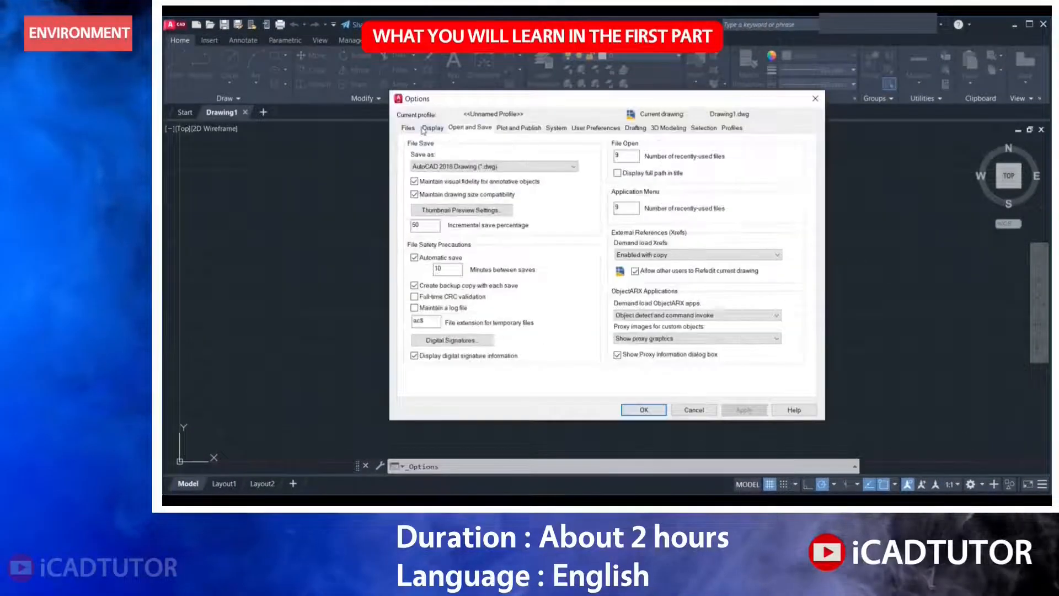
- Look through the Plot and Publish, Drafting, Profiles and Display settings in Options
click(521, 128)
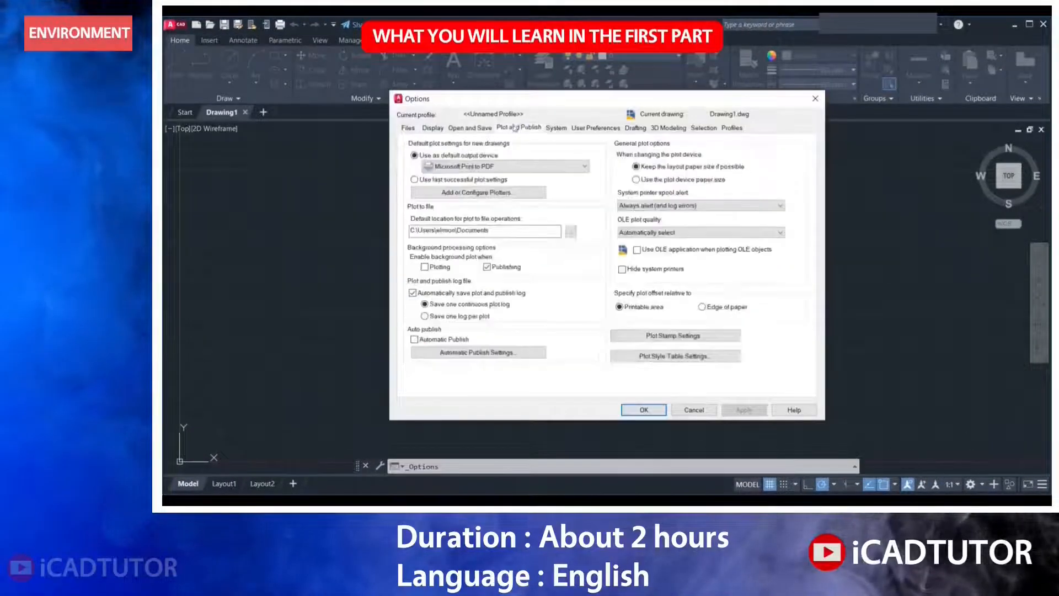
click(636, 128)
click(732, 128)
click(527, 128)
click(433, 128)
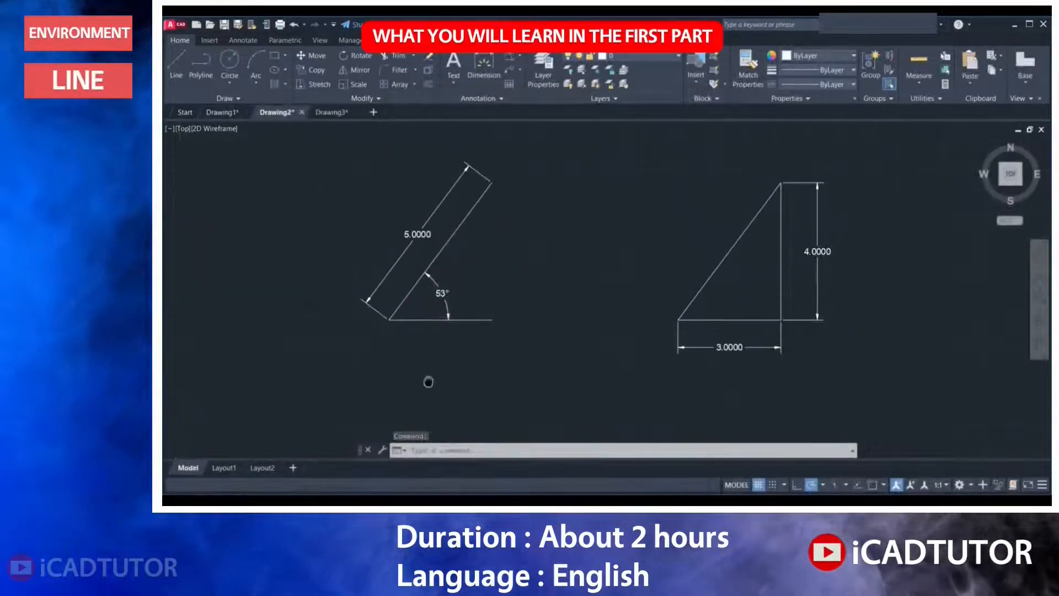
- Start a line below the dimensioned 53° angle figure and toggle polar tracking
text(l)
key(Return)
click(461, 404)
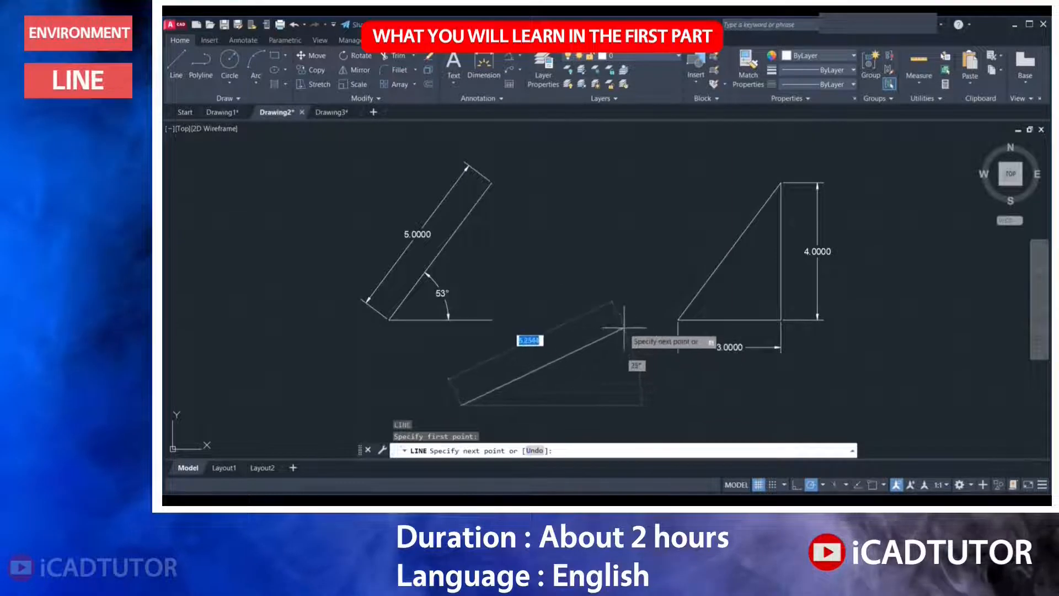
key(F10)
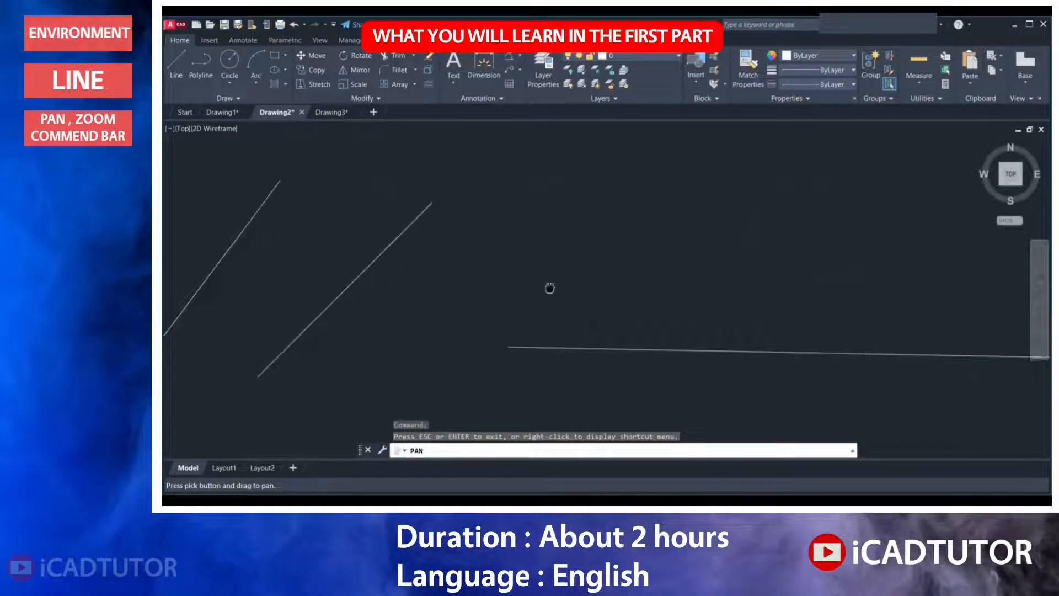
mouse_move(548, 288)
mouse_down()
mouse_move(574, 295)
mouse_move(490, 304)
mouse_up()
key(Escape)
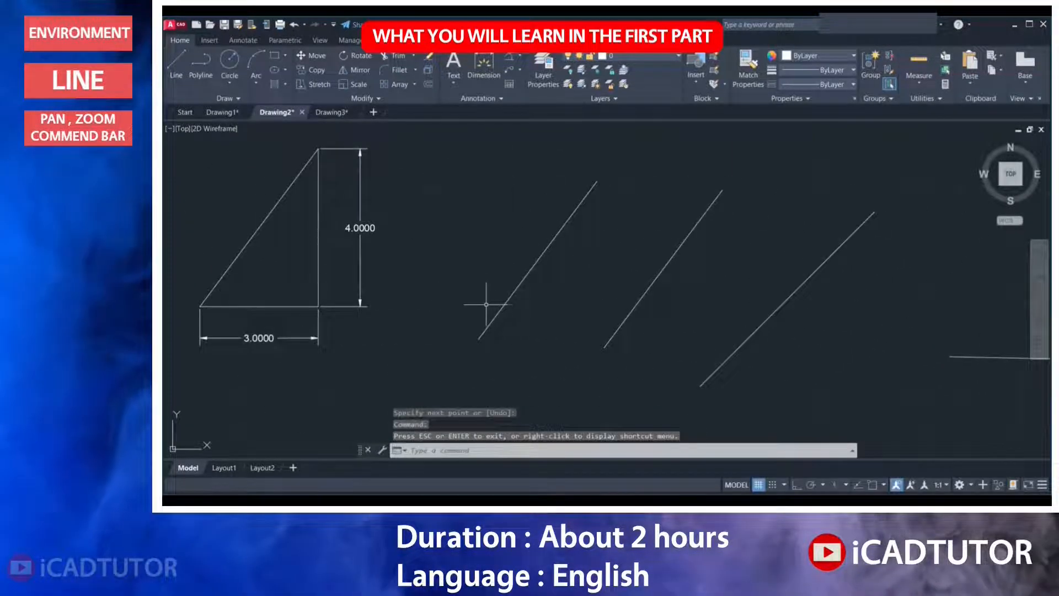
scroll(480, 304, down, 5)
scroll(478, 300, up, 5)
scroll(478, 300, down, 5)
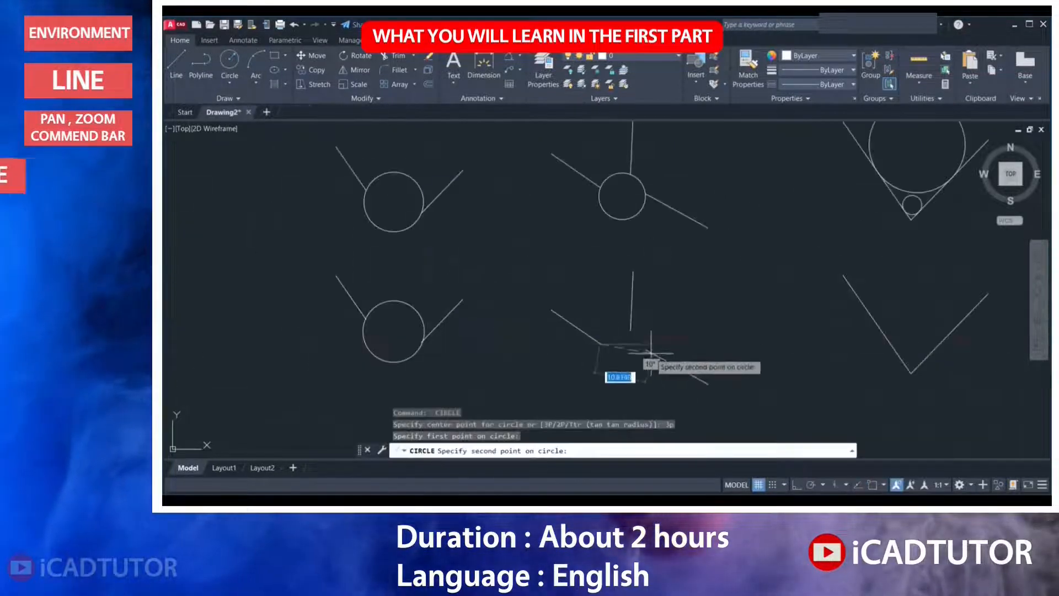
- Finish the three-point circle through the inner ends of the three separate lines
click(648, 351)
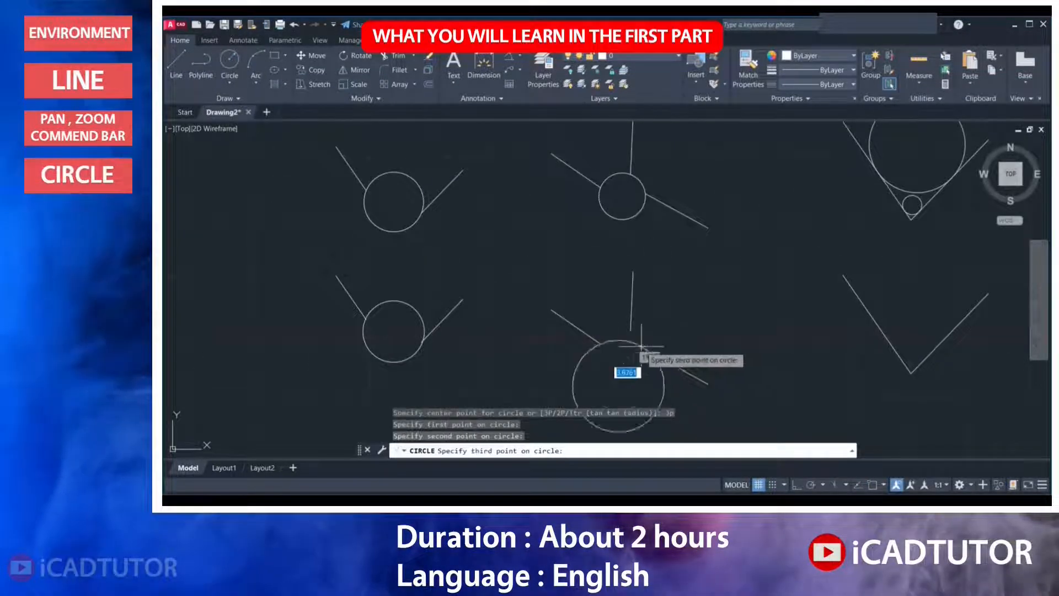
click(631, 329)
mouse_move(808, 365)
middle_down()
mouse_move(645, 371)
mouse_move(619, 382)
middle_up()
key(Return)
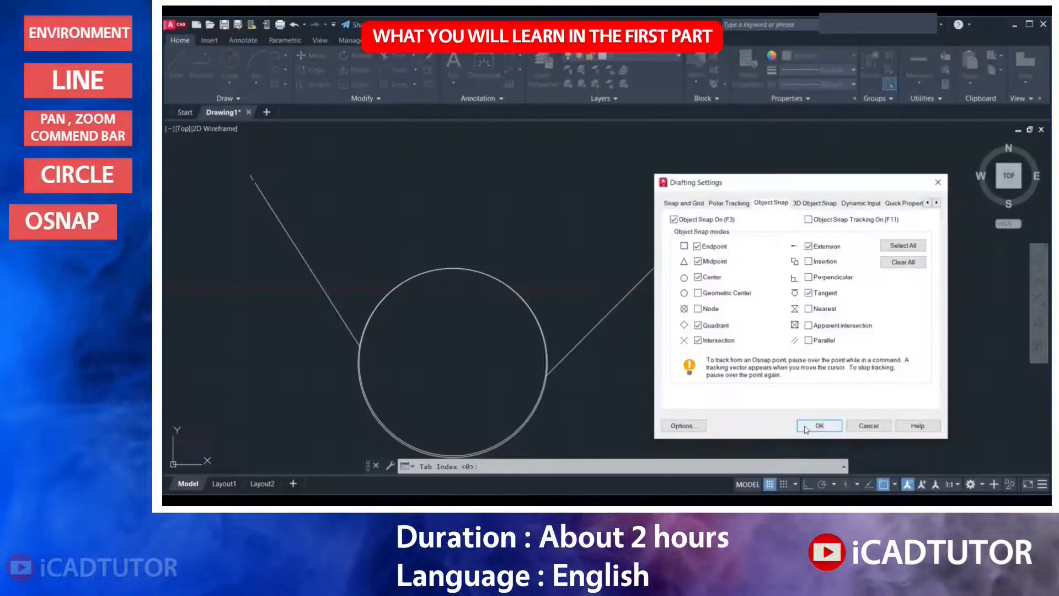
- Accept the object snap settings and start a line in the open area beside the circle, under the sloping line
key(Return)
scroll(676, 292, down, 3)
text(l)
key(Return)
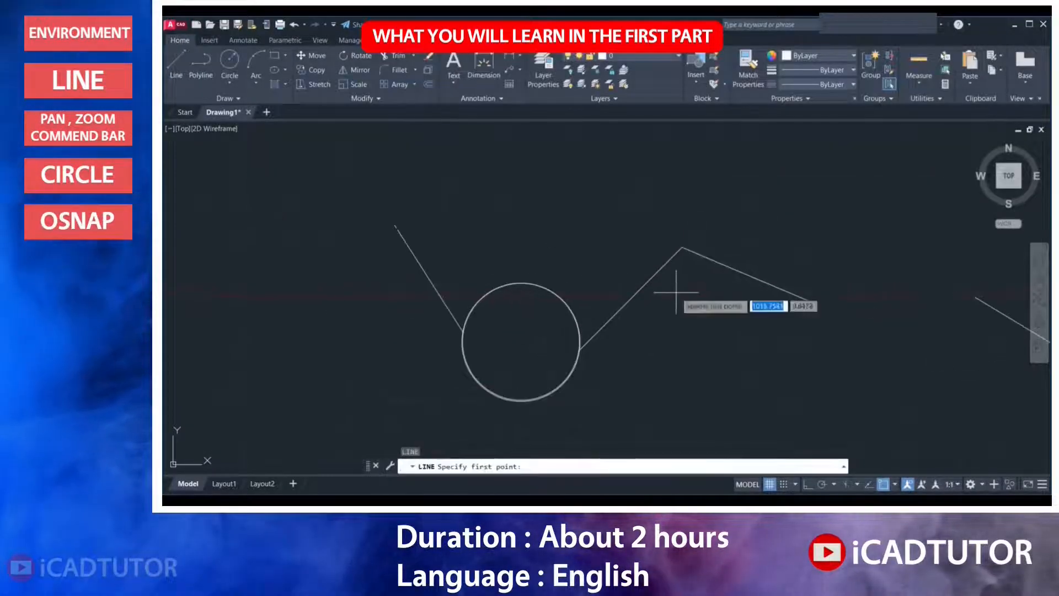
click(699, 345)
scroll(658, 312, up, 2)
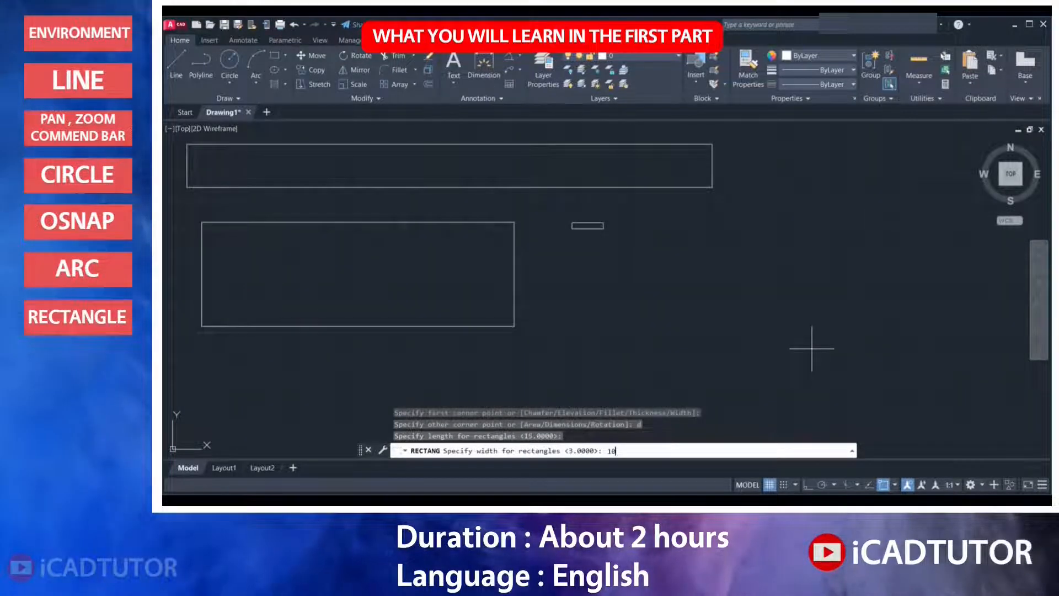
- Set the width of the new rectangle to 10
text(0)
key(Return)
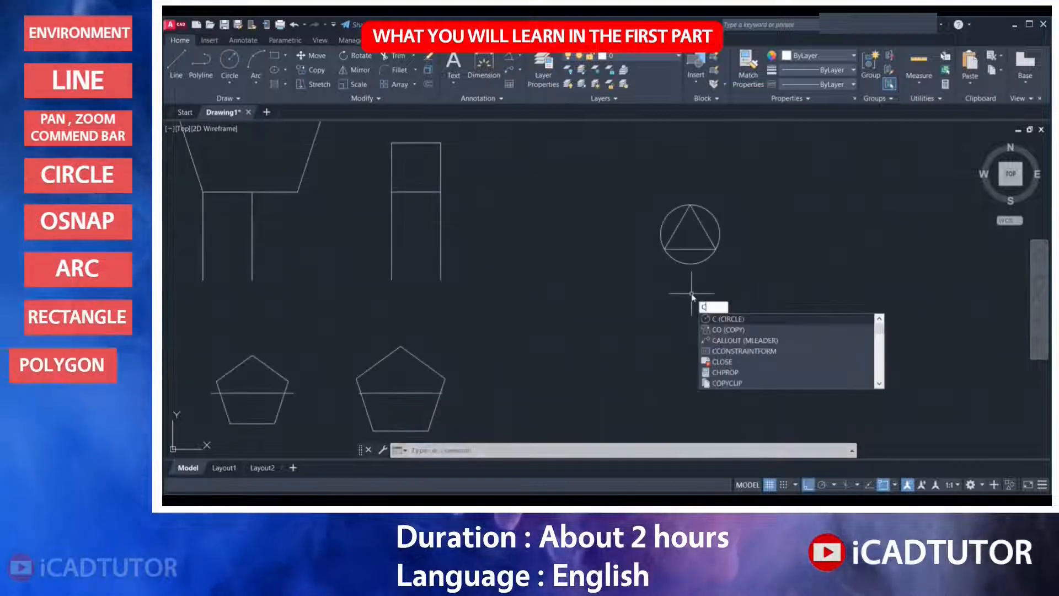
- Draw a circle of radius 1 below the circle that contains the inscribed triangle
key(Return)
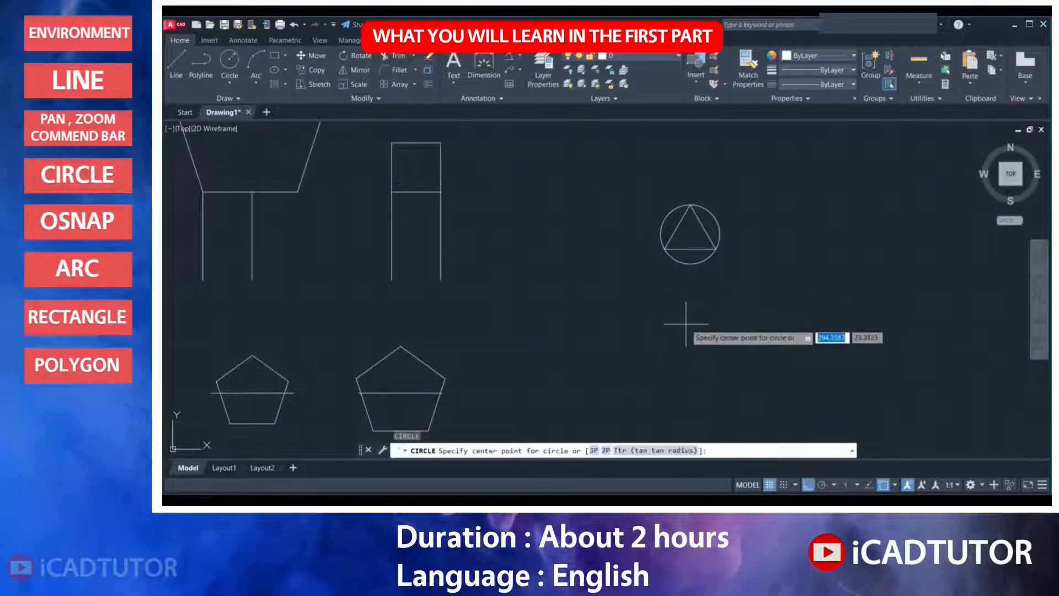
click(685, 326)
text(1)
key(Return)
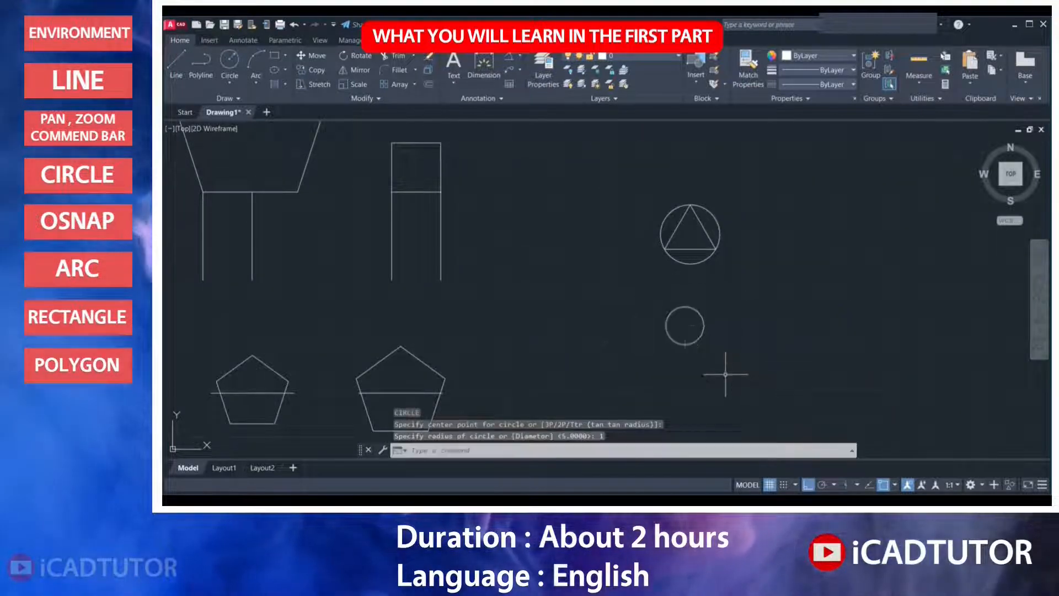
scroll(756, 337, up, 3)
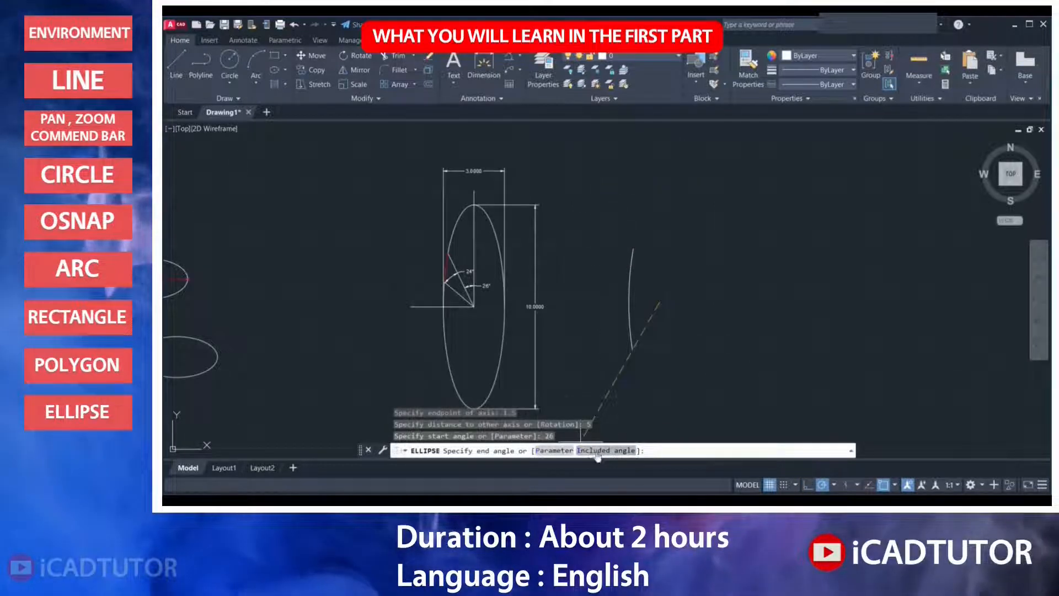
scroll(488, 302, up, 2)
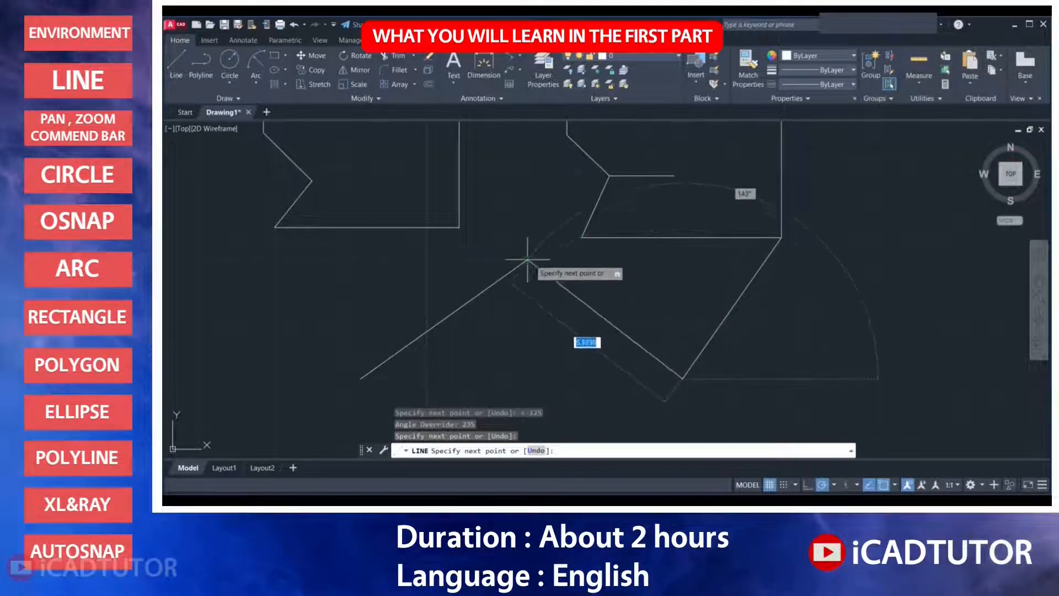
- Place the line's next point just below the lower corner of the notched shape, and open the angle precision choices in Drawing Units
click(581, 260)
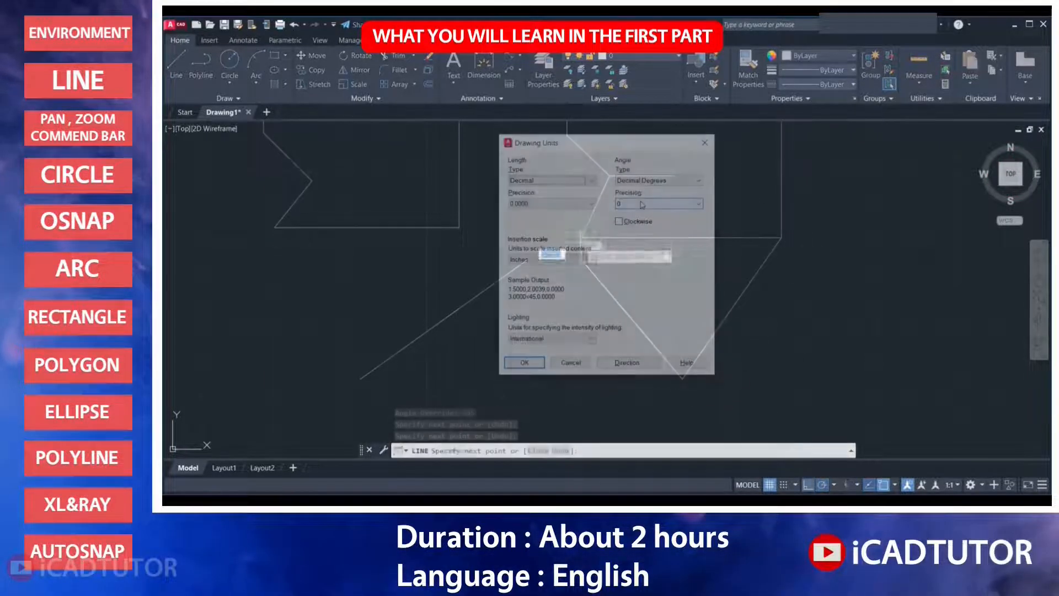
click(656, 204)
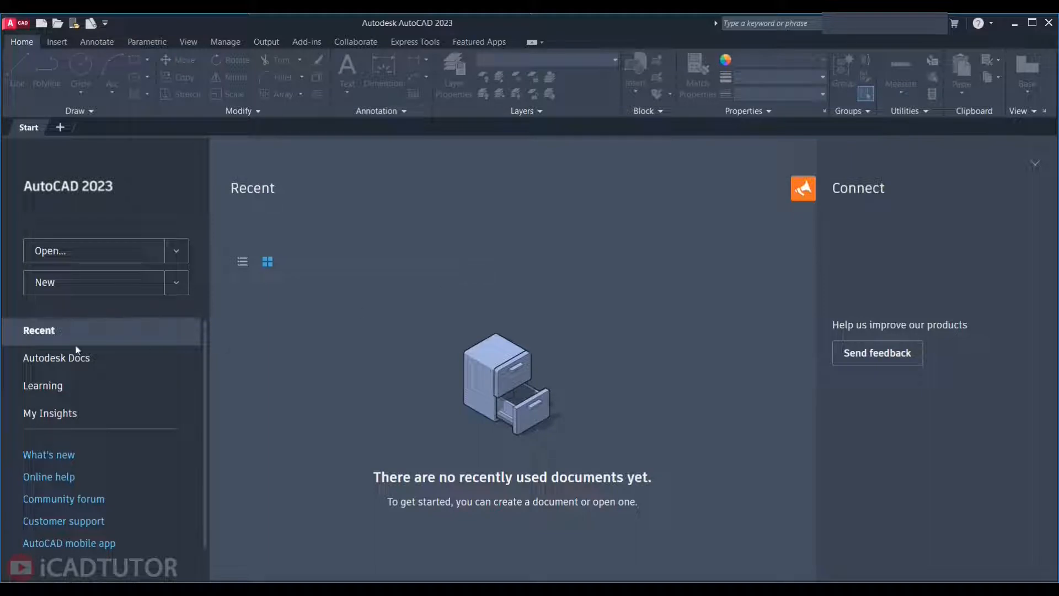
- Create a new blank drawing from the start page
click(62, 253)
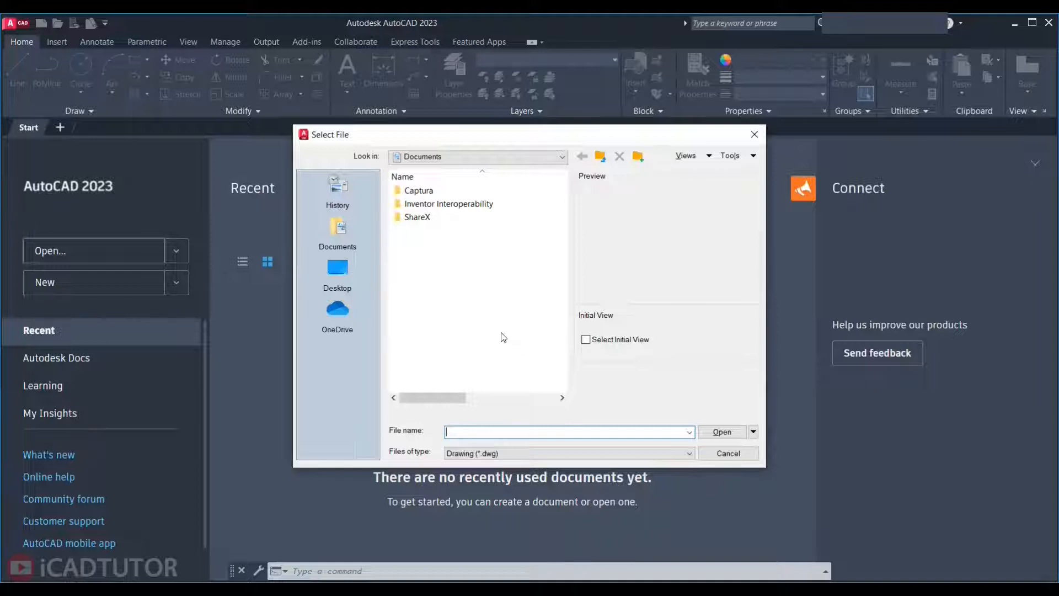
click(728, 454)
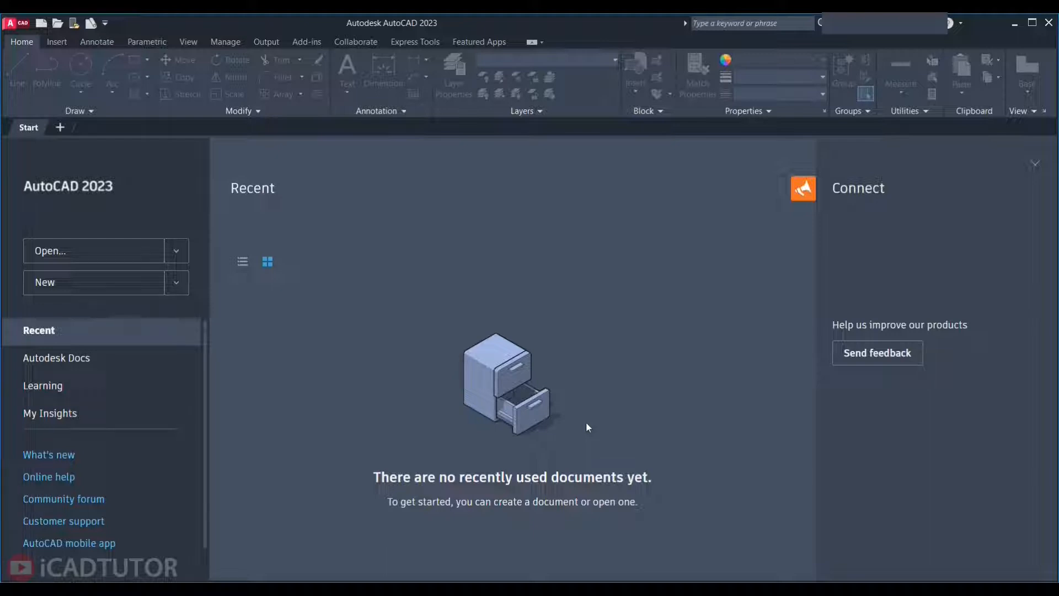
click(137, 293)
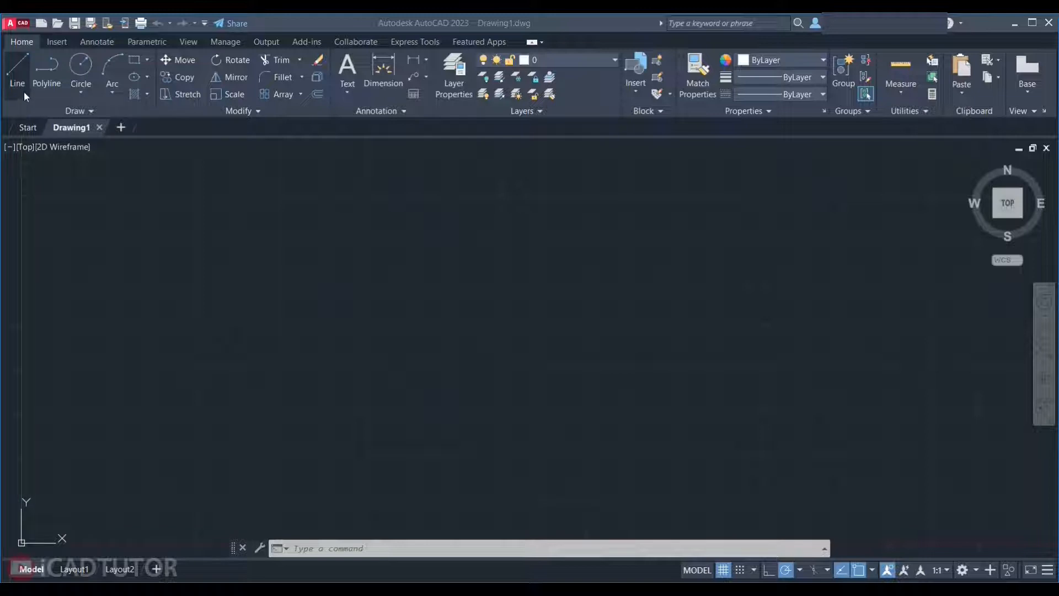
- Review the application's Open, Save As, Import, Export and Print commands
click(10, 24)
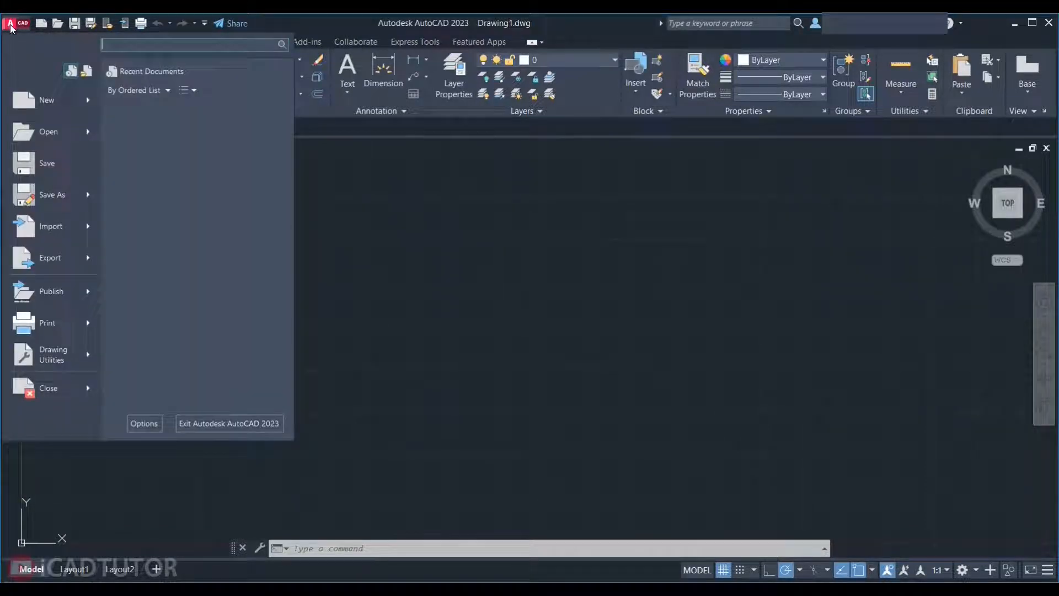
mouse_move(23, 135)
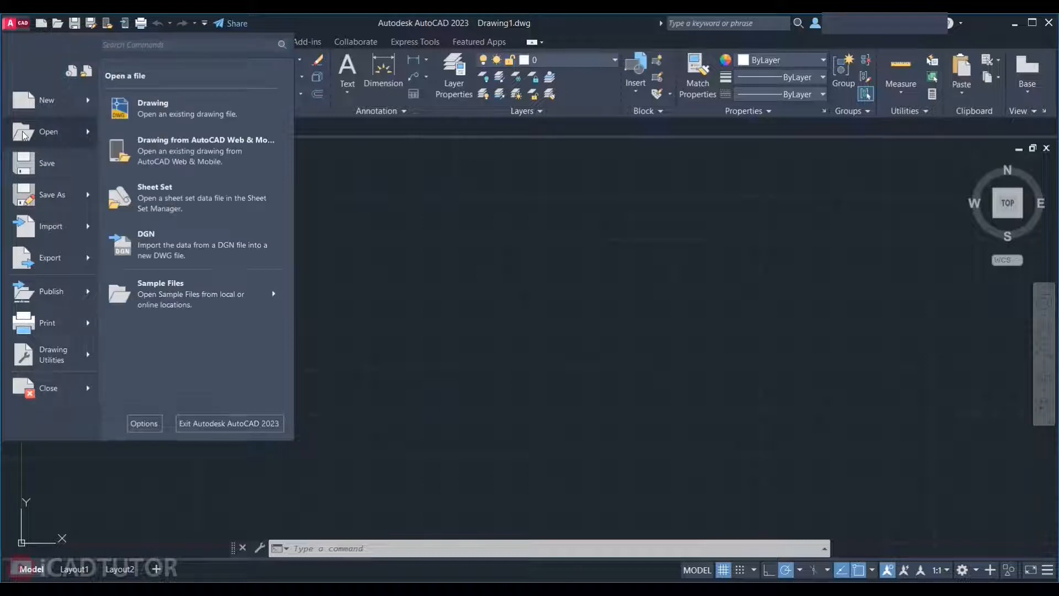
mouse_move(33, 201)
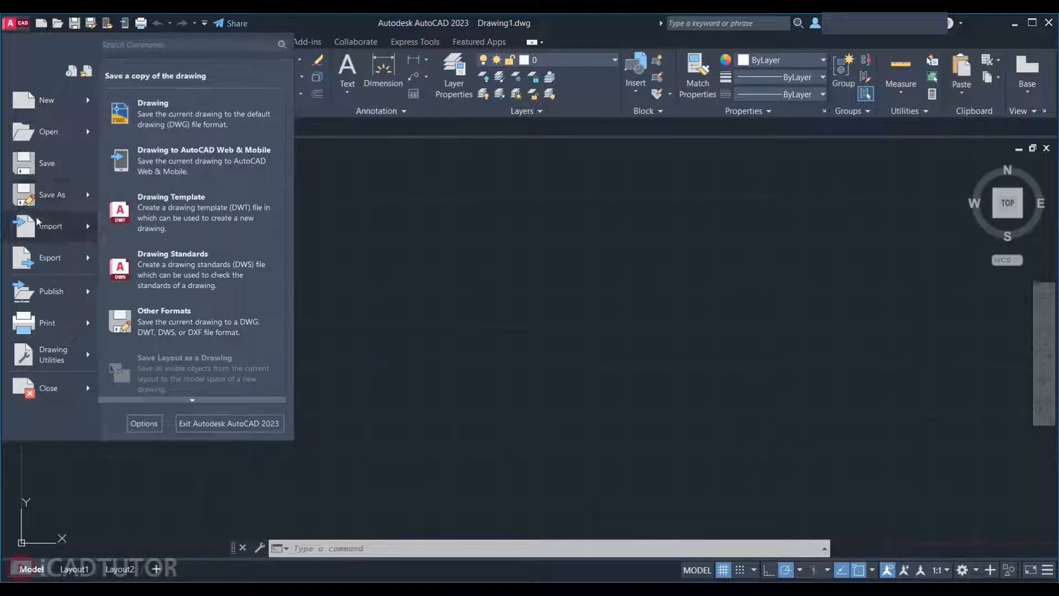
mouse_move(39, 231)
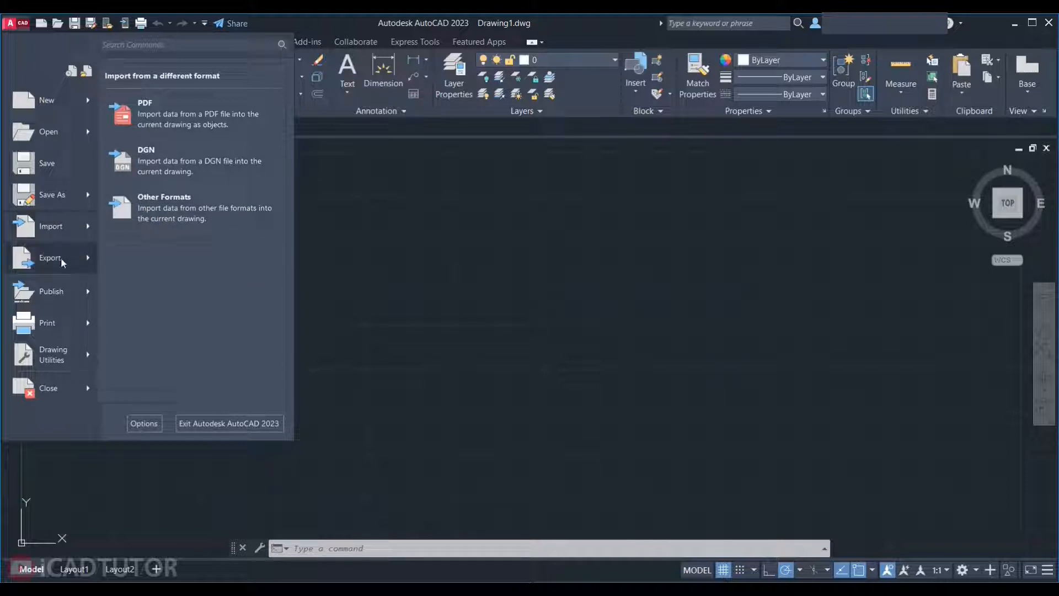
mouse_move(61, 262)
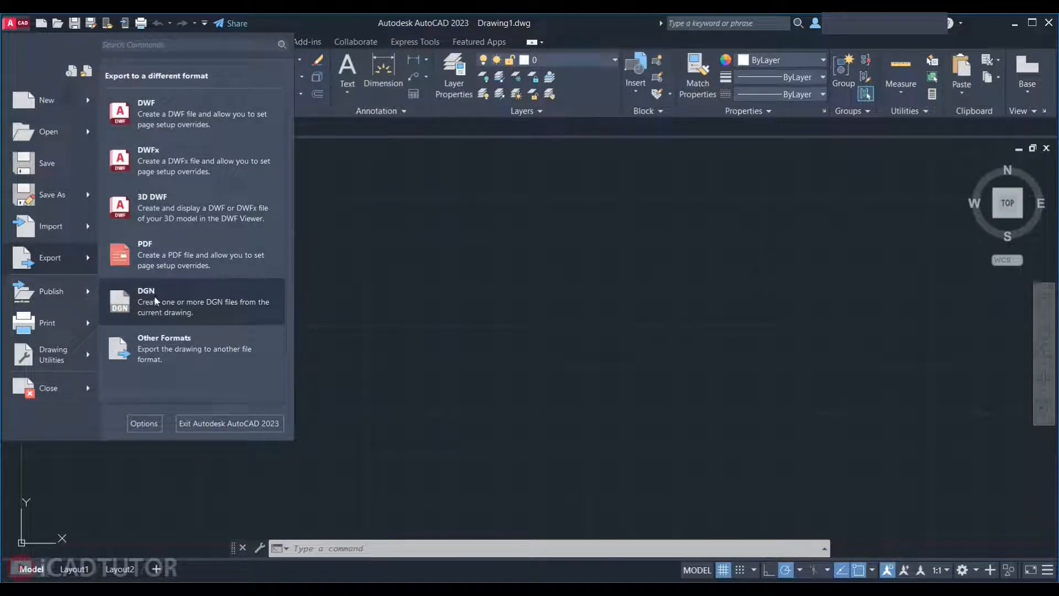
mouse_move(64, 323)
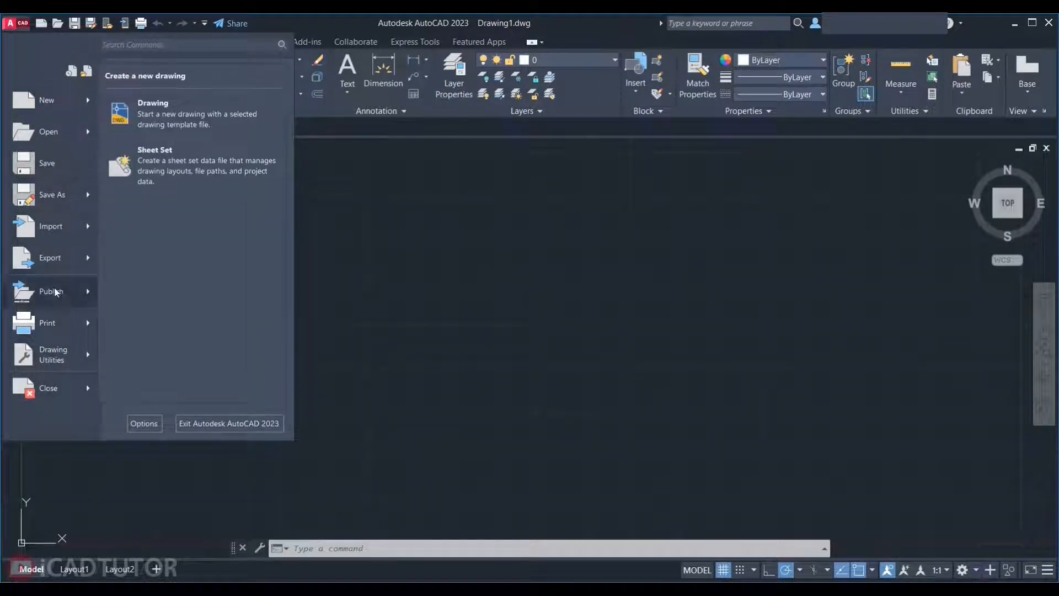
- Open Options and look through its settings pages, from Files and Display to Selection and Profiles
click(146, 425)
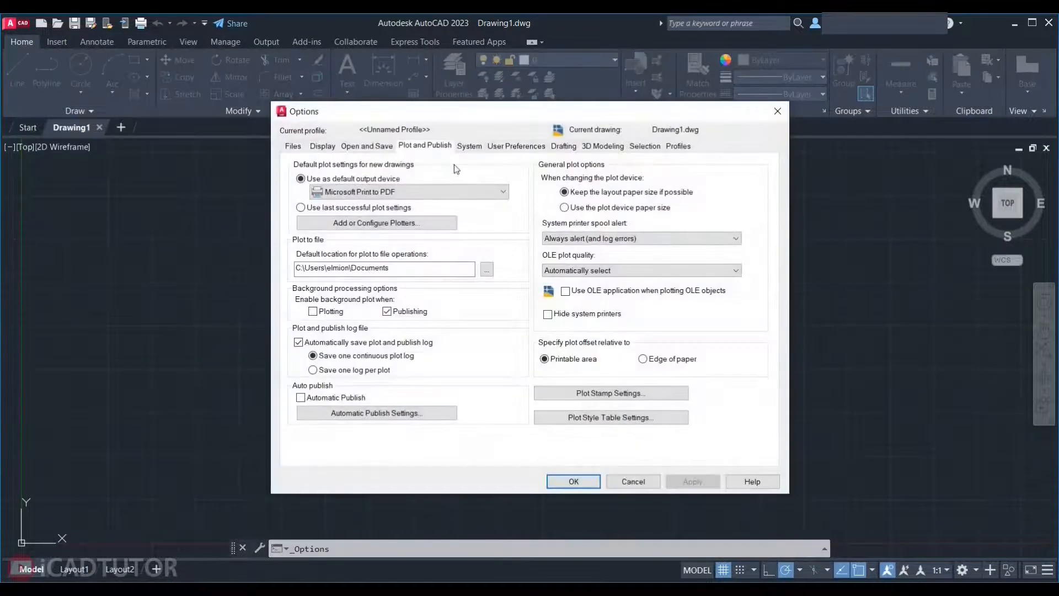
click(347, 146)
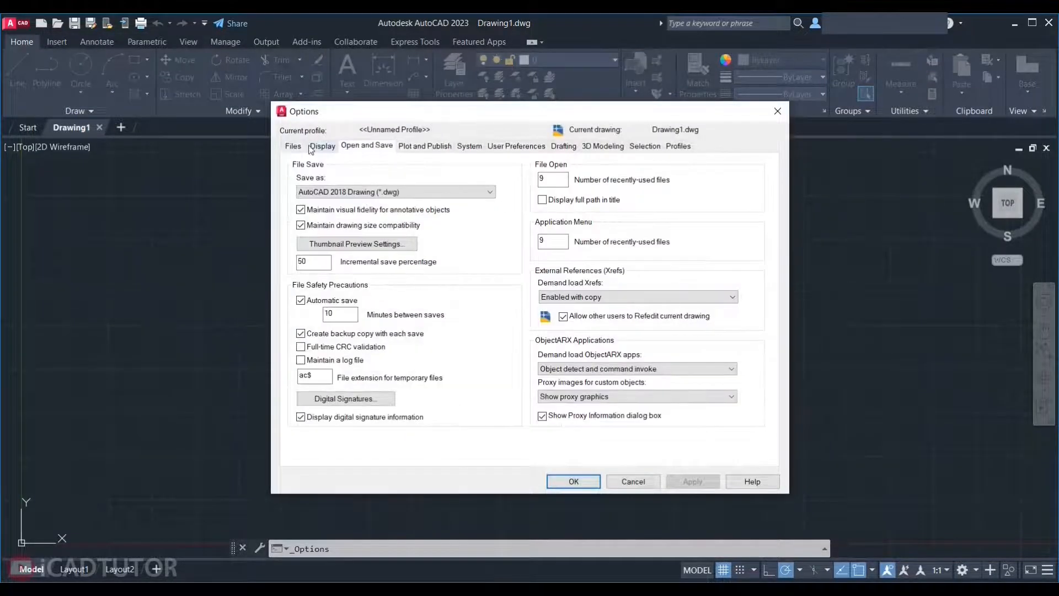
click(292, 148)
click(322, 147)
click(421, 147)
click(531, 147)
click(565, 148)
click(606, 147)
click(639, 147)
click(679, 147)
- Revisit the User Preferences, System, Plot and Publish, Open and Save, and Display settings, and close Options
click(521, 146)
click(468, 147)
click(425, 146)
click(358, 147)
click(321, 147)
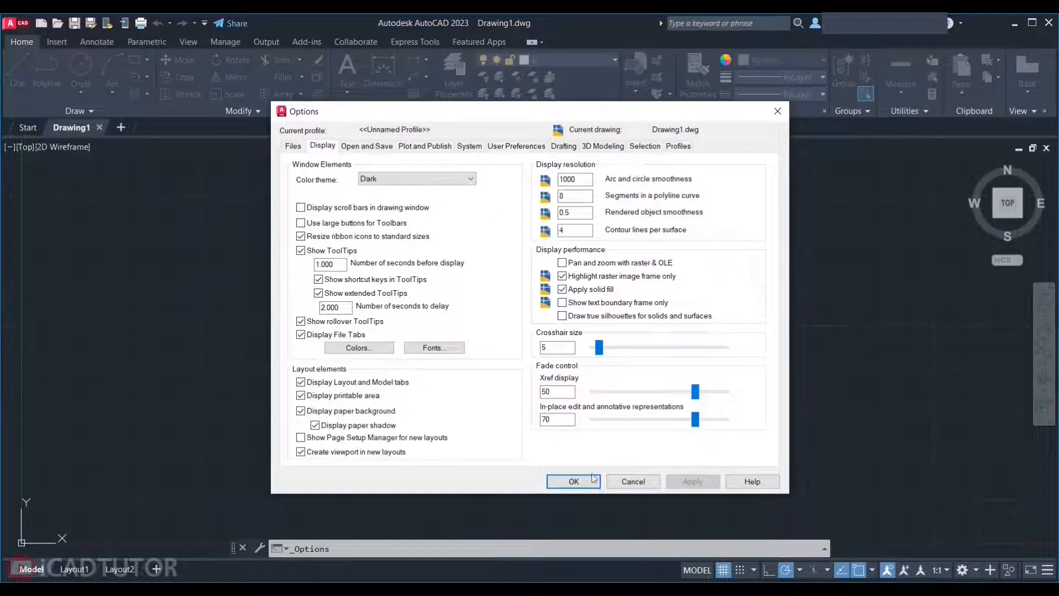
click(574, 481)
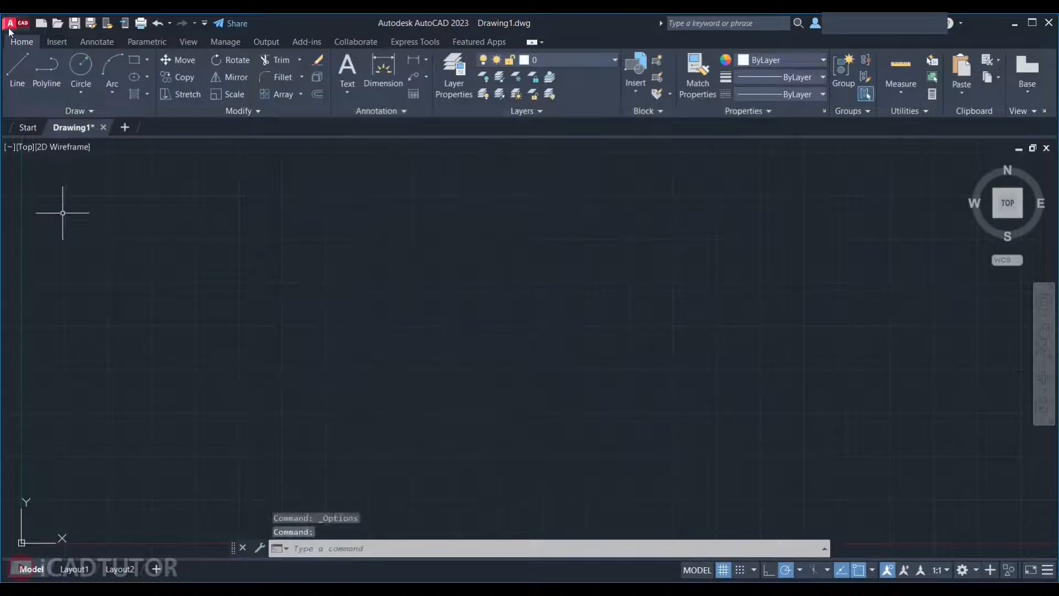
- Look over the application's file commands and the annotation tools, and return to the drawing tools
click(10, 26)
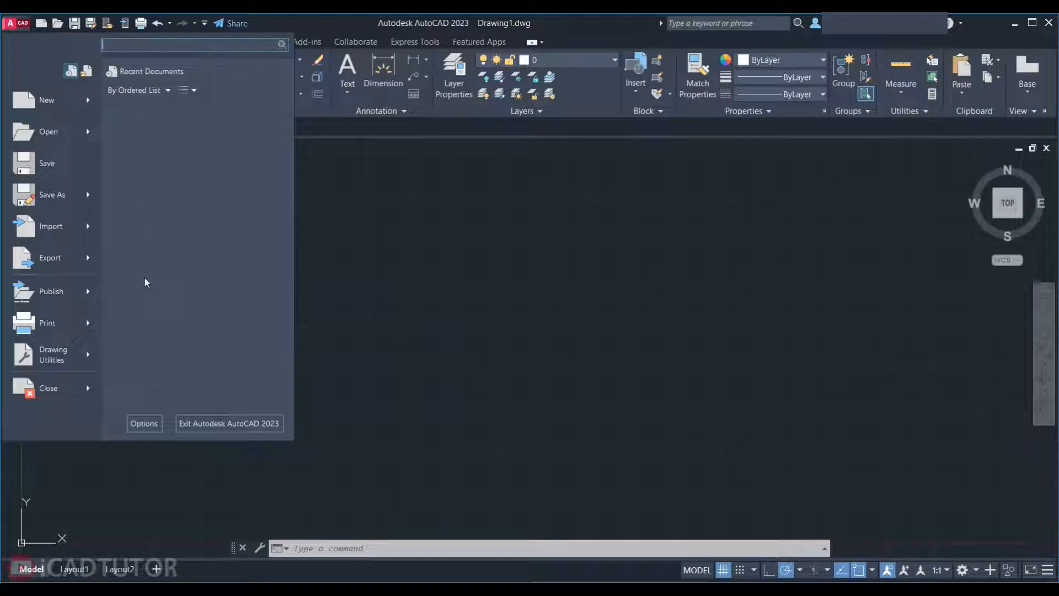
click(606, 210)
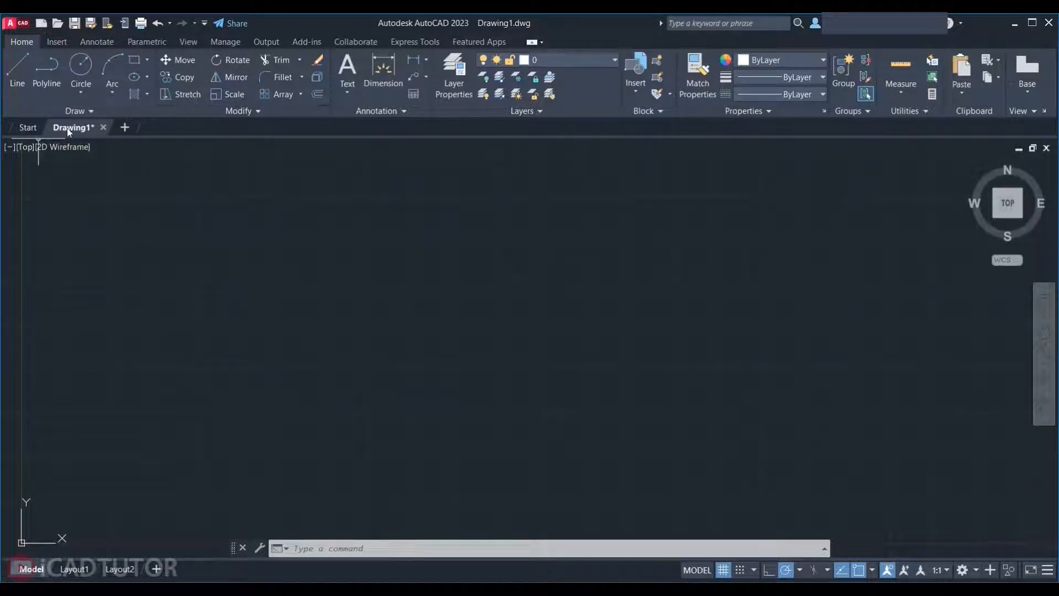
mouse_move(69, 131)
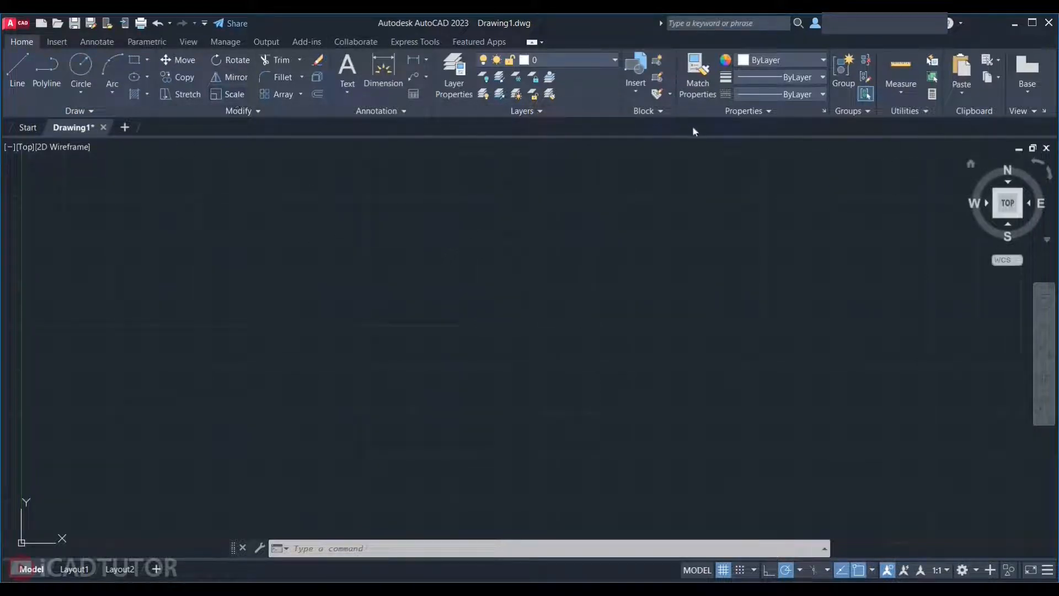
click(92, 42)
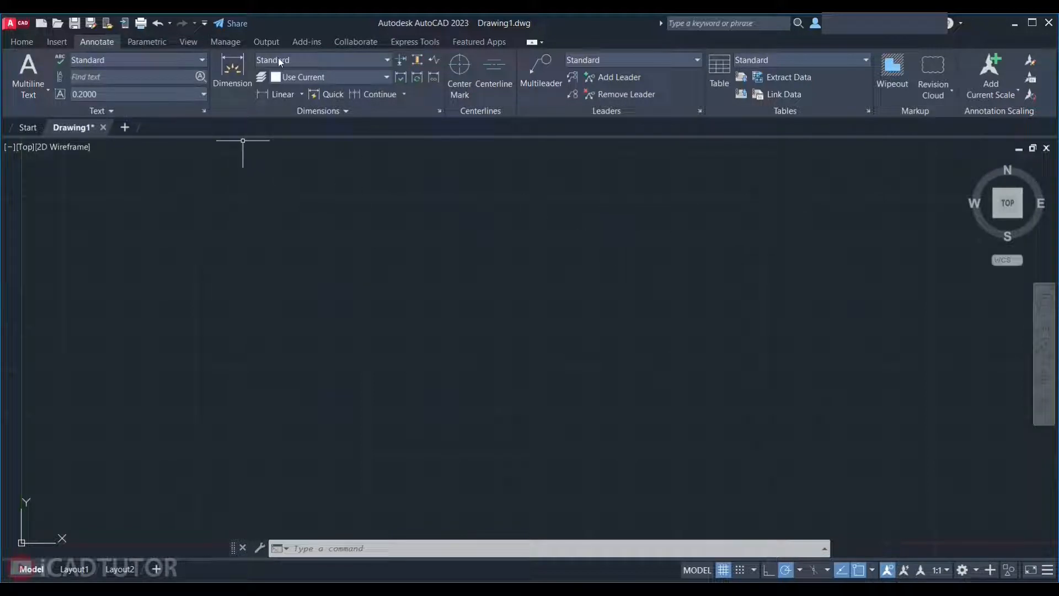
click(28, 42)
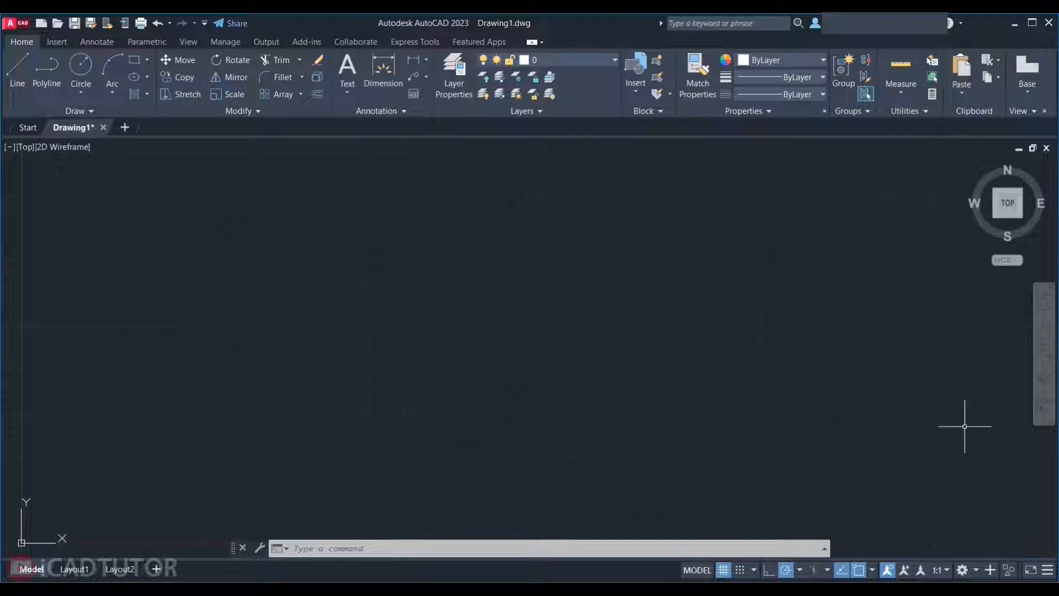
- Turn the view to Front, Left and Top, and rotate the top view until north faces up
mouse_move(988, 203)
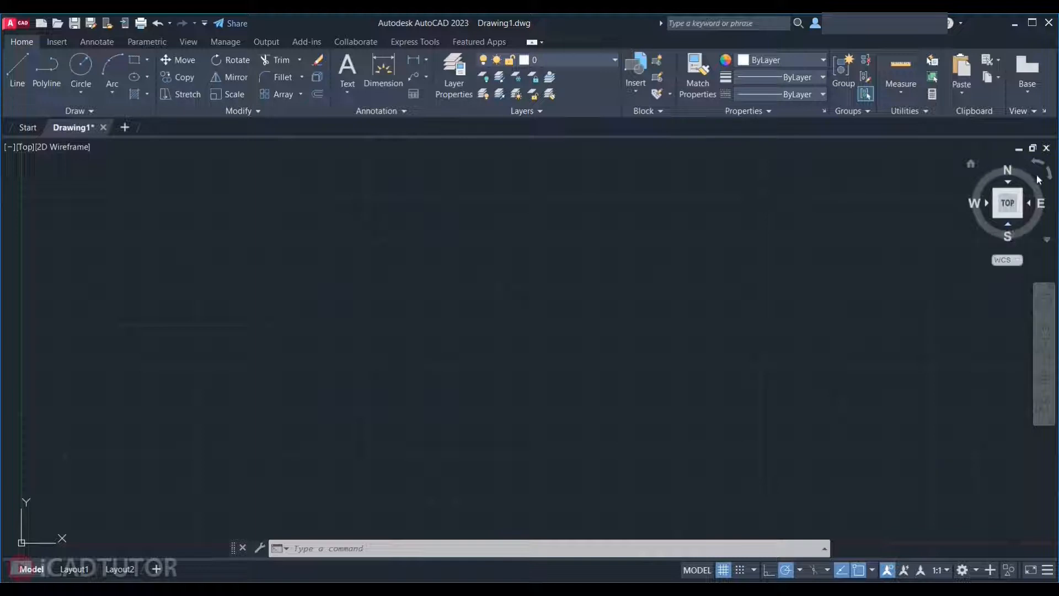
click(1008, 224)
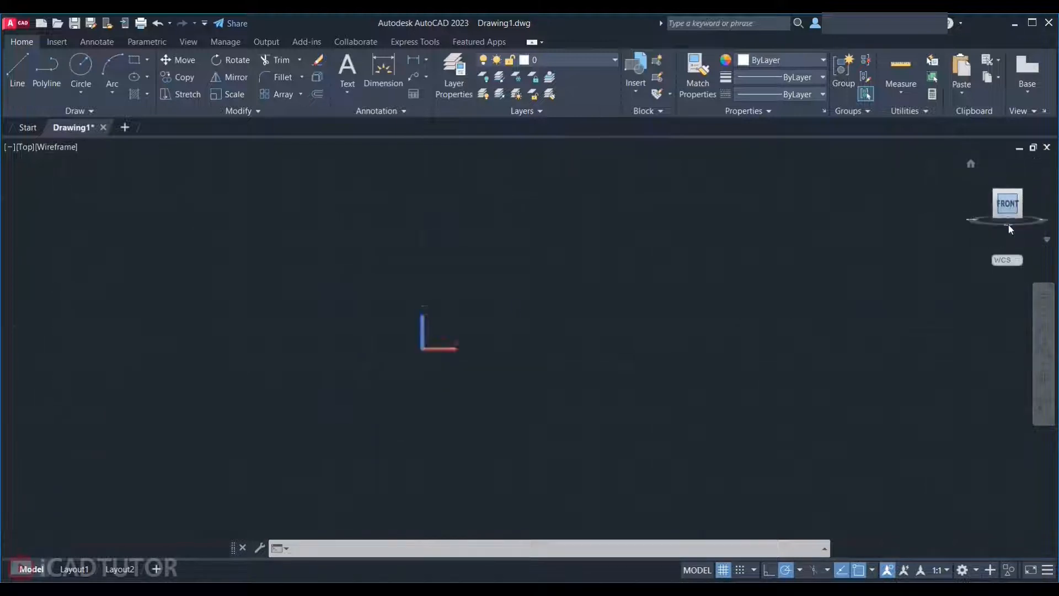
click(983, 203)
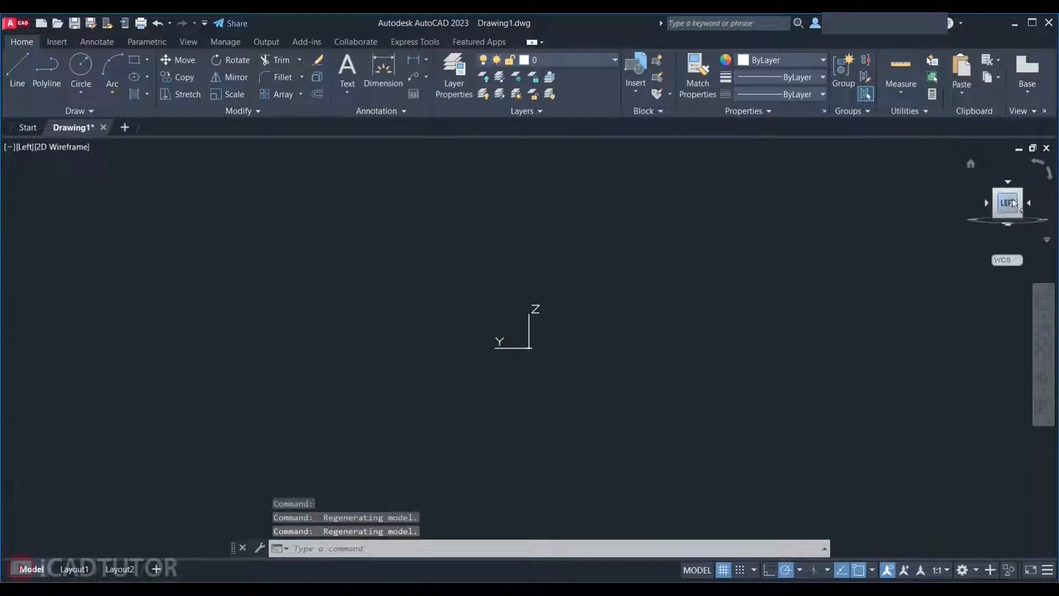
click(1008, 183)
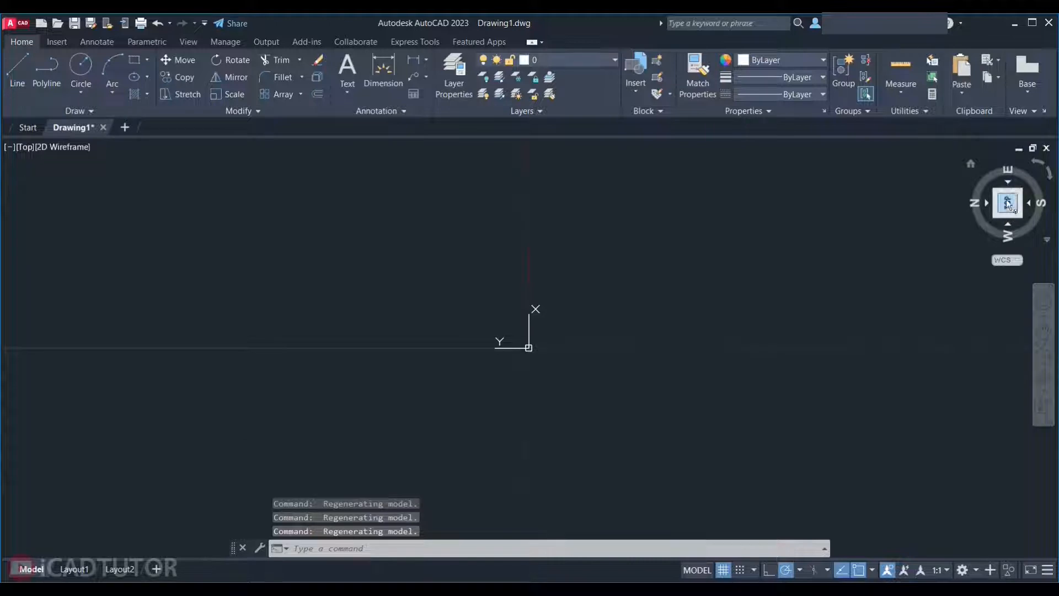
click(1050, 173)
click(1040, 164)
click(1040, 164)
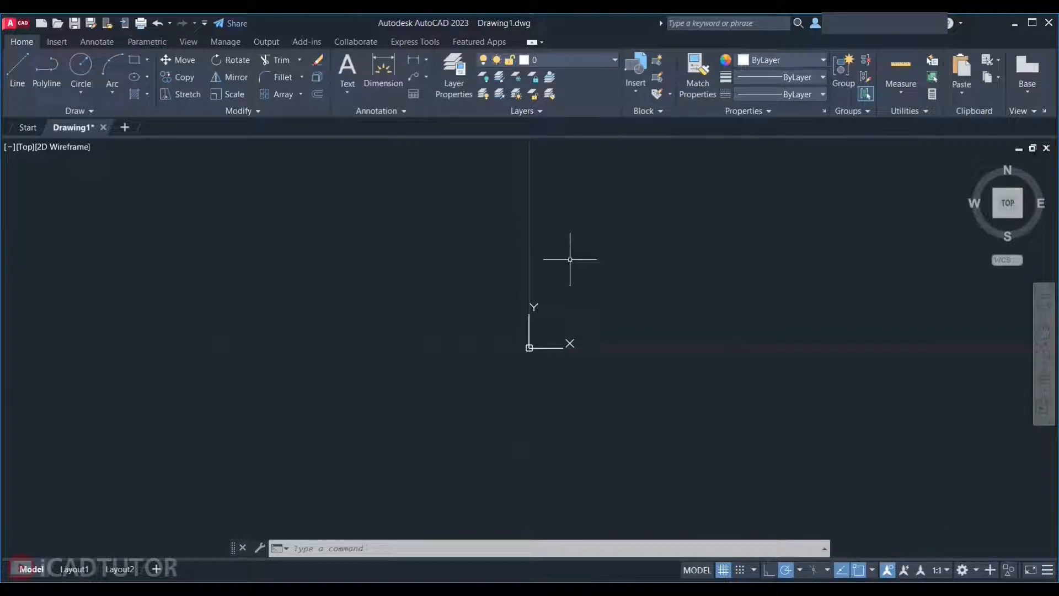
- Switch the drawing grid off and back on, twice
mouse_move(423, 354)
middle_down()
mouse_move(73, 391)
mouse_move(19, 447)
mouse_move(27, 454)
middle_up()
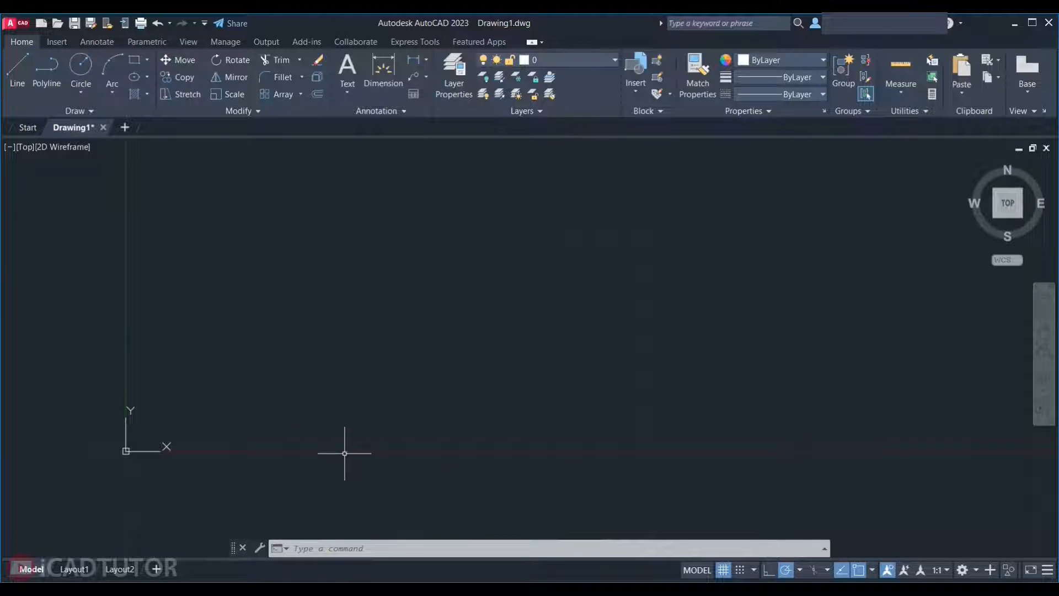
scroll(464, 333, down, 4)
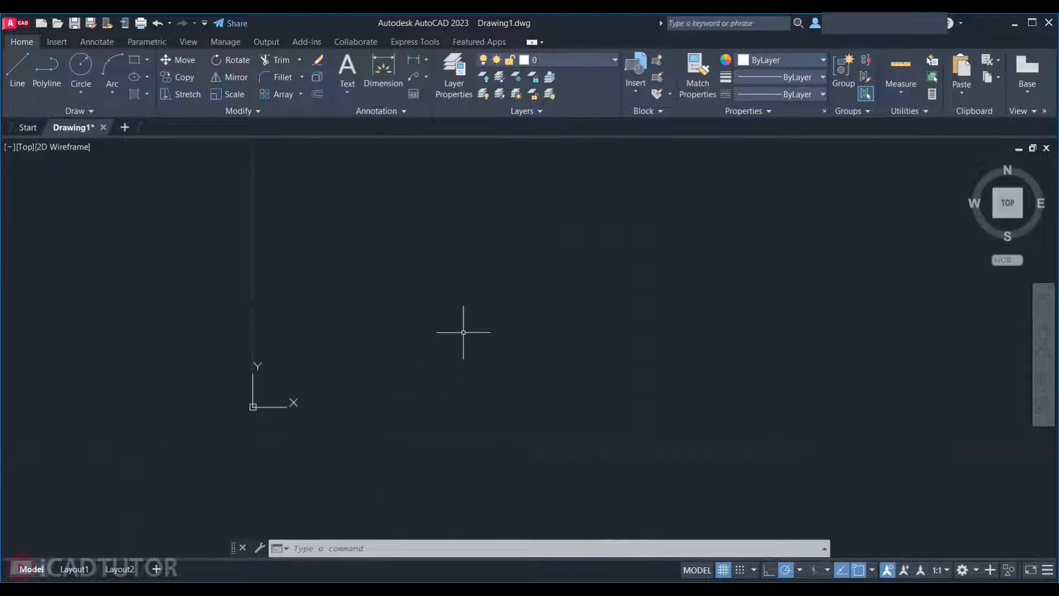
scroll(420, 400, down, 1)
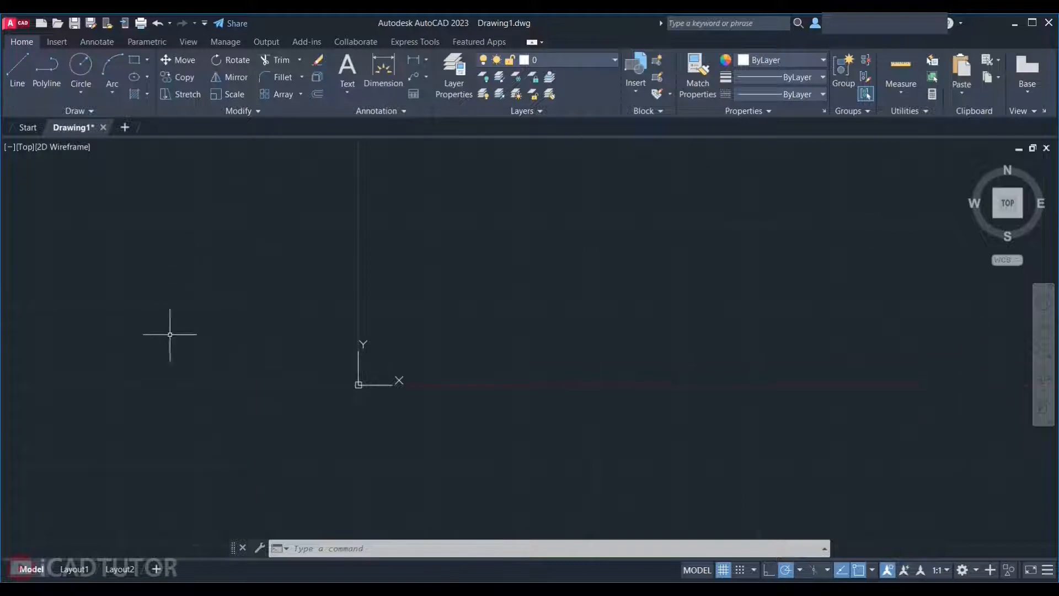
click(723, 571)
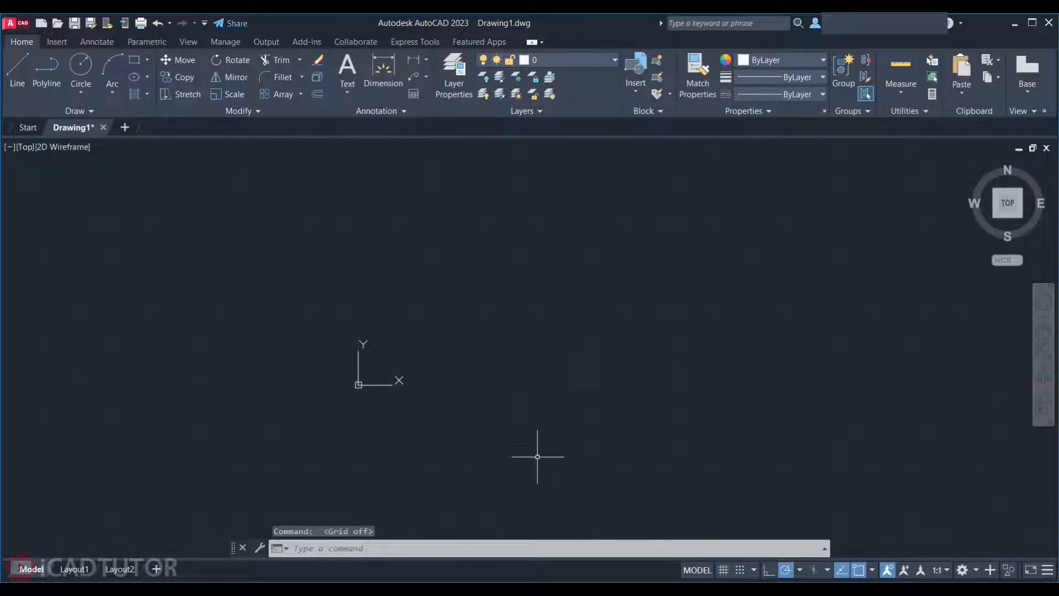
click(725, 575)
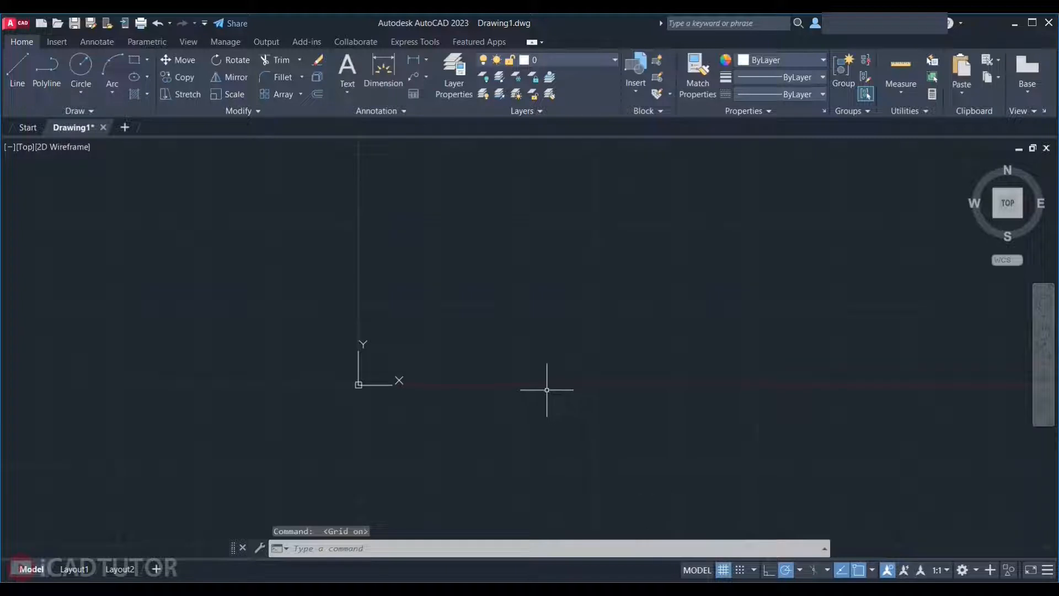
click(727, 574)
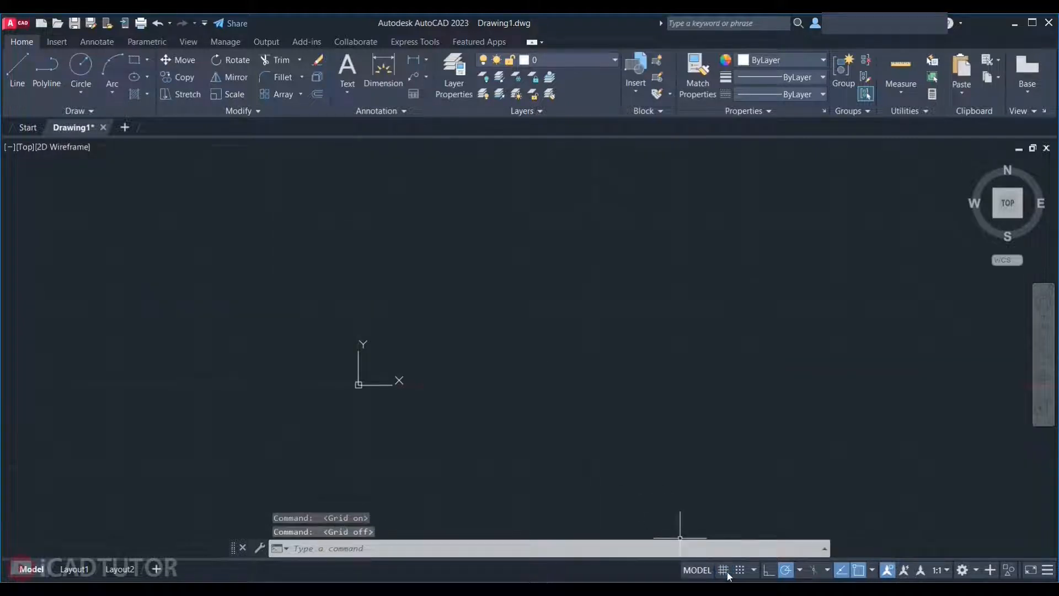
click(727, 574)
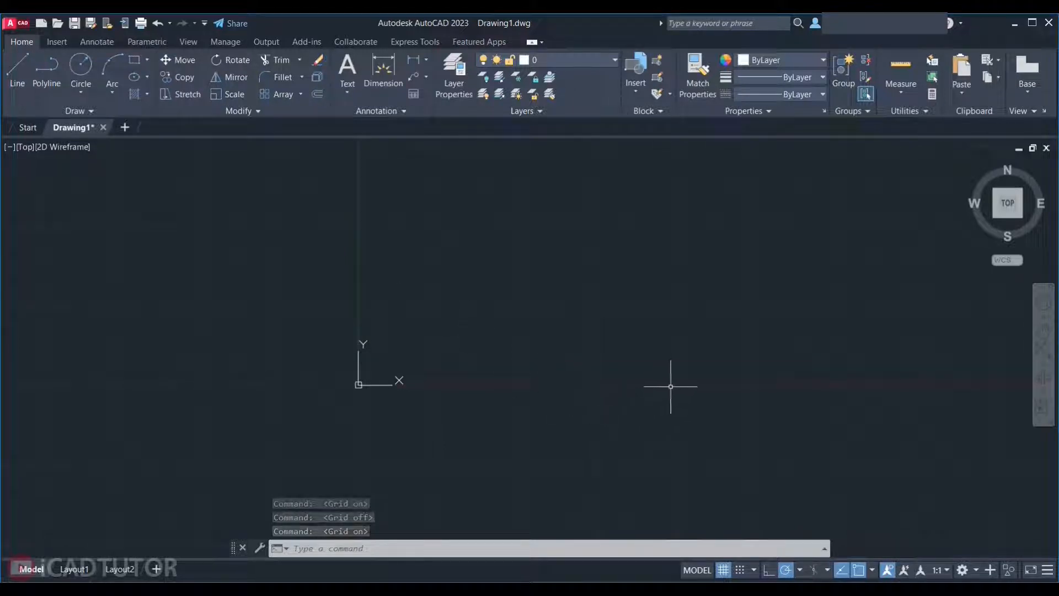
mouse_move(371, 237)
middle_down()
mouse_move(132, 324)
mouse_move(46, 326)
middle_up()
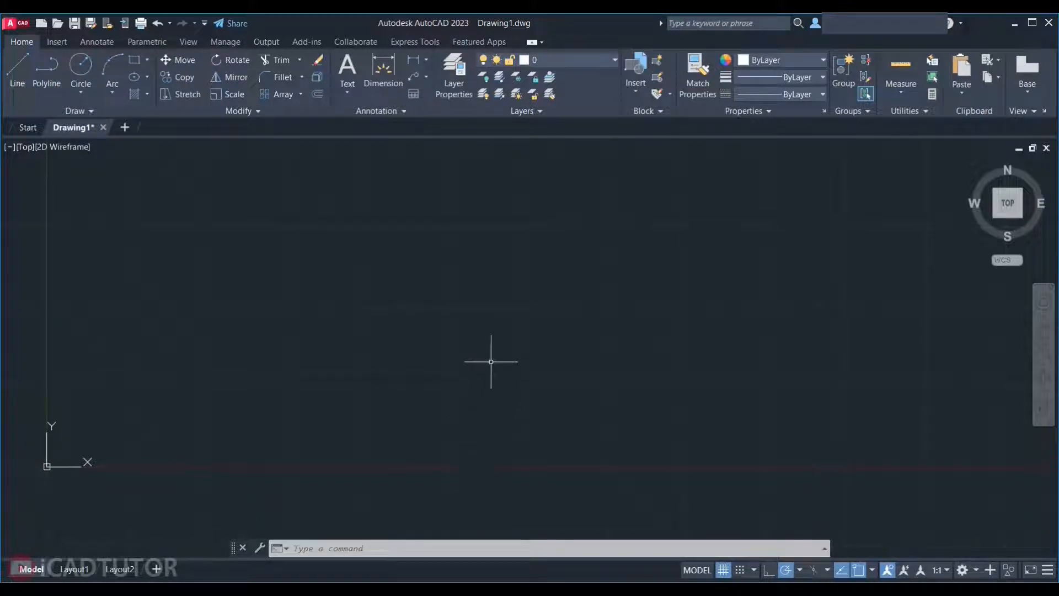
text(l)
key(Return)
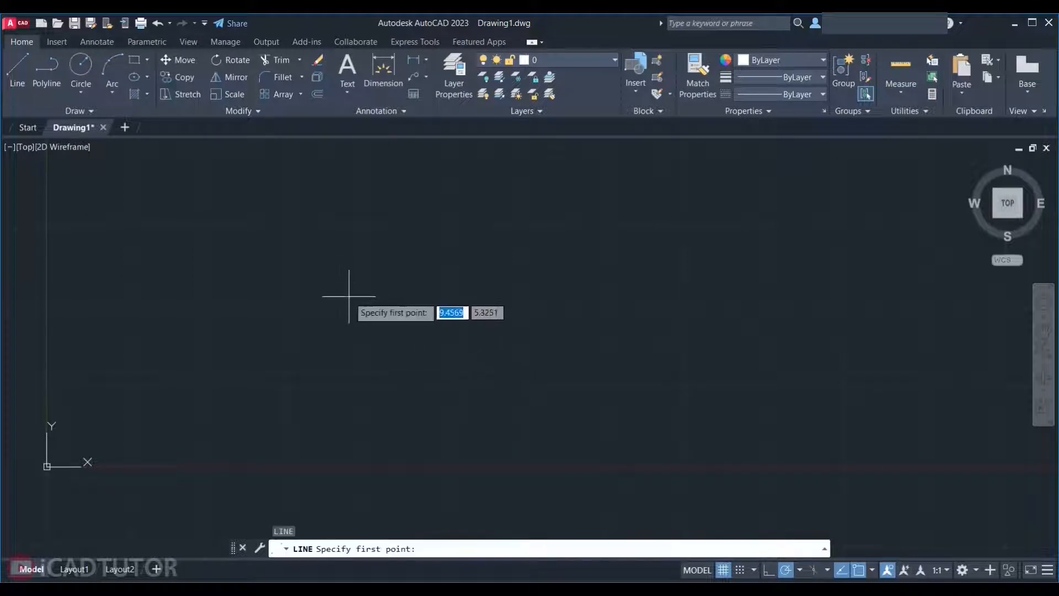
click(348, 296)
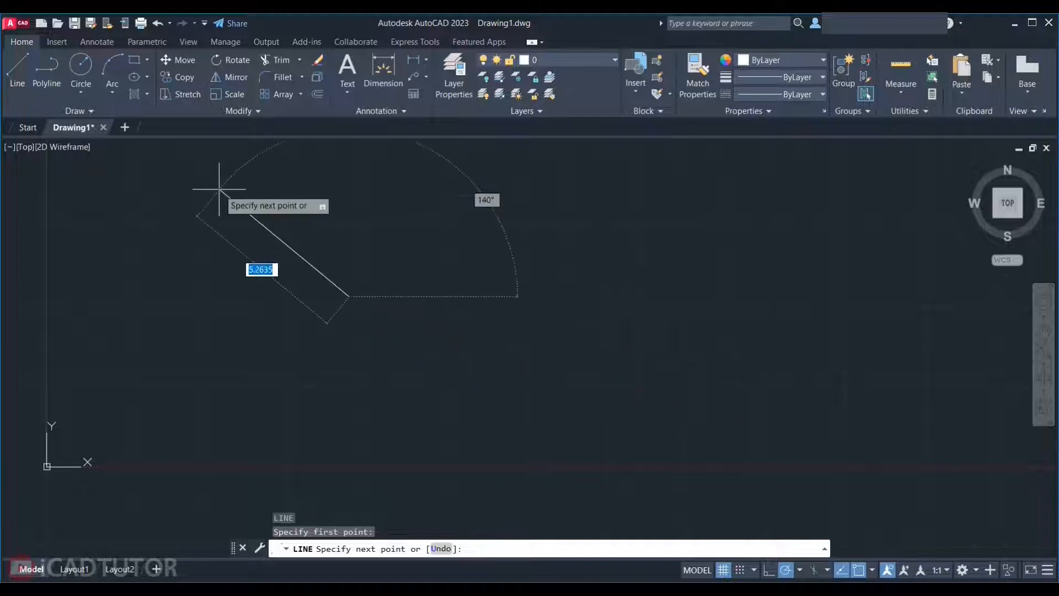
key(Escape)
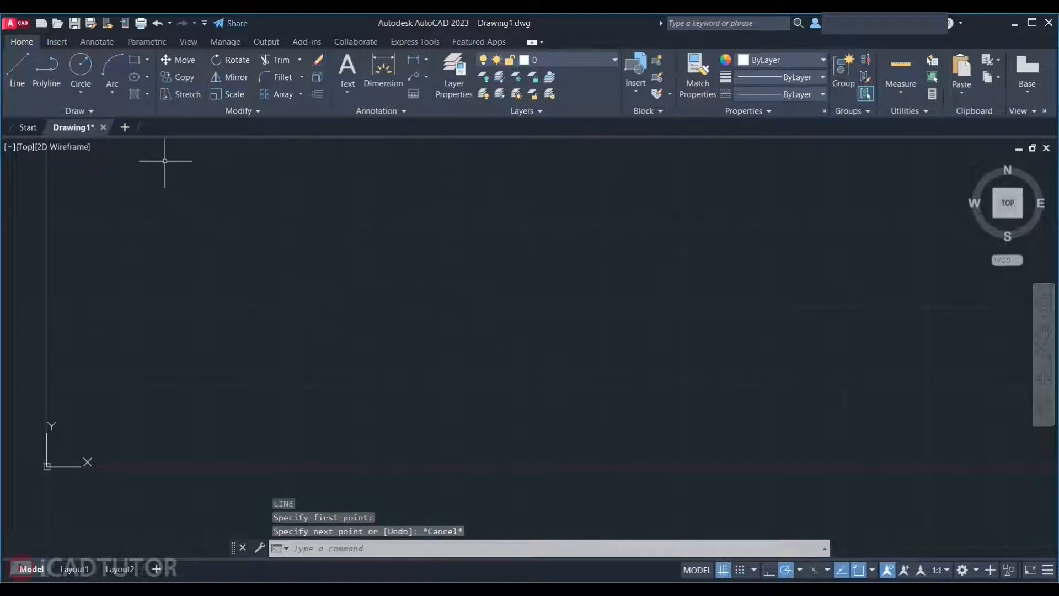
- Create two new drawings, Drawing2 and Drawing3, and float Drawing2 in a separate window over the drawing area
click(124, 128)
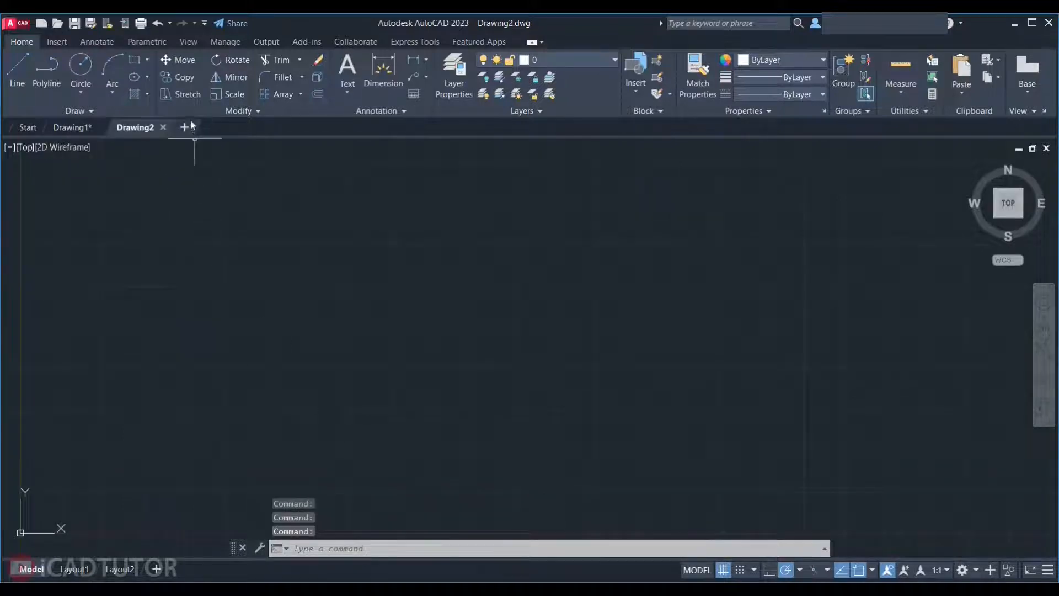
click(187, 127)
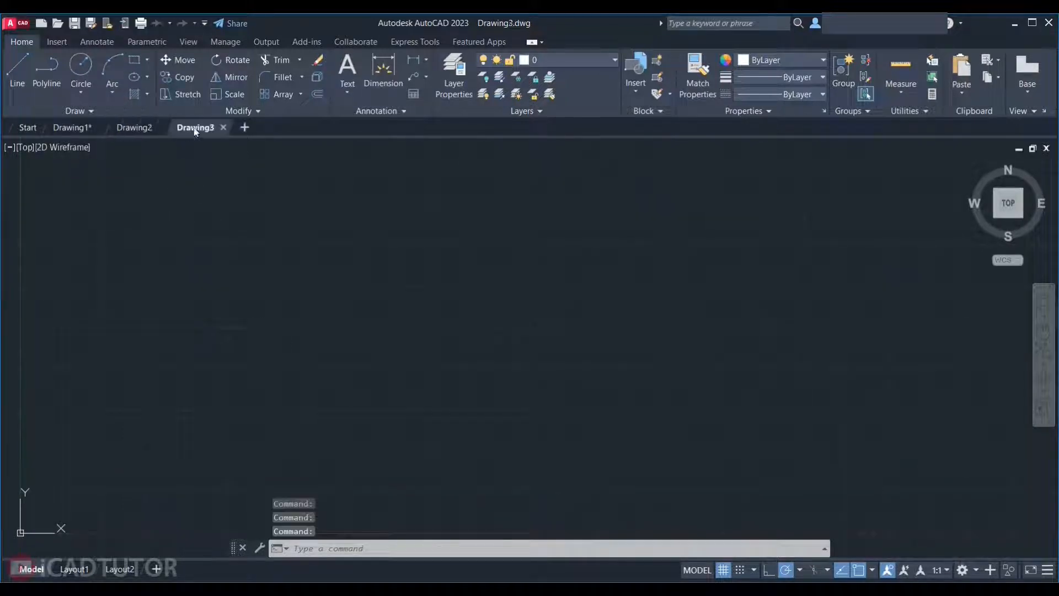
mouse_move(141, 130)
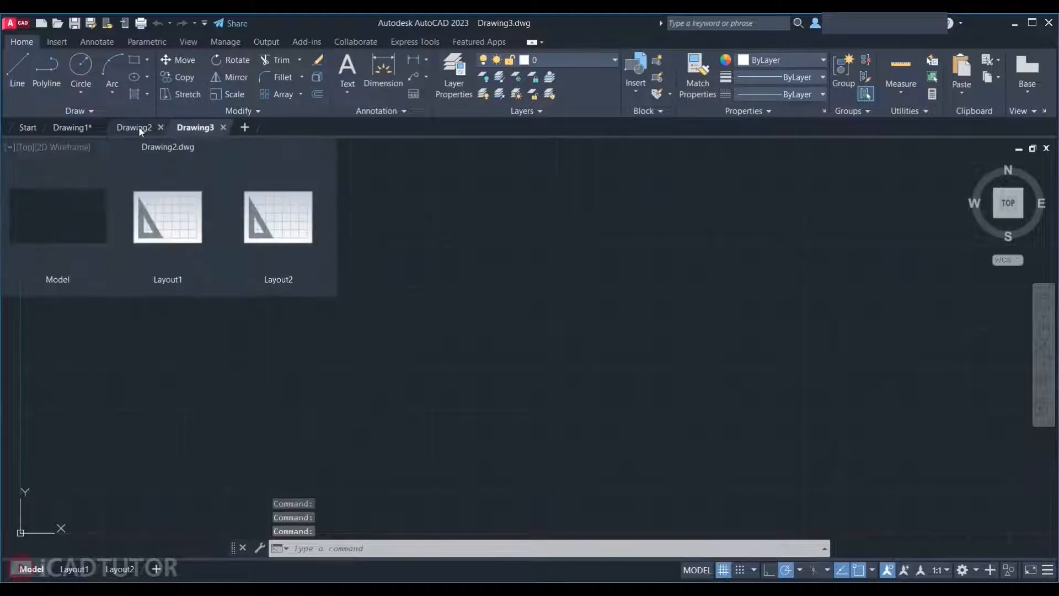
mouse_move(138, 127)
mouse_down()
mouse_move(205, 181)
mouse_move(298, 230)
mouse_move(484, 225)
mouse_move(561, 177)
mouse_move(514, 174)
mouse_move(527, 183)
mouse_move(574, 155)
mouse_move(667, 178)
mouse_move(585, 148)
mouse_move(596, 194)
mouse_move(683, 93)
mouse_move(563, 204)
mouse_up()
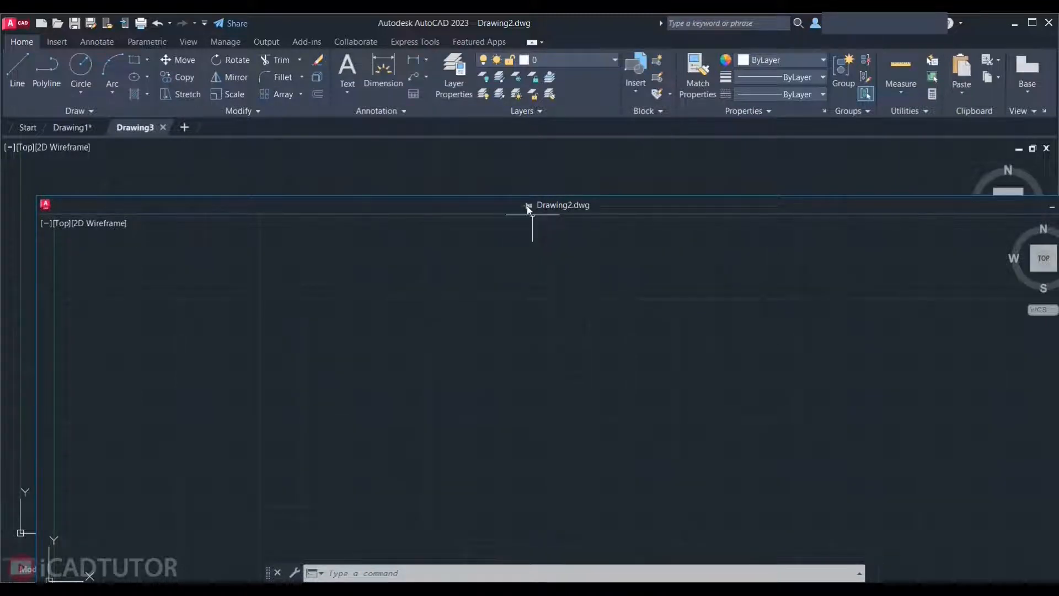
drag(530, 207, 707, 153)
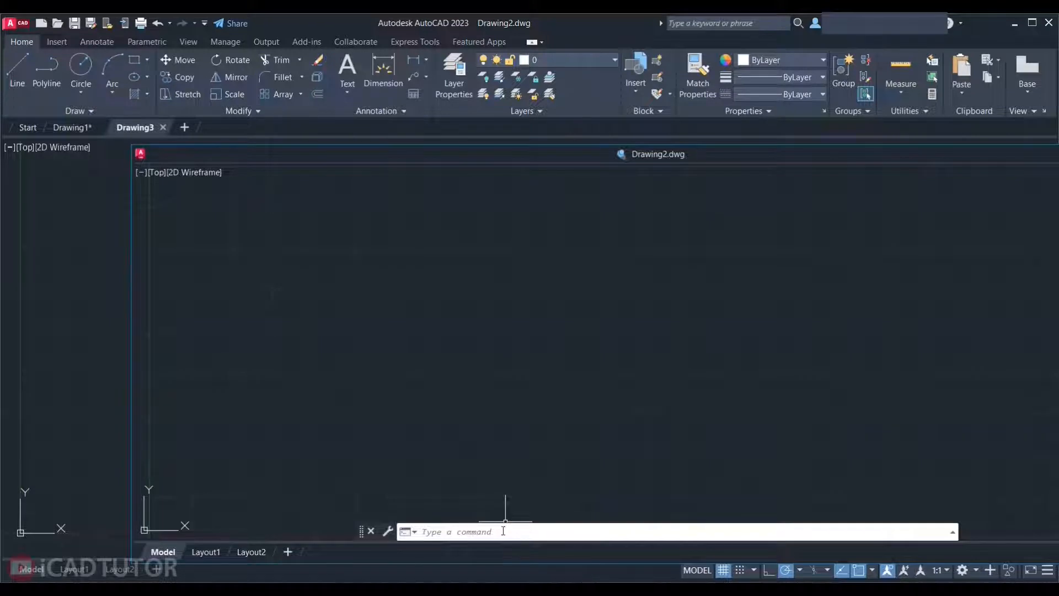
- Switch back and forth between Drawing3 and the floating Drawing2, and close the Drawing2 window
click(125, 332)
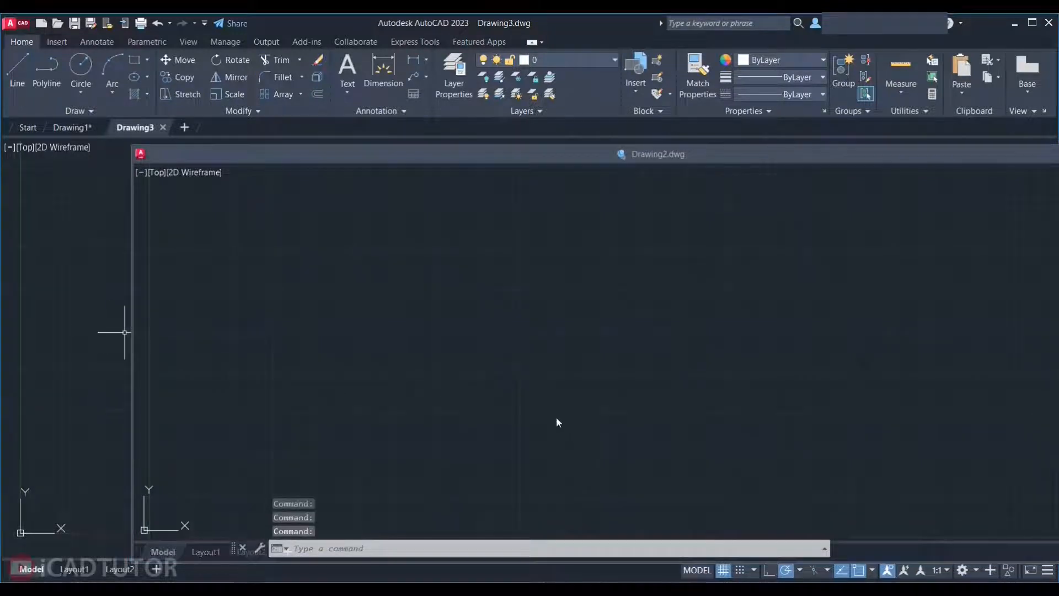
click(557, 419)
click(72, 317)
drag(723, 159, 494, 198)
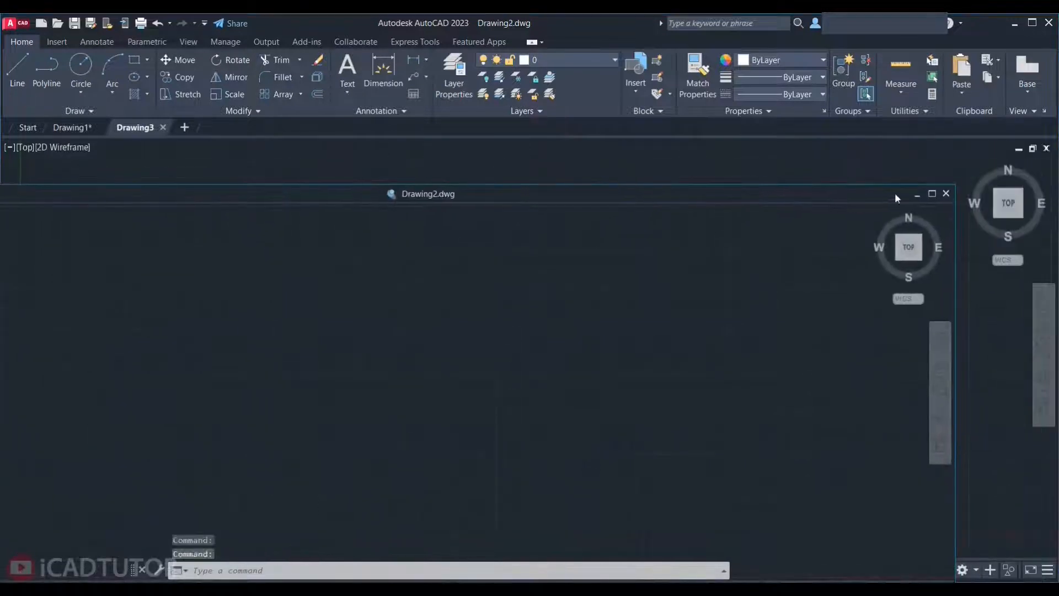
click(950, 197)
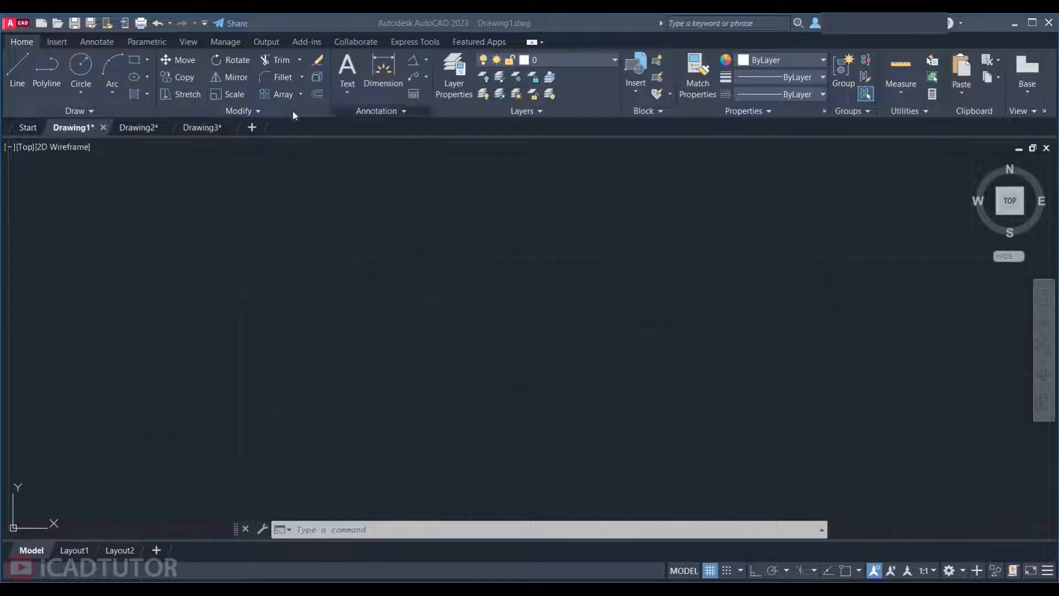
- Start the Line command in Drawing1 and switch dynamic input off and on again
mouse_move(168, 125)
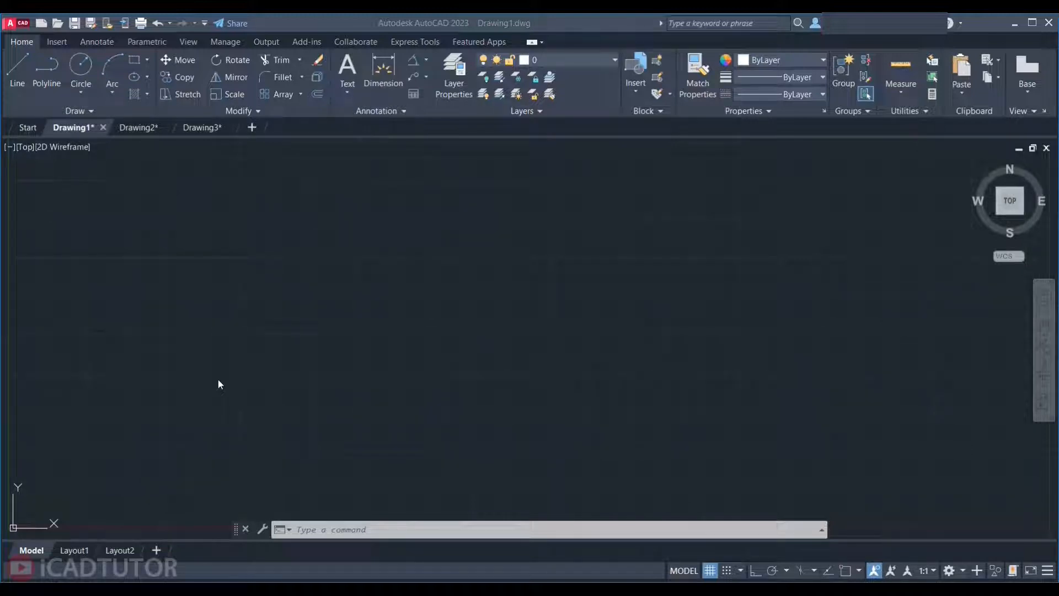
click(296, 395)
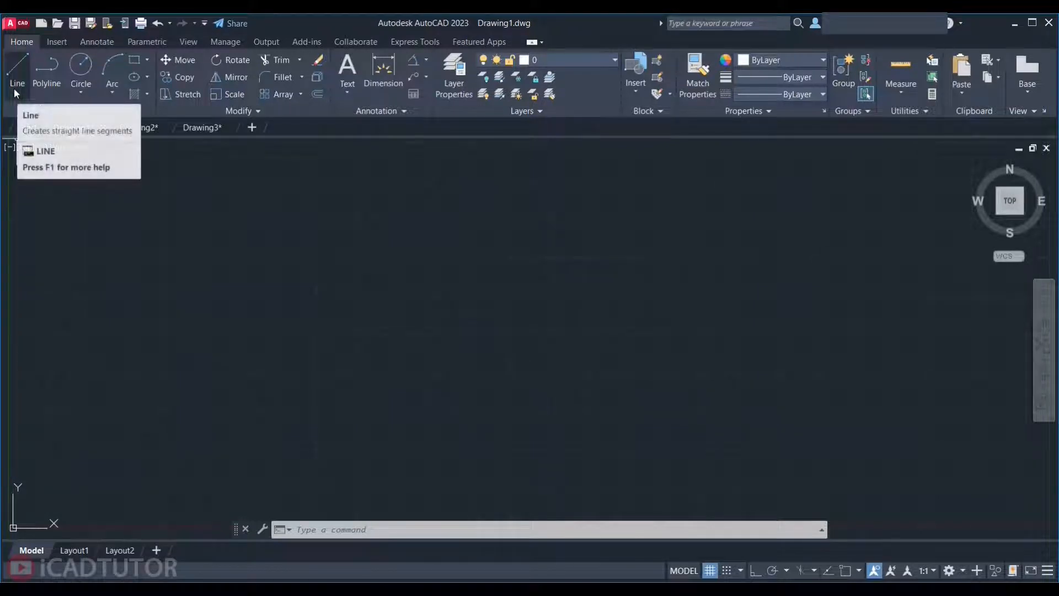
text(L)
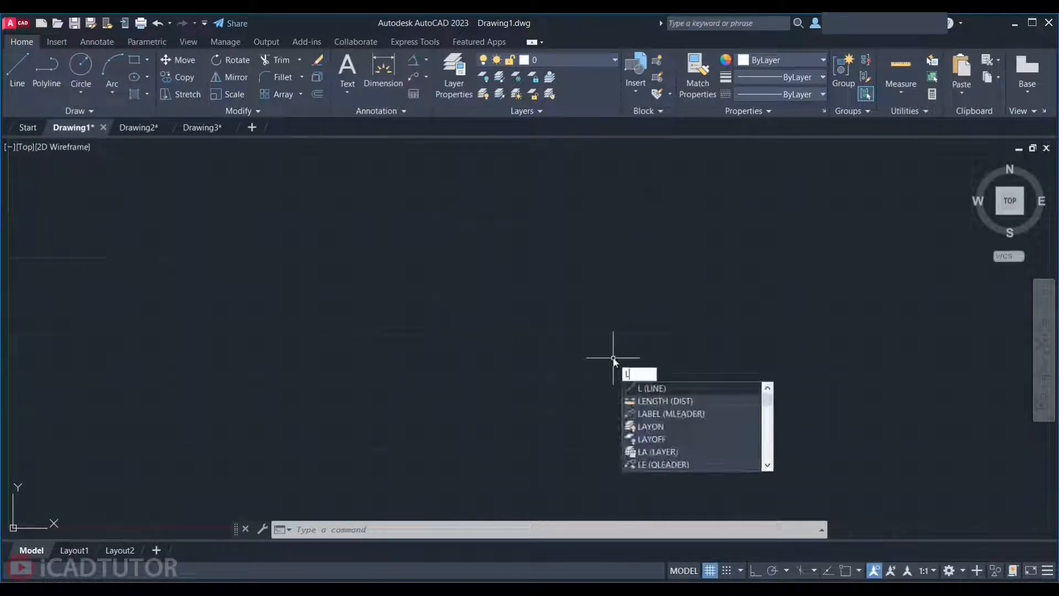
key(Return)
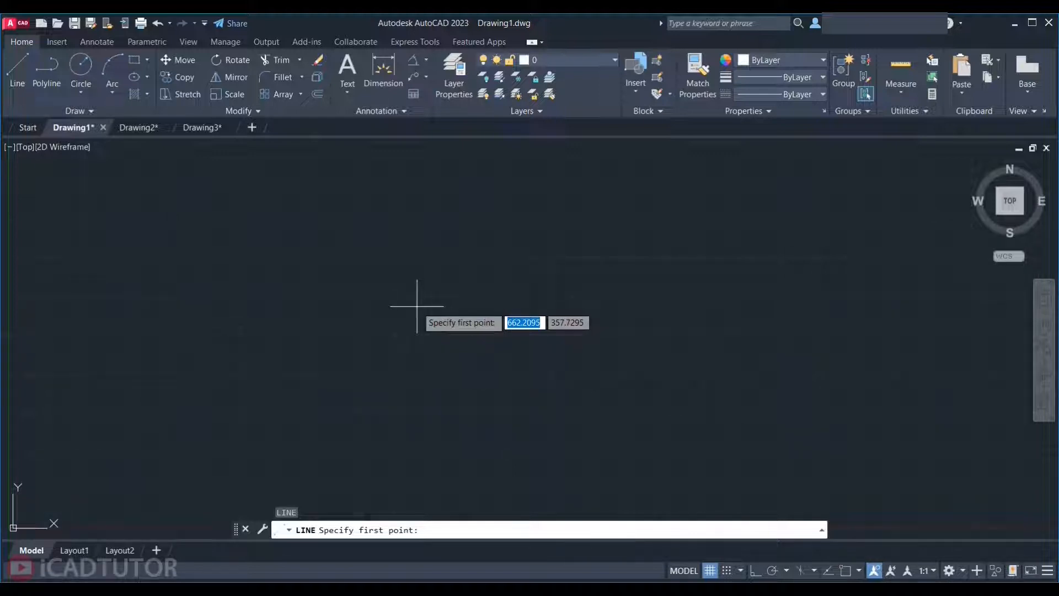
key(F12)
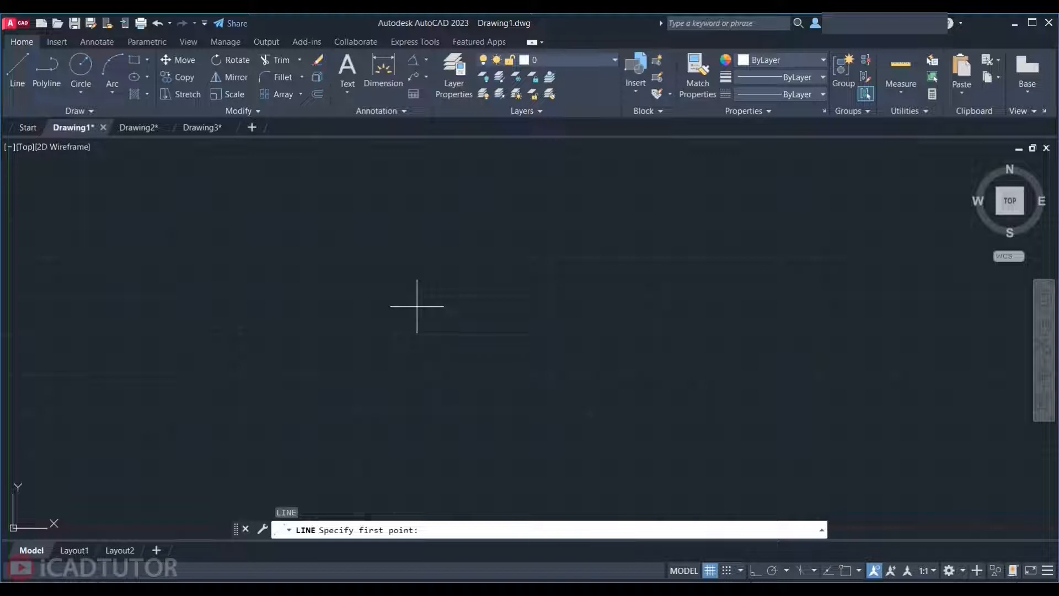
key(F12)
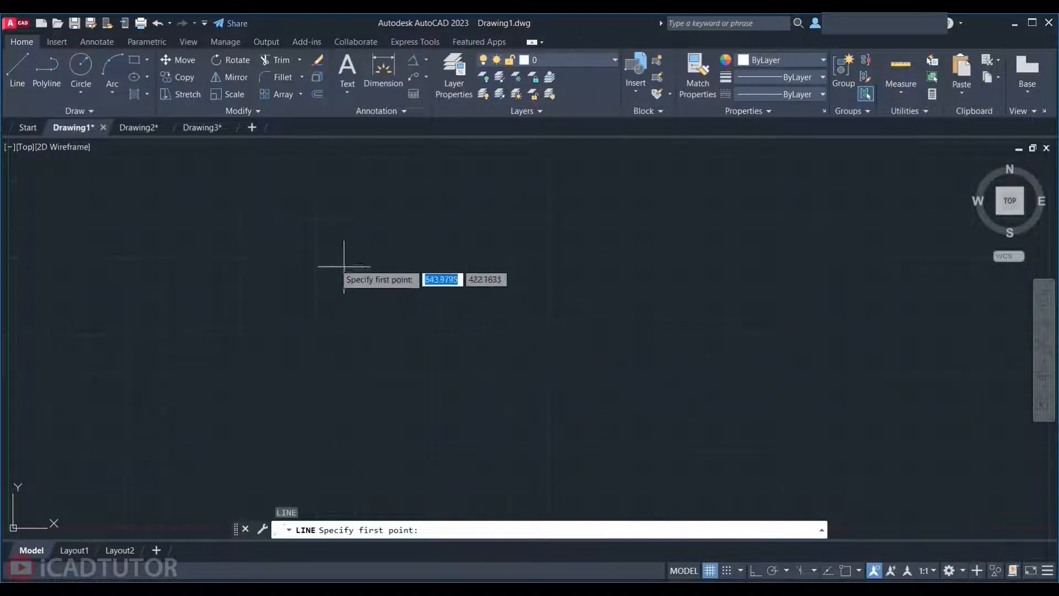
- Draw a freehand chain of 19 connected line segments zigzagging across the empty drawing area and crossing itself, and finish the Line command
click(207, 255)
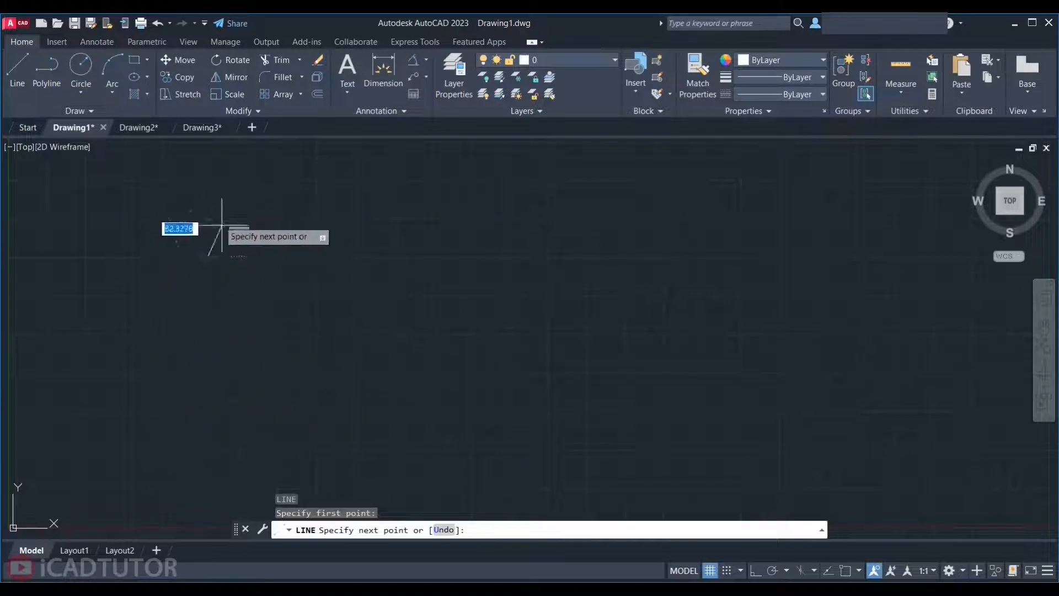
click(255, 243)
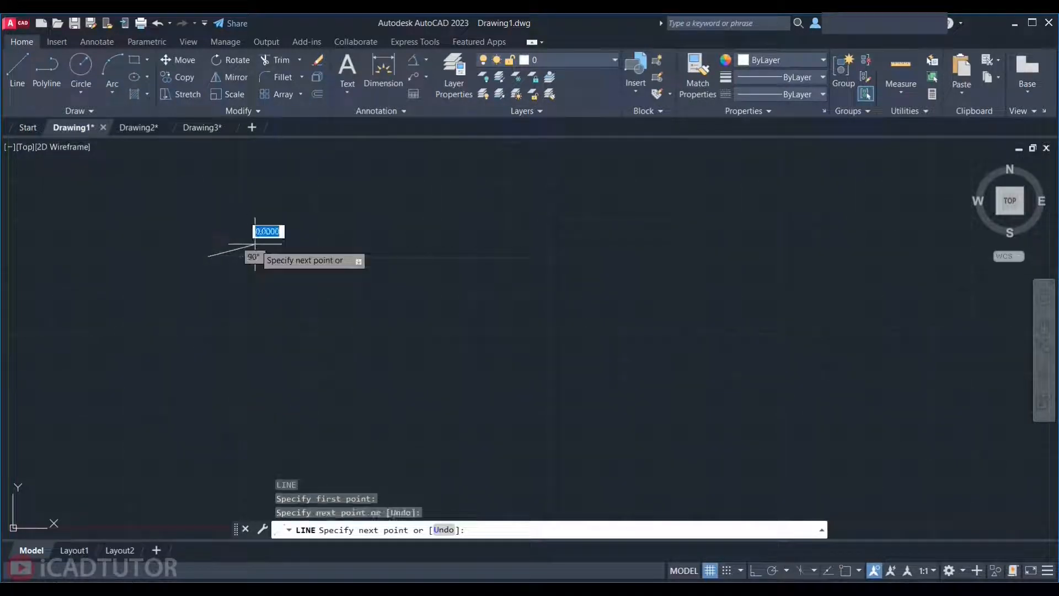
click(273, 271)
click(246, 378)
click(406, 379)
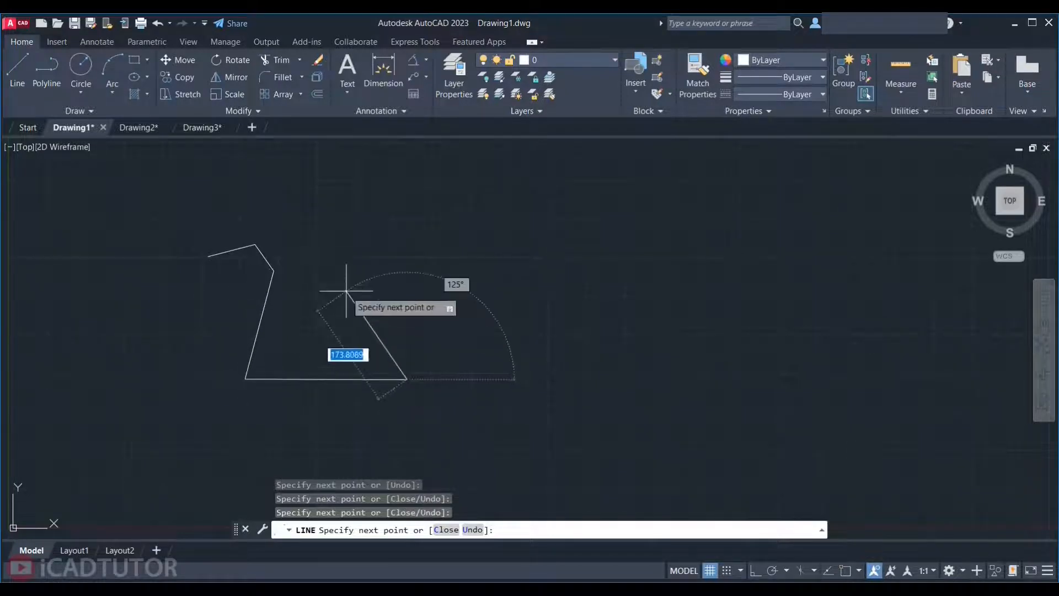
click(346, 290)
click(453, 234)
click(583, 332)
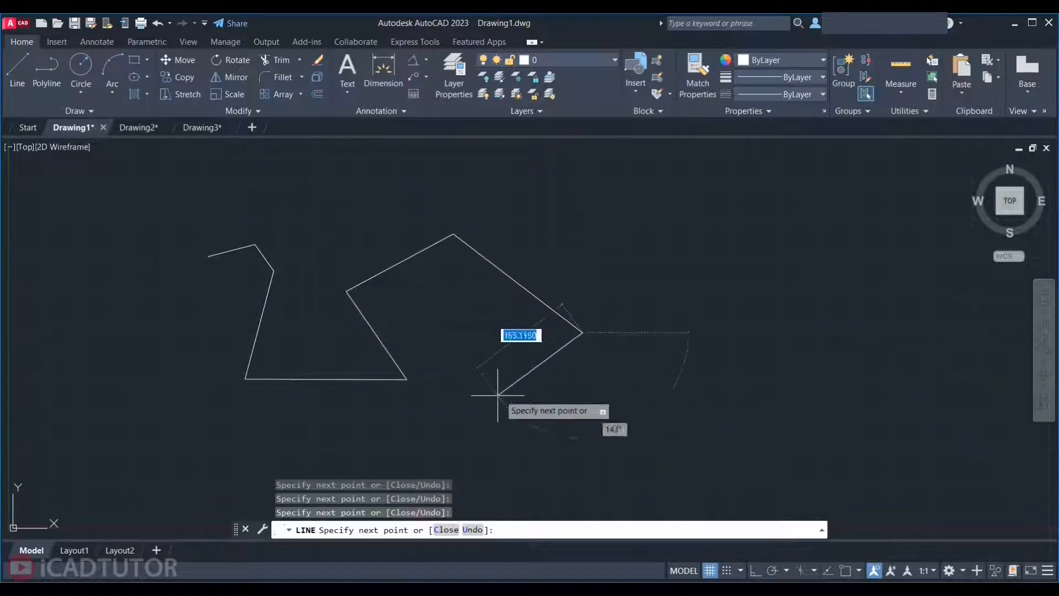
click(488, 403)
click(440, 342)
click(348, 422)
click(322, 358)
click(254, 412)
click(266, 315)
click(154, 327)
click(166, 430)
click(51, 364)
click(137, 258)
click(159, 198)
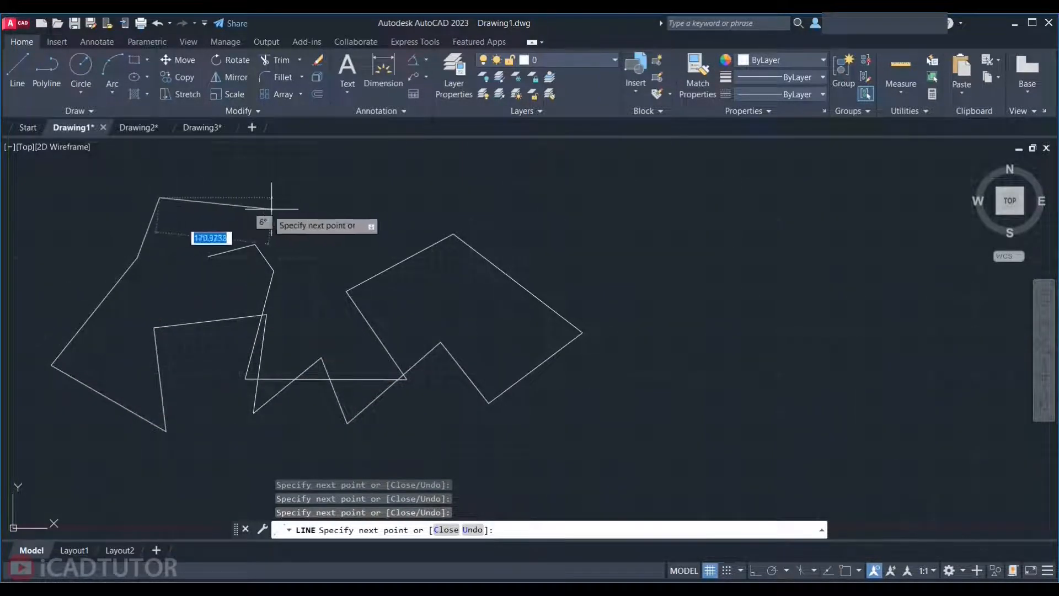
click(279, 209)
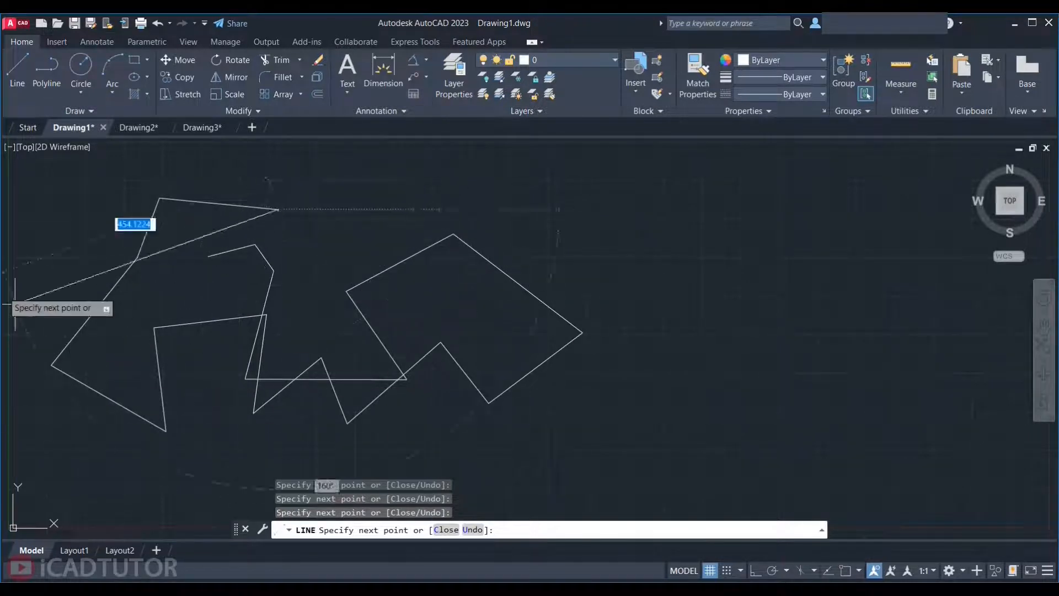
right_click(328, 246)
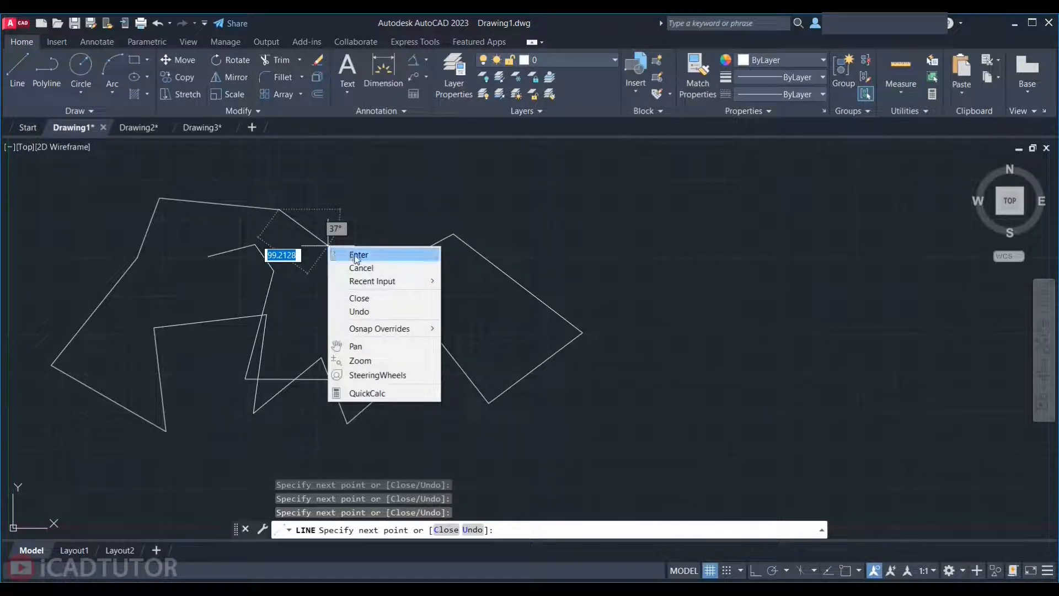
click(415, 223)
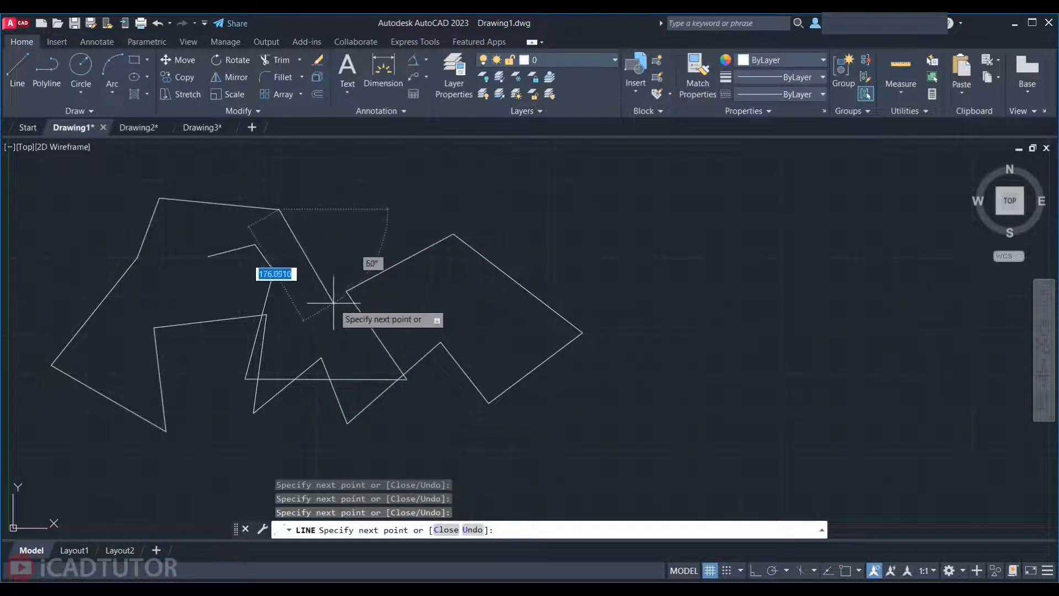
key(Return)
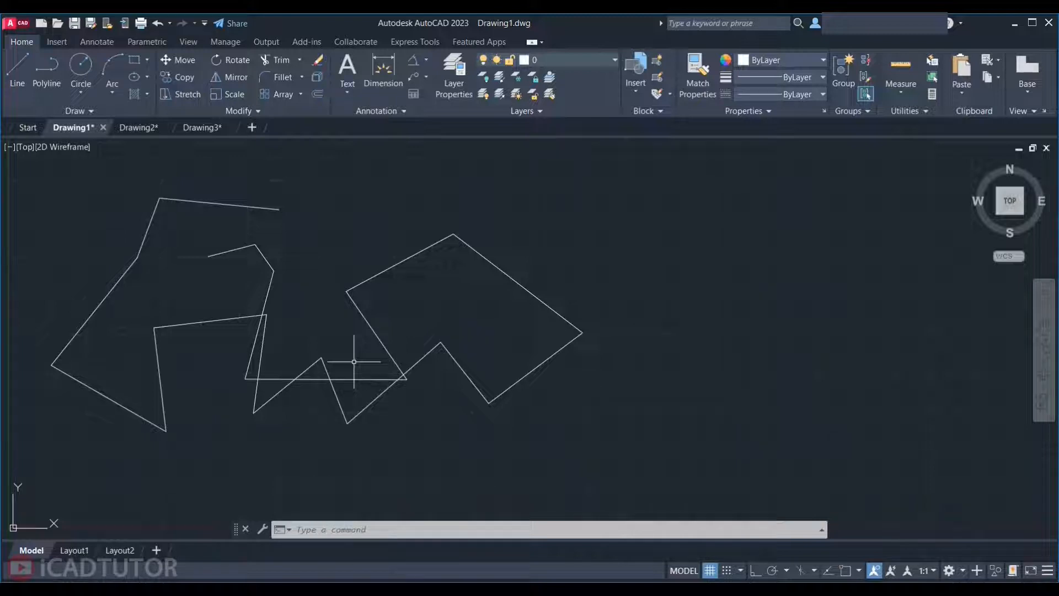
text(line)
key(Return)
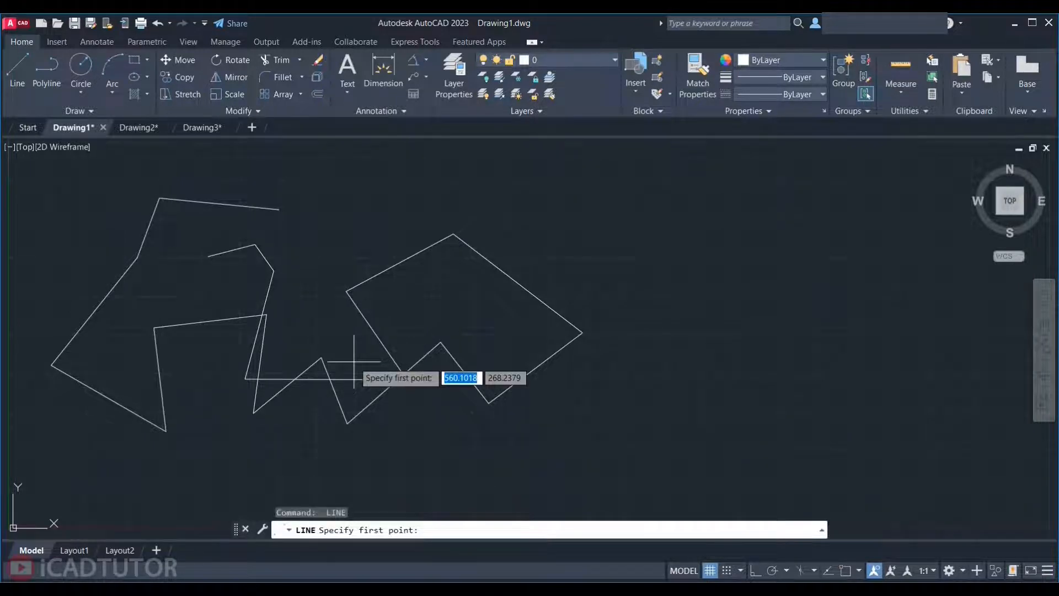
key(Escape)
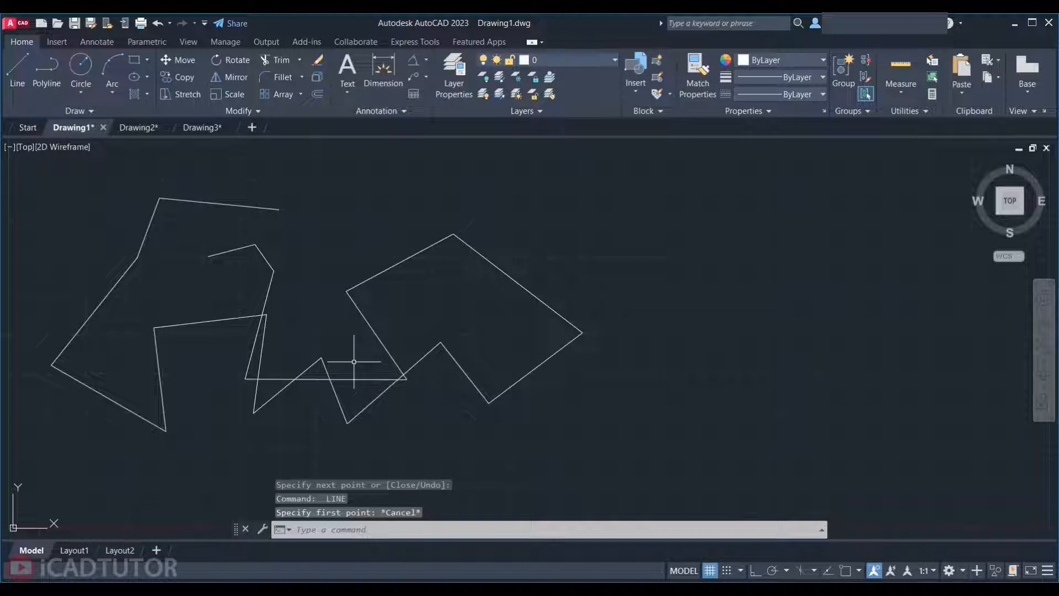
key(Return)
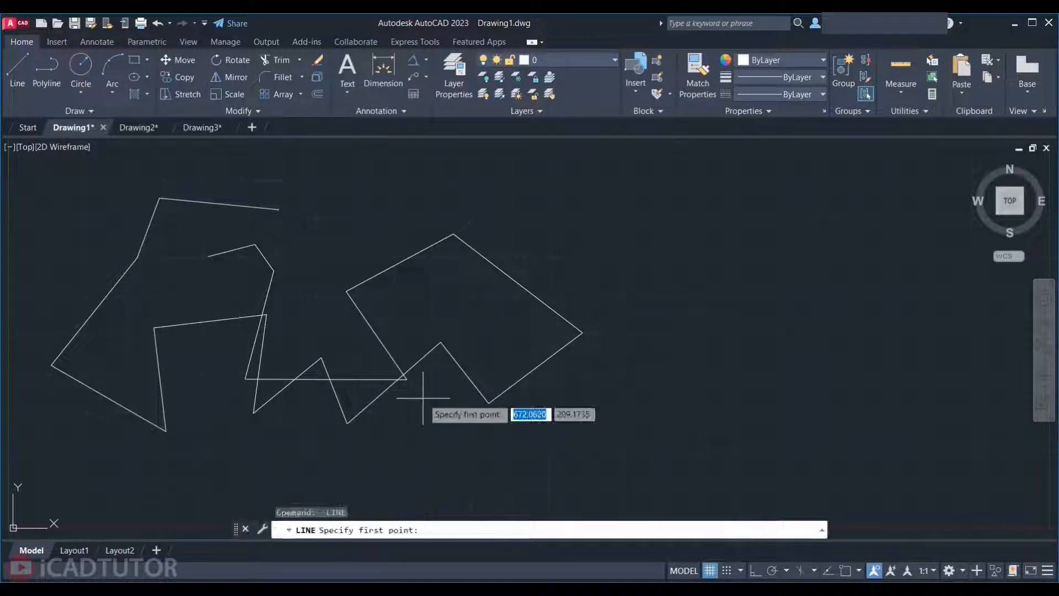
key(Escape)
middle_drag(501, 439, 465, 444)
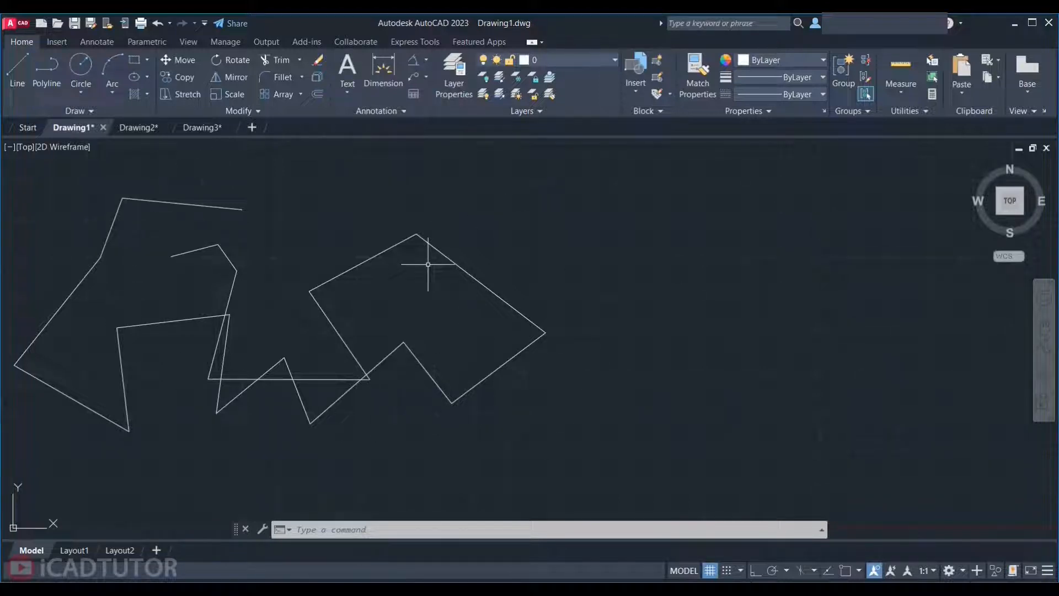
- Draw a second freehand chain of seven connected line segments in the empty area east of the first chain, keeping the Line command active
text(l)
key(Return)
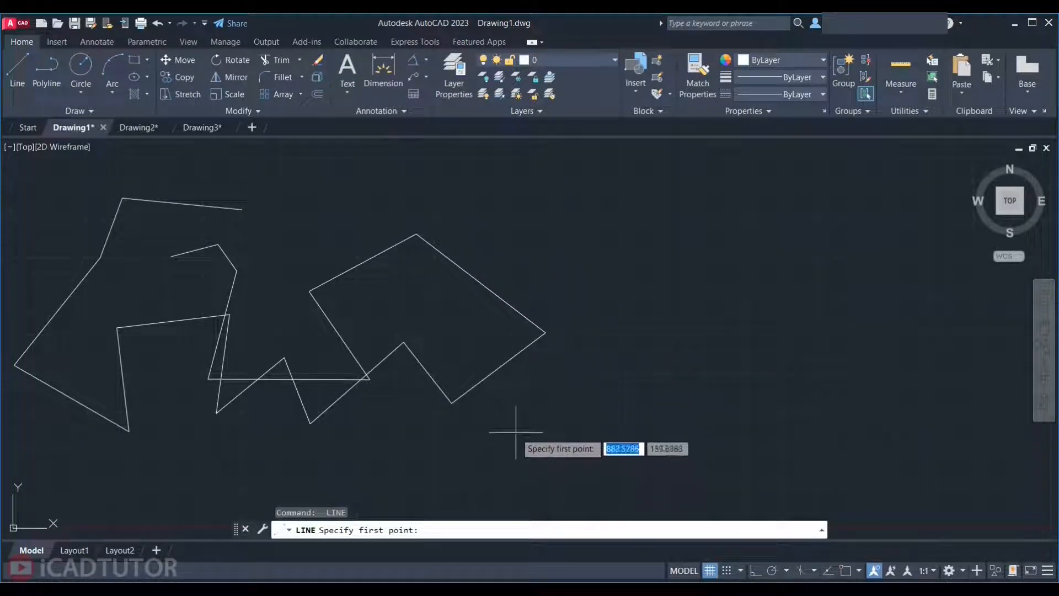
click(516, 430)
click(633, 332)
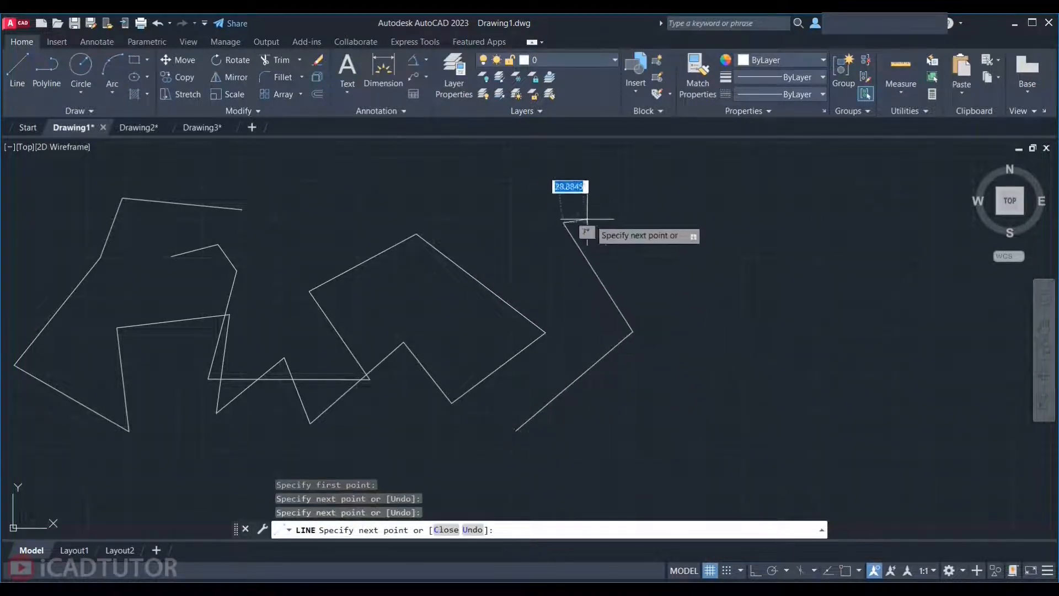
click(563, 223)
click(737, 210)
click(895, 328)
click(827, 438)
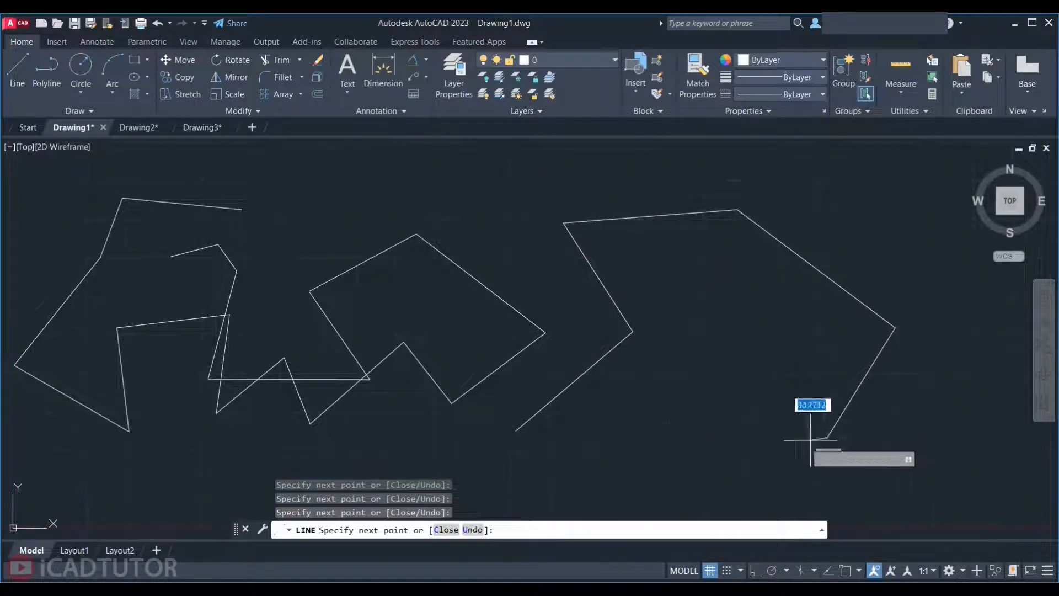
click(640, 461)
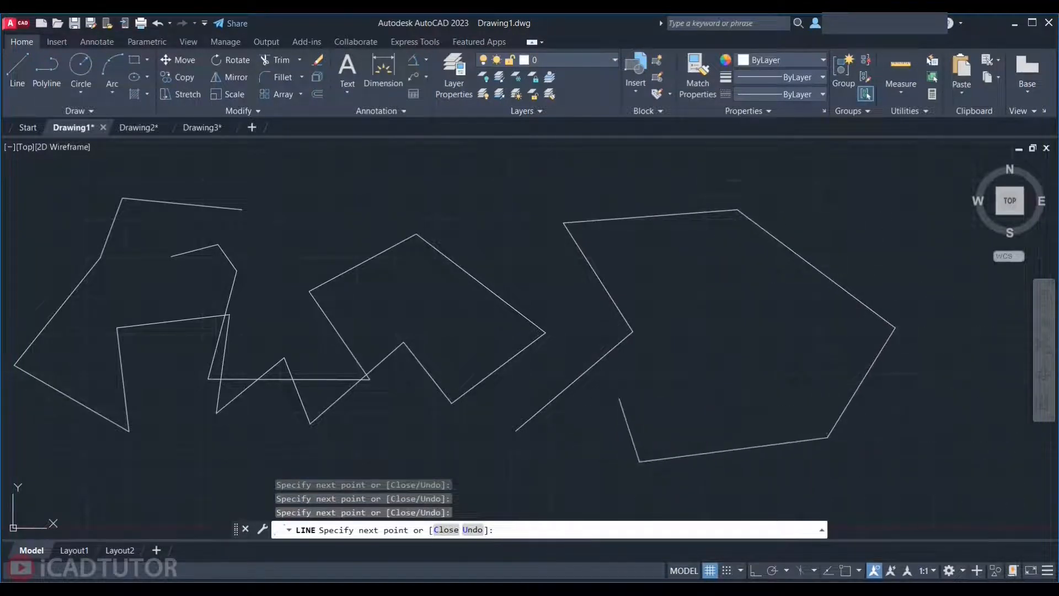
click(620, 397)
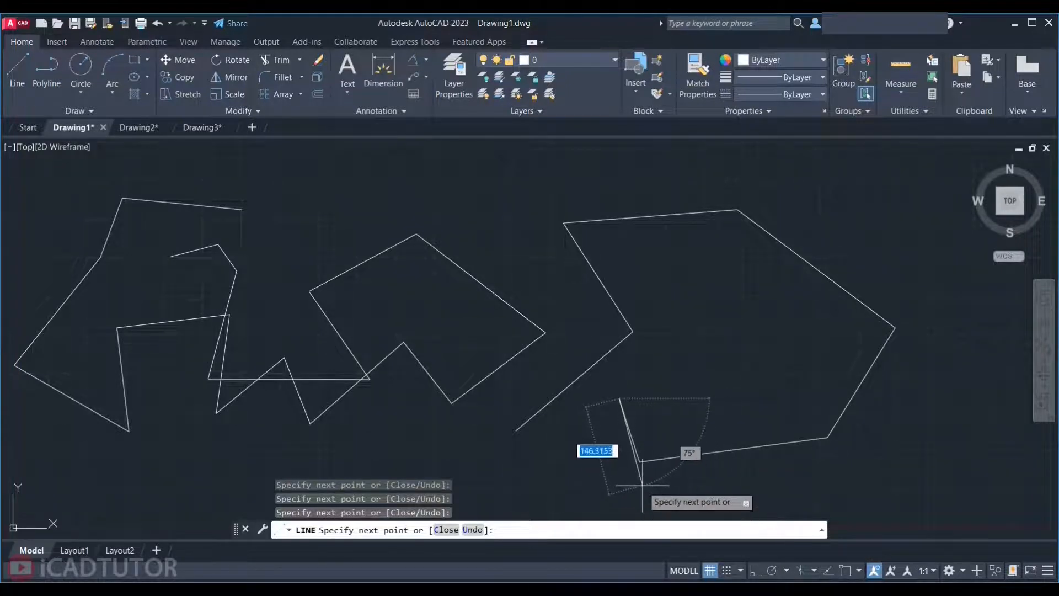
- Undo the last five segments of the chain without leaving the Line command, keeping its first two segments
mouse_move(629, 485)
middle_down()
mouse_move(584, 461)
mouse_move(515, 456)
middle_up()
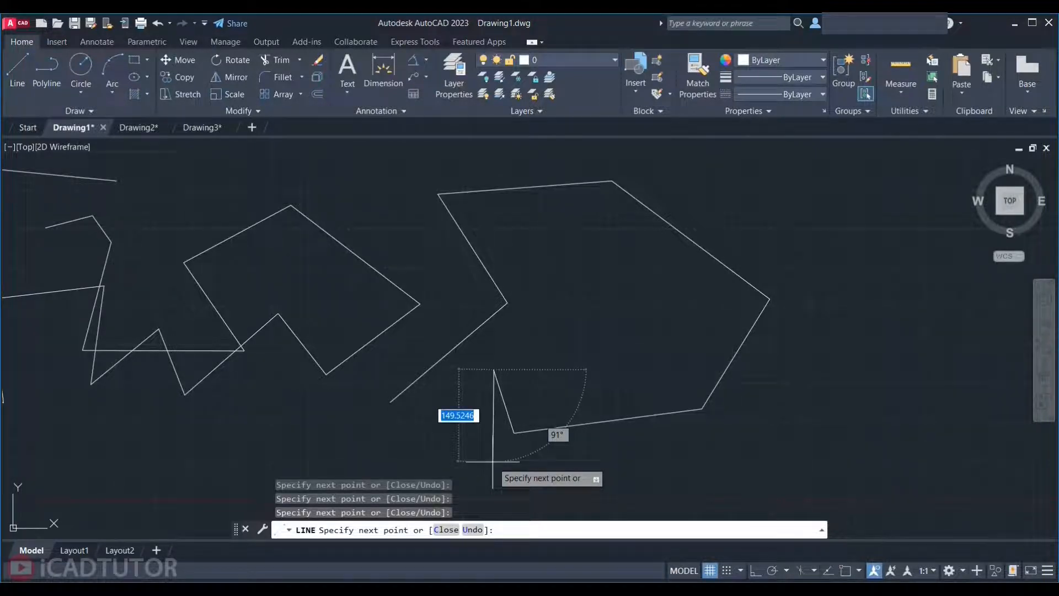
text(U)
key(Return)
middle_drag(491, 457, 617, 487)
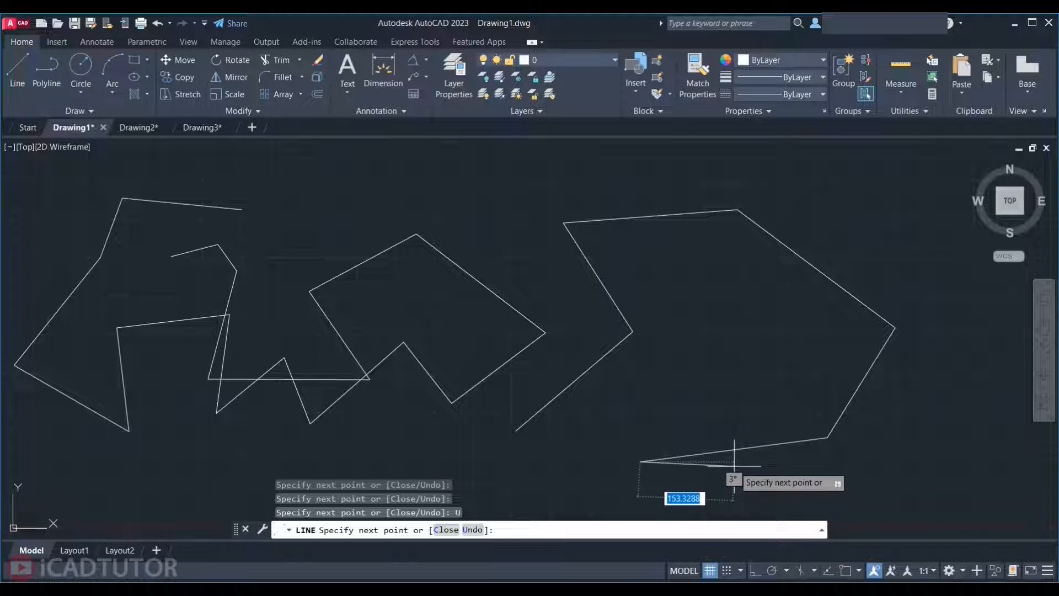
key(ctrl+z)
key(ctrl+z)
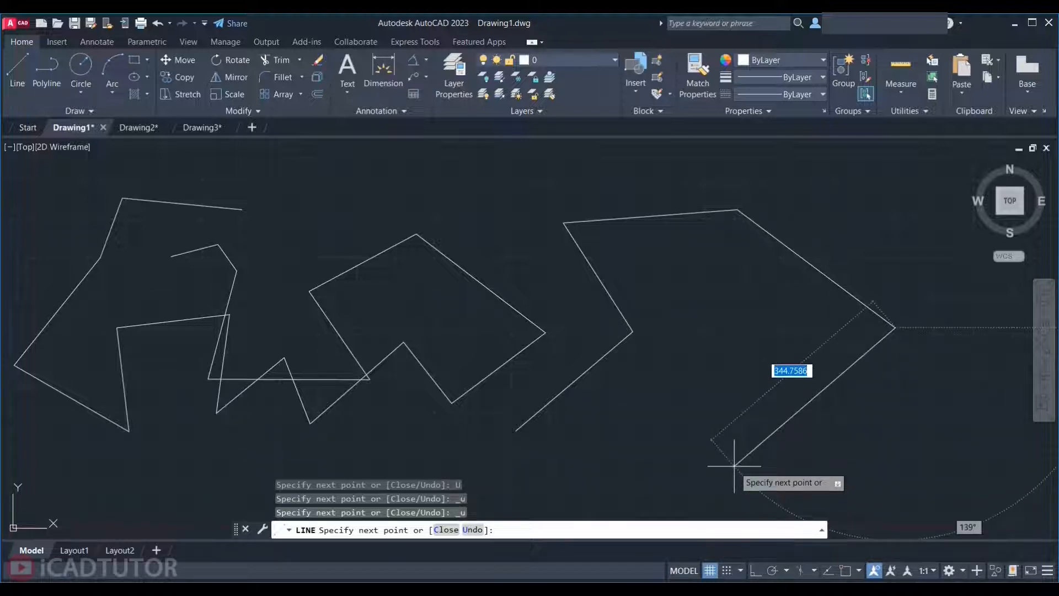
key(ctrl+z)
key(ctrl+z)
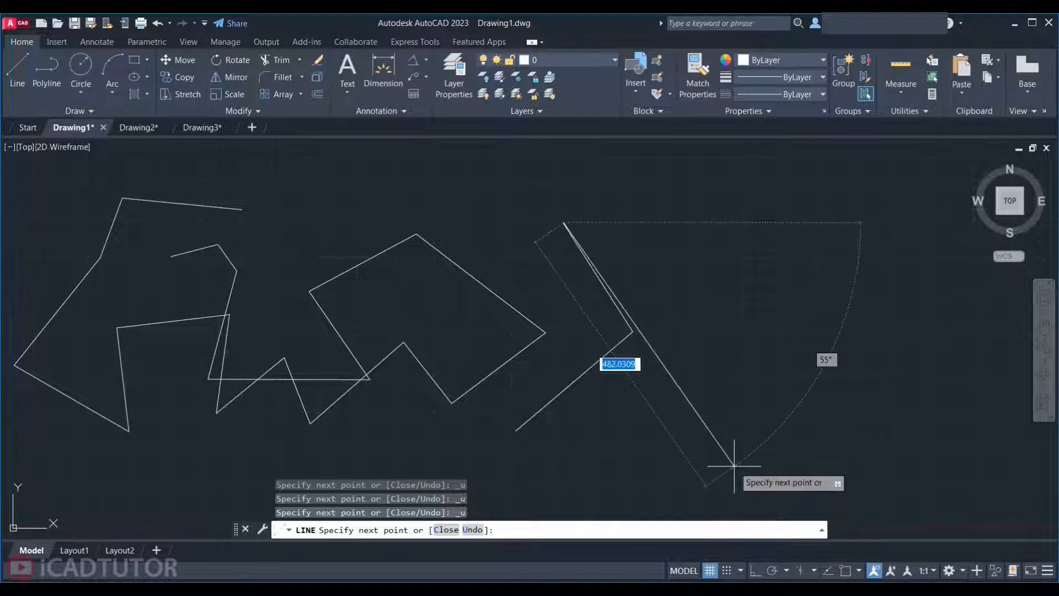
- Continue the chain with five freehand segments curving around below its starting point, and end the Line command
click(721, 233)
click(741, 380)
click(626, 443)
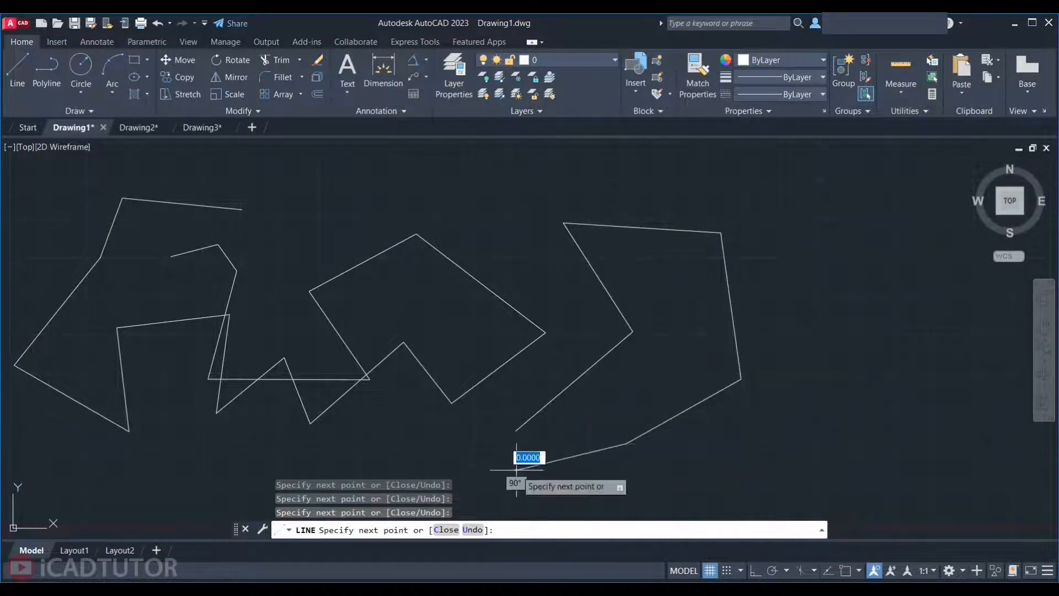
click(517, 470)
click(465, 428)
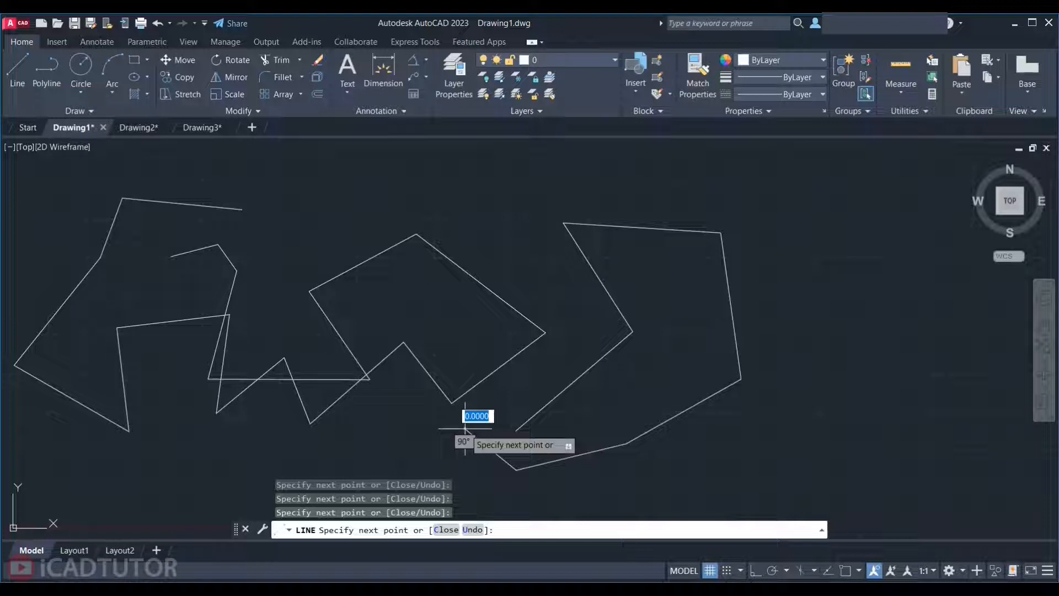
key(Escape)
- Start a new line in the empty area east of the existing shapes, with a first segment 150 units long at about 137°
scroll(611, 407, down, 2)
middle_drag(611, 407, 430, 402)
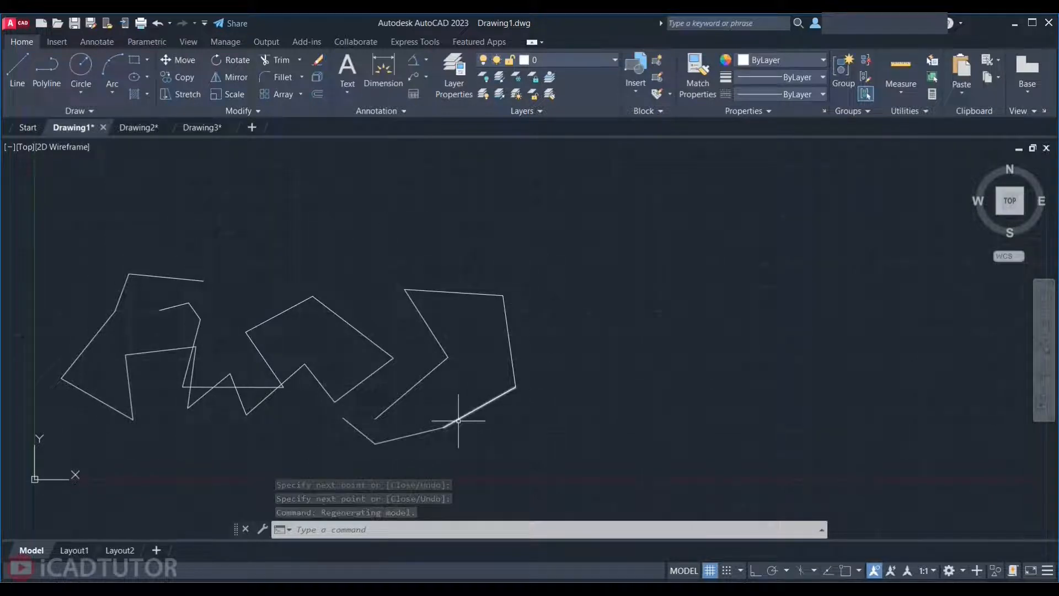
middle_drag(453, 422, 421, 406)
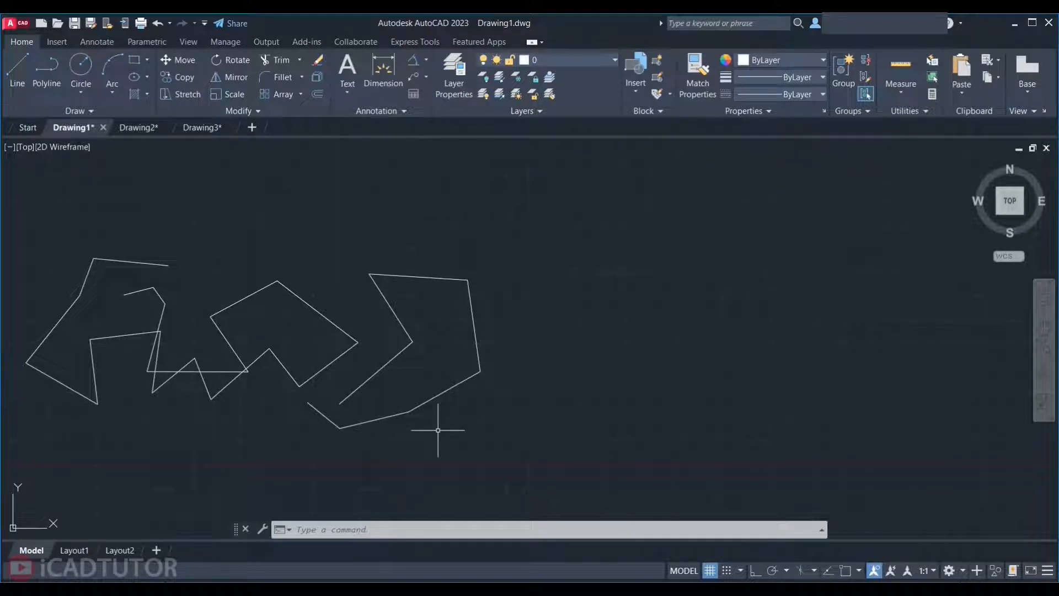
text(L)
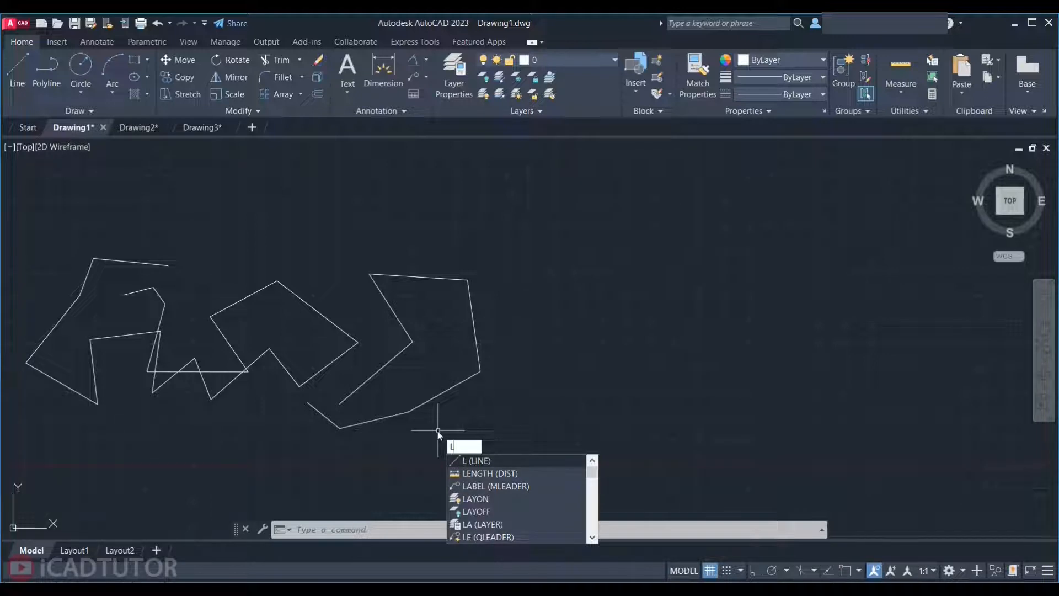
key(Return)
click(551, 310)
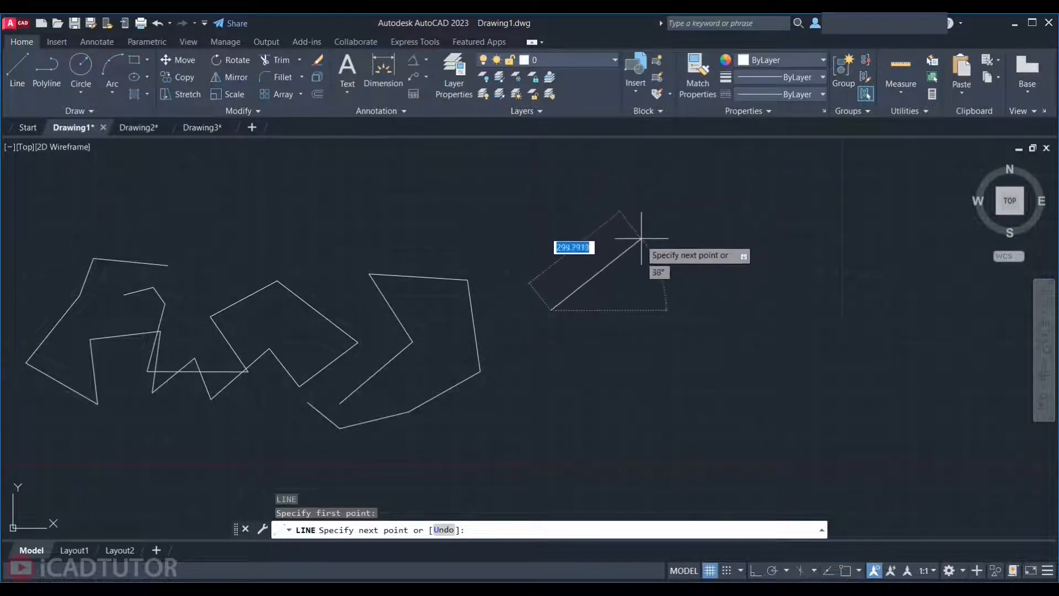
scroll(623, 239, up, 3)
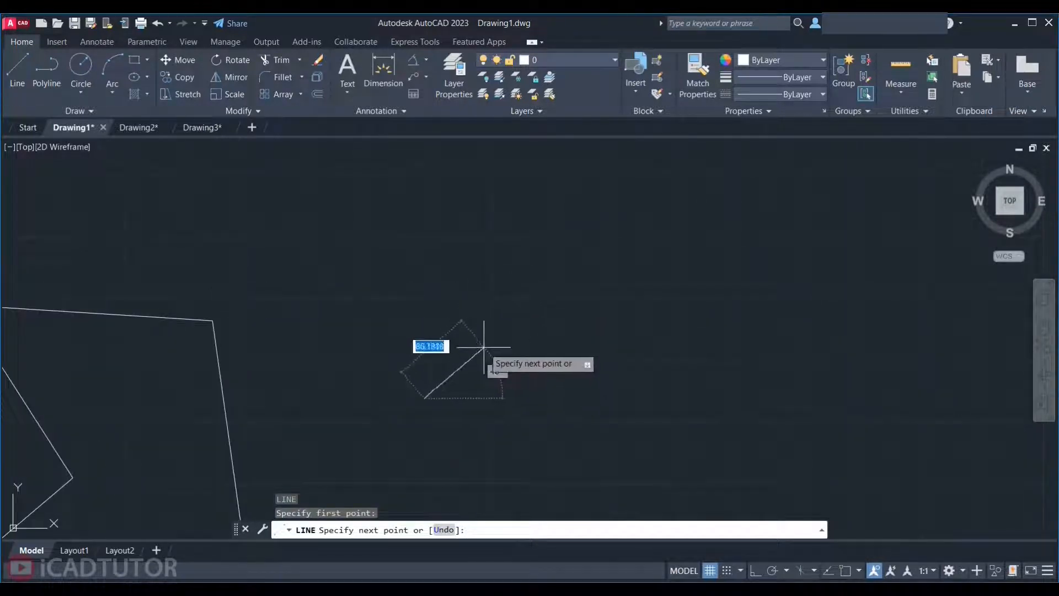
scroll(527, 381, up, 2)
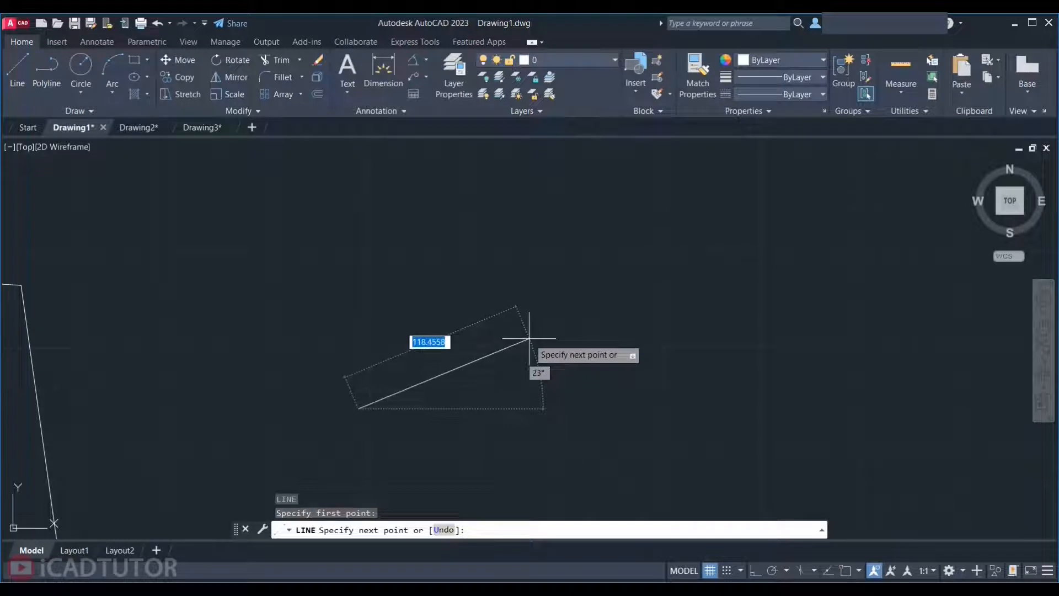
scroll(585, 286, down, 2)
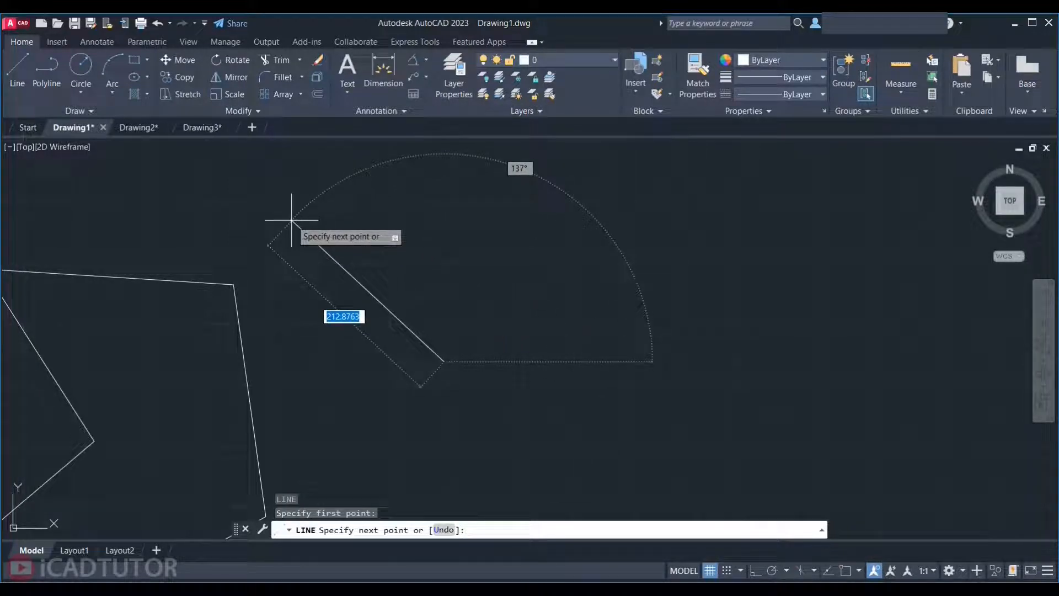
text(150)
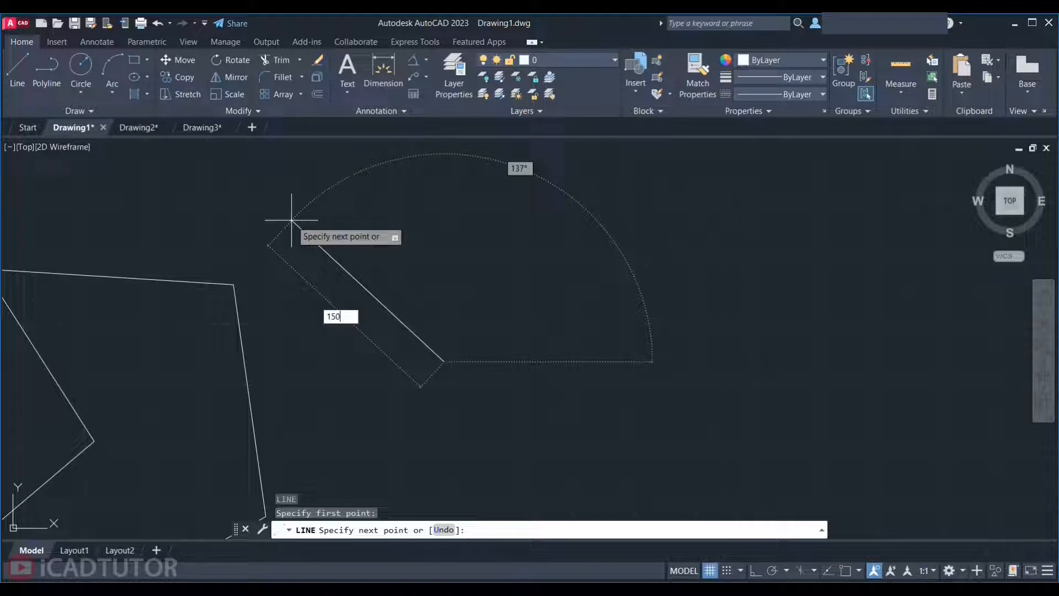
key(Return)
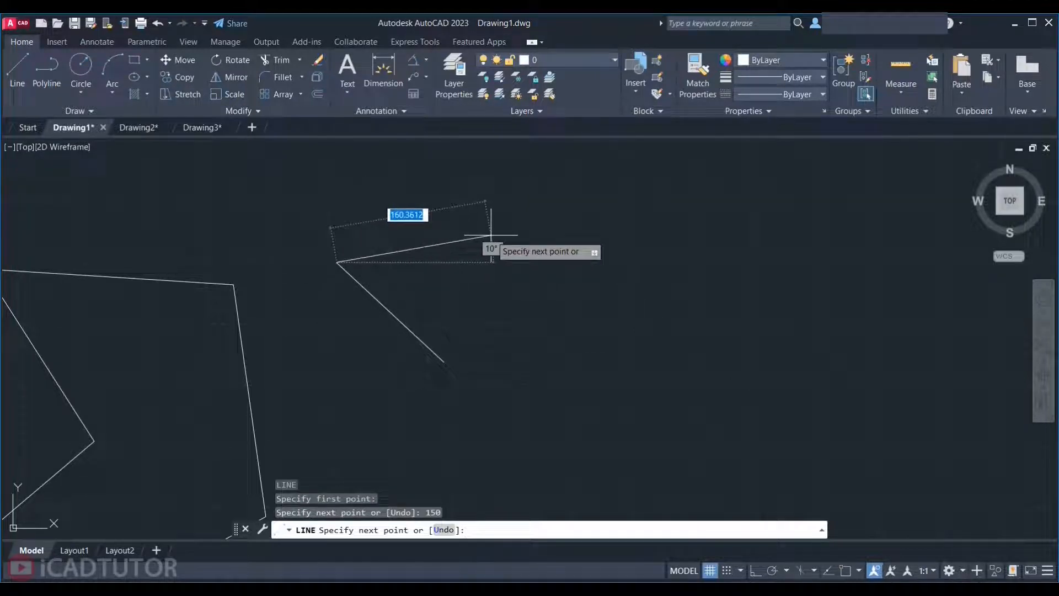
- Add a connected second segment 120 units long at about 10°, and finish the Line command
text(120)
key(Return)
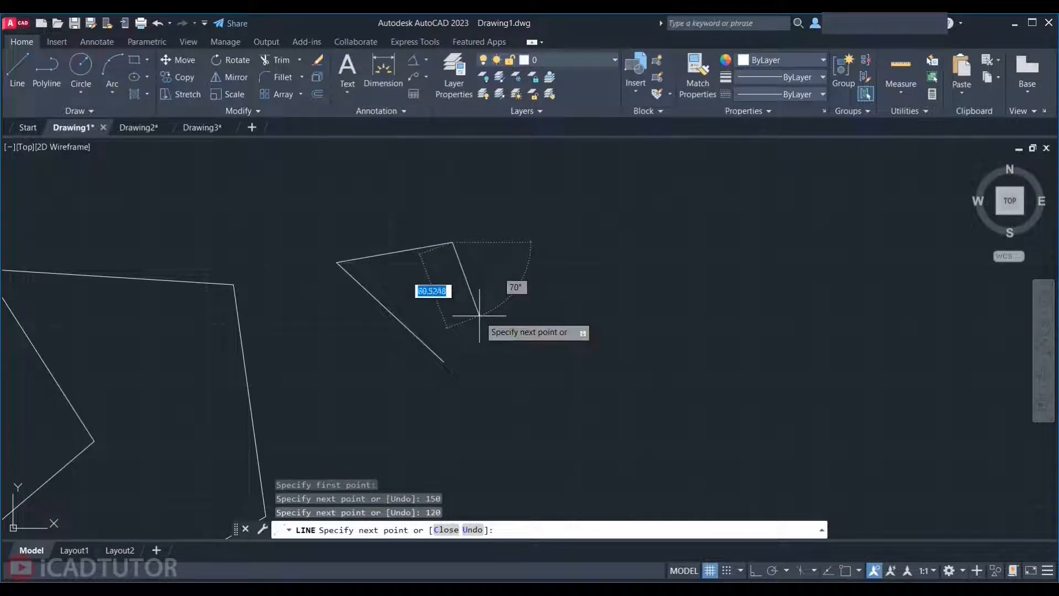
key(Return)
middle_drag(480, 316, 357, 343)
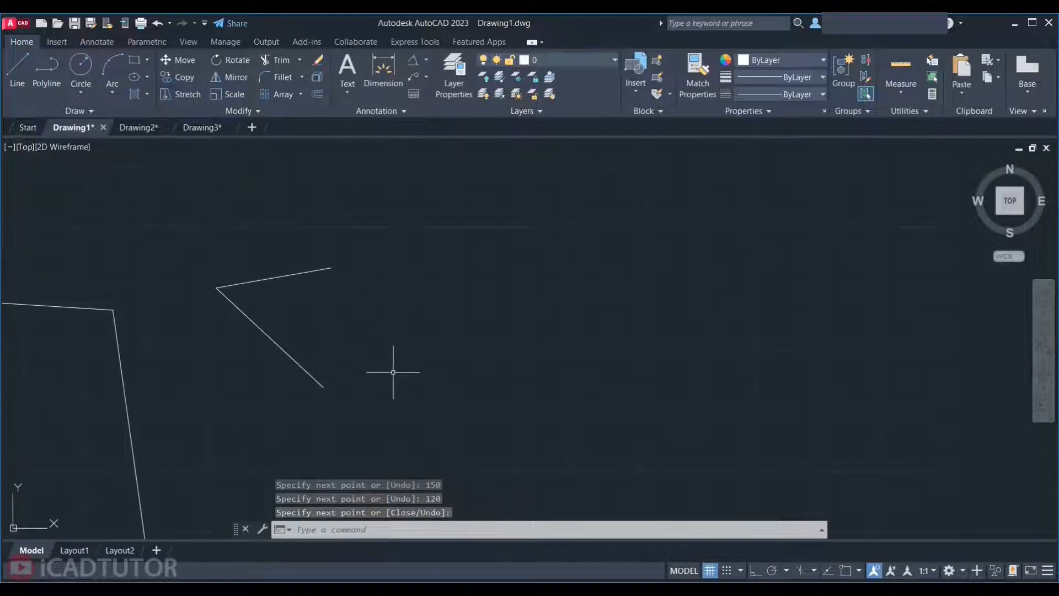
- Draw a single line 160 units long at about 33°, east of the two-segment shape, and finish the Line command
text(l)
key(Return)
click(380, 402)
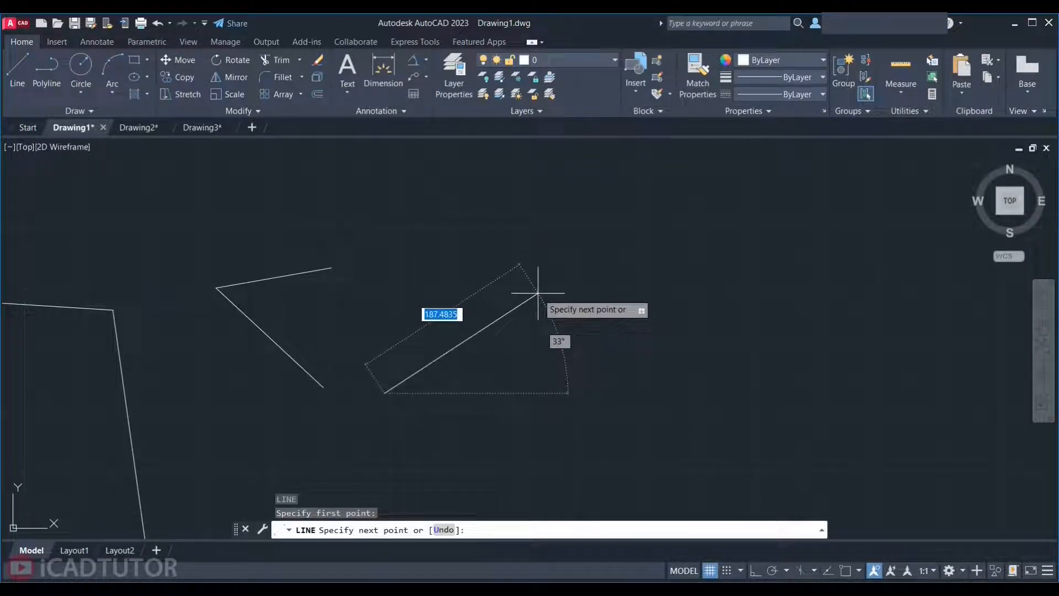
text(160)
key(Return)
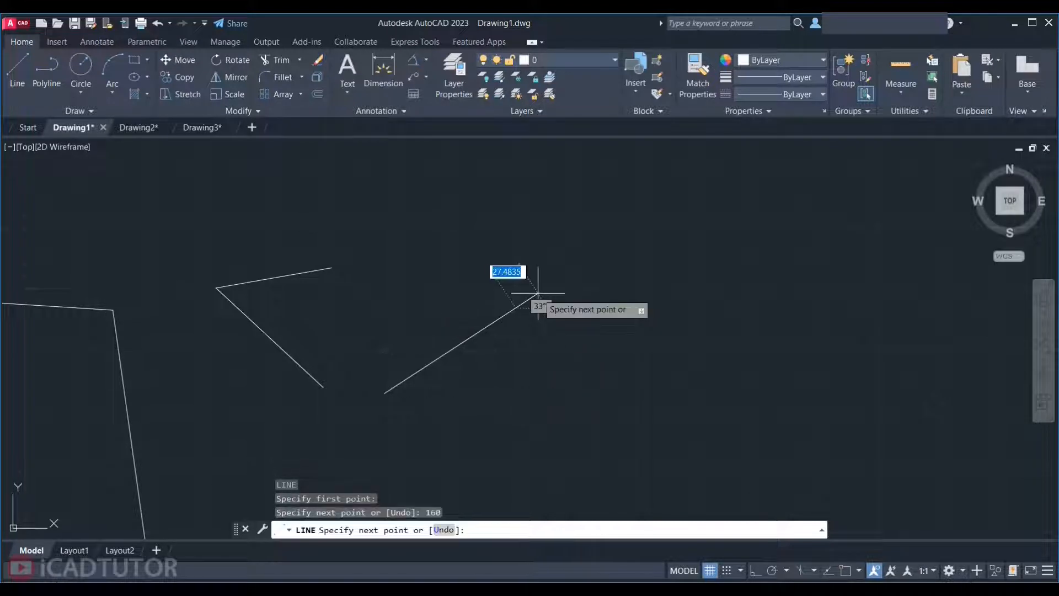
key(Return)
middle_drag(516, 342, 415, 332)
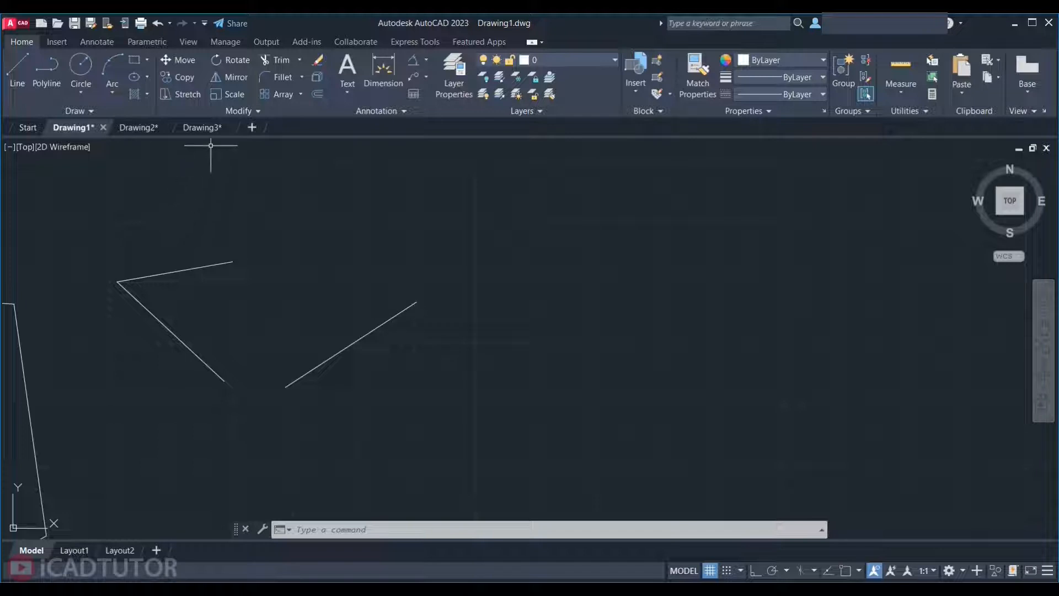
- Examine the diagram of positive and negative angle directions in Drawing3, and return to Drawing1
mouse_move(196, 126)
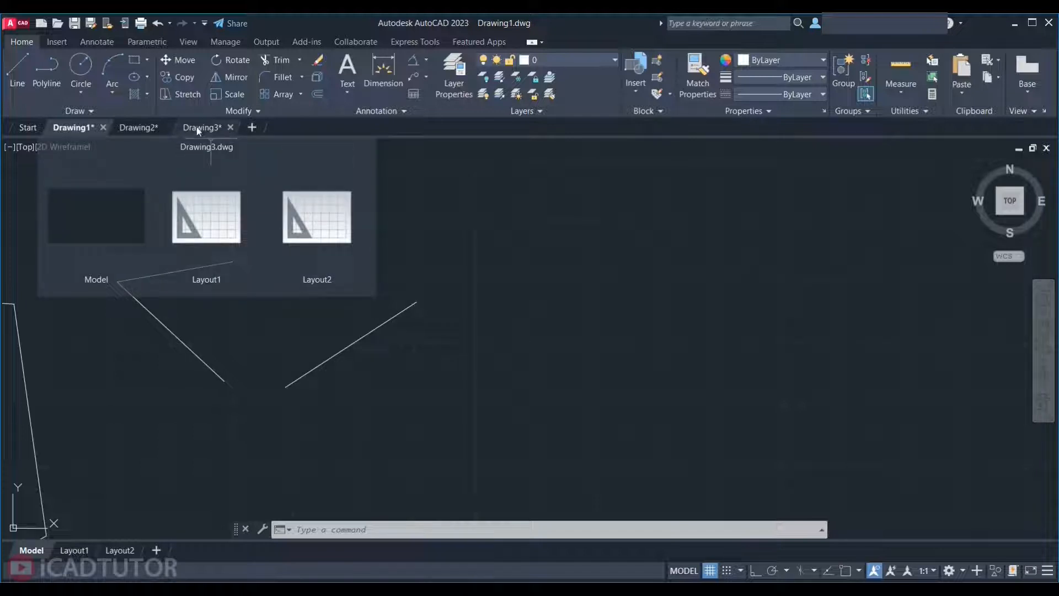
click(197, 127)
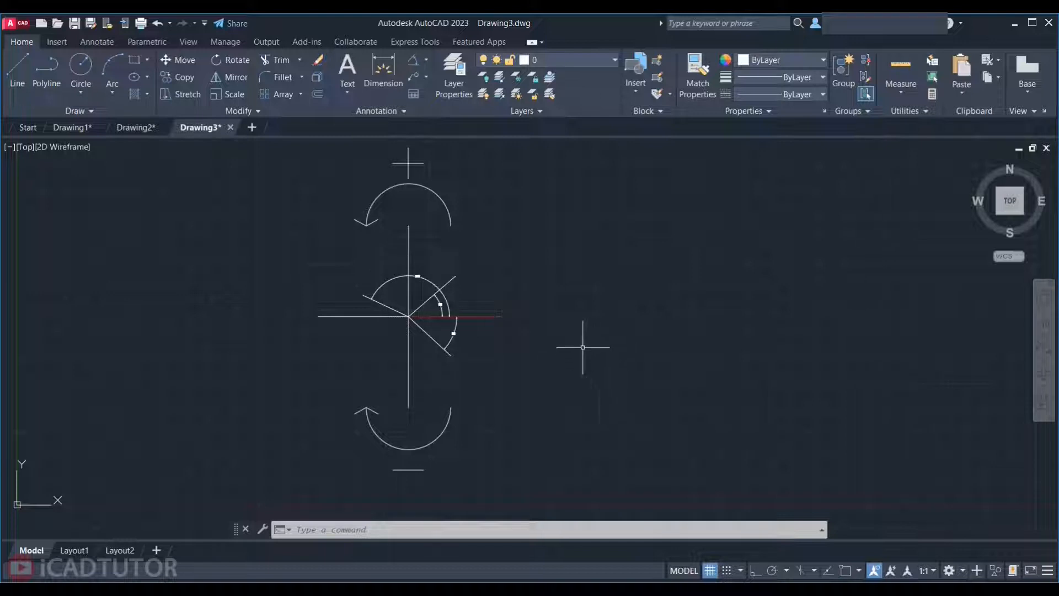
scroll(420, 299, up, 4)
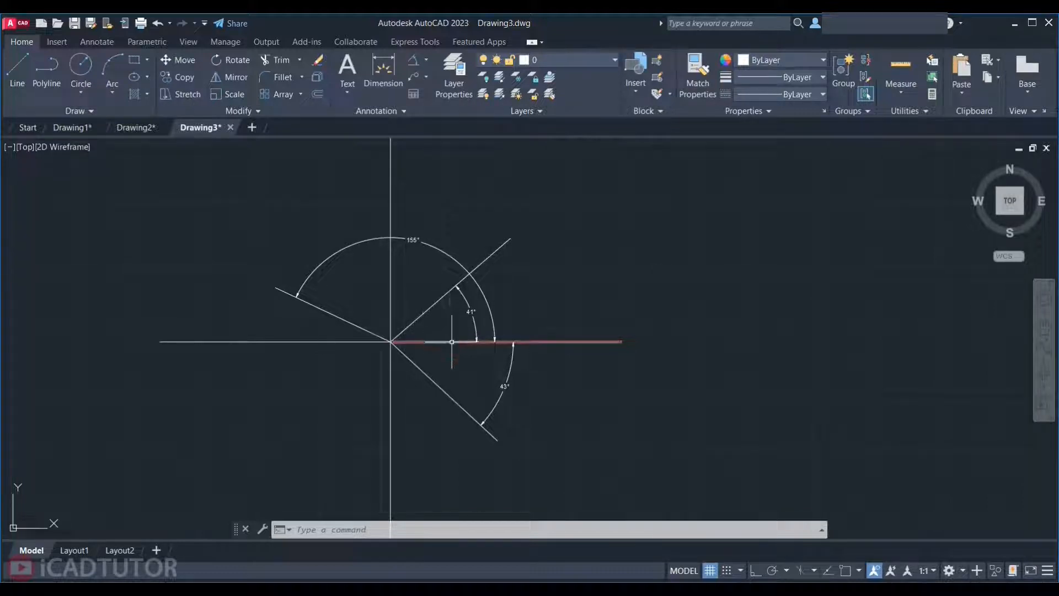
scroll(437, 298, down, 5)
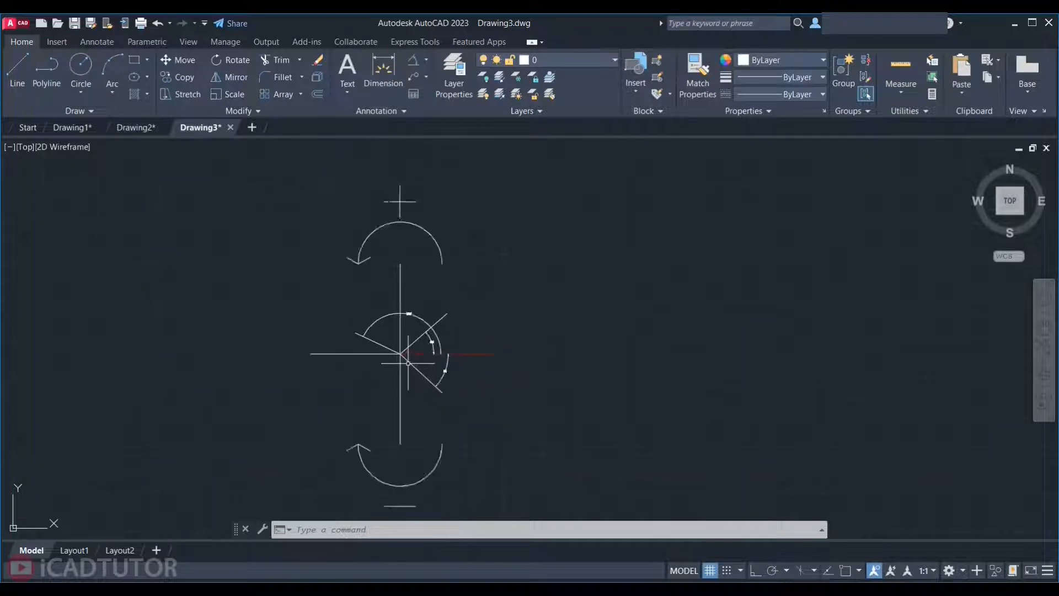
scroll(428, 342, up, 2)
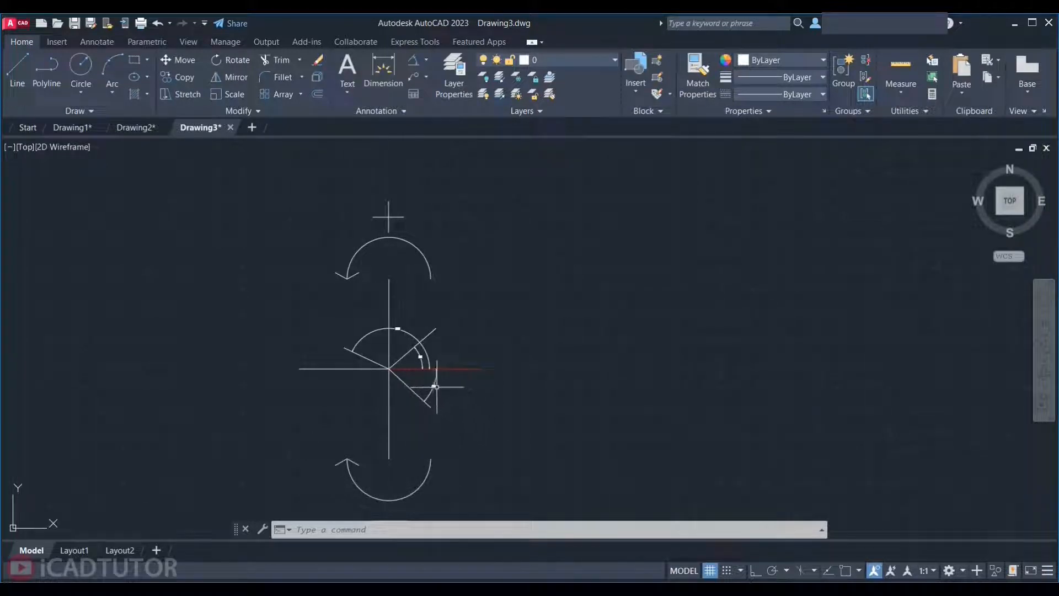
scroll(437, 387, up, 2)
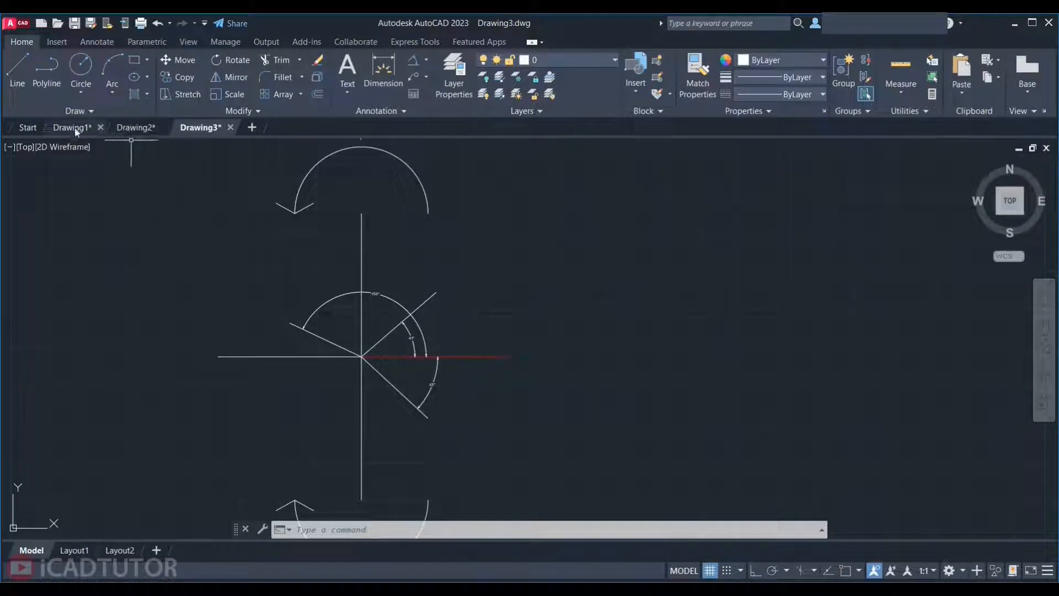
mouse_move(67, 128)
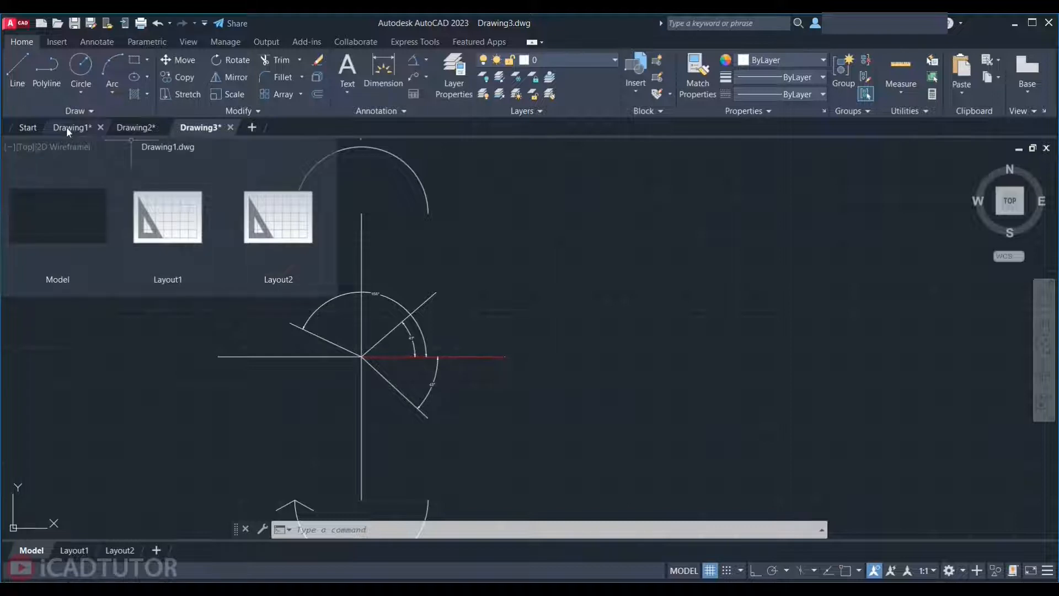
click(66, 127)
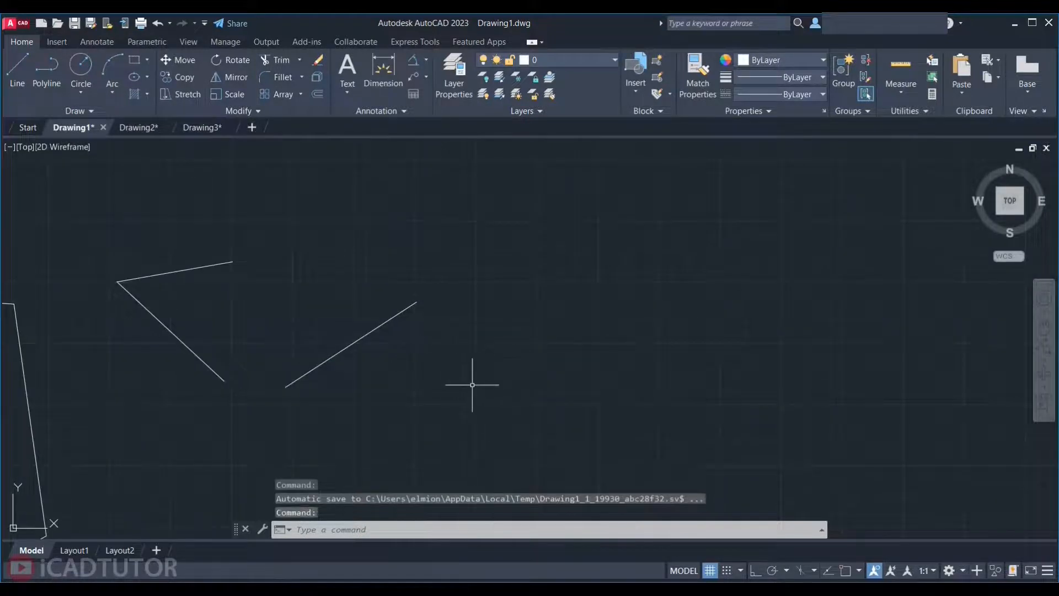
- Start a line southeast of the 160-unit line with a first segment 100 units long, angled 20° below the horizontal
text(l)
key(Return)
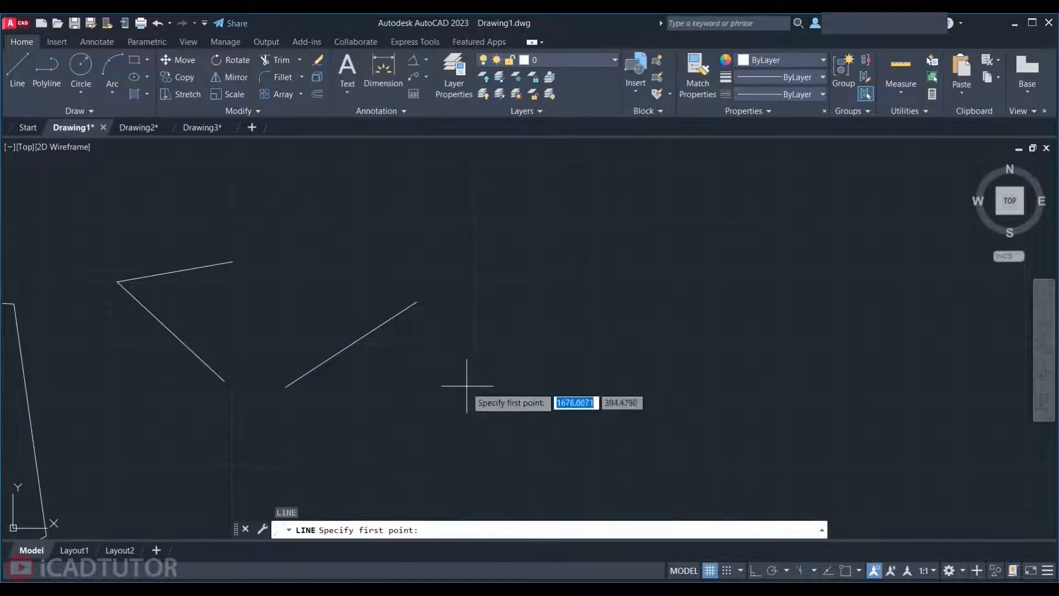
click(429, 412)
scroll(535, 335, up, 4)
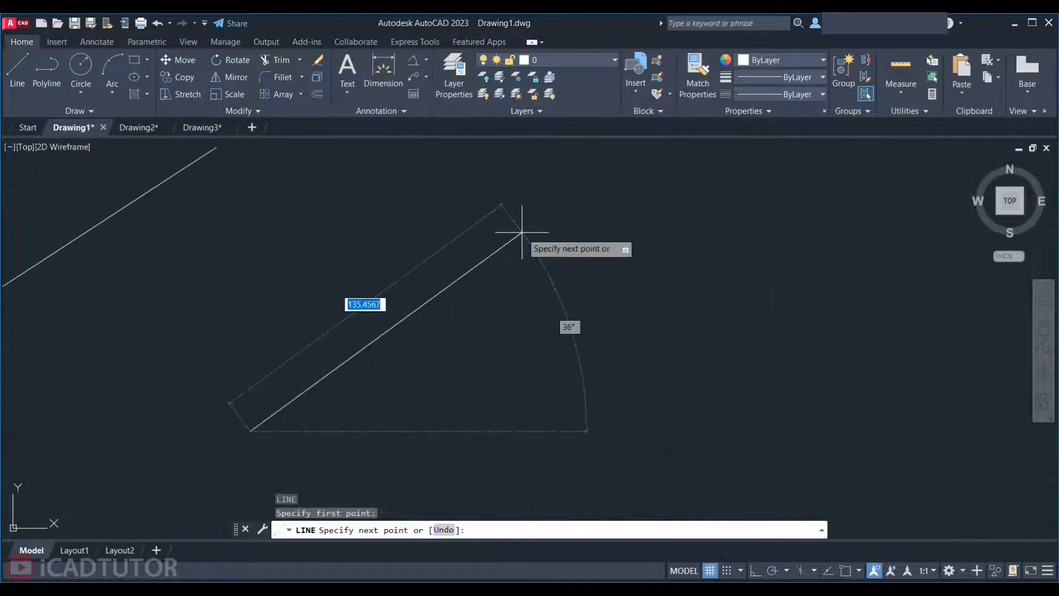
text(100)
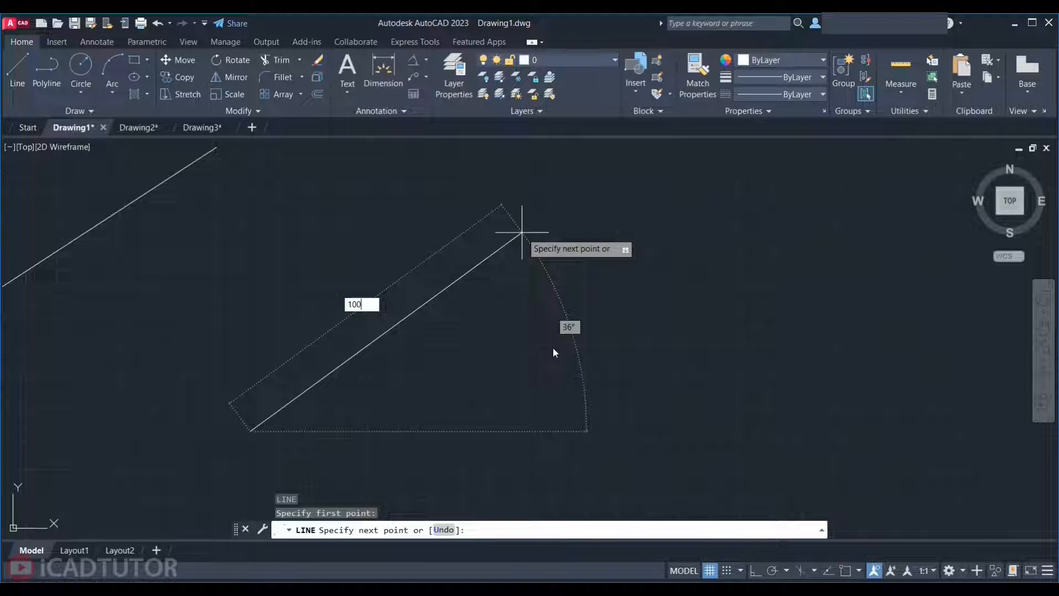
key(Tab)
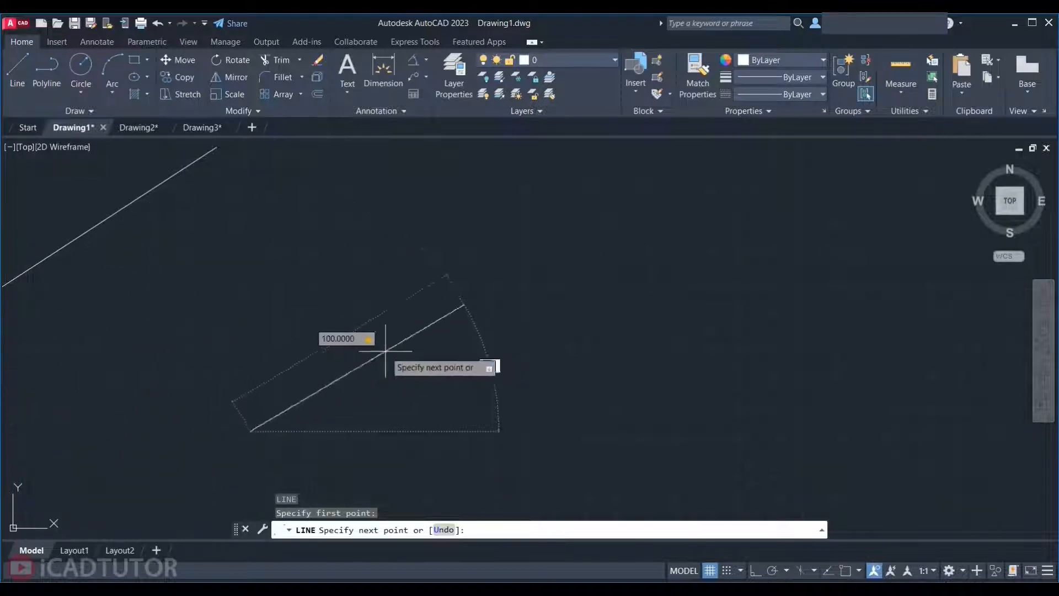
scroll(449, 415, down, 1)
scroll(362, 434, up, 2)
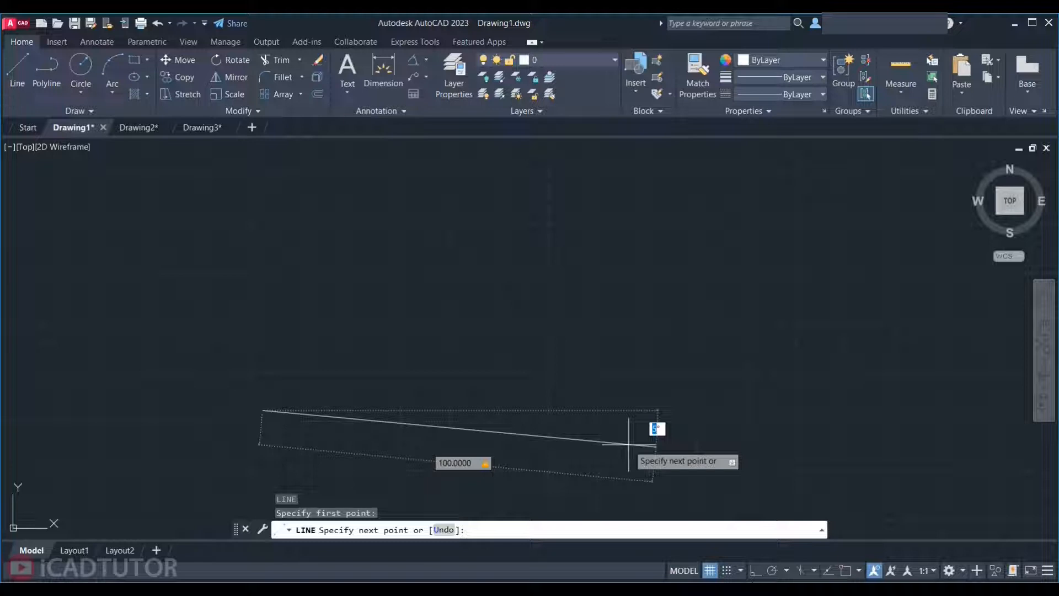
text(20)
key(Return)
scroll(437, 368, down, 2)
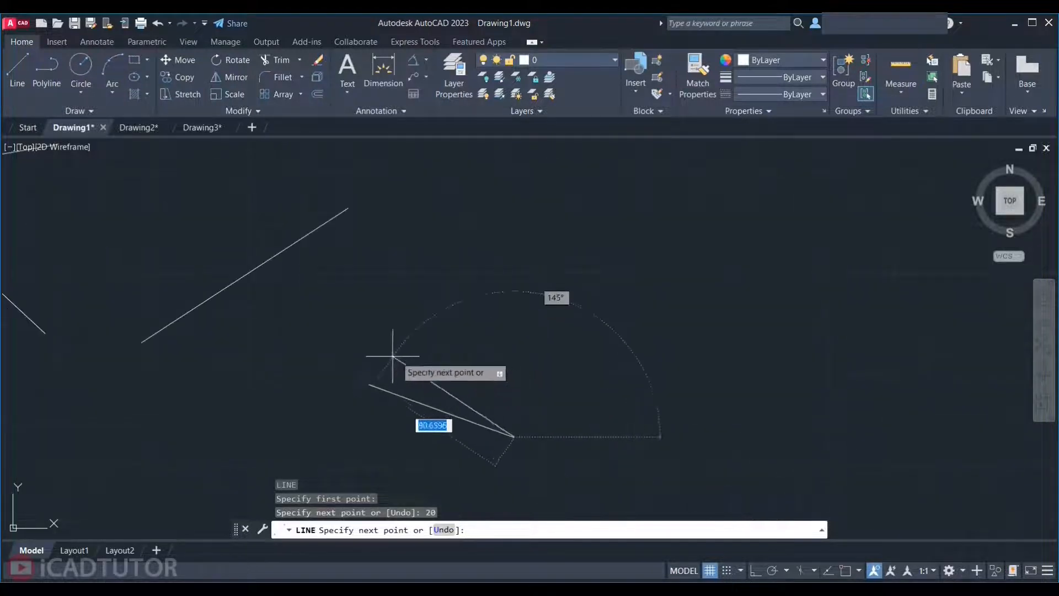
- Add a connected second segment about 108 units long at 50° above the horizontal, and finish the Line command
key(Tab)
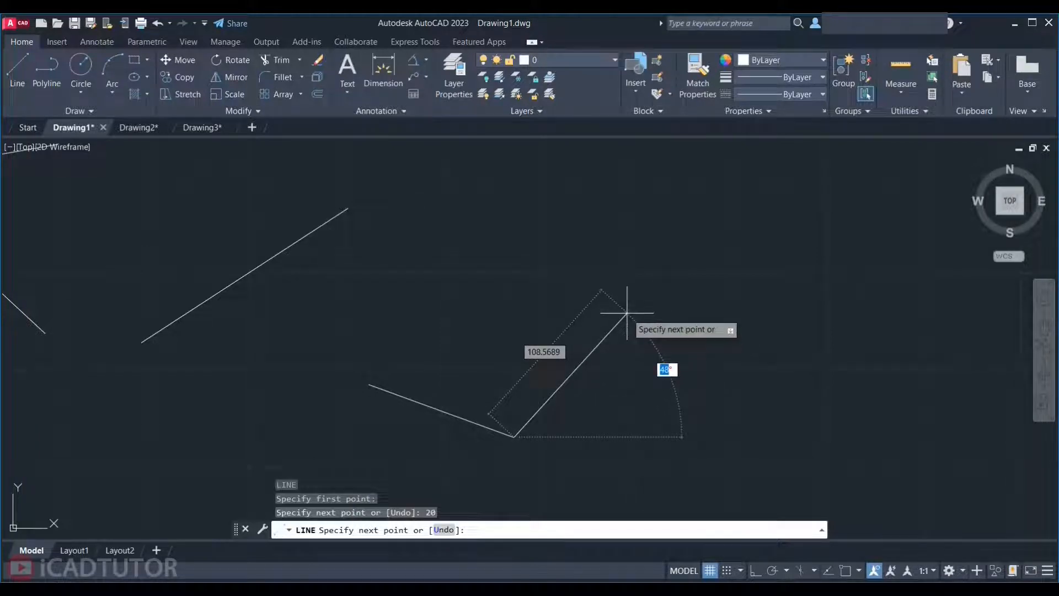
text(50)
key(Return)
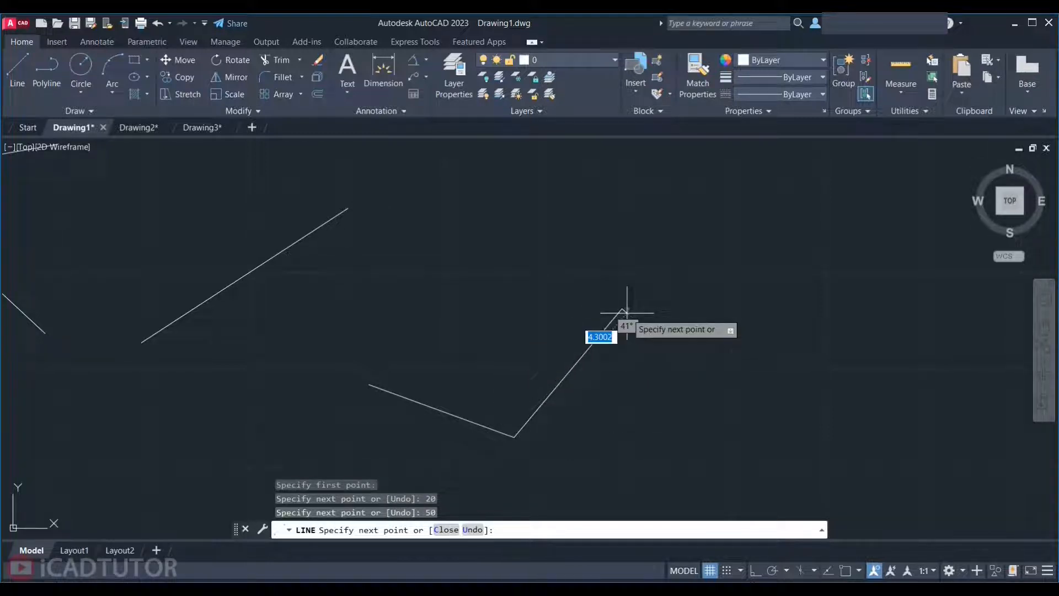
key(Return)
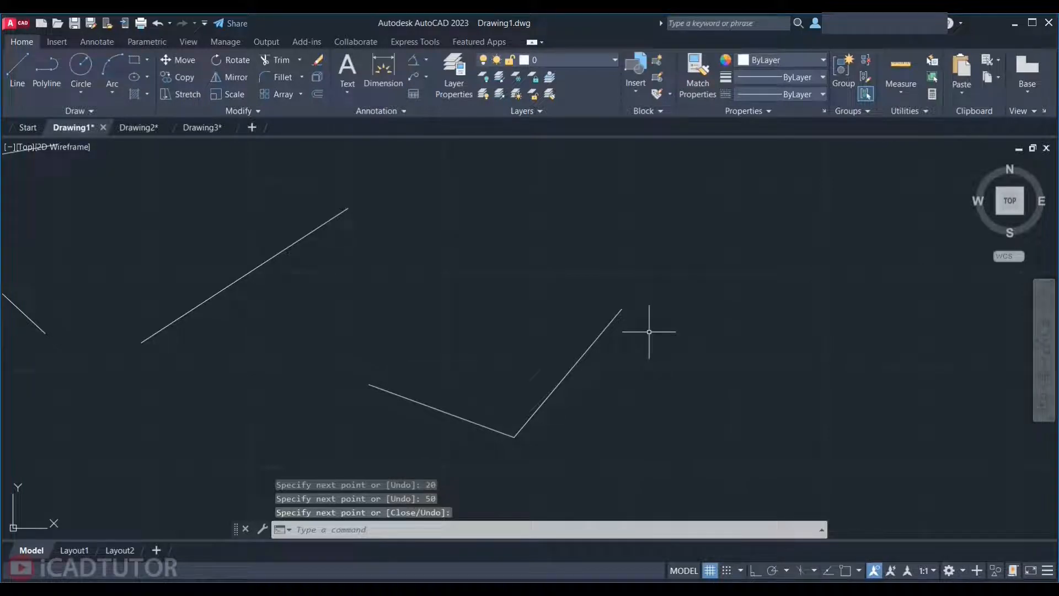
- Draw a separate line 100 units long at 150° in the area above the last two segments, and end the Line command
key(Return)
middle_drag(480, 320, 311, 433)
click(294, 394)
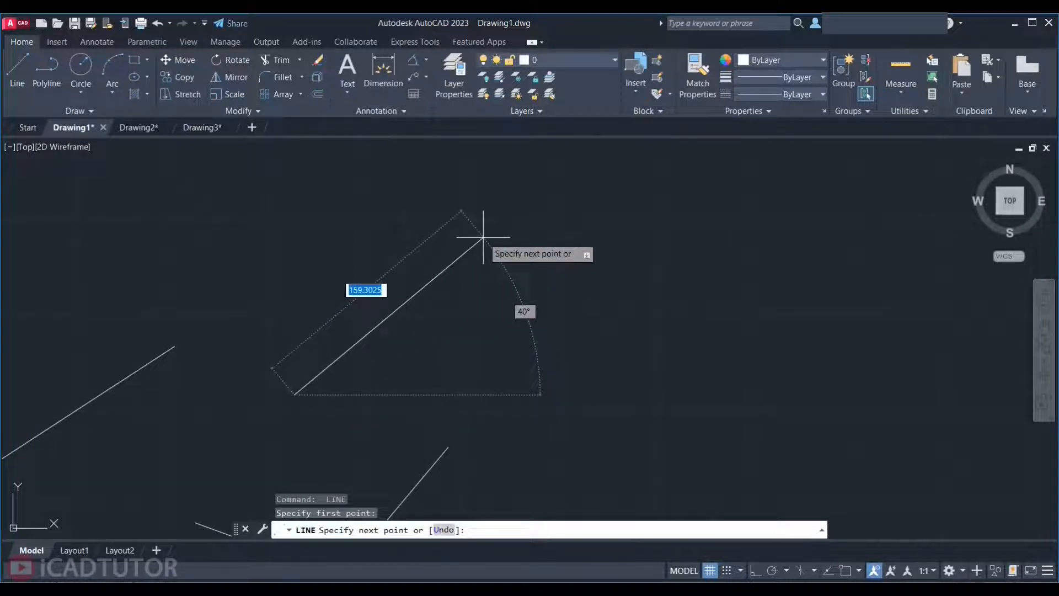
text(100)
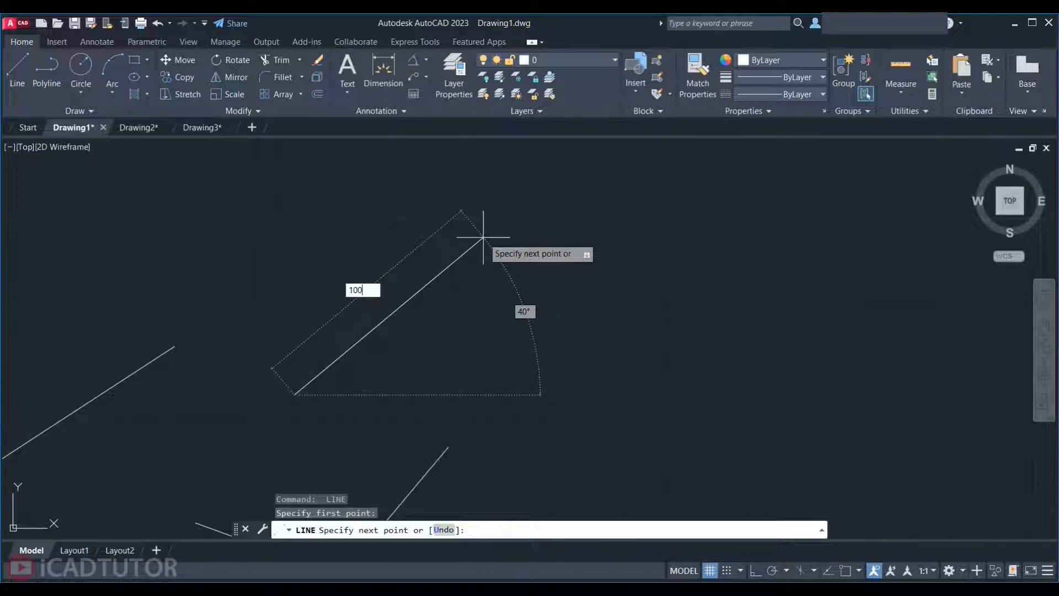
key(Tab)
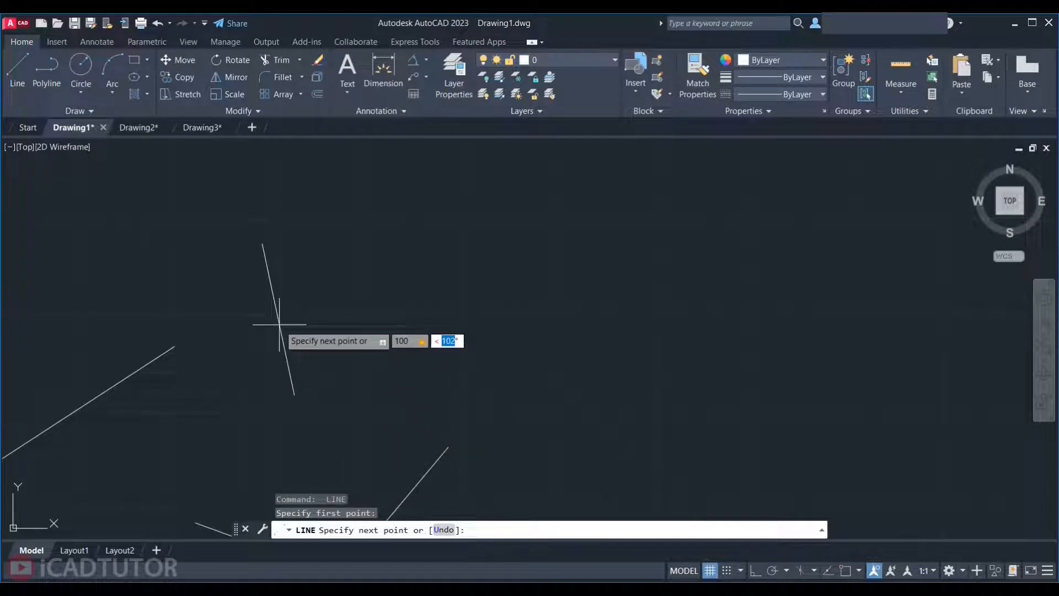
text(1)
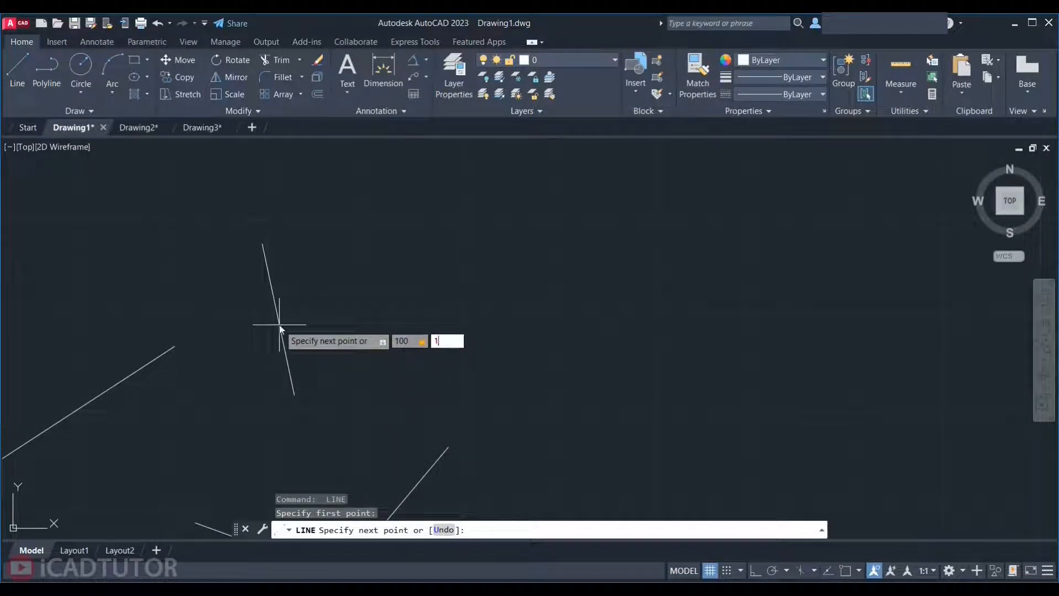
text(50)
key(Return)
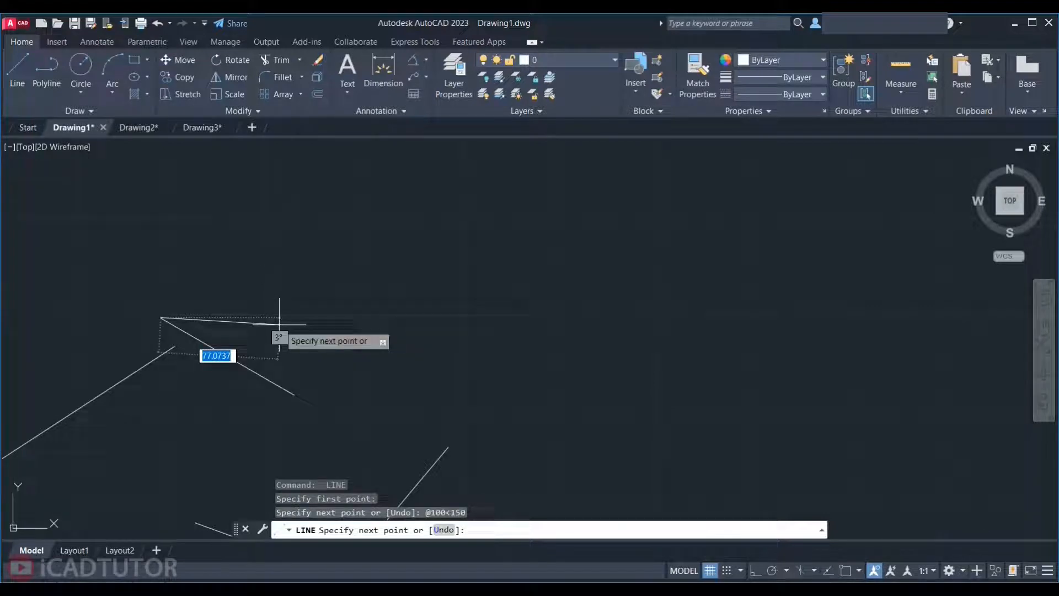
key(Escape)
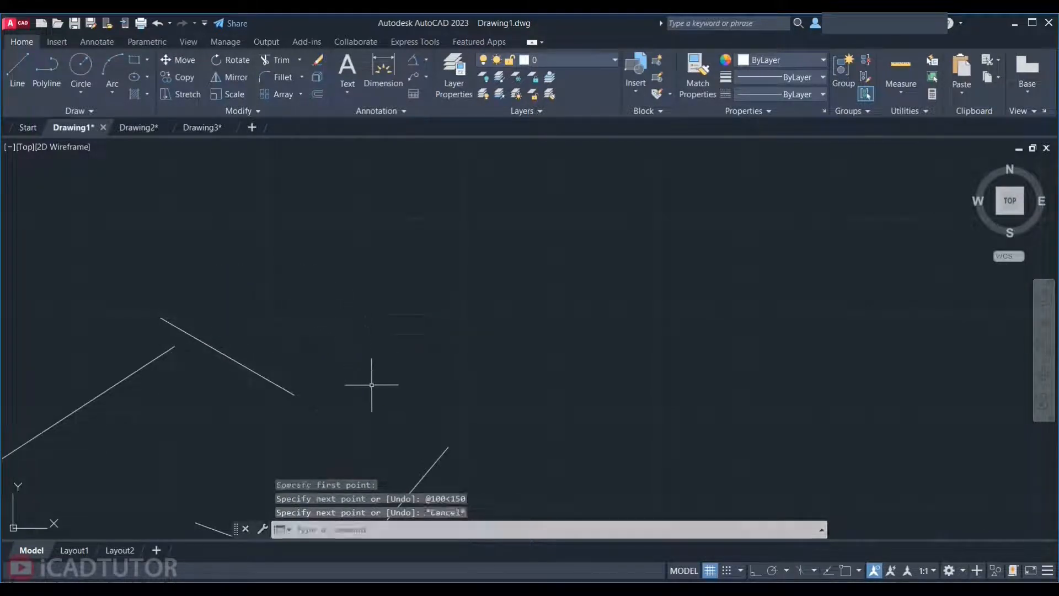
- Start a line in the empty area east of the existing lines with a first segment 3 units long at 0°
mouse_move(376, 387)
middle_down()
mouse_move(480, 336)
mouse_move(502, 307)
mouse_move(410, 351)
mouse_move(414, 381)
middle_up()
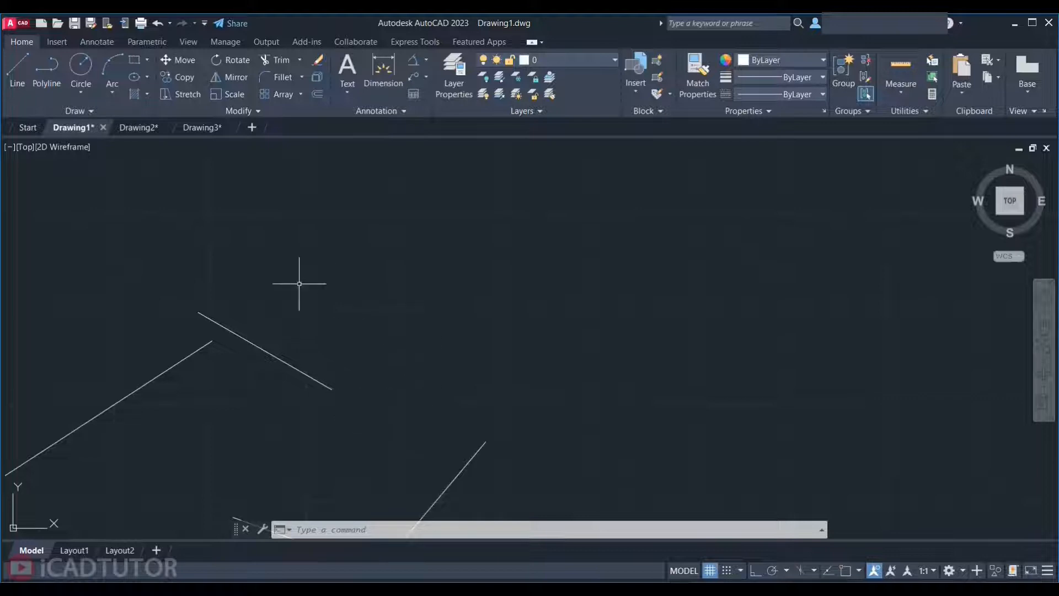
scroll(491, 338, up, 2)
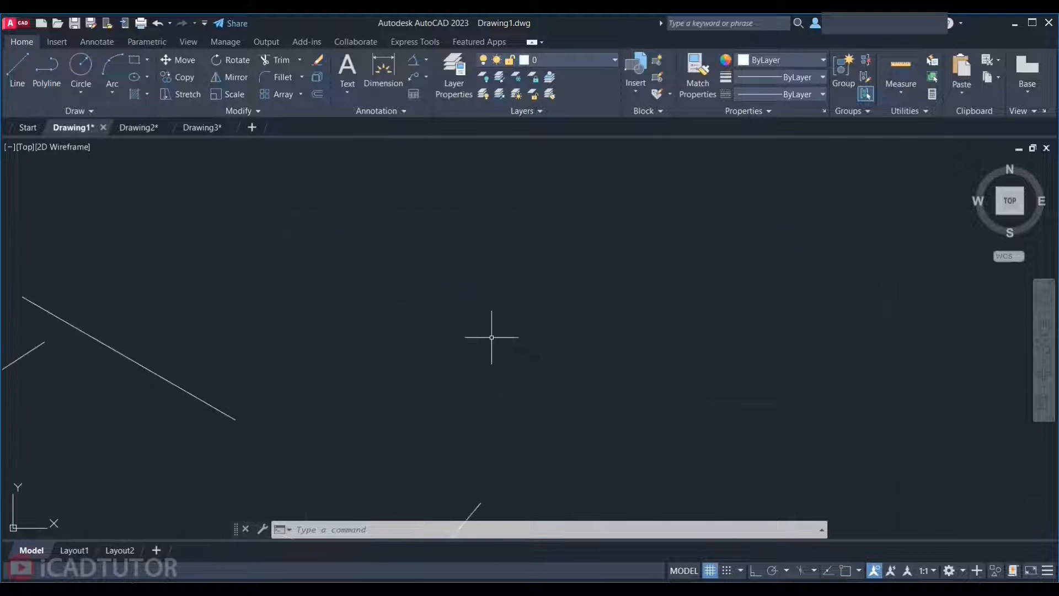
scroll(347, 368, up, 5)
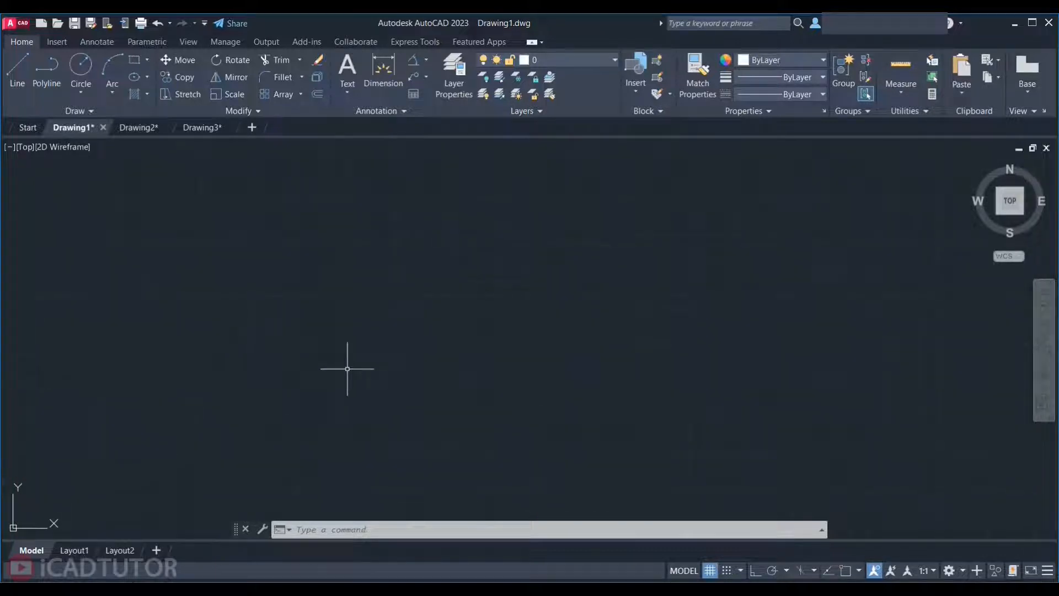
text(l)
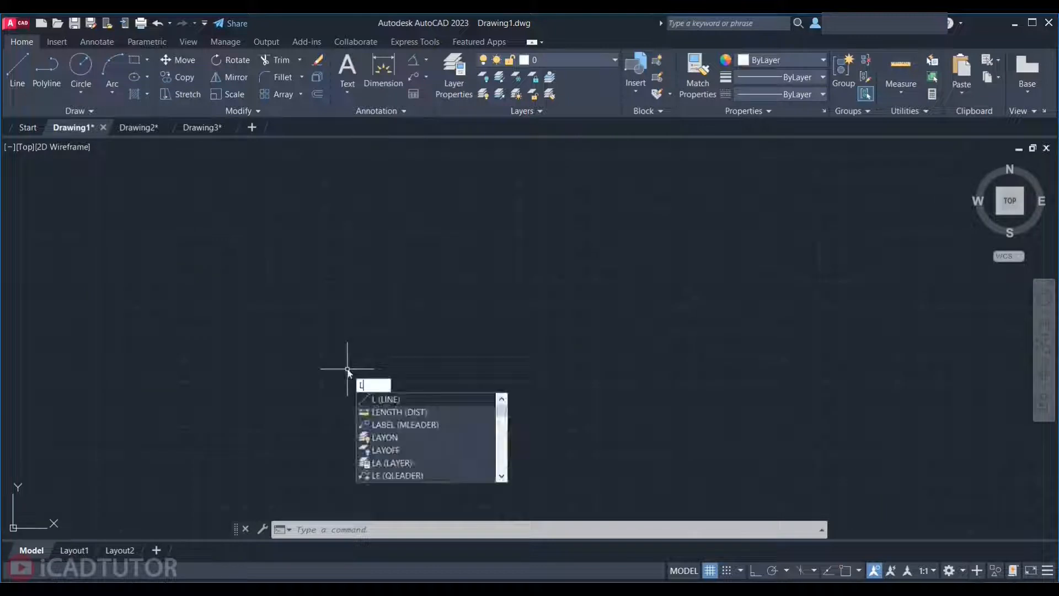
key(Return)
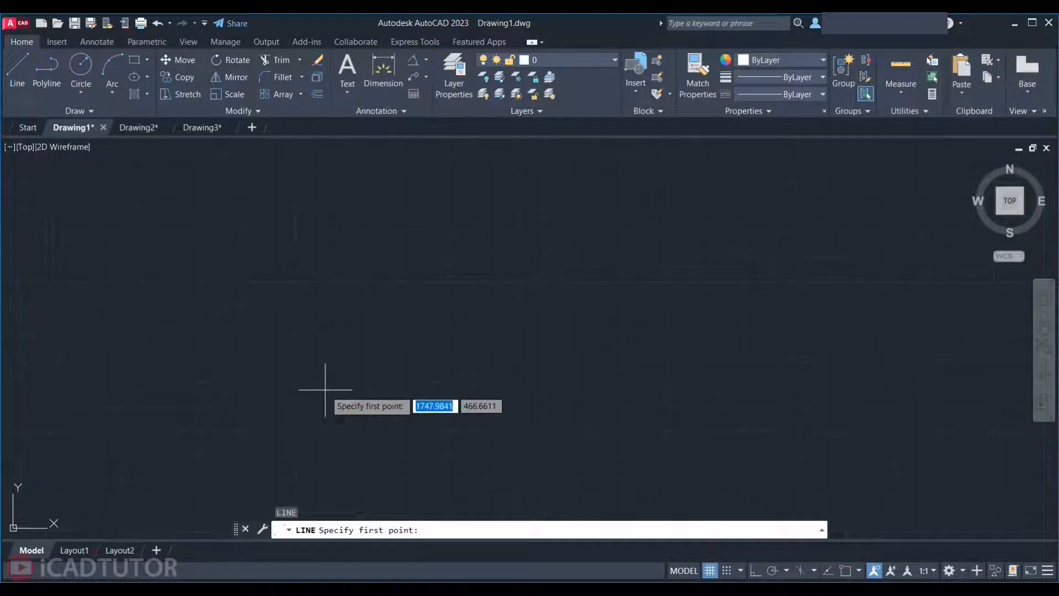
click(326, 389)
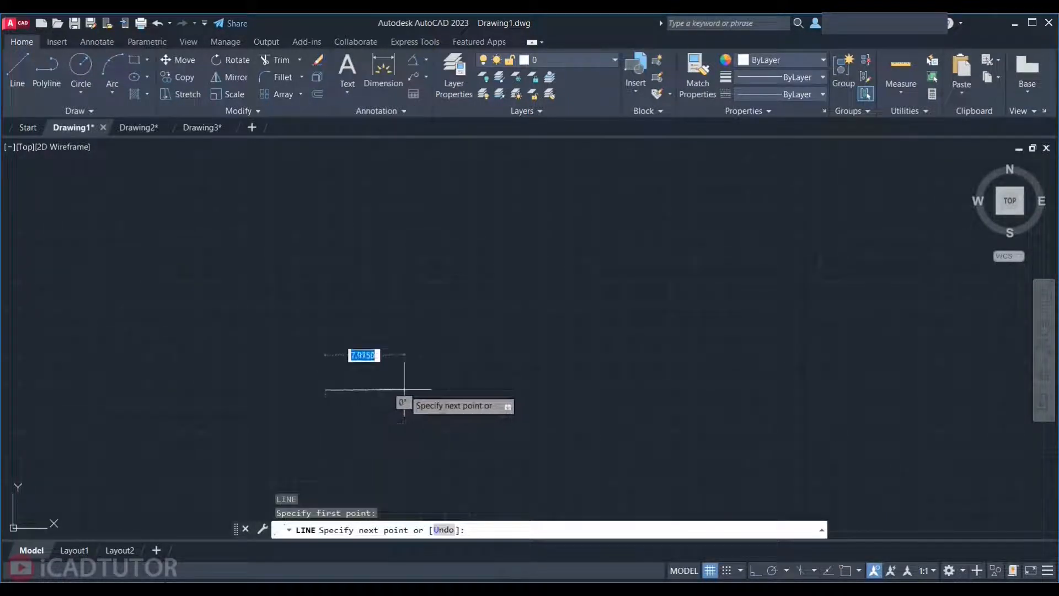
scroll(405, 390, up, 2)
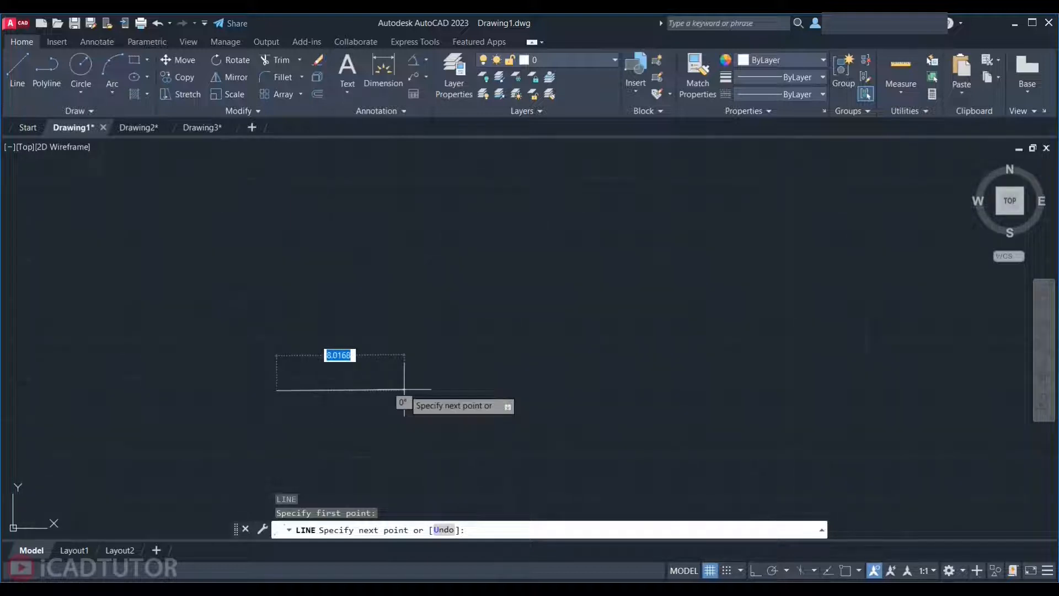
text(3)
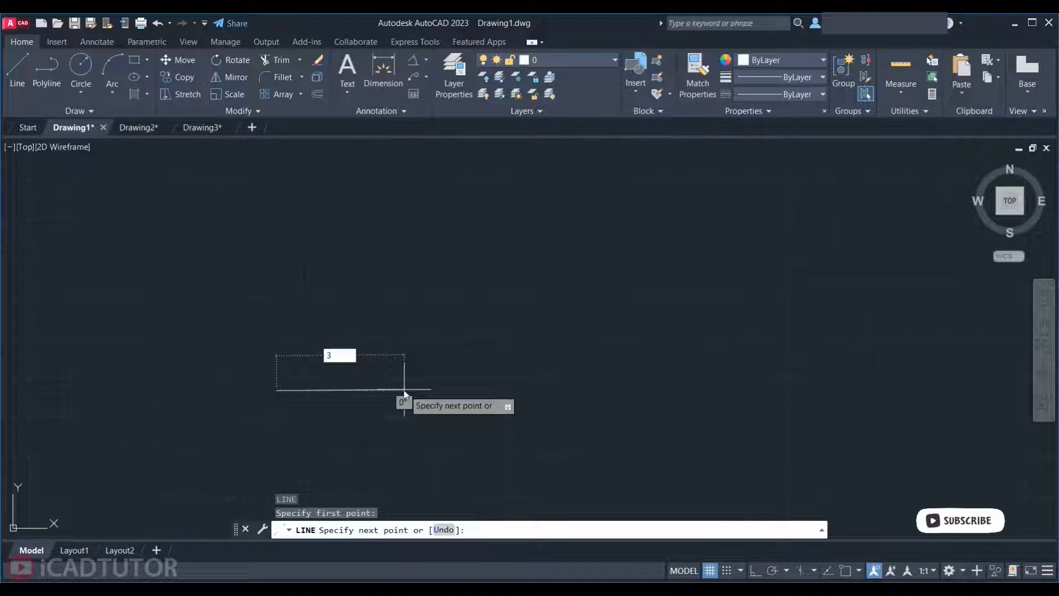
key(Tab)
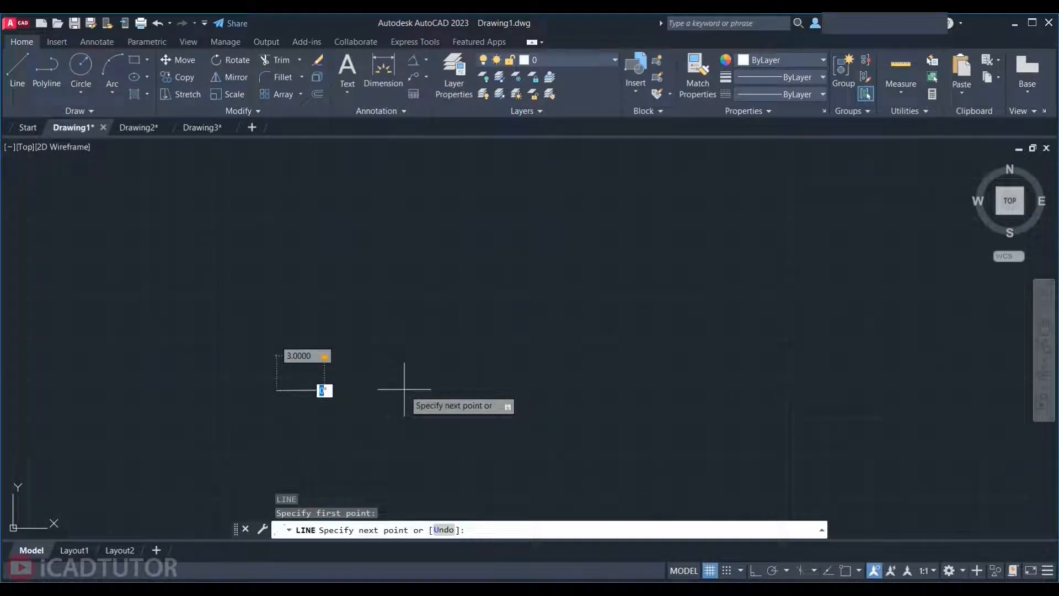
key(Return)
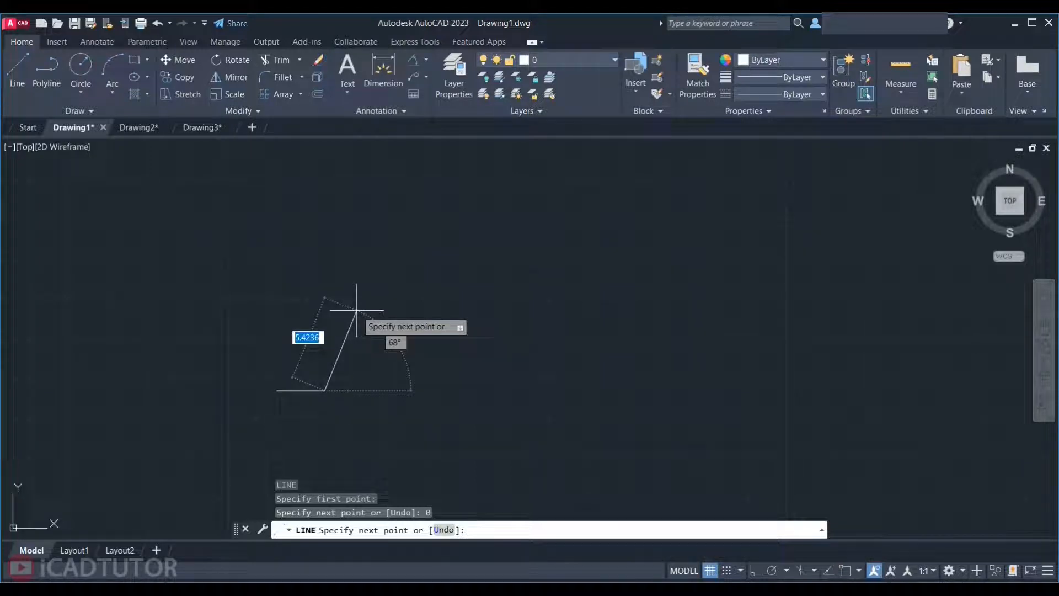
- Add connected segments 4 units long at 90° and 3 units long at 180° to form the rectangle's right and upper sides
text(4)
key(Tab)
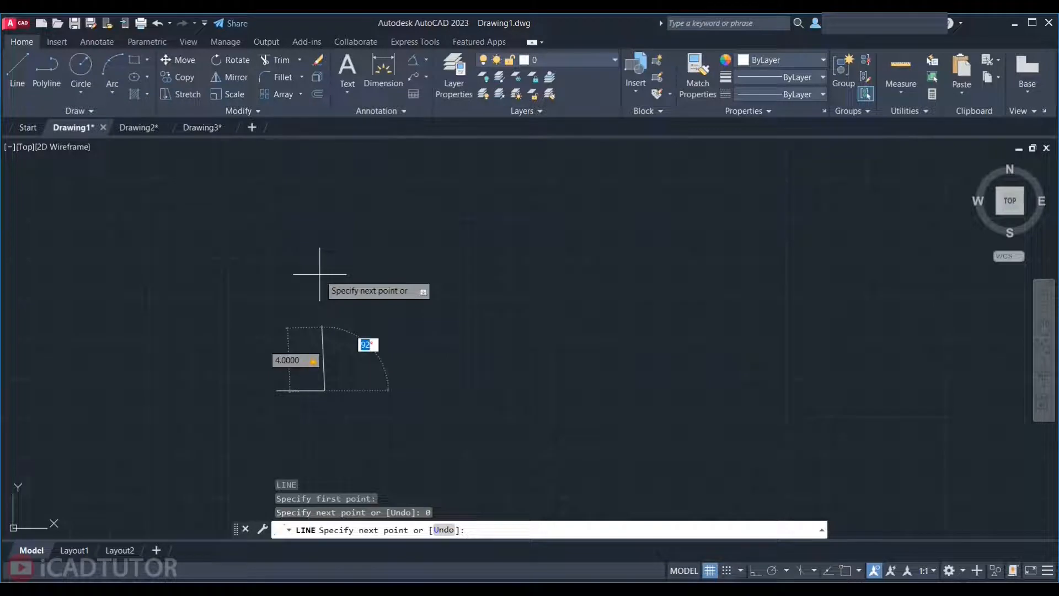
text(90)
key(Return)
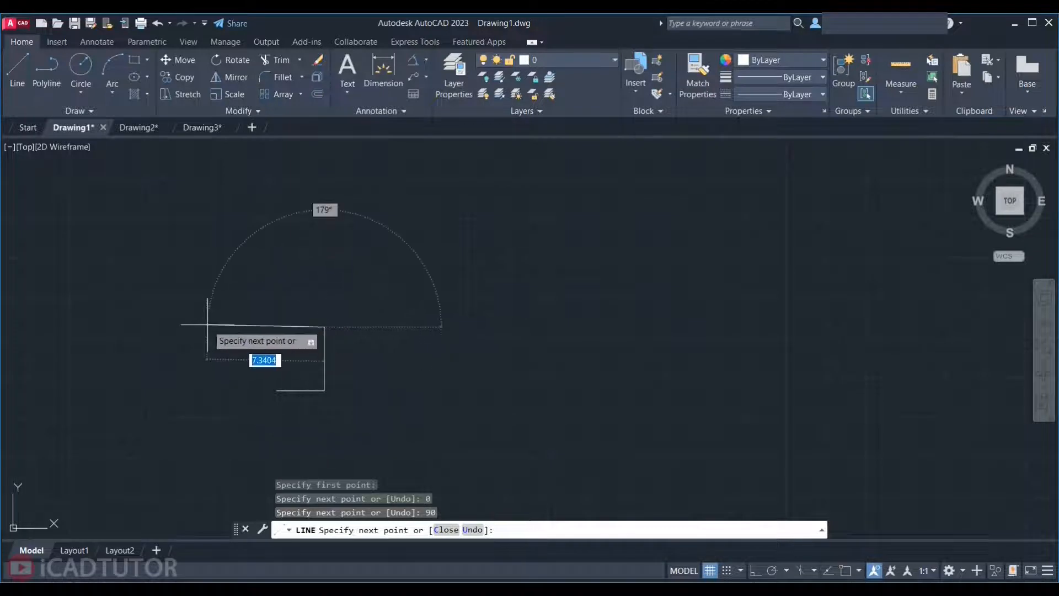
text(3)
key(Tab)
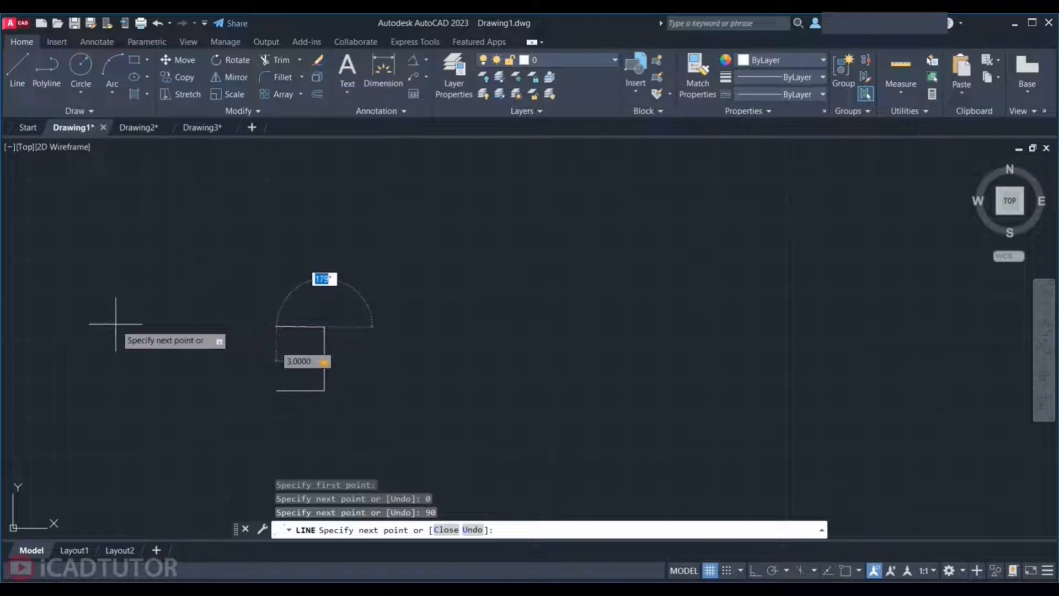
text(180)
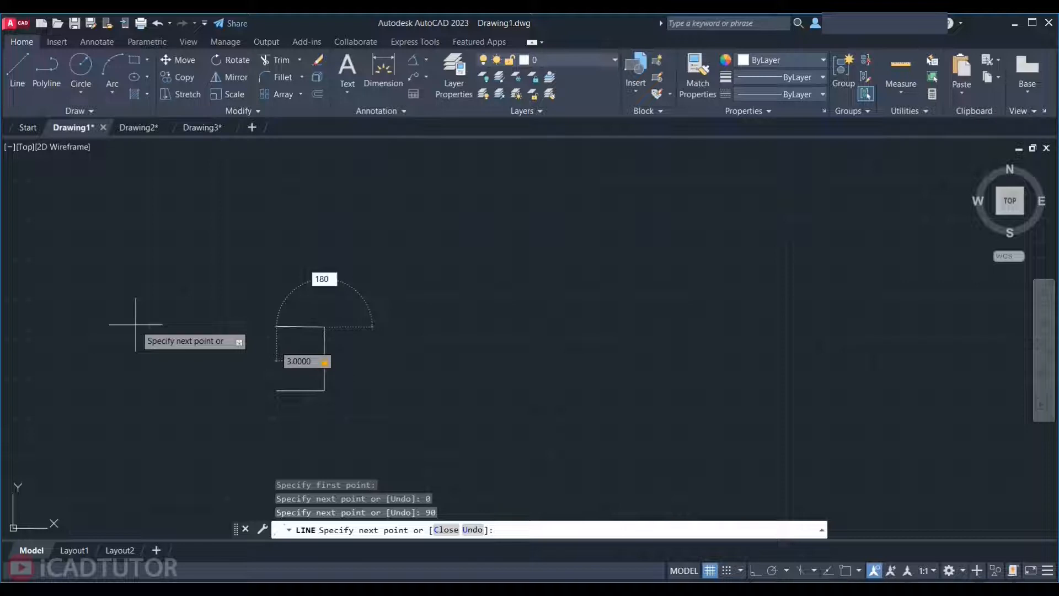
key(Return)
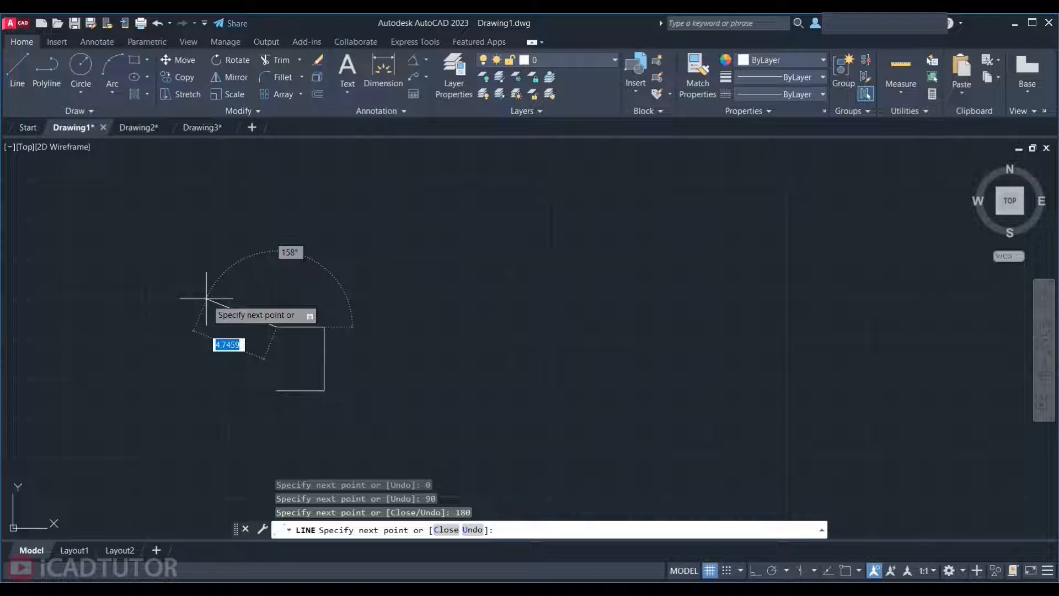
- Try a fourth segment 4 units long at 90° from the end of the upper side, and undo it
text(4)
key(Tab)
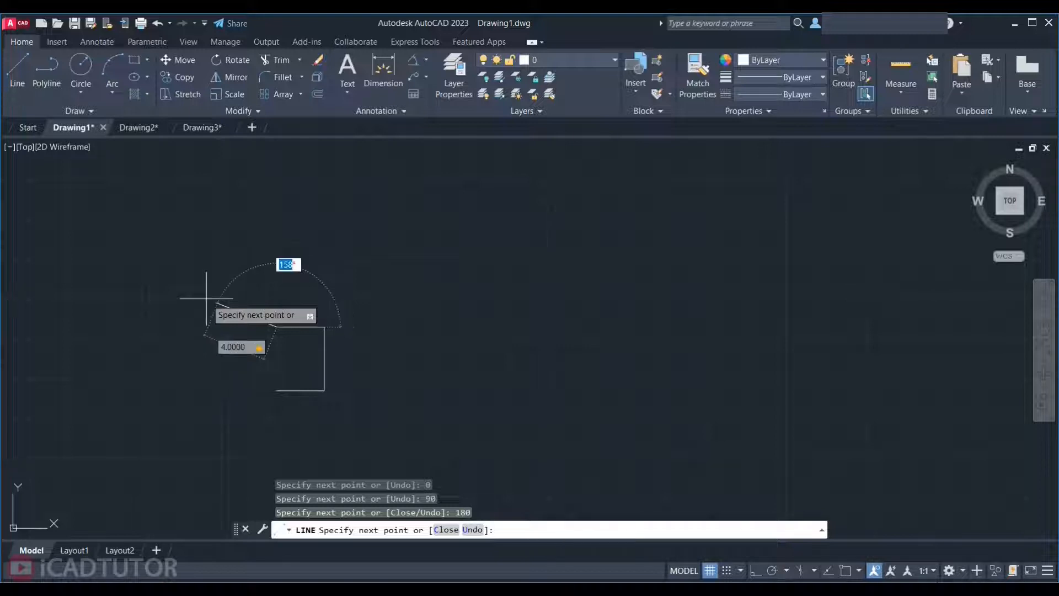
text(30)
key(Return)
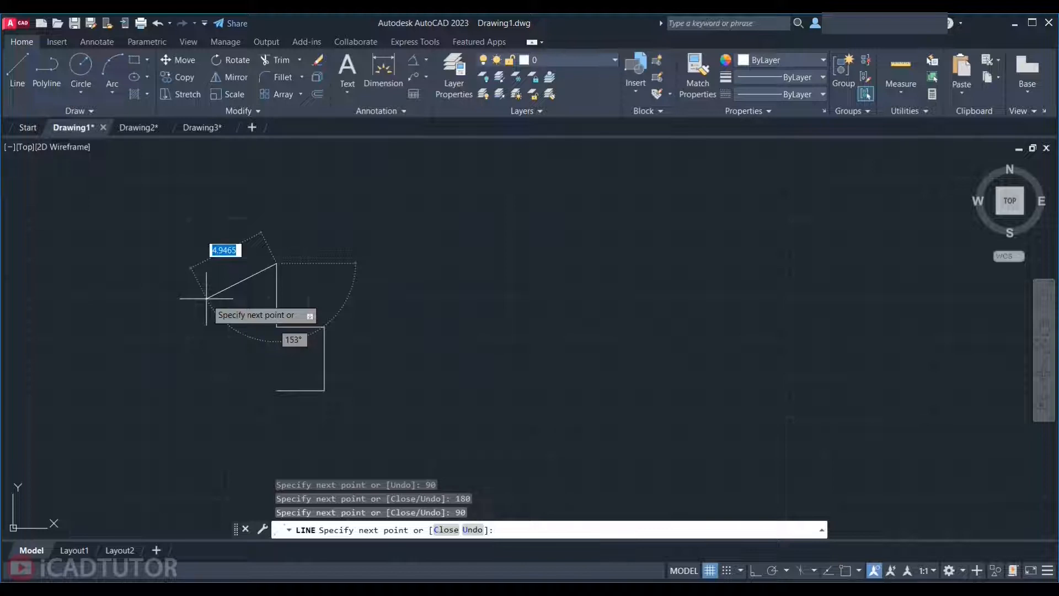
key(ctrl+z)
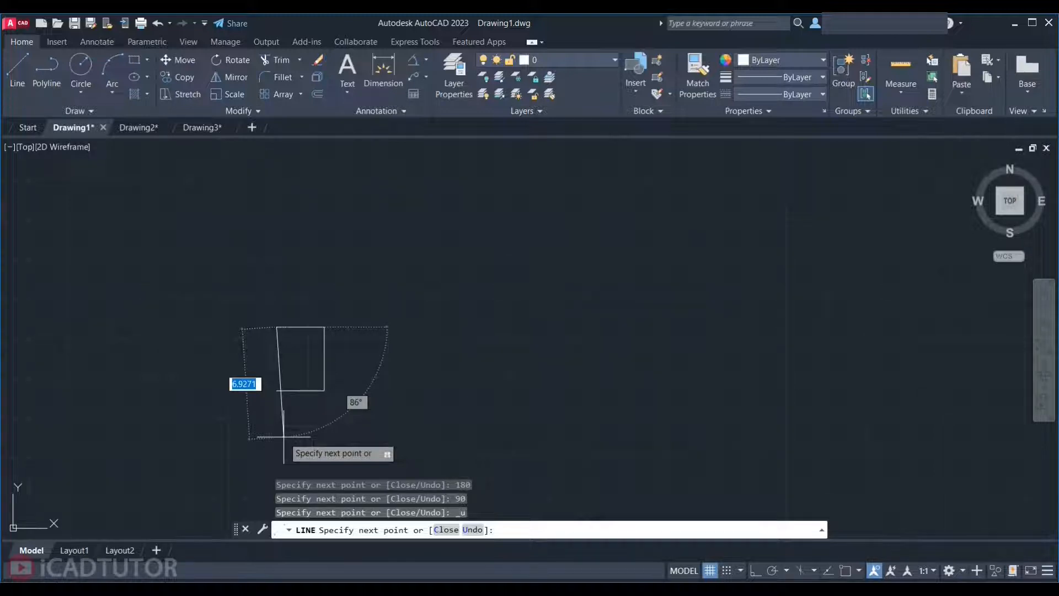
- Close the rectangle with a segment 4 units long pointing straight down at 90°, and end the Line command
text(4)
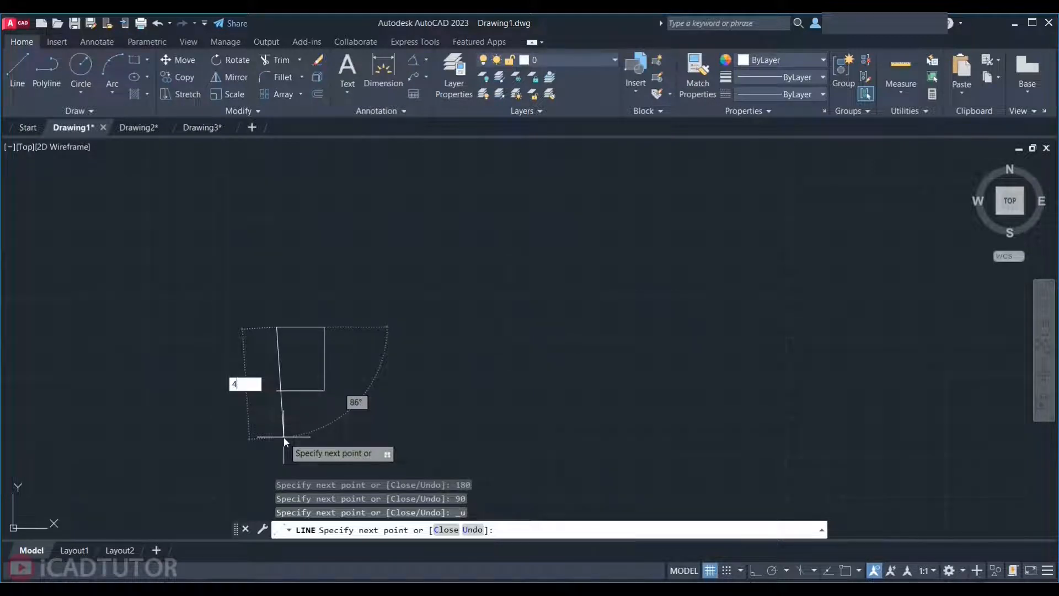
key(Tab)
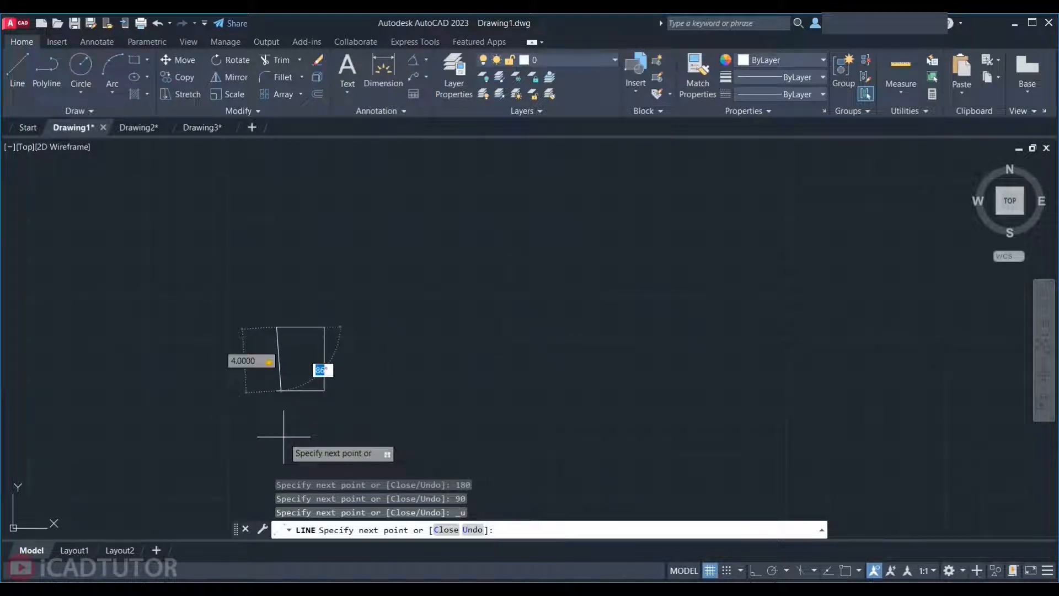
text(90)
key(Return)
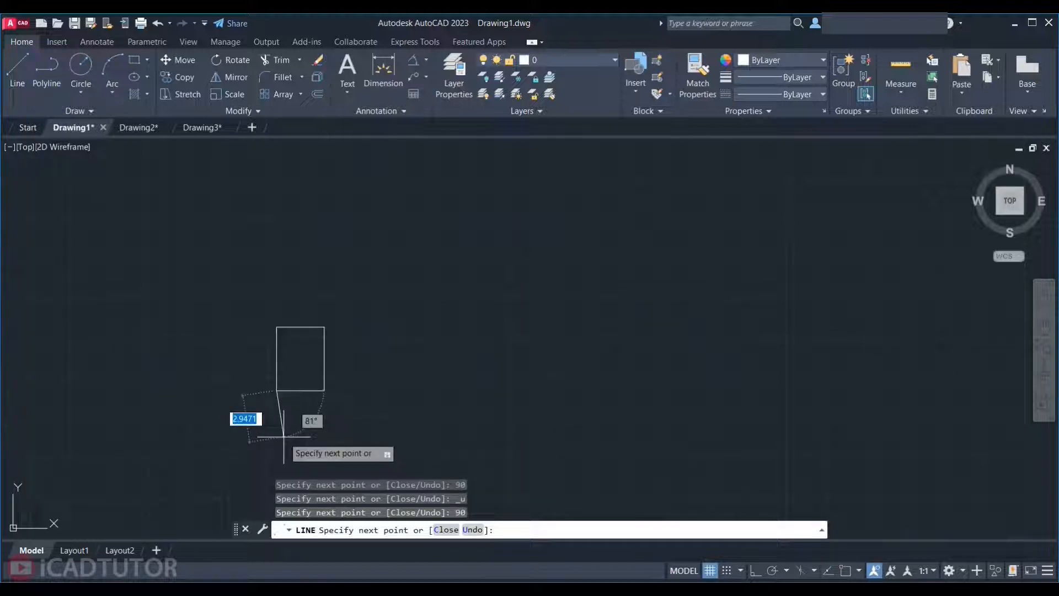
key(Return)
scroll(307, 402, up, 4)
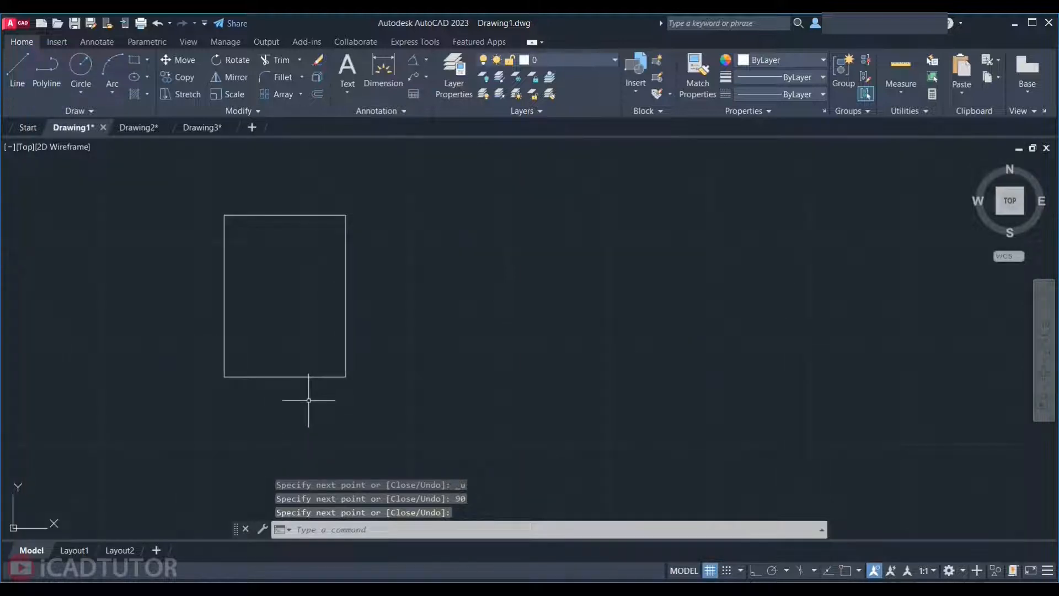
- Turn on Ortho mode to restrict the cursor to horizontal and vertical directions
middle_drag(308, 402, 175, 437)
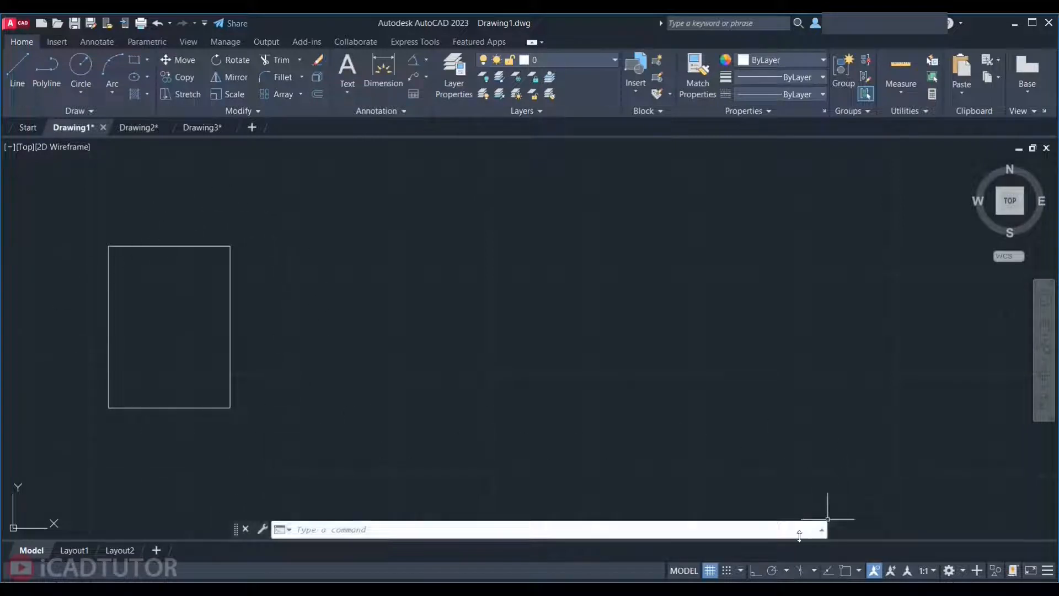
click(754, 571)
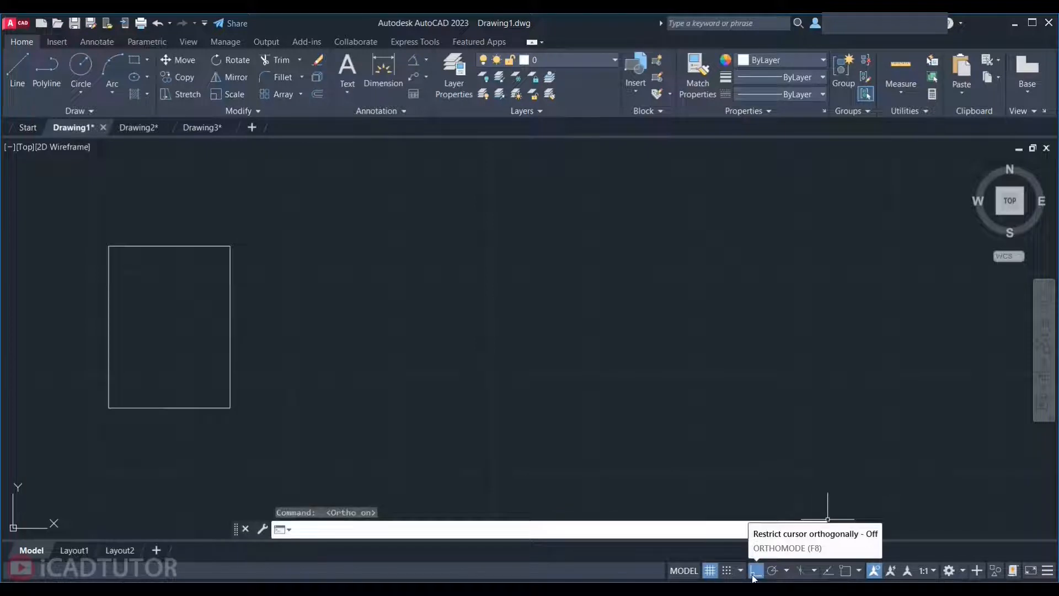
click(753, 576)
click(754, 575)
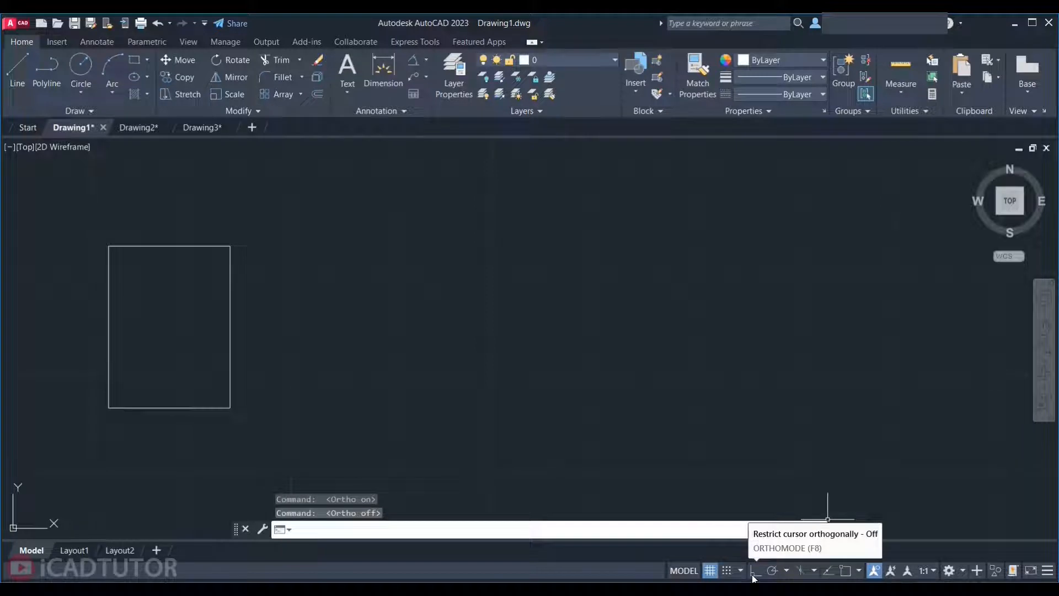
- Start a second outline east of the rectangle with a 3-unit horizontal base and a 4-unit side going up
text(line)
key(Return)
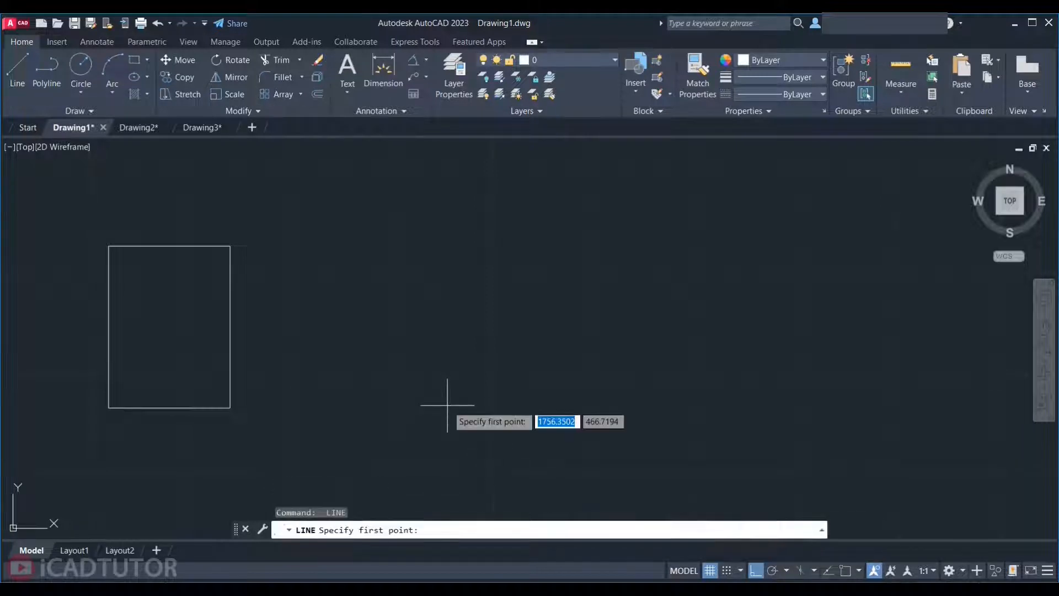
click(340, 410)
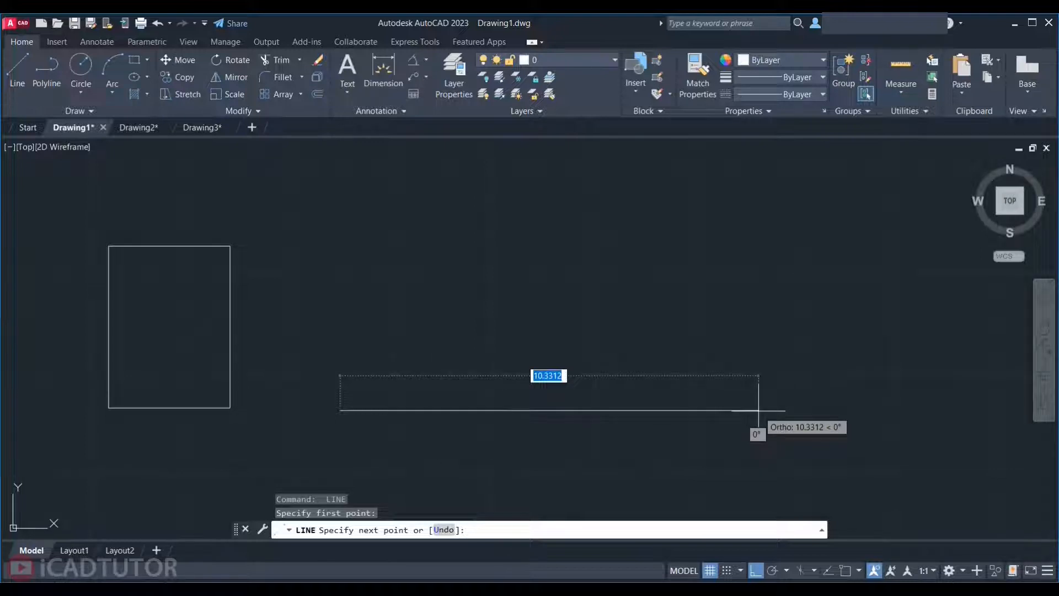
text(3)
key(Return)
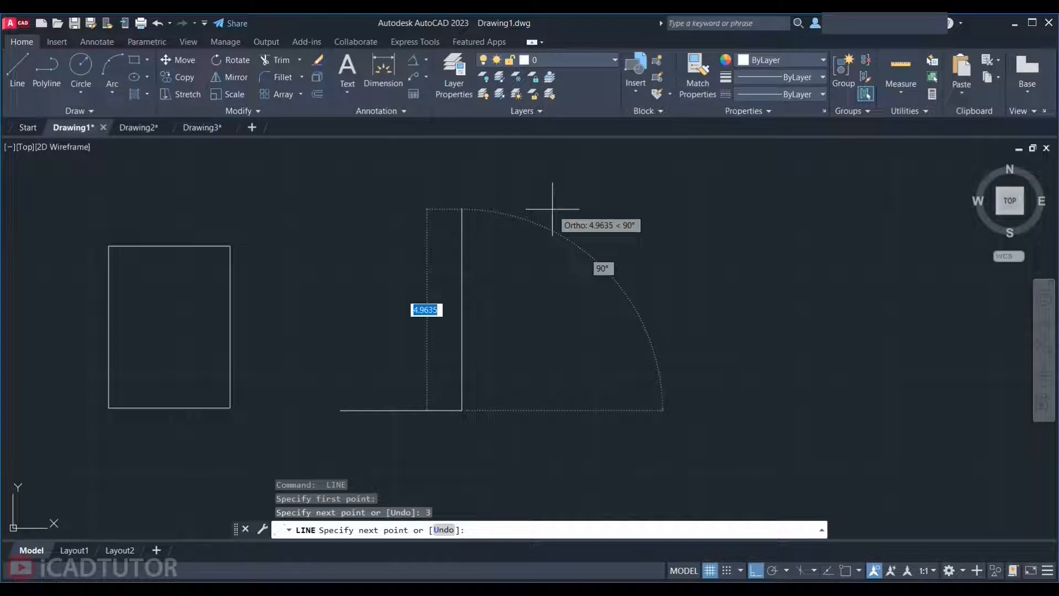
text(4)
key(Return)
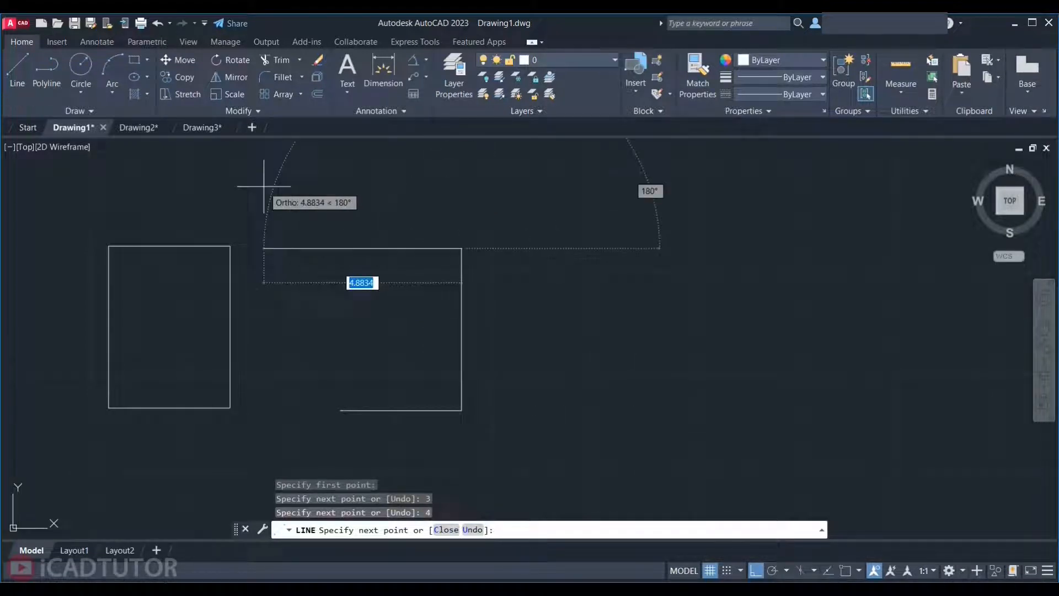
- Complete the second rectangle with a 3-unit upper side and a 4-unit side going down, and end the Line command
text(3)
key(Return)
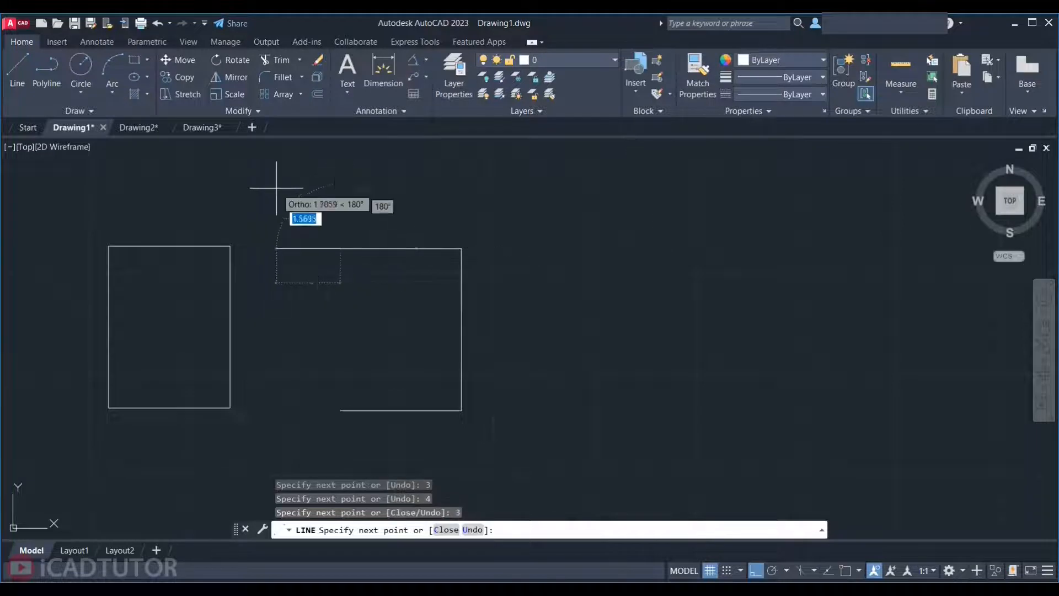
text(4)
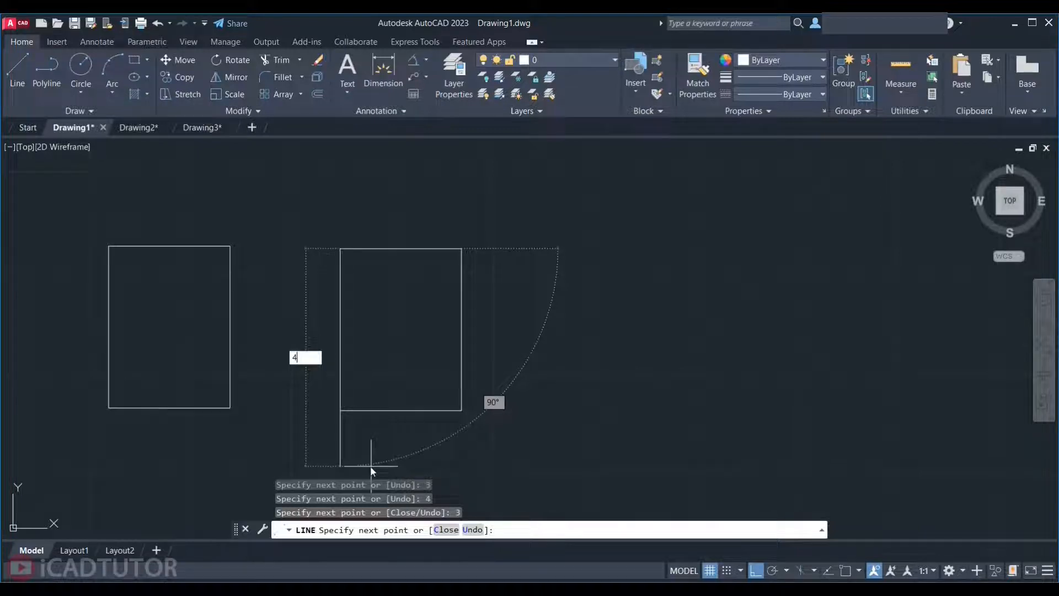
key(Return)
key(Return)
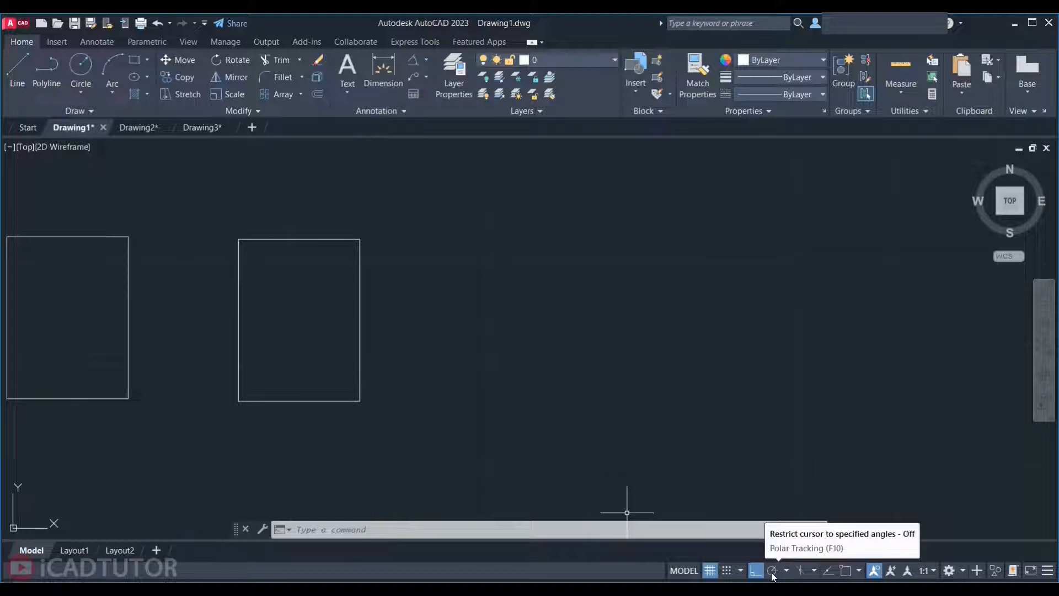
- Turn on Polar Tracking in place of Ortho mode and choose an angle increment for it
click(772, 571)
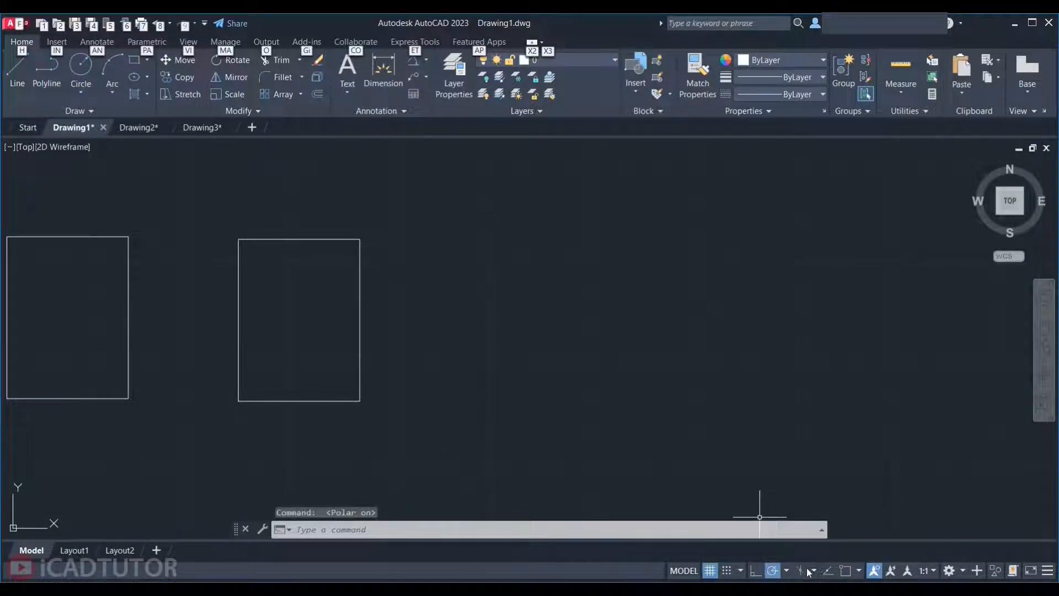
click(786, 568)
click(788, 380)
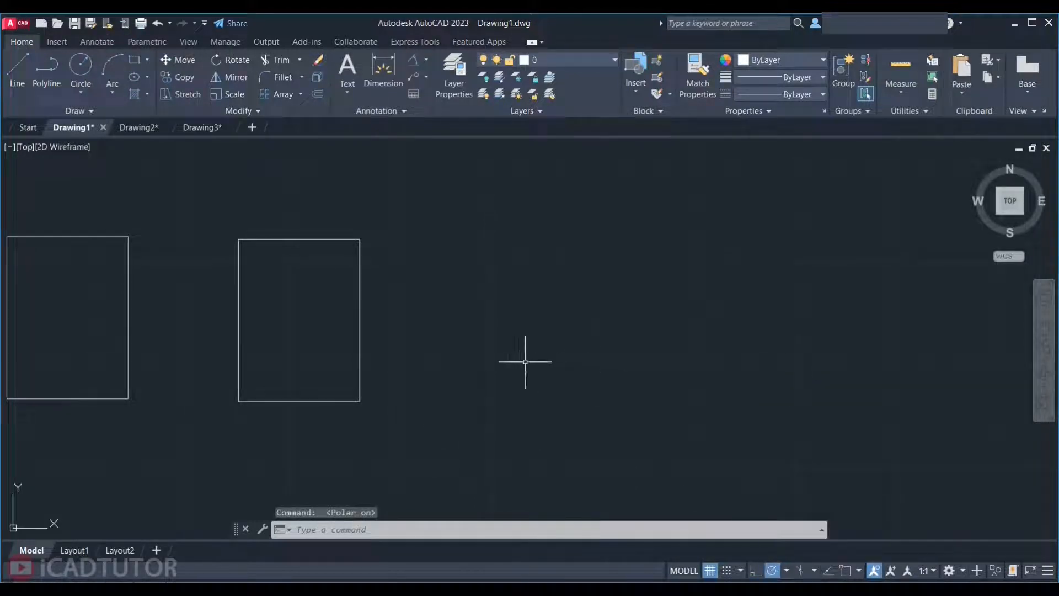
text(l)
key(Return)
click(513, 399)
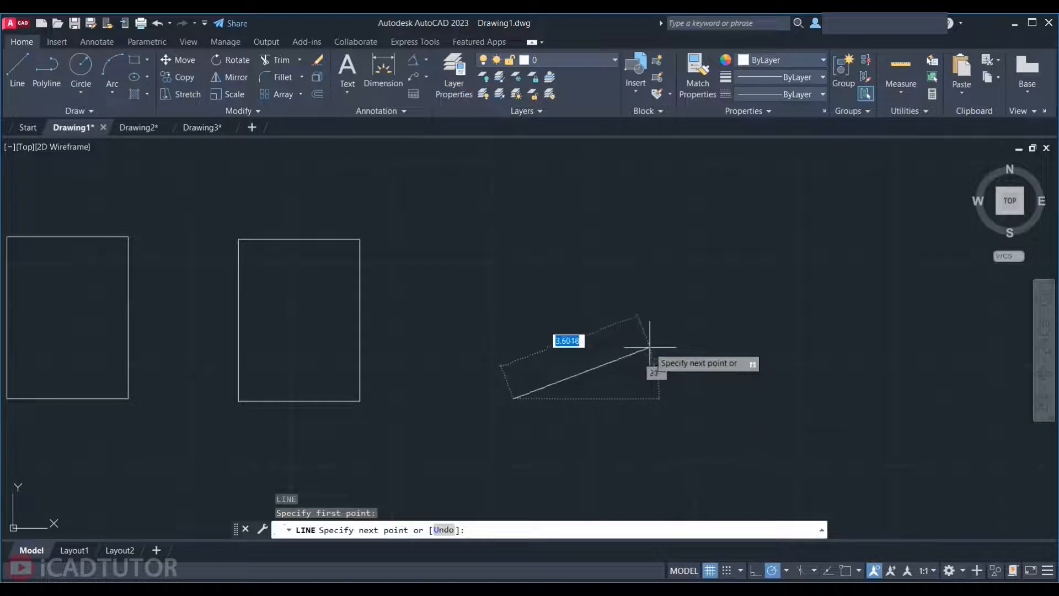
click(786, 570)
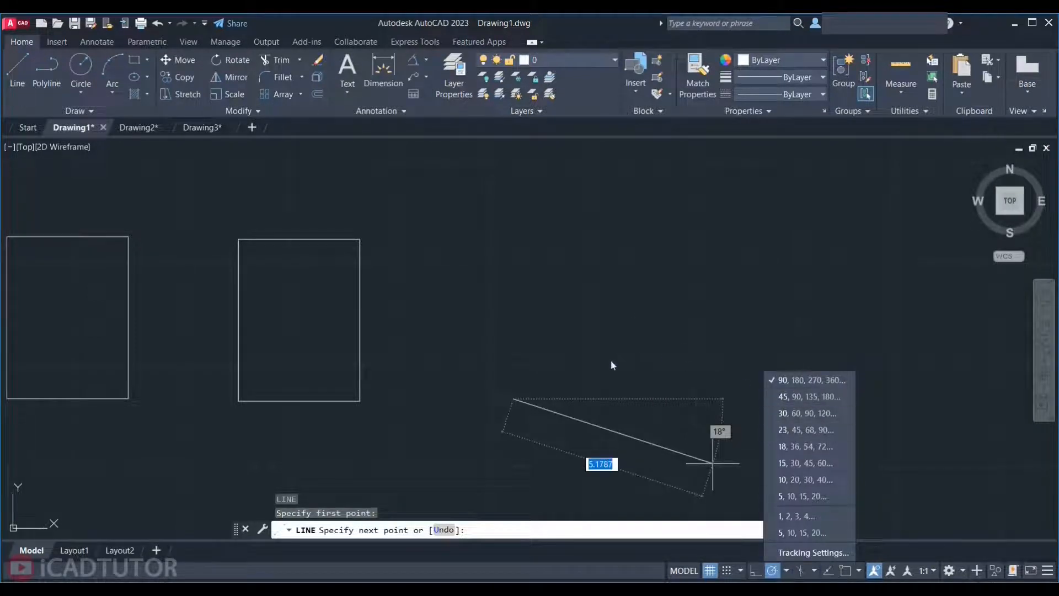
key(Escape)
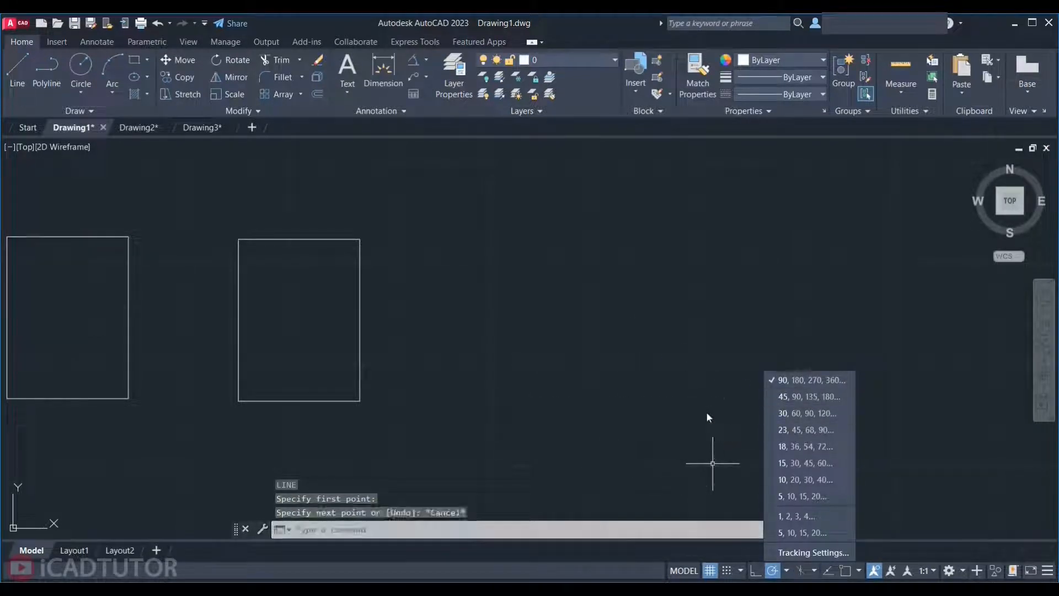
- Start a third outline east of the second rectangle with a 3-unit horizontal base and a 4-unit side going up
text(l)
key(Return)
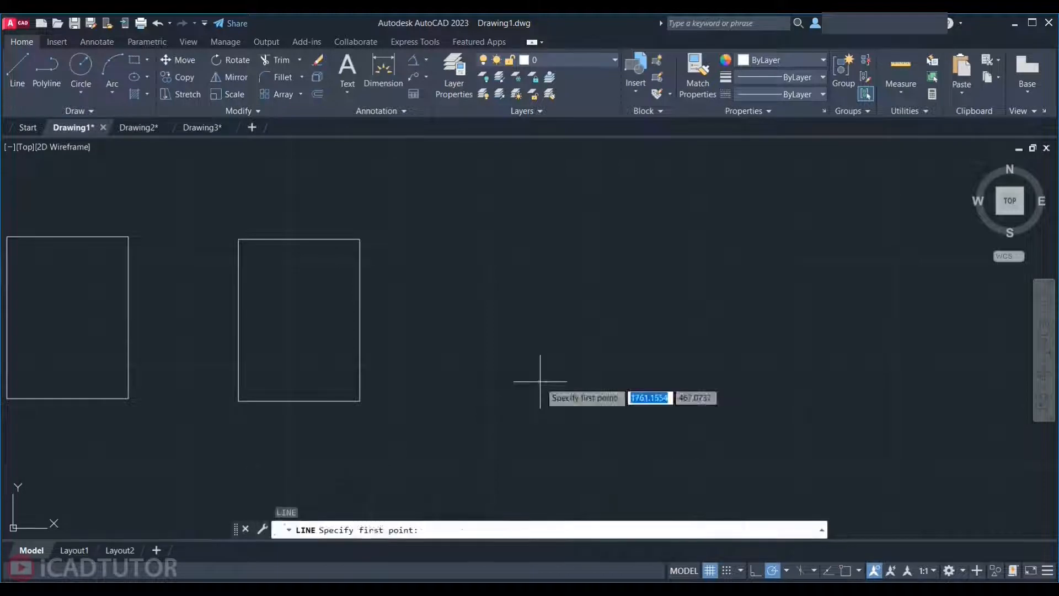
click(540, 380)
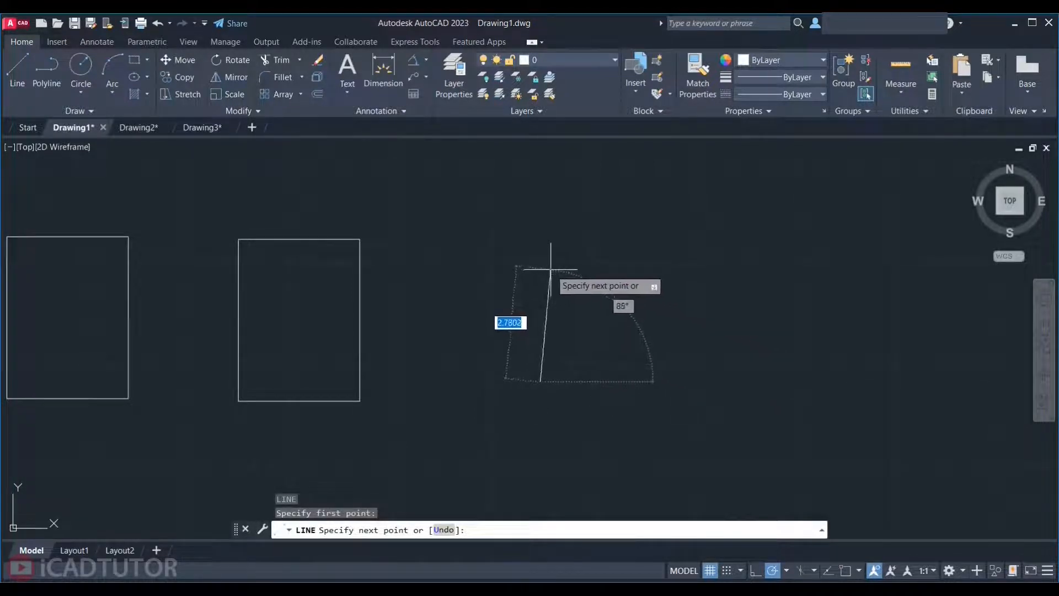
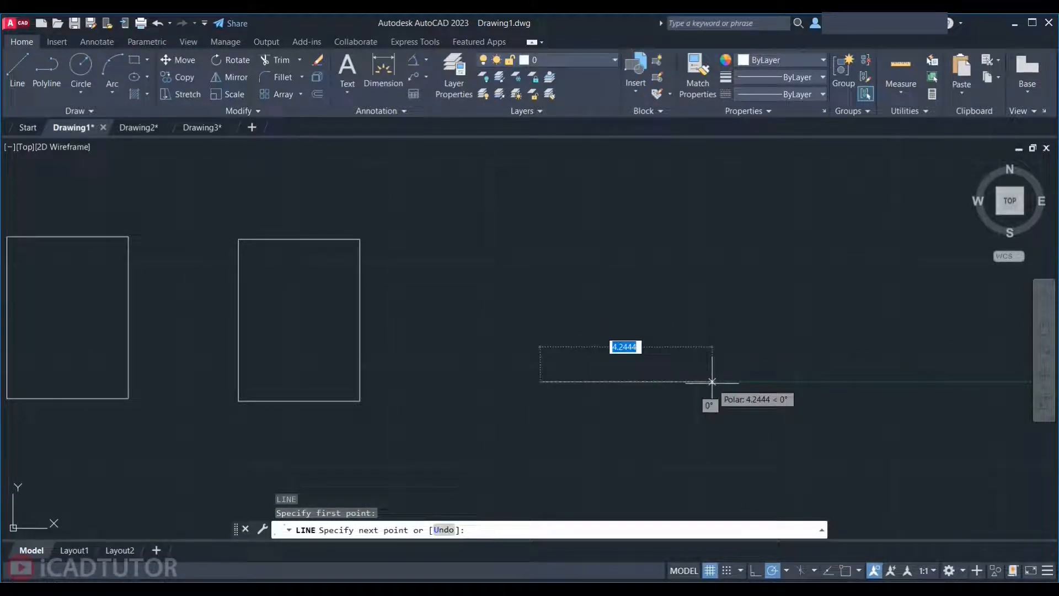
text(3)
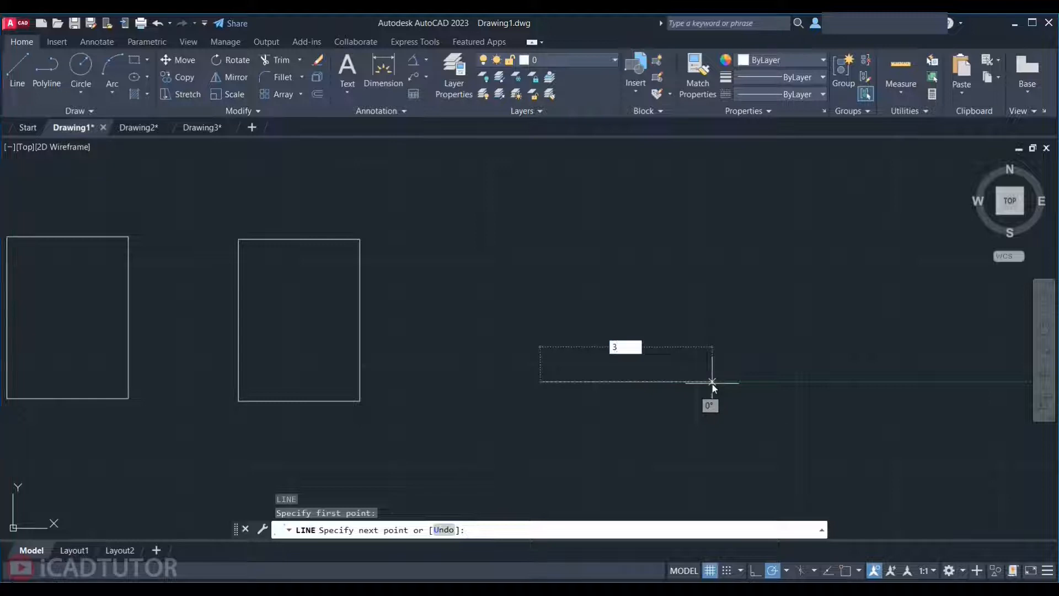
key(Return)
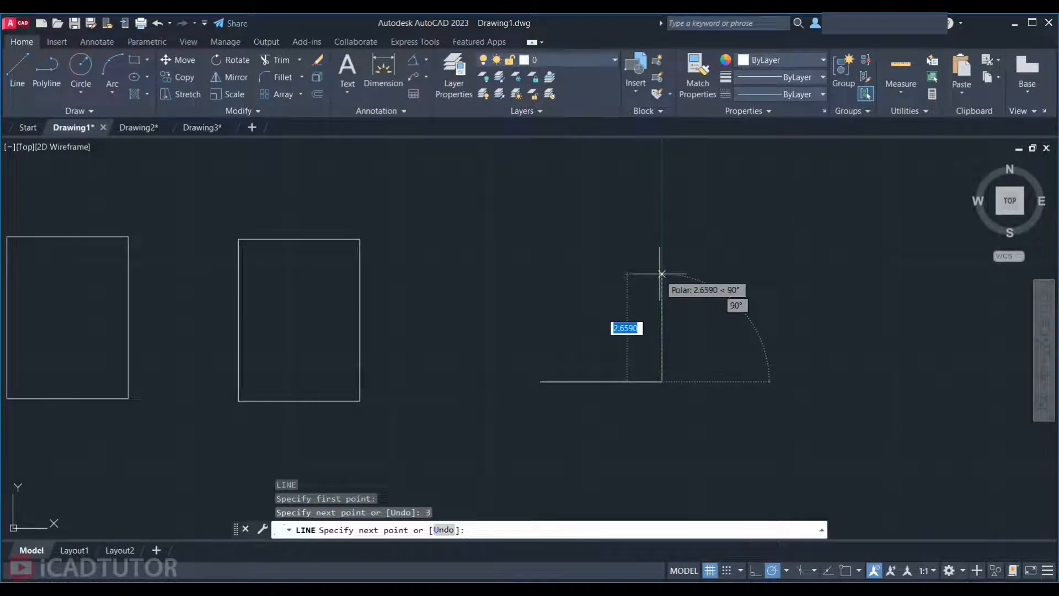
key(Return)
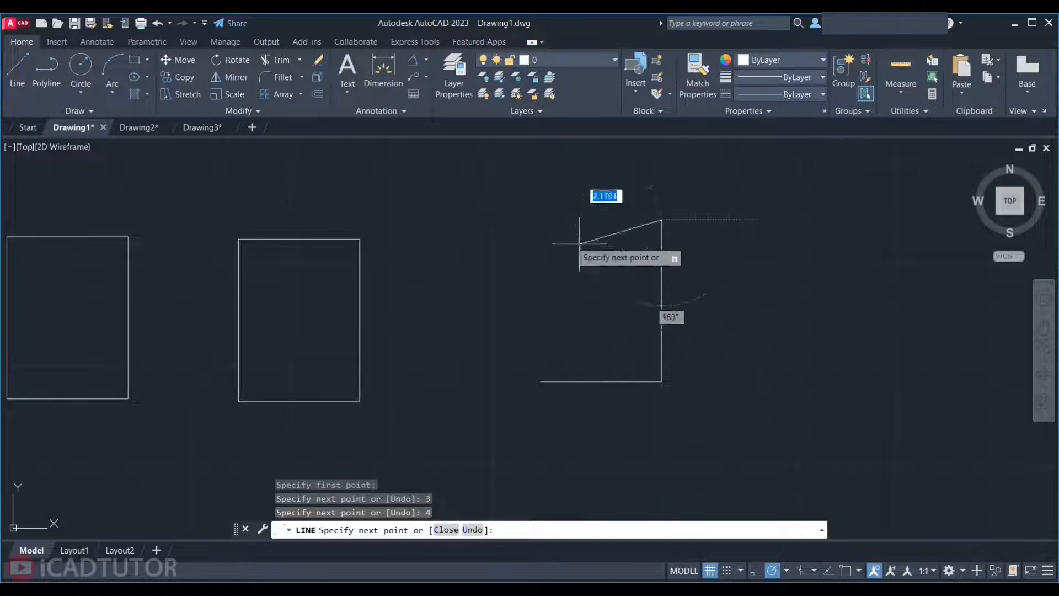
- Complete the third rectangle with a 3-unit upper side and a 4-unit side going down, and end the Line command
text(3)
key(Return)
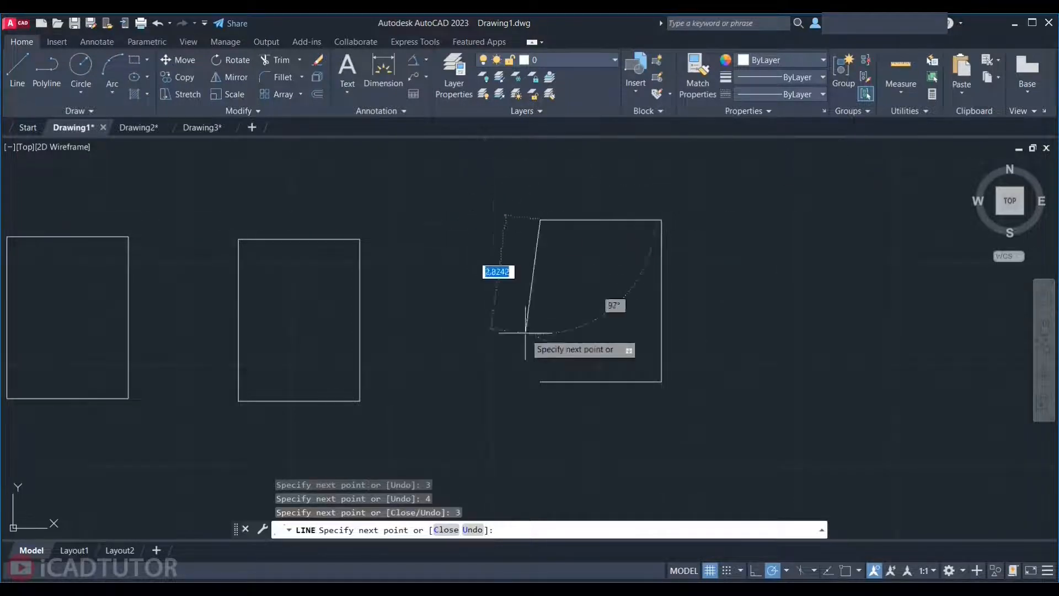
text(4)
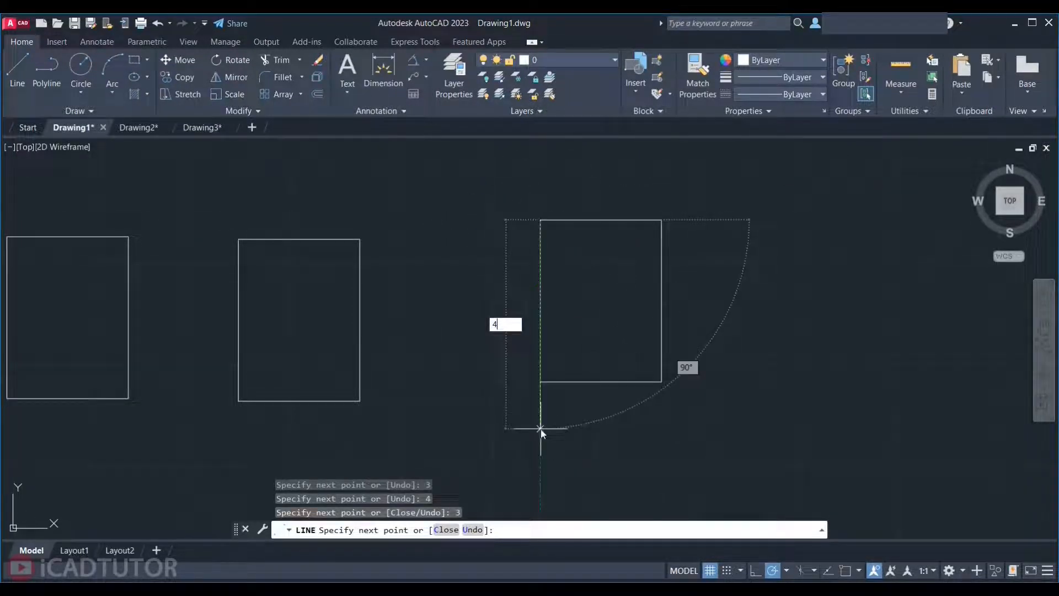
key(Return)
key(Return)
middle_drag(611, 417, 480, 433)
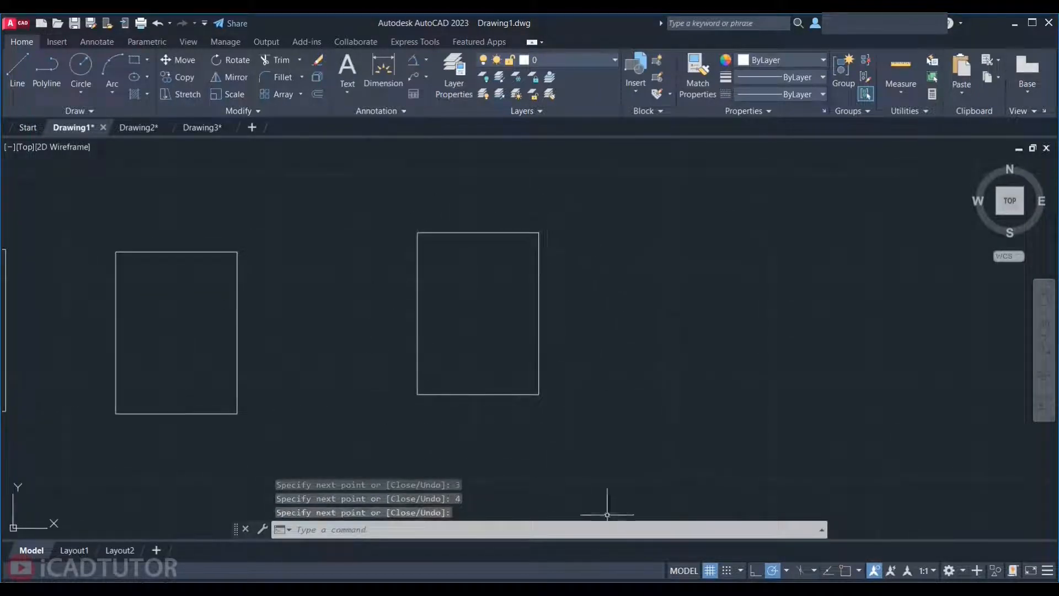
- Set the polar tracking increment to 45 degrees, try it with a trial line east of the third rectangle, and cancel the line
click(786, 571)
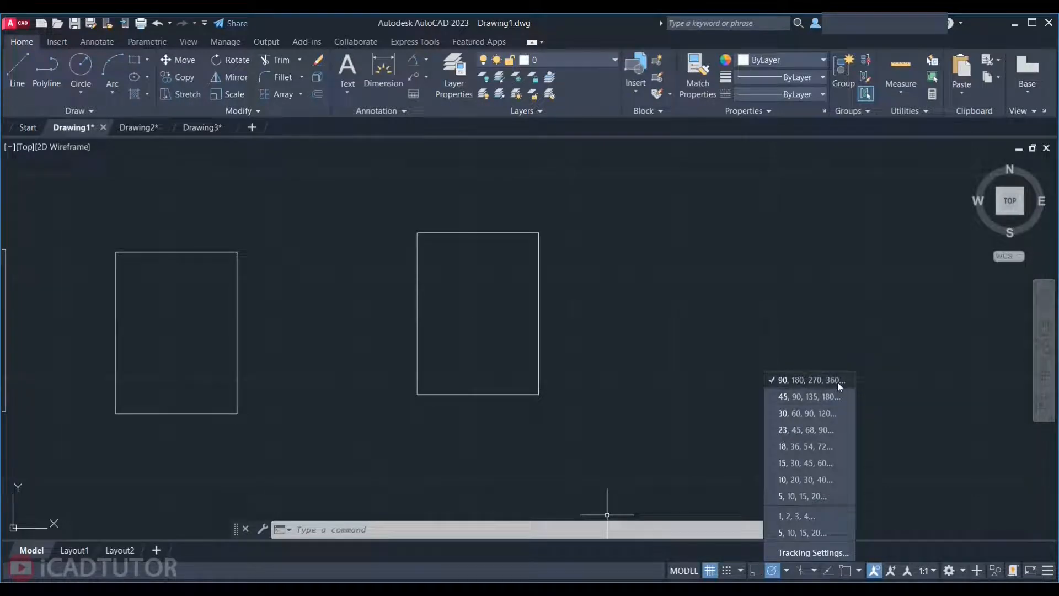
click(804, 396)
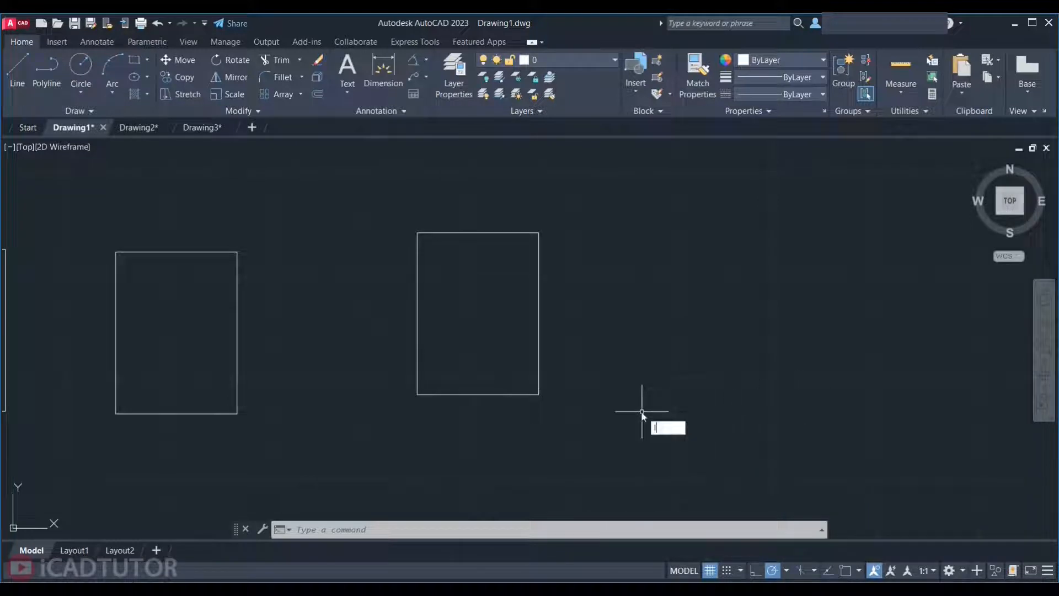
text(l)
key(Return)
click(642, 411)
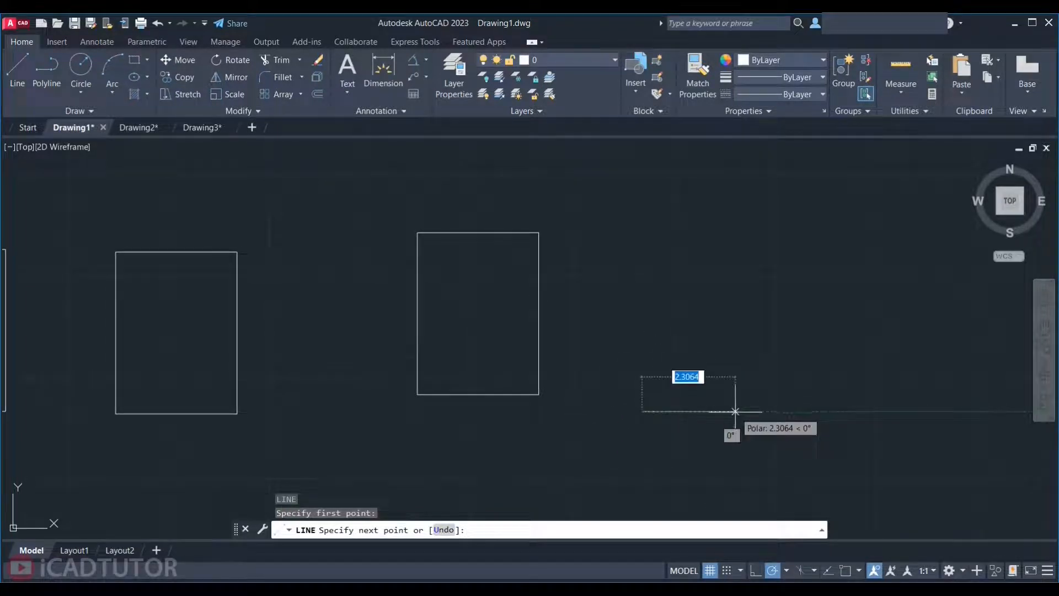
key(Escape)
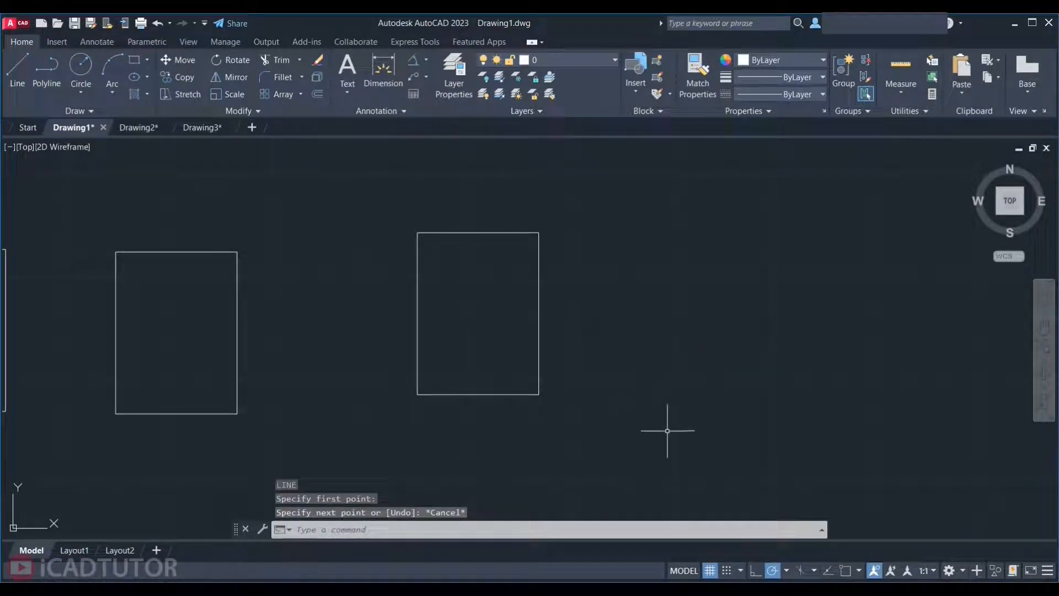
- Add 15 as an additional polar tracking angle in the drafting settings and check the list of available angles
click(787, 570)
click(790, 553)
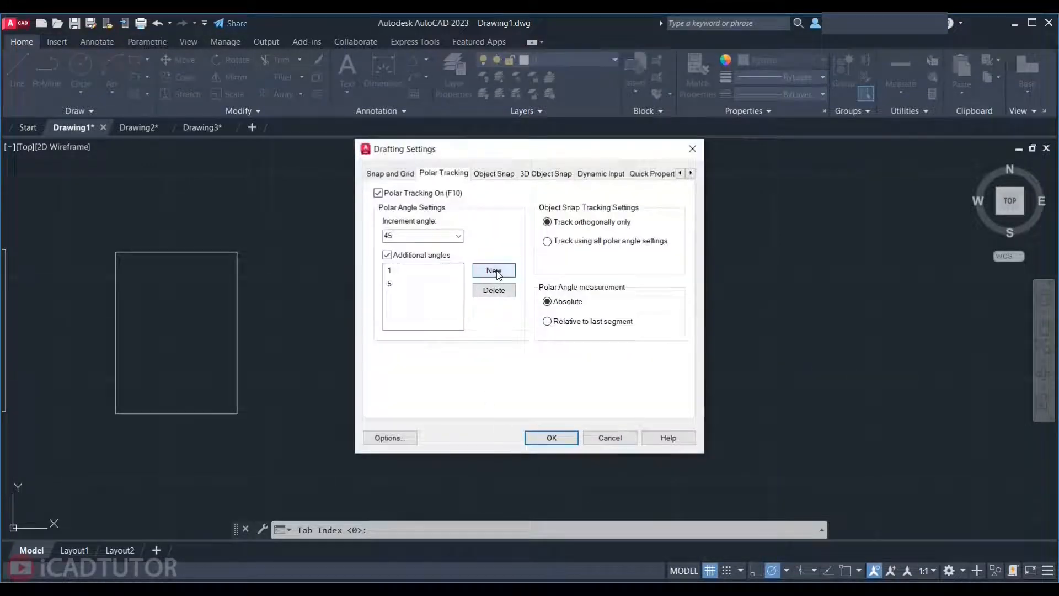
click(498, 274)
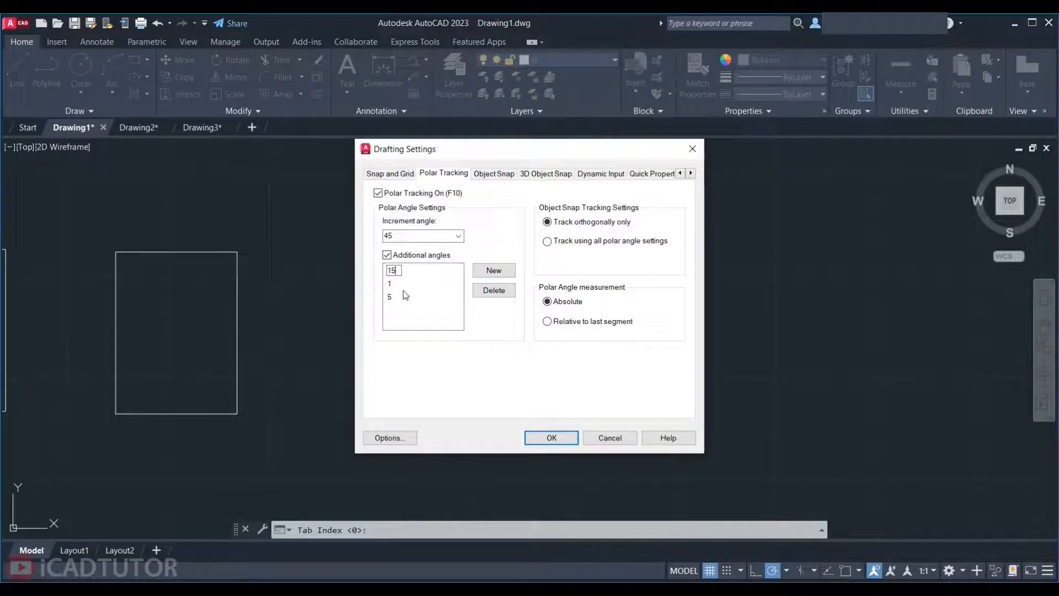
click(534, 439)
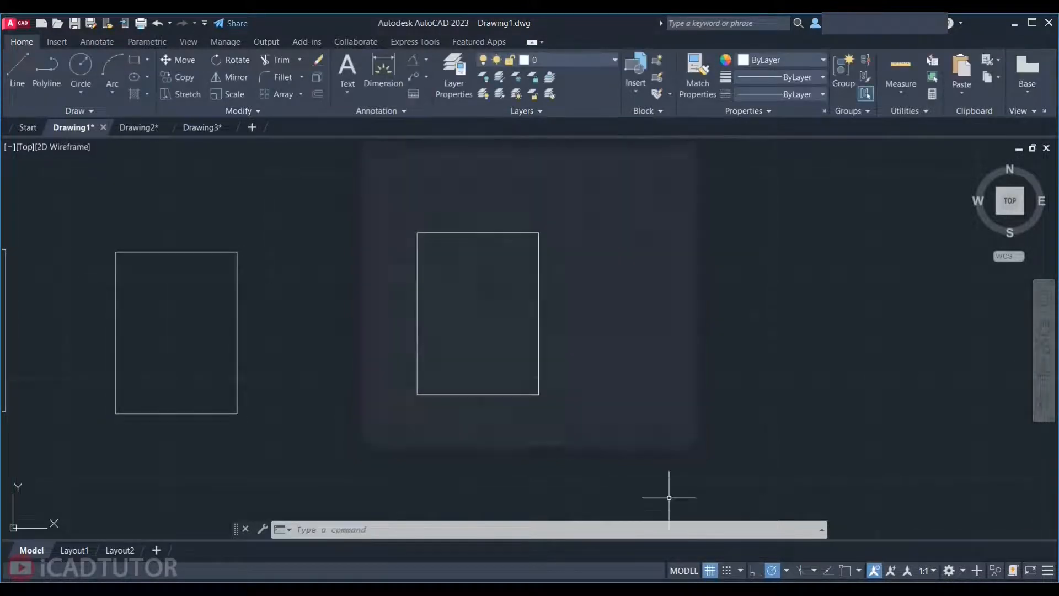
click(786, 570)
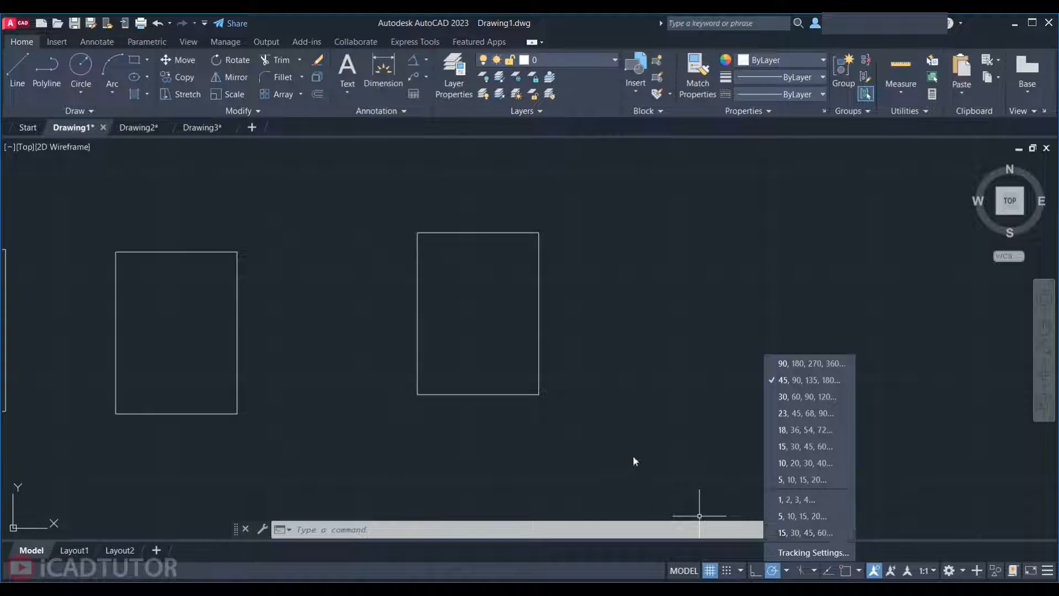
click(582, 381)
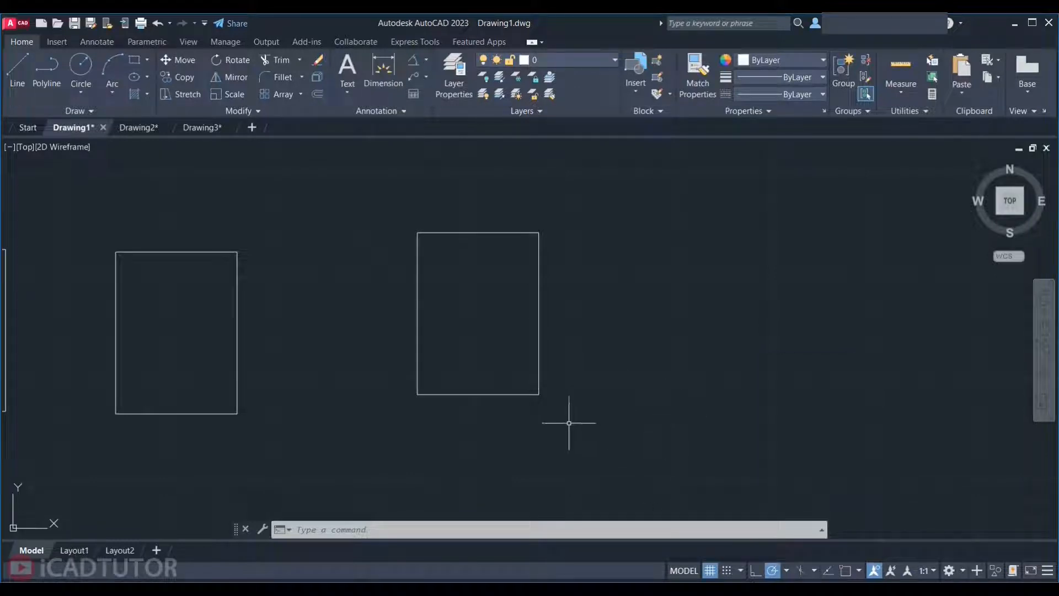
- Switch to Drawing2 and bring its dimensioned angled line and triangle examples into view
middle_drag(388, 362, 582, 348)
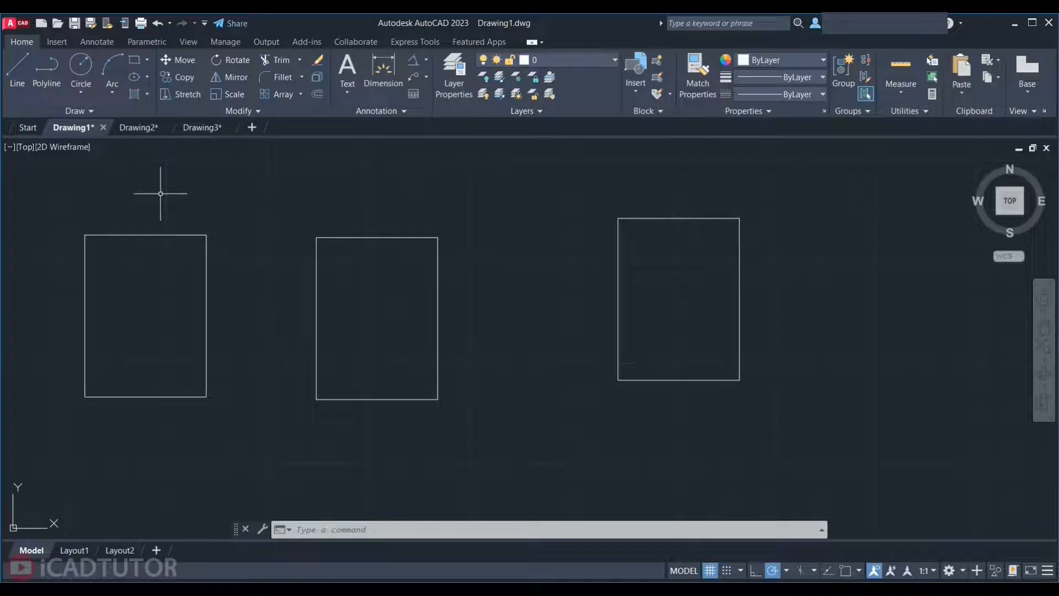
click(138, 128)
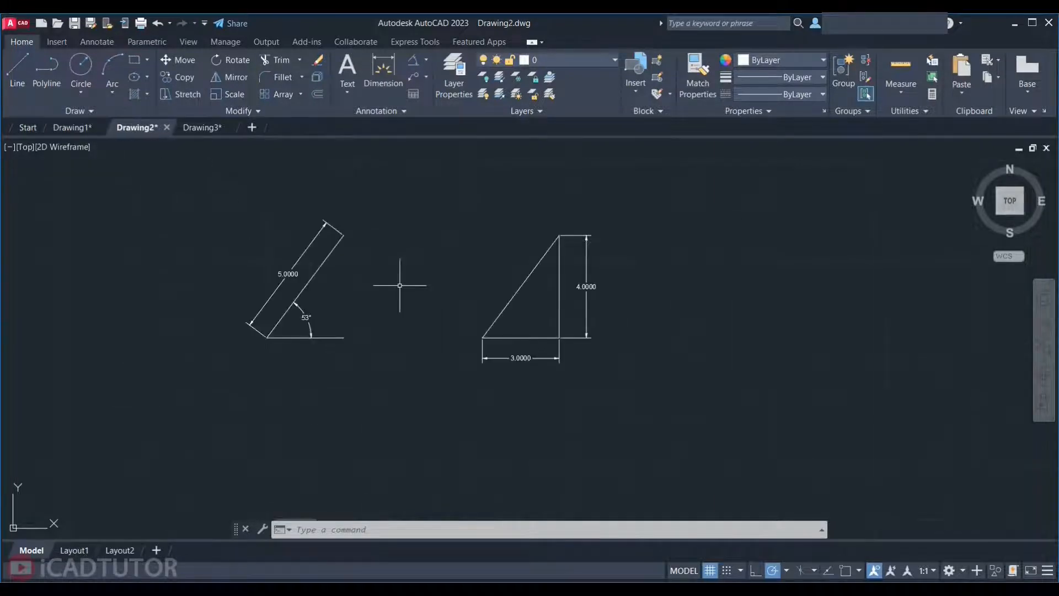
scroll(255, 375, up, 2)
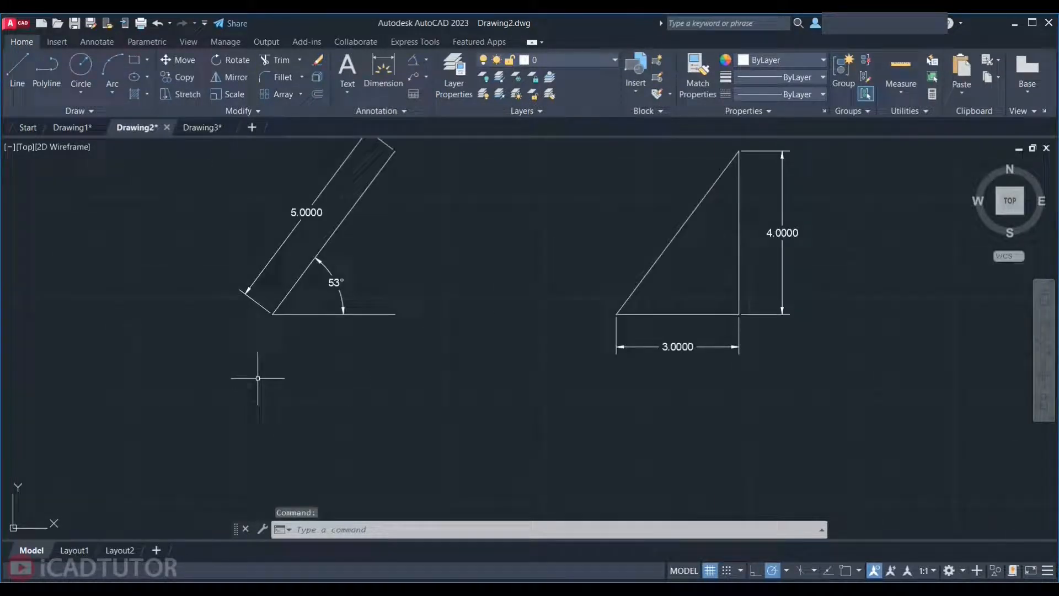
middle_drag(321, 390, 317, 449)
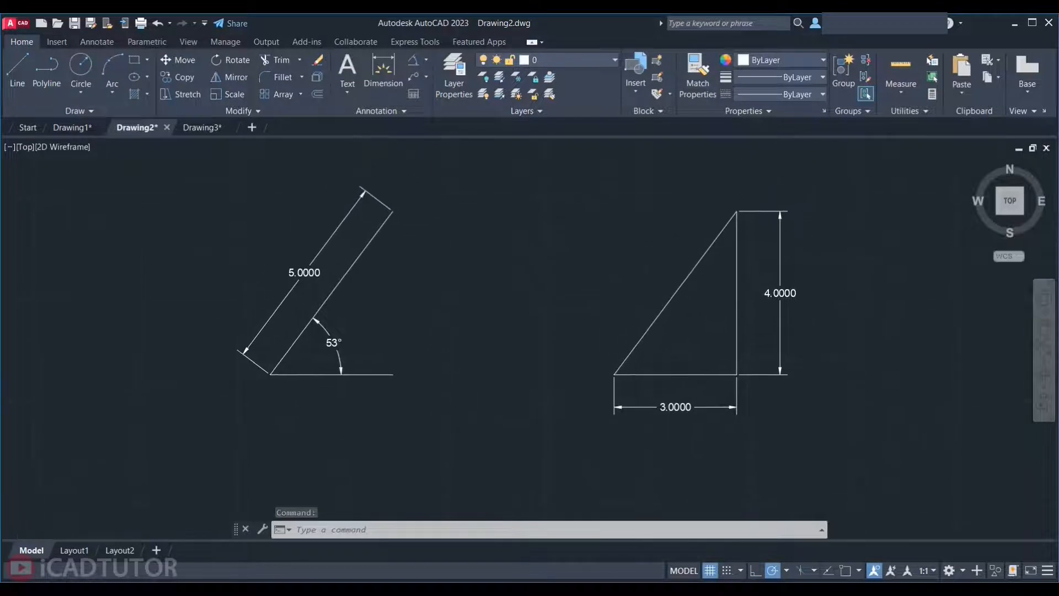
- With Polar Tracking off, draw a 5-unit line at 53 degrees below the angled example and end the command
text(l)
key(Return)
click(356, 475)
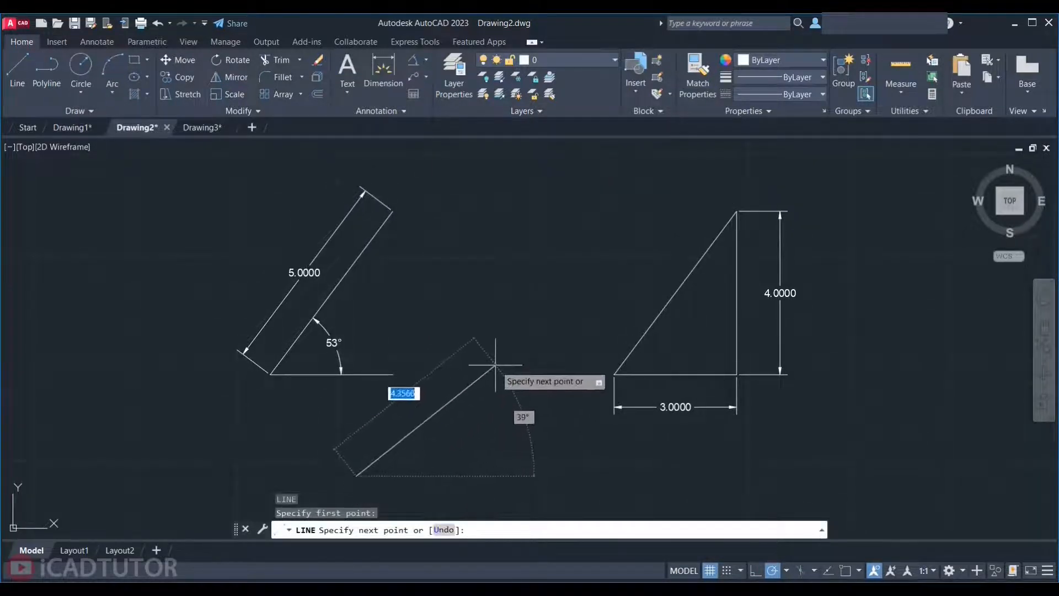
key(F10)
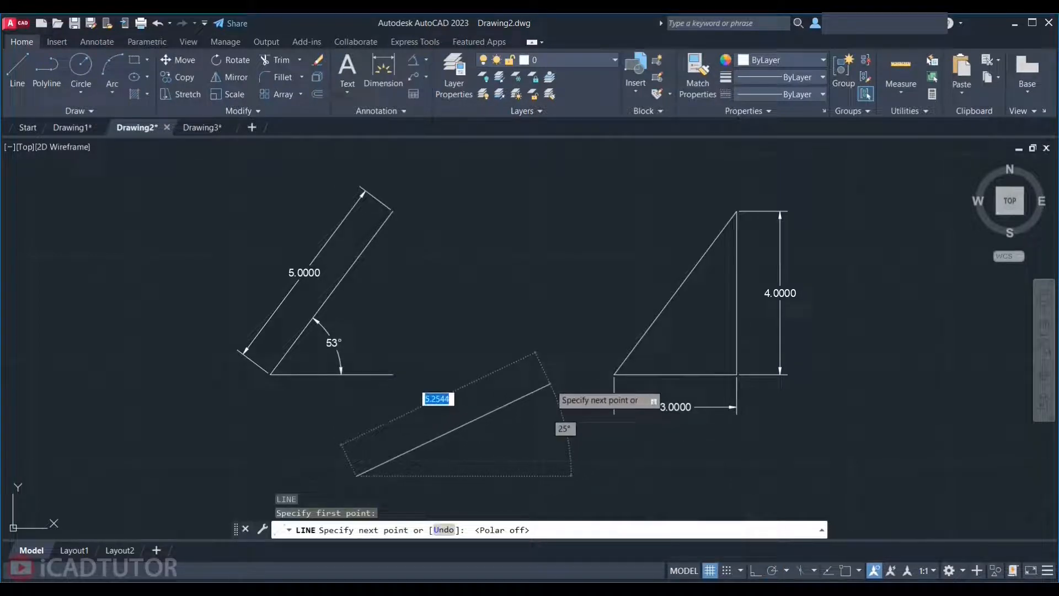
text(5)
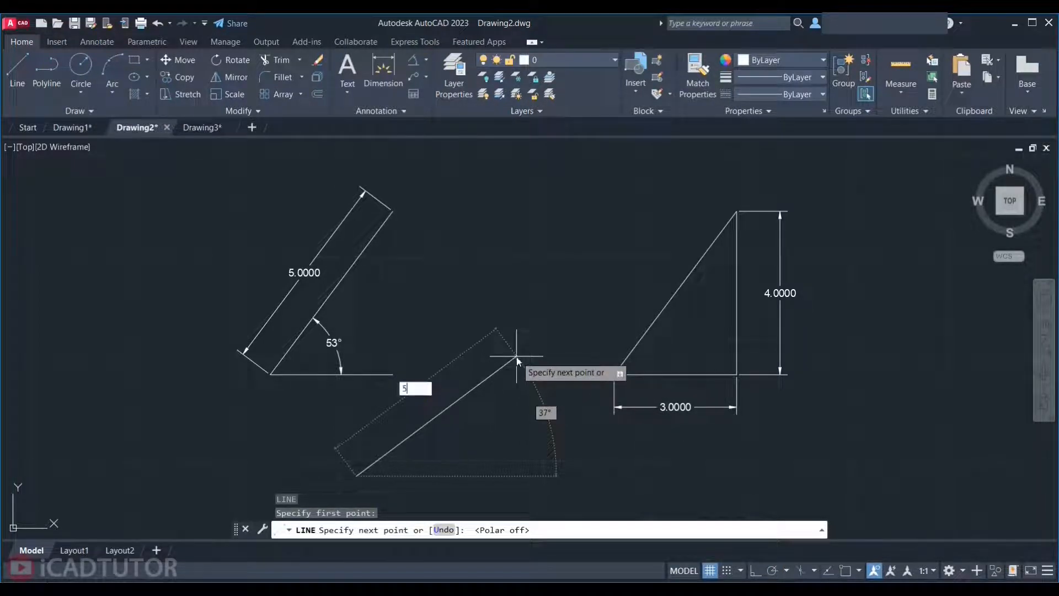
key(Tab)
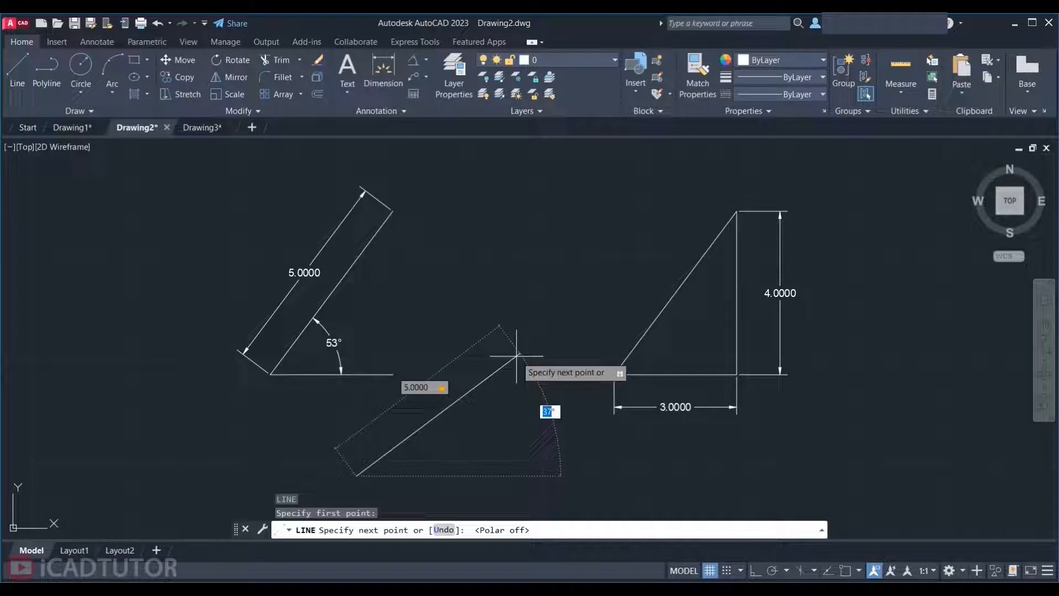
text(5)
key(Return)
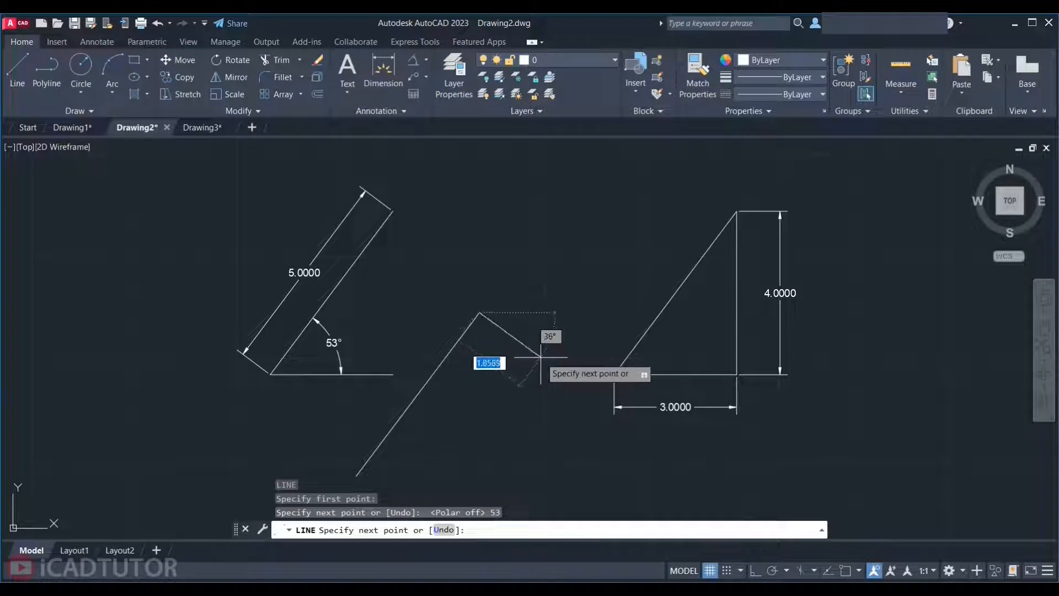
key(Return)
- Draw a line east of the dimensioned triangle, ending 3 units across and 4 units up from its start, and end the command
middle_drag(555, 399, 260, 393)
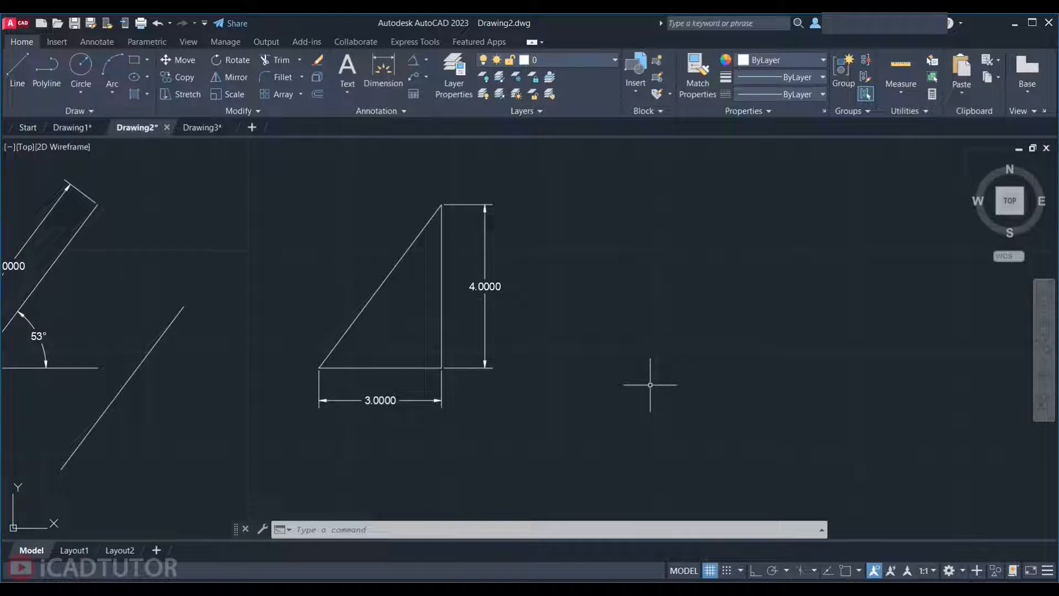
text(l)
key(Return)
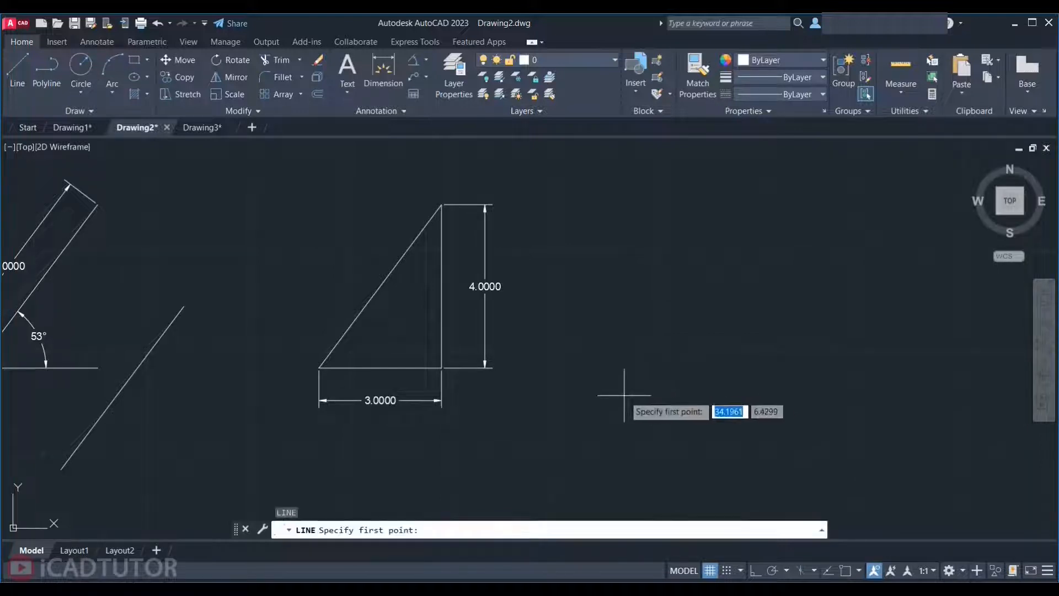
click(608, 401)
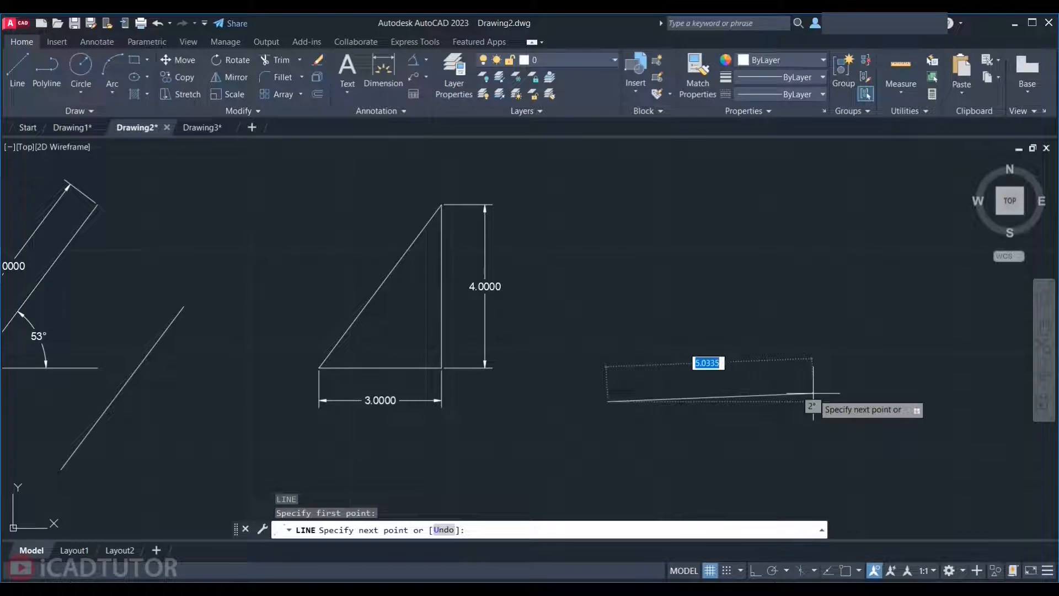
text(3)
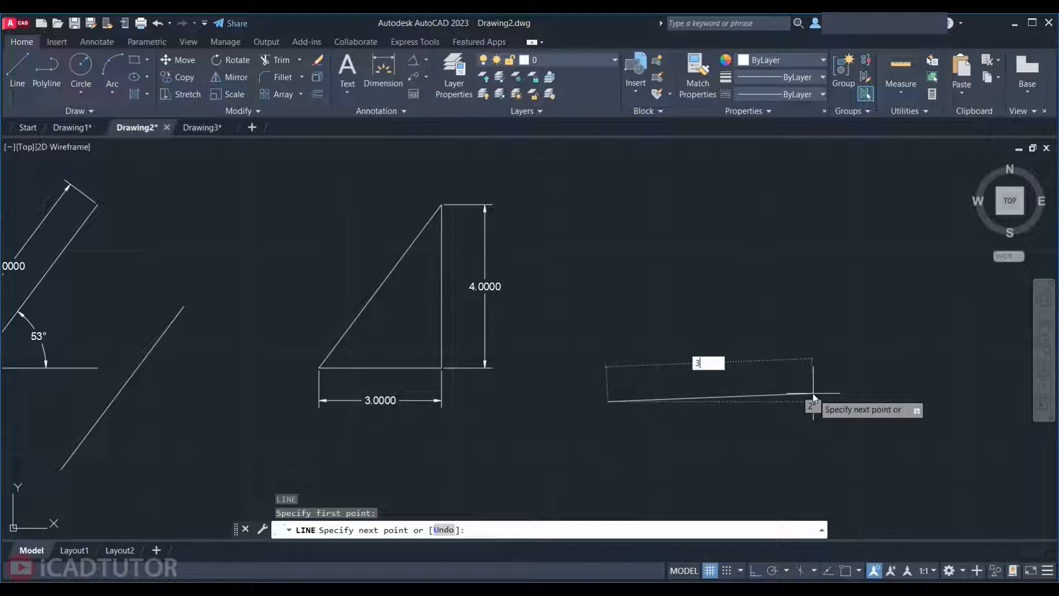
key(Tab)
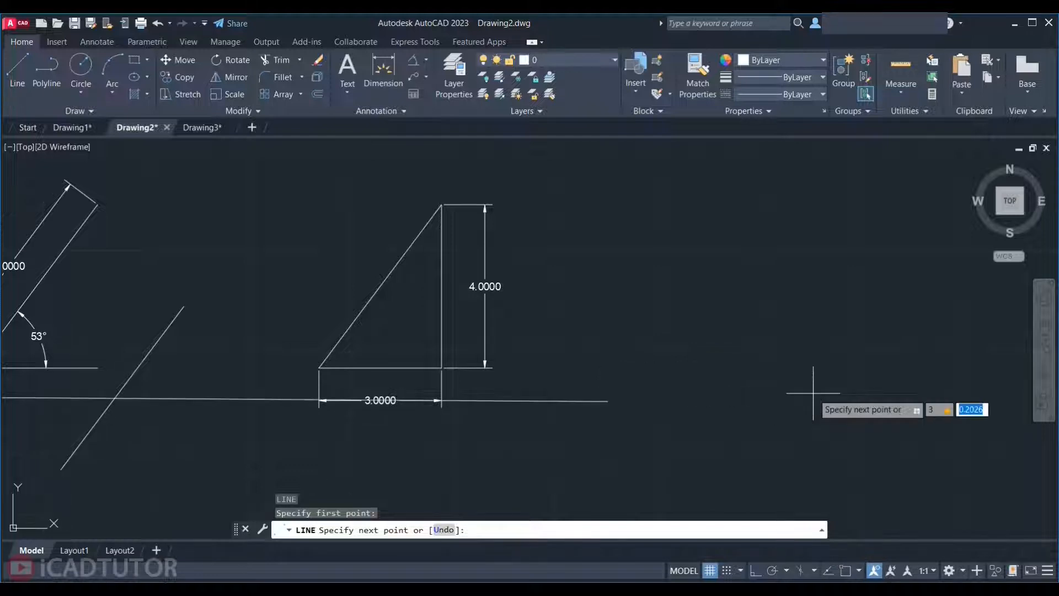
text(4)
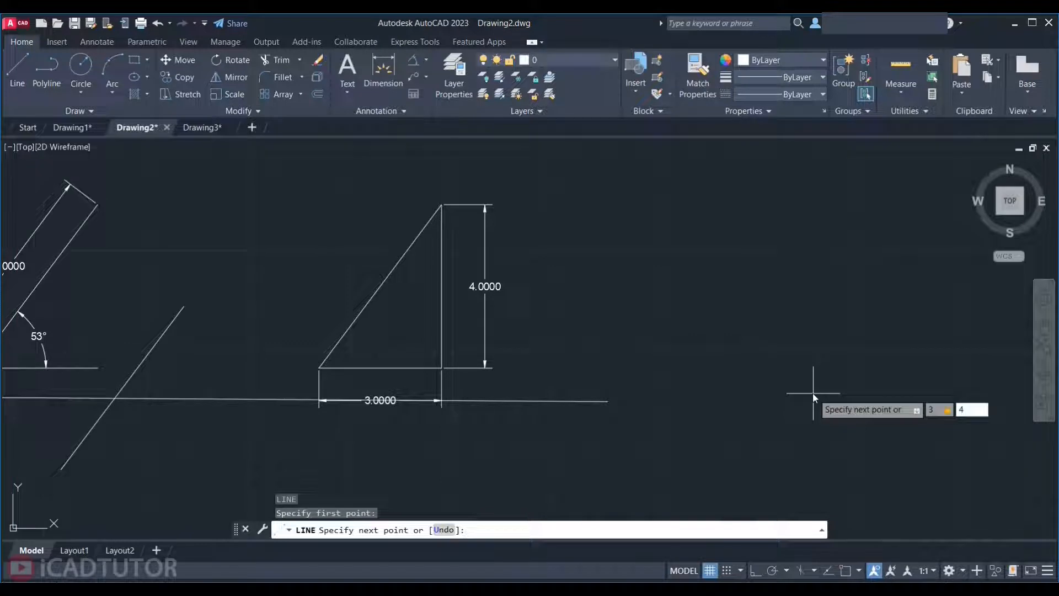
key(Return)
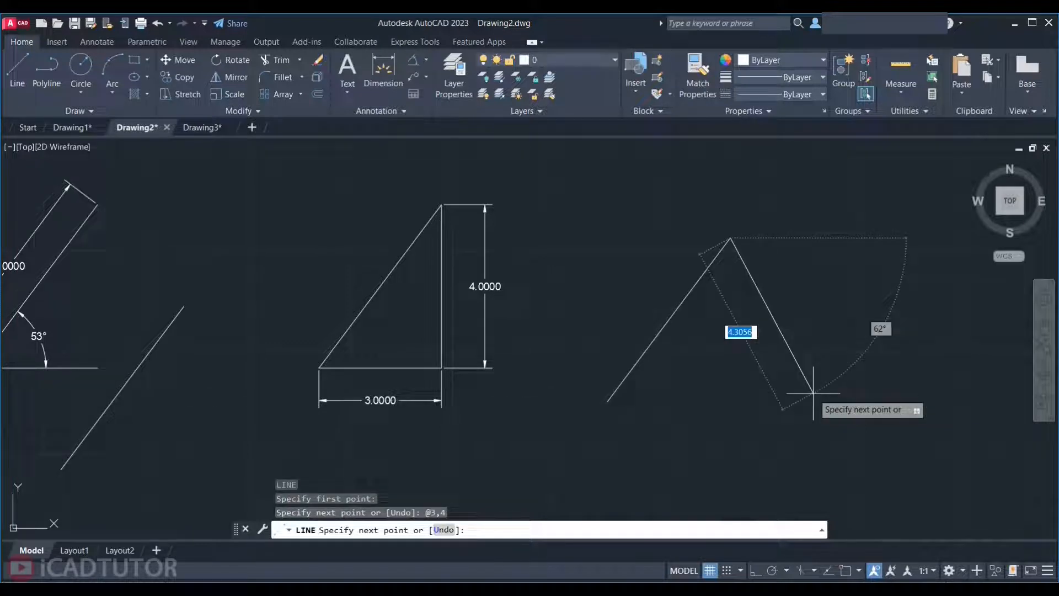
key(Escape)
- Draw a second slanted line from its upper end, using the relative coordinates -3,-4 for the endpoint, and end the command
middle_drag(522, 384, 411, 360)
text(l)
key(Return)
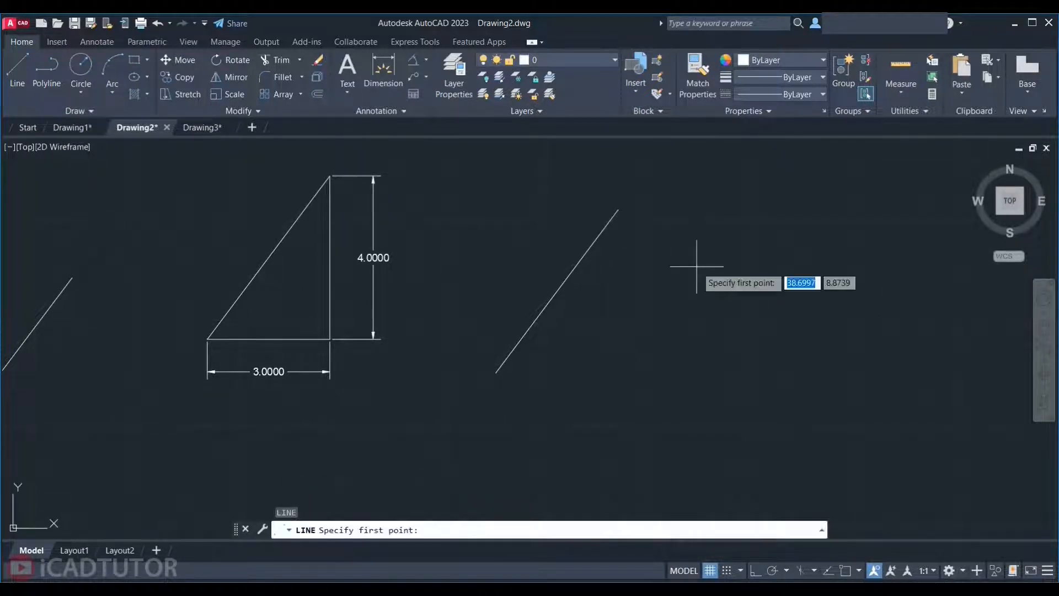
click(749, 218)
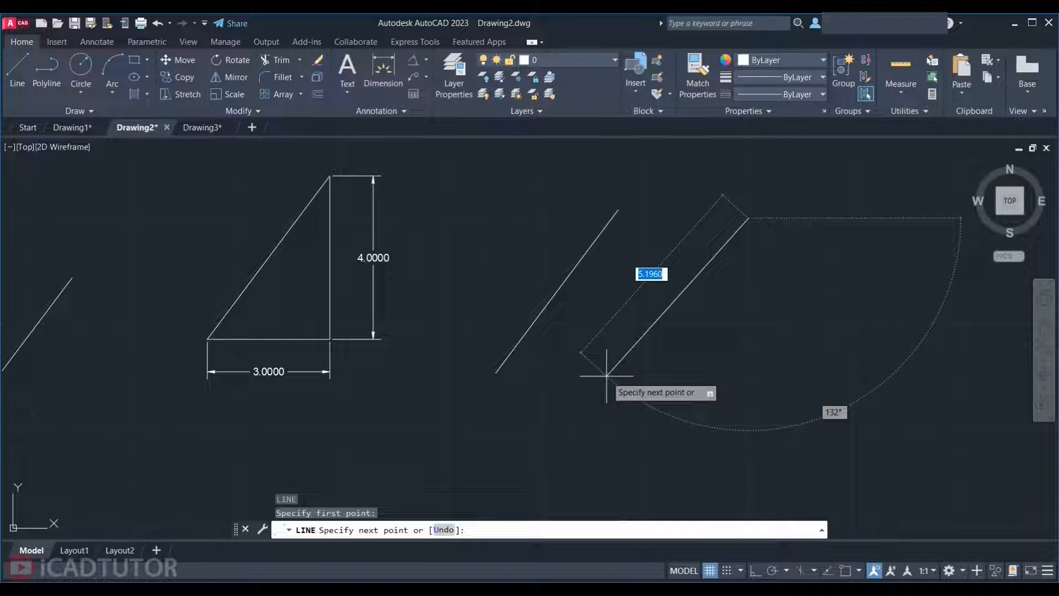
text(-3)
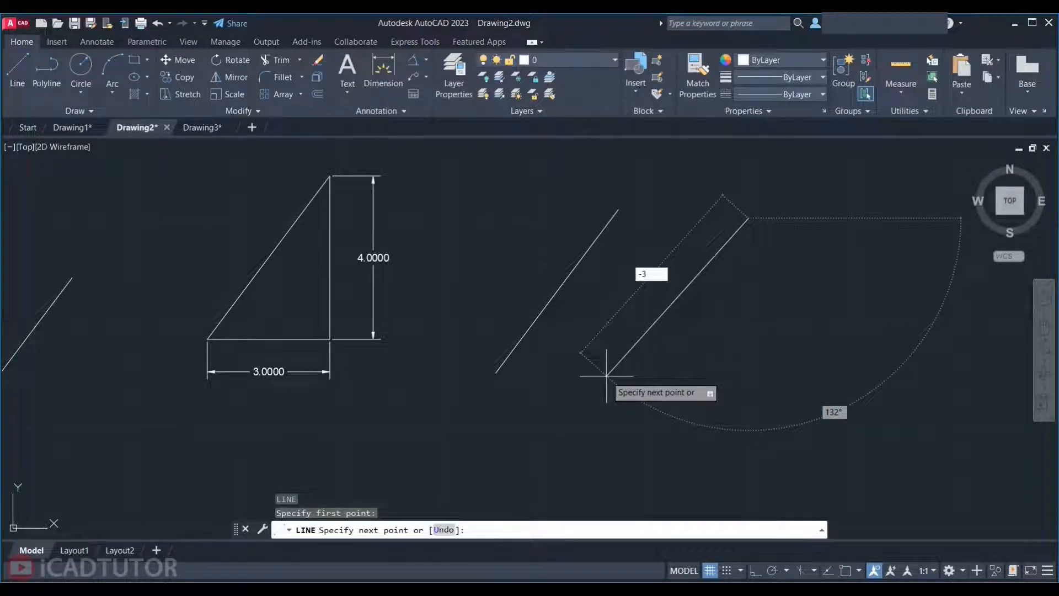
text(,)
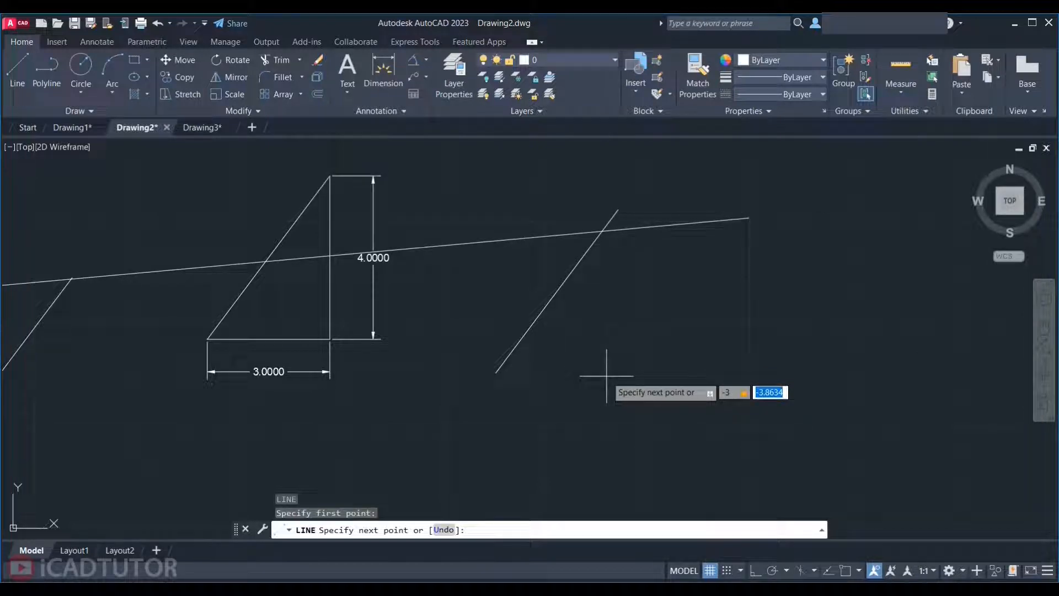
text(-4)
key(Return)
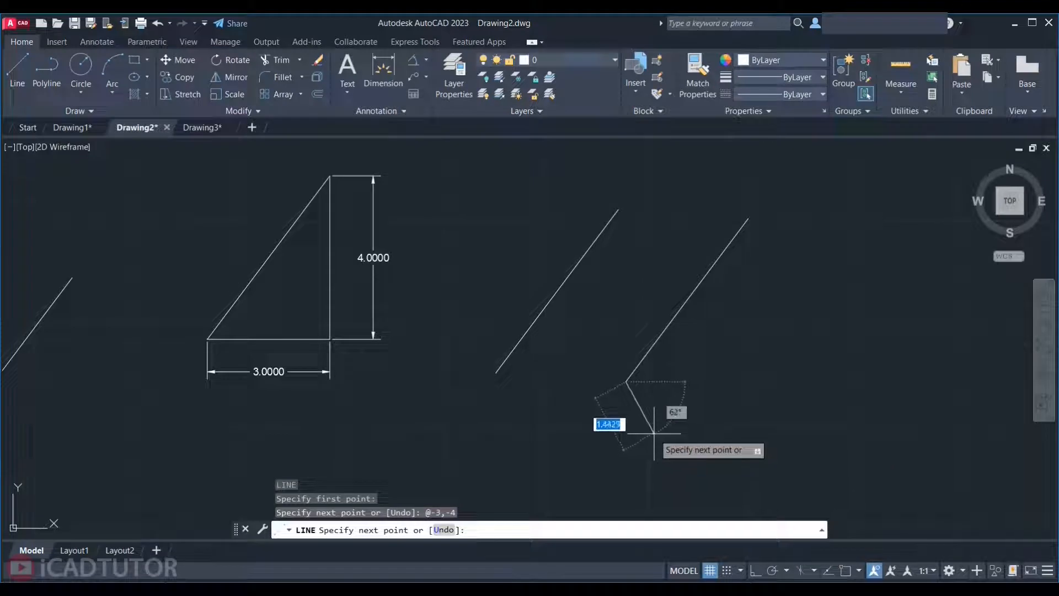
key(Return)
- Draw a line of freely picked length, locked to a 45-degree angle override, east of the two slanted lines and end the command
mouse_move(587, 385)
middle_down()
mouse_move(541, 397)
mouse_move(286, 398)
middle_up()
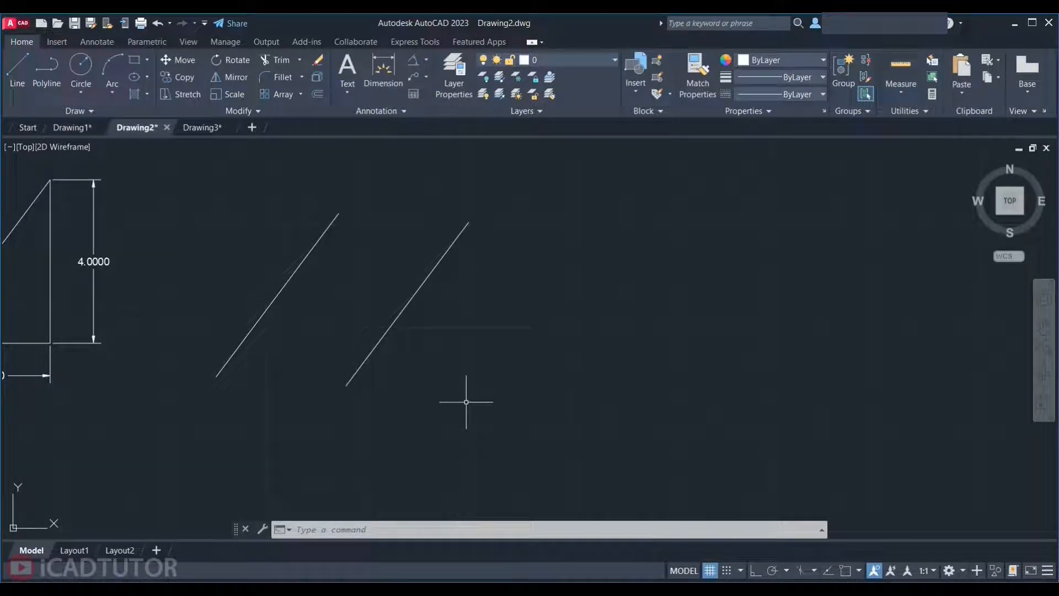
text(l)
key(Return)
click(445, 426)
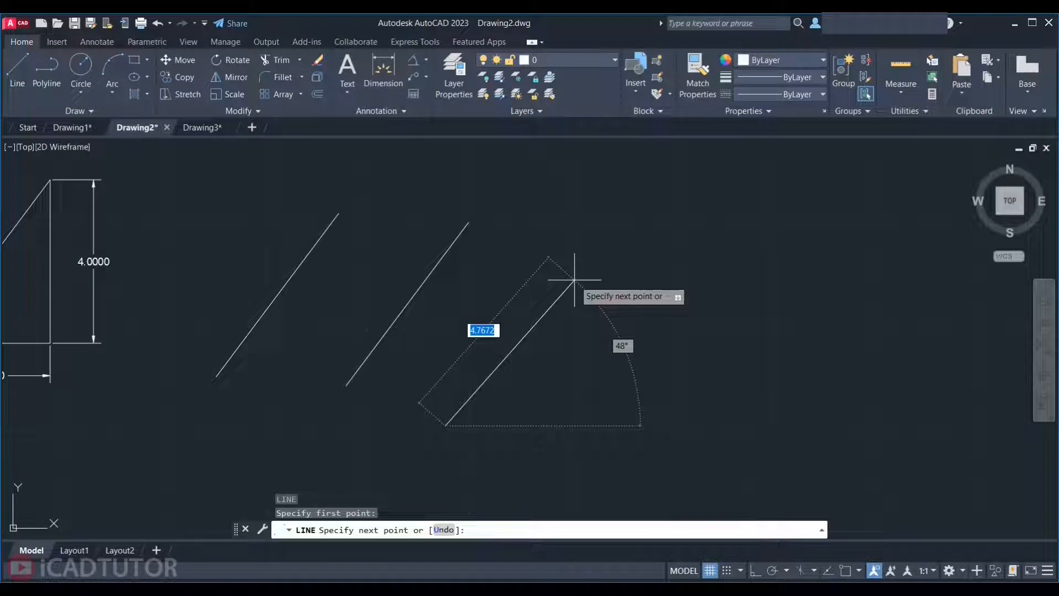
text(<)
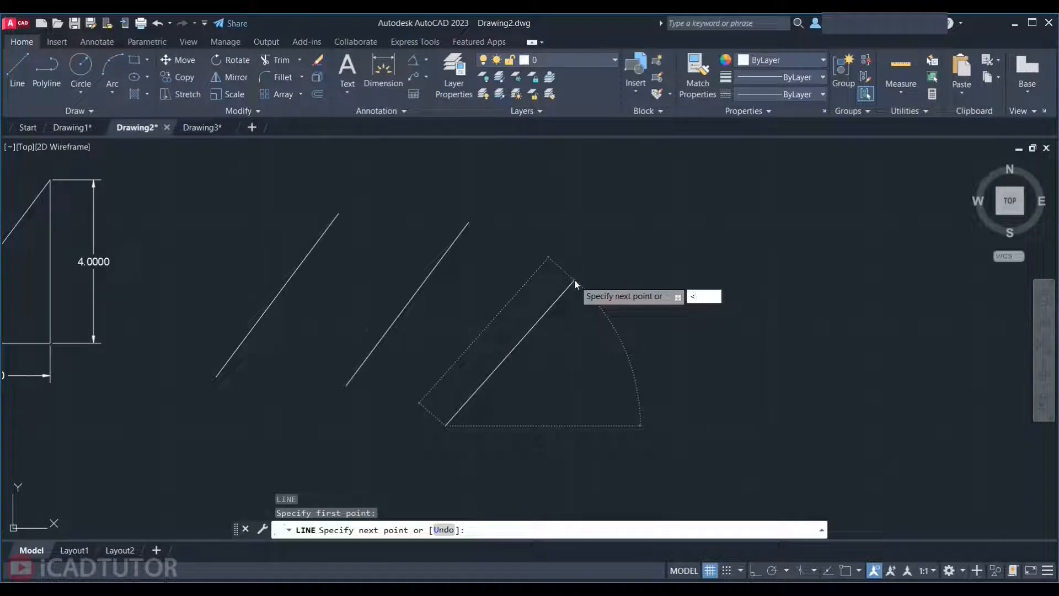
text(45)
key(Return)
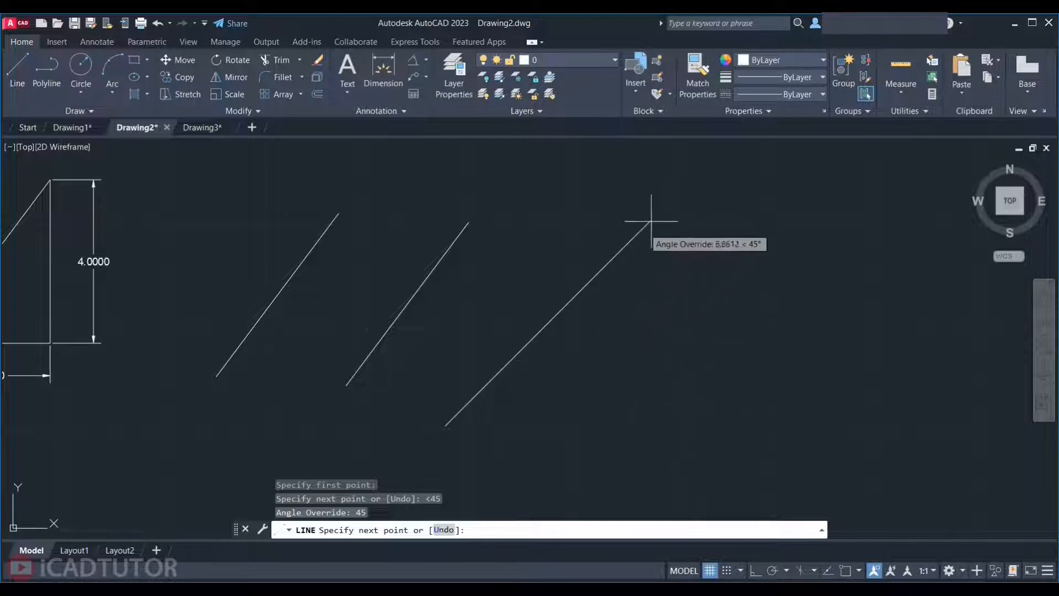
click(623, 242)
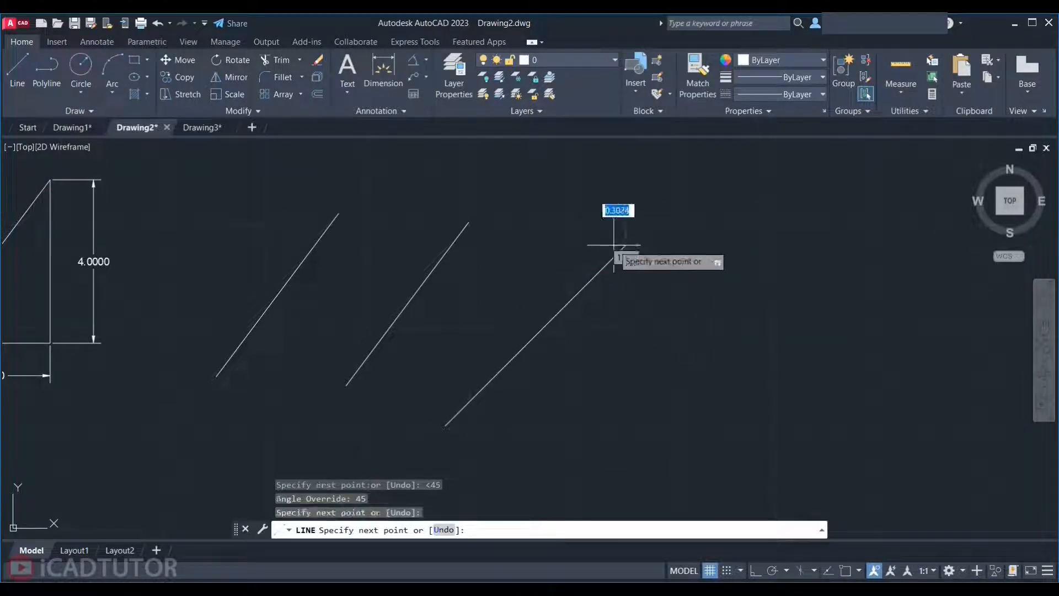
key(Return)
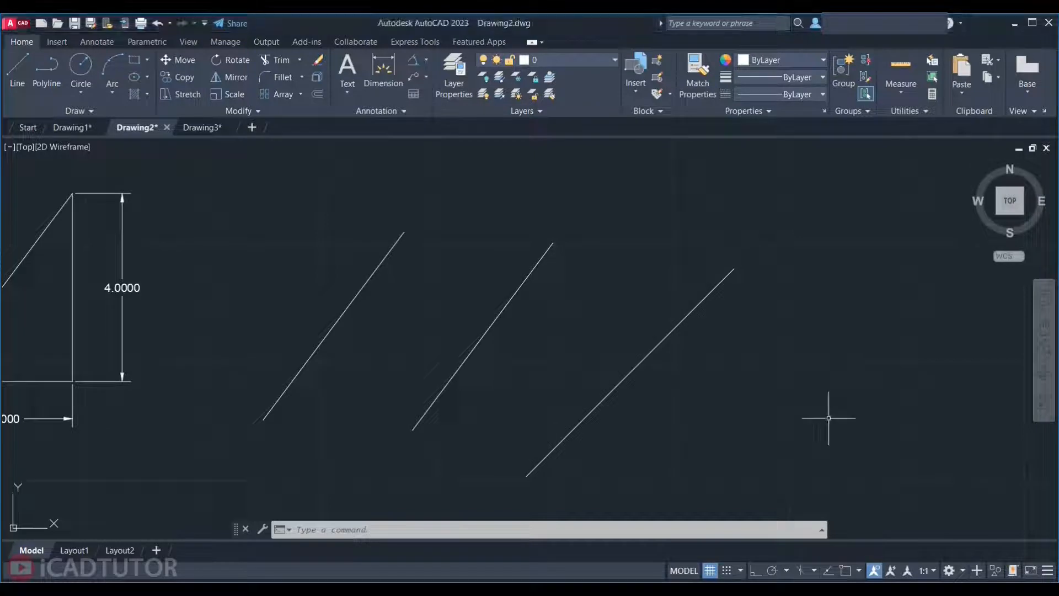
- Draw a nearly horizontal 15-unit line east of the 45-degree line and end the command
text(L)
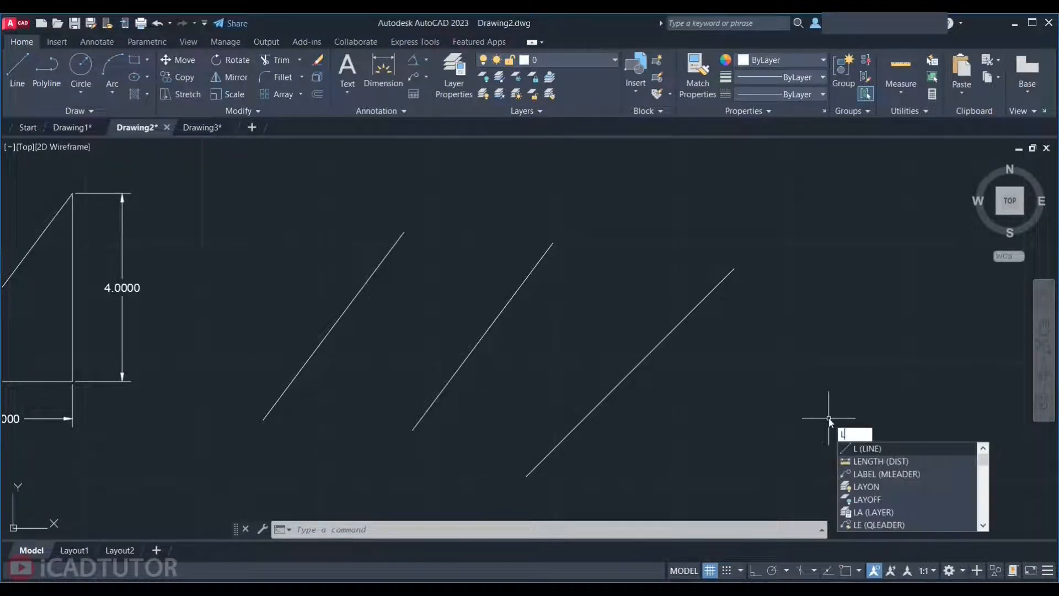
key(Return)
click(824, 440)
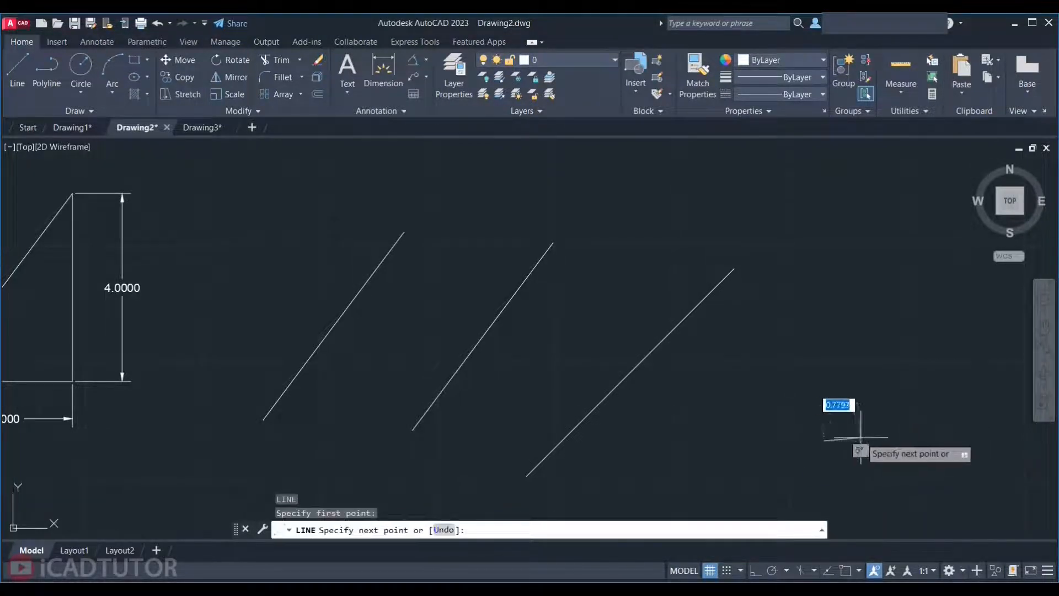
text(15)
key(Return)
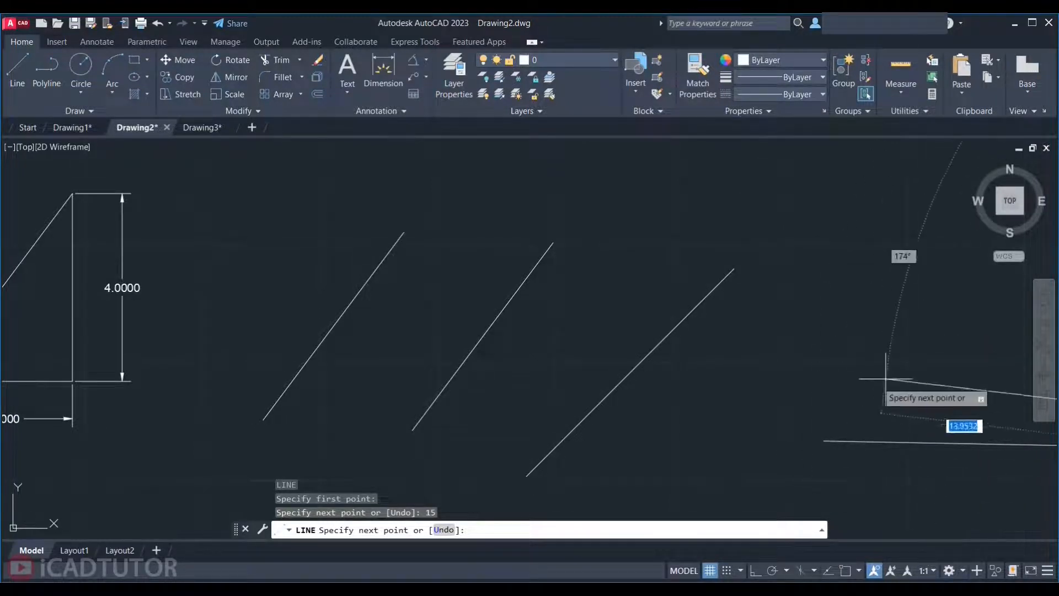
mouse_move(884, 387)
middle_down()
mouse_move(872, 404)
mouse_move(648, 385)
mouse_move(369, 336)
mouse_move(201, 338)
mouse_move(167, 350)
mouse_move(160, 364)
mouse_move(338, 331)
mouse_move(440, 227)
mouse_move(447, 160)
mouse_move(428, 428)
mouse_move(63, 210)
mouse_move(308, 121)
mouse_move(486, 283)
mouse_move(214, 287)
mouse_move(121, 311)
middle_up()
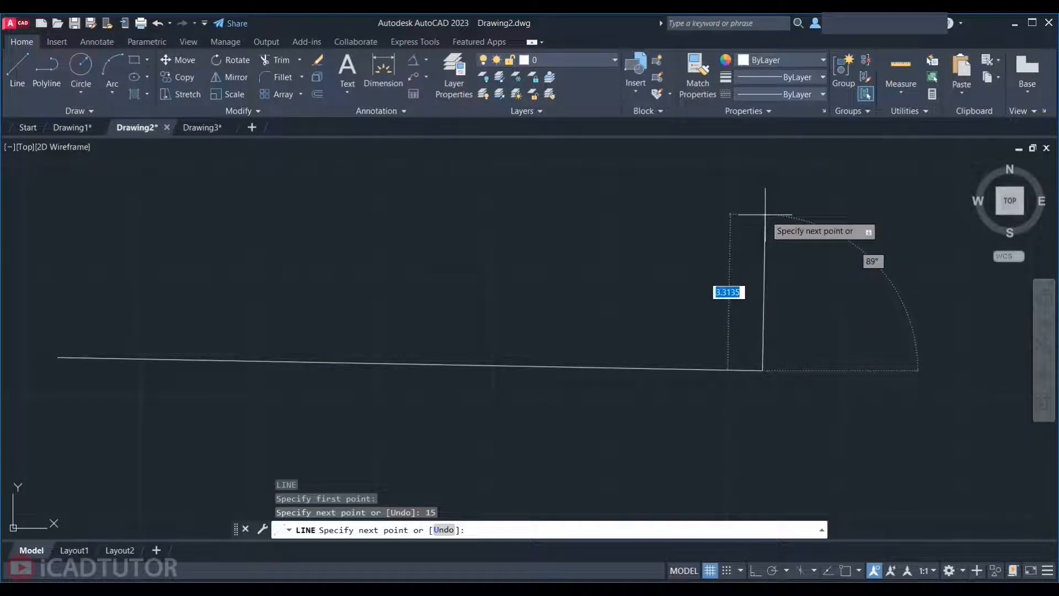
key(Return)
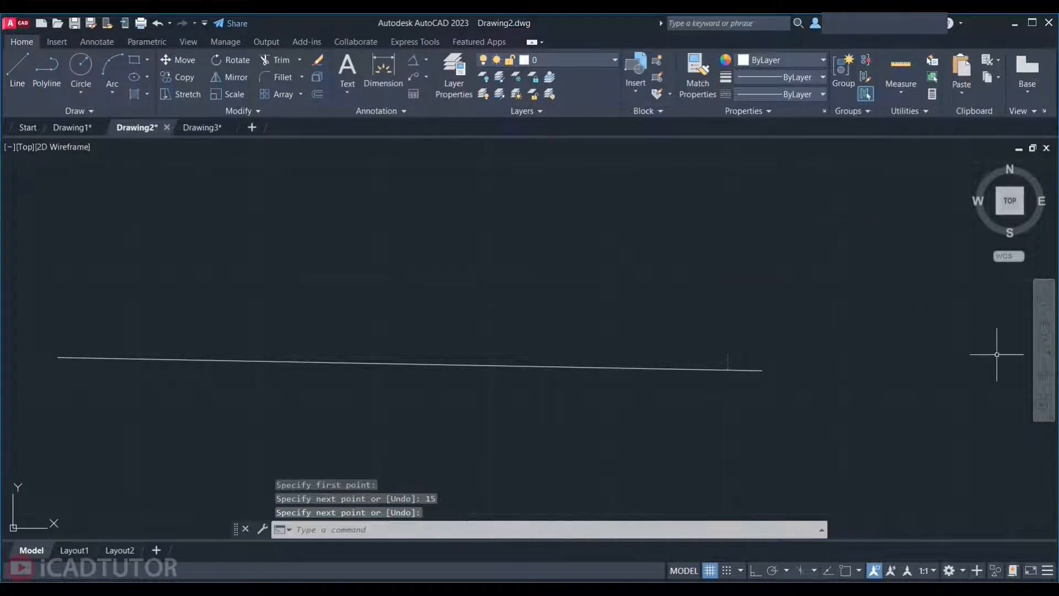
- Use the Pan tool to return to the dimensioned triangle and the three slanted lines, and leave the tool
click(1044, 329)
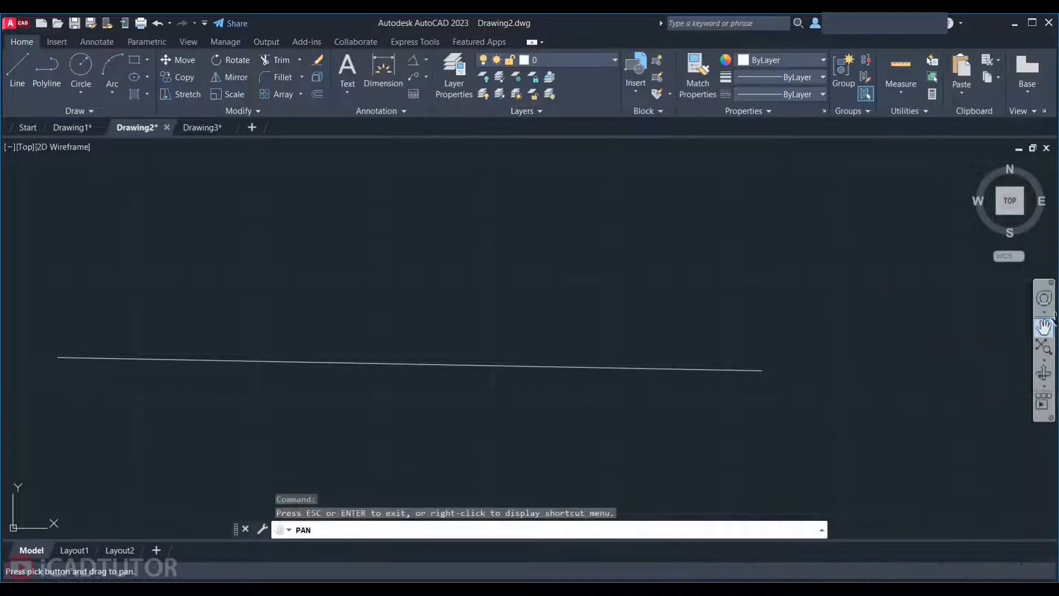
drag(573, 344, 938, 404)
drag(451, 333, 711, 363)
drag(465, 359, 791, 333)
drag(435, 345, 326, 348)
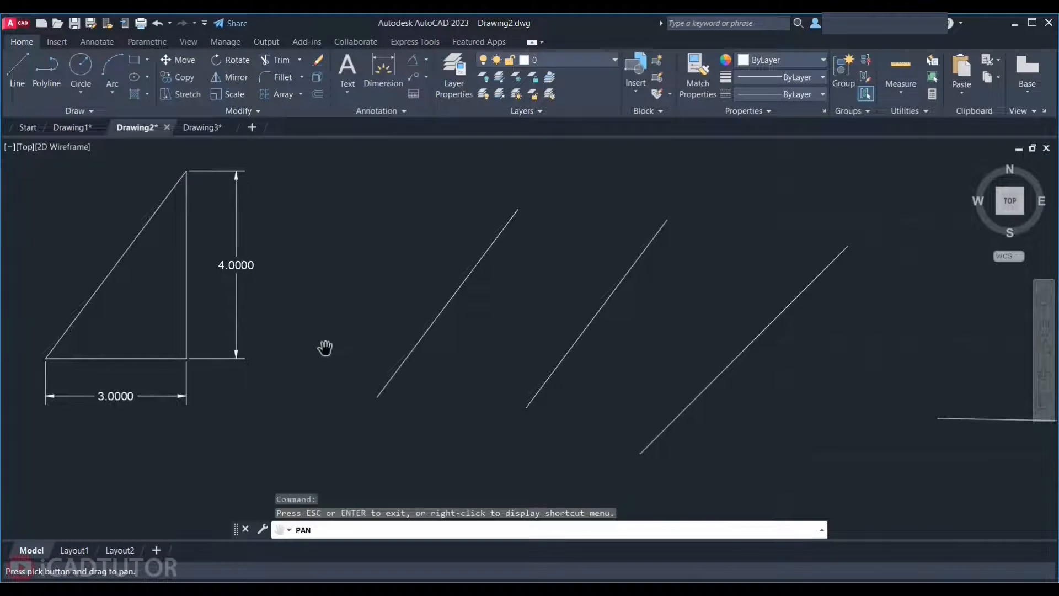
key(Escape)
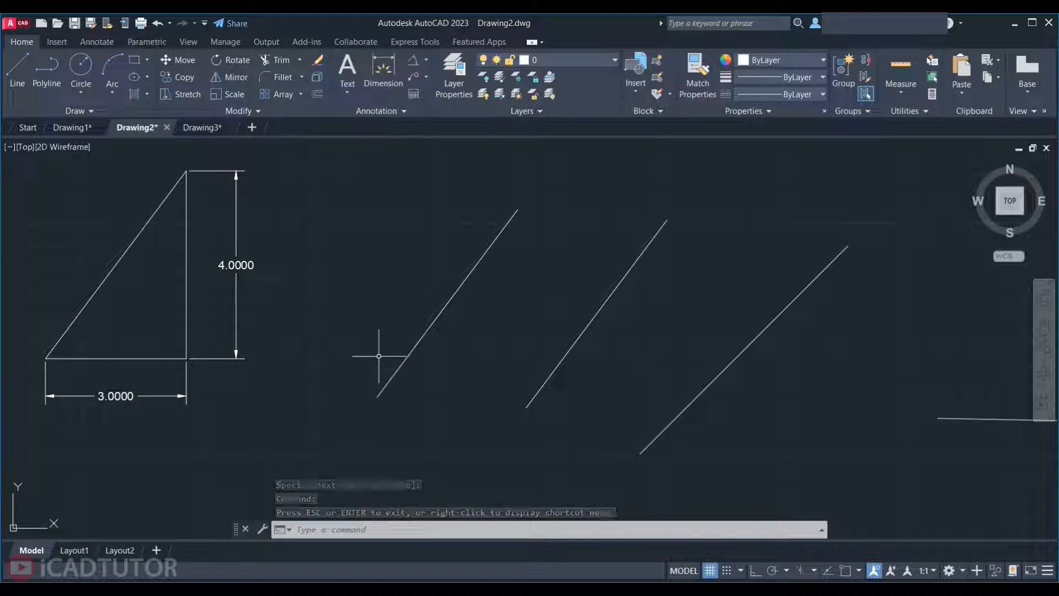
- Zoom out and in around the drawing to examine how the UCS icon sits relative to the origin
scroll(379, 355, down, 5)
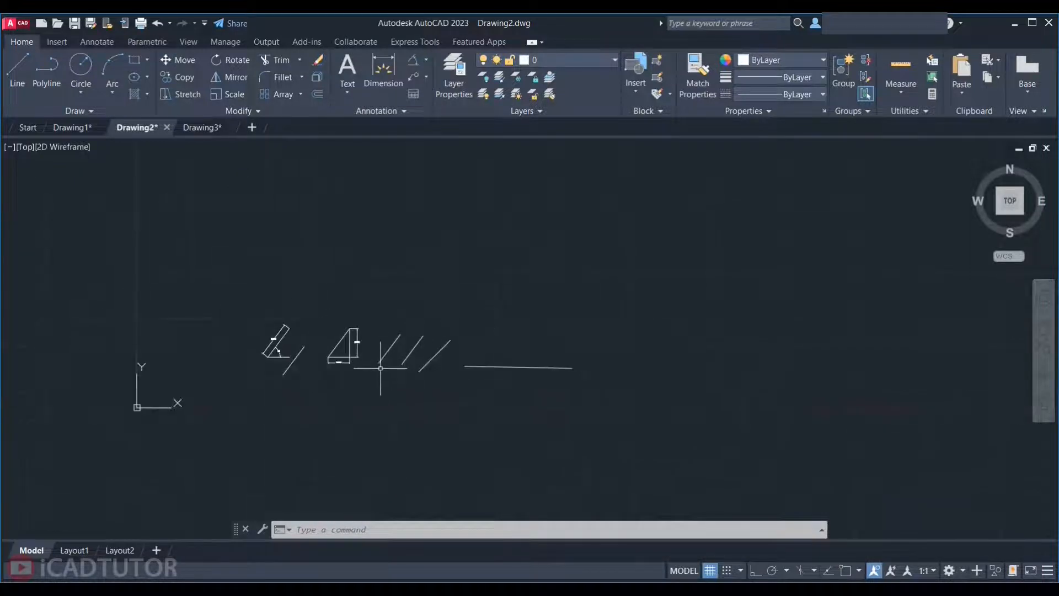
scroll(371, 352, up, 5)
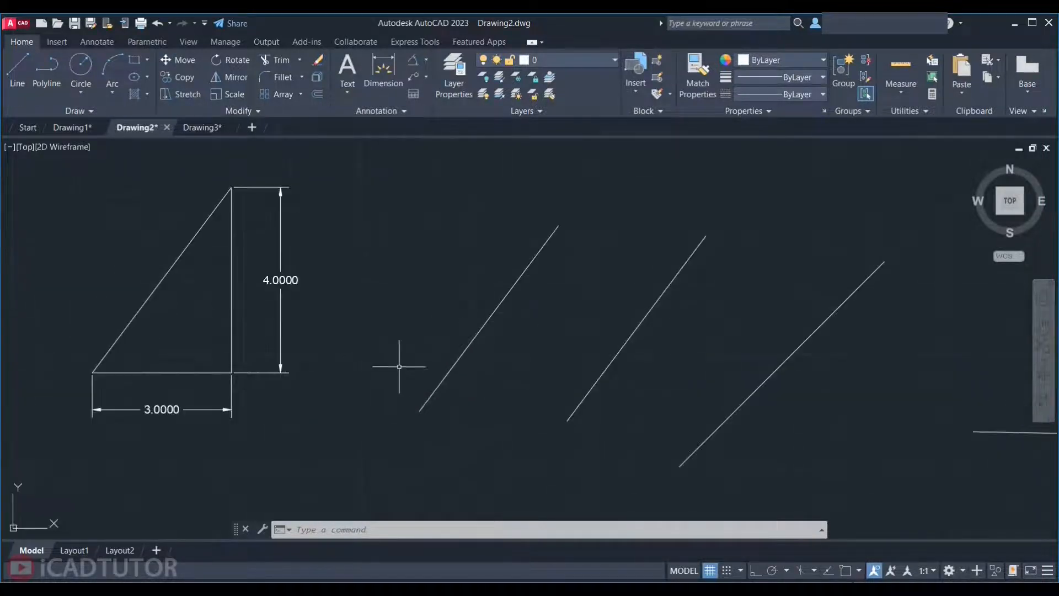
scroll(402, 362, down, 5)
scroll(421, 375, up, 5)
scroll(420, 375, up, 2)
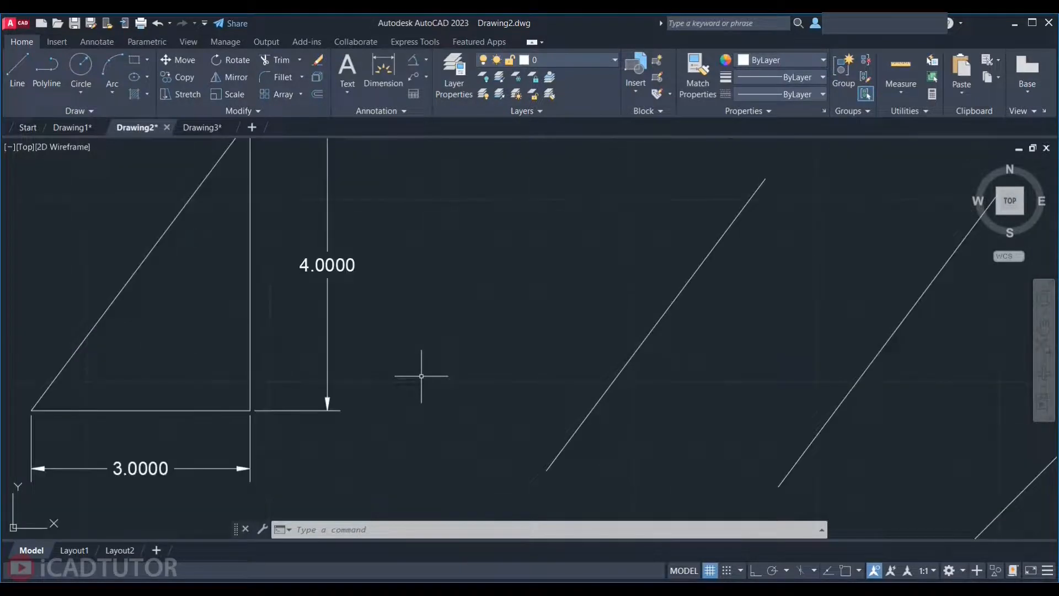
scroll(444, 372, down, 5)
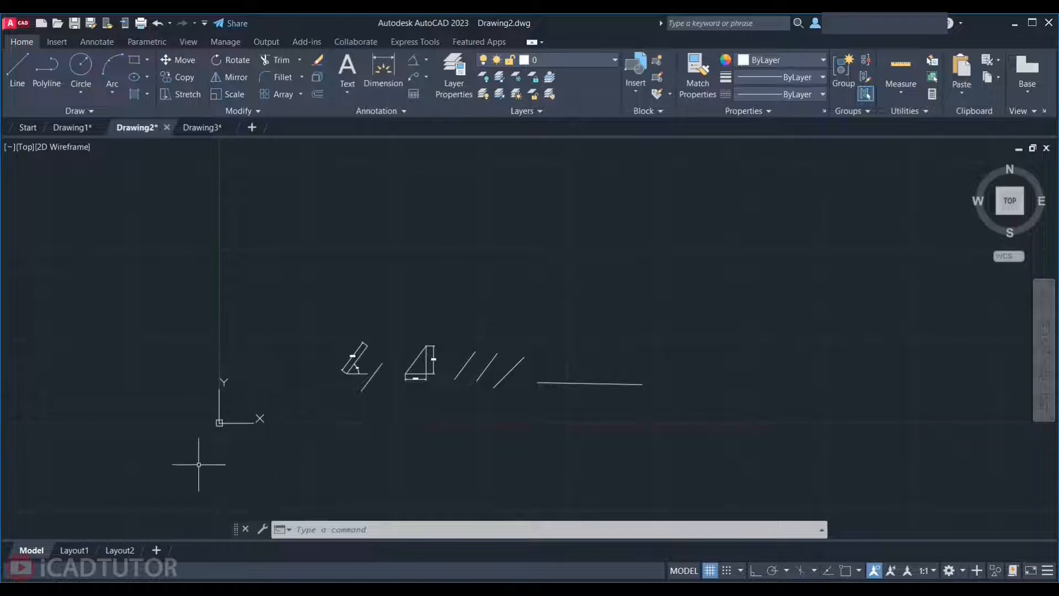
scroll(222, 422, up, 4)
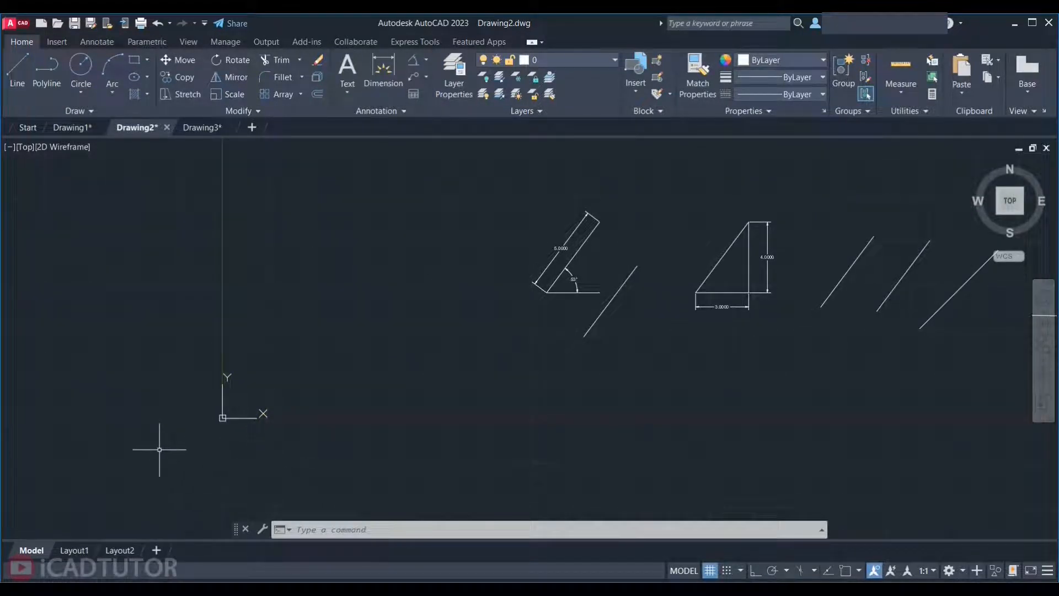
scroll(159, 440, up, 4)
scroll(320, 419, down, 1)
scroll(319, 314, down, 2)
scroll(303, 402, down, 2)
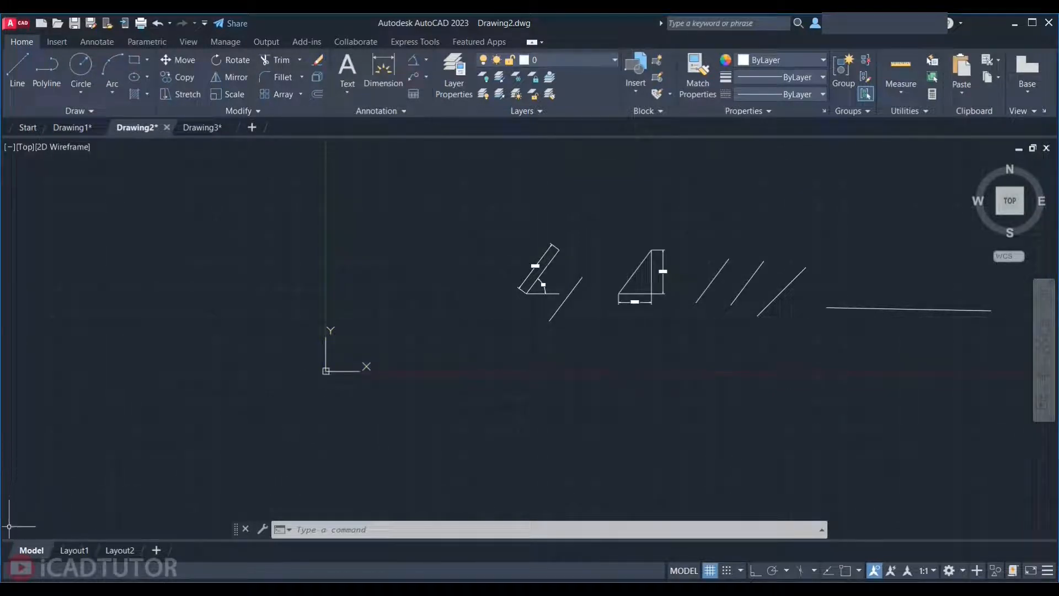
- Turn off the display of the UCS icon at the origin
right_click(324, 372)
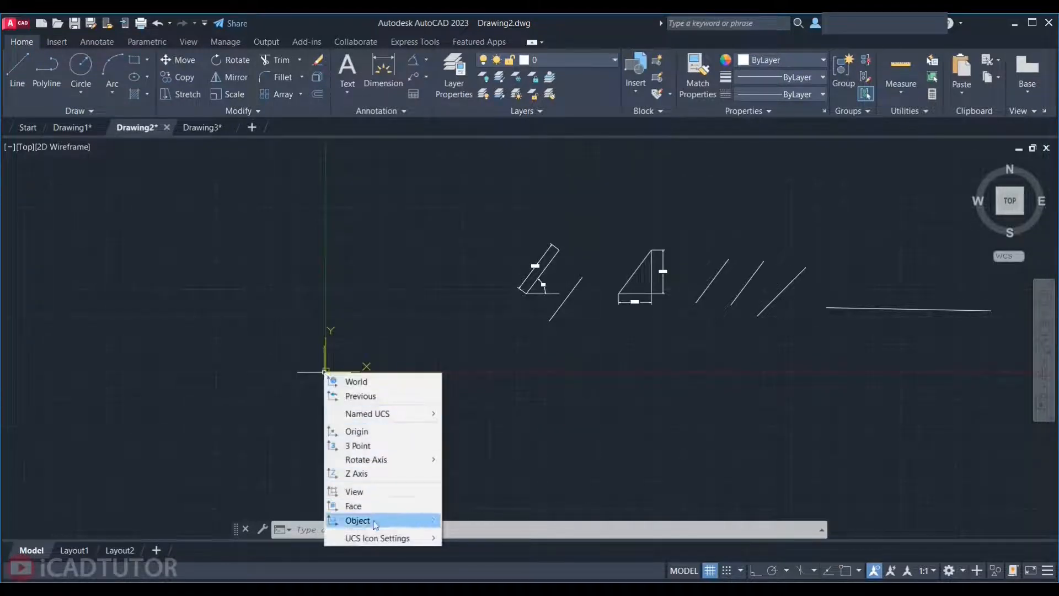
mouse_move(375, 544)
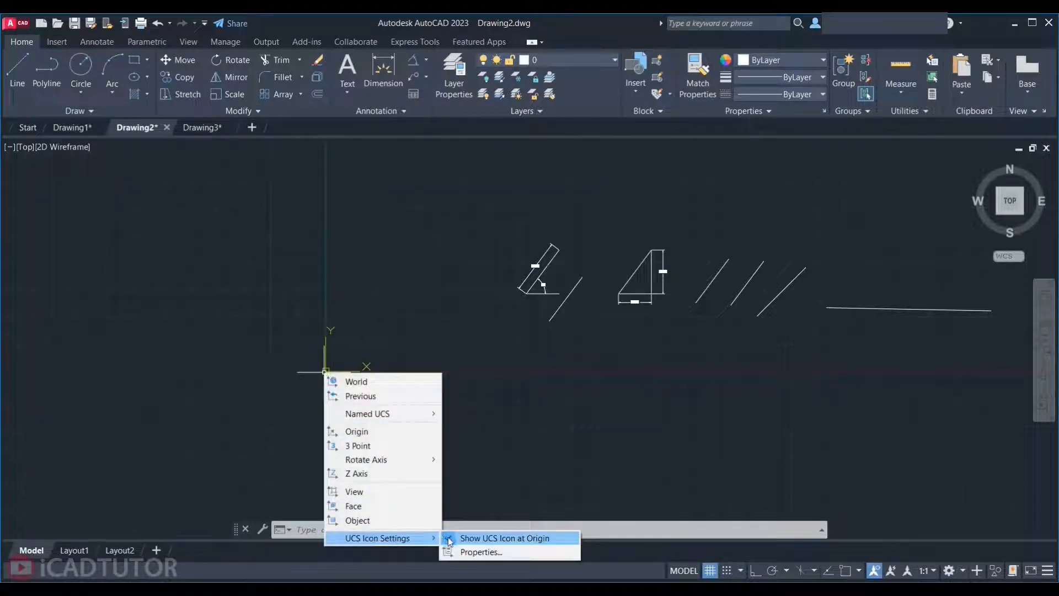
click(496, 538)
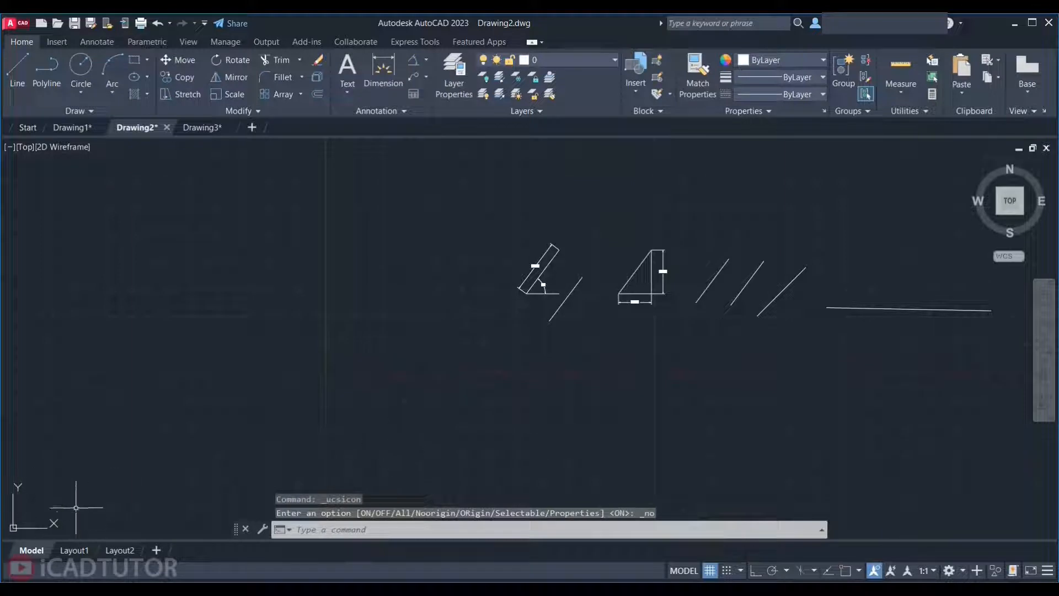
- Turn the display of the UCS icon at the origin back on
right_click(13, 528)
mouse_move(57, 521)
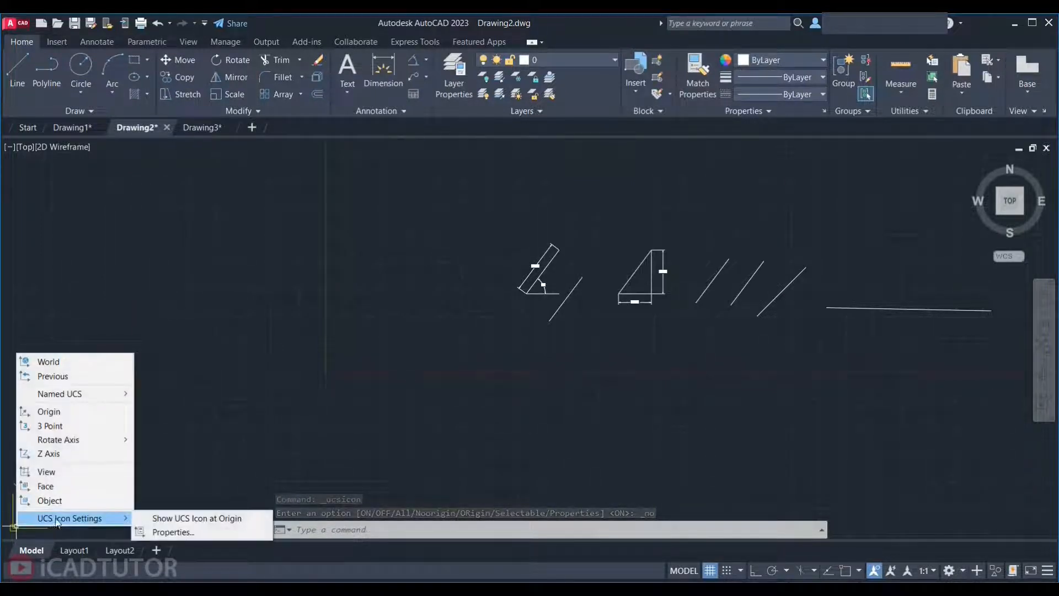
click(148, 519)
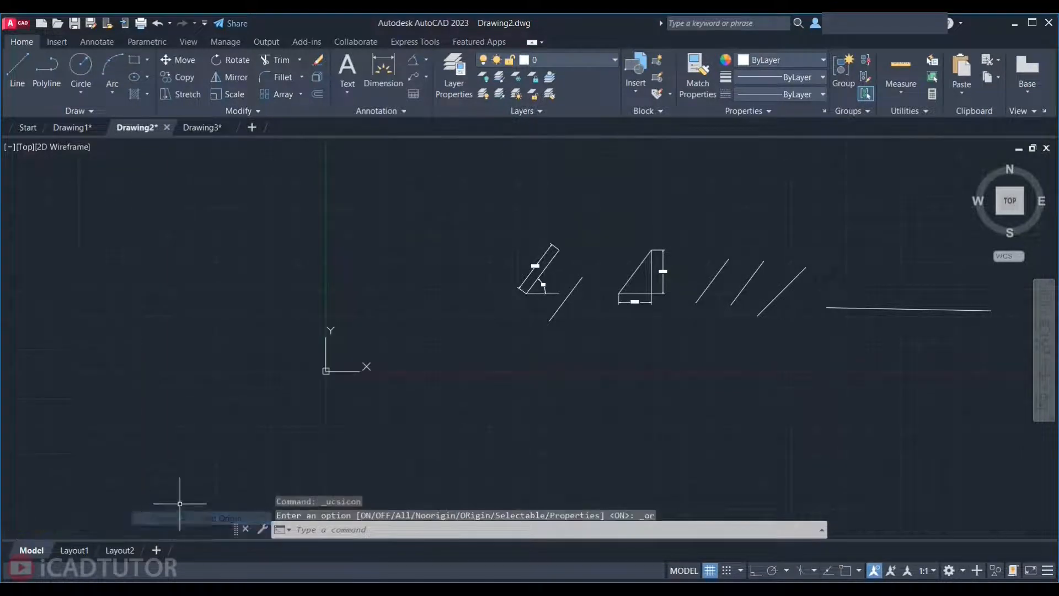
- In an empty area, draw a triangle with Line, its first side about 5 units at 25°, finishing with the Close option
mouse_move(721, 355)
middle_down()
mouse_move(651, 385)
mouse_move(449, 429)
mouse_move(355, 463)
mouse_move(355, 489)
middle_up()
scroll(600, 266, up, 5)
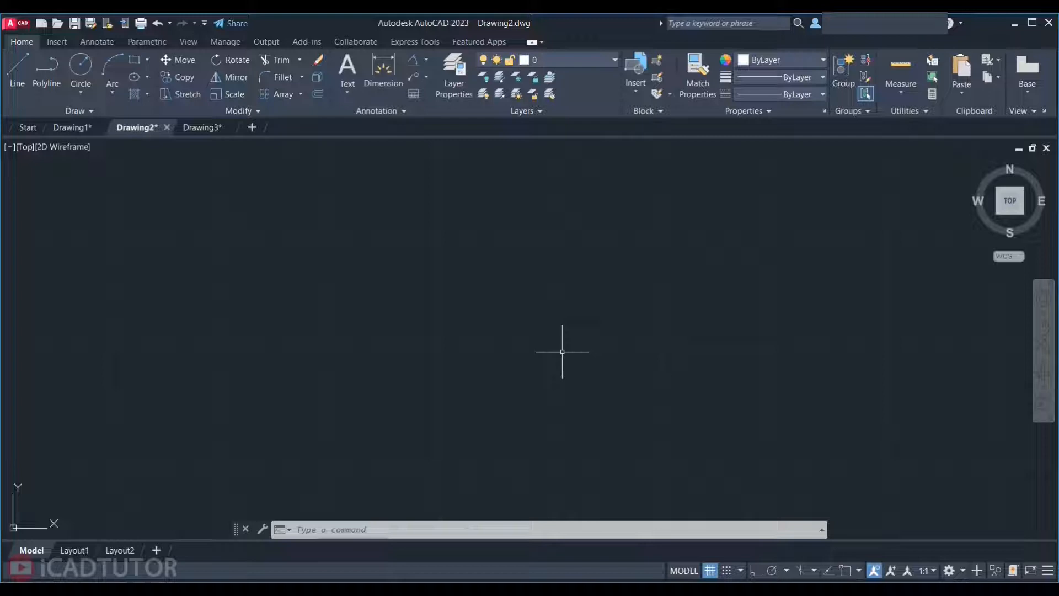
text(l)
key(Return)
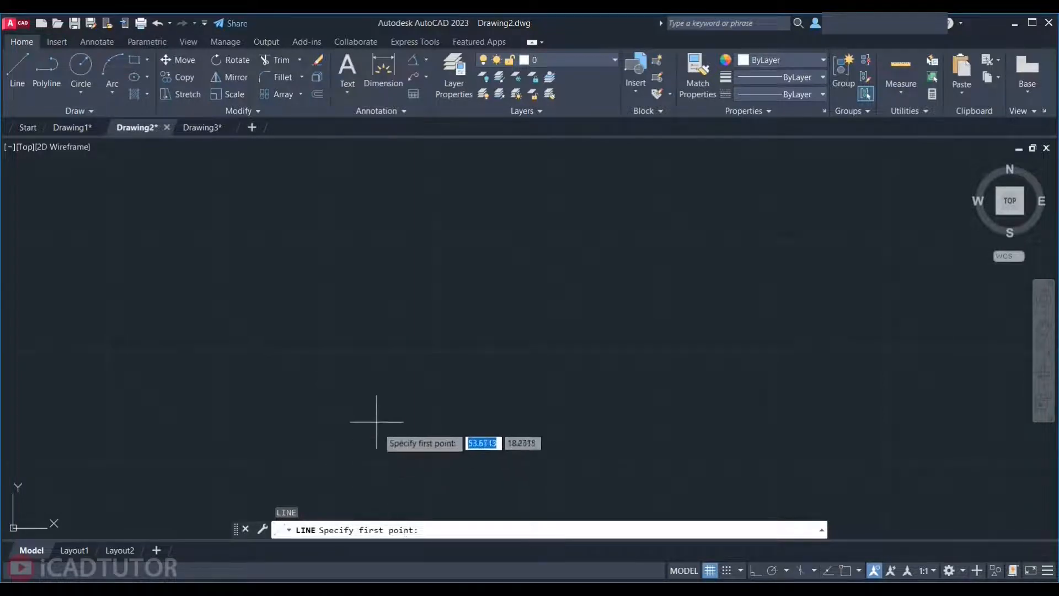
click(355, 365)
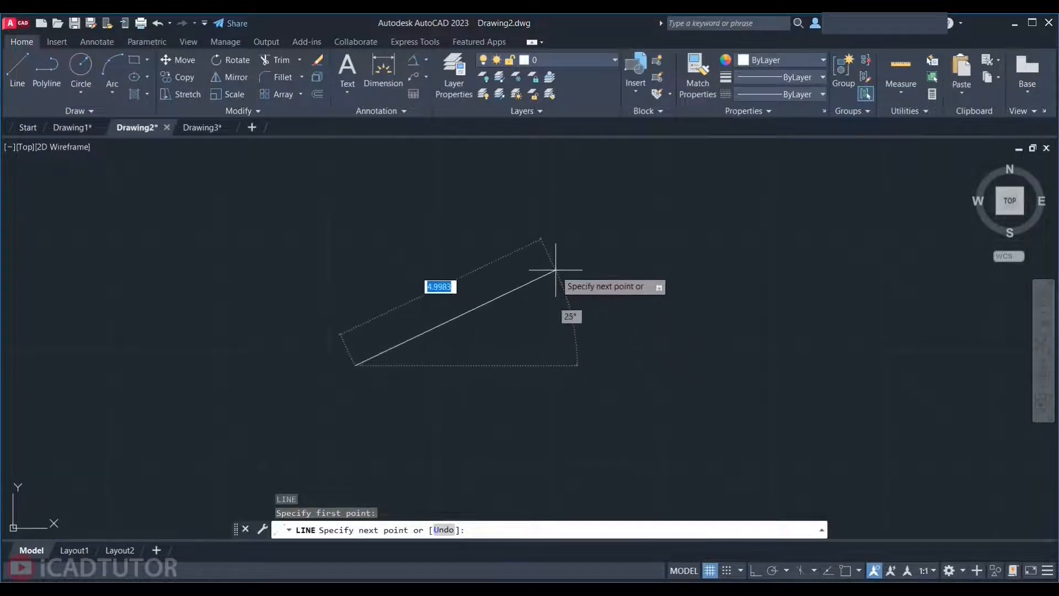
click(556, 270)
click(771, 342)
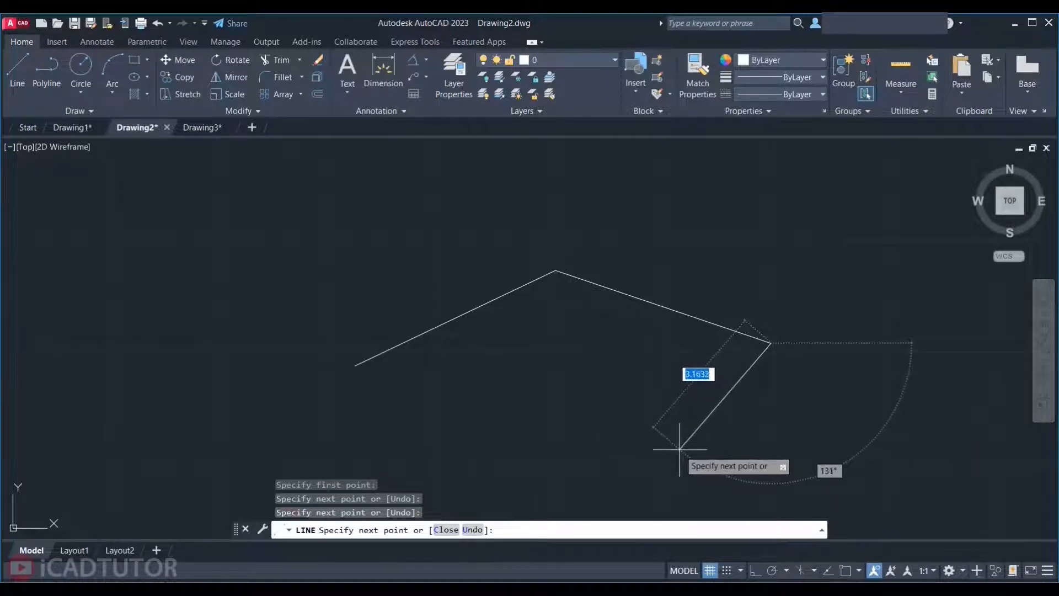
text(c)
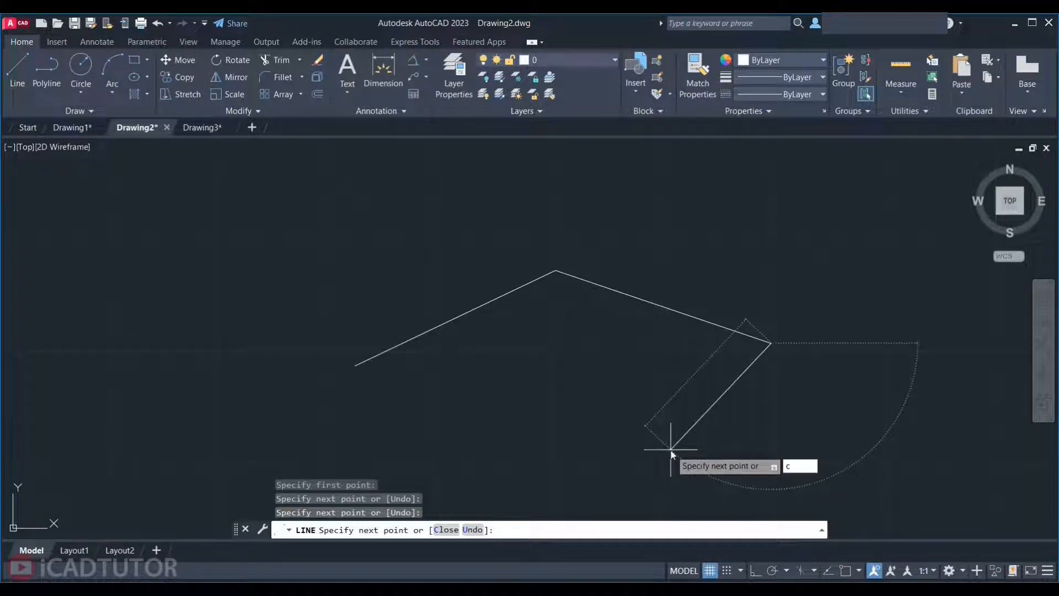
key(Return)
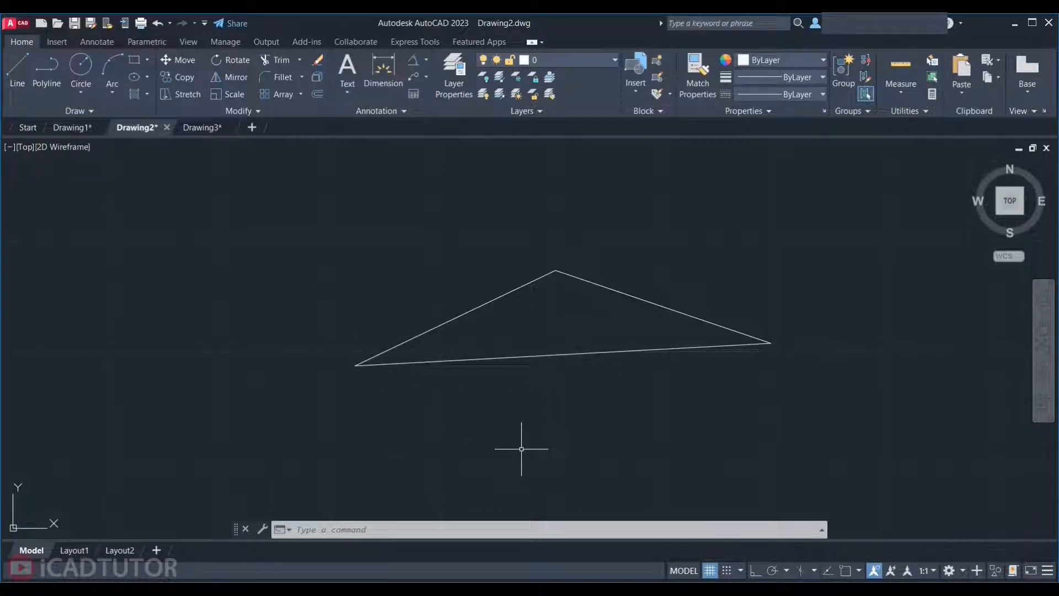
- Draw two connected lines below the triangle, about 4.4 units rising at 22° and about 5.4 units descending at 13°
text(l)
key(Return)
click(436, 465)
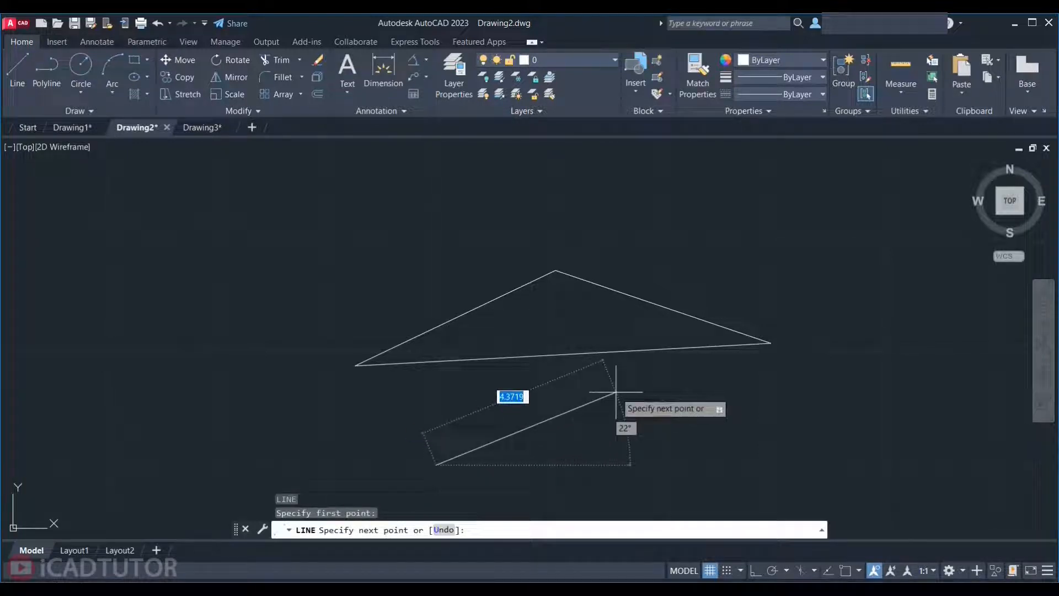
click(615, 393)
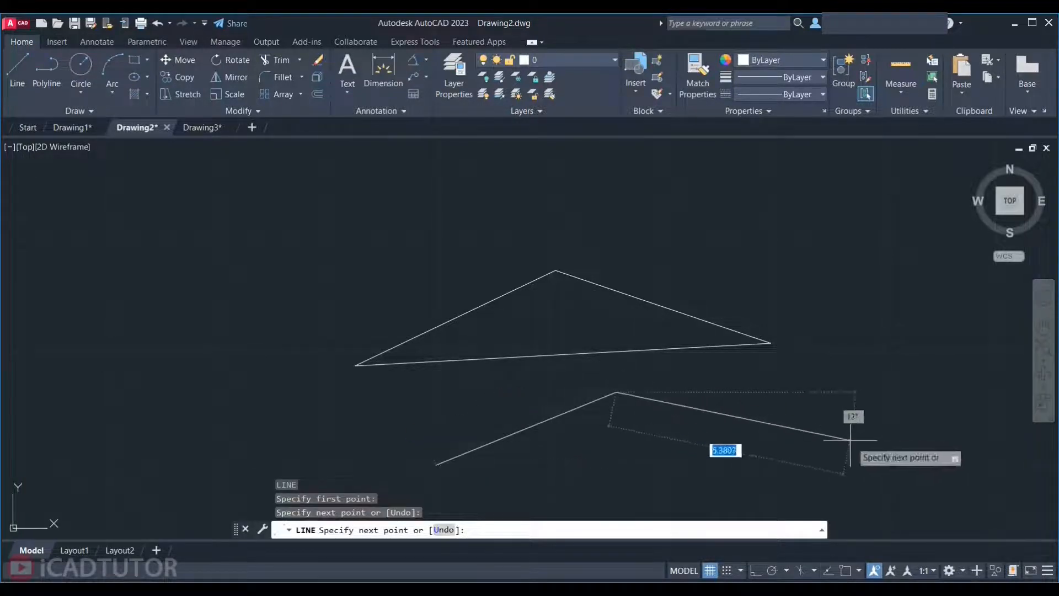
click(854, 441)
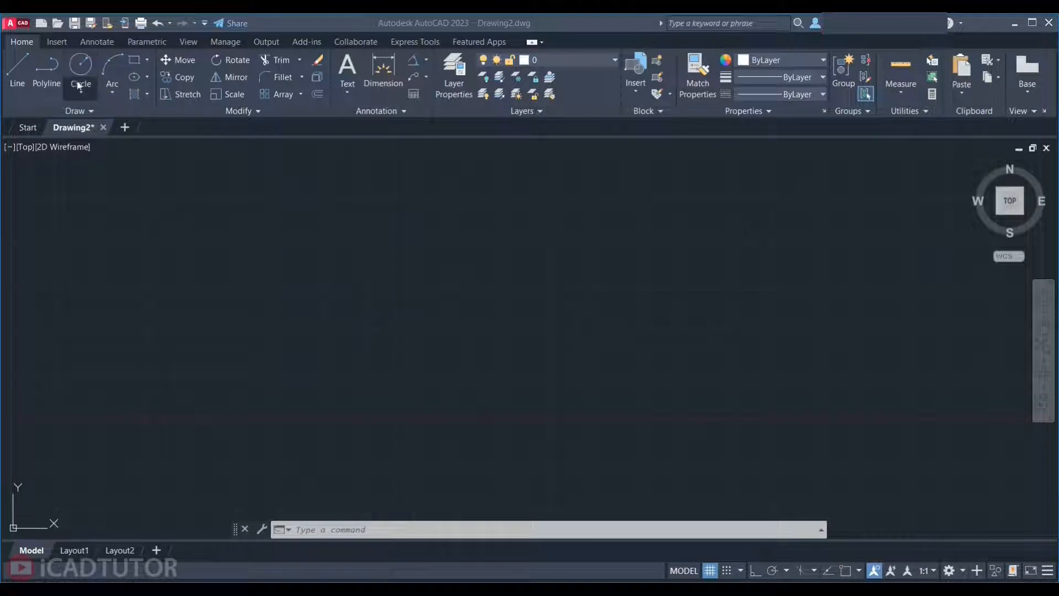
- Draw a circle with a radius of 15 in the empty drawing area
click(449, 321)
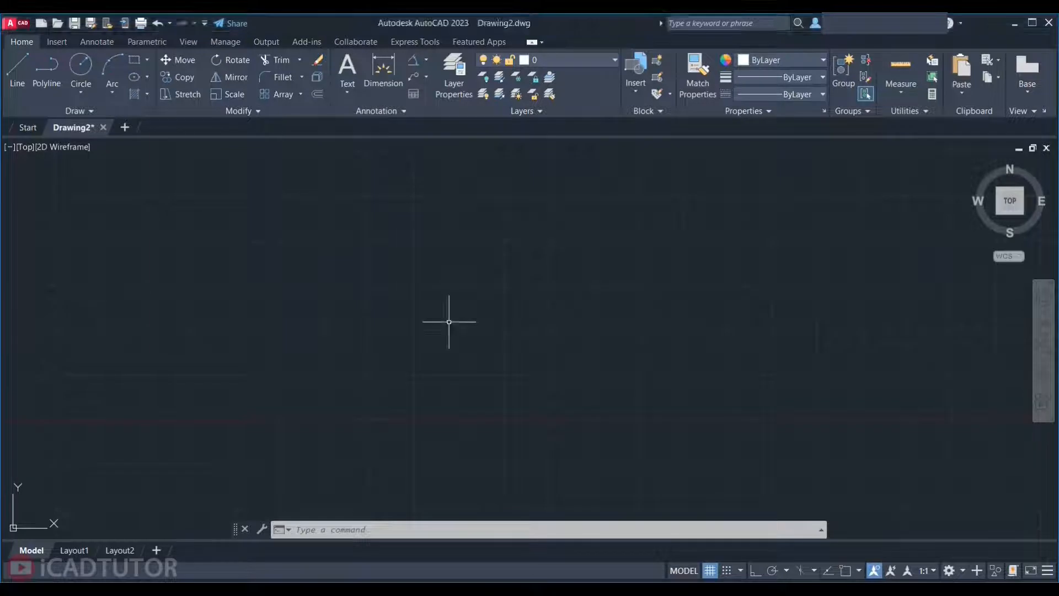
text(c)
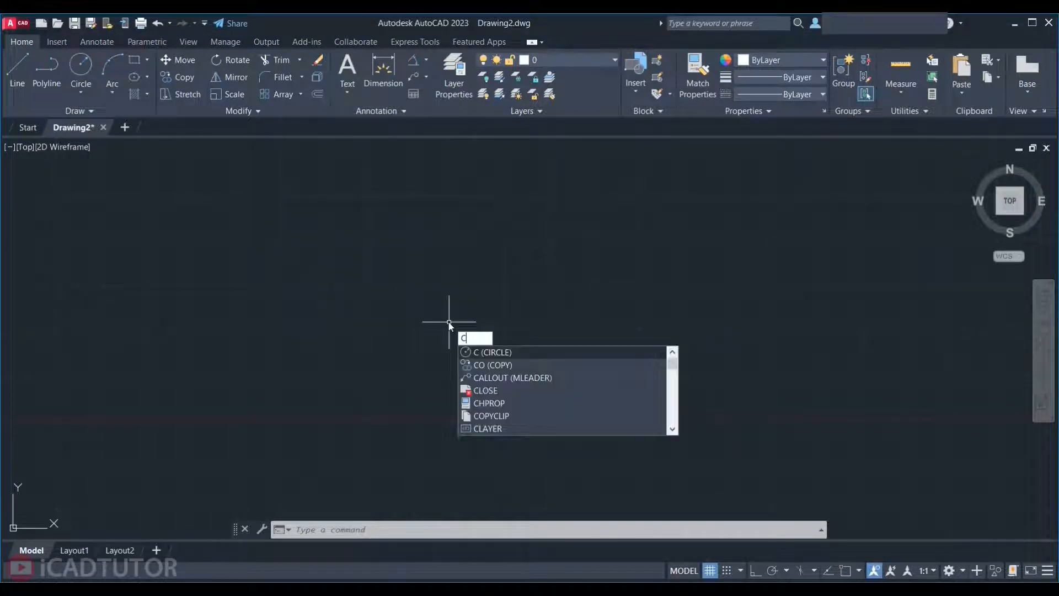
key(Return)
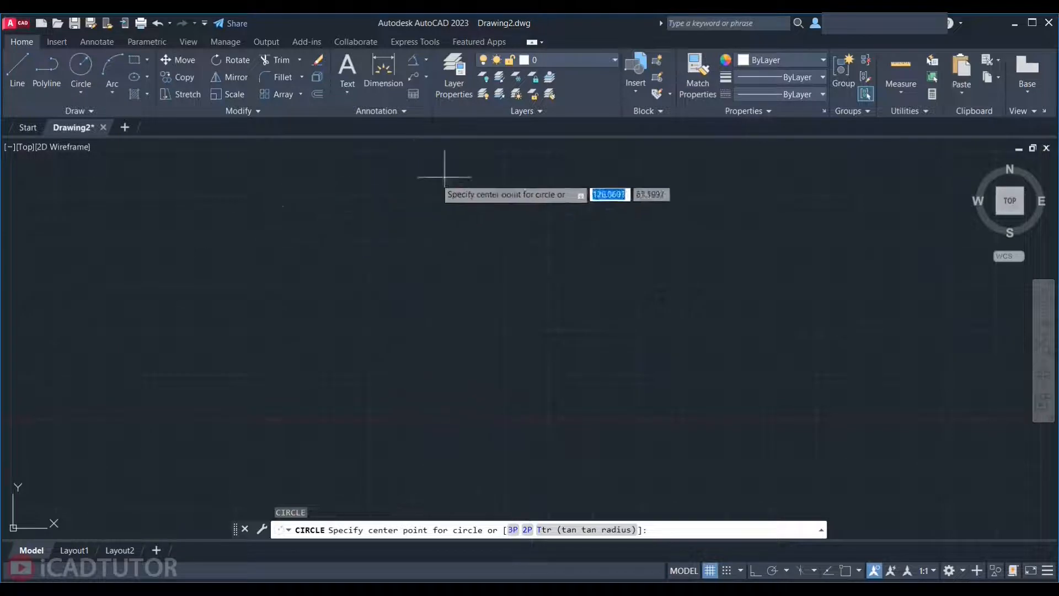
click(466, 314)
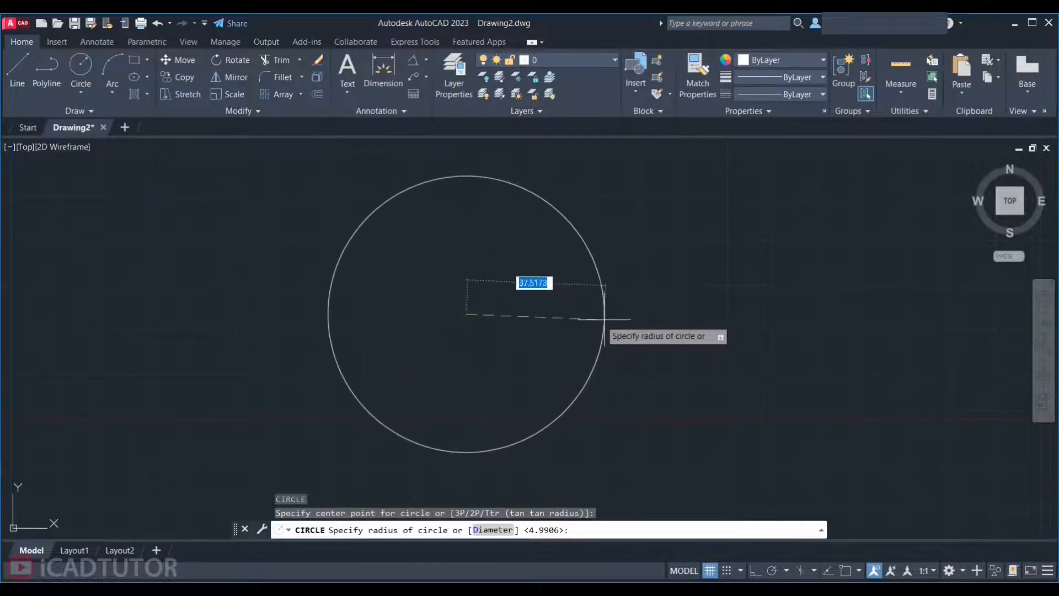
text(15)
key(Return)
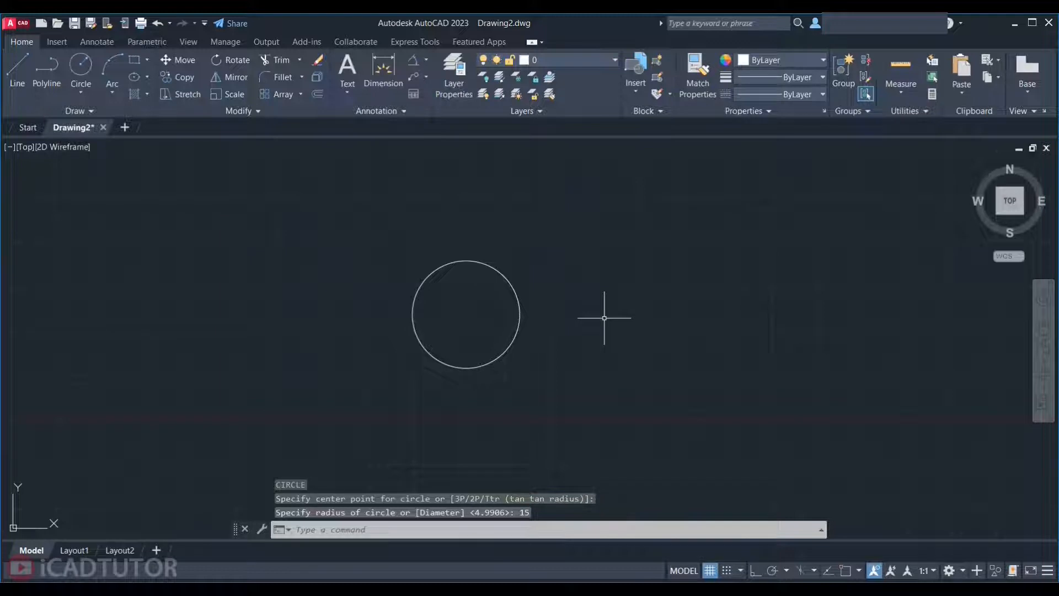
- Draw a second circle east of the first one, using the Diameter option with a value of 50
key(Return)
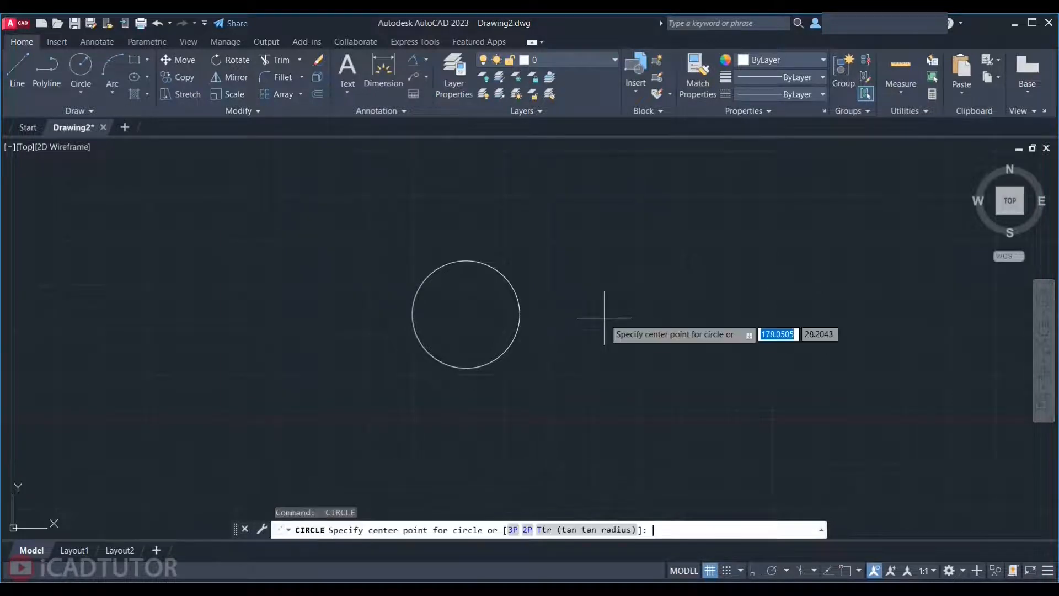
click(656, 317)
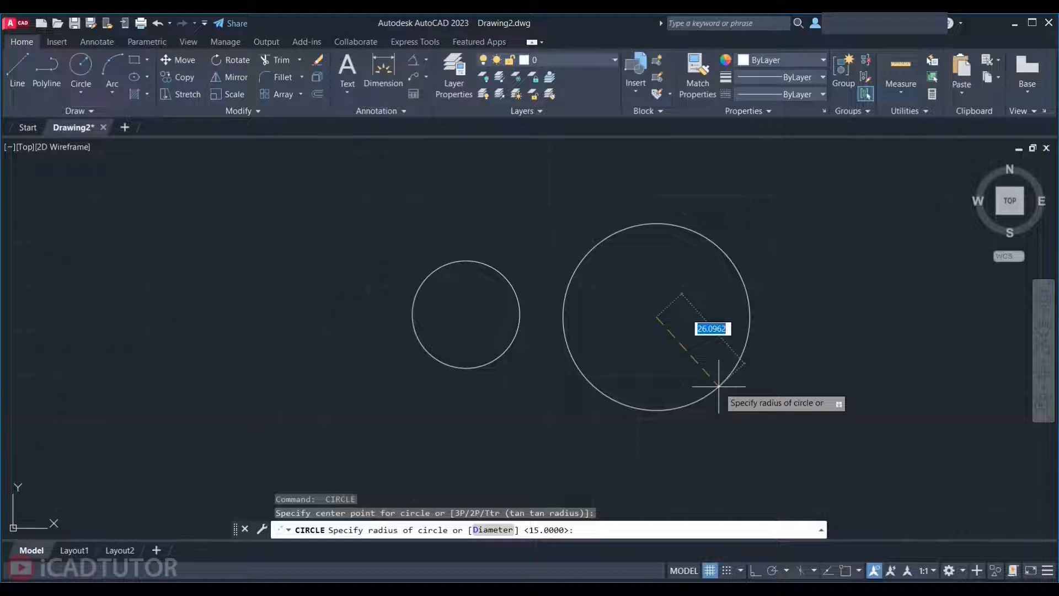
text(d)
key(Return)
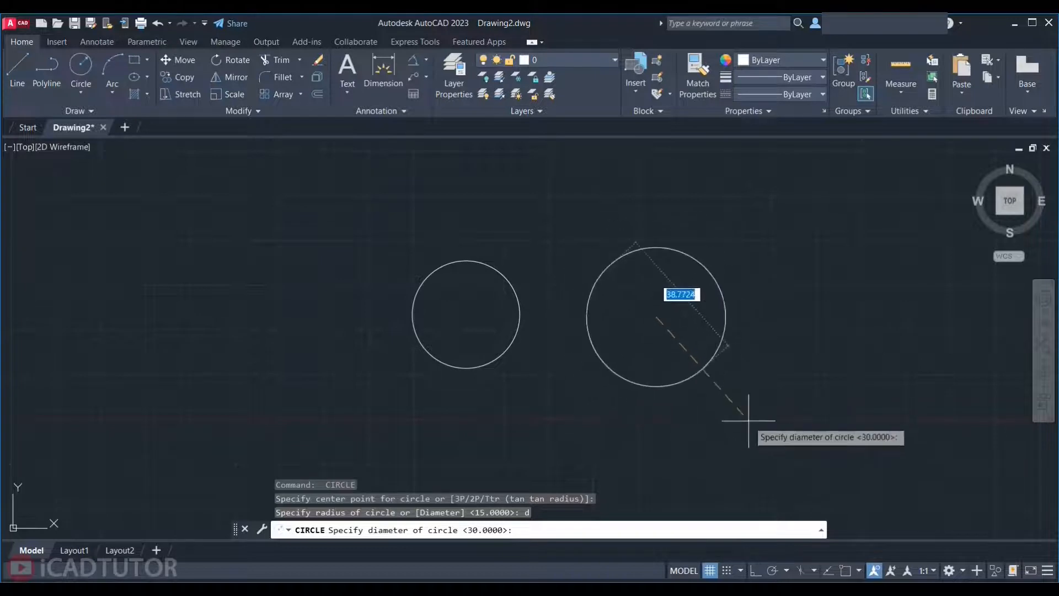
text(50)
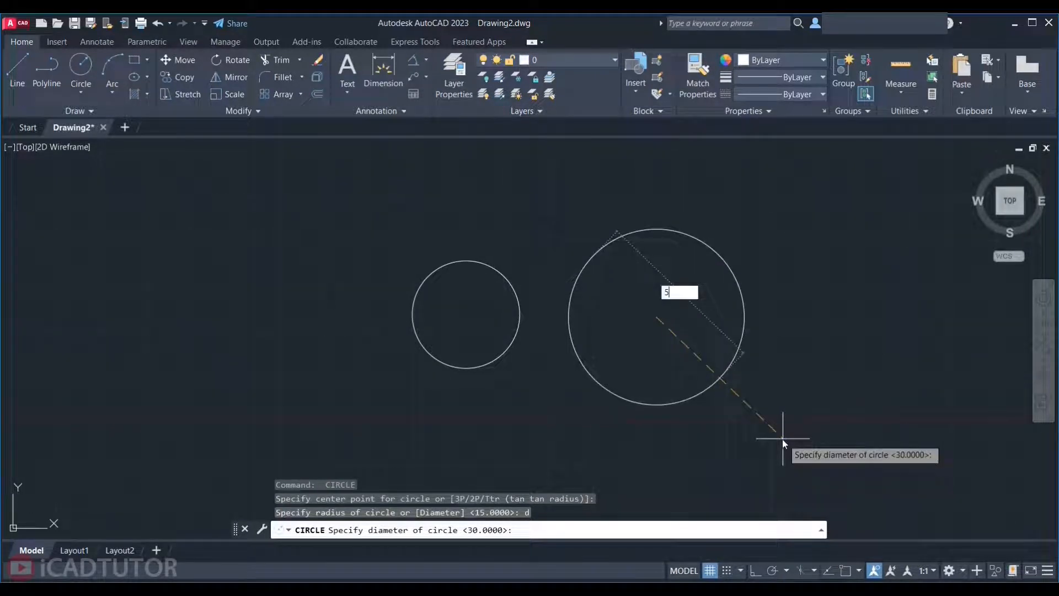
key(Return)
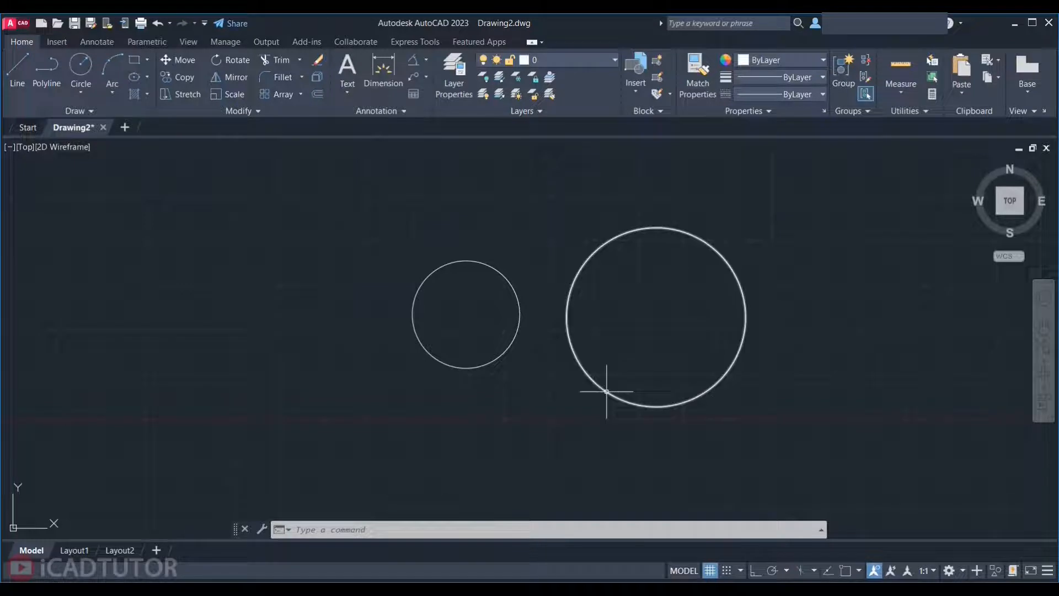
- Draw a two-point (2P) circle between the lower ends of the two separate slanted lines in the lower row
text(c)
key(Return)
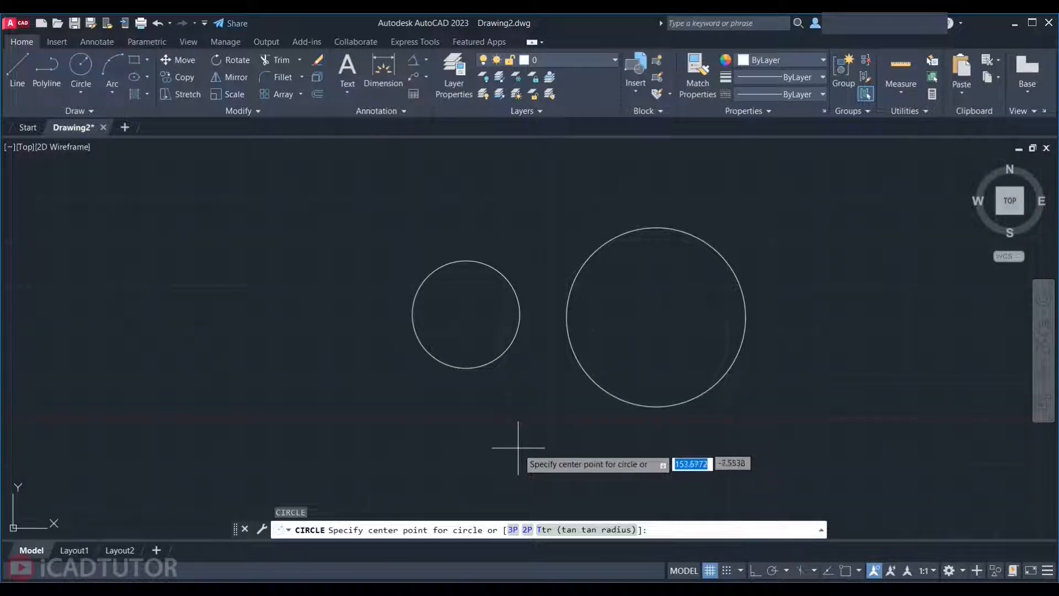
mouse_move(899, 413)
middle_down()
mouse_move(422, 425)
mouse_move(47, 395)
middle_up()
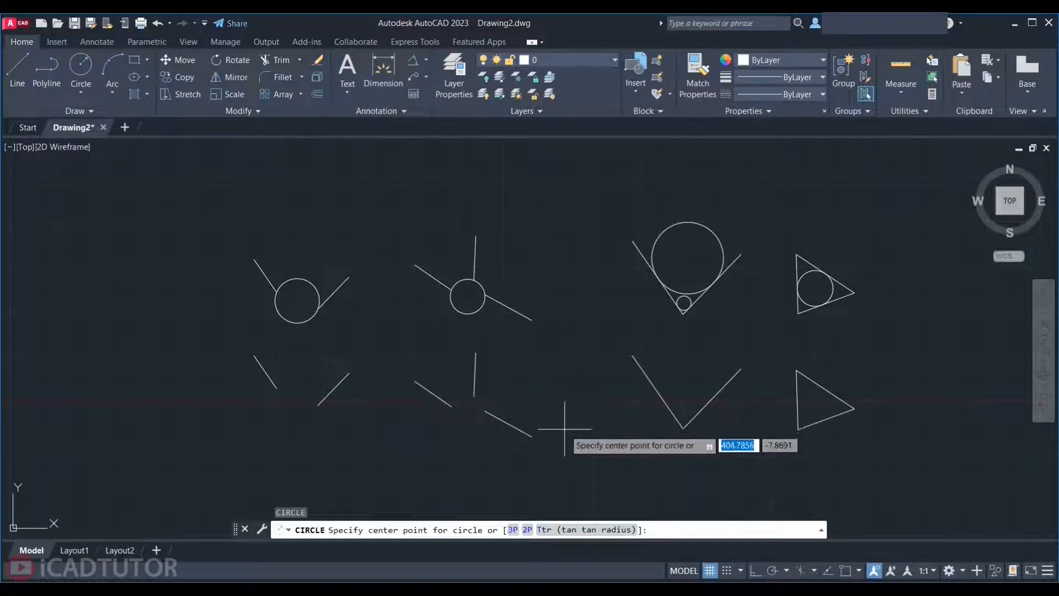
scroll(330, 412, up, 2)
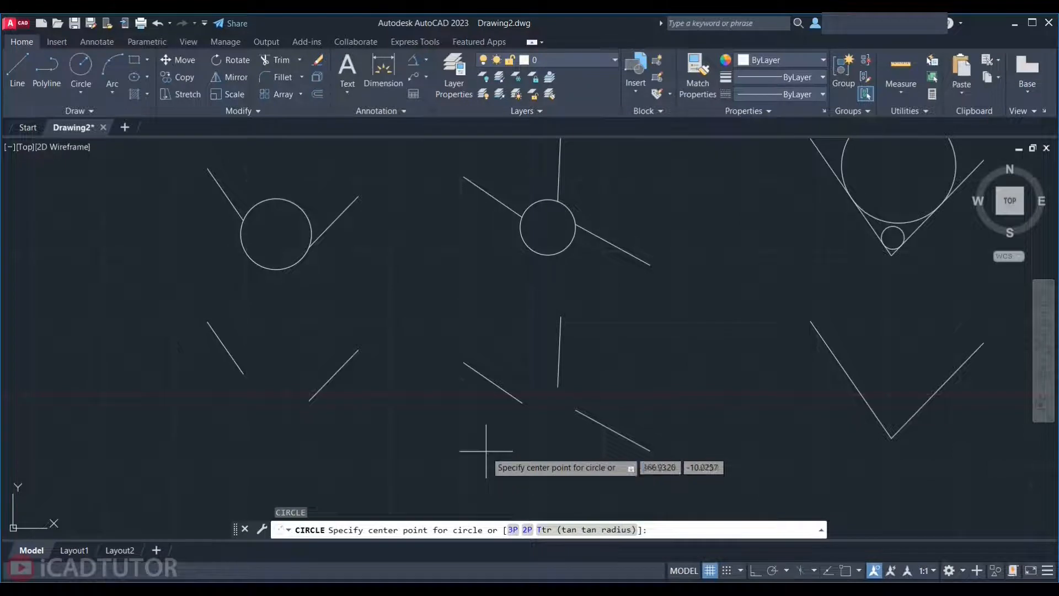
key(Escape)
text(c)
key(Return)
text(2p)
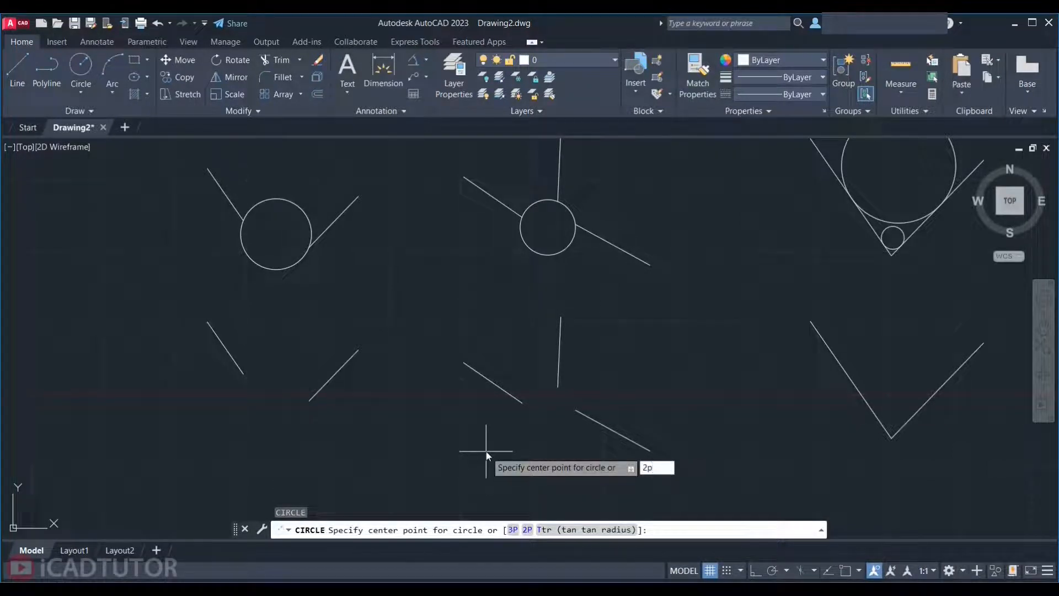
key(Return)
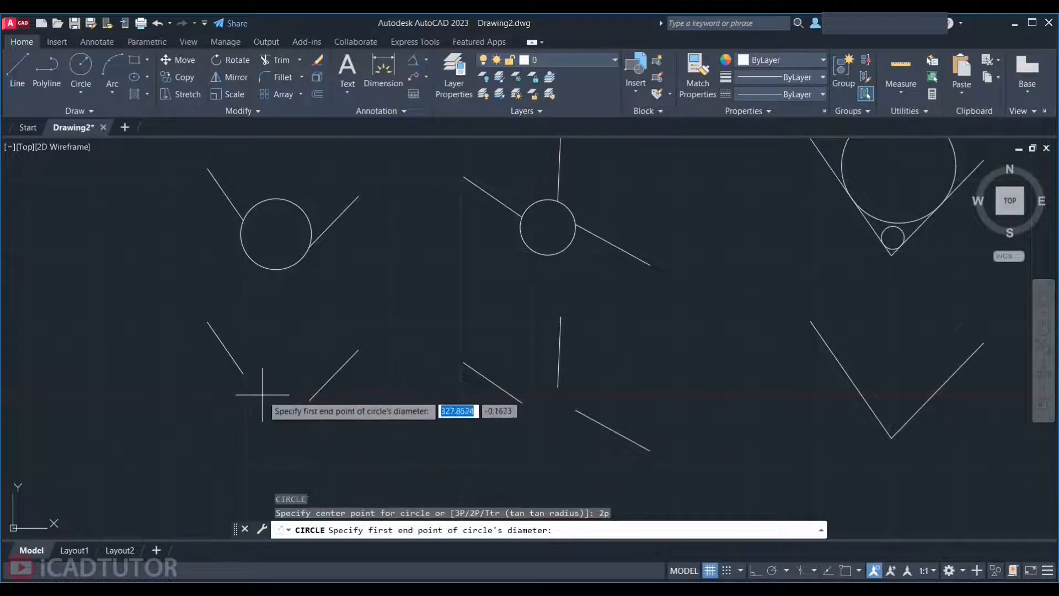
click(242, 374)
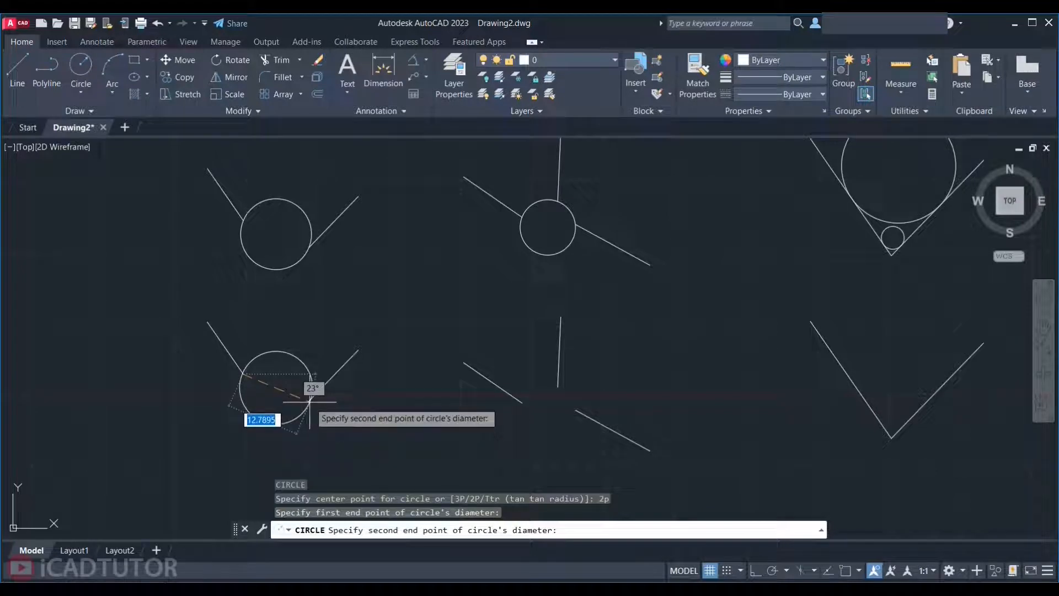
click(310, 402)
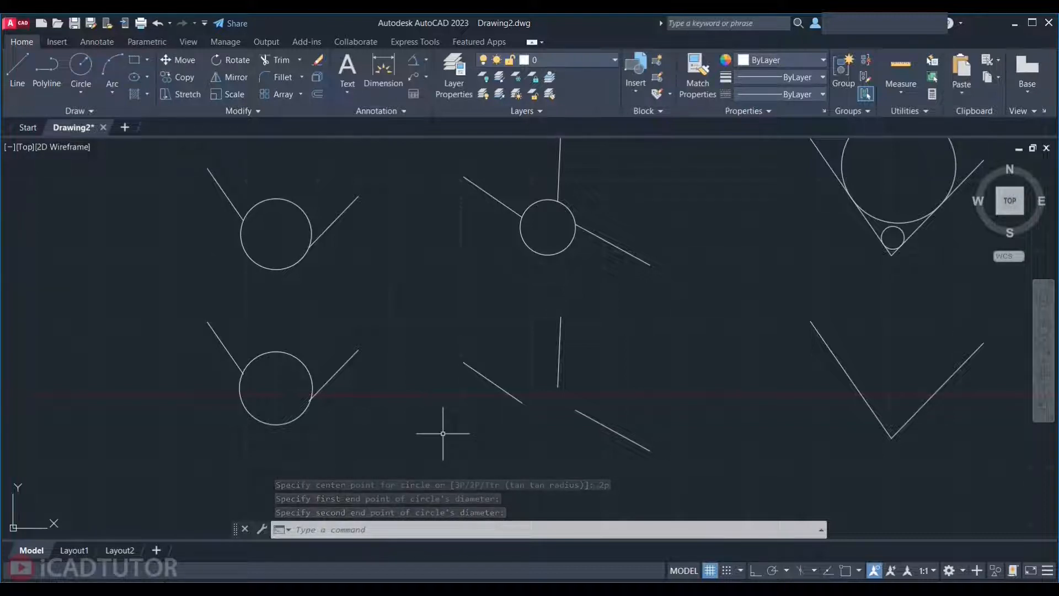
- Draw a three-point (3P) circle through the inner ends of the three separate lines in the lower row
key(Return)
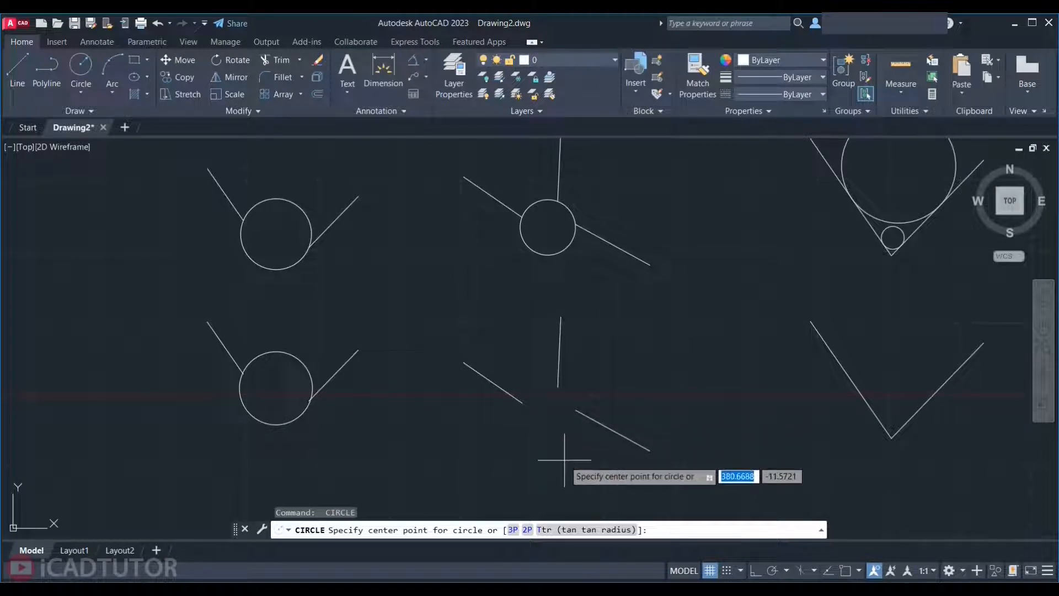
text(3p)
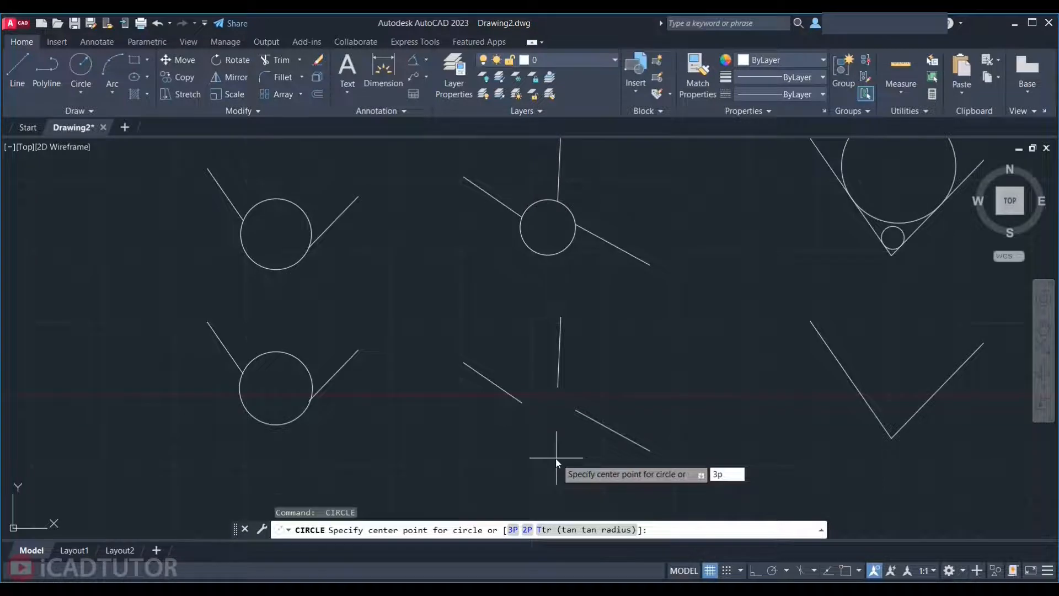
key(Return)
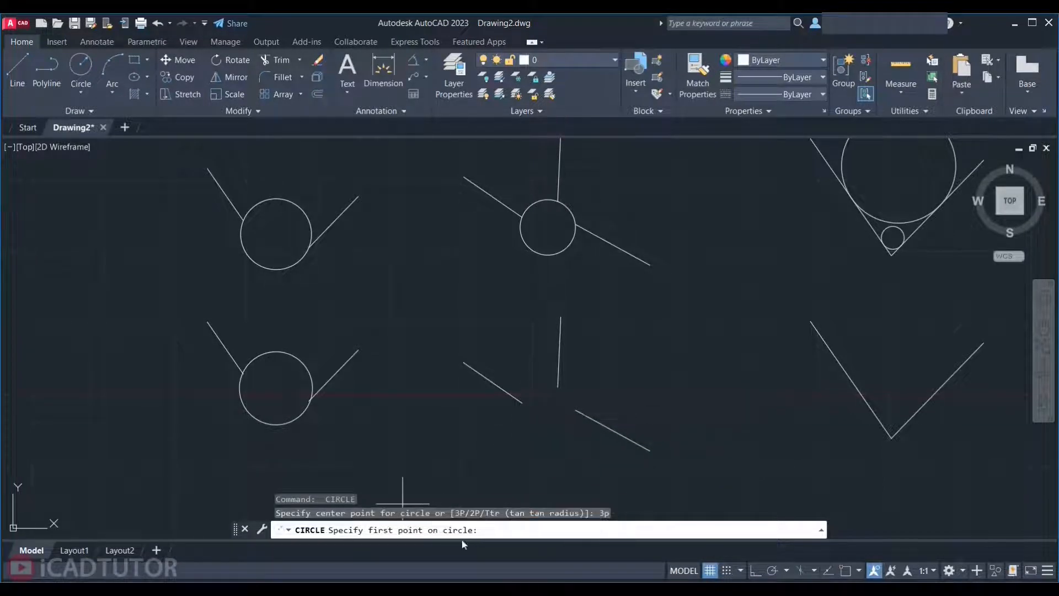
click(523, 403)
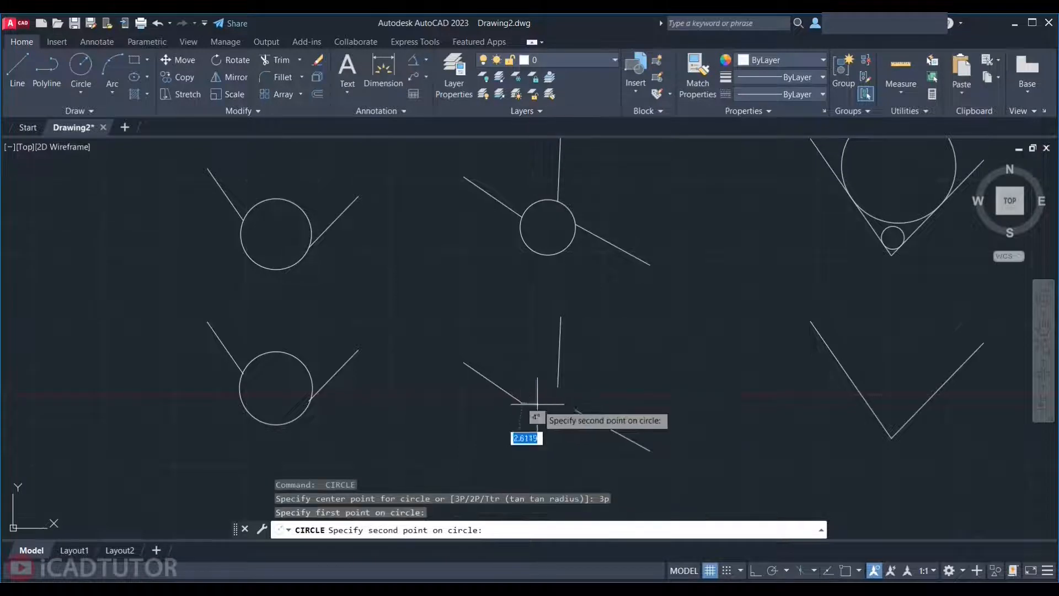
click(577, 411)
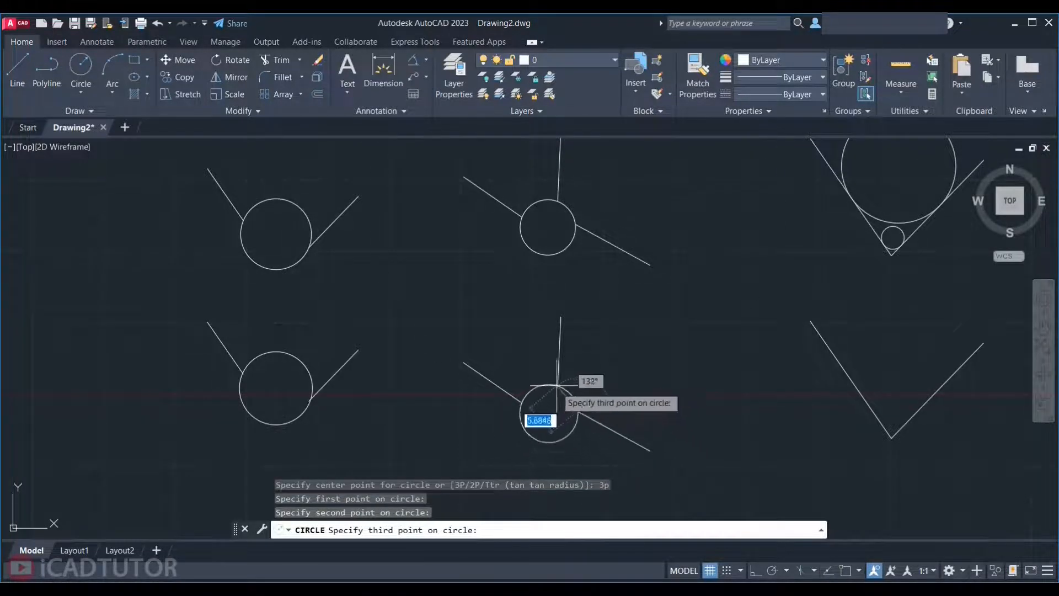
click(559, 384)
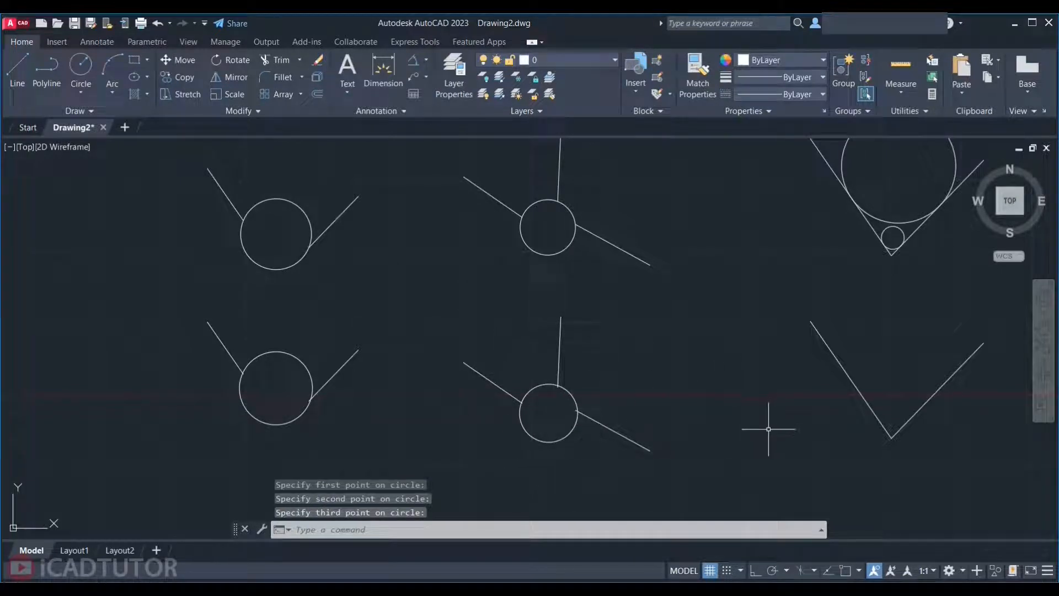
- Draw a circle of radius 8 tangent to both lines of the empty lower V shape, using the Ttr (tan tan radius) option
middle_drag(766, 429, 335, 441)
text(c)
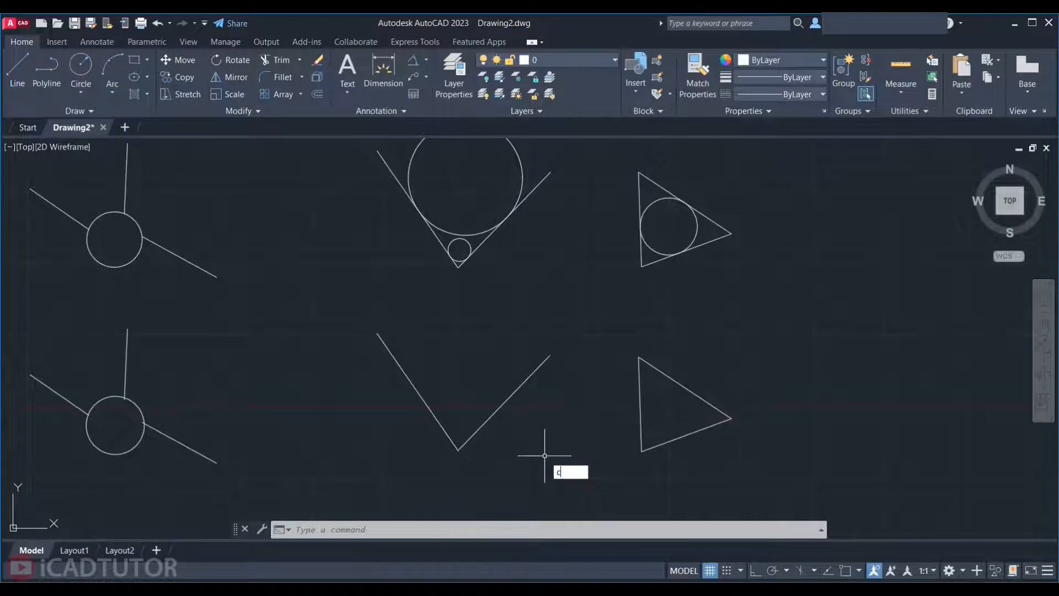
key(Return)
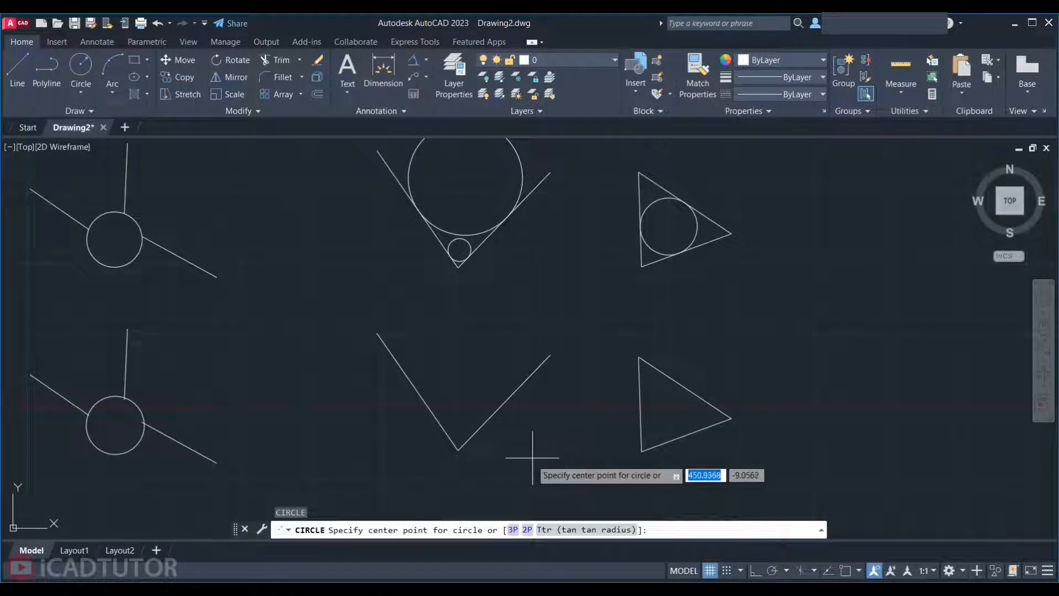
middle_drag(477, 320, 487, 372)
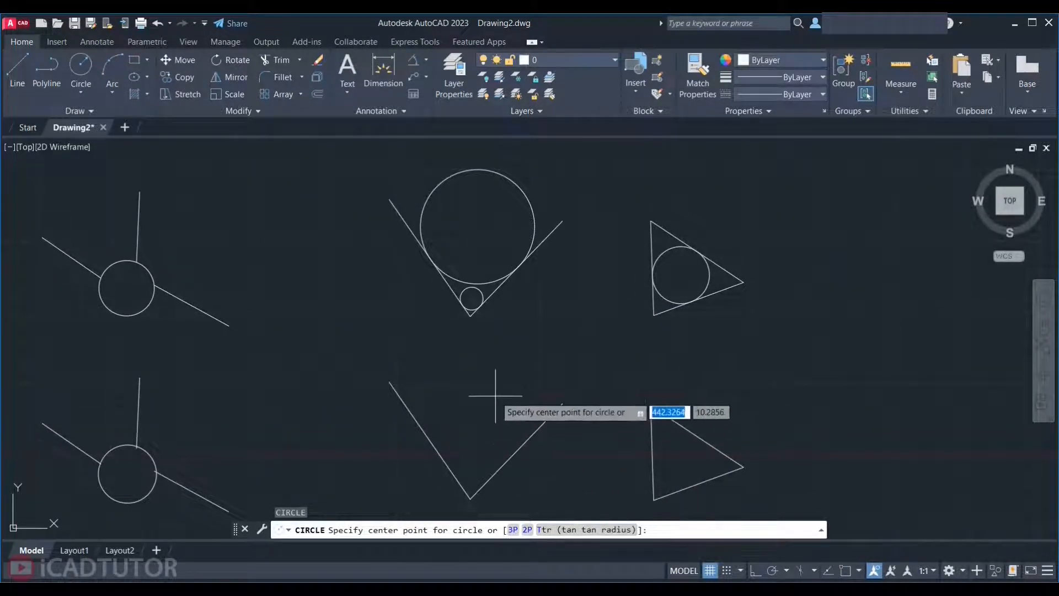
text(t)
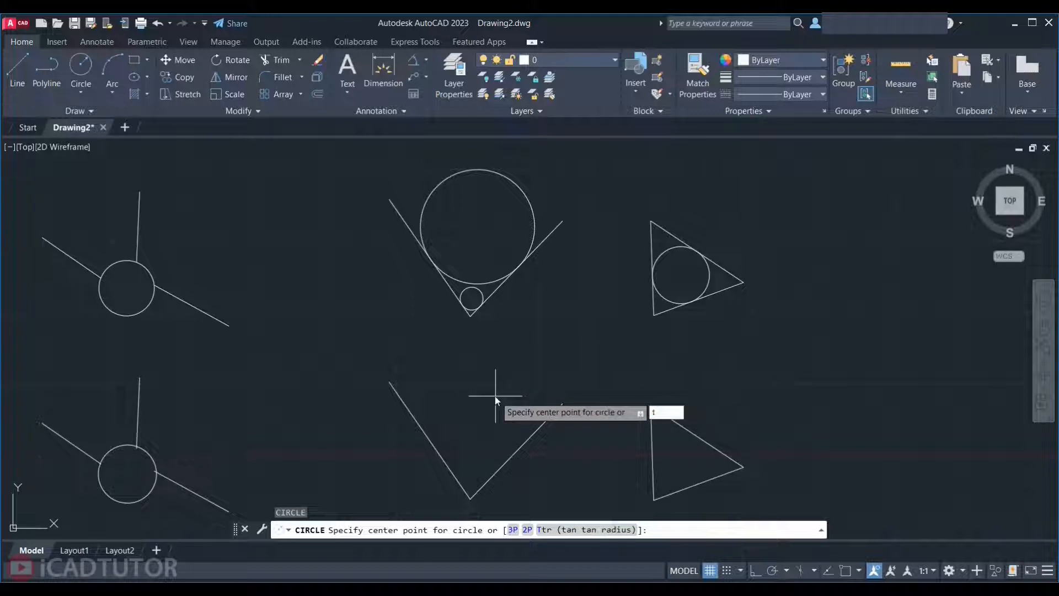
key(Return)
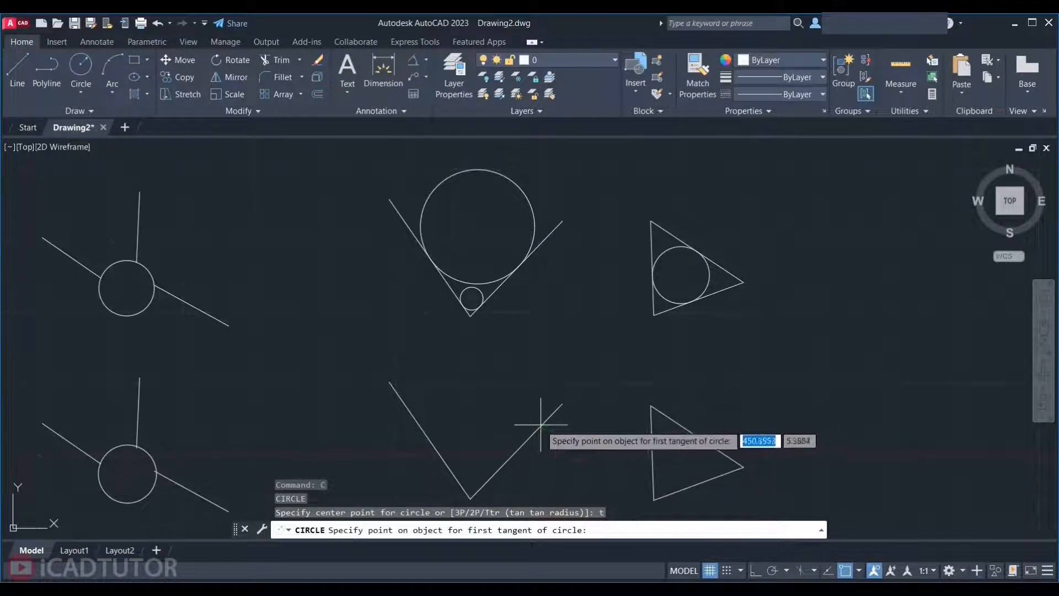
click(522, 444)
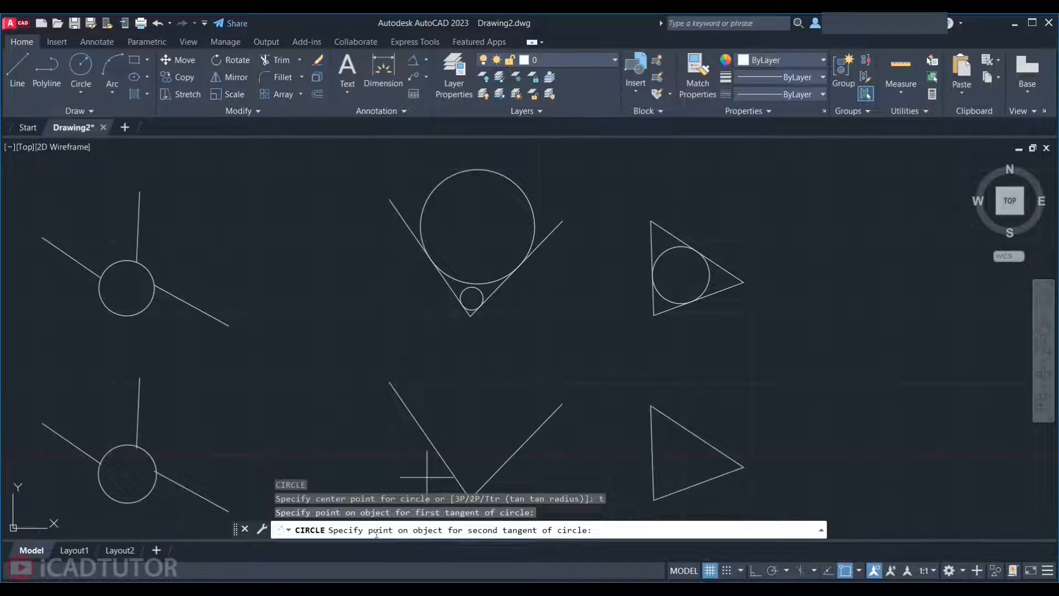
click(440, 449)
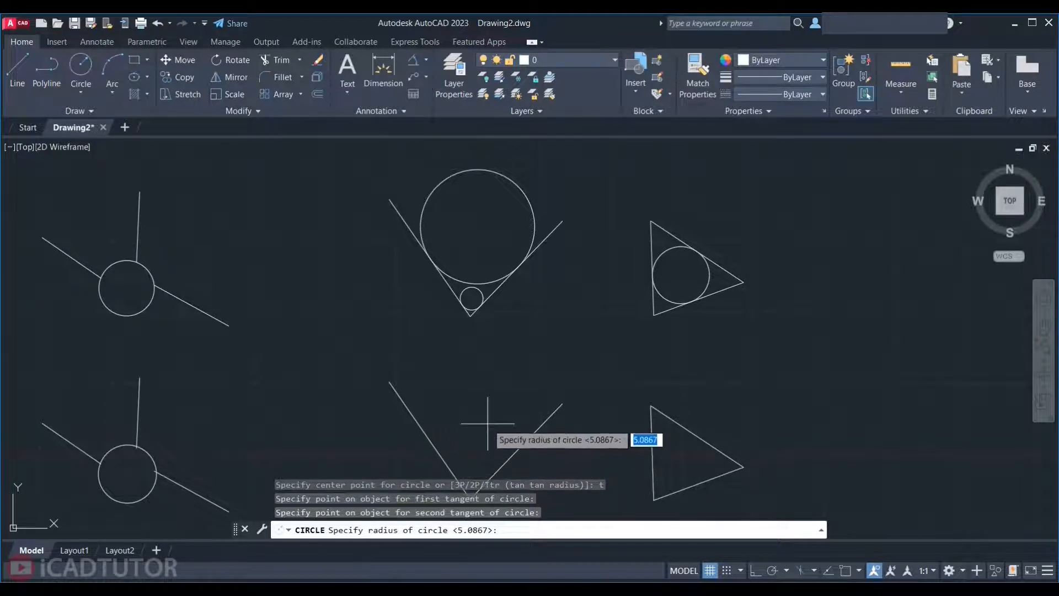
text(8)
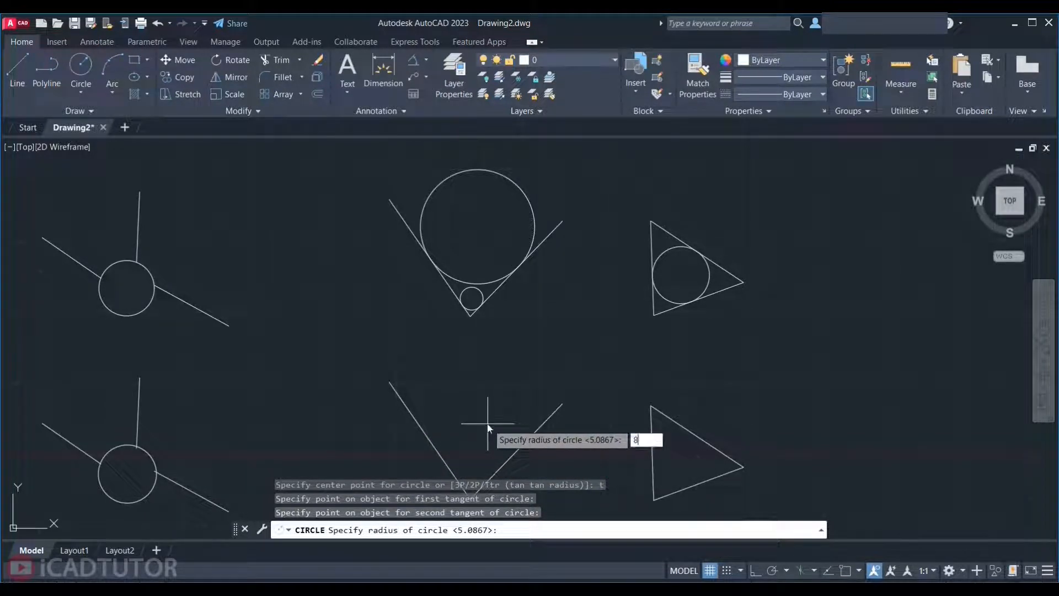
key(Return)
middle_drag(488, 429, 501, 374)
scroll(481, 454, up, 2)
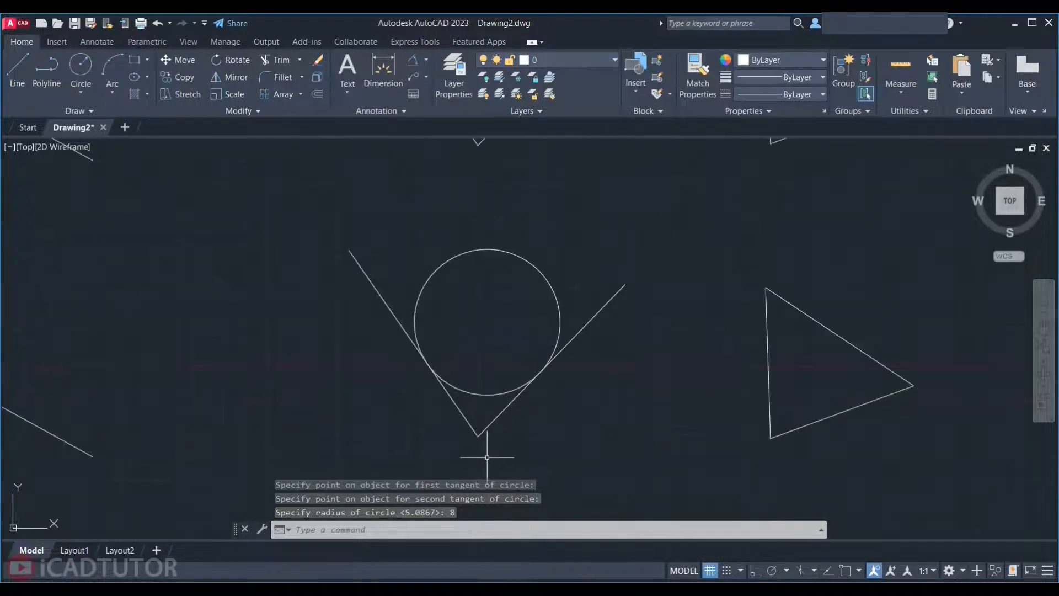
- Add a smaller Ttr circle of radius 1 tangent to both lines near the vertex of the same lower V
key(Return)
text(t)
key(Return)
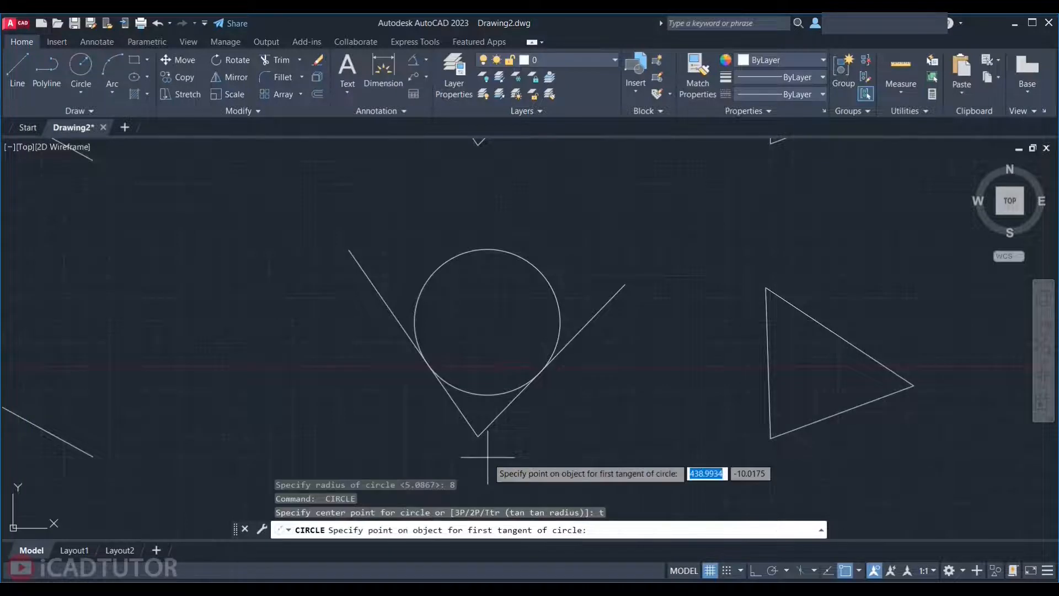
click(494, 420)
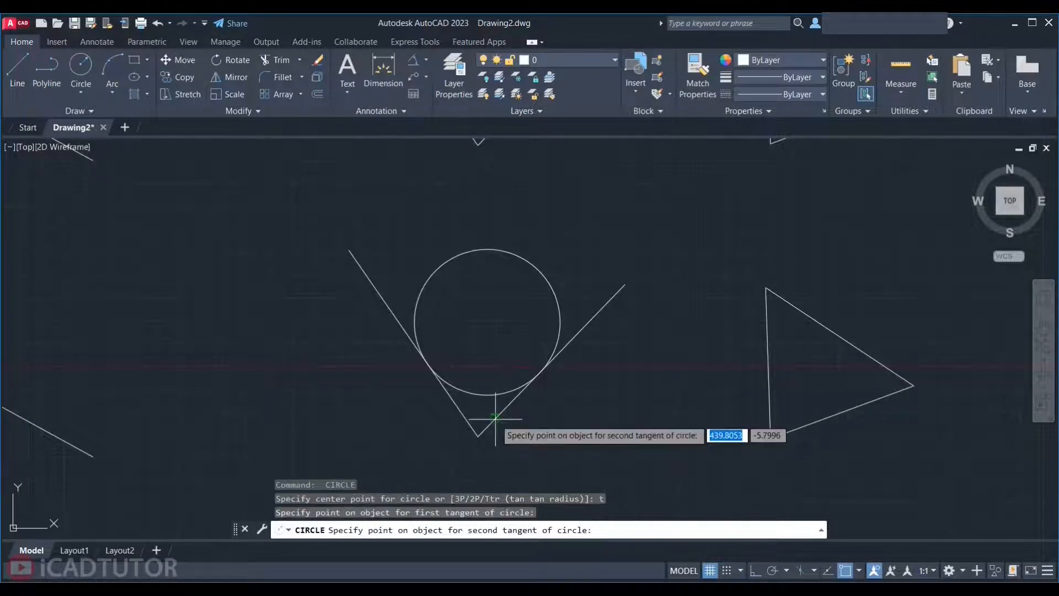
click(466, 420)
text(1)
key(Return)
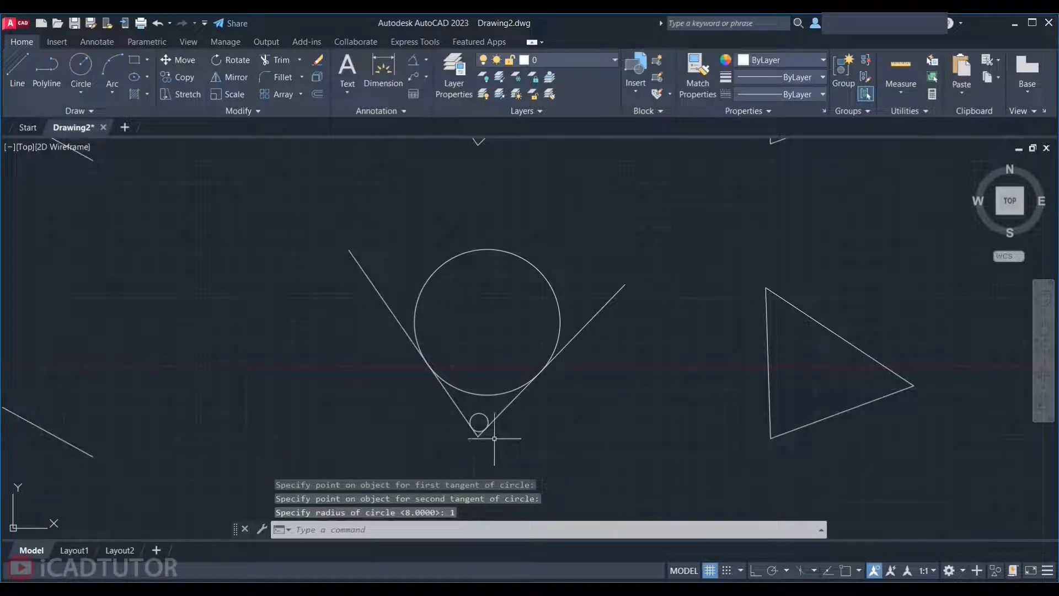
scroll(239, 415, down, 2)
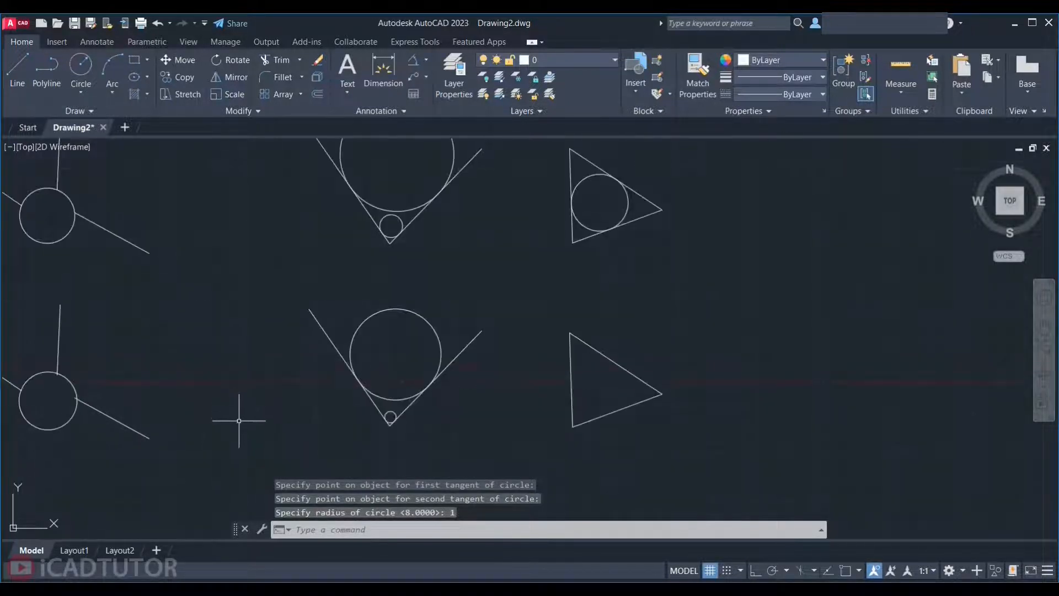
middle_drag(353, 396, 367, 459)
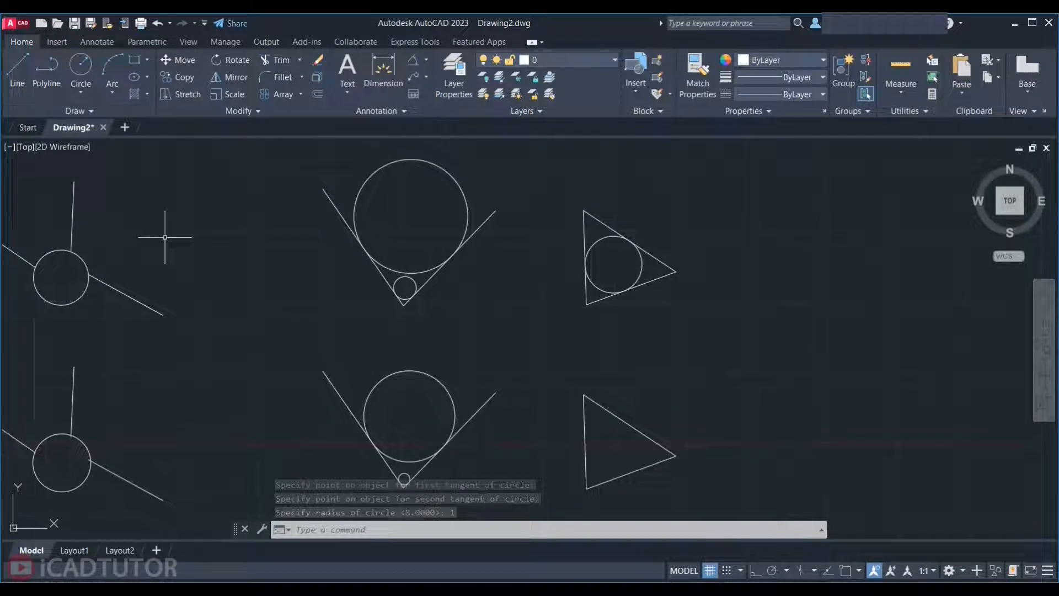
- Draw a Tan, Tan, Tan circle touching all three sides of the lower triangle
click(81, 91)
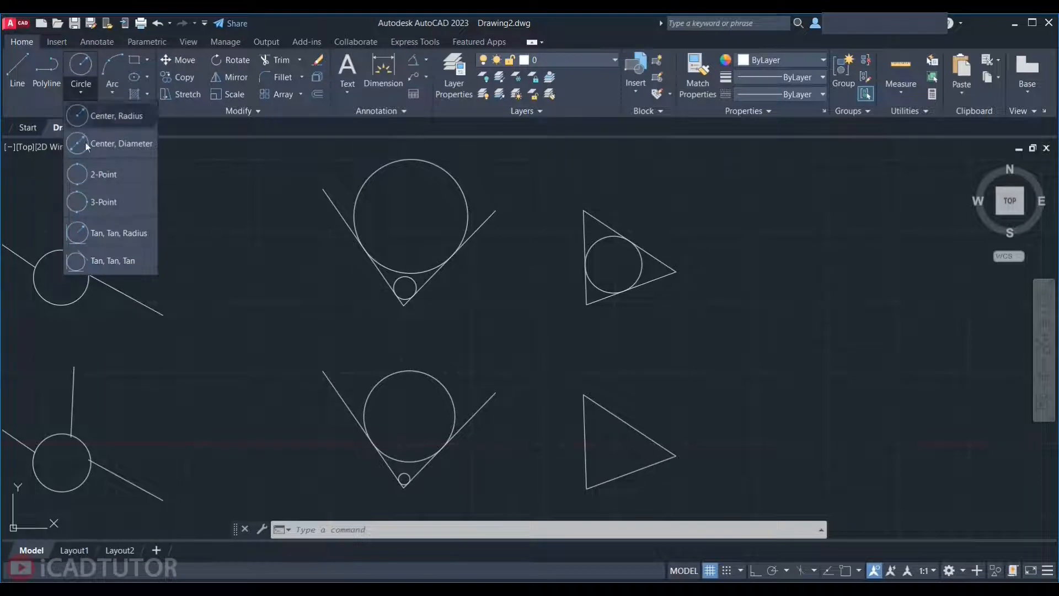
click(114, 261)
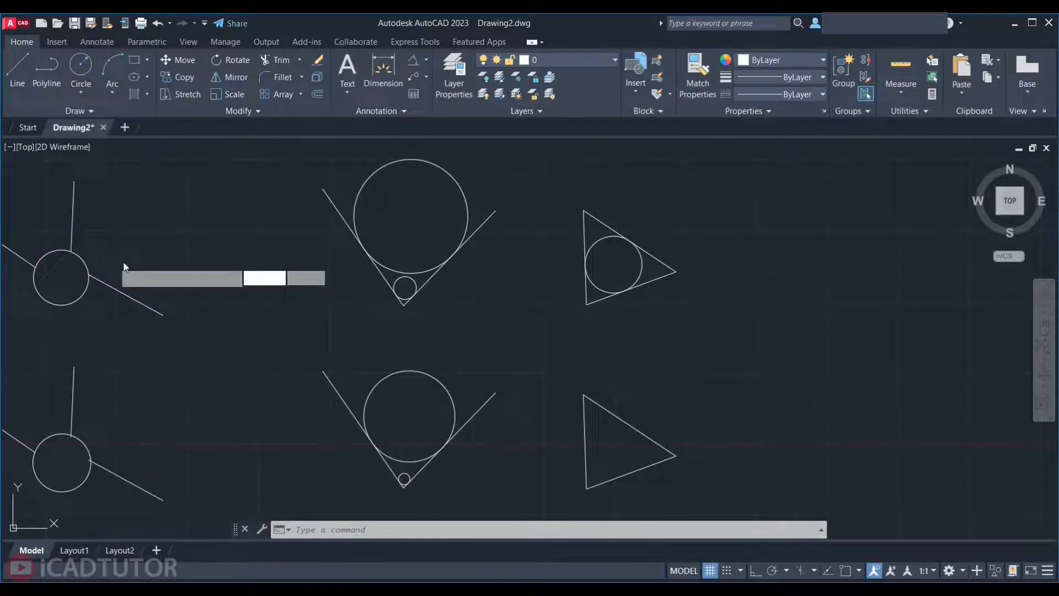
click(637, 470)
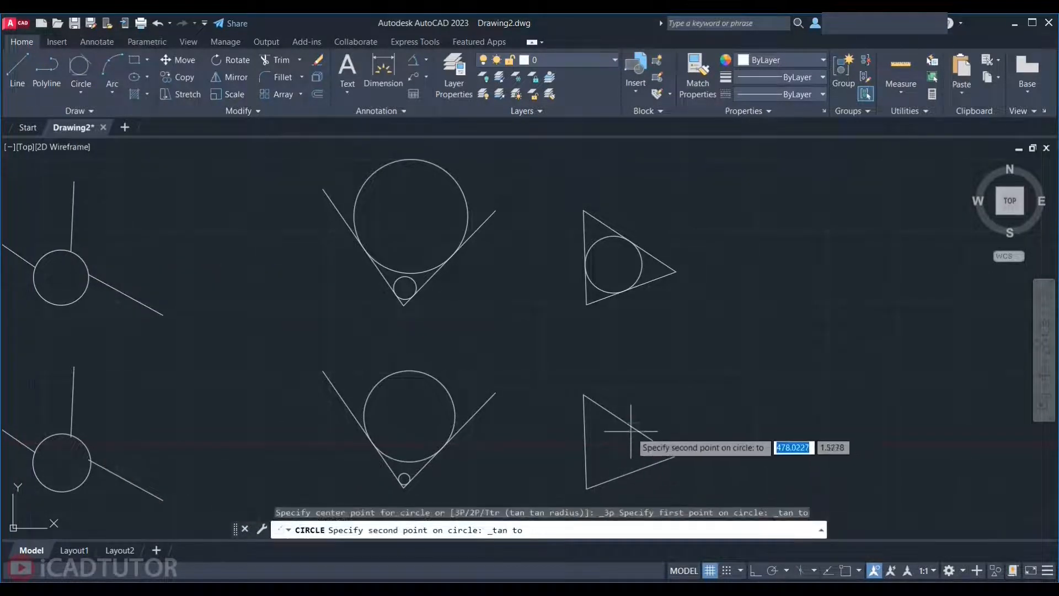
click(635, 428)
click(585, 443)
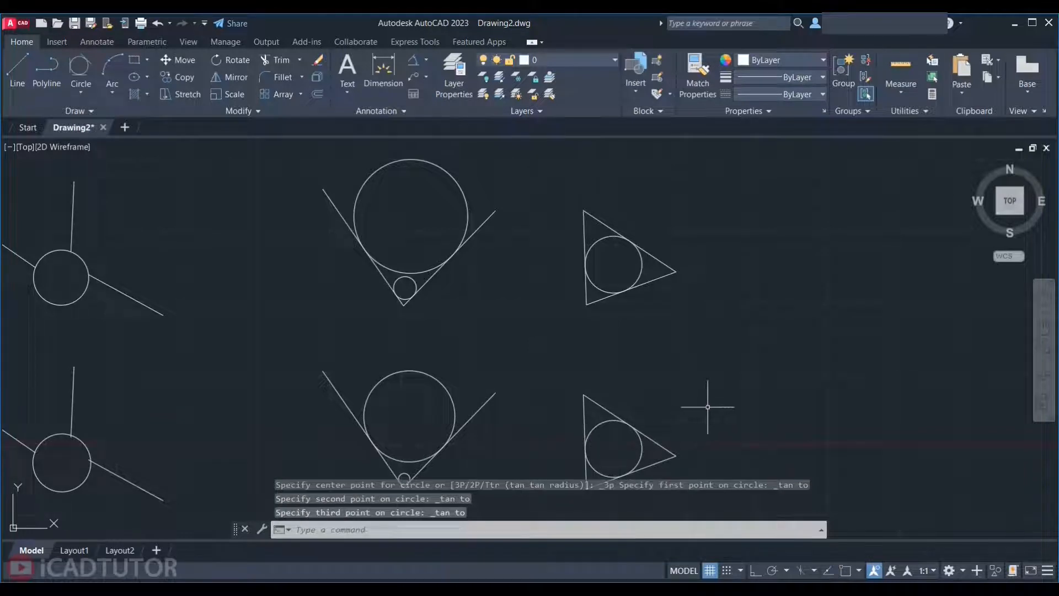
scroll(825, 381, down, 4)
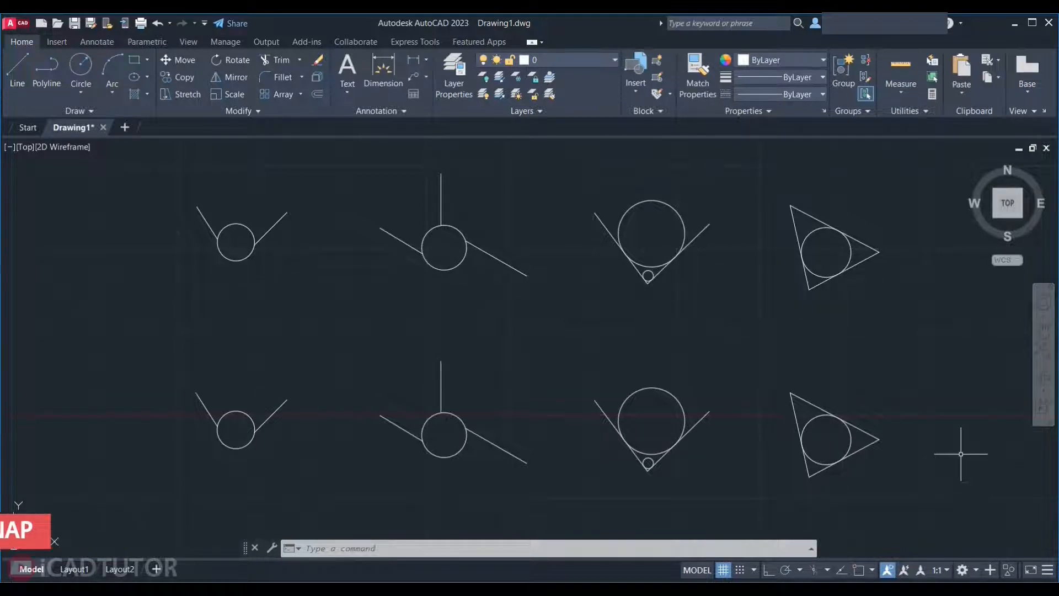
- Switch object snap on and back off twice
click(859, 570)
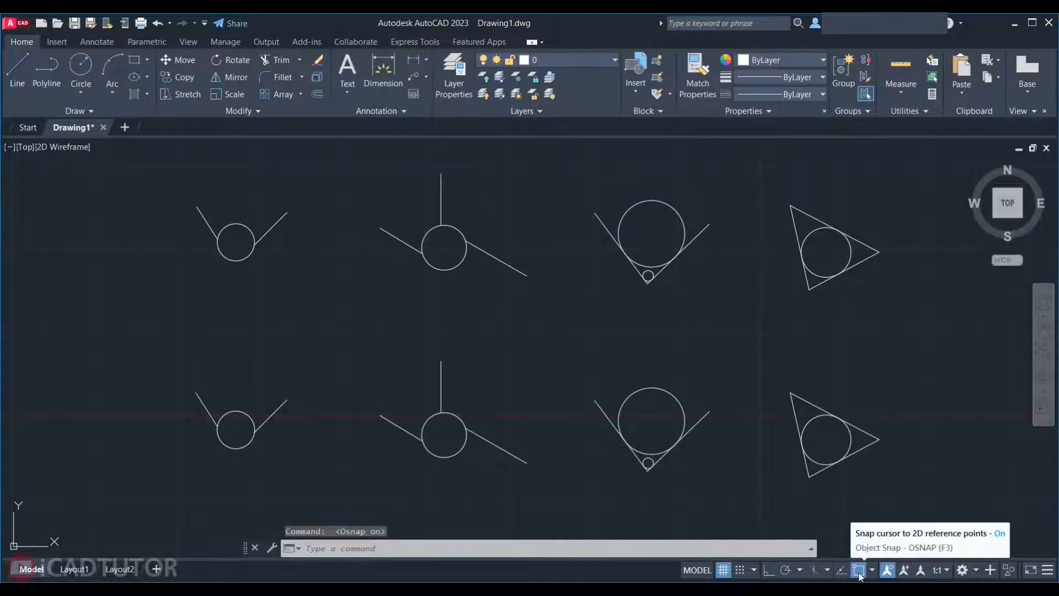
click(859, 570)
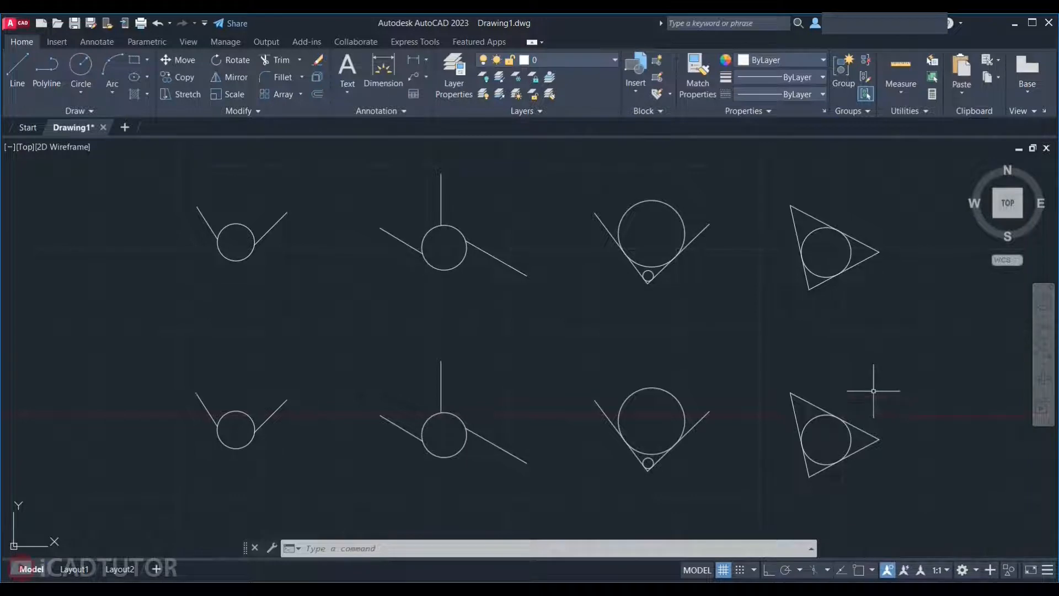
key(F3)
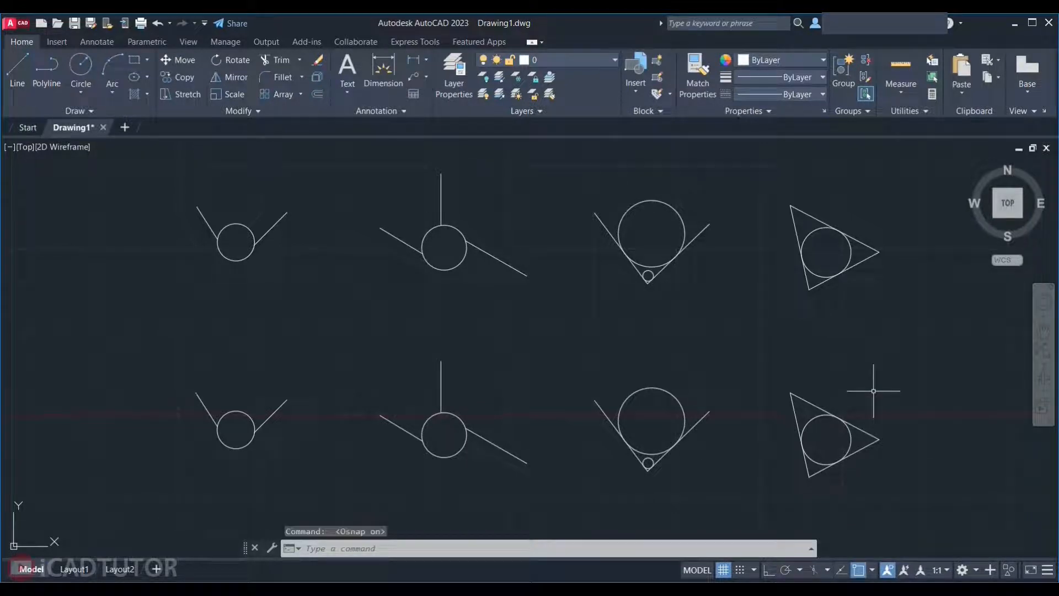
key(F3)
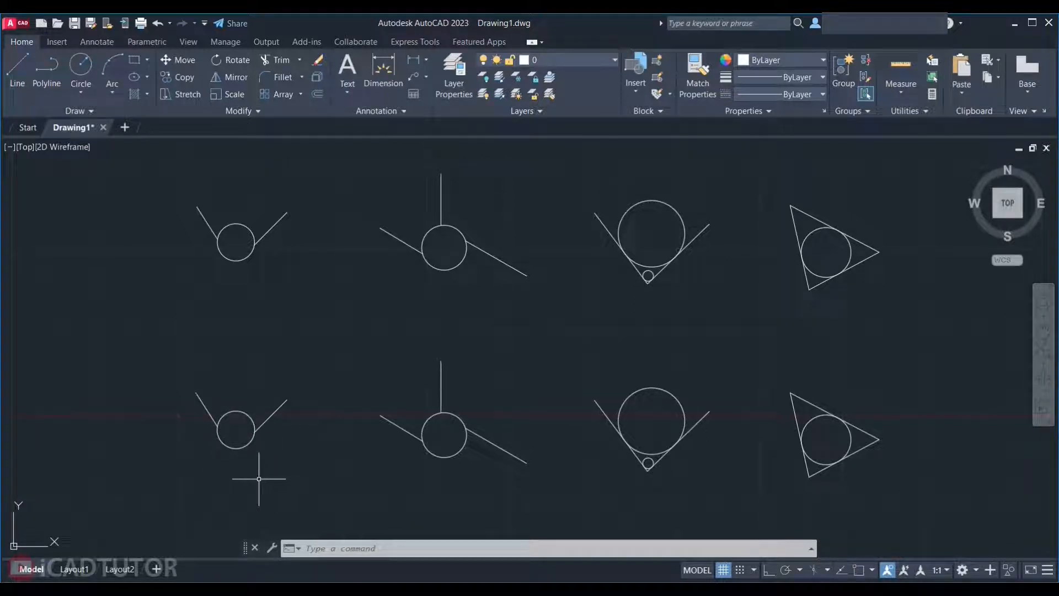
- Examine where the two slanted lines meet the lower-row first circle up close
scroll(193, 455, up, 2)
scroll(193, 455, up, 5)
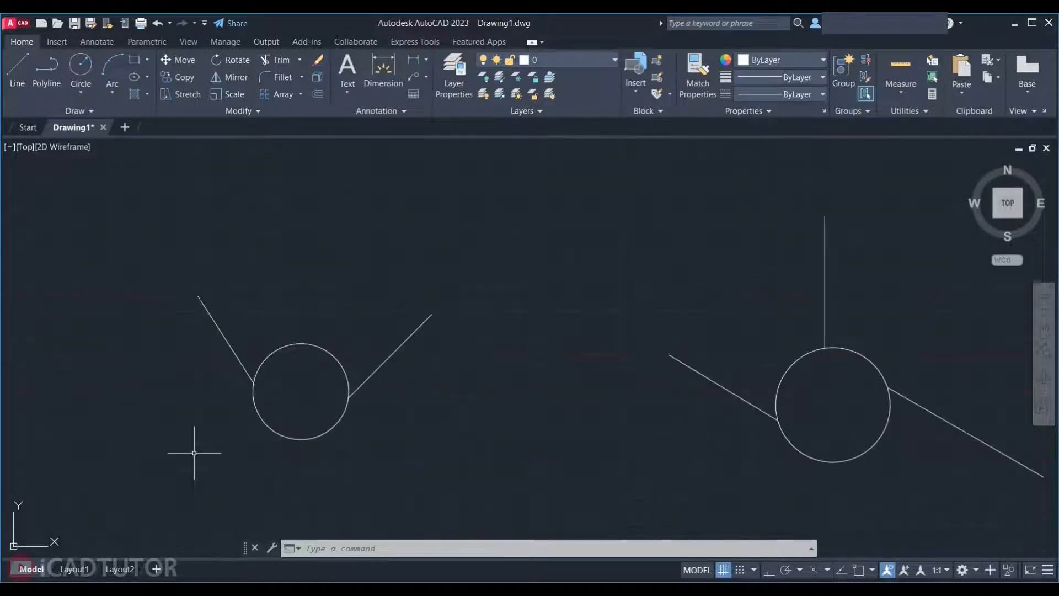
scroll(329, 327, up, 4)
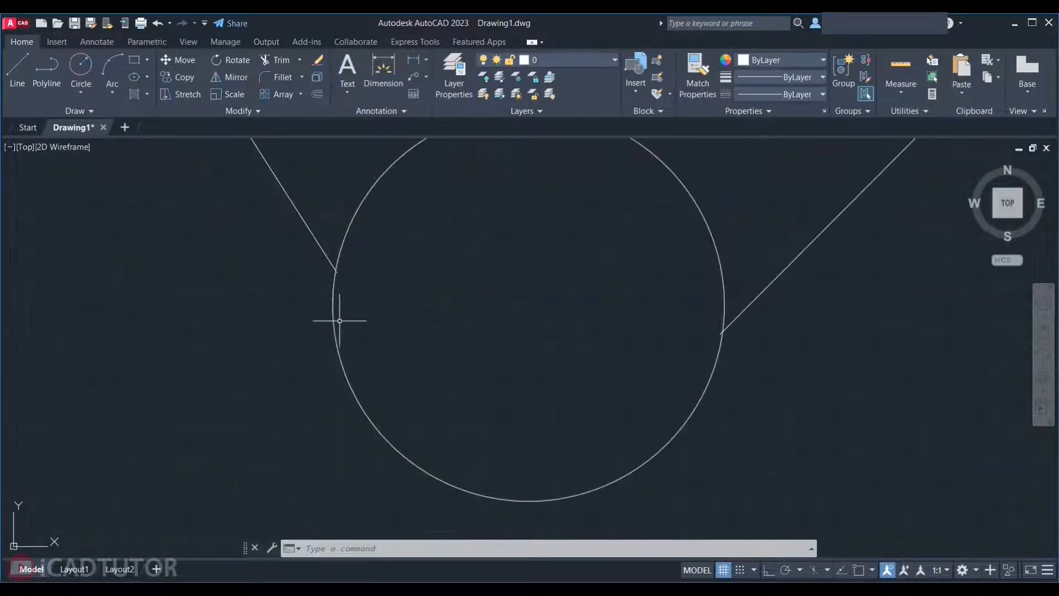
scroll(931, 355, up, 4)
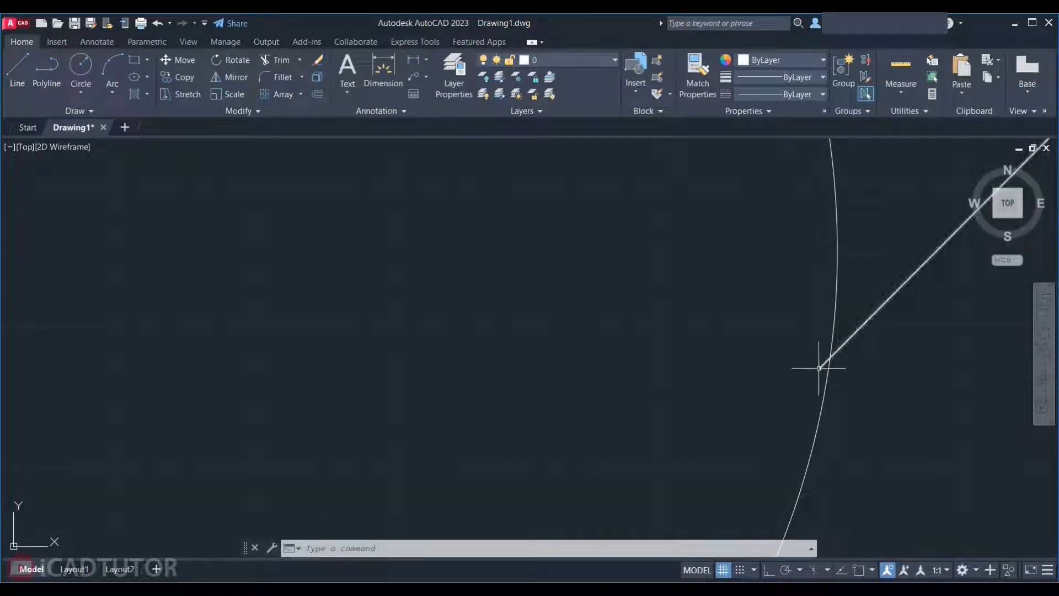
scroll(822, 374, down, 5)
scroll(421, 338, up, 3)
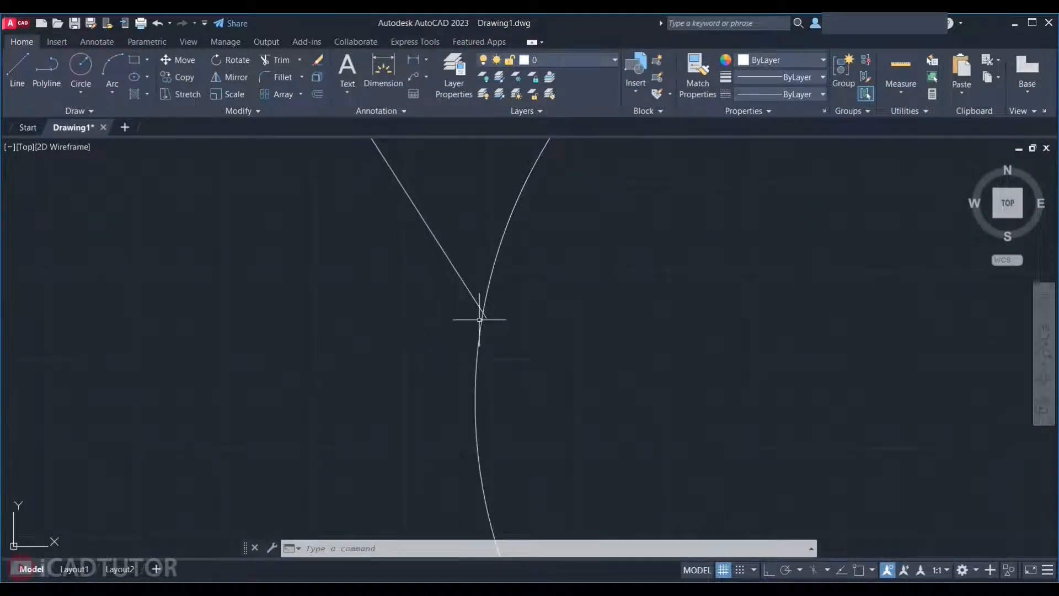
scroll(322, 382, down, 3)
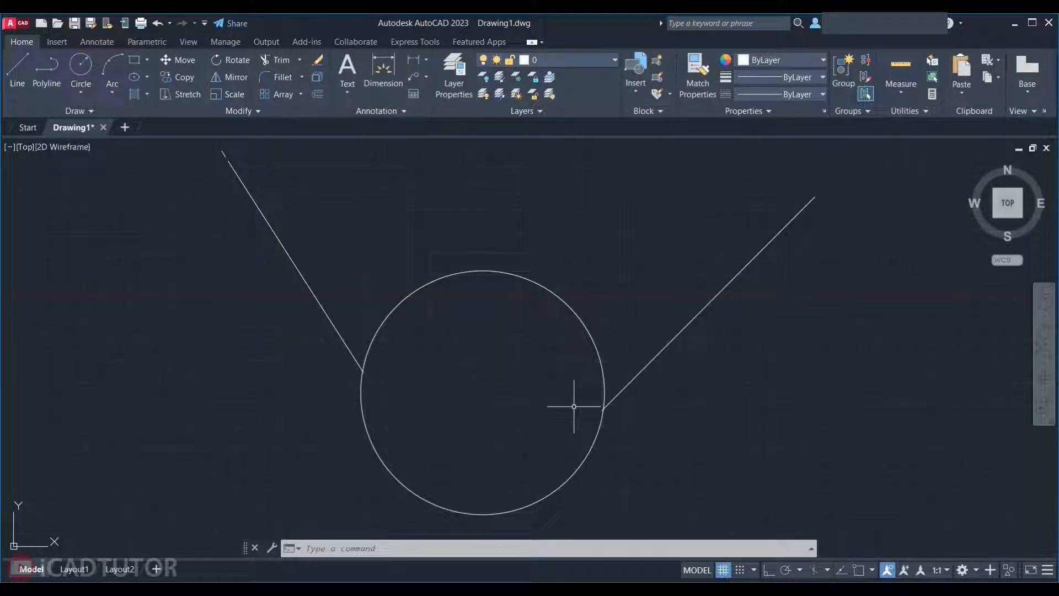
scroll(601, 411, up, 5)
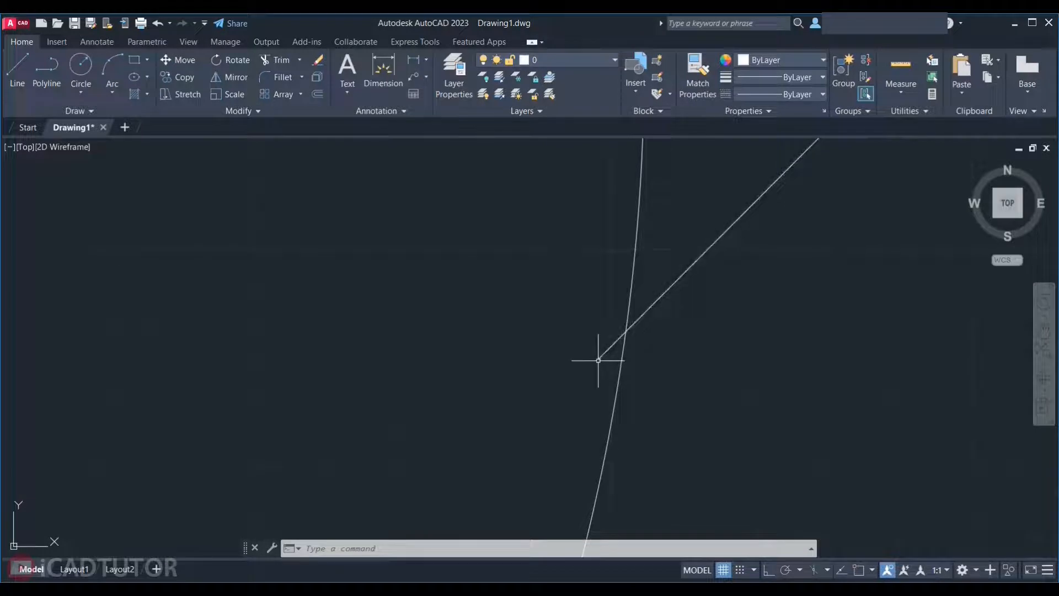
- With object snap off, draw a line by eye from the upper end of the circle's right slanted line, sloping down to the right
scroll(599, 357, down, 10)
scroll(571, 294, up, 5)
scroll(571, 294, up, 3)
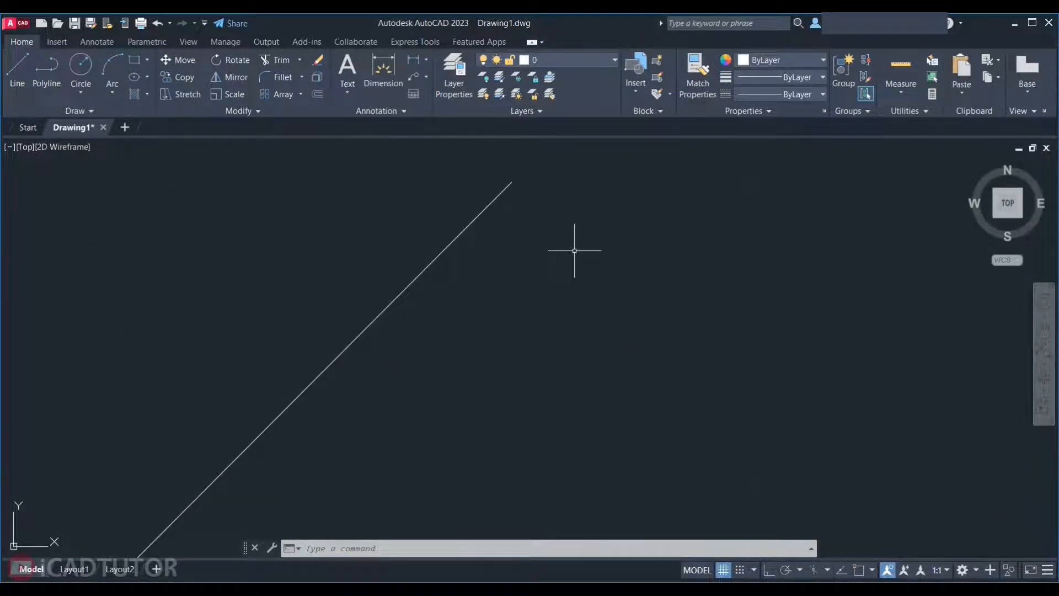
text(l)
key(Return)
middle_drag(559, 217, 581, 342)
middle_drag(556, 307, 659, 313)
scroll(667, 307, up, 3)
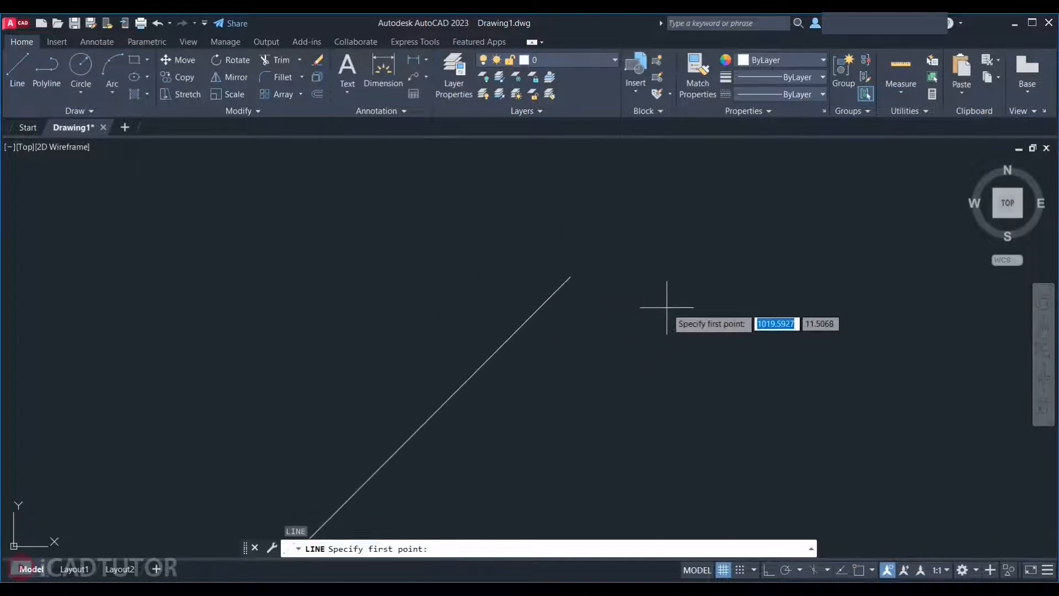
click(569, 277)
click(911, 406)
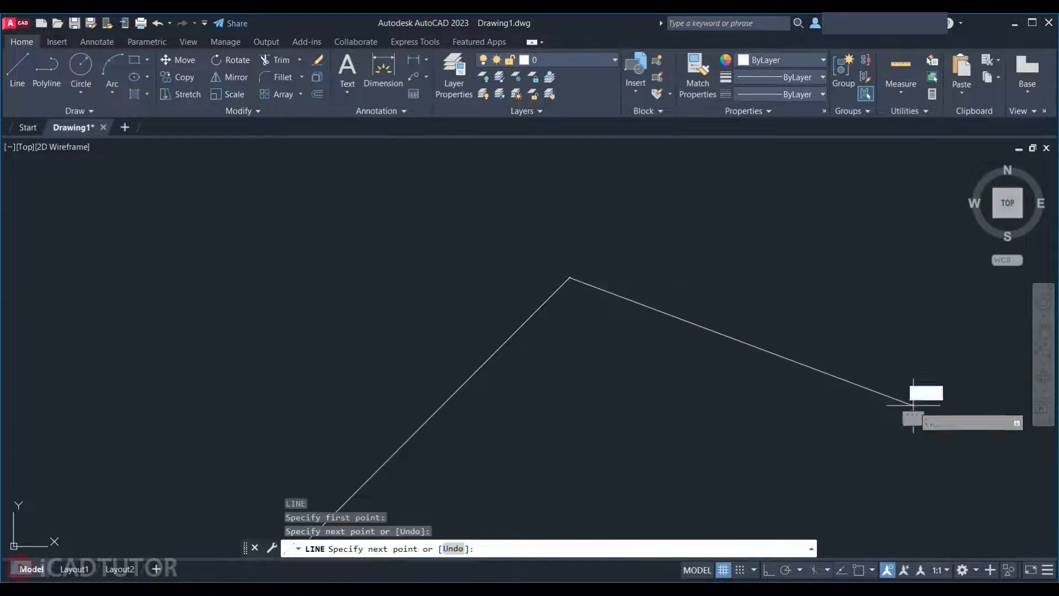
key(Escape)
scroll(579, 279, up, 5)
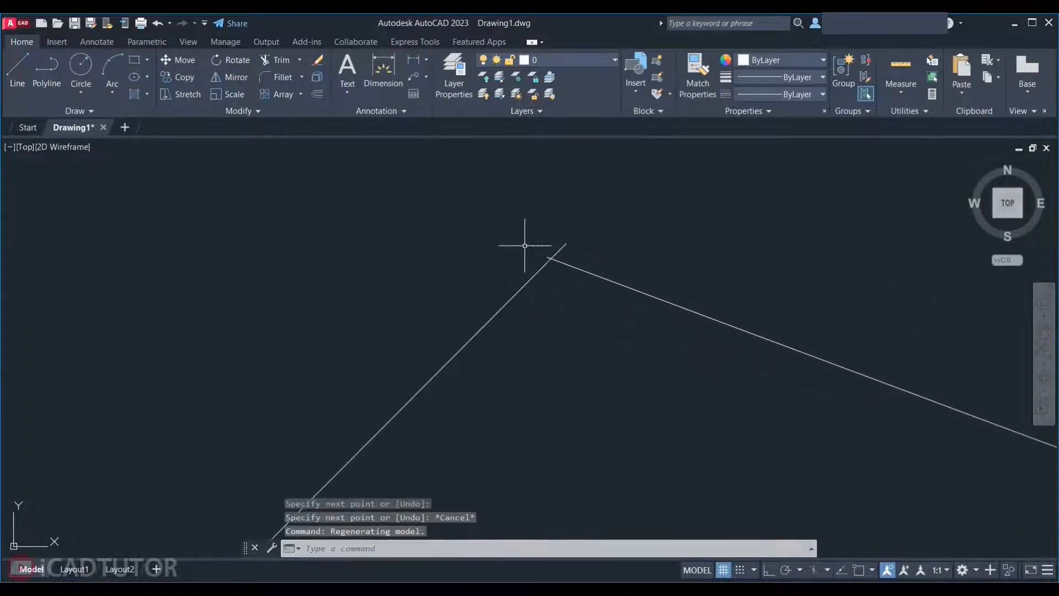
- Delete the line just drawn from the slanted line's upper end
click(689, 303)
click(646, 338)
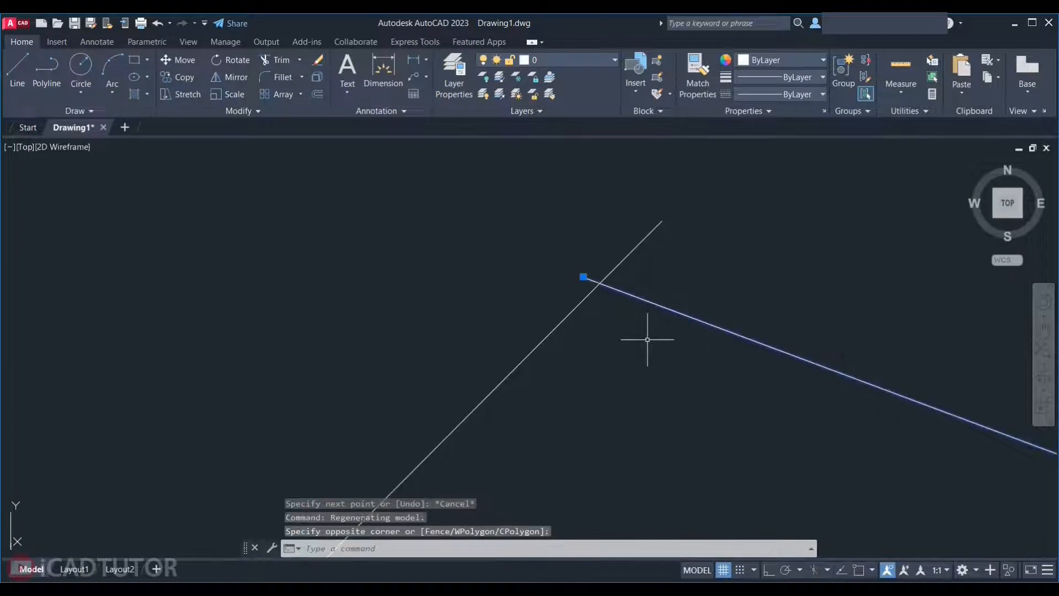
key(Delete)
- Try again to draw a line by eye from the slanted line's upper end, sloping down to the right
text(l)
key(Return)
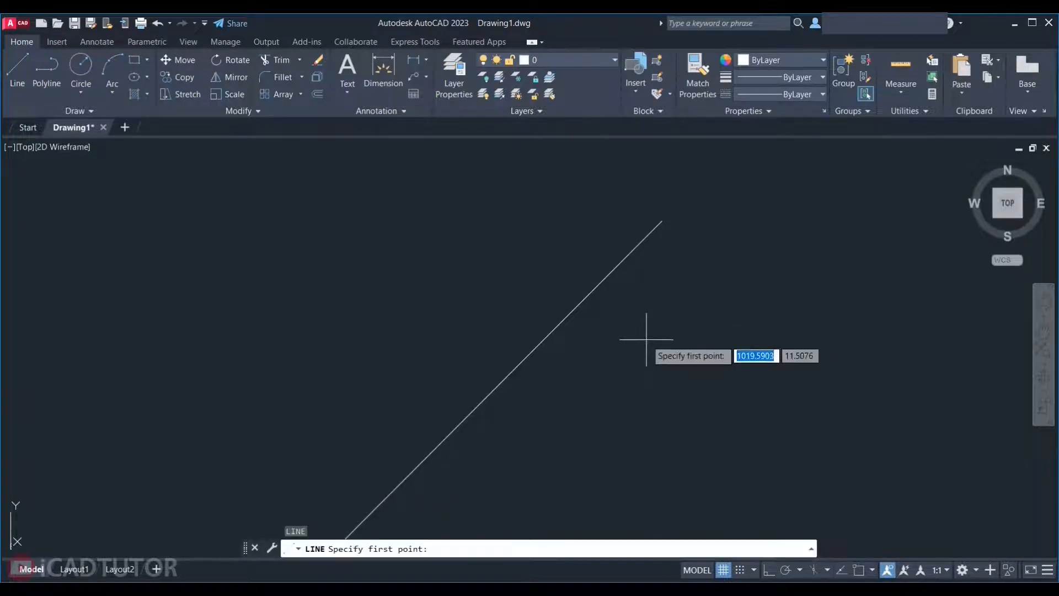
click(661, 221)
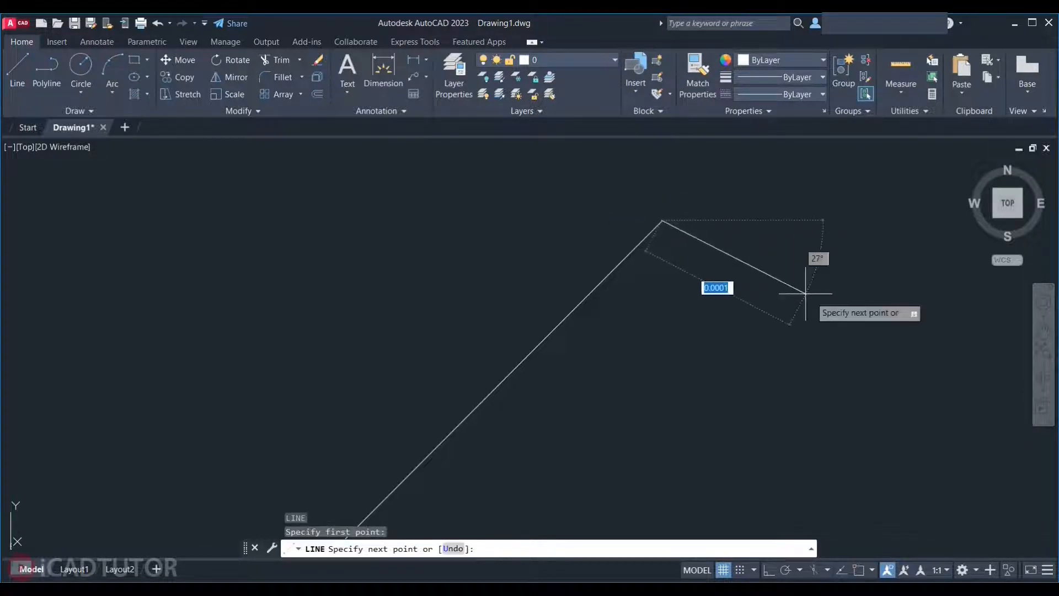
click(950, 390)
key(Escape)
scroll(700, 246, up, 3)
scroll(712, 288, up, 5)
- Erase this second trial line
click(733, 290)
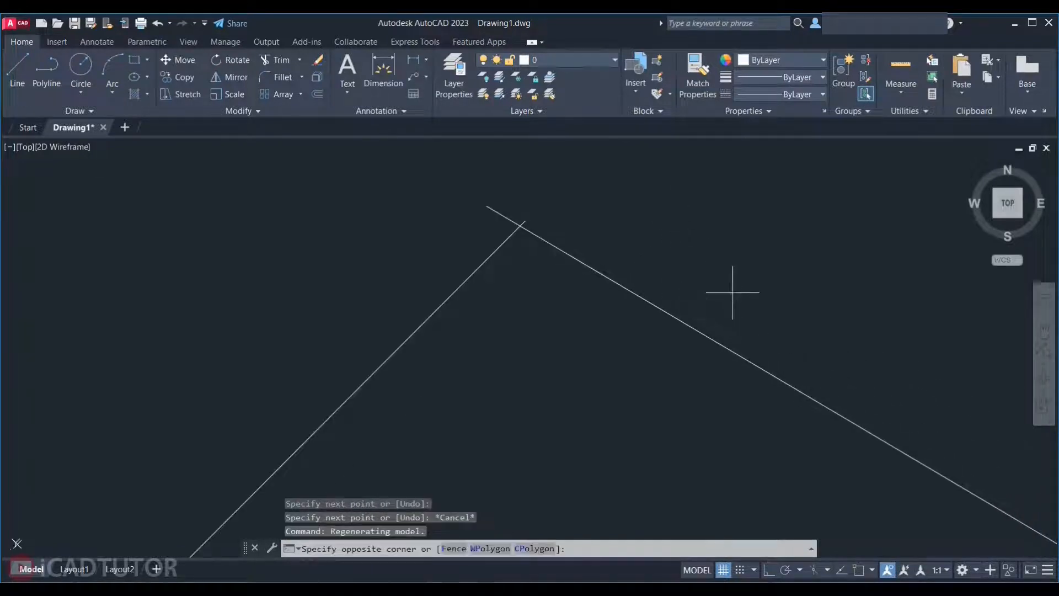
click(657, 373)
key(Delete)
- Return to the circle and turn on object snap
scroll(696, 270, down, 5)
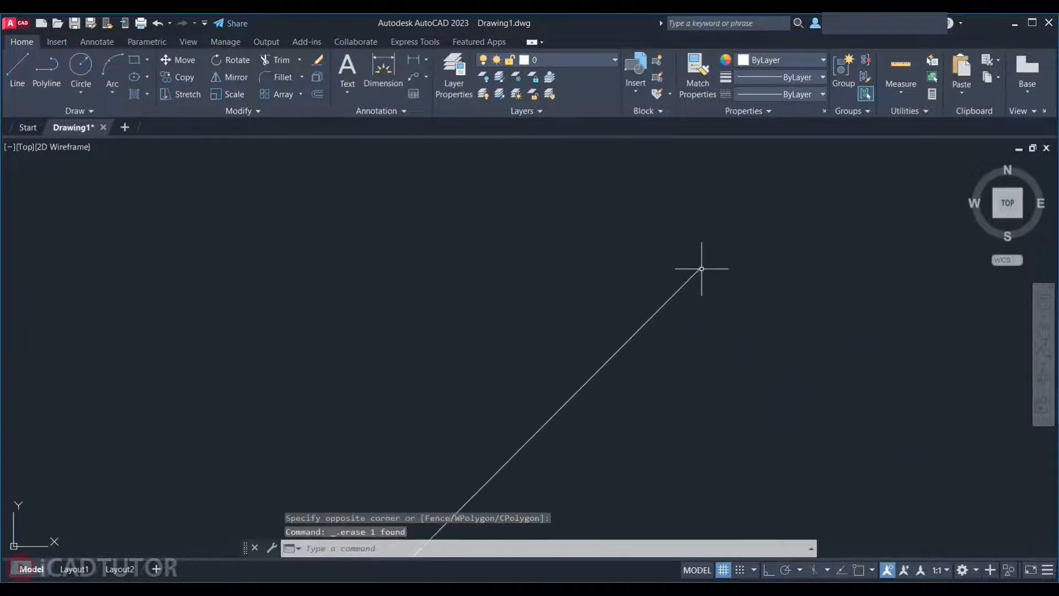
middle_drag(695, 260, 623, 252)
scroll(633, 262, down, 6)
scroll(581, 294, up, 7)
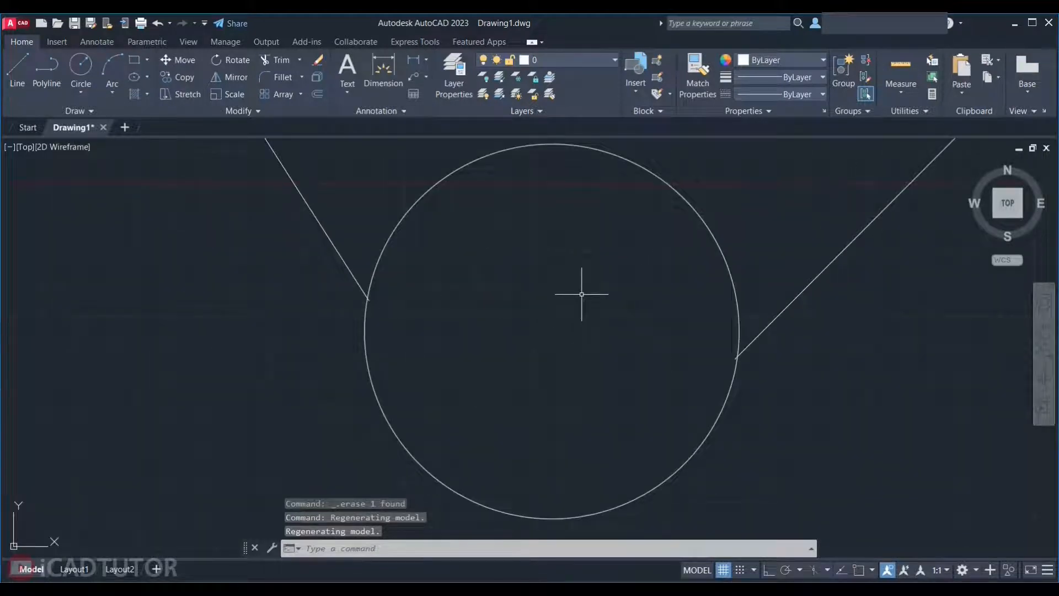
key(F3)
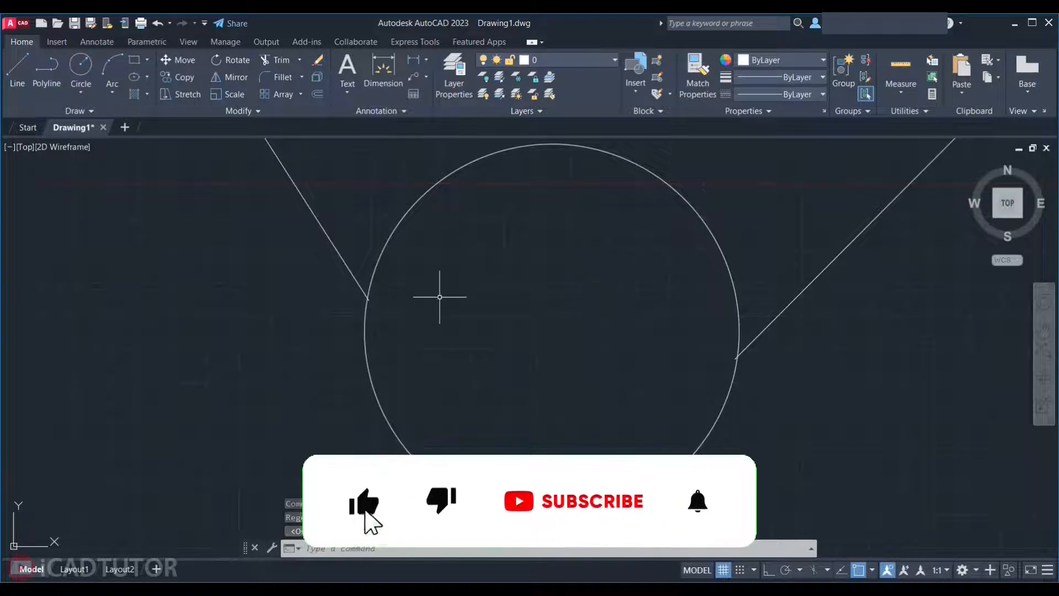
- Draw a two-point (2P) circle whose diameter runs between the lower endpoints of the left and right slanted lines
text(c)
key(Return)
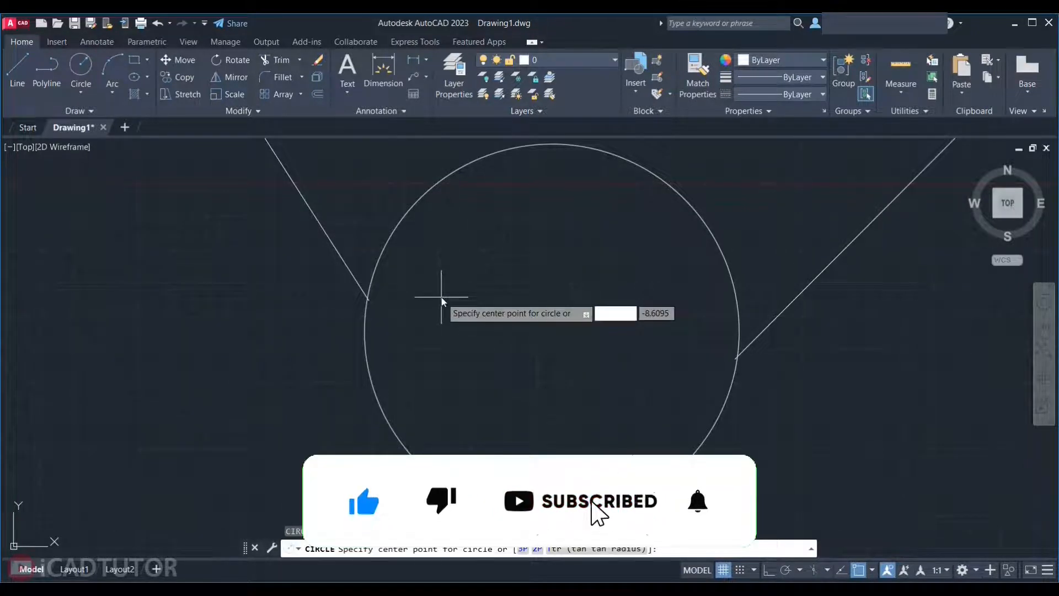
text(2p)
key(Return)
scroll(369, 296, up, 3)
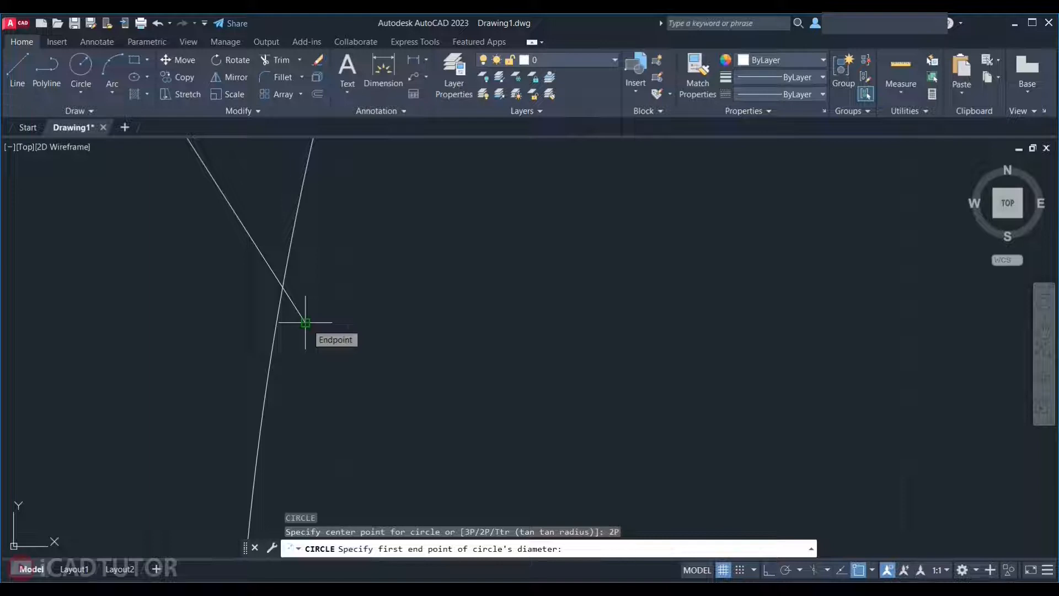
click(305, 323)
scroll(445, 387, down, 7)
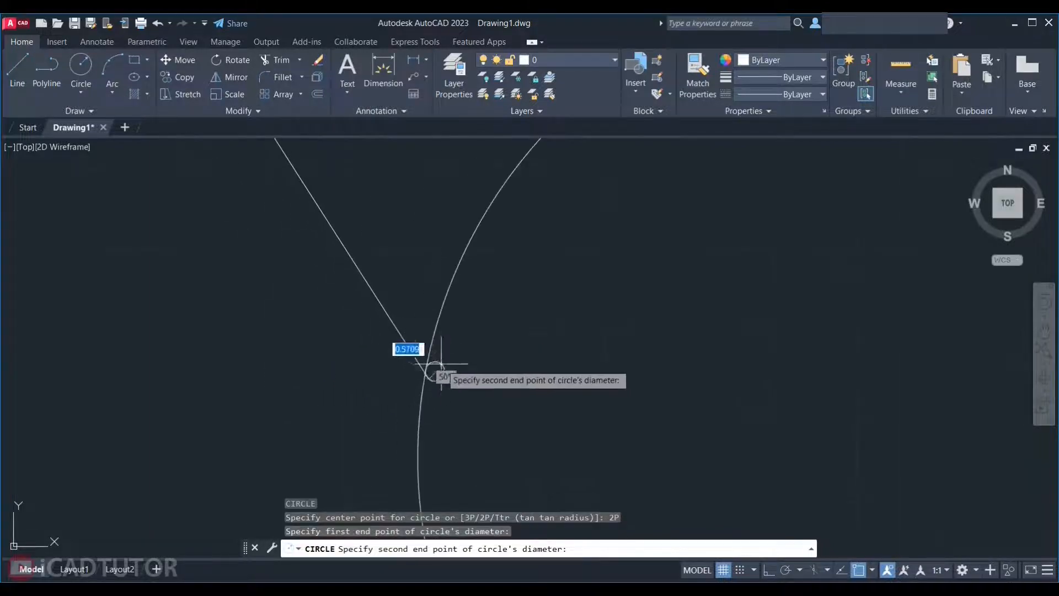
scroll(652, 406, up, 6)
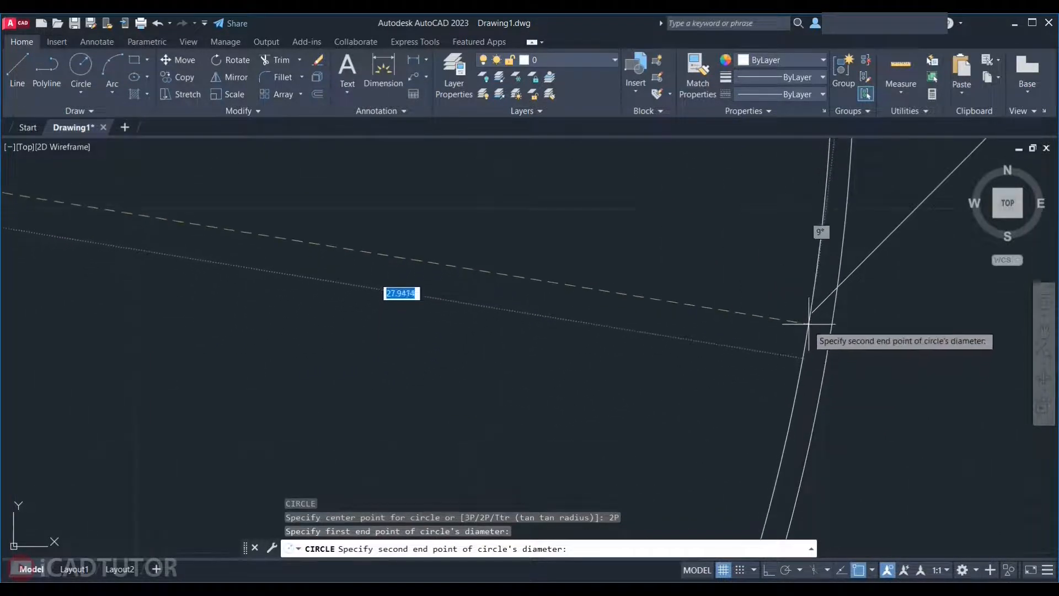
click(812, 311)
- Draw a line snapped to the upper endpoint of the right slanted line, sloping down to the right
scroll(551, 353, down, 6)
scroll(622, 293, up, 4)
key(Escape)
text(l)
key(Return)
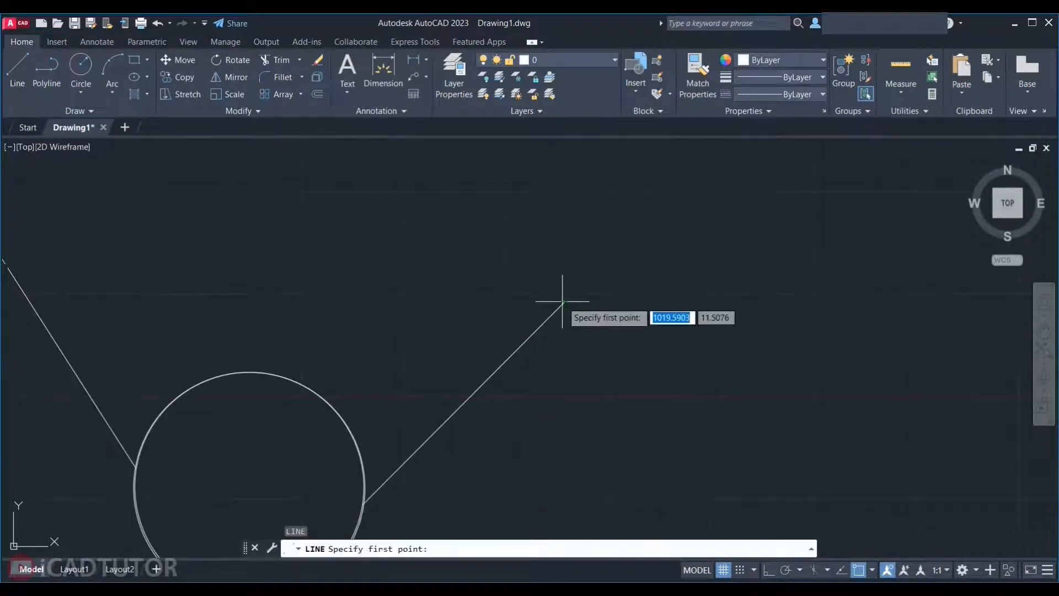
click(564, 301)
click(811, 406)
key(Escape)
- Examine the joint between the snapped line and the slanted line's upper endpoint at high magnification
scroll(604, 312, up, 2)
scroll(481, 290, up, 5)
scroll(733, 251, up, 3)
scroll(442, 271, up, 2)
scroll(680, 215, up, 2)
scroll(518, 239, up, 3)
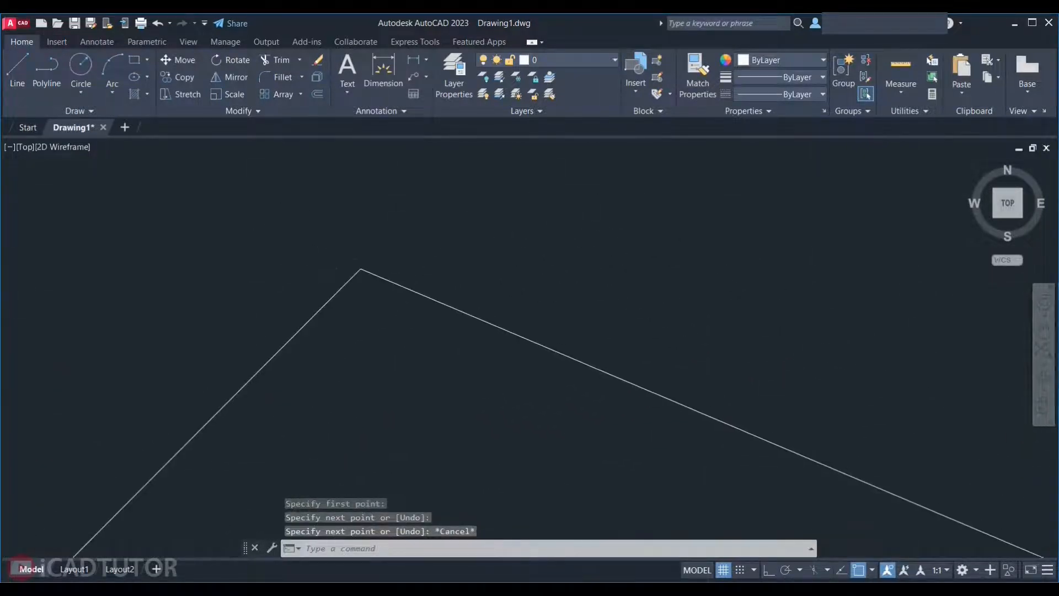
scroll(385, 305, up, 4)
scroll(461, 223, up, 7)
mouse_move(343, 229)
middle_down()
mouse_move(496, 255)
mouse_move(704, 255)
middle_up()
scroll(704, 255, down, 6)
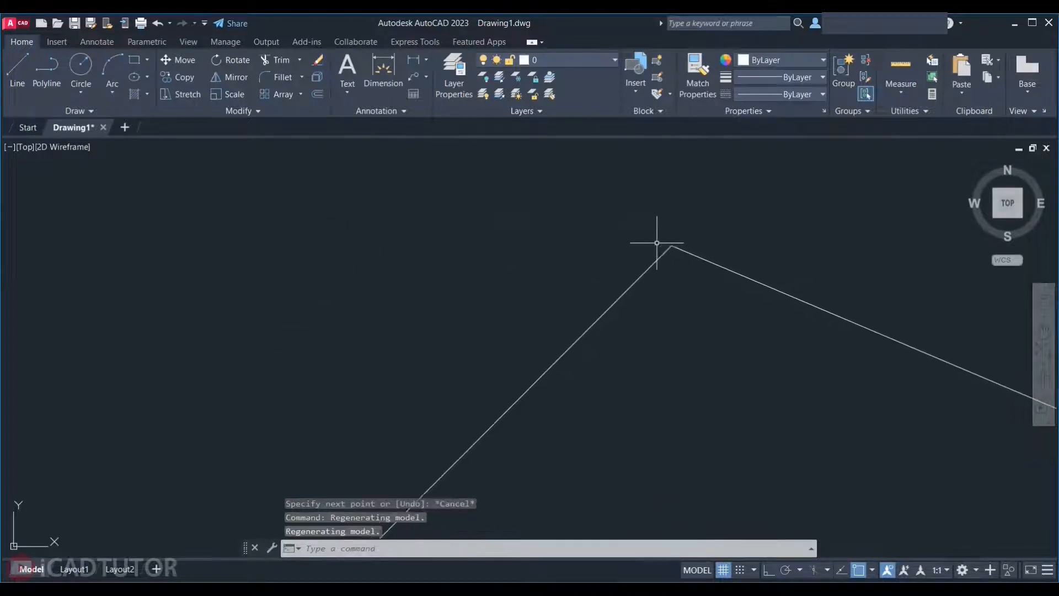
scroll(670, 255, up, 3)
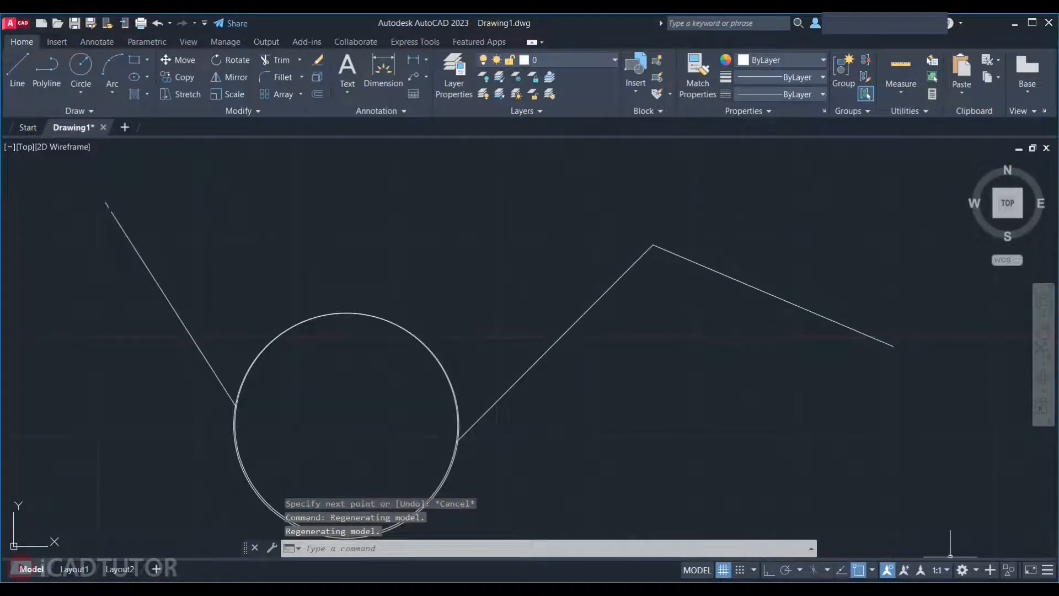
- Review the available object snap modes in Drafting Settings and accept the dialog
click(873, 570)
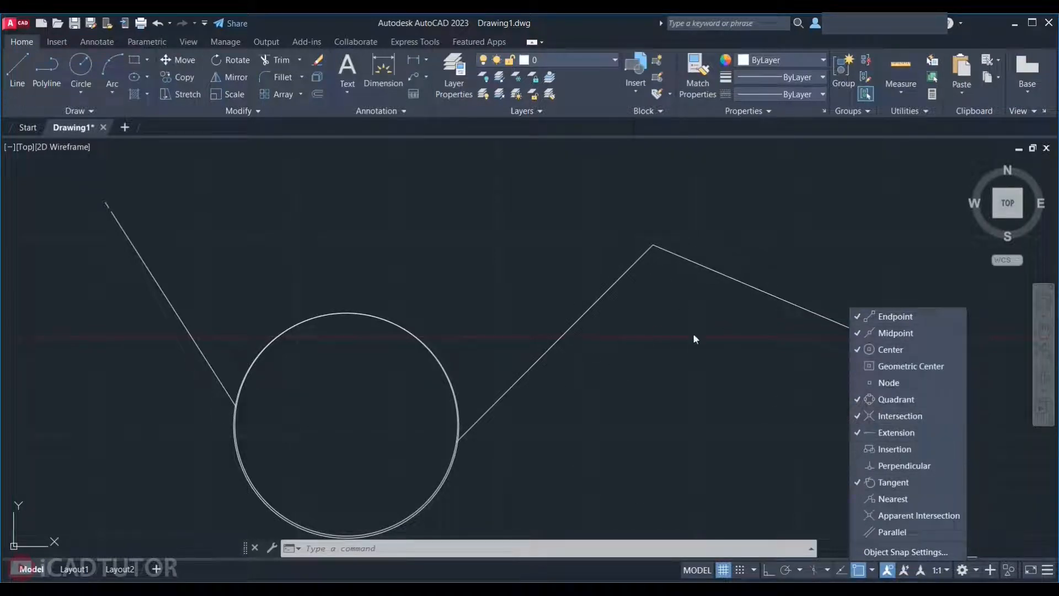
click(855, 367)
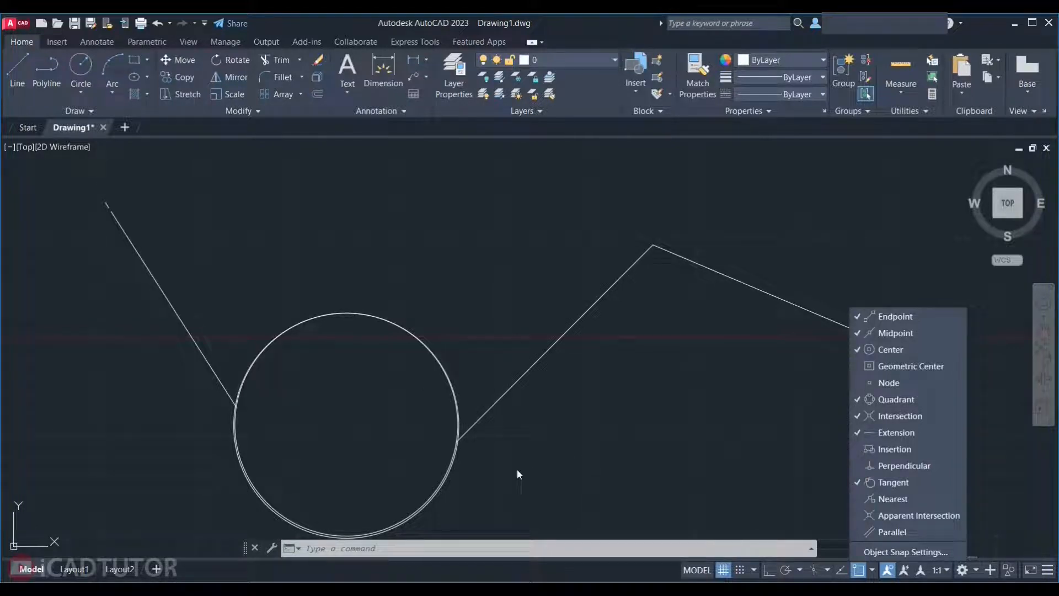
click(922, 552)
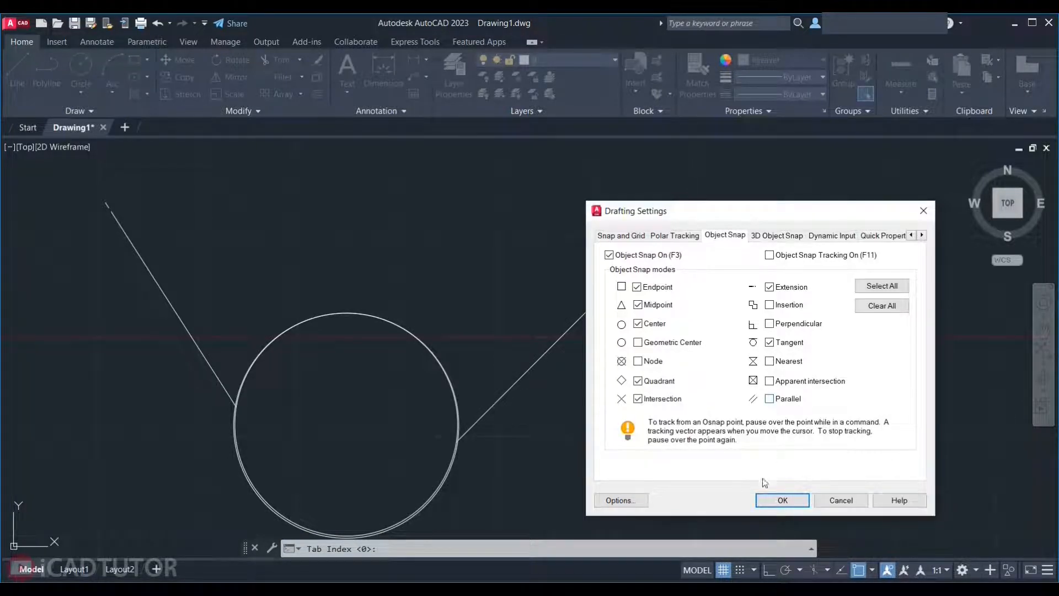
click(764, 501)
- Draw a line from a free point below the right slanted line up to that line's midpoint
scroll(560, 347, down, 4)
scroll(612, 342, up, 2)
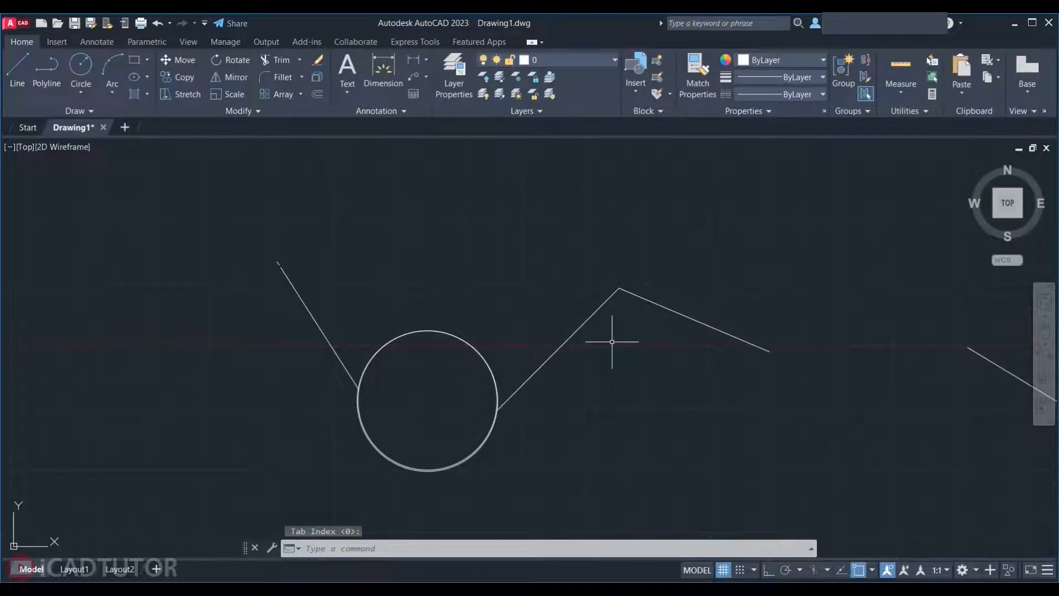
text(l)
key(Return)
click(637, 405)
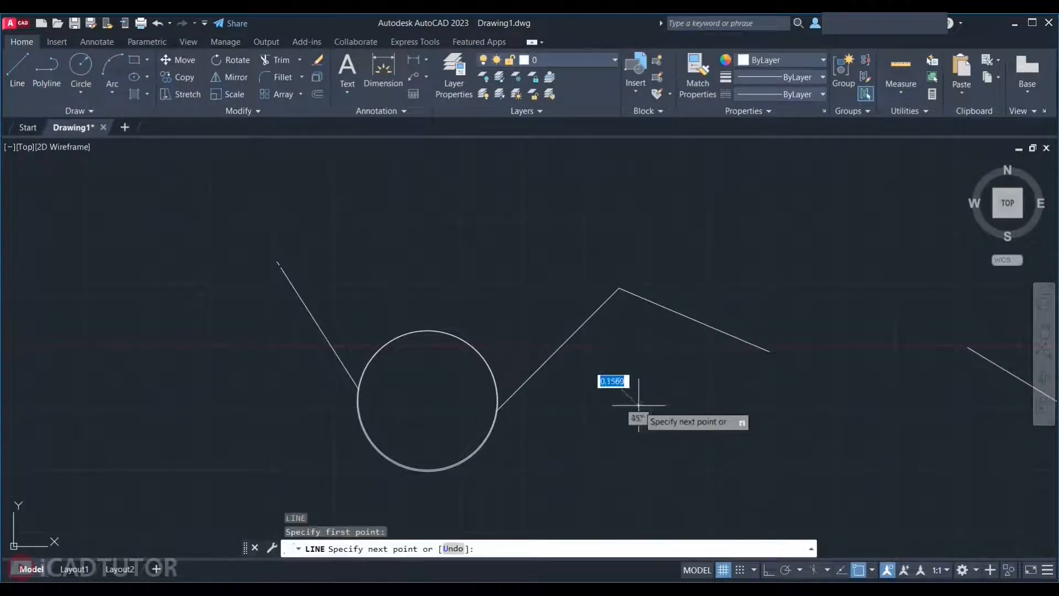
scroll(590, 371, up, 2)
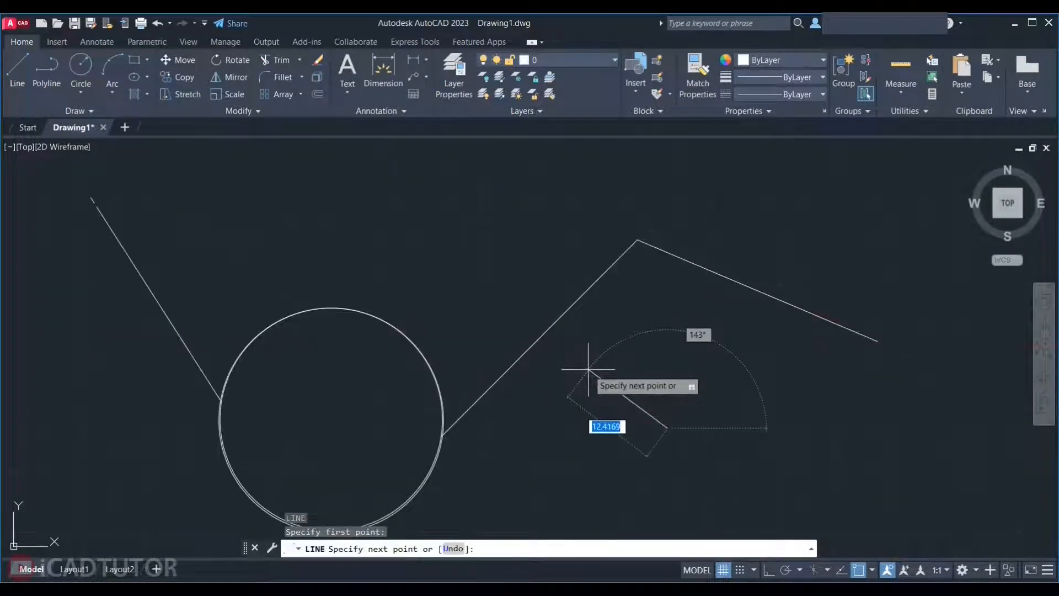
click(540, 338)
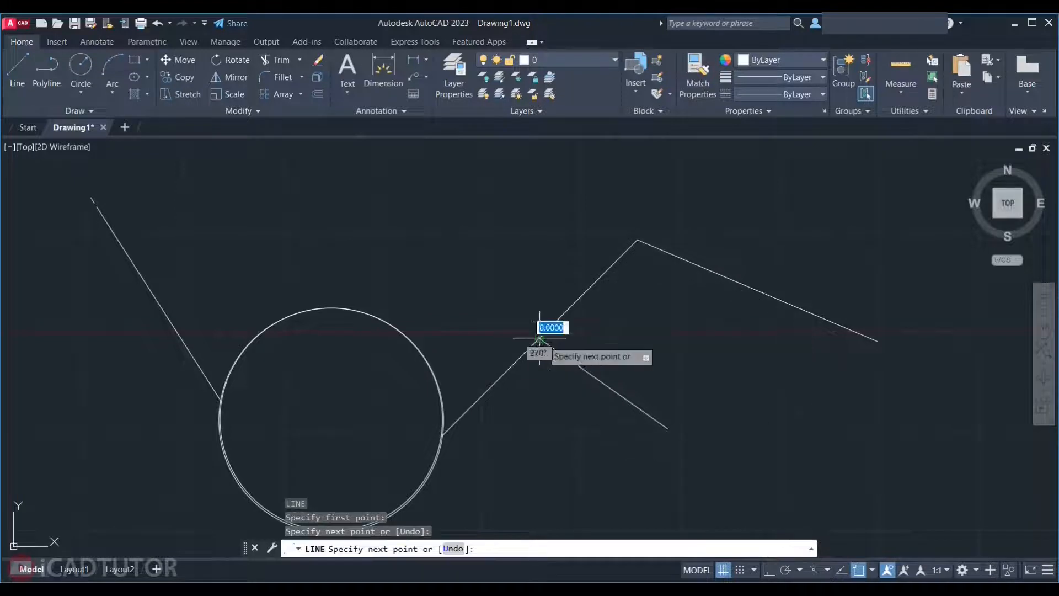
key(Escape)
- Draw a circle of about 8.8 radius inside the large circle, snapped to the large circle's centre
text(c)
key(Return)
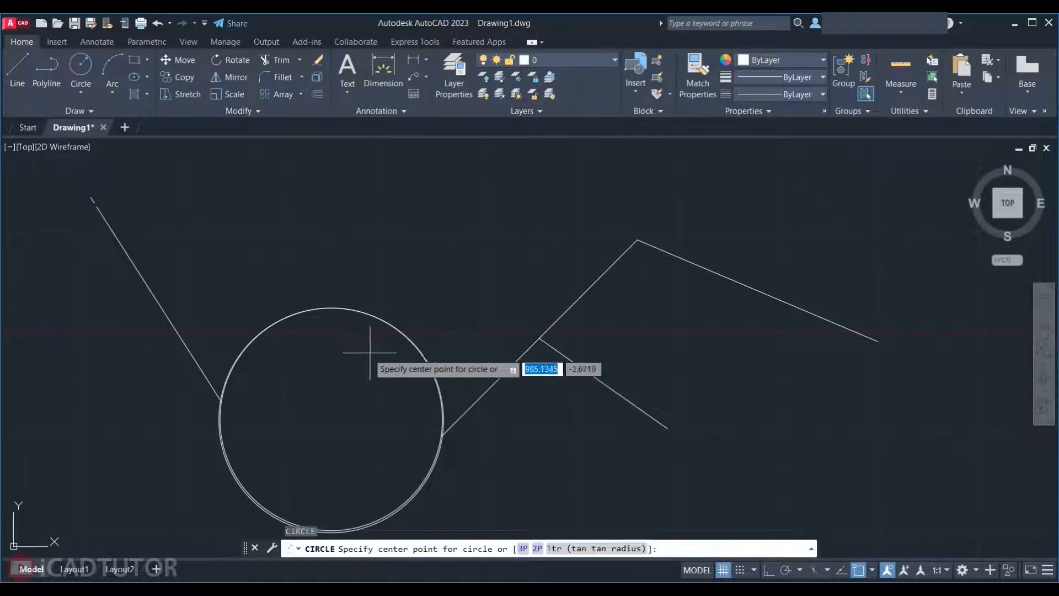
click(331, 419)
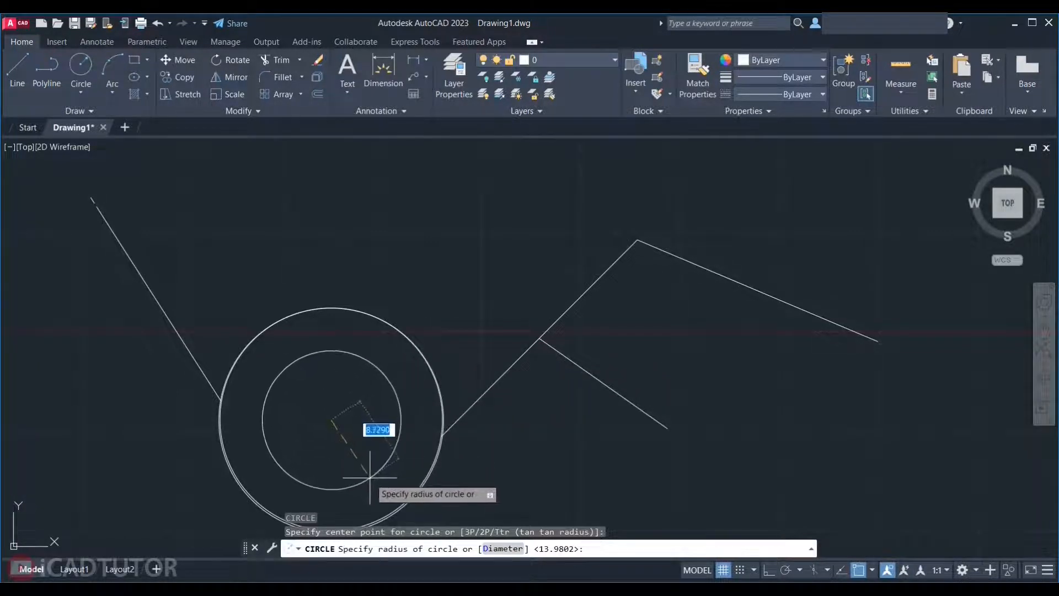
click(389, 458)
- Draw a circle centred on the large circle's upper quadrant, with its radius reaching the inner circle's upper quadrant
text(c)
key(Return)
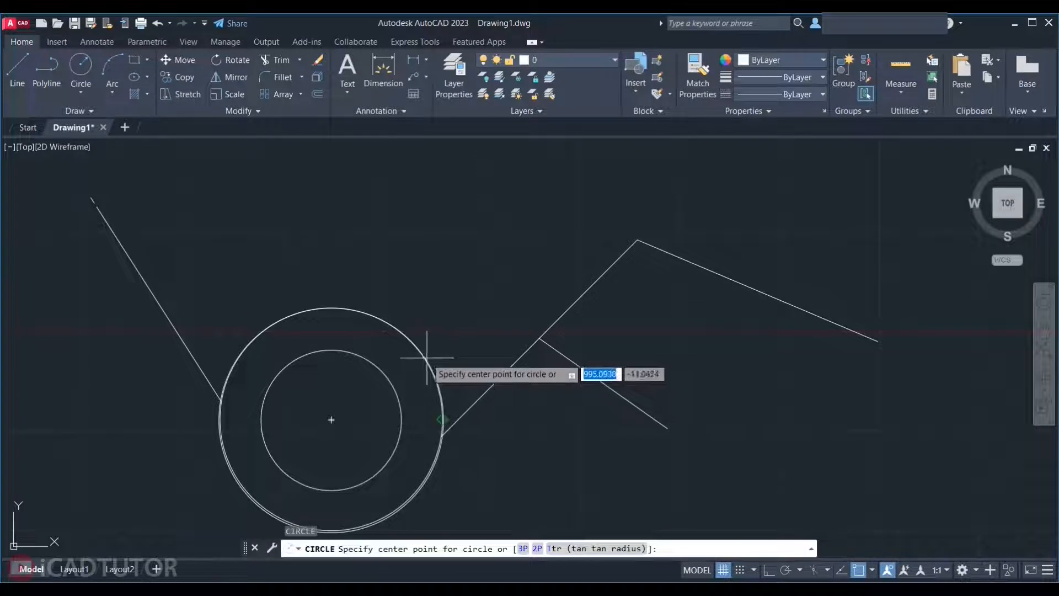
click(331, 307)
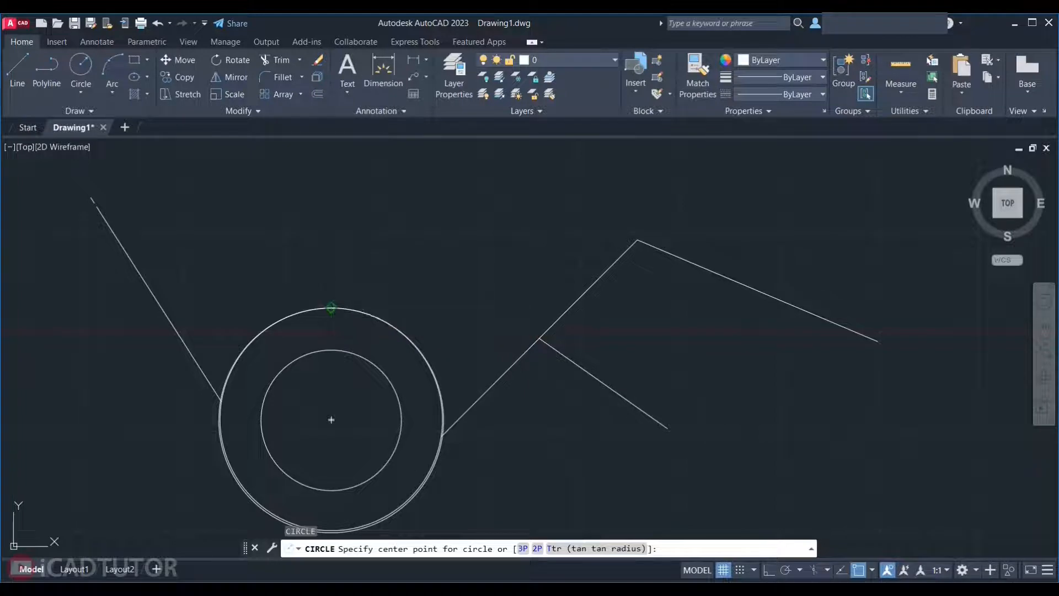
click(331, 349)
scroll(645, 369, down, 2)
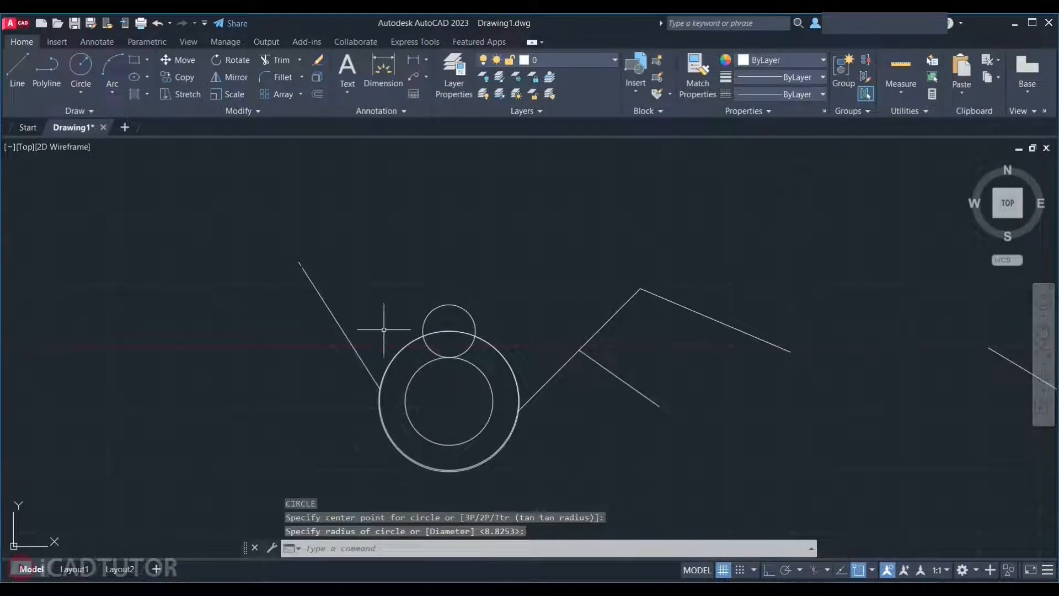
- Draw a short line along the extension of the right slanted line, beyond its upper endpoint
scroll(670, 271, up, 4)
text(l)
key(Return)
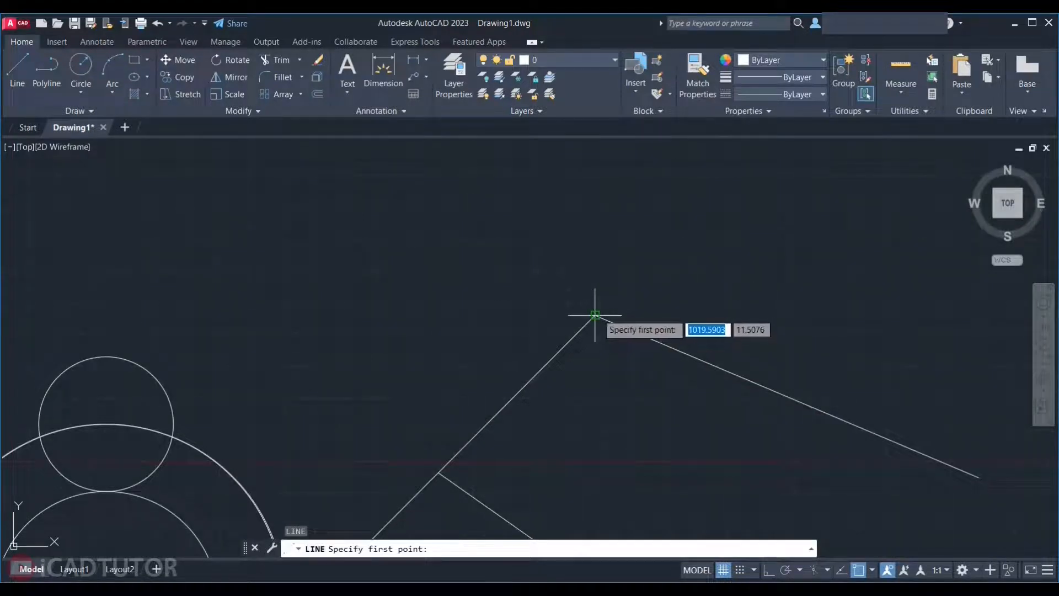
click(619, 289)
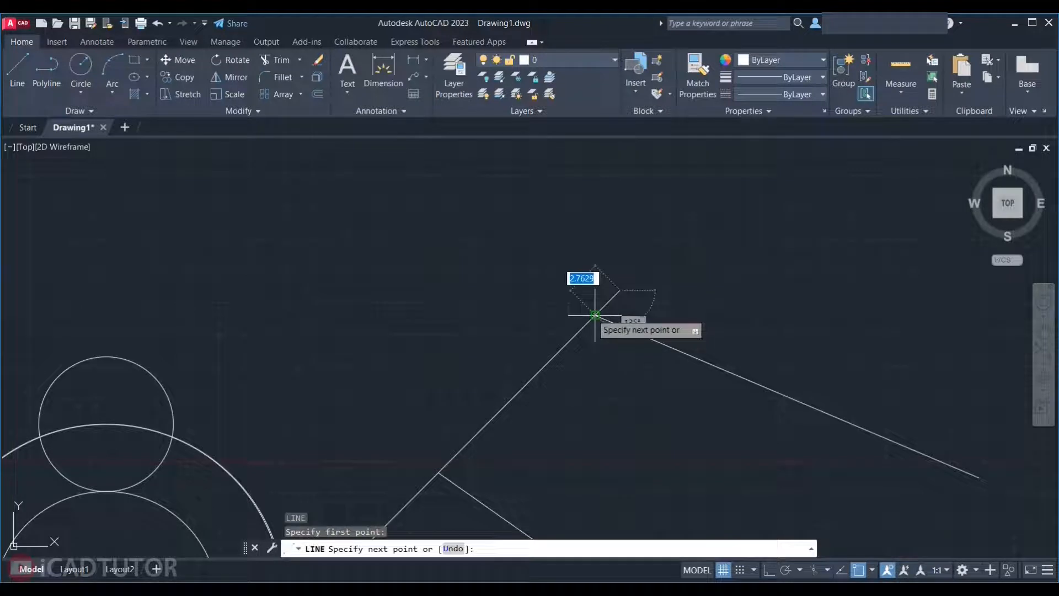
click(637, 273)
scroll(686, 278, down, 3)
key(Escape)
scroll(712, 346, up, 2)
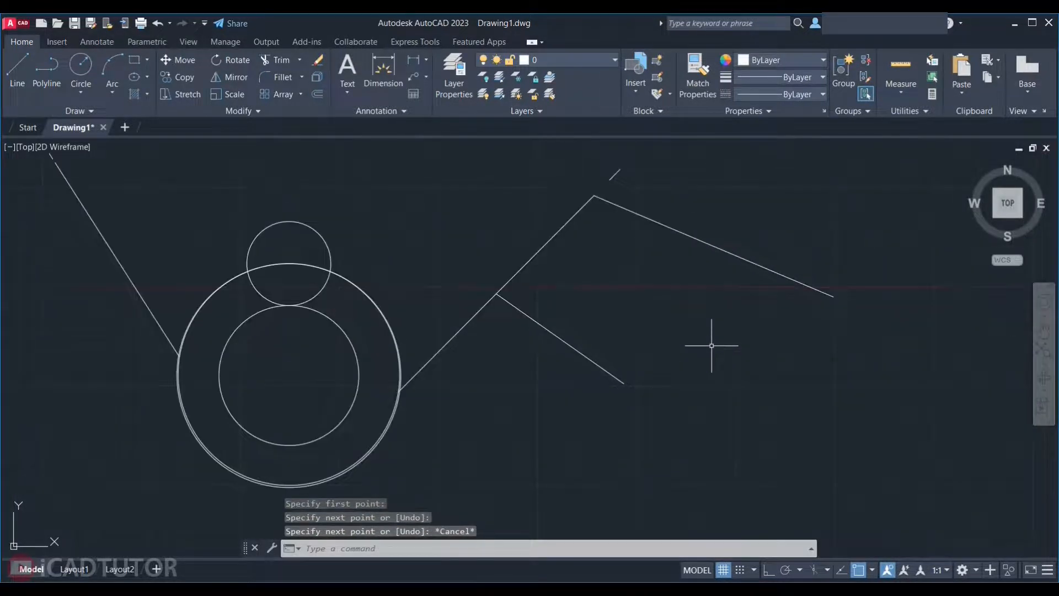
- Draw a tilted 4-sided polygon circumscribed about a circle, in the space below the line sloping down to the right
text(pol)
key(Return)
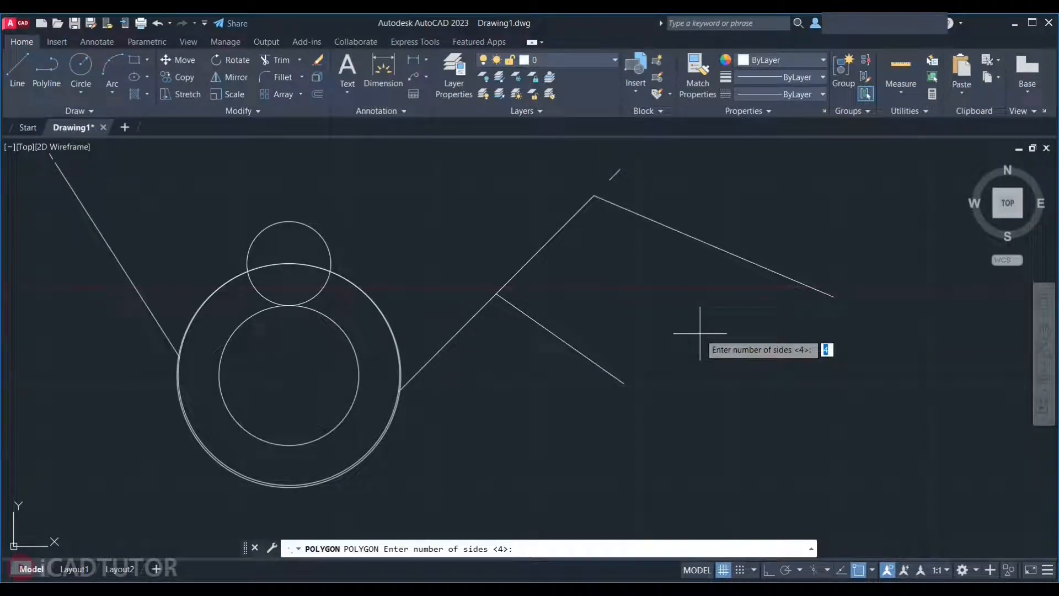
key(Return)
click(700, 333)
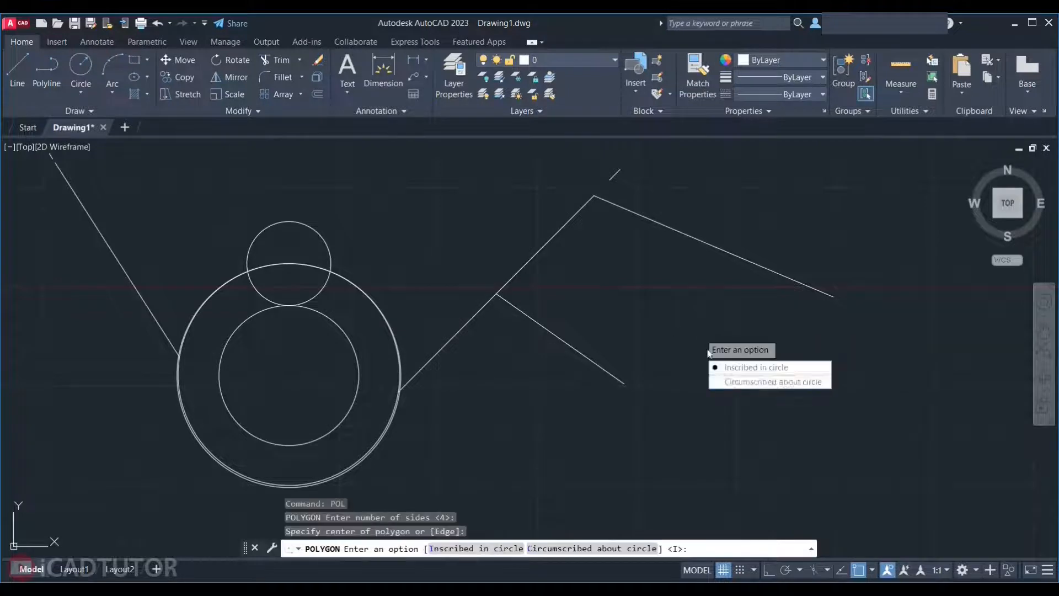
click(733, 379)
click(708, 289)
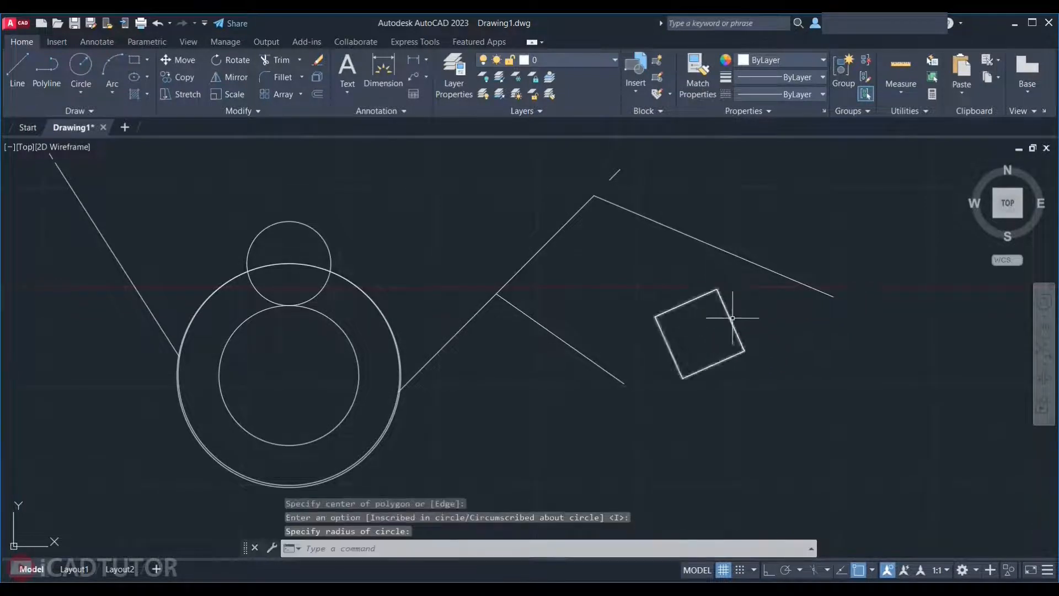
- Draw a line across the square between the midpoints of its left and right sides
scroll(723, 319, up, 4)
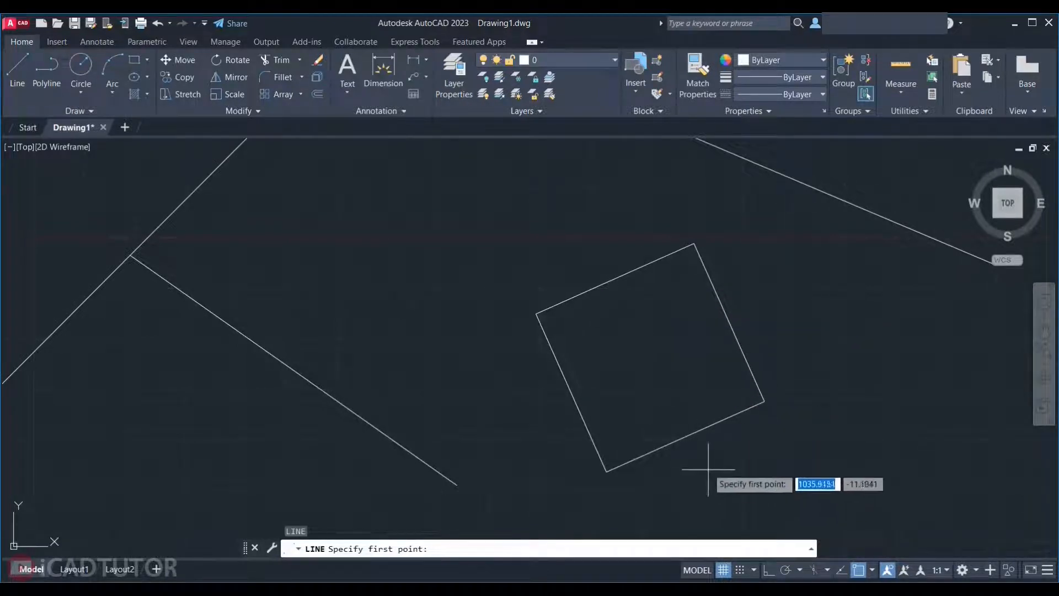
key(Escape)
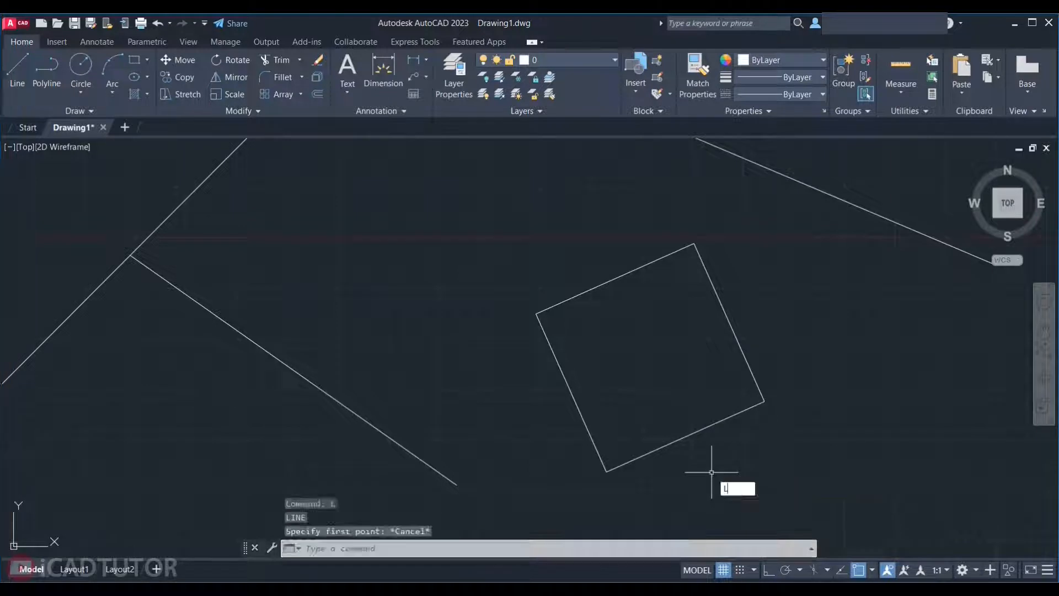
key(Return)
click(729, 323)
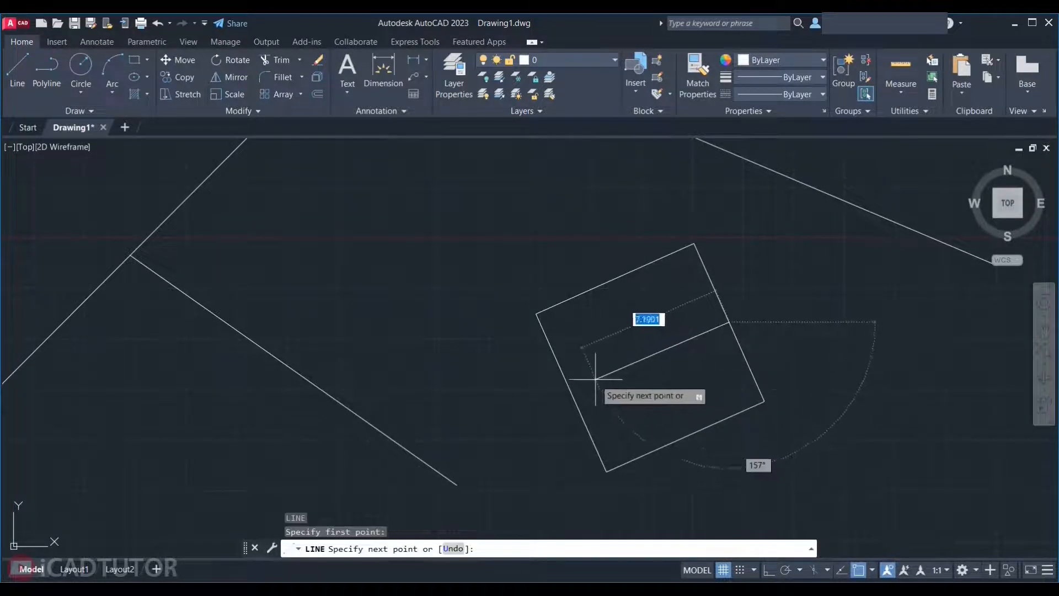
click(571, 392)
key(Escape)
- Draw a second line across the square between the midpoints of its upper and lower sides
key(Return)
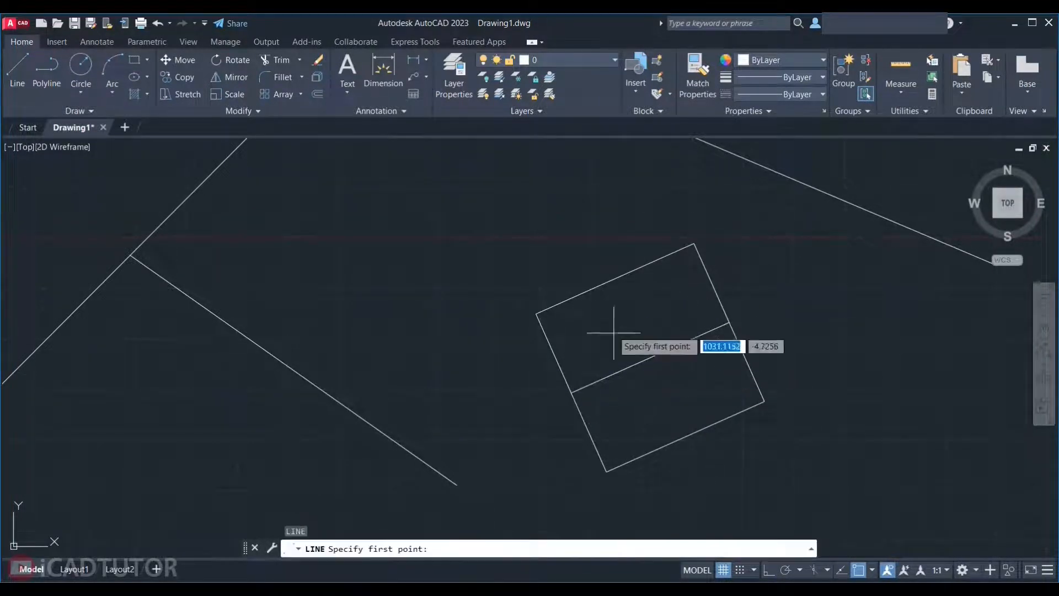
click(616, 279)
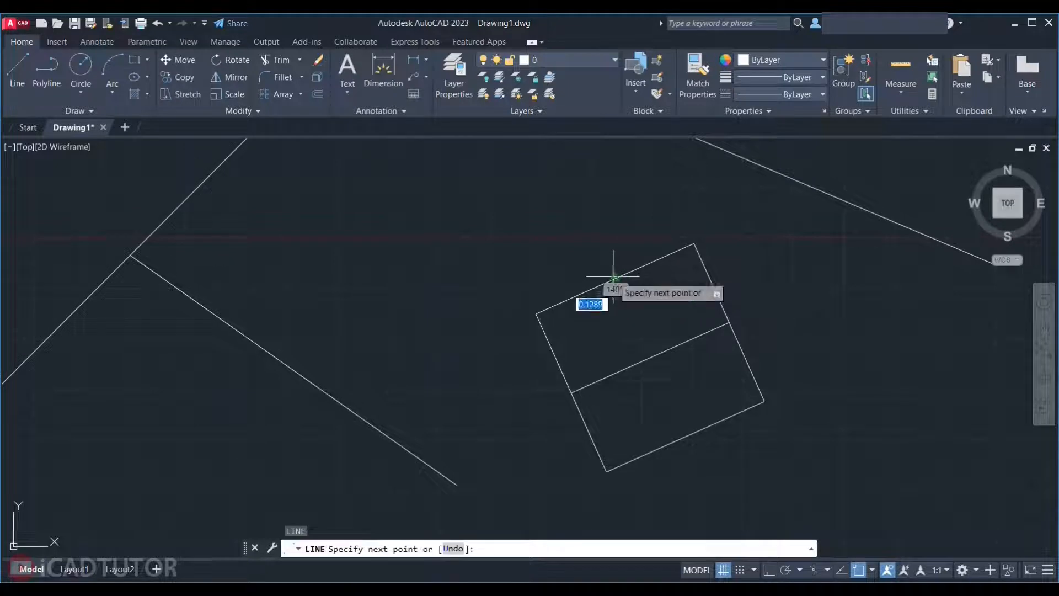
click(685, 436)
key(Escape)
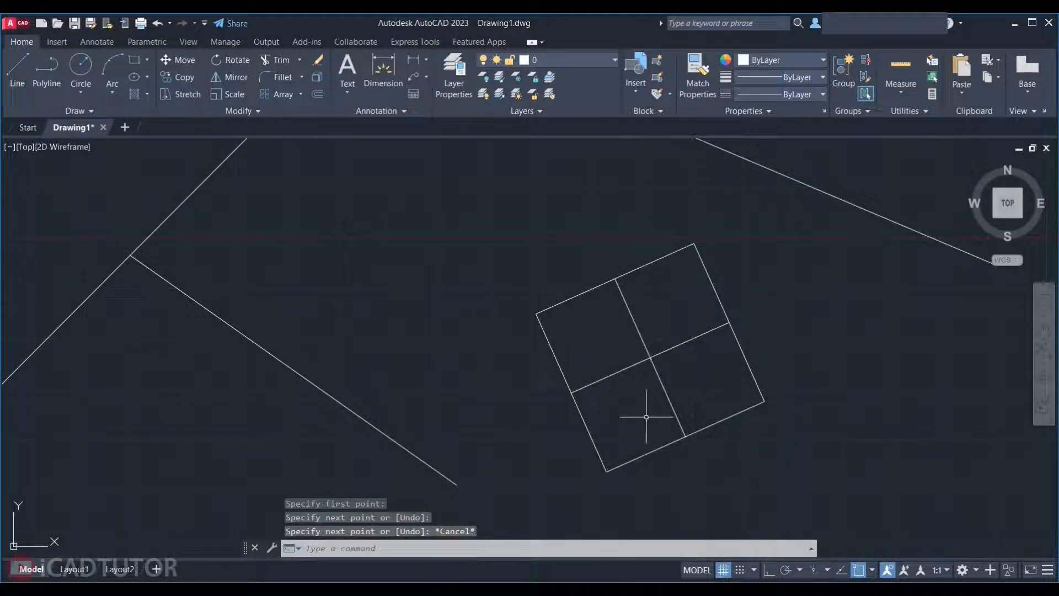
- Delete the two crossing midpoint lines inside the square
key(Return)
key(Escape)
click(674, 332)
click(627, 379)
key(Delete)
- Enable the Geometric Center object snap and draw a line from the square's geometric centre to a free point above the square
text(l)
key(Return)
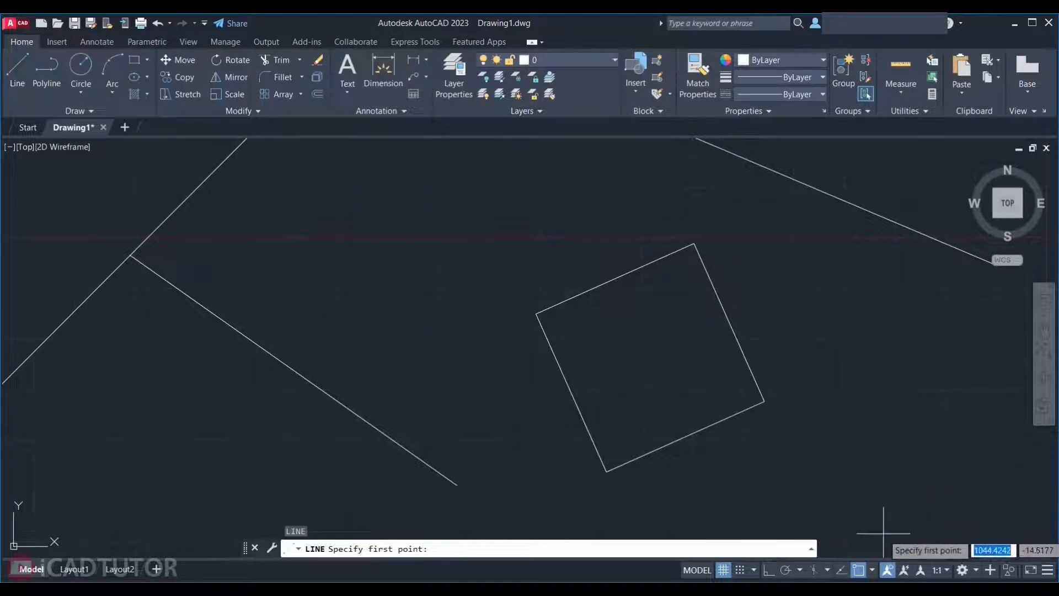
click(873, 570)
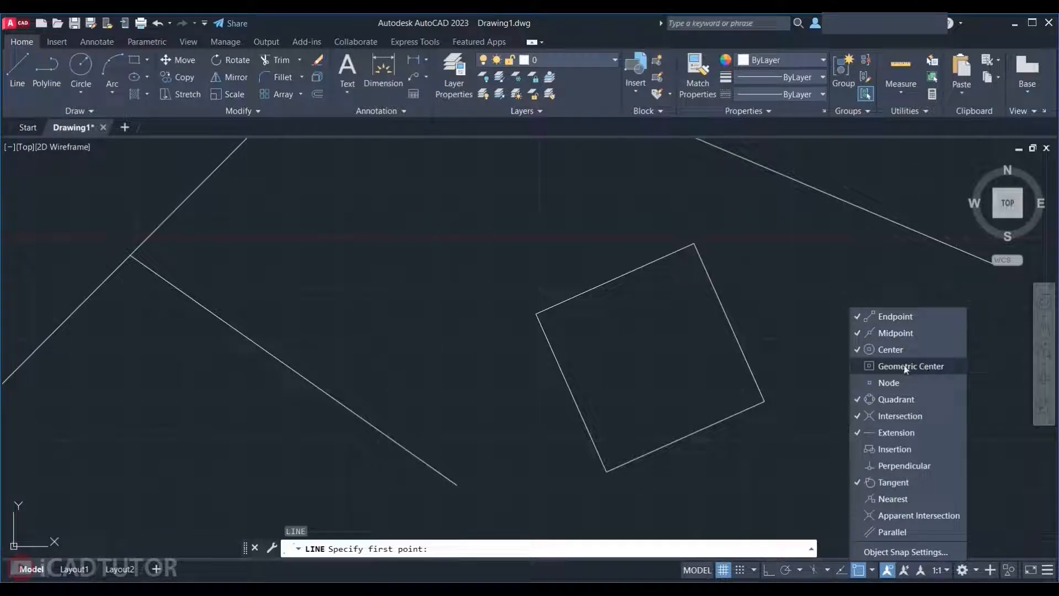
click(855, 366)
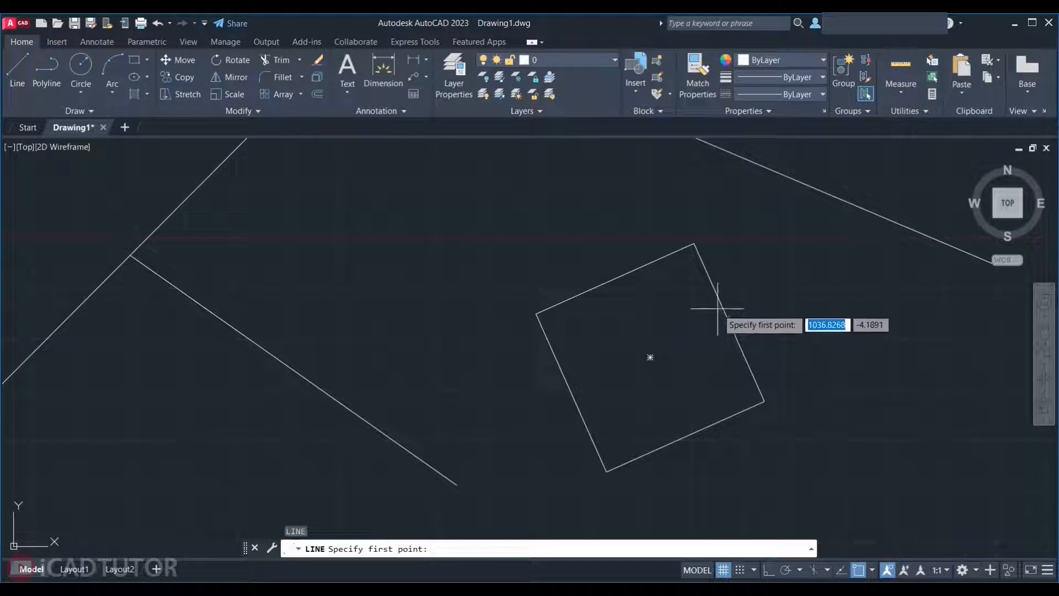
click(648, 358)
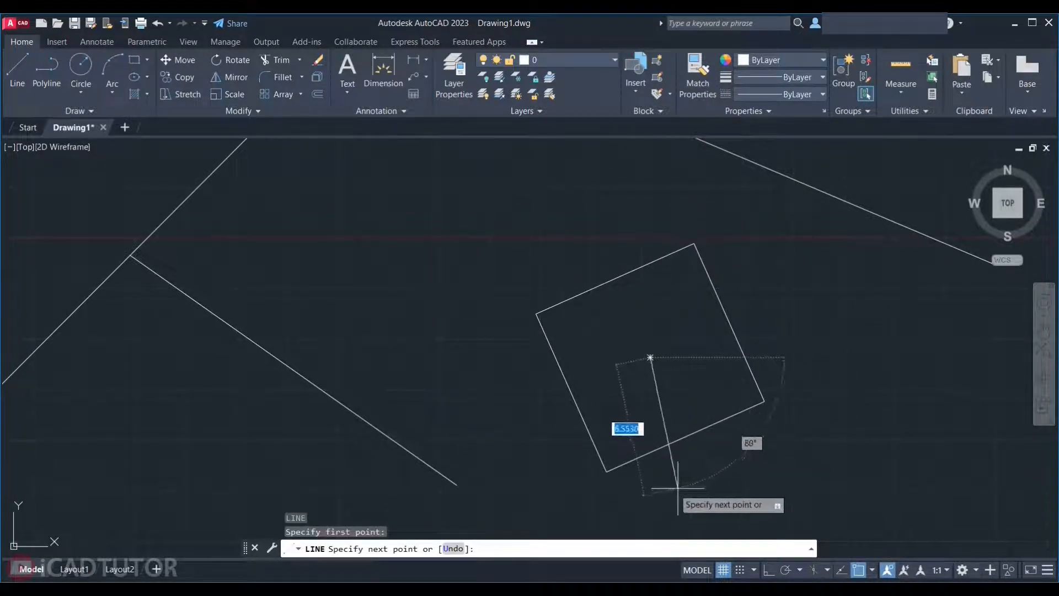
click(557, 196)
scroll(585, 237, down, 4)
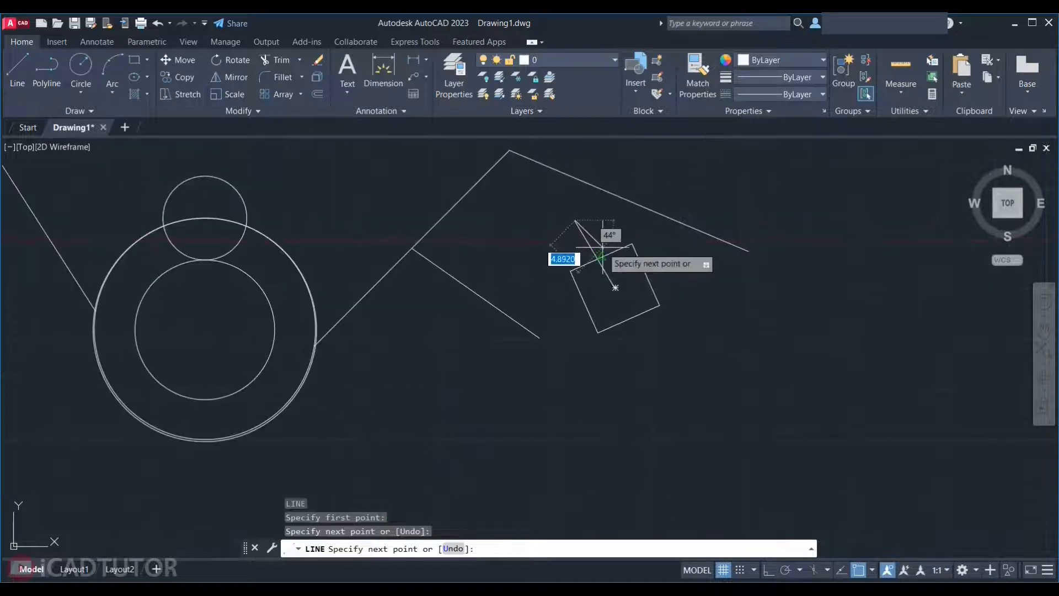
key(Escape)
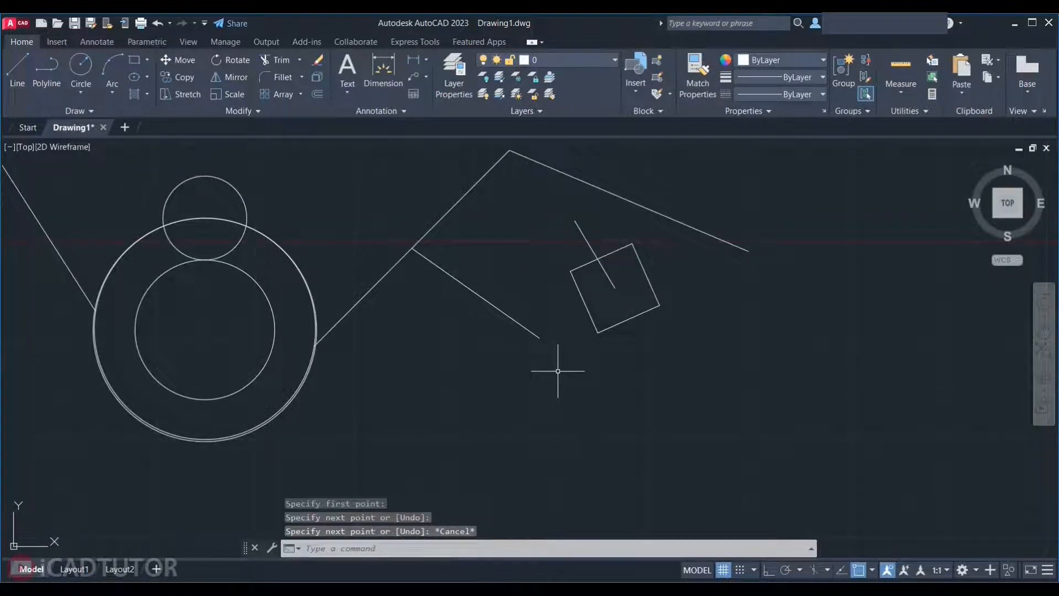
- Draw a line from a free point below the right slanted line to meet it at right angles, using a one-time Perpendicular snap
text(L)
key(Return)
click(496, 410)
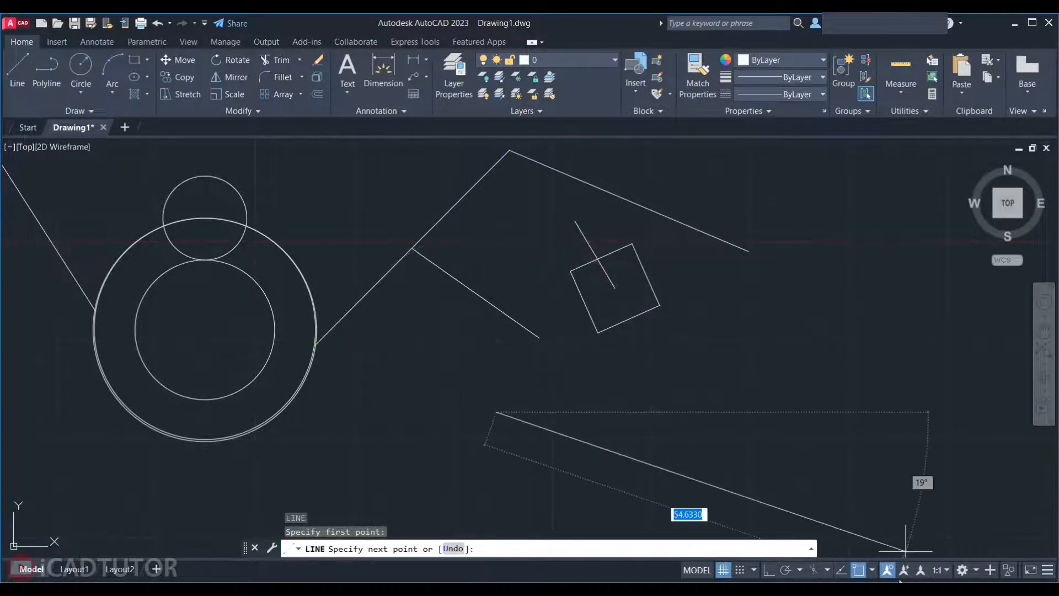
click(873, 570)
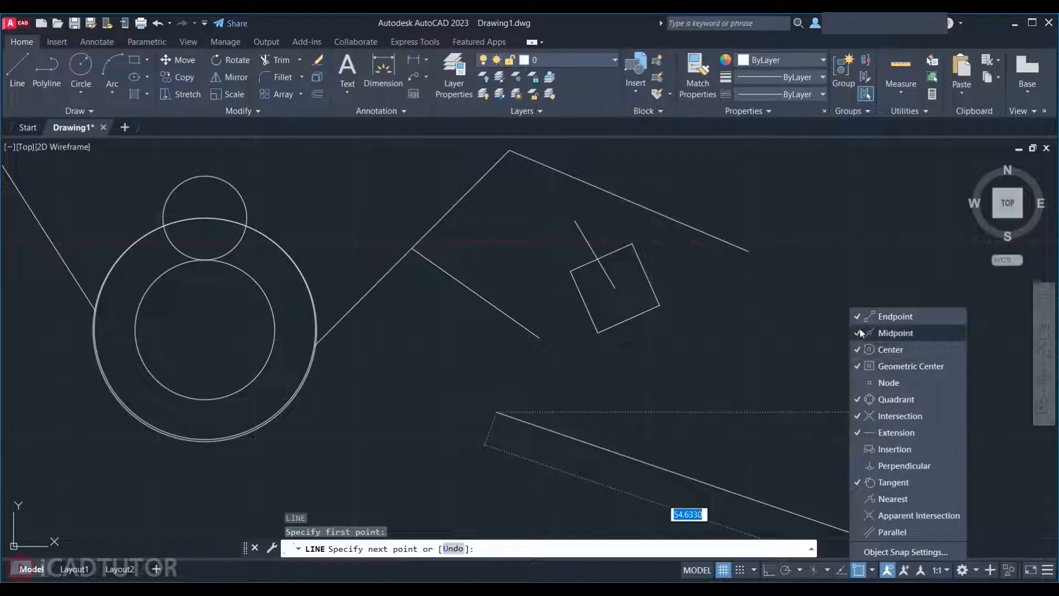
click(852, 465)
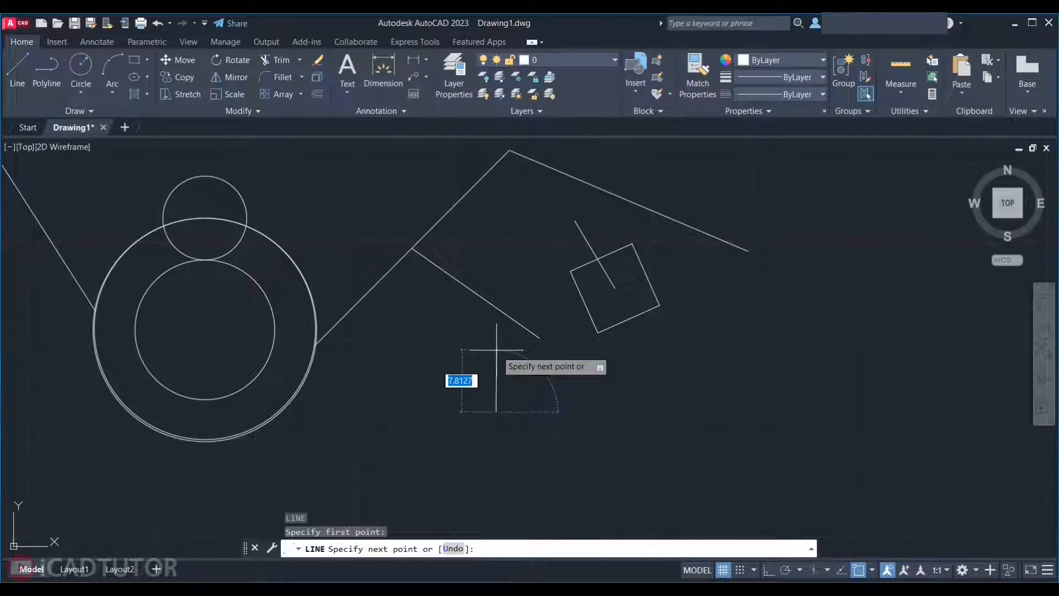
shift+right_click(496, 349)
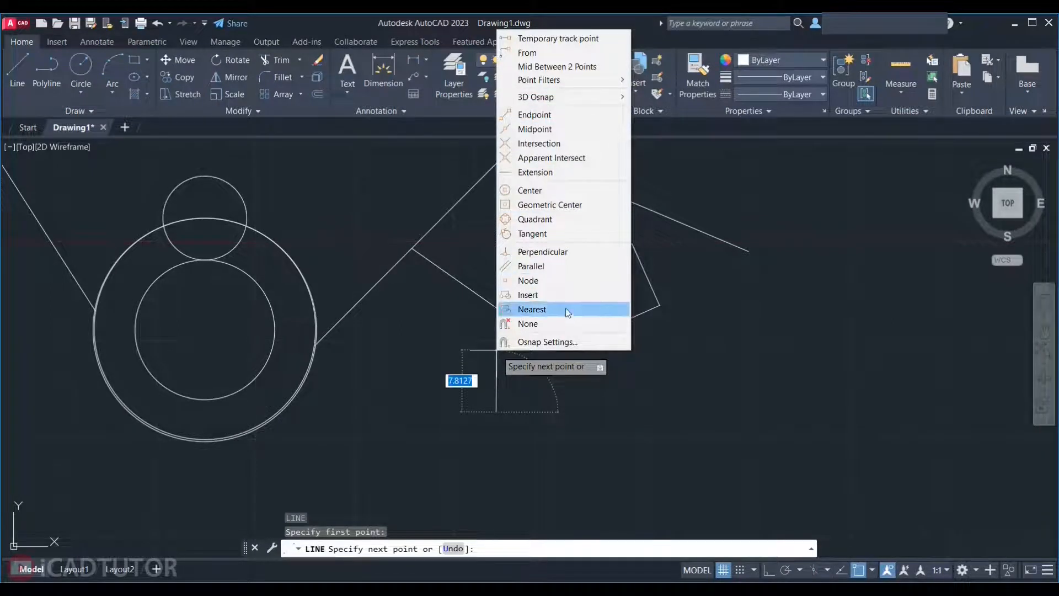
click(531, 253)
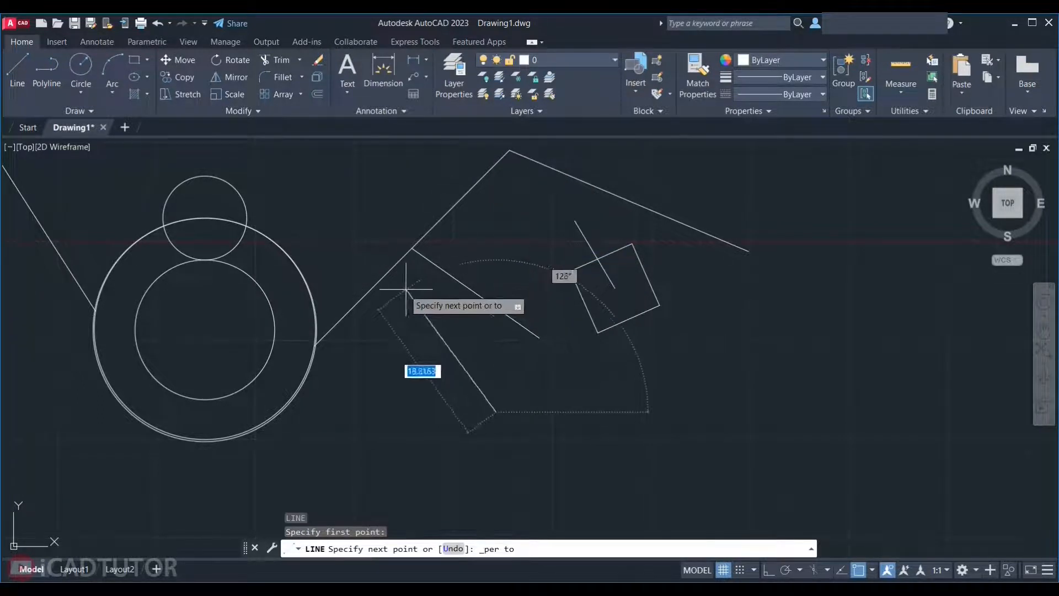
click(371, 288)
key(Escape)
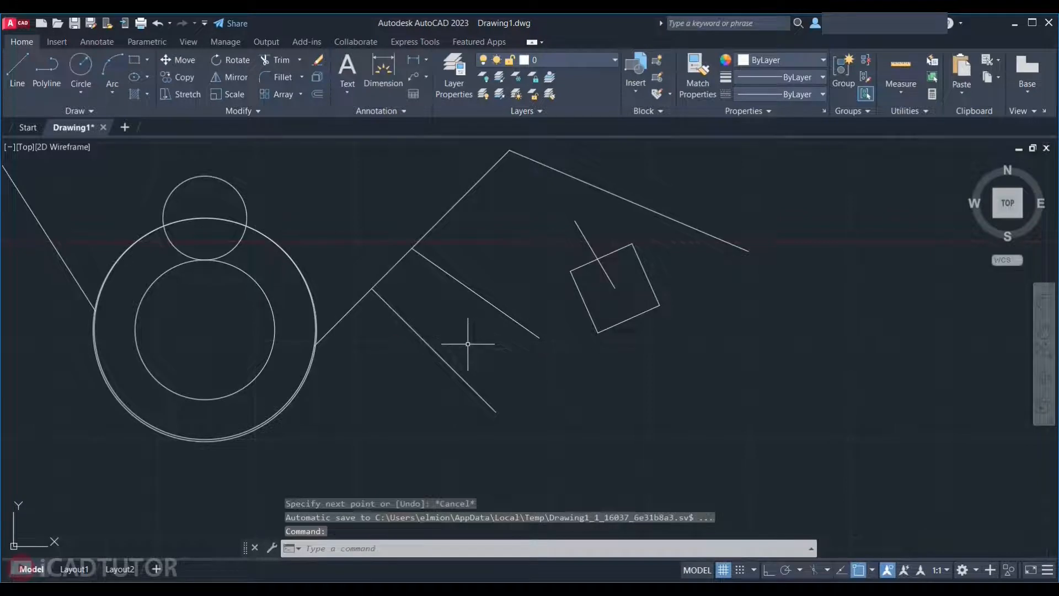
- Draw a line from a free point between the two lower lines to meet the right slanted line perpendicularly, using a one-time Perpendicular snap
key(Return)
click(520, 393)
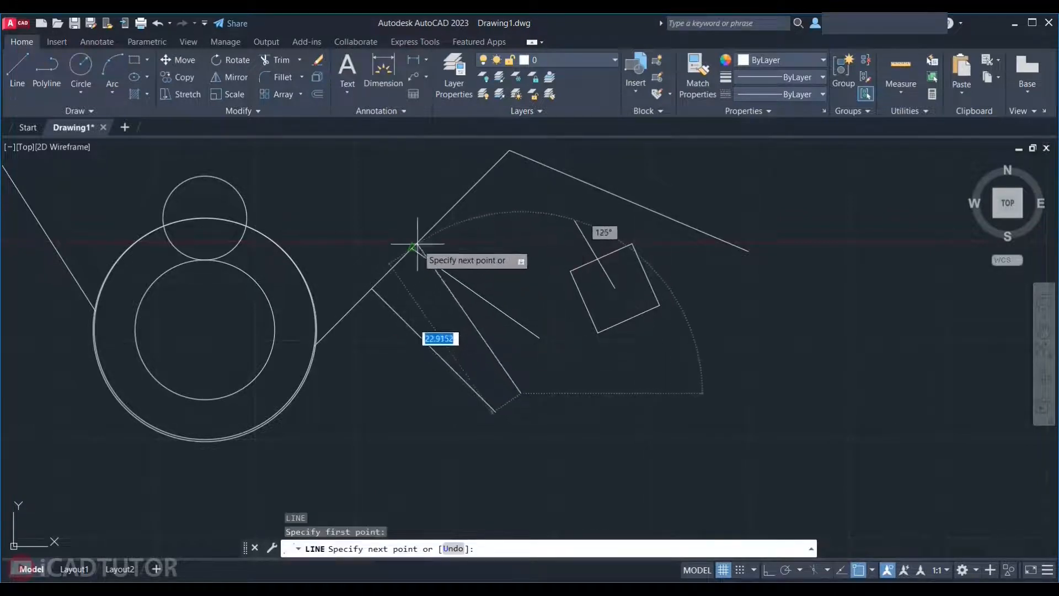
shift+right_click(401, 274)
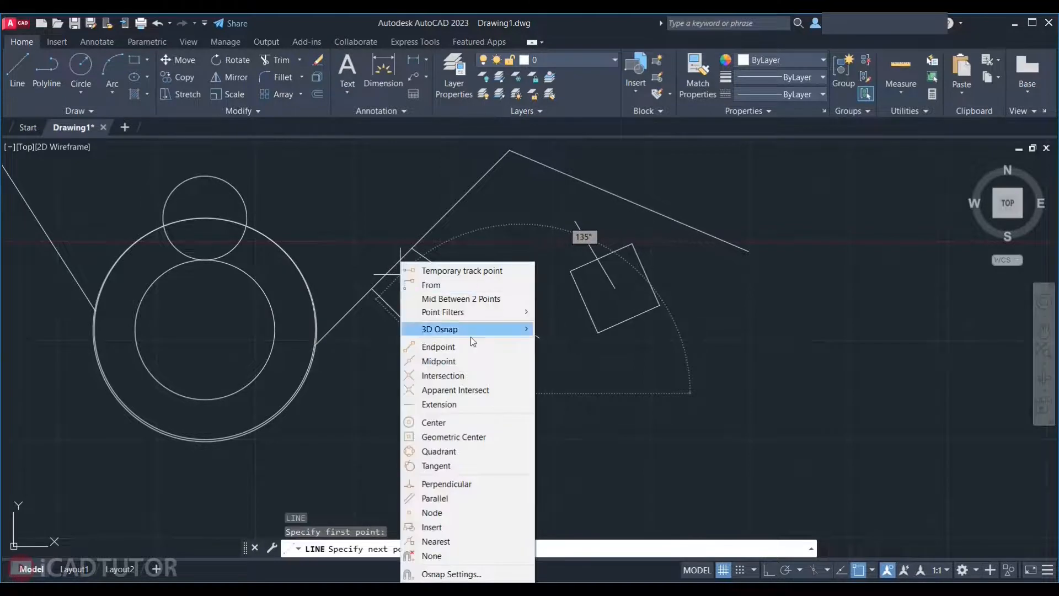
click(447, 483)
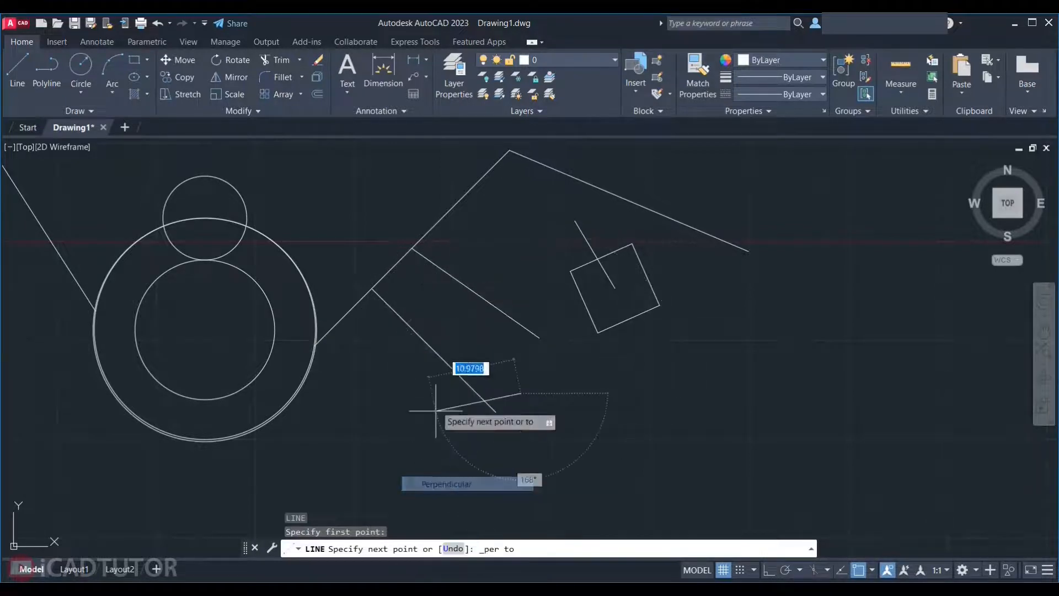
click(393, 267)
key(Escape)
- Enable the running Perpendicular object snap
click(872, 571)
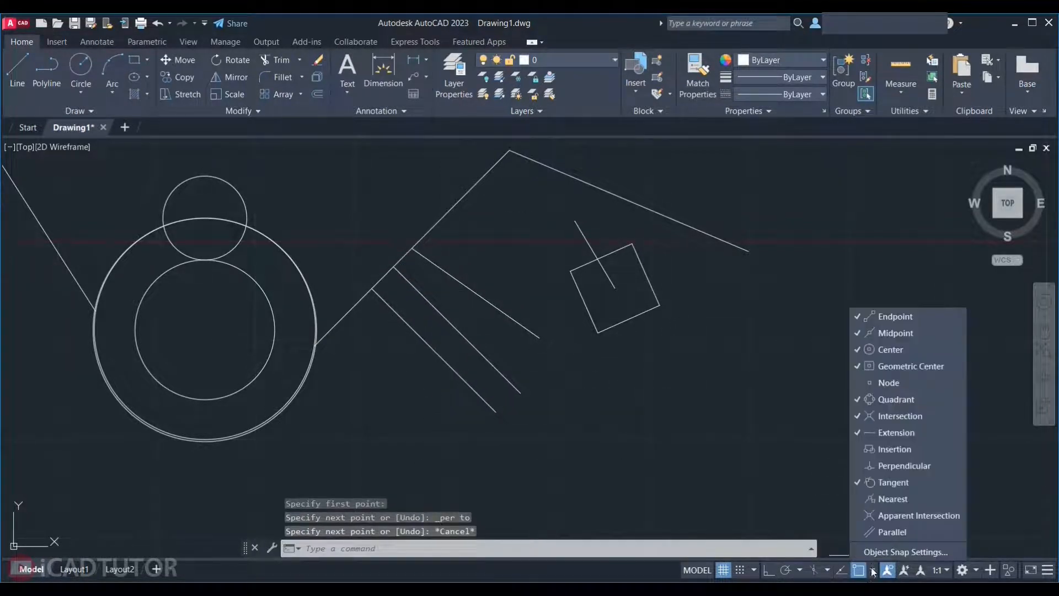
click(864, 466)
- Draw a helper line from the upper end of the left slanted line to the apex of the two right-hand lines
scroll(665, 391, down, 4)
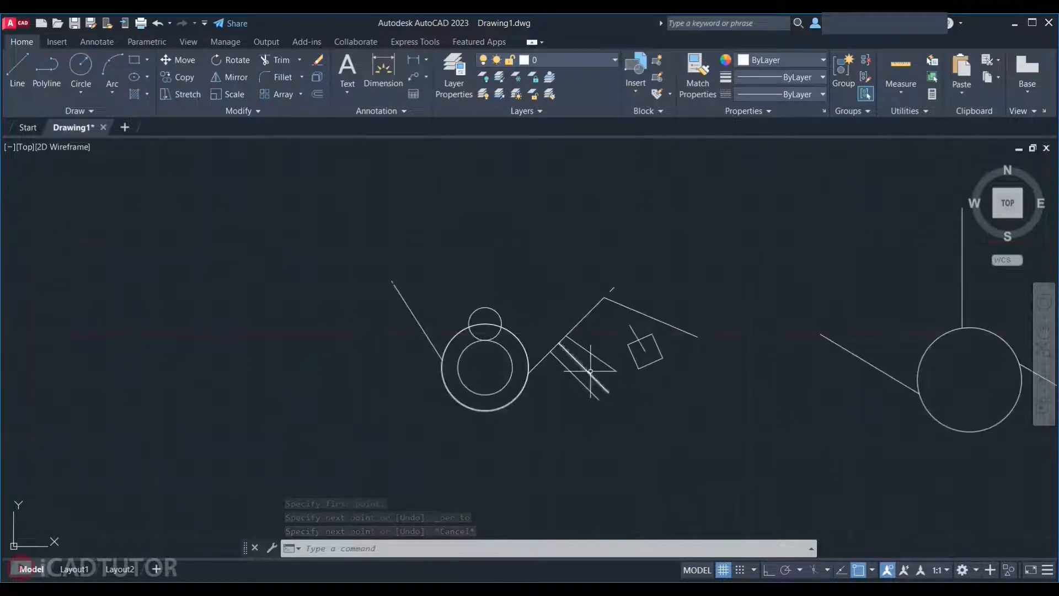
scroll(591, 371, up, 2)
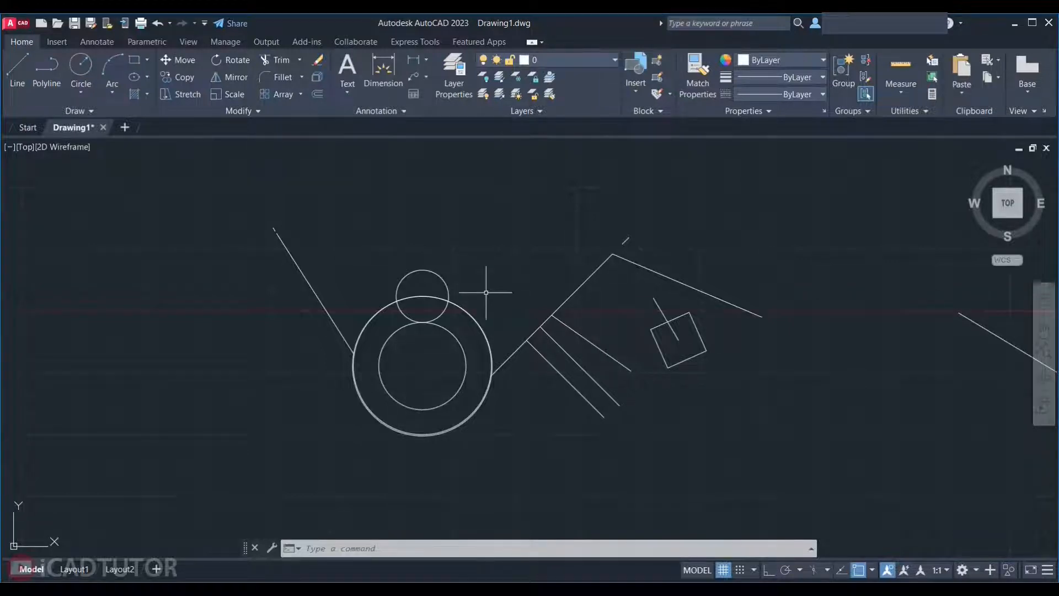
scroll(350, 224, up, 4)
scroll(268, 283, down, 2)
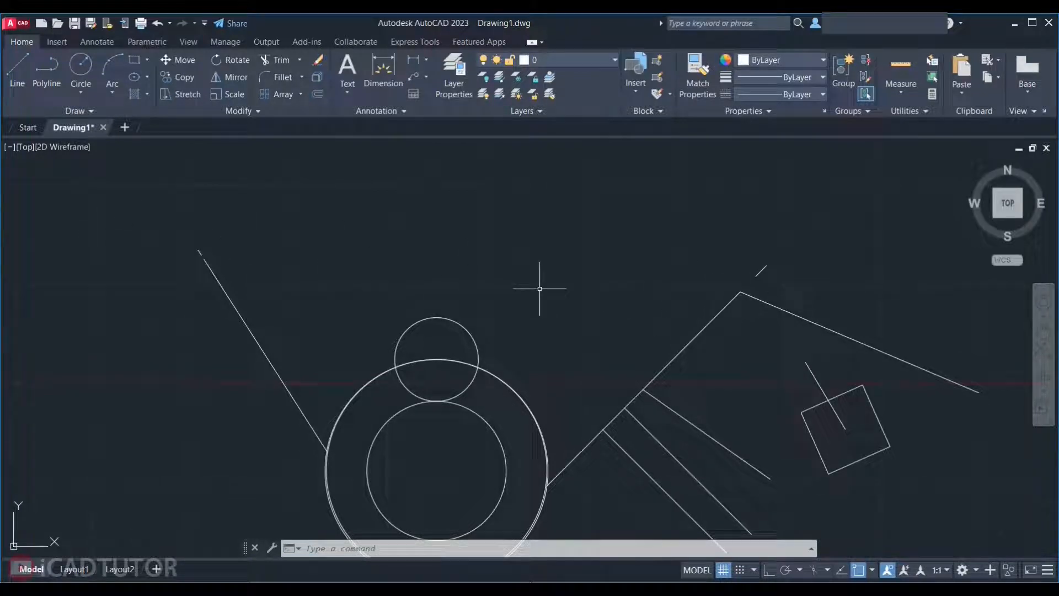
text(l)
key(Return)
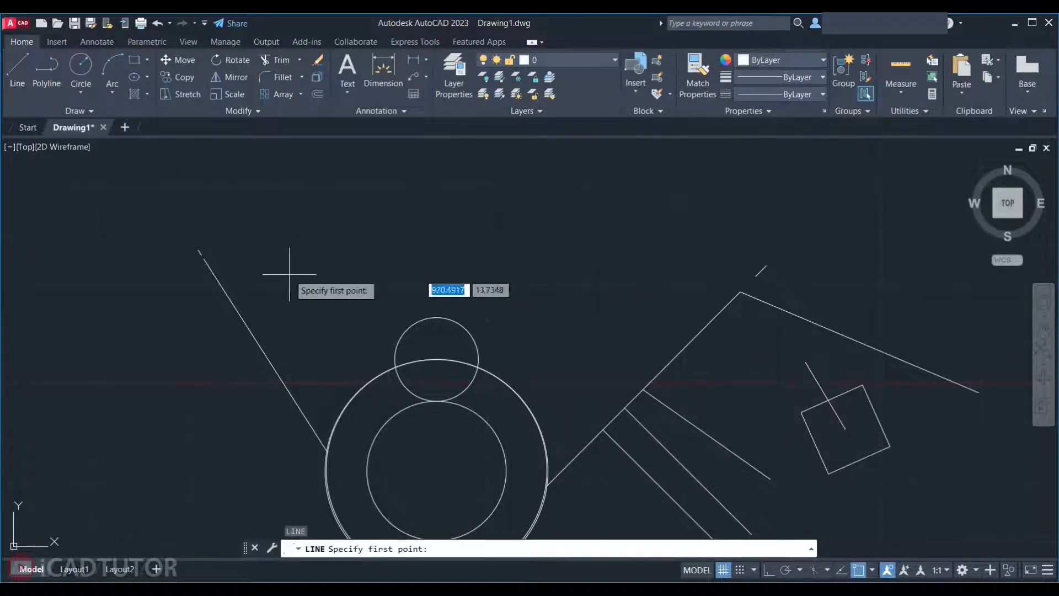
click(201, 253)
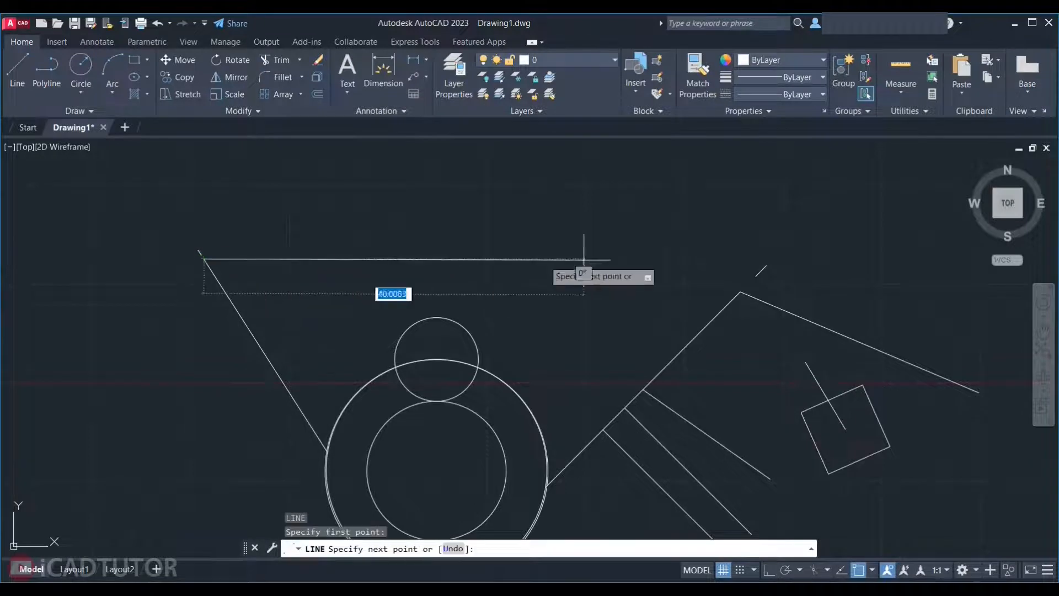
click(740, 290)
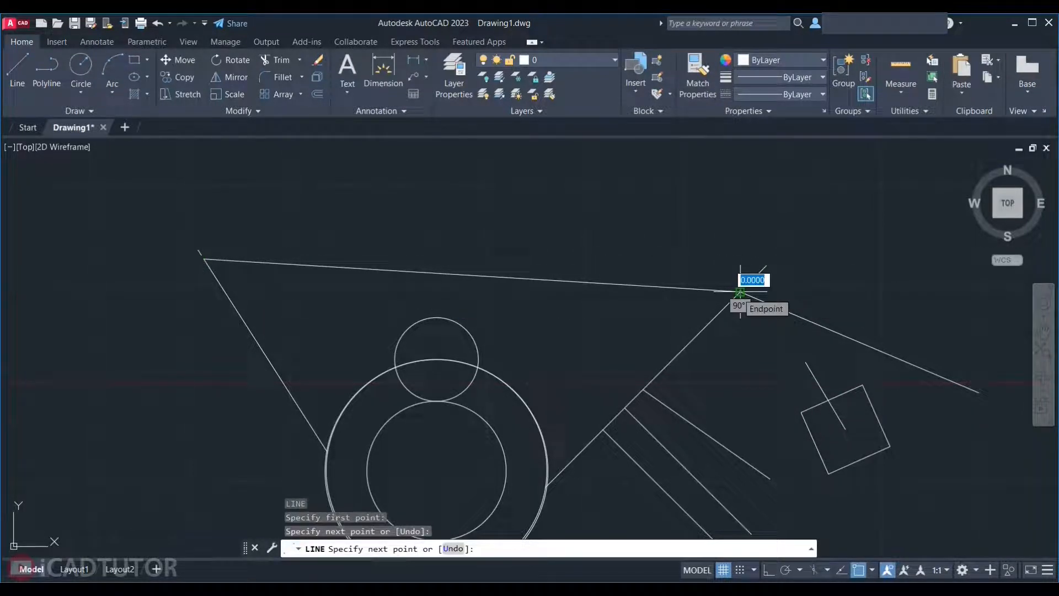
click(741, 290)
key(Escape)
- Draw a line from the helper line's midpoint to a free point above it
key(Return)
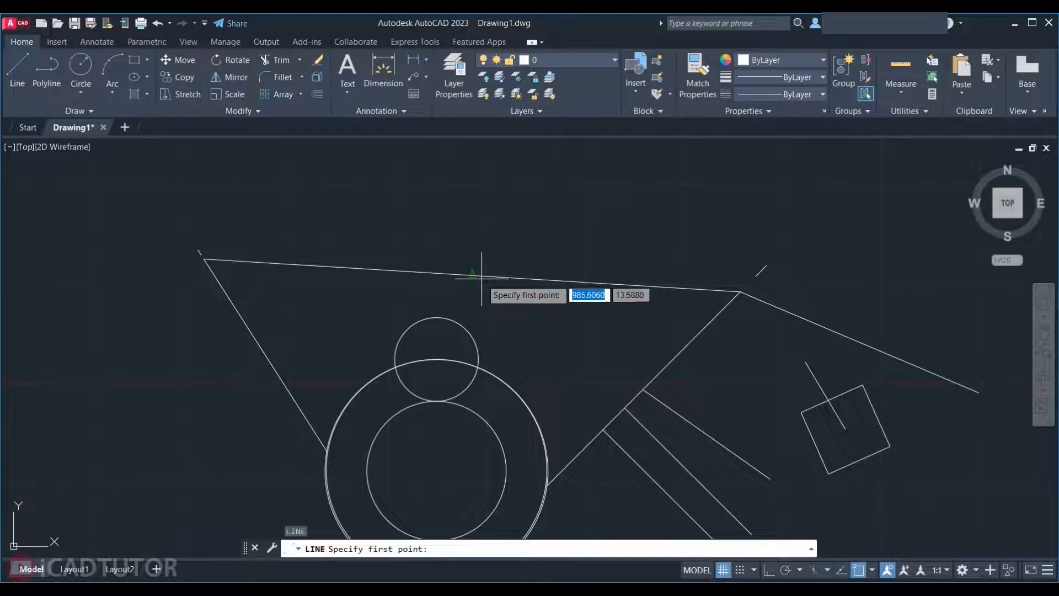
click(472, 275)
click(496, 172)
key(Escape)
- Delete the helper line spanning the left slanted line's upper end and the right apex
click(590, 304)
click(578, 259)
key(Delete)
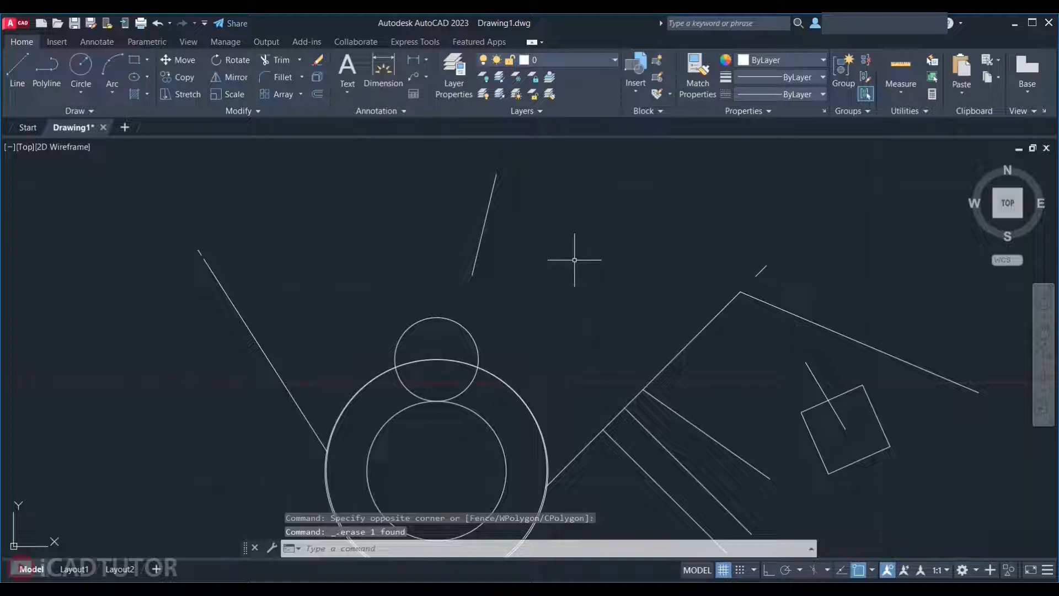
- Start a line midway between the left line's upper end and the right apex using the one-time Mid Between 2 Points snap, and cancel it
text(l)
key(Return)
shift+right_click(575, 259)
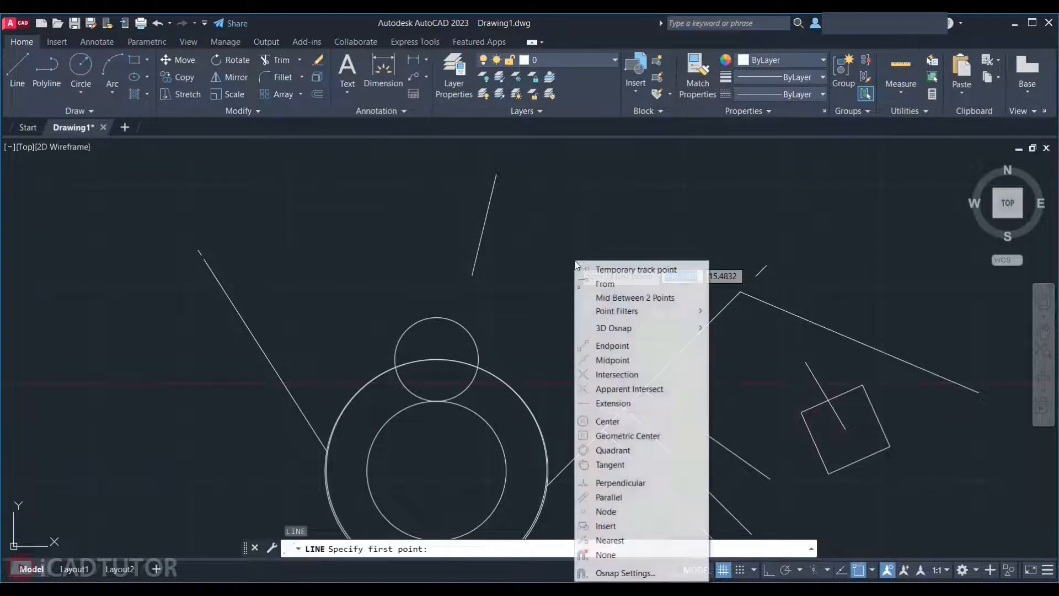
click(631, 298)
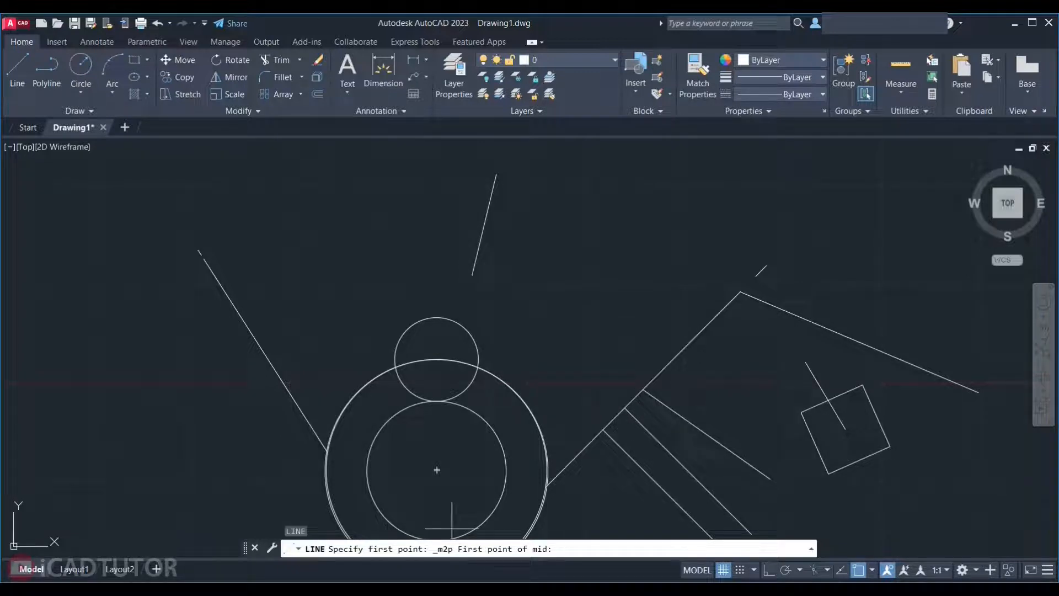
click(205, 260)
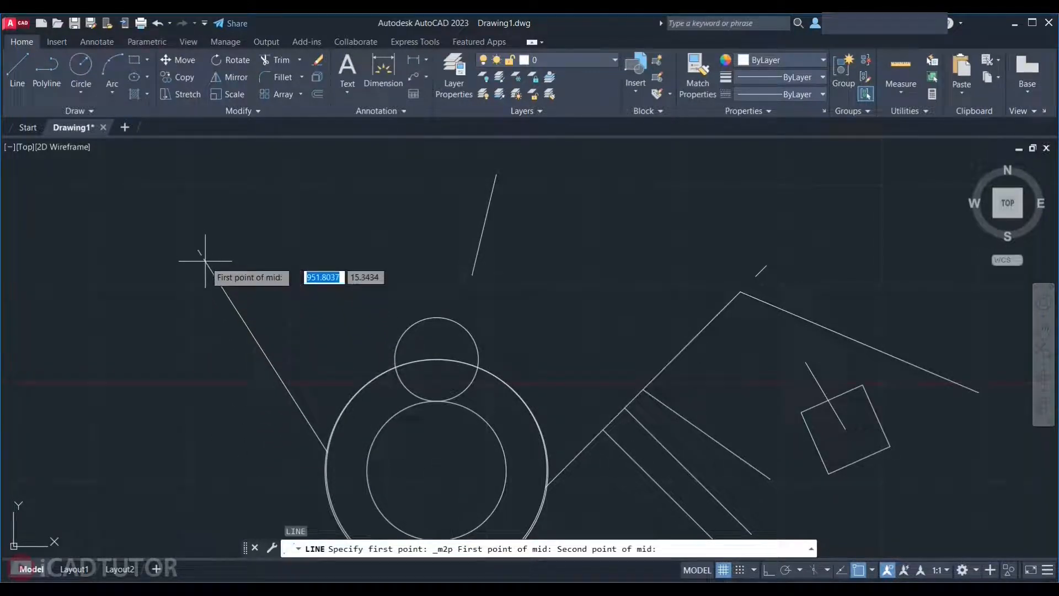
click(740, 292)
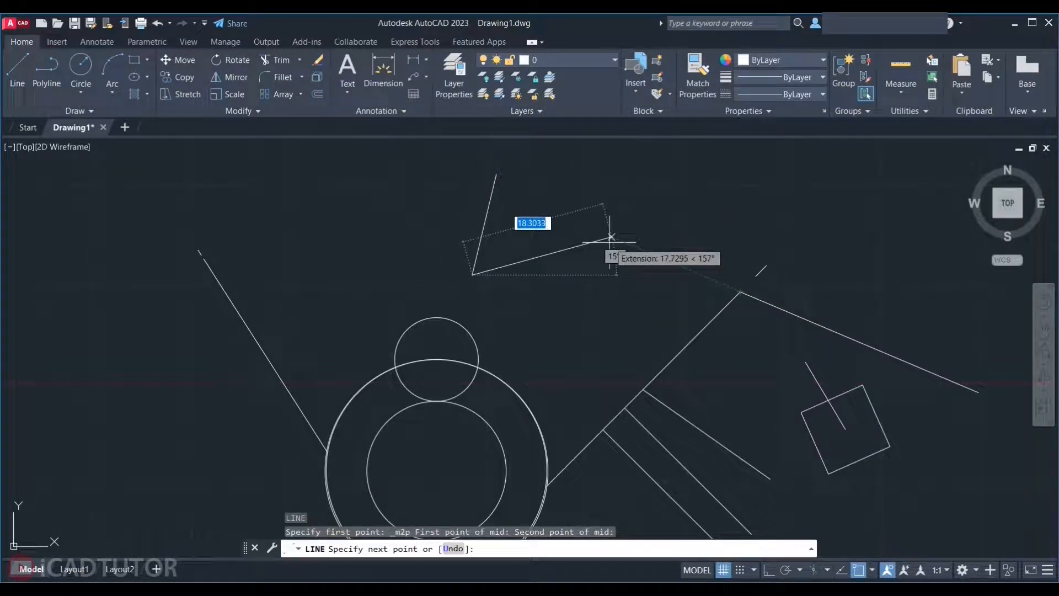
key(Escape)
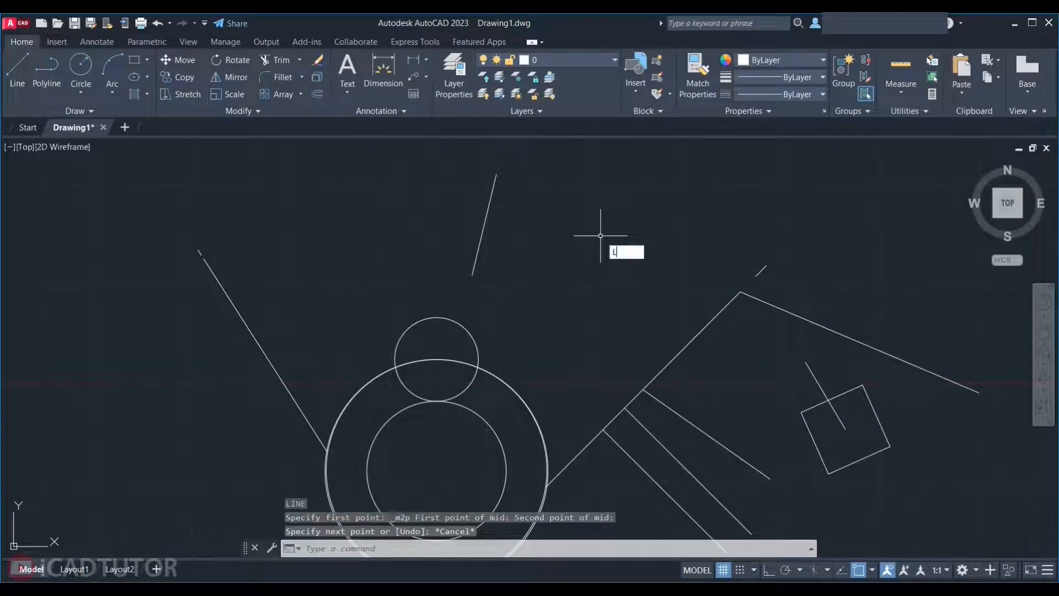
- Start a line with the M2P snap override from the left line's upper end and the right apex, and cancel it
text(L)
key(Return)
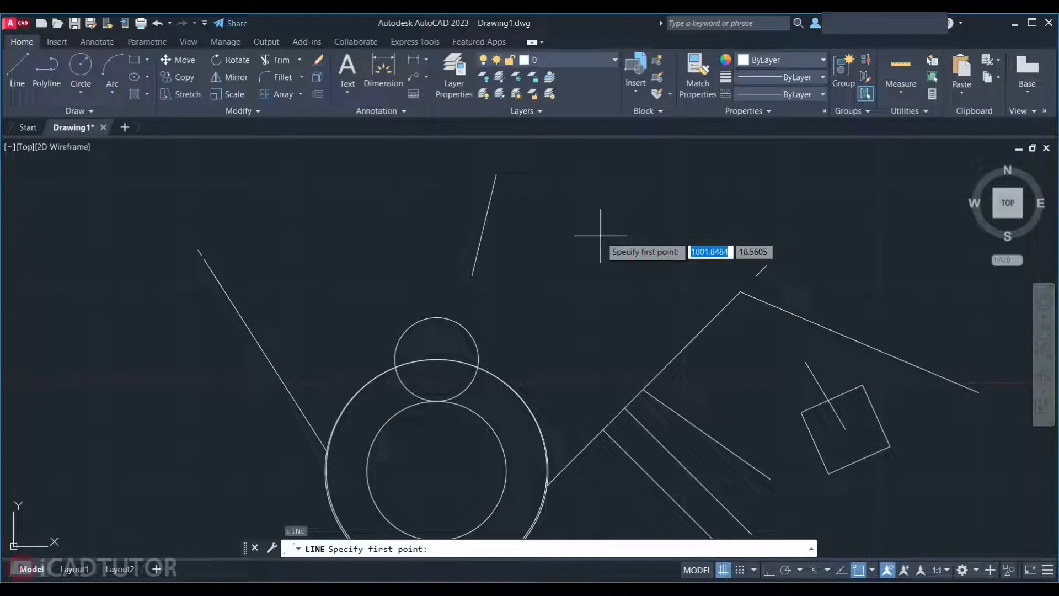
text(M2P)
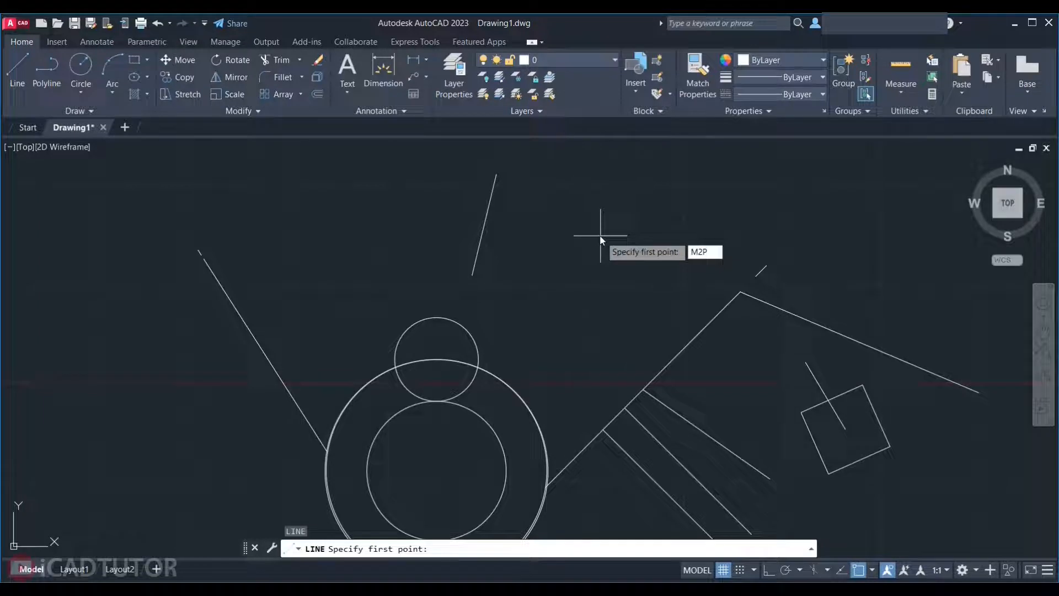
key(Return)
click(208, 262)
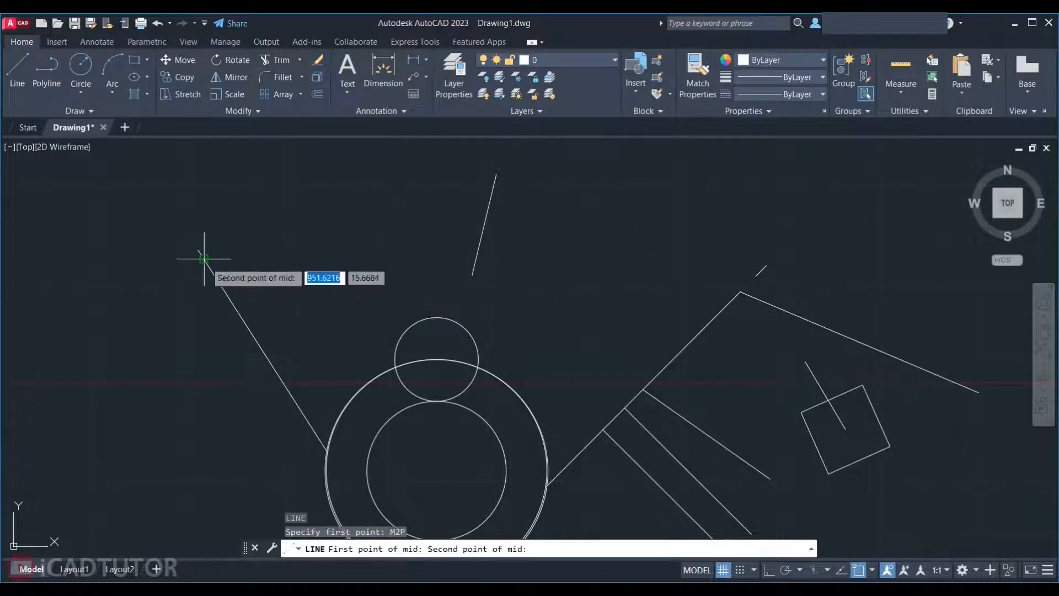
click(741, 291)
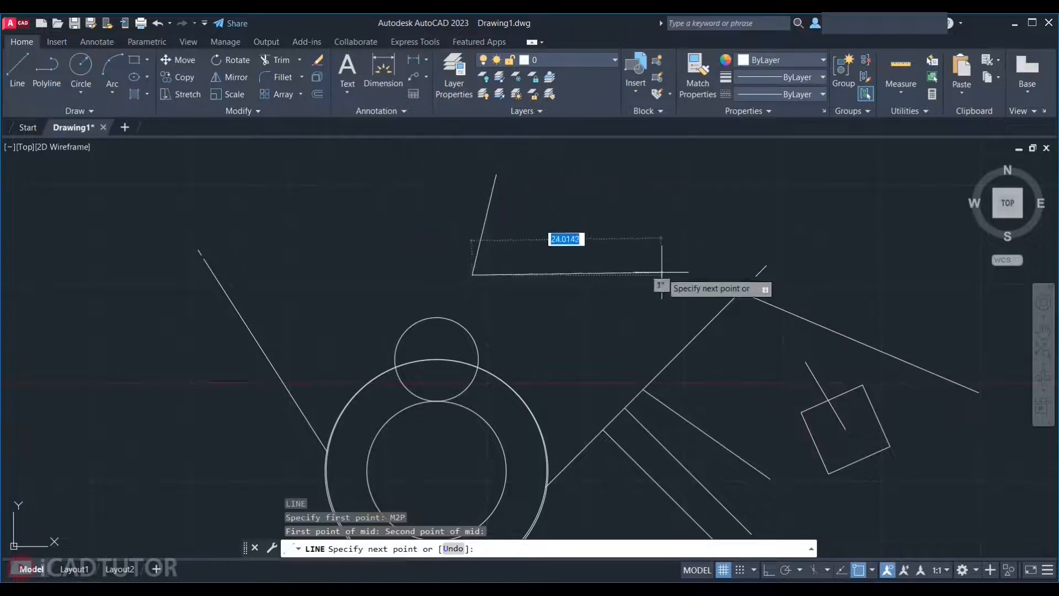
scroll(469, 240, down, 8)
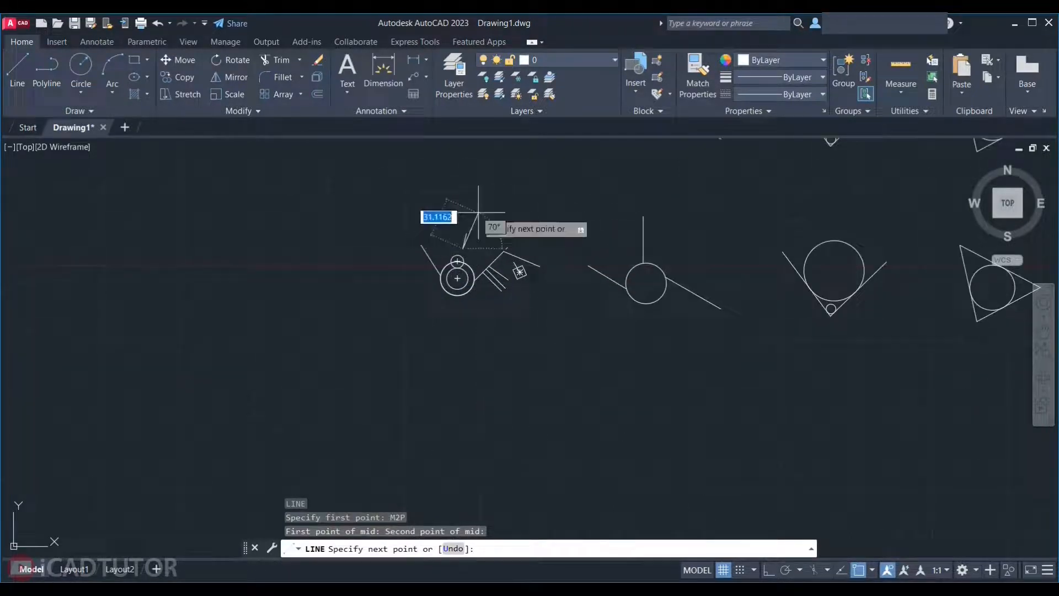
scroll(474, 248, down, 2)
scroll(444, 229, up, 5)
scroll(397, 270, down, 5)
key(Escape)
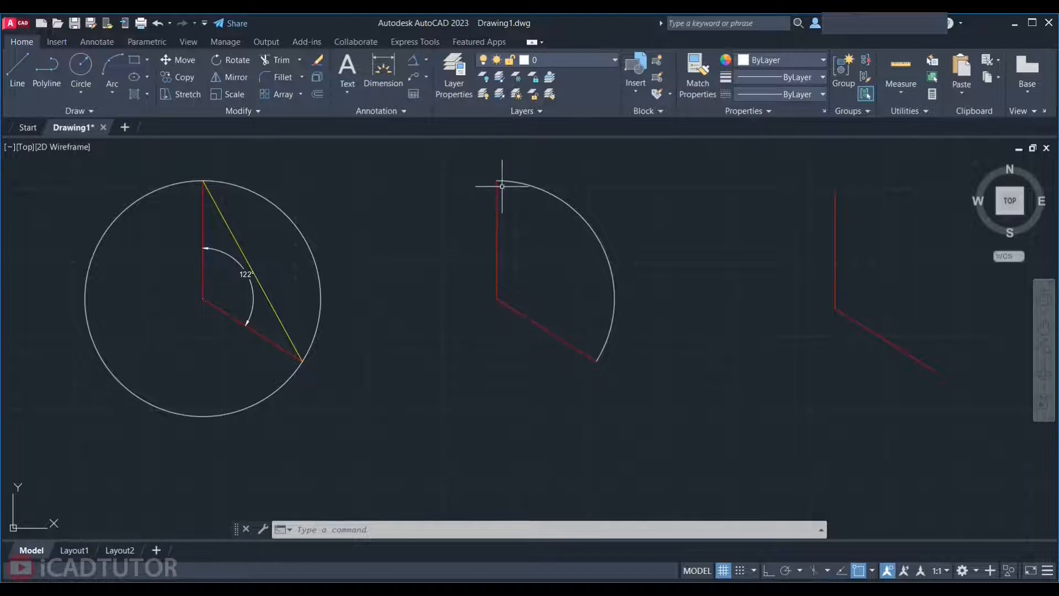
click(110, 90)
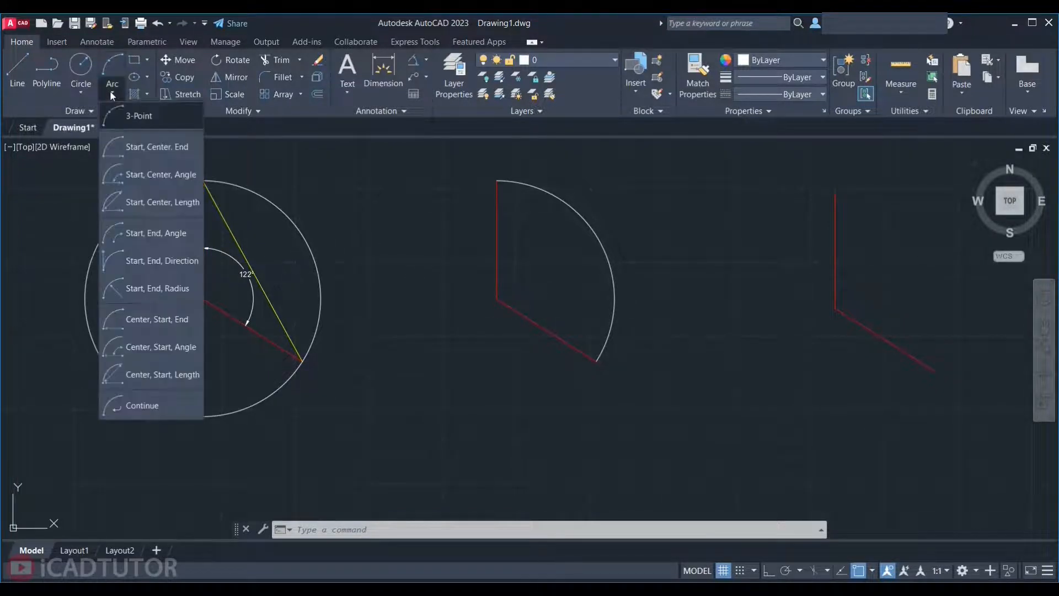
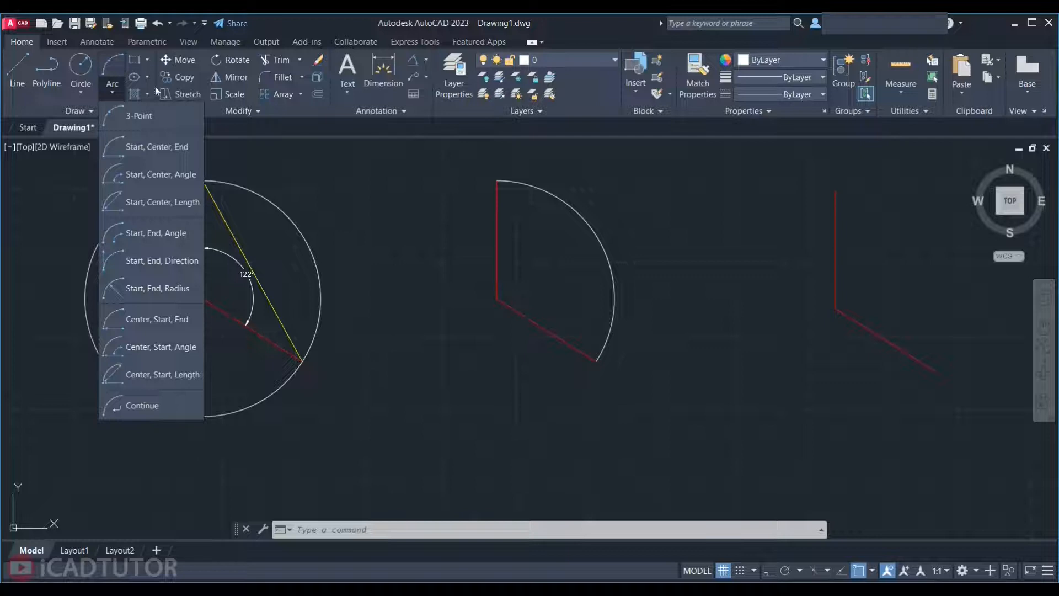
click(495, 395)
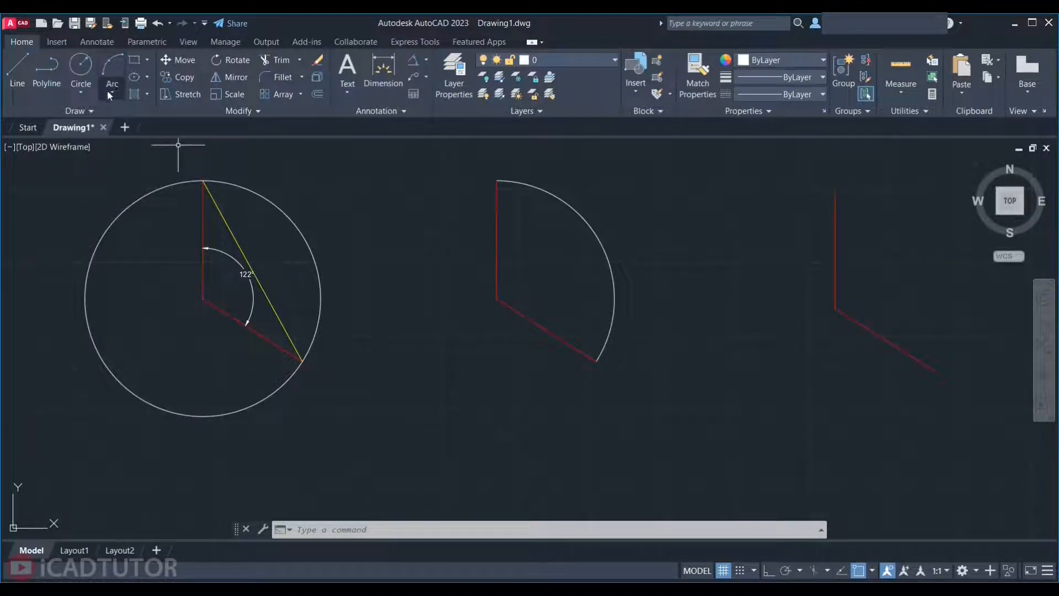
- Draw an arc on the rightmost red lines, starting at the slanted line's lower end, centred on their shared corner, with a 122° included angle
text(a)
key(Return)
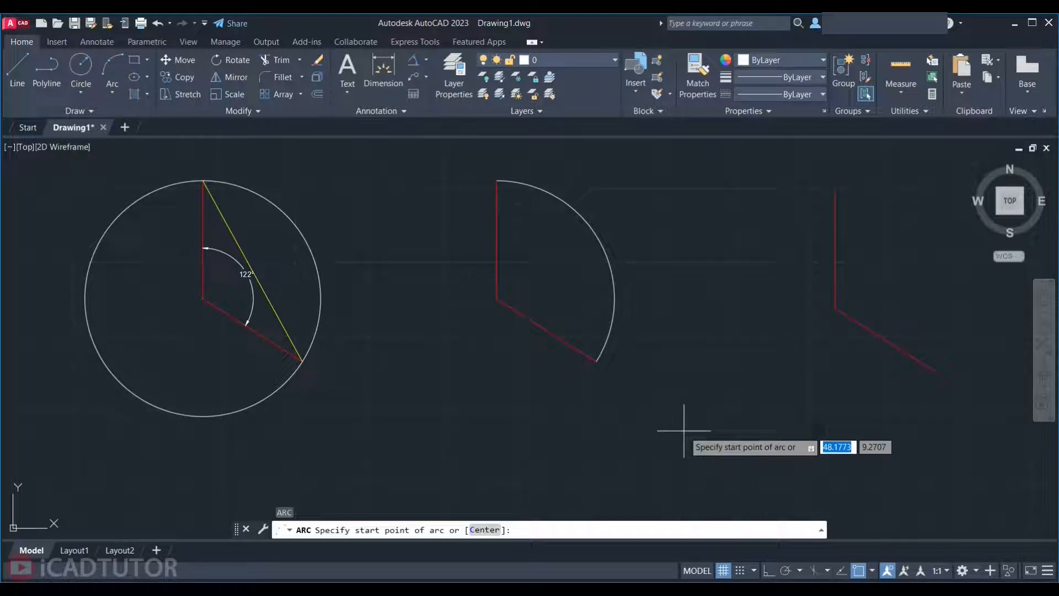
click(935, 370)
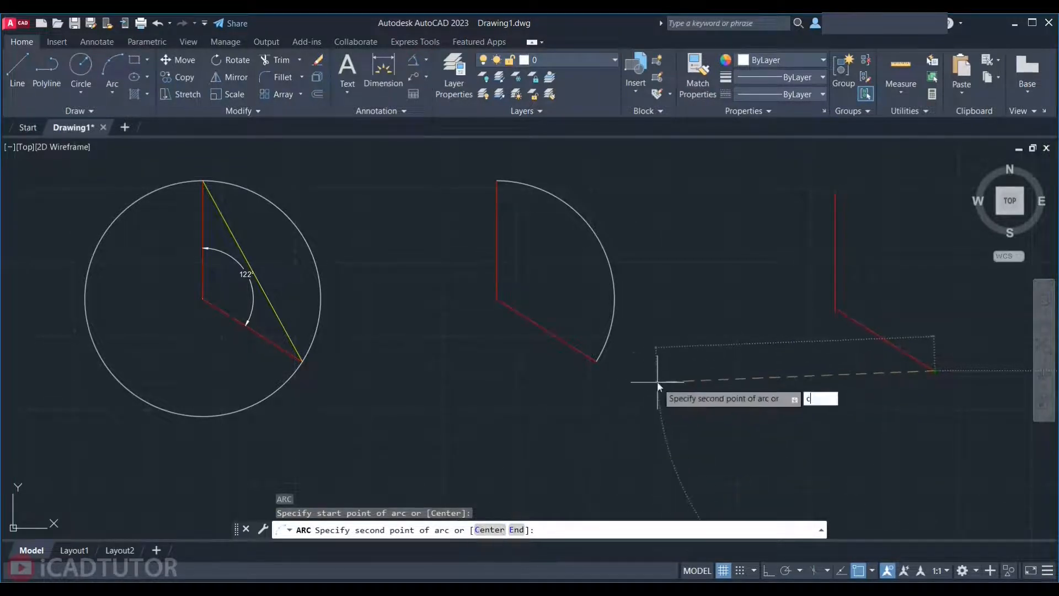
text(c)
key(Return)
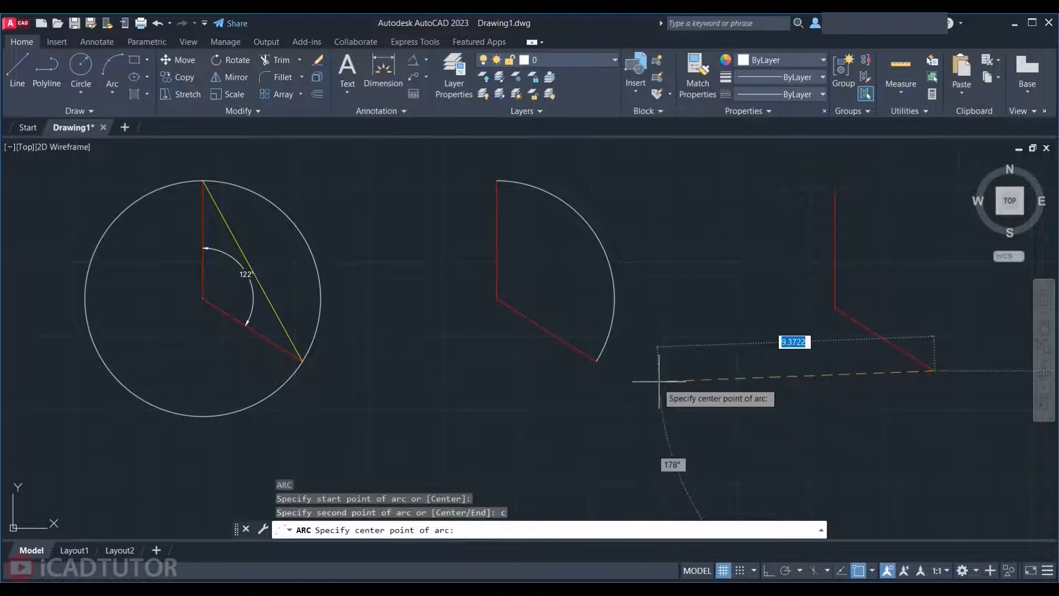
click(835, 307)
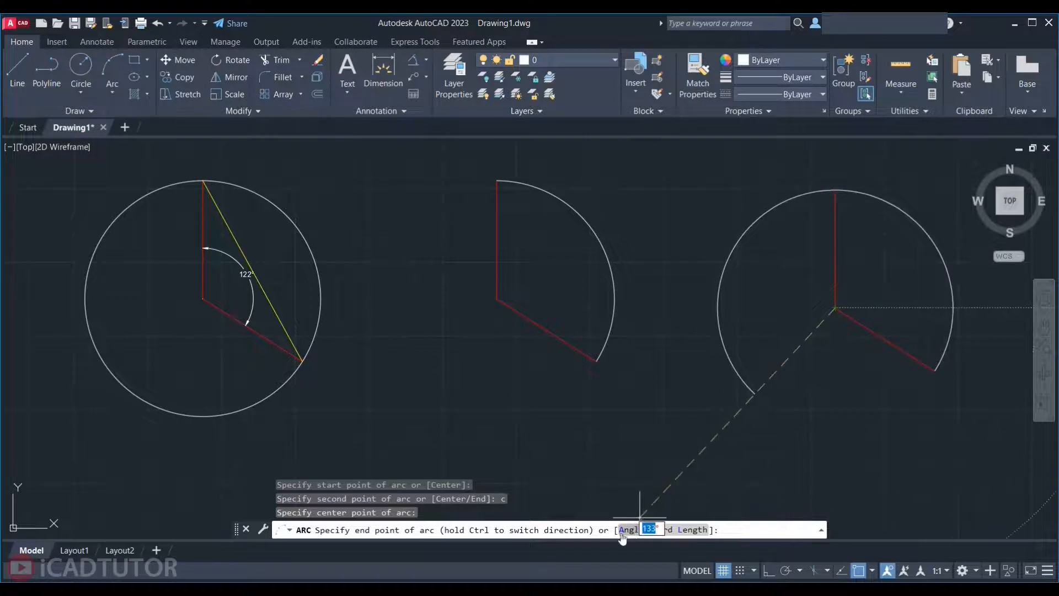
text(a)
key(Return)
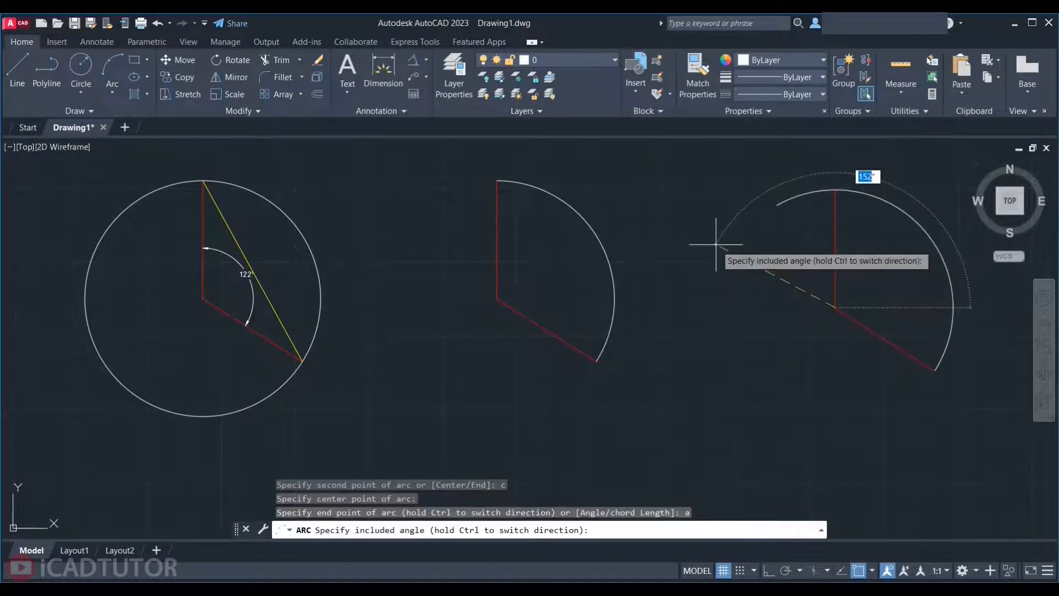
text(122)
key(Return)
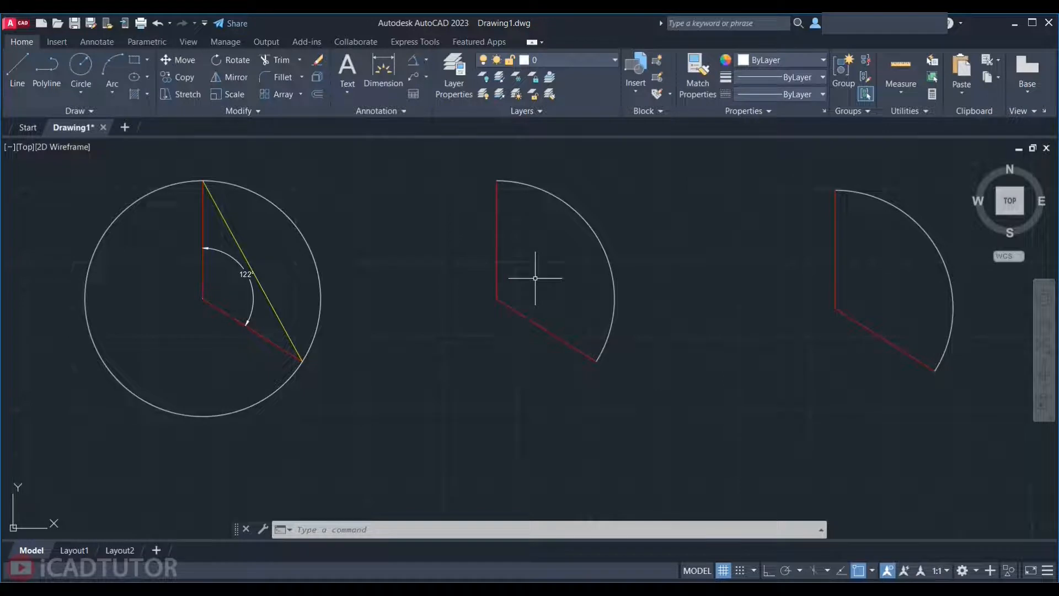
key(Escape)
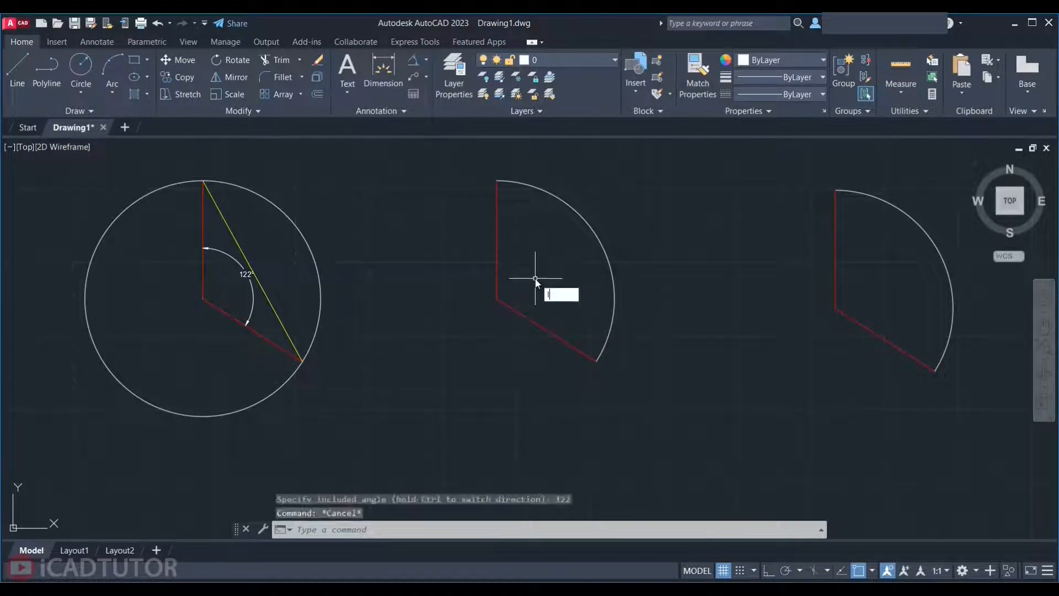
- Draw a chord line on the middle figure from the slanted red line's lower end to the vertical red line's upper end
key(Return)
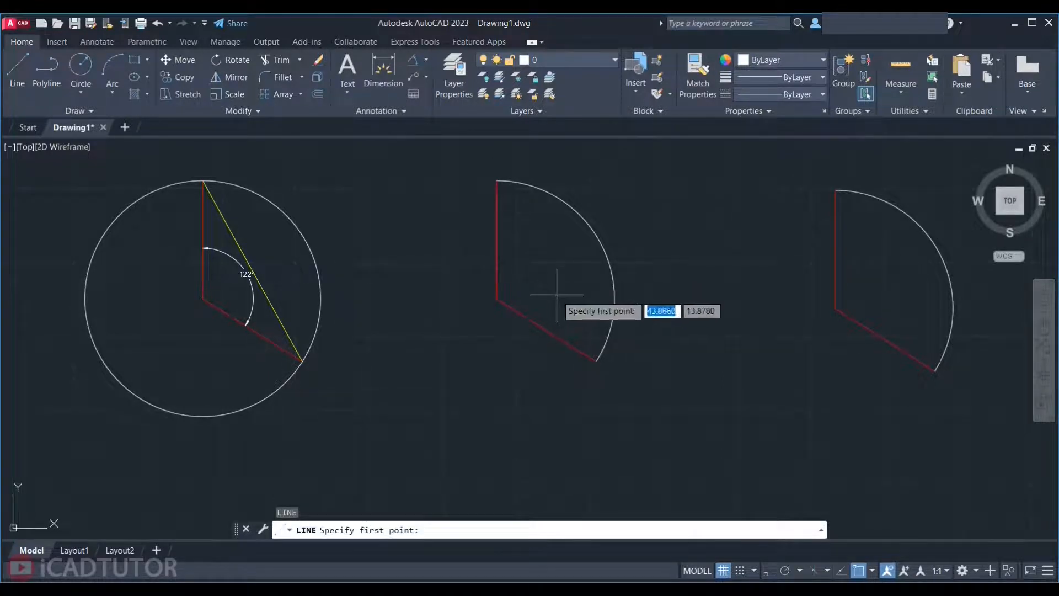
click(597, 360)
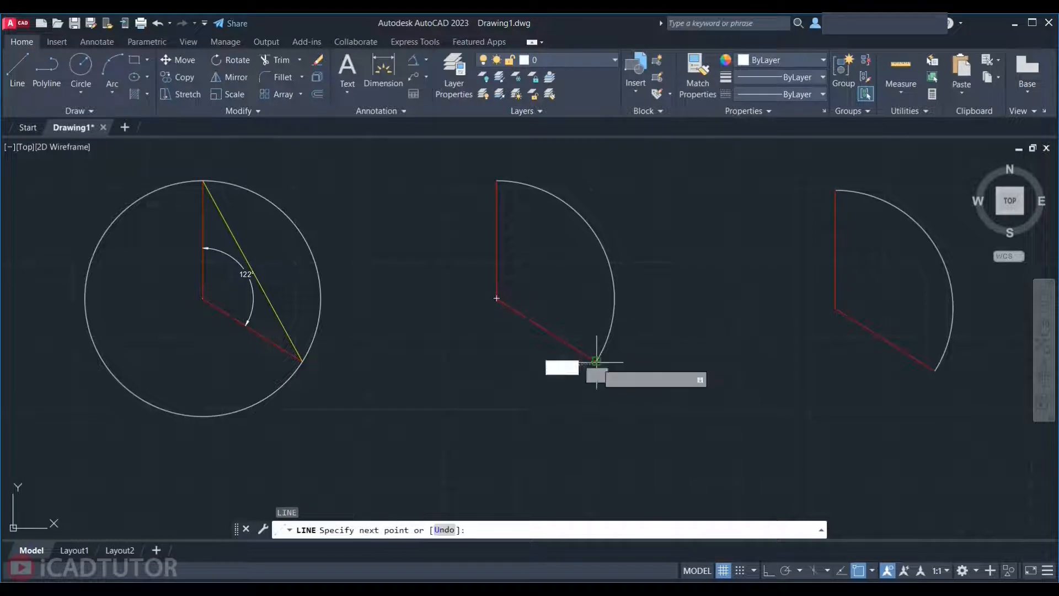
click(496, 180)
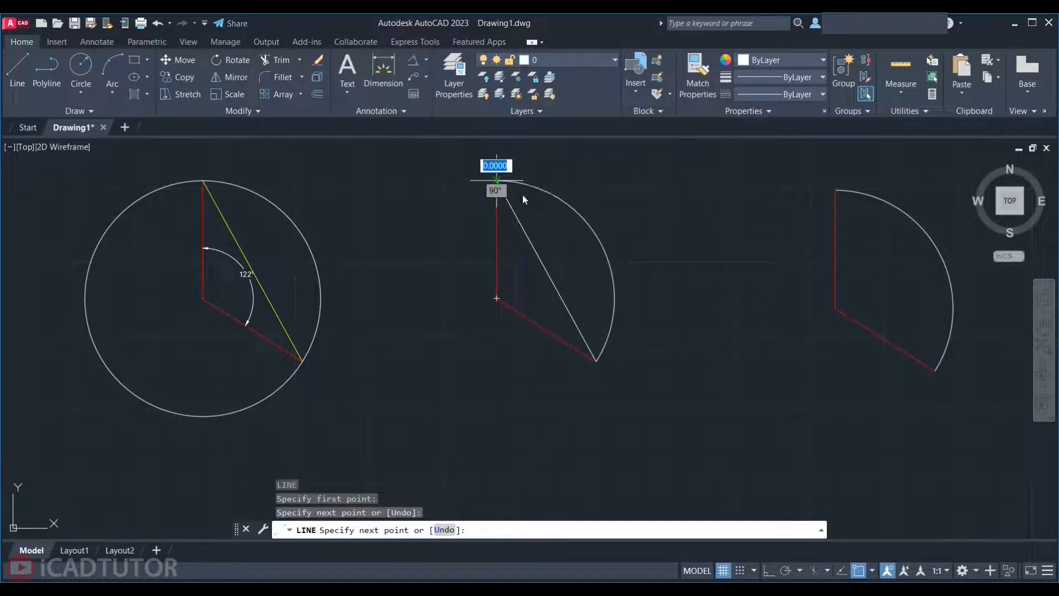
key(Escape)
- Delete the white arc on the rightmost pair of red lines
middle_drag(769, 339, 642, 362)
click(843, 274)
click(822, 293)
click(820, 298)
click(811, 307)
key(Delete)
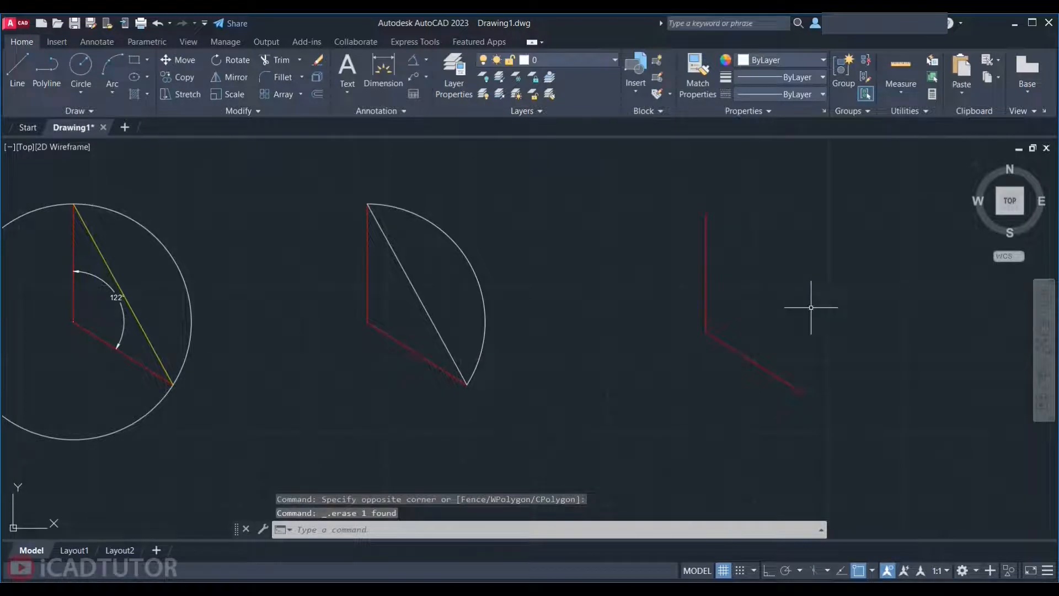
- Try an arc on the rightmost red lines, starting at the vertical line's upper end and centred on their shared corner
text(arc)
key(Return)
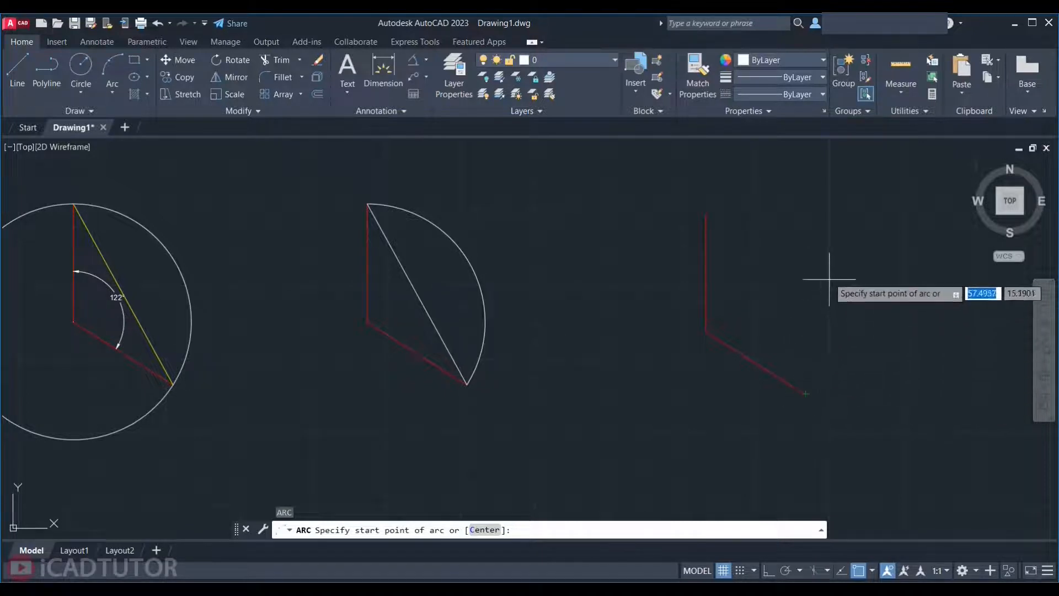
click(705, 213)
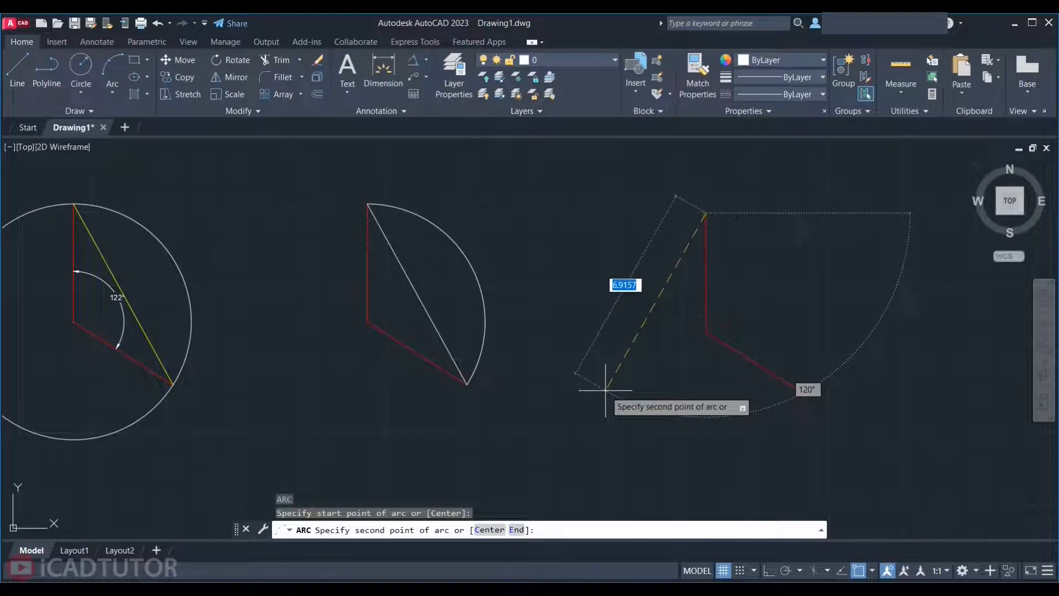
text(c)
key(Return)
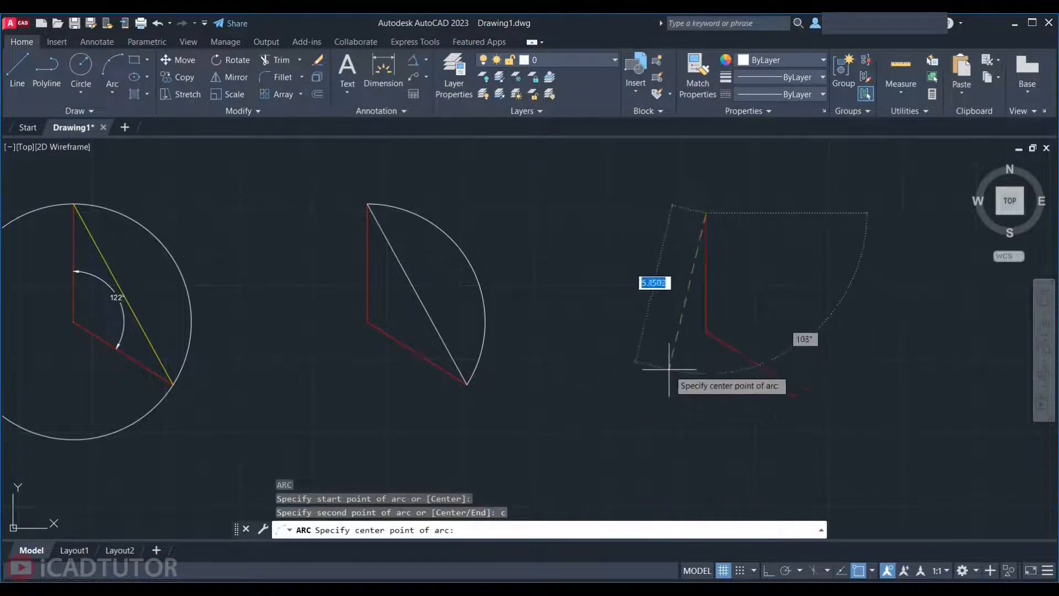
click(706, 331)
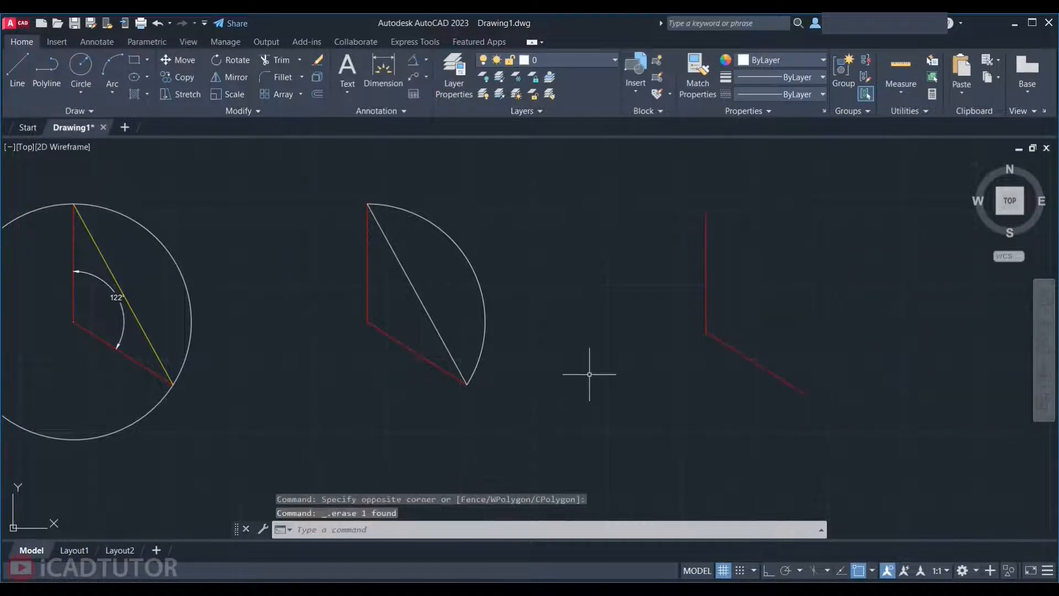
- Draw an arc from the rightmost slanted line's lower end to the vertical line's upper end, using the End option and centring it on their corner
key(Return)
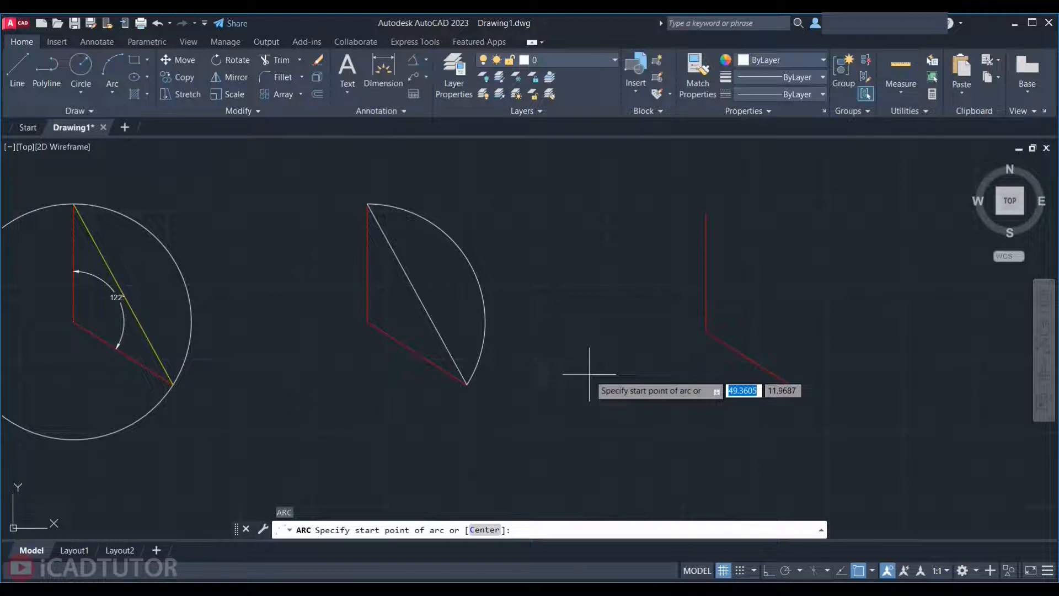
click(805, 393)
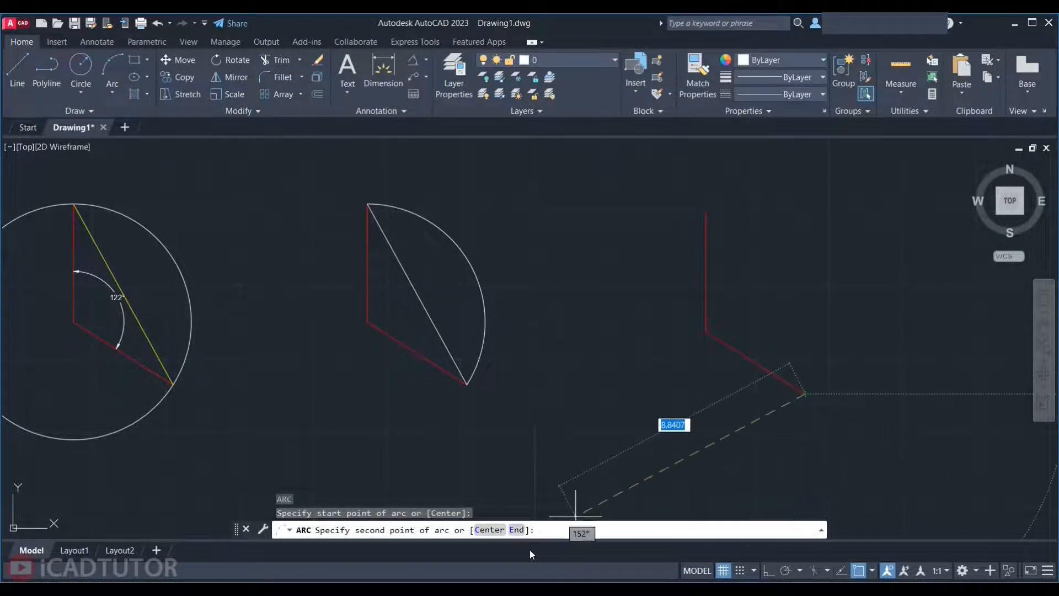
click(517, 530)
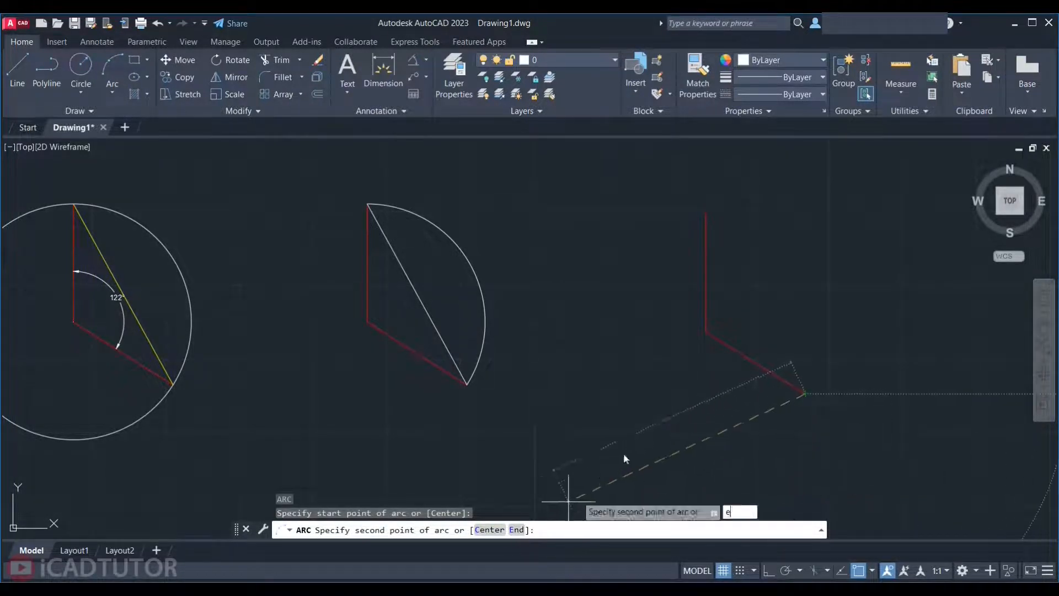
click(706, 213)
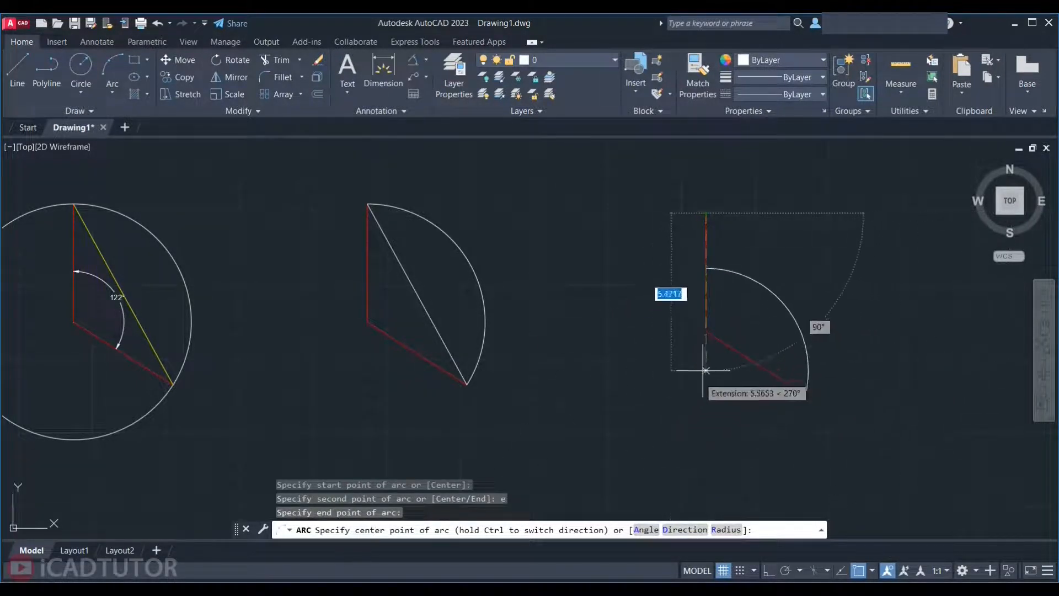
click(712, 334)
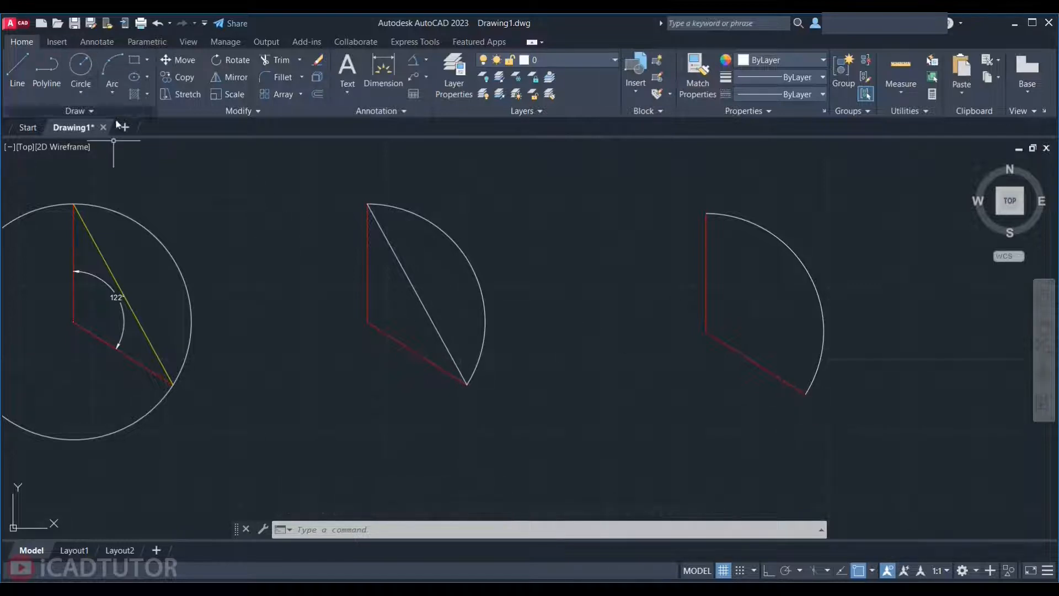
- Replace the rightmost arc with a Start, End, Direction arc from the slanted line's lower end to the vertical line's upper end, tangent direction about 43°
drag(815, 245, 780, 289)
key(Delete)
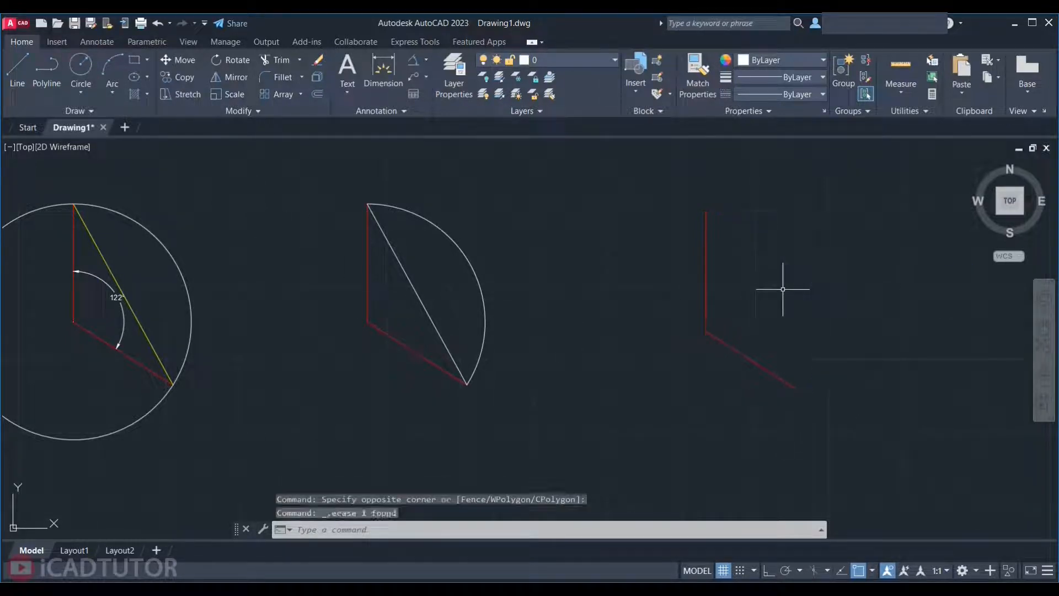
text(a)
key(Return)
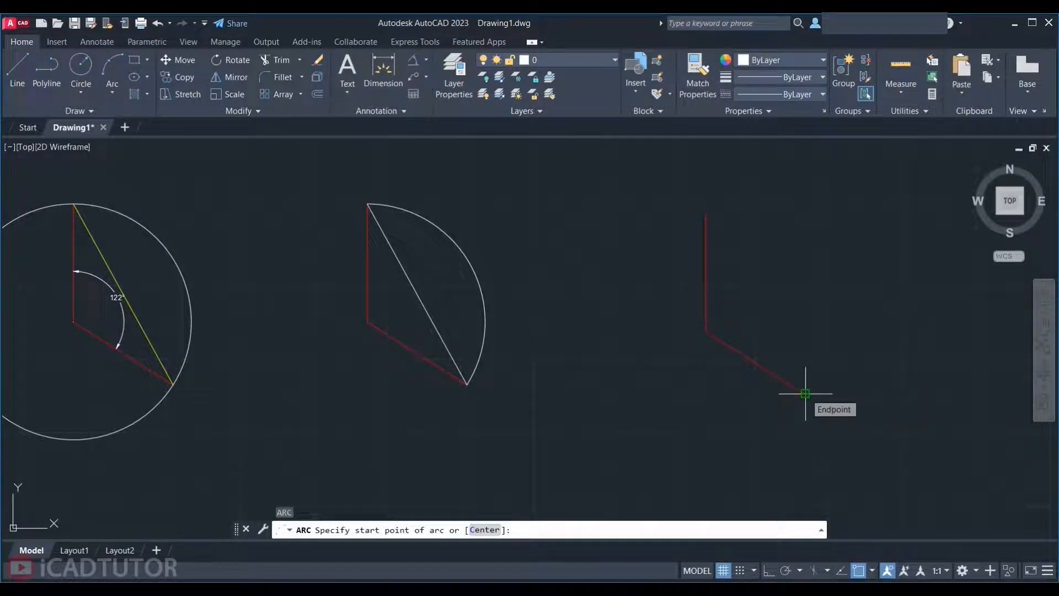
click(805, 393)
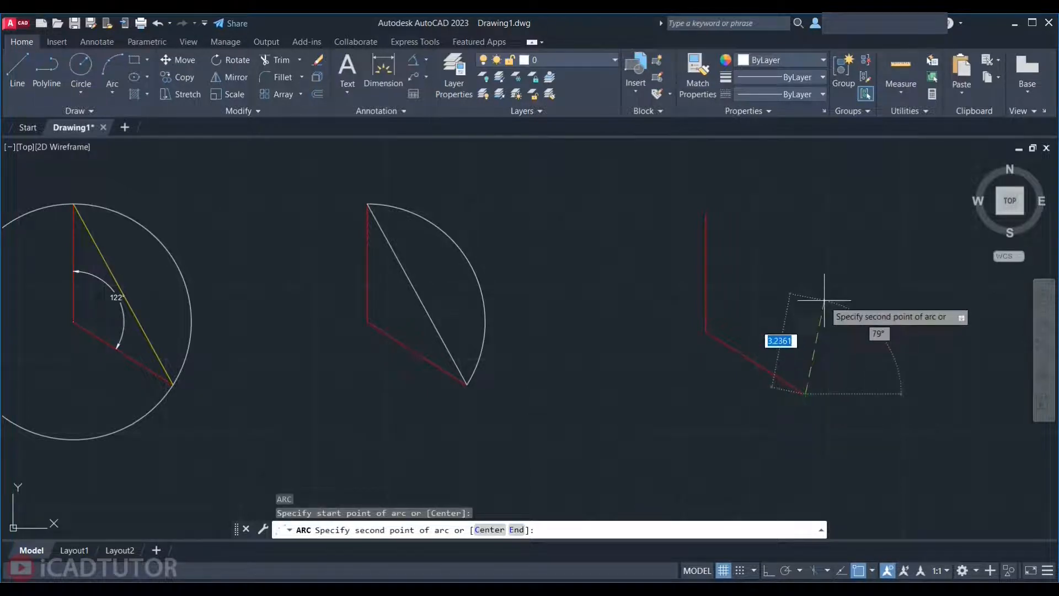
text(e)
key(Return)
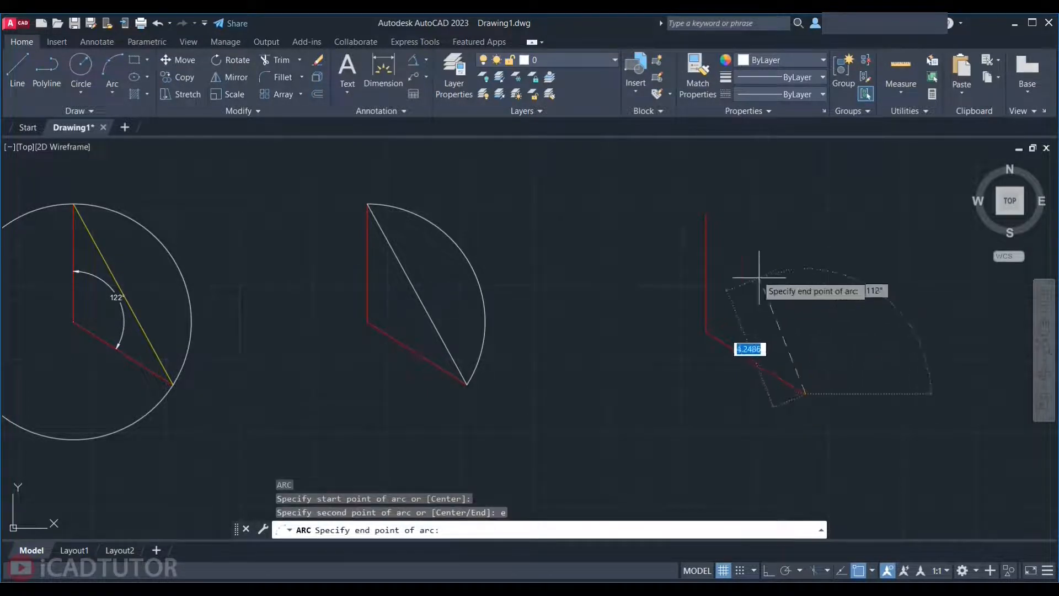
click(706, 213)
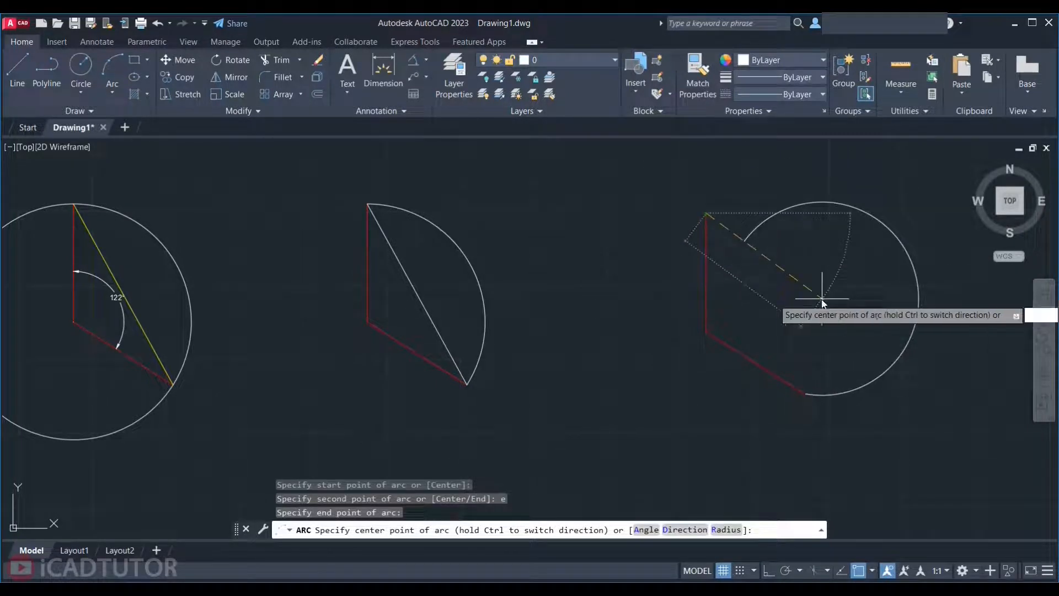
text(d)
key(Return)
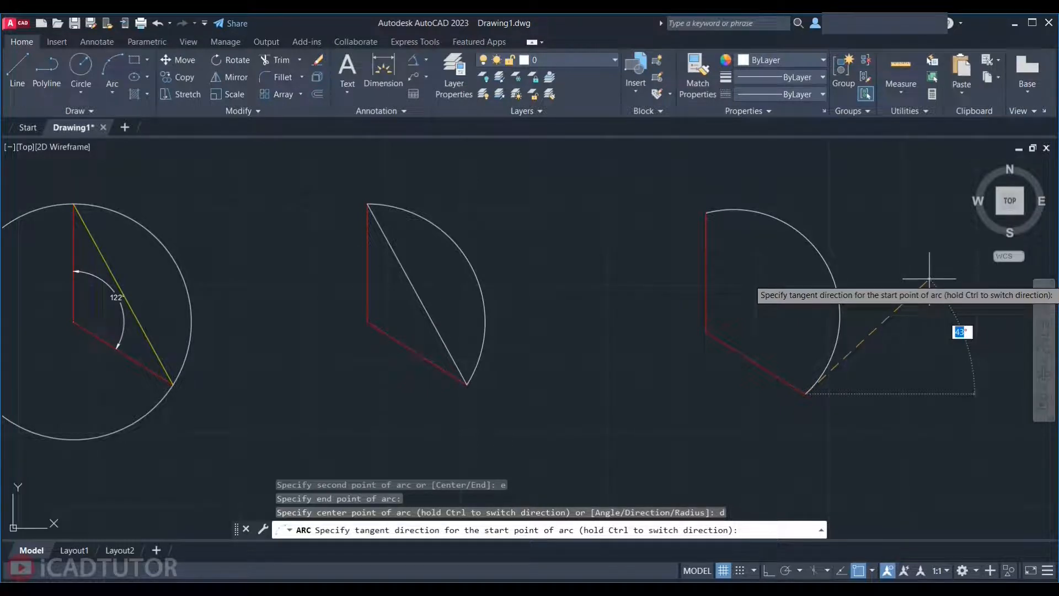
click(930, 278)
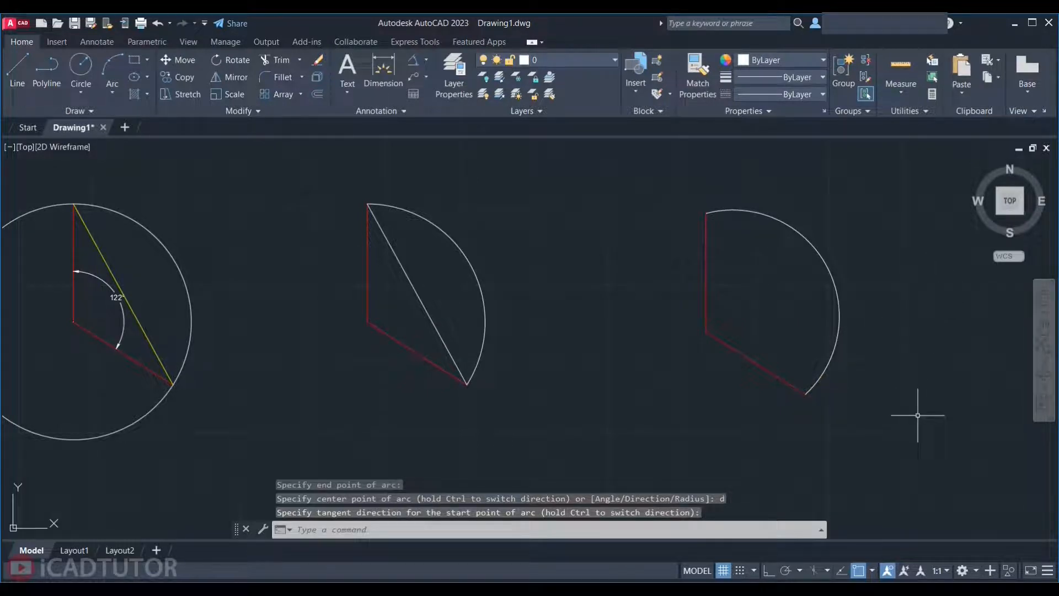
- Delete the direction-defined arc on the rightmost red lines
click(853, 283)
click(816, 314)
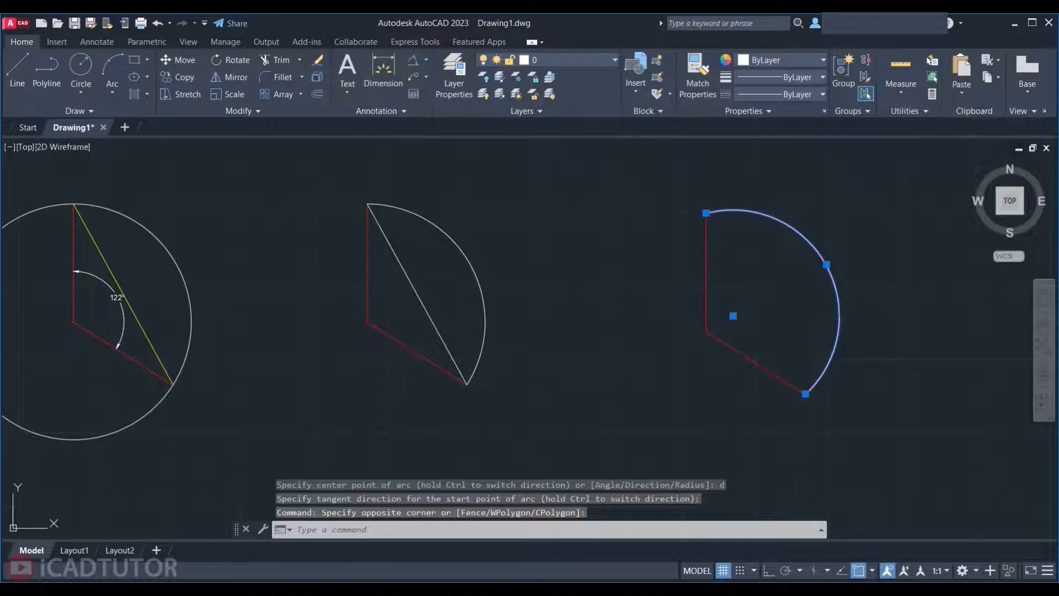
key(Delete)
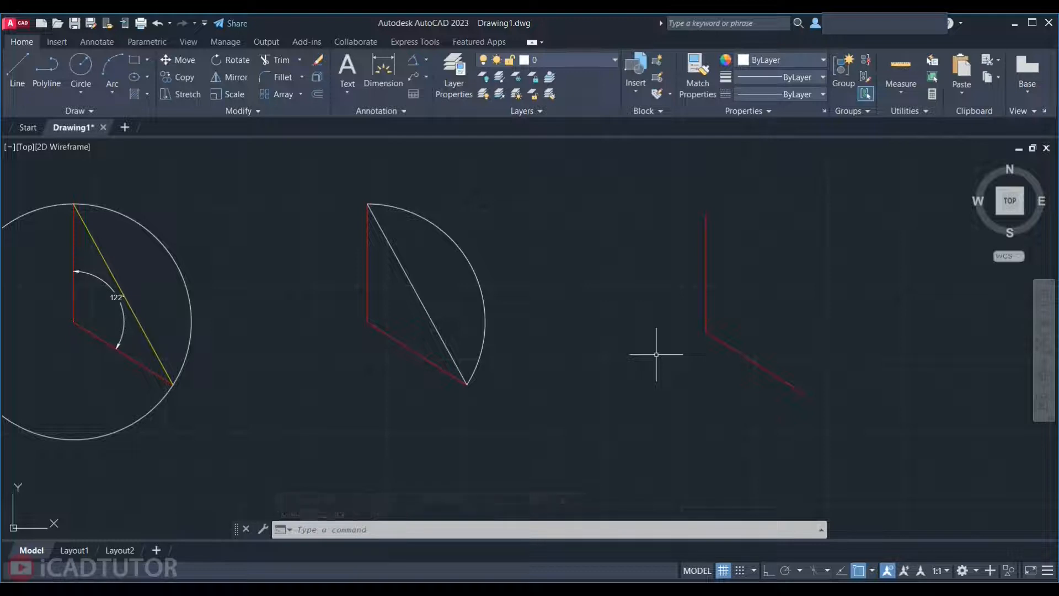
- Draw a Start, End, Angle arc from the rightmost vertical line's upper end to the slanted line's lower end with a -122° included angle
text(a)
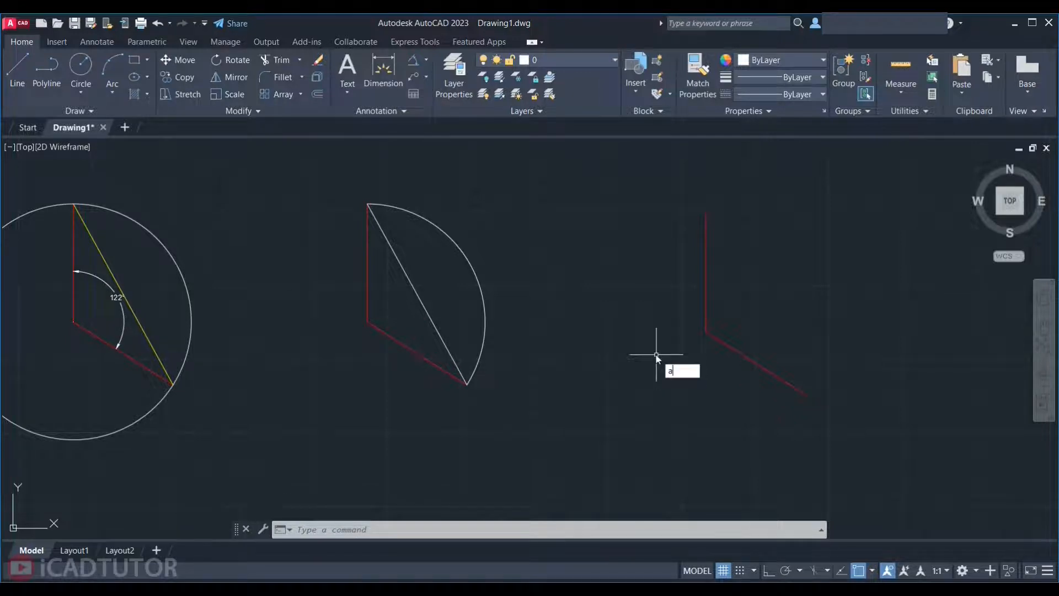
key(Return)
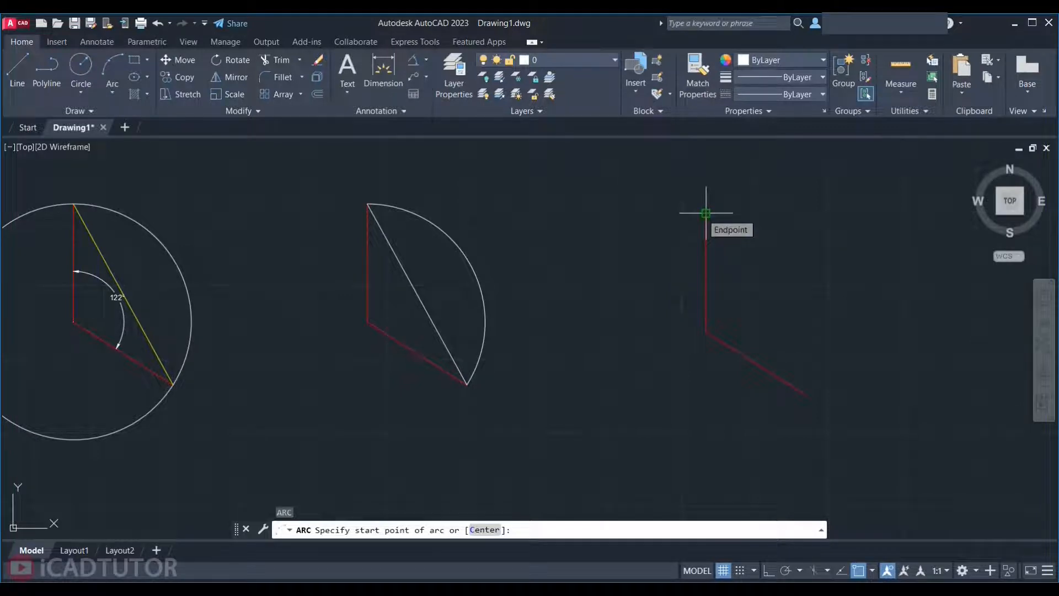
click(706, 212)
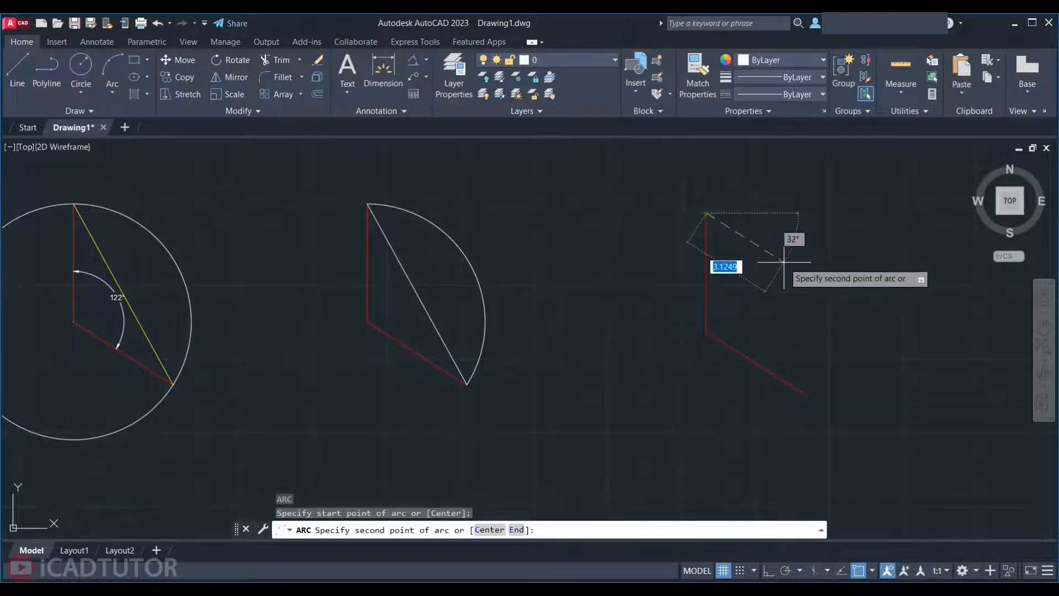
text(e)
key(Return)
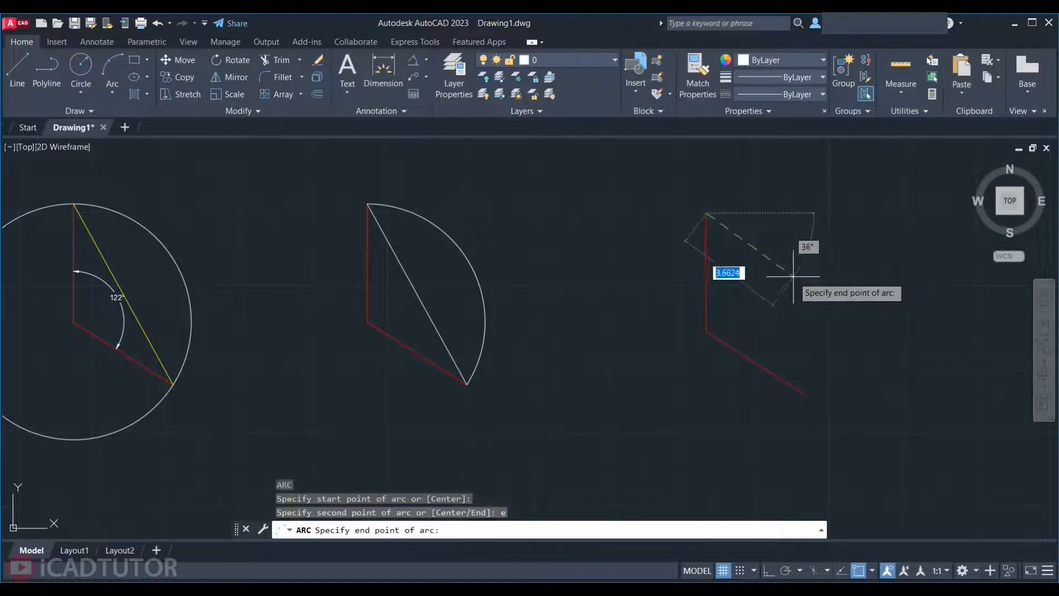
click(805, 393)
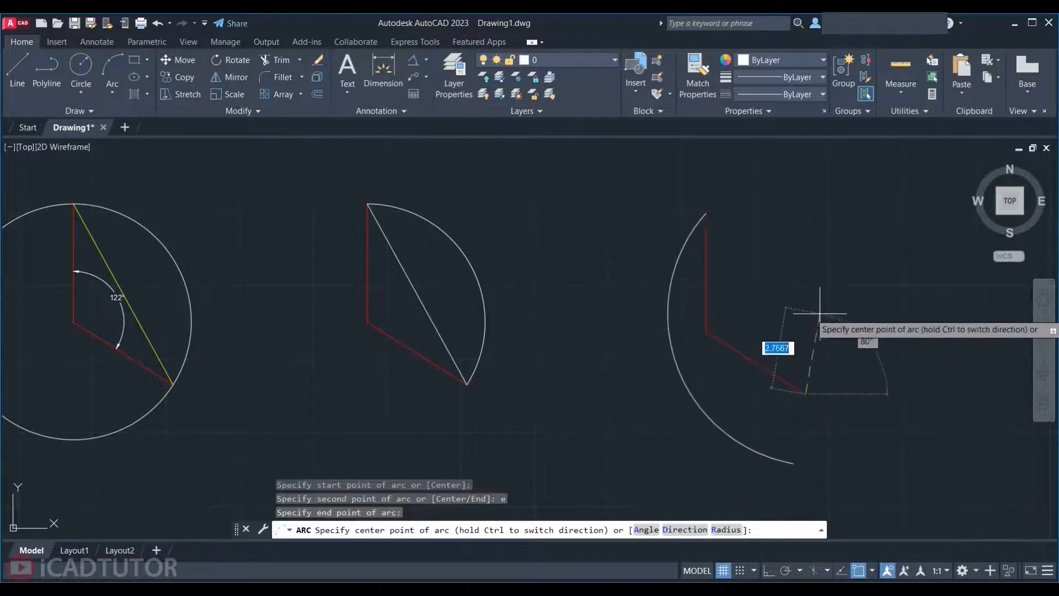
text(a)
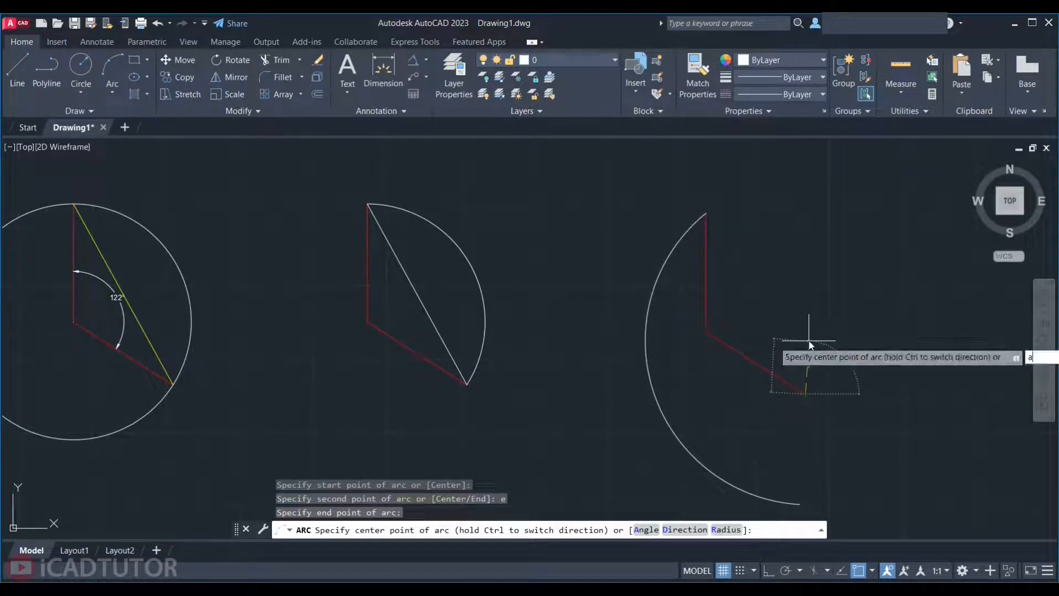
key(Return)
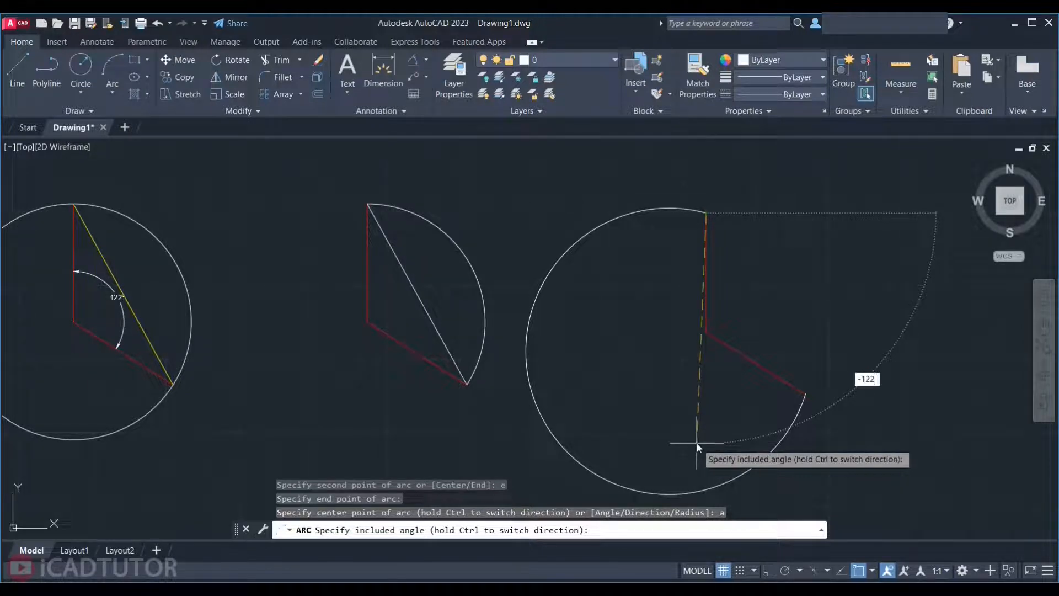
key(Return)
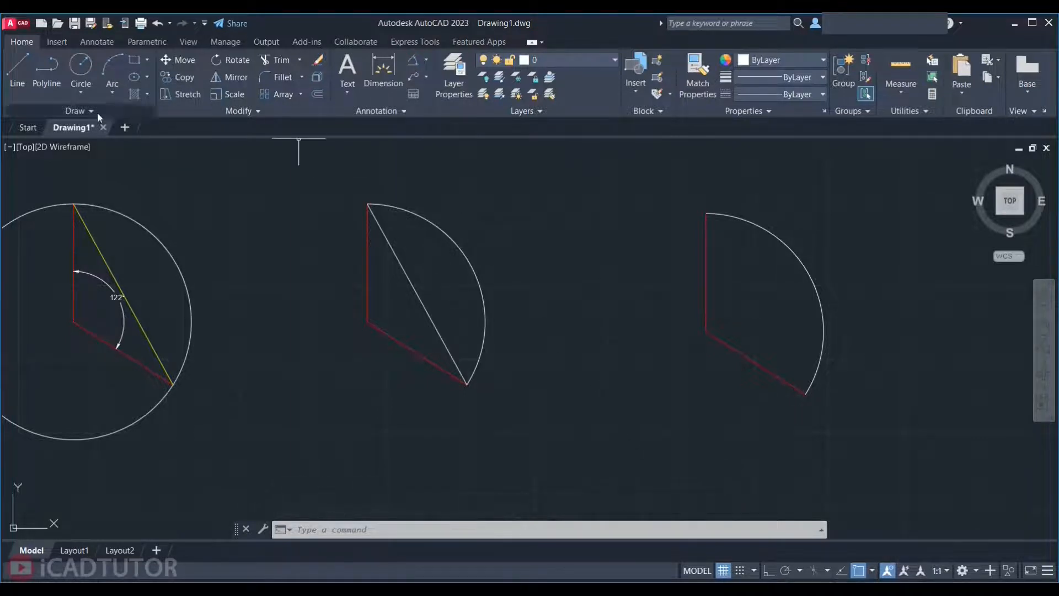
- Examine the separate red lines around the R5.0000 example arc and the list of available arc creation methods
scroll(438, 358, down, 5)
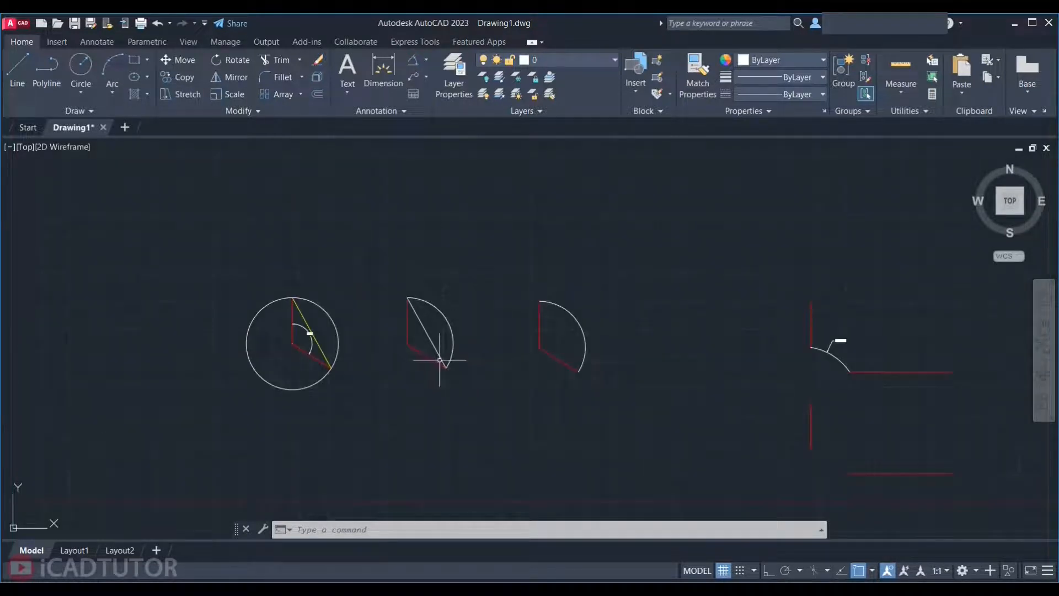
mouse_move(604, 419)
middle_down()
mouse_move(456, 326)
mouse_move(442, 338)
middle_up()
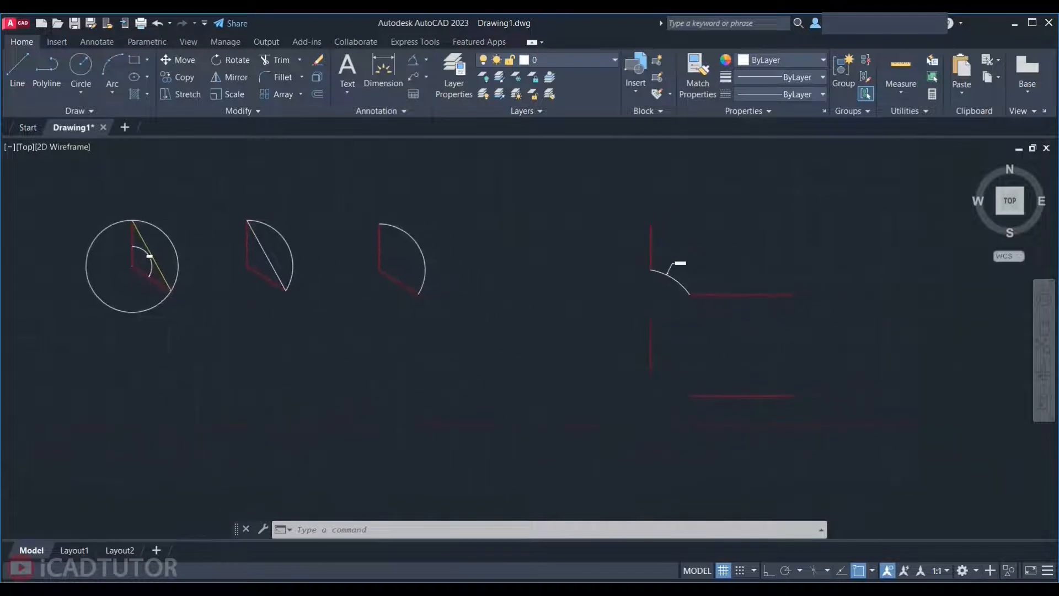
scroll(693, 301, up, 4)
scroll(603, 270, down, 2)
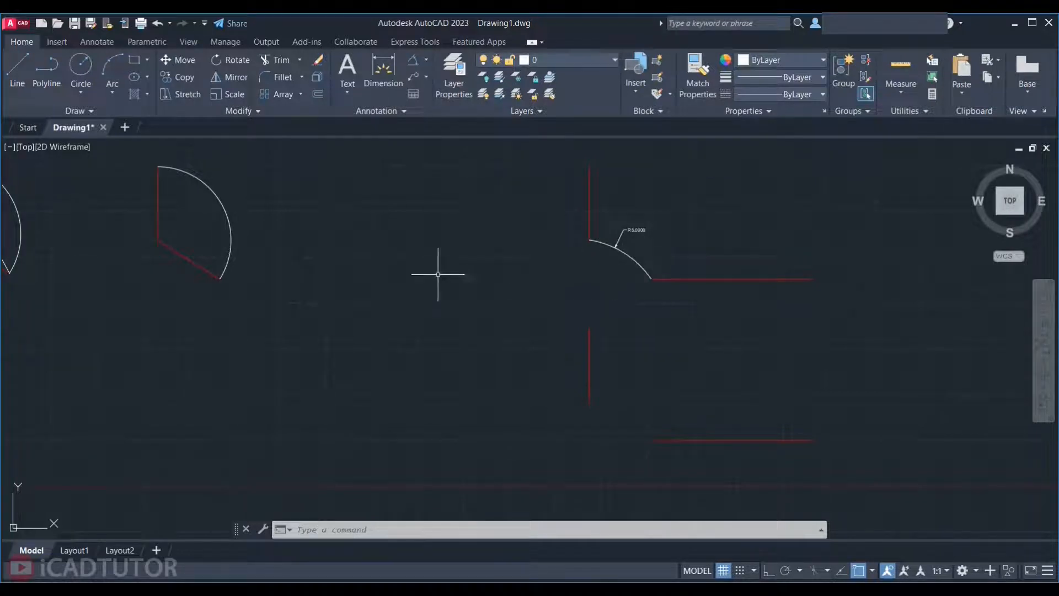
click(112, 92)
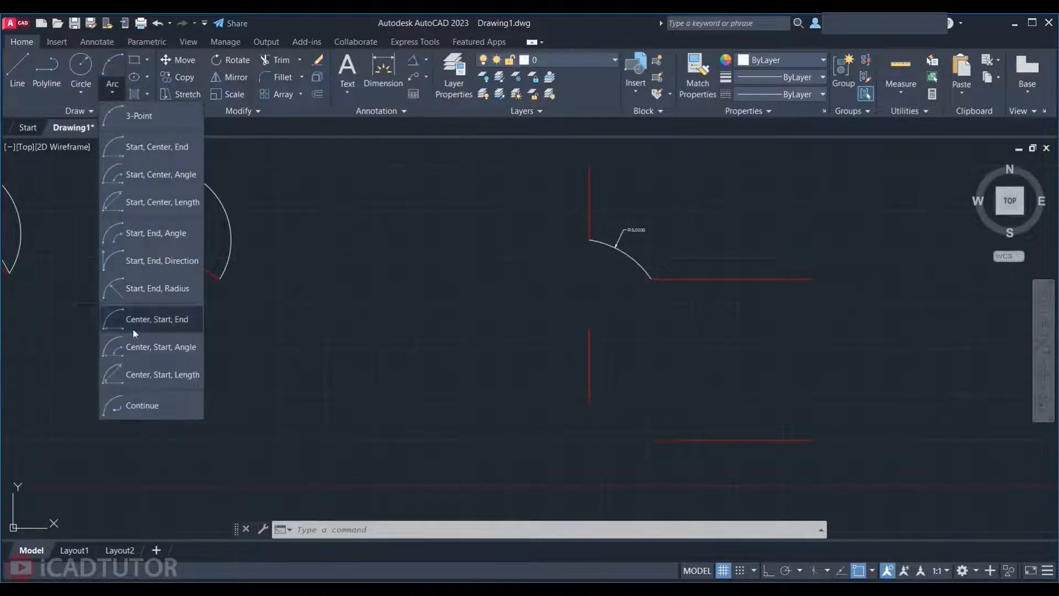
click(638, 326)
scroll(687, 347, up, 2)
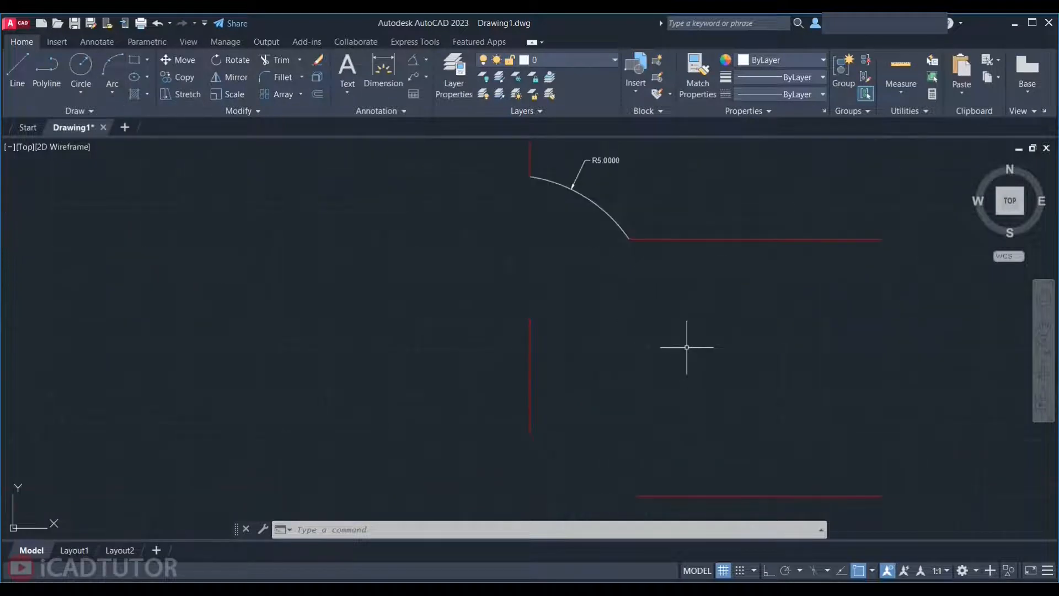
- Draw a Start, End, Radius arc of radius 5 from the lower horizontal red line's left end to the lower vertical line's bottom end
middle_drag(678, 351, 560, 352)
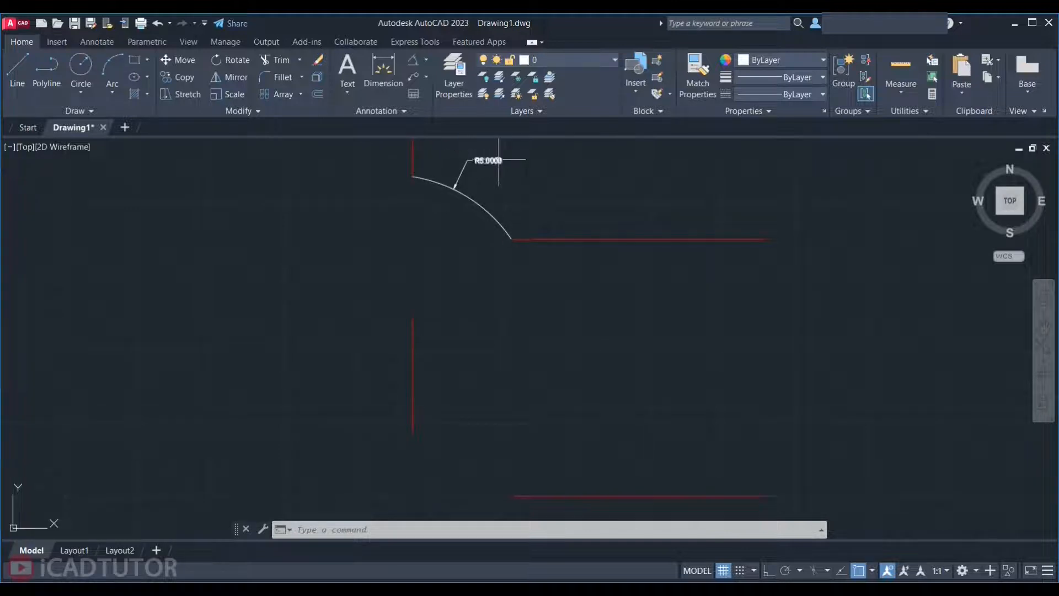
click(113, 98)
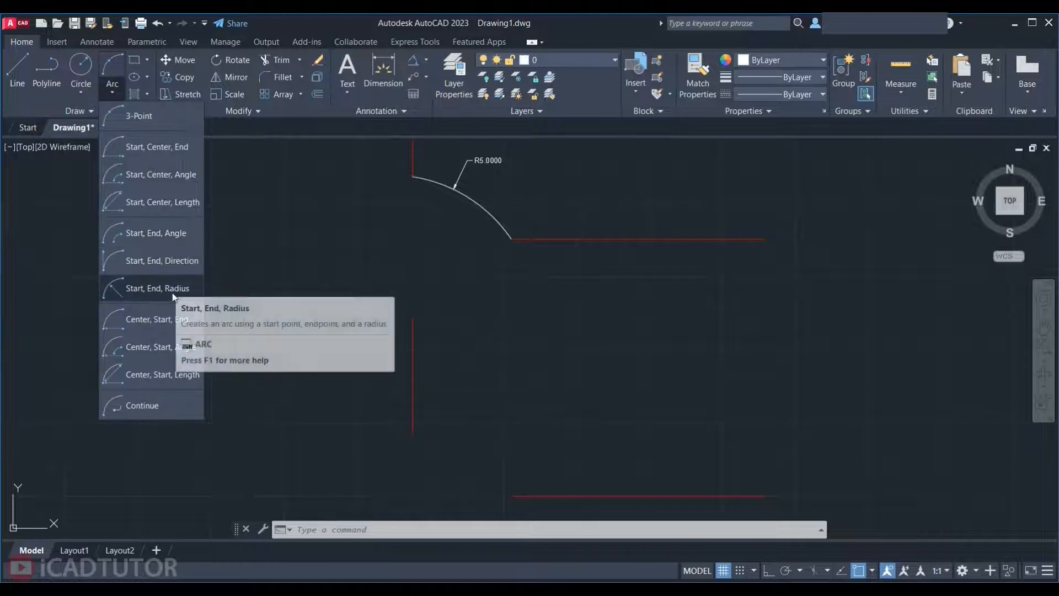
click(157, 288)
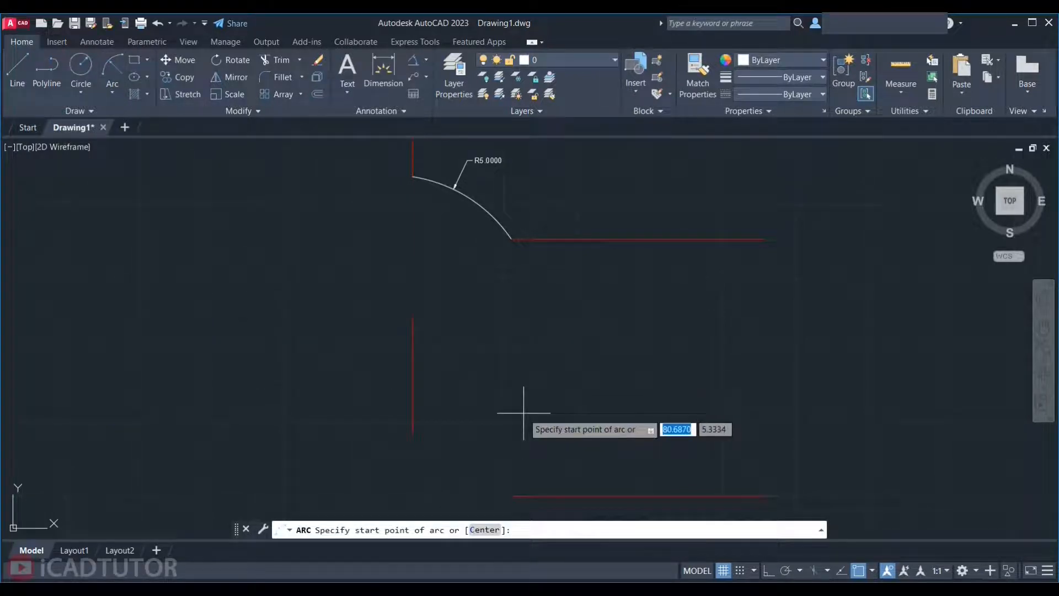
click(512, 496)
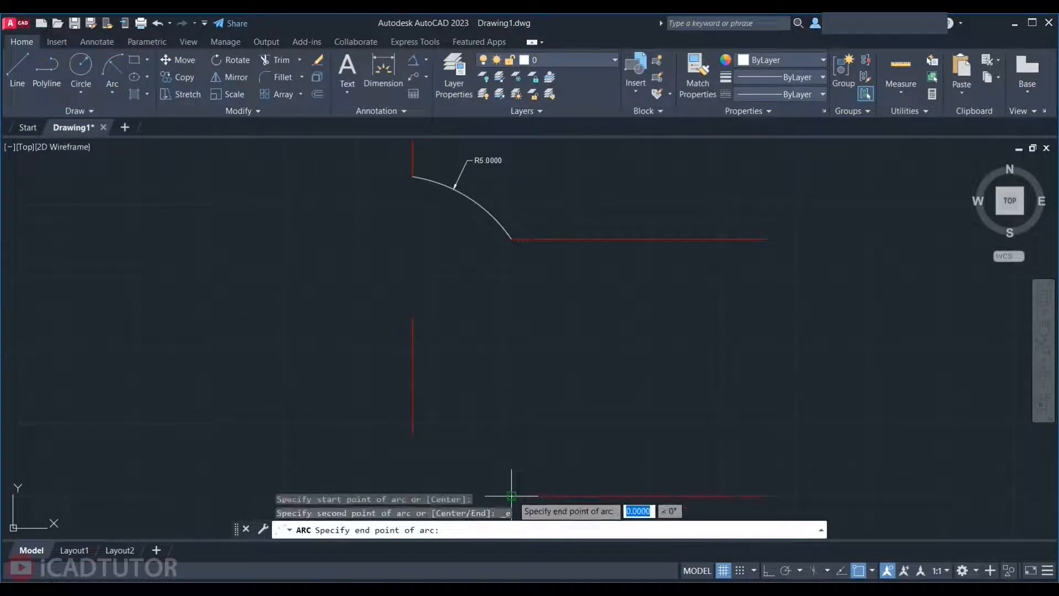
click(419, 432)
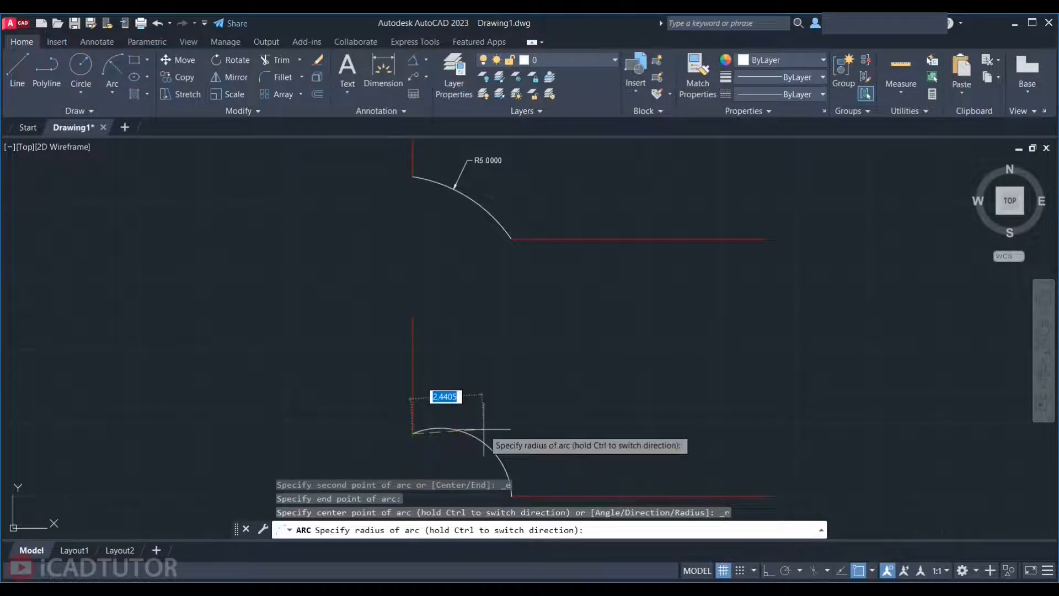
key(Return)
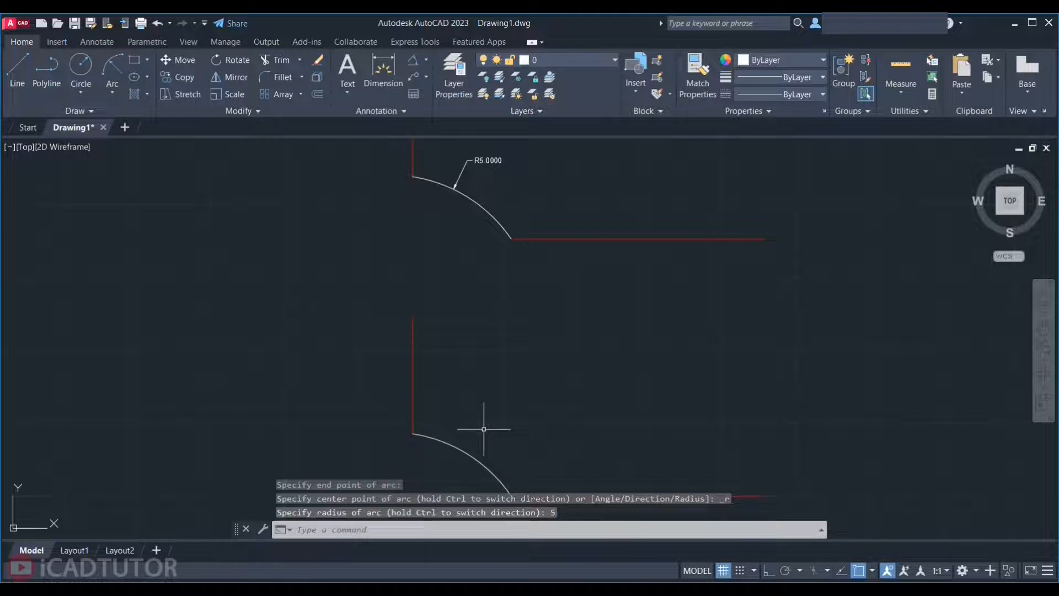
- Draw a 3-Point arc from the lower horizontal line's right end through the upper horizontal line's left end to the lower vertical line's upper end
scroll(635, 309, down, 7)
scroll(494, 341, up, 2)
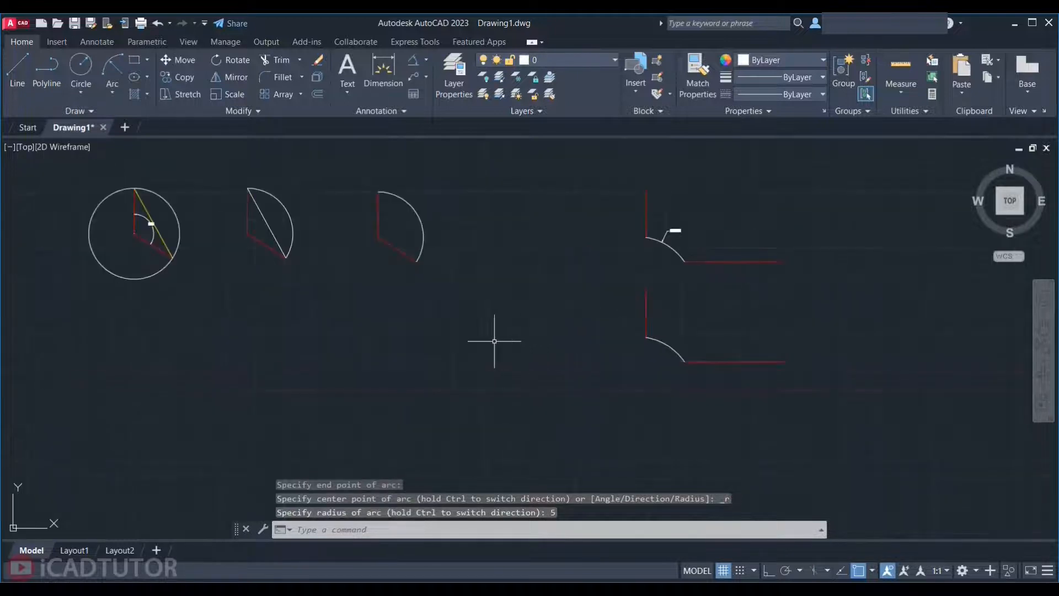
click(114, 90)
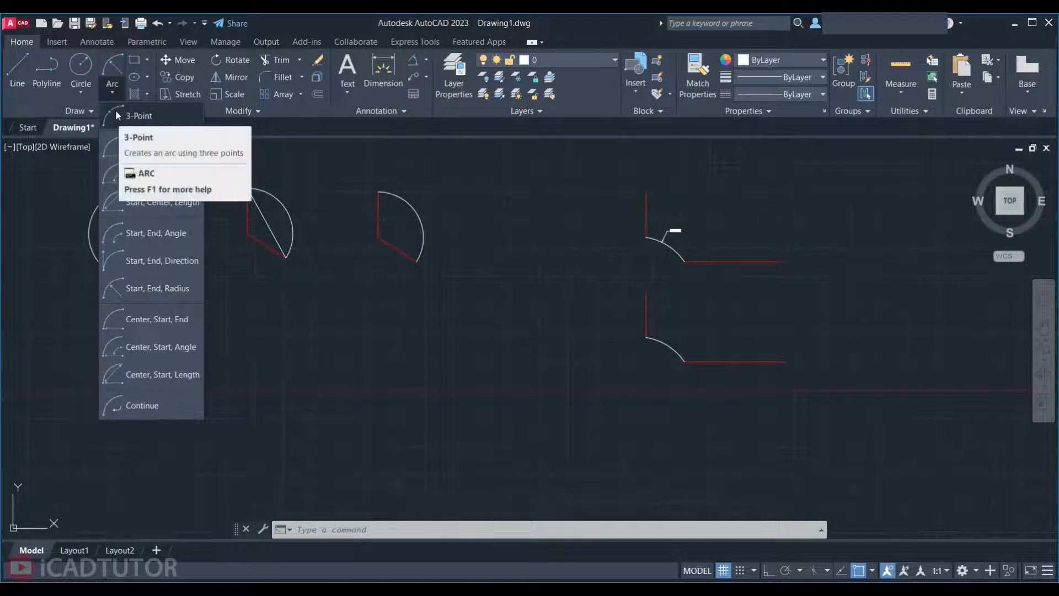
click(144, 118)
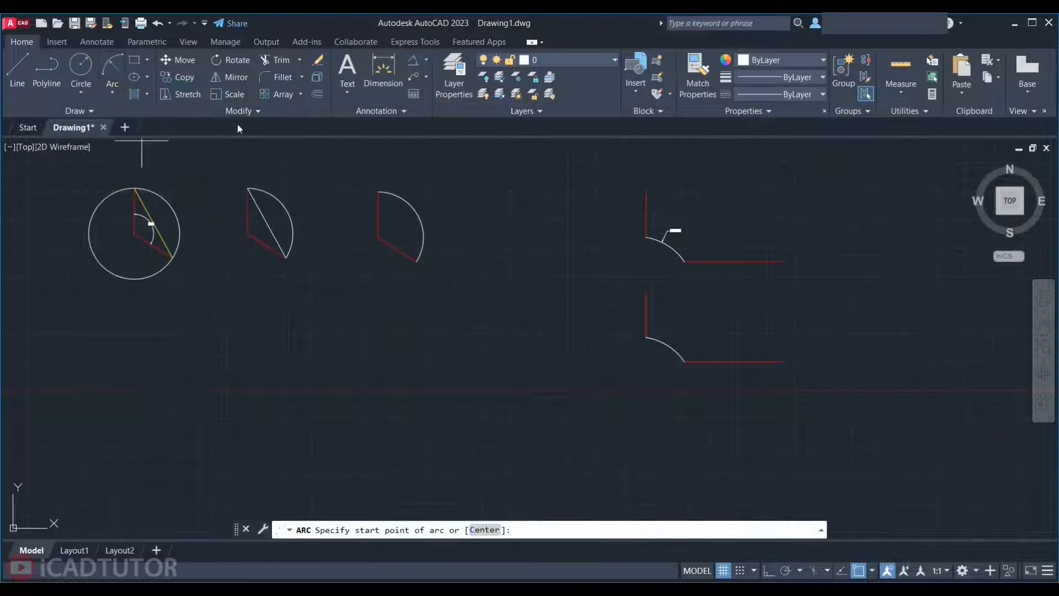
click(783, 361)
click(684, 261)
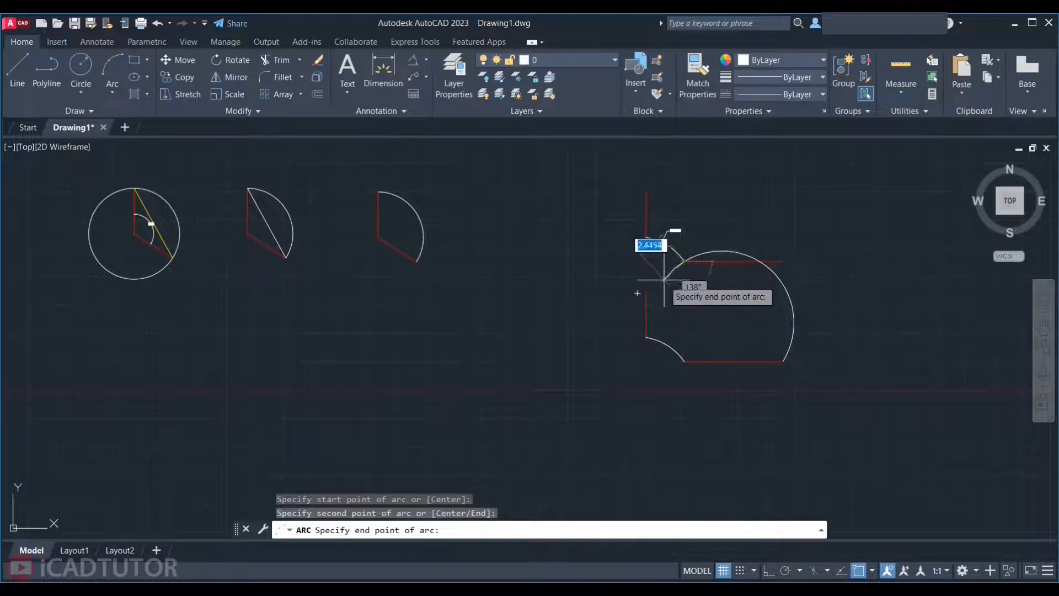
click(646, 292)
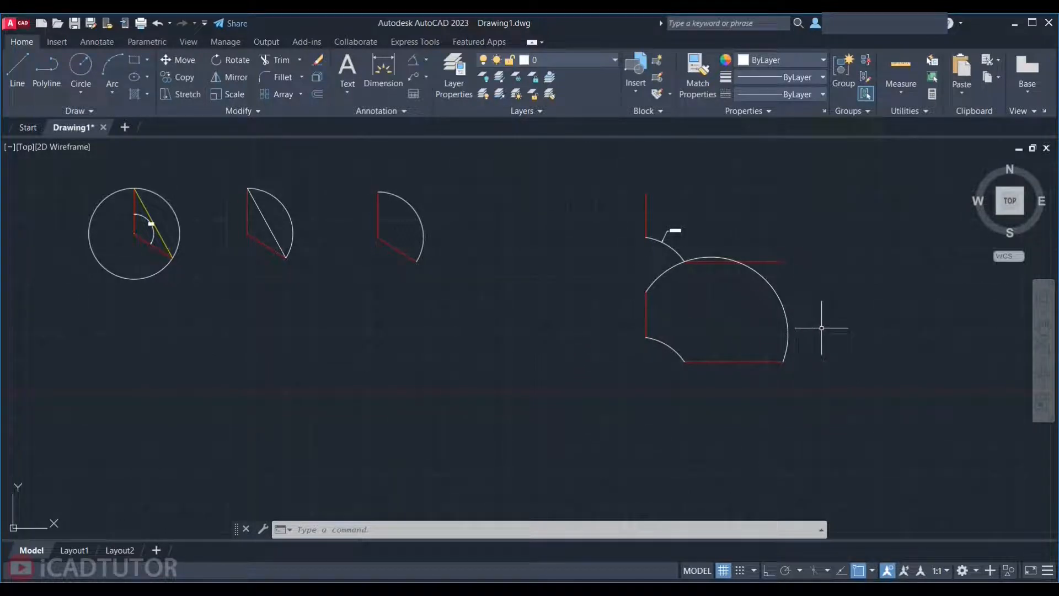
- Add a Continue arc tangent to the 3-point arc's end, finishing in the empty space to its left
click(112, 93)
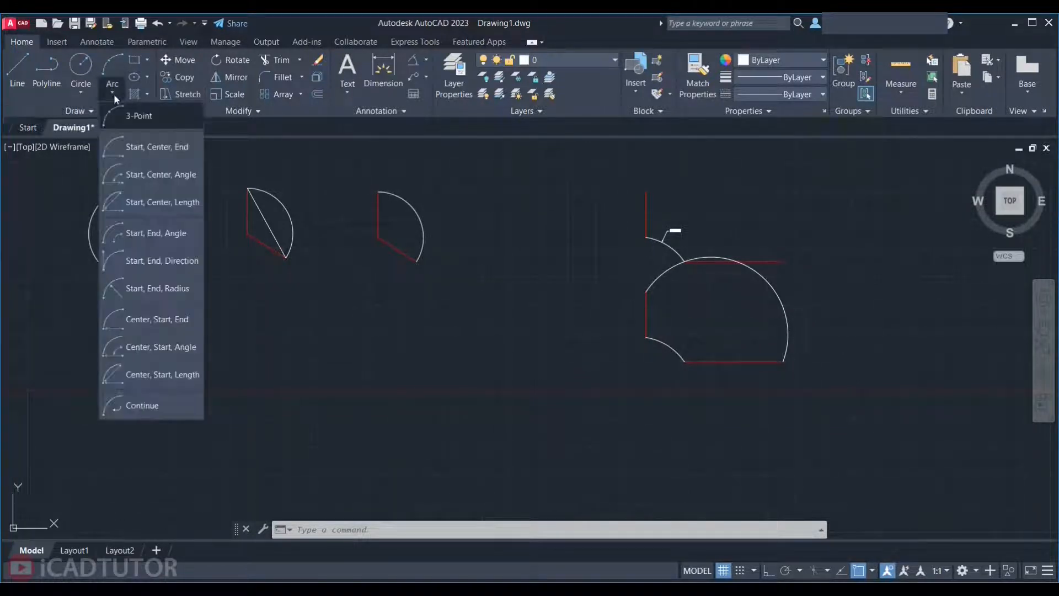
click(141, 406)
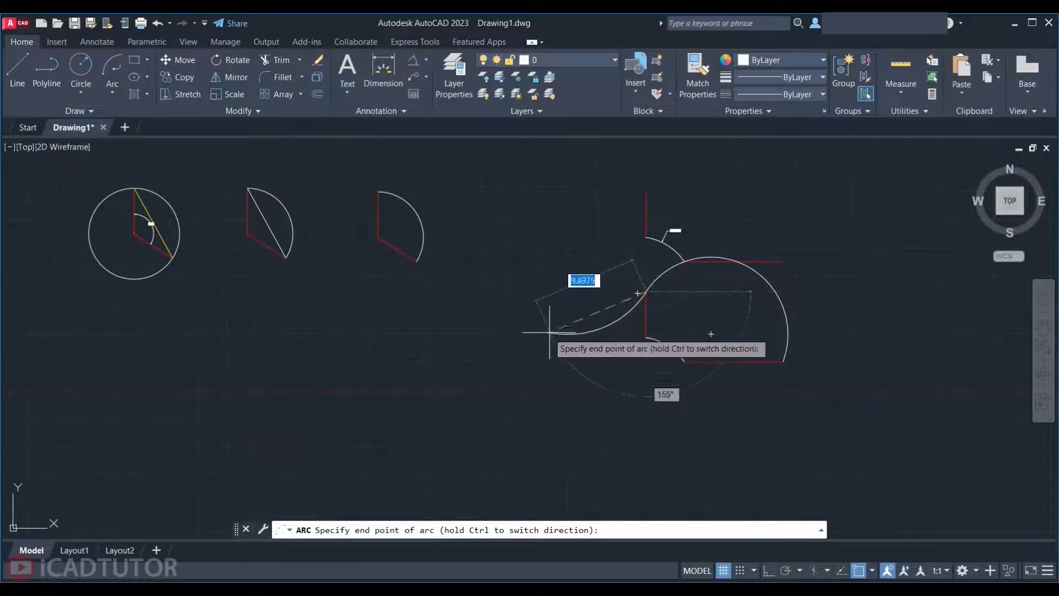
click(487, 318)
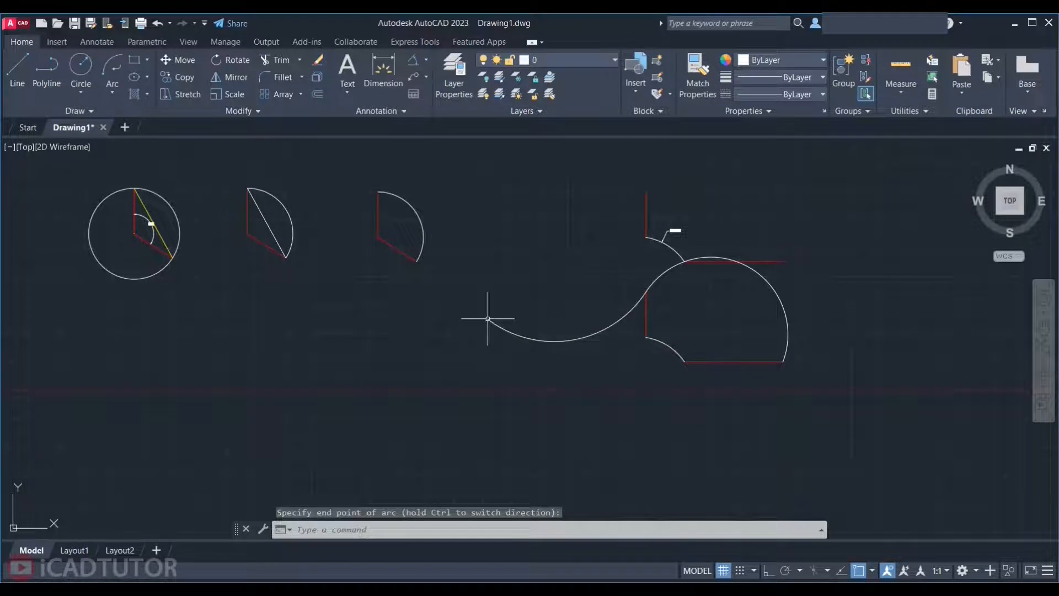
- Draw a single line rising to the right in the empty area below the three sector examples
key(l)
key(Return)
click(204, 427)
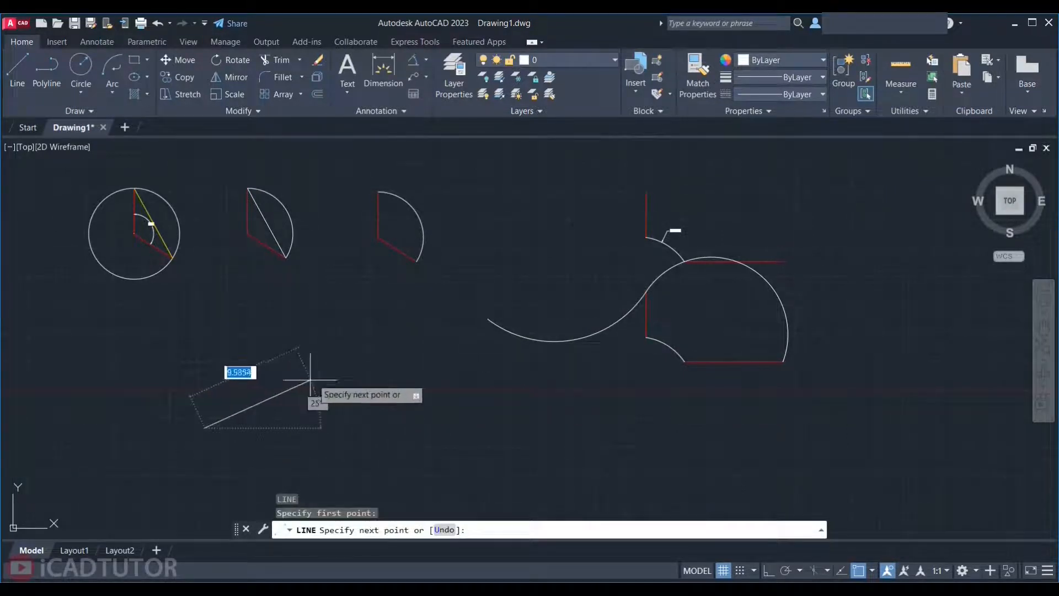
click(334, 372)
key(Escape)
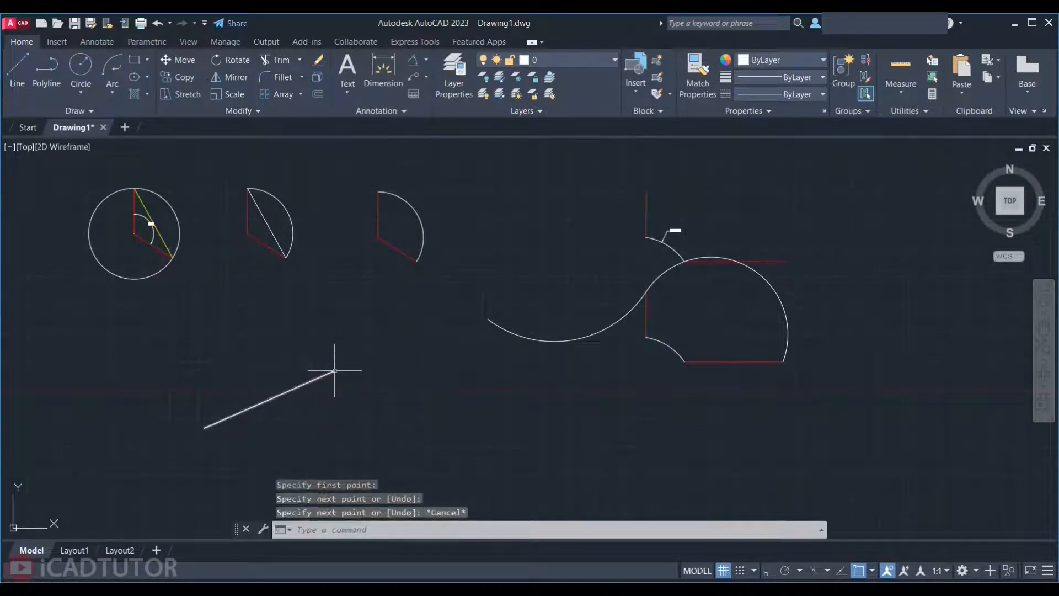
- Add a Continue arc tangent to the sloping line's upper end, curving over and down to the right
click(114, 92)
click(145, 405)
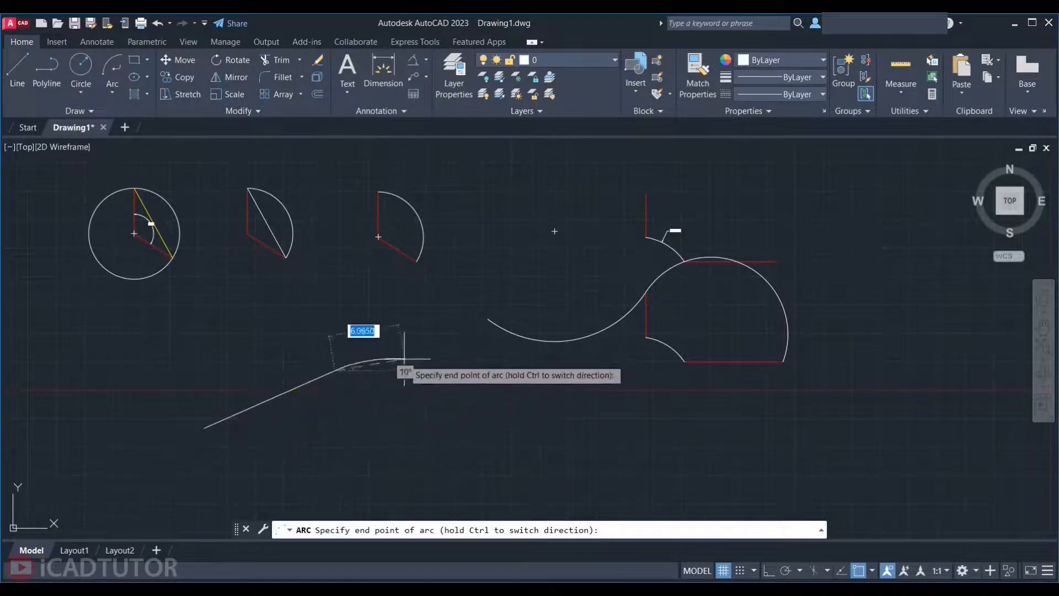
click(523, 411)
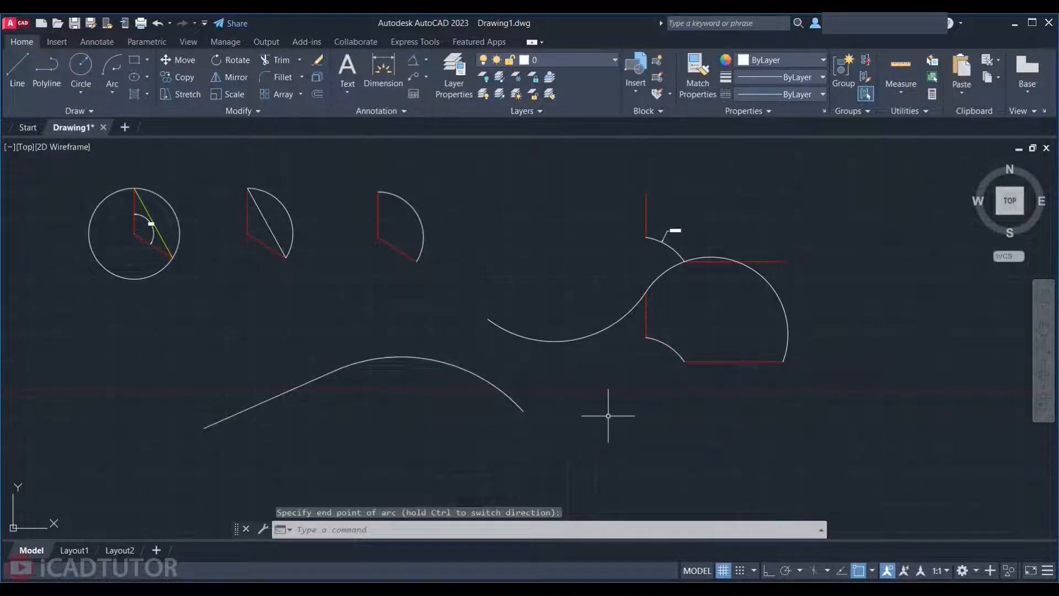
- Draw a long horizontal rectangle about 252 by 21 units in an empty area of the drawing
middle_drag(626, 425, 709, 444)
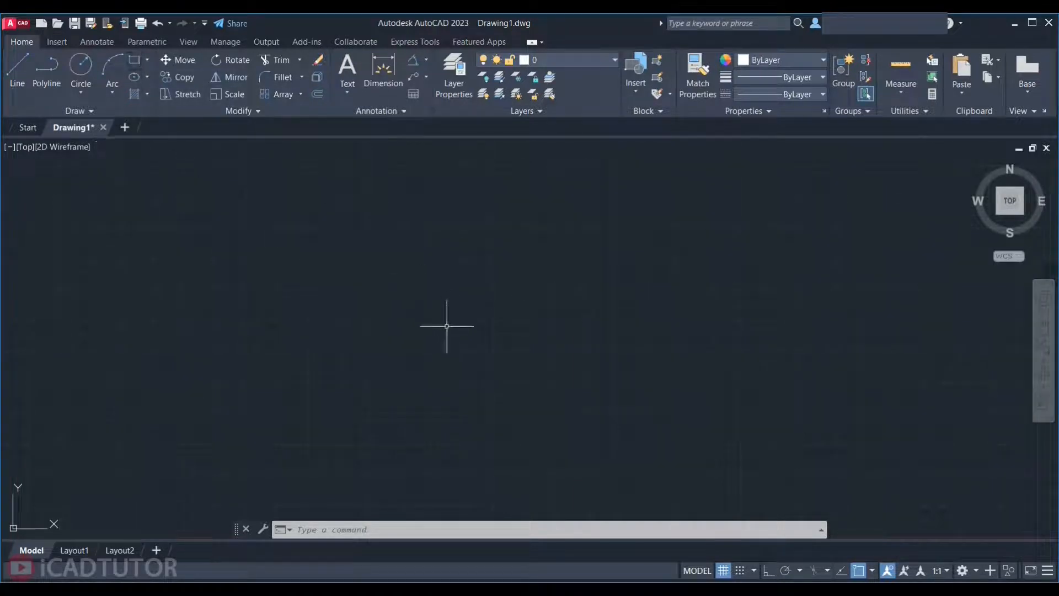
text(REC)
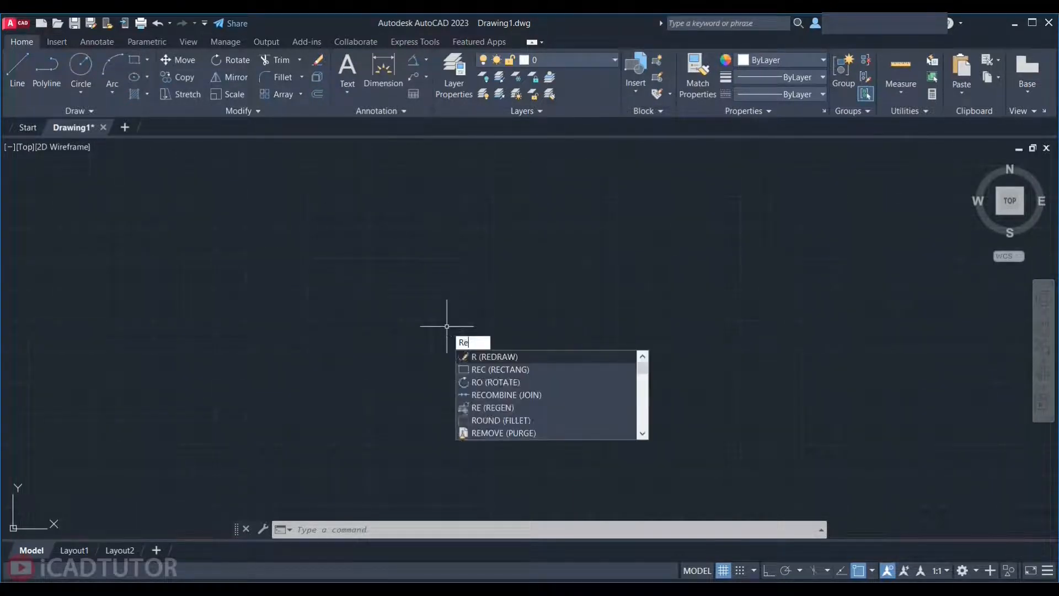
key(Return)
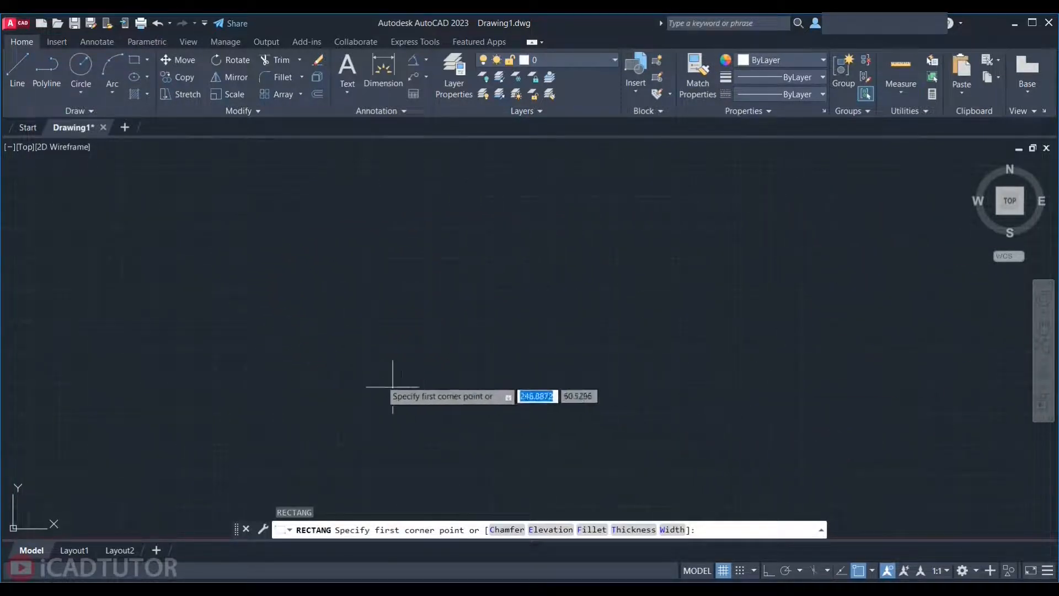
click(232, 189)
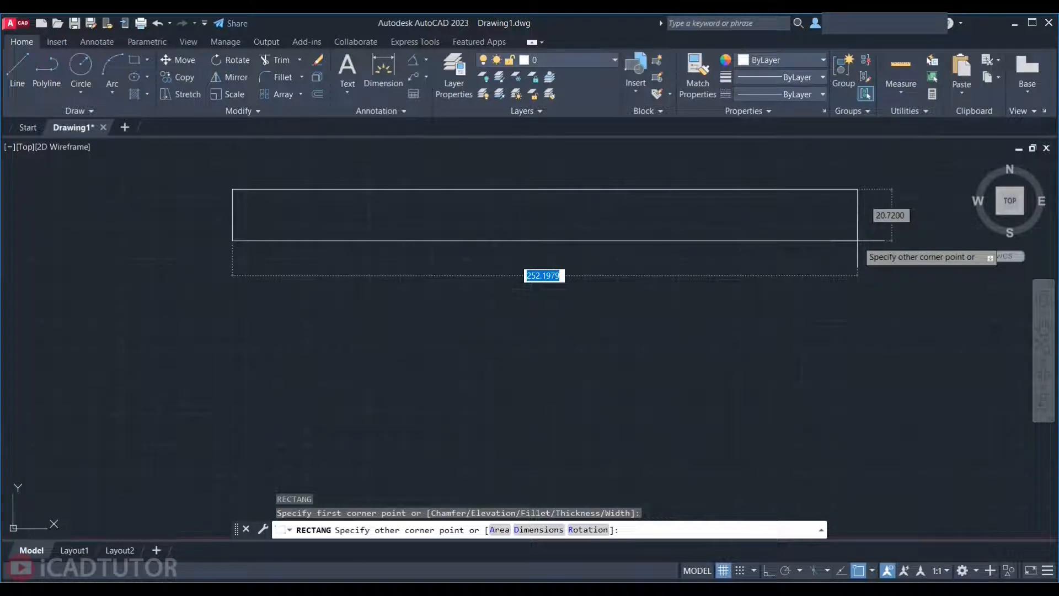
click(858, 241)
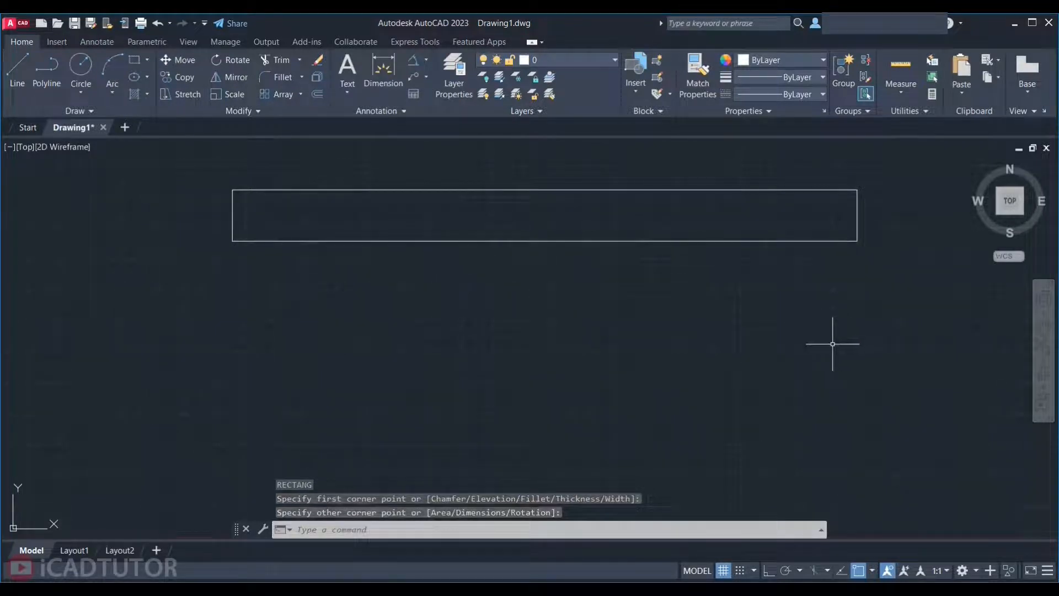
- Draw a second rectangle 150 units wide and 50 units high below the long one
key(space)
click(250, 282)
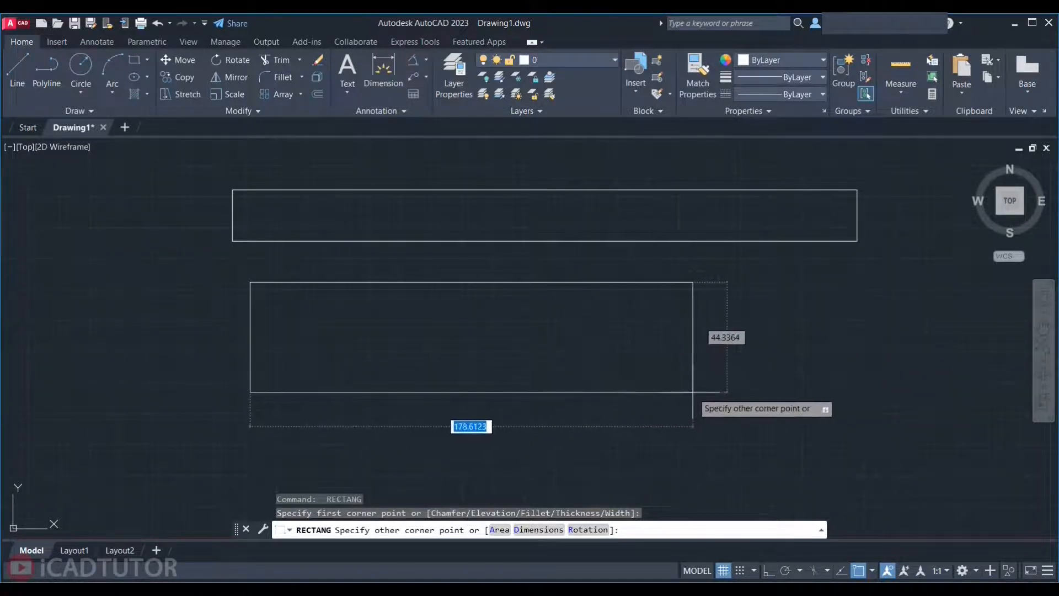
text(200)
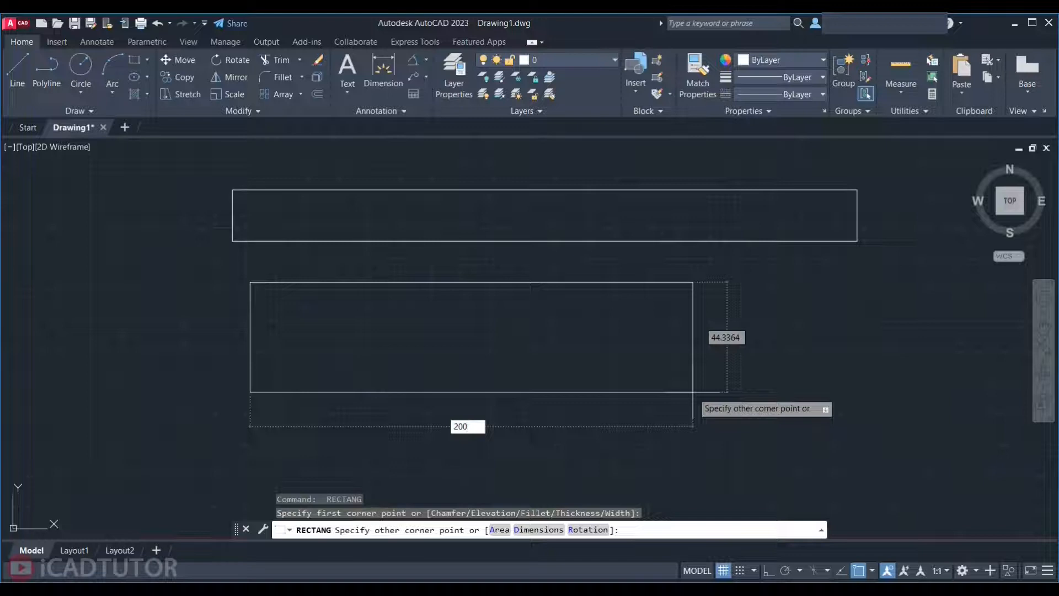
key(Tab)
text(50)
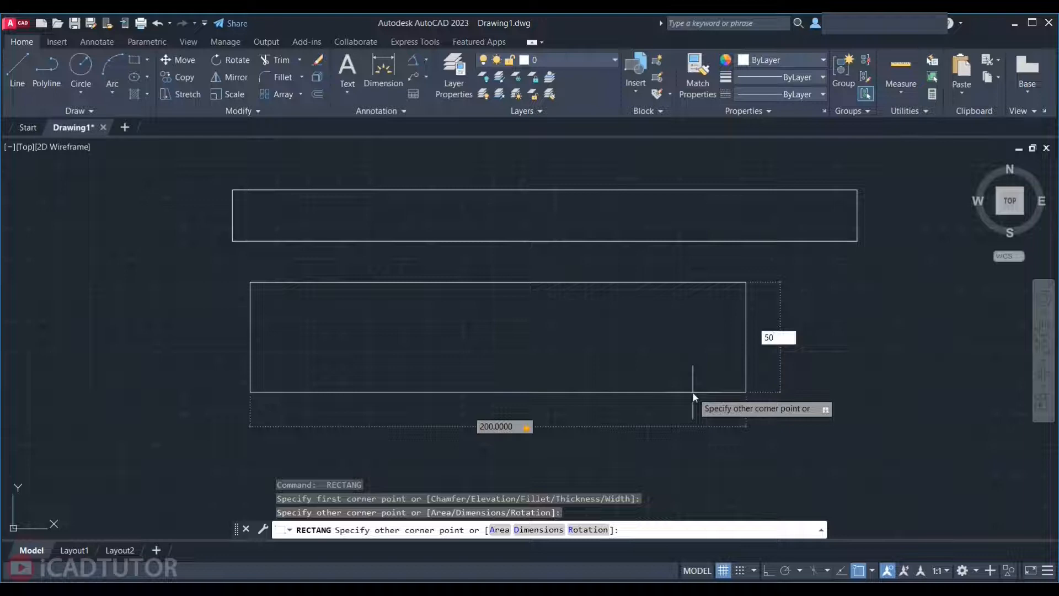
key(Tab)
text(150)
key(Return)
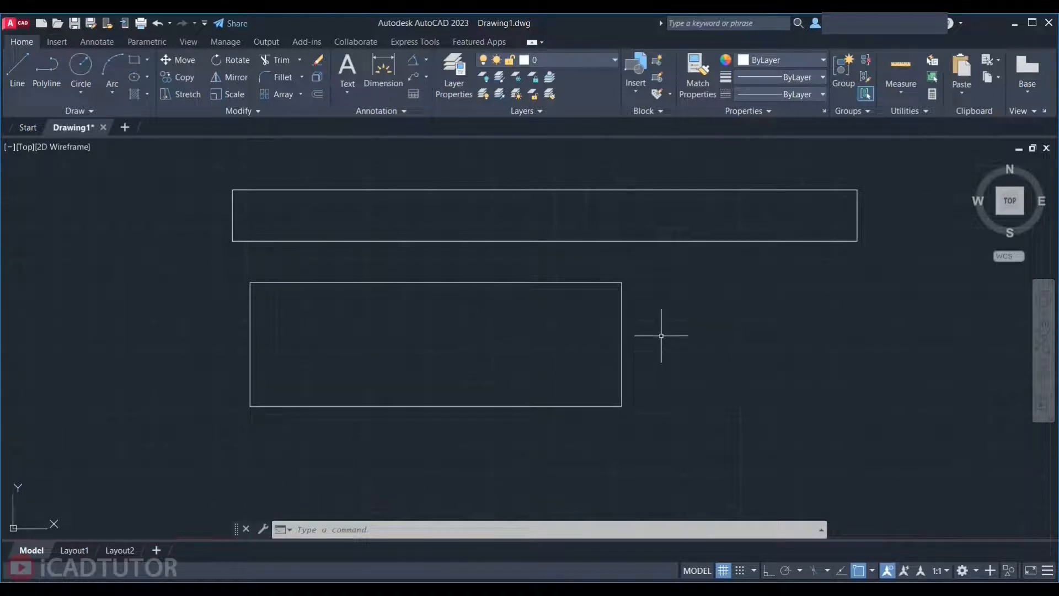
- Draw a rectangle with the Dimensions option, length 15 and width 3, to the right of the 150 by 50 rectangle
mouse_move(535, 411)
middle_down()
mouse_move(307, 386)
mouse_move(331, 387)
middle_up()
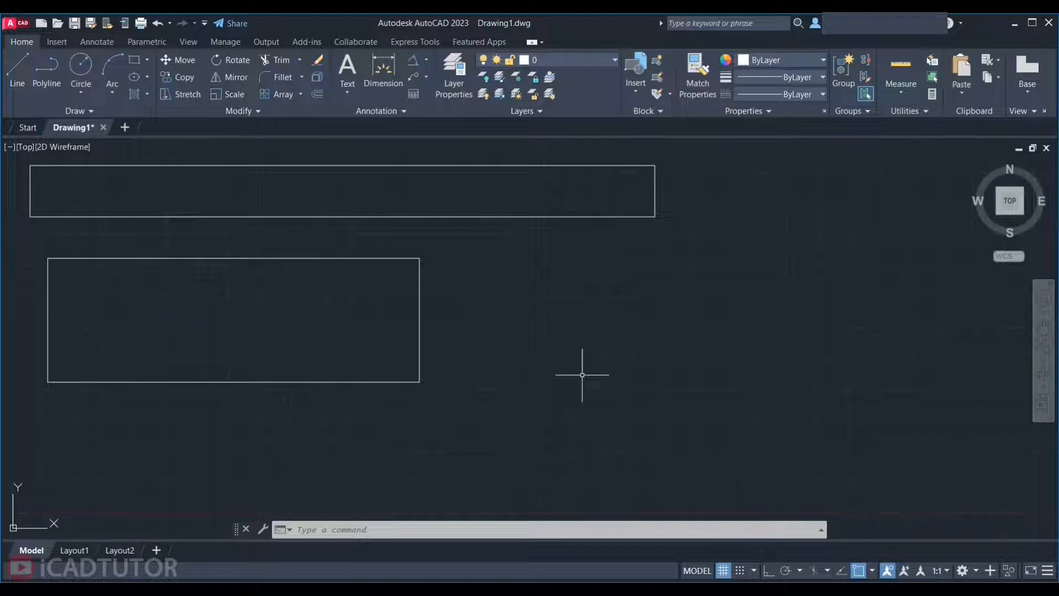
text(rec)
key(Return)
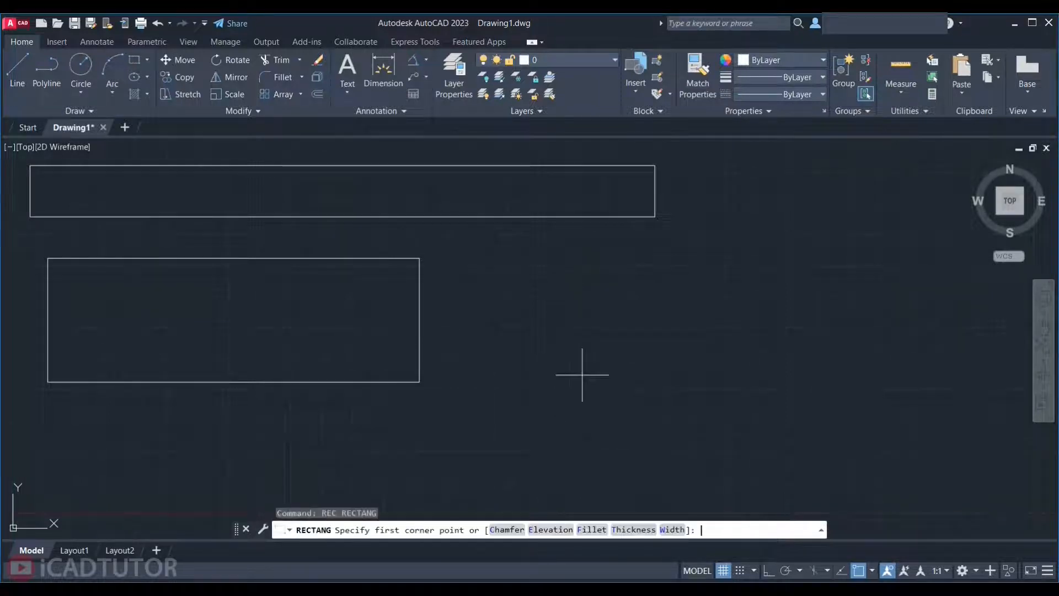
click(488, 257)
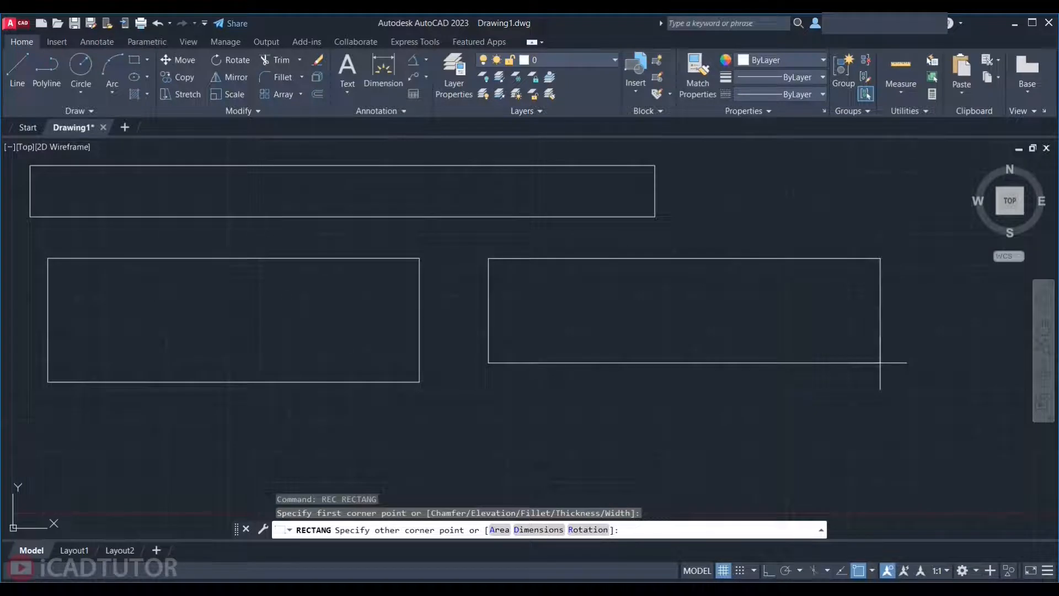
text(d)
key(Return)
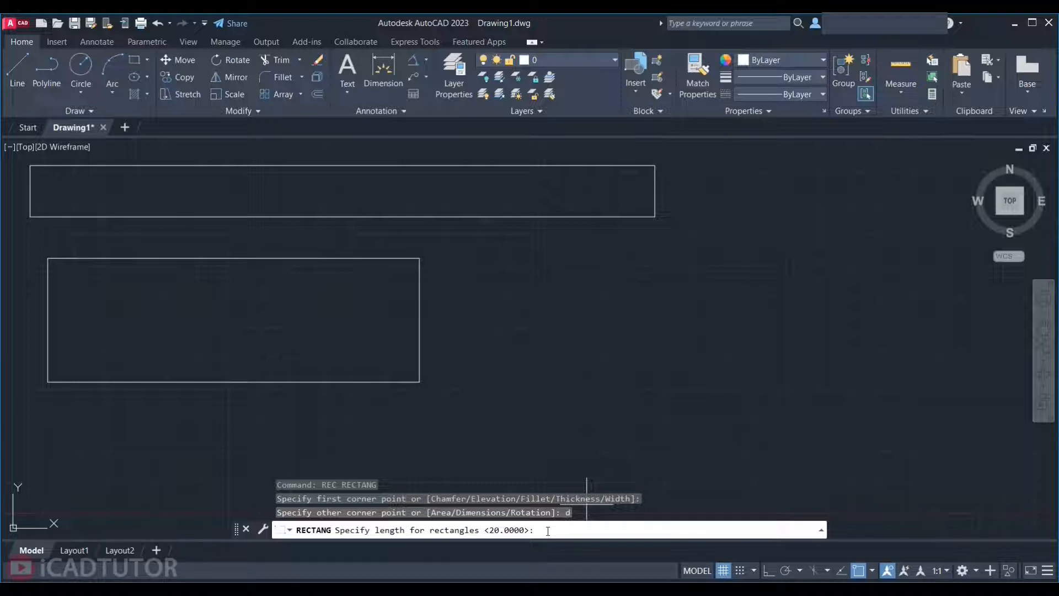
text(15)
key(Return)
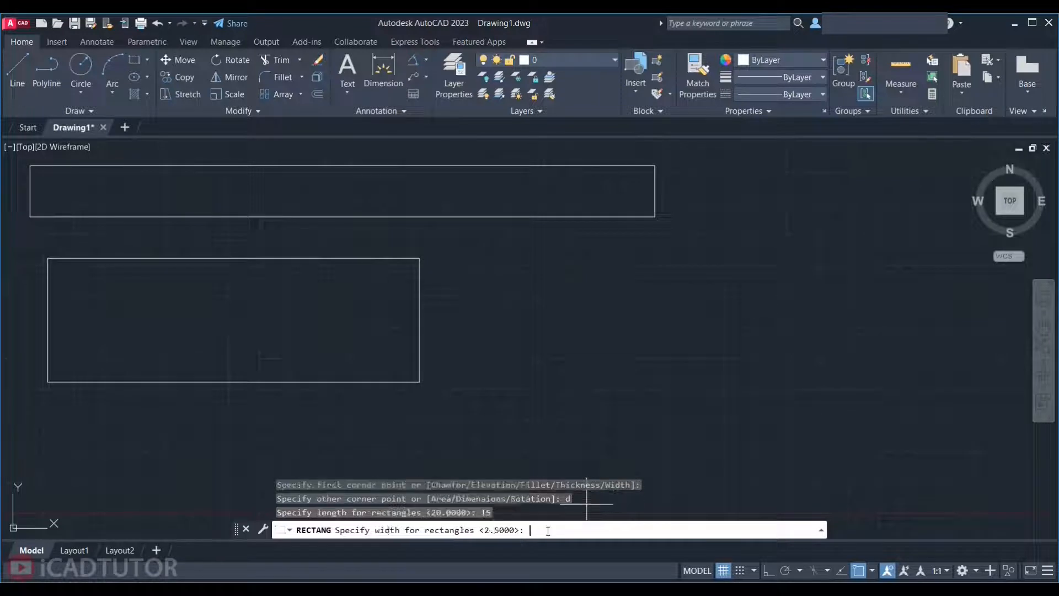
text(3)
key(Return)
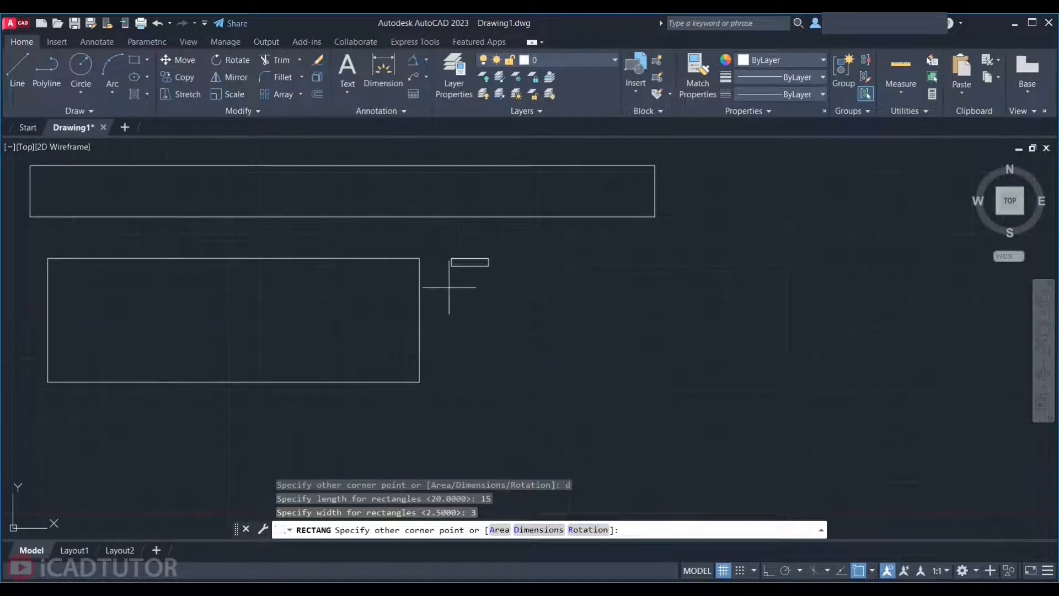
click(570, 287)
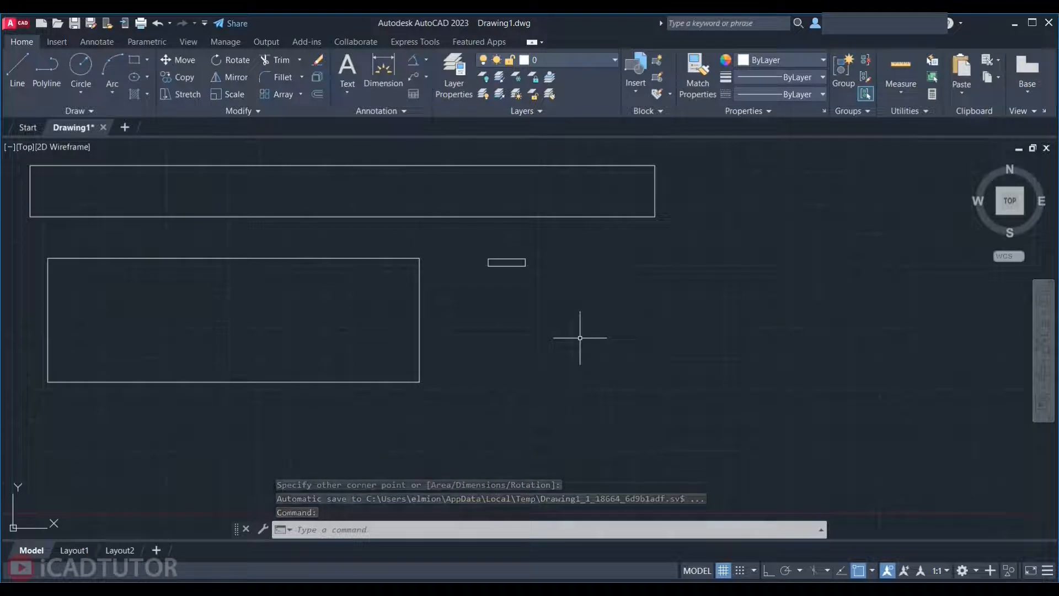
- Draw a rectangle with the Dimensions option, length 15 and width 10, below the small 15 by 3 rectangle
key(Return)
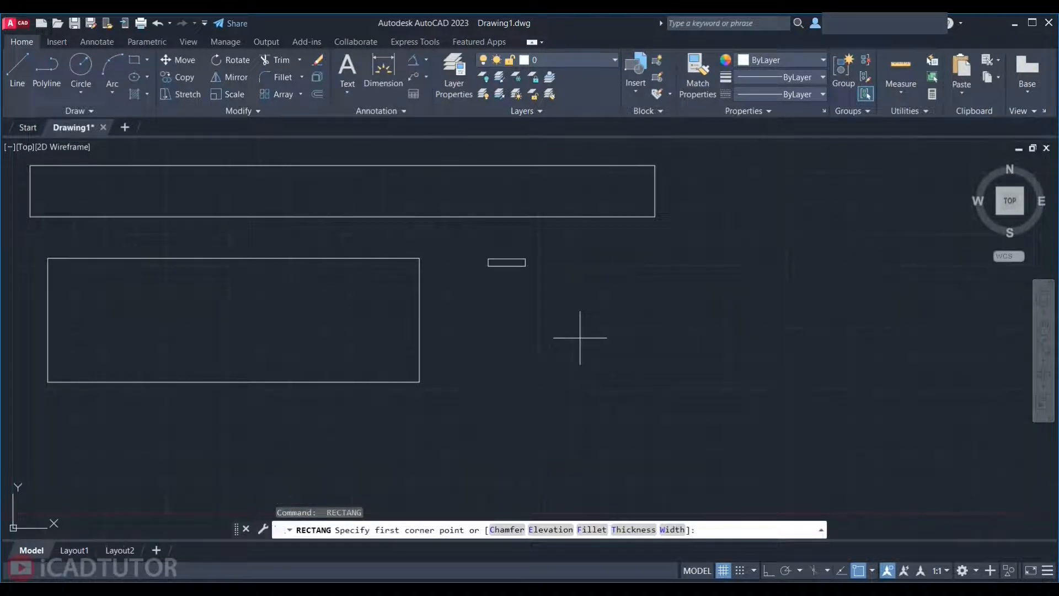
click(512, 315)
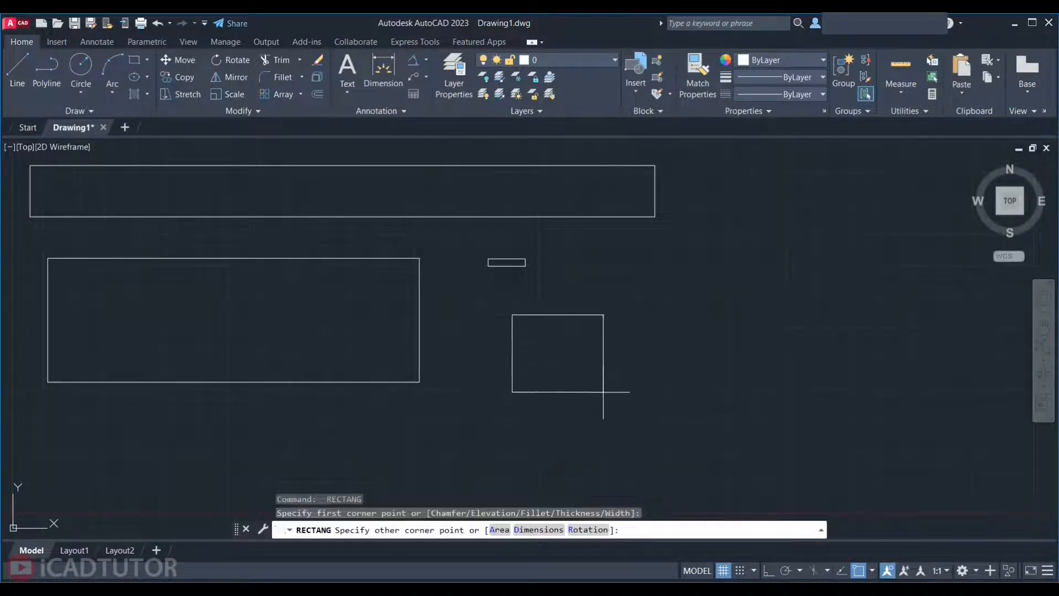
text(d)
key(Return)
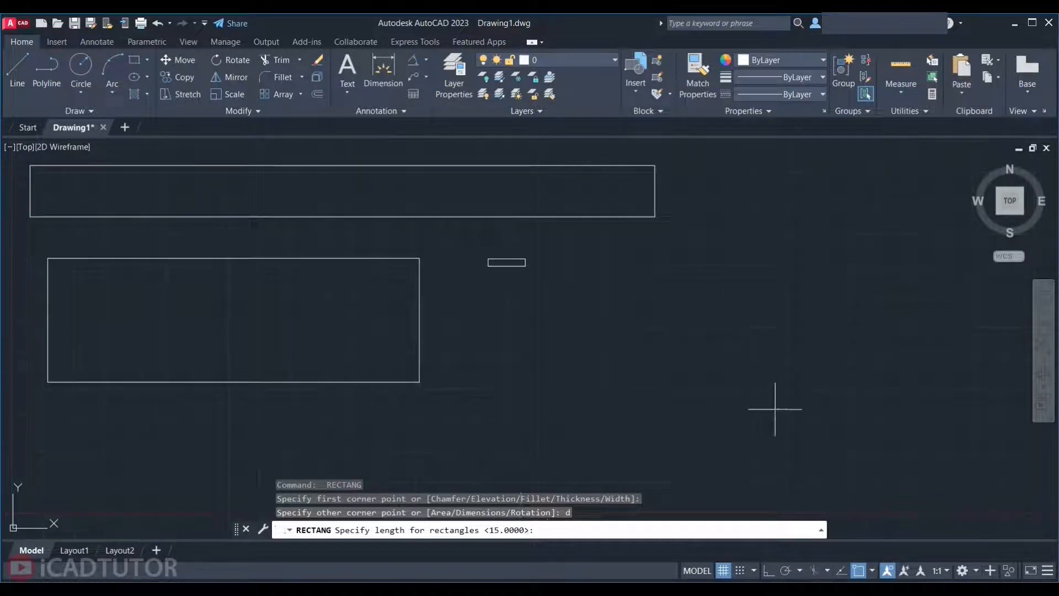
key(Return)
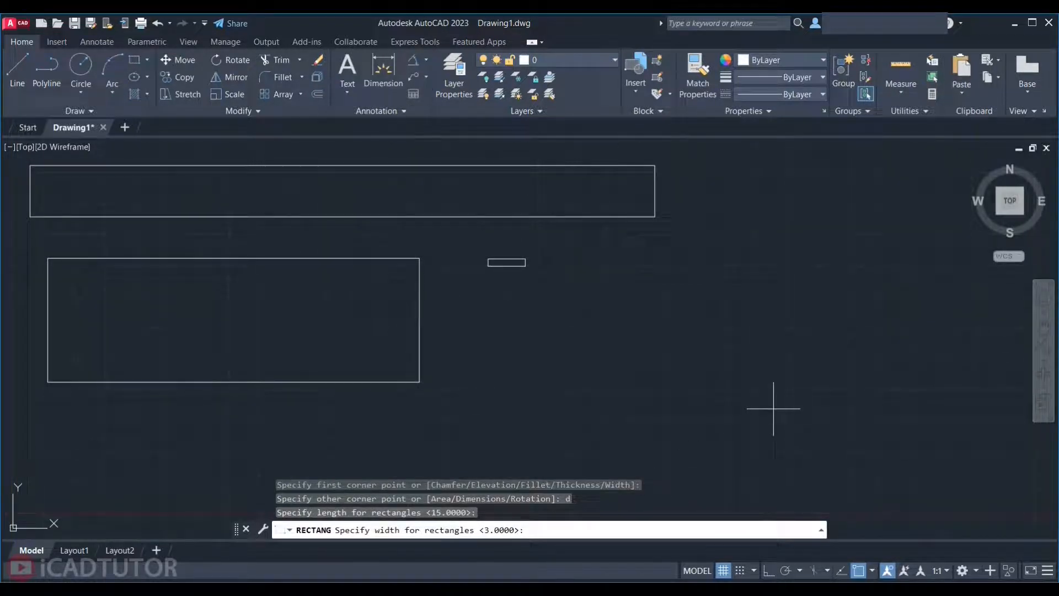
text(10)
key(Return)
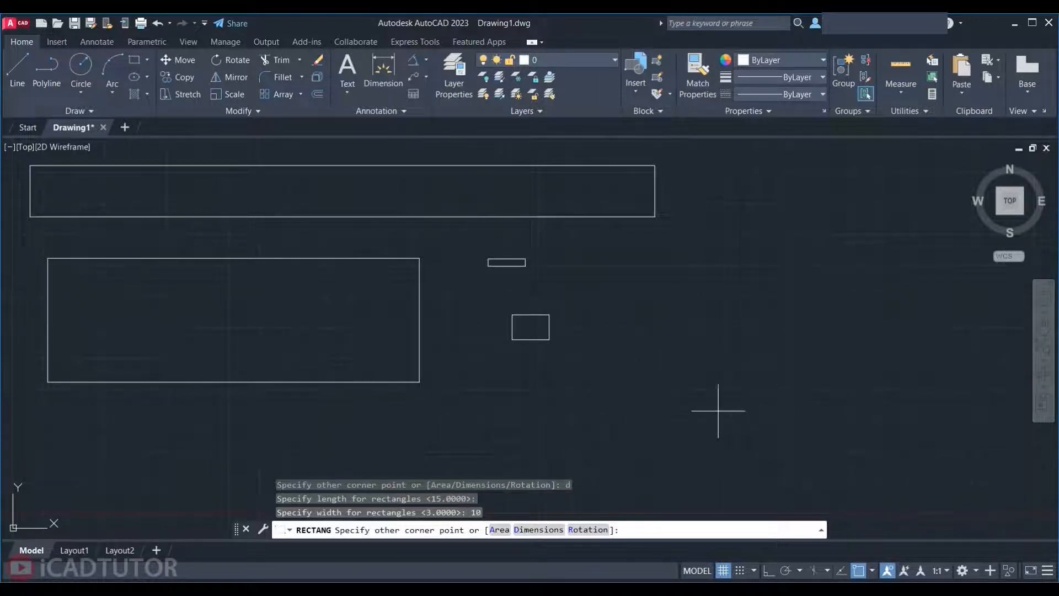
click(621, 366)
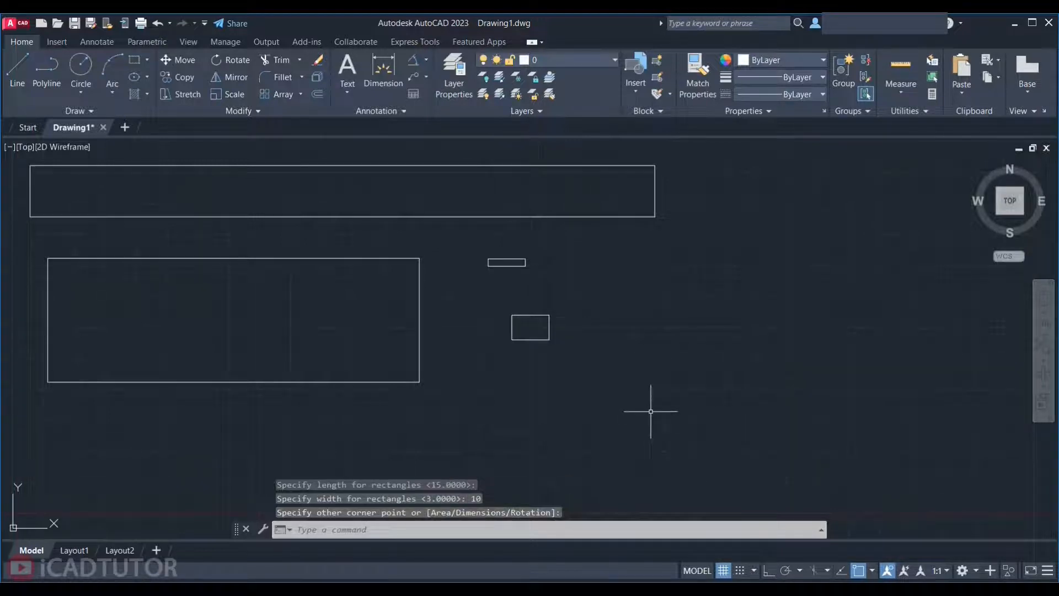
- Draw a rectangle with the Area option, area 100 and length 20, to the right of the two small rectangles
text(rec)
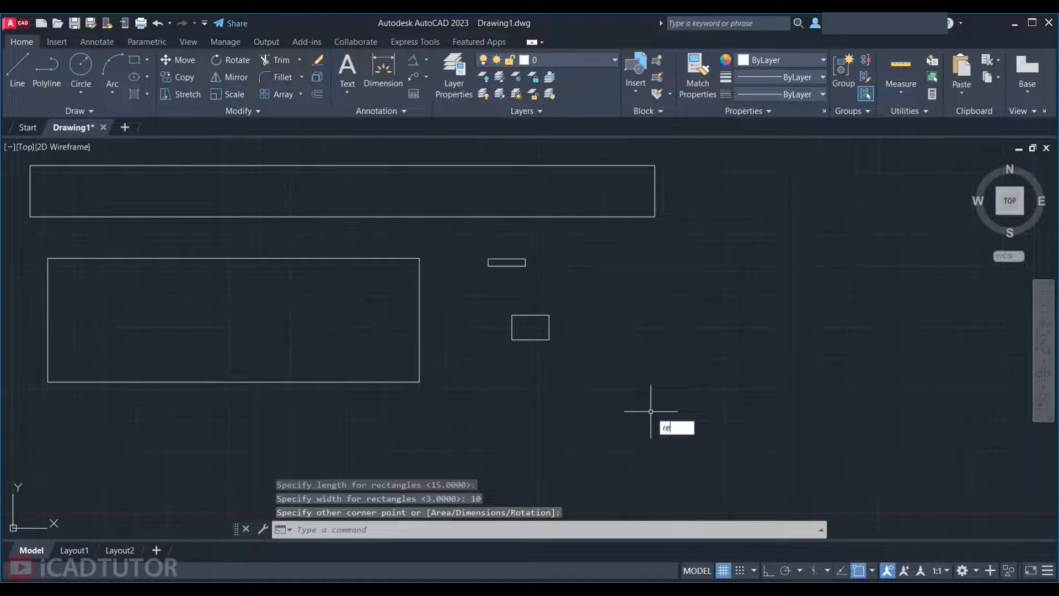
key(Return)
click(647, 274)
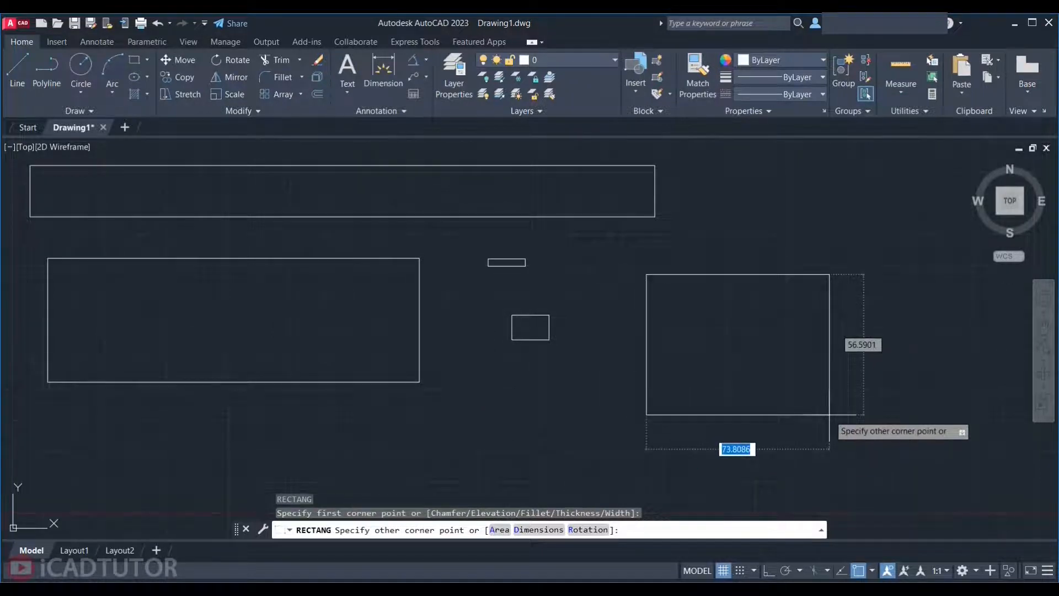
click(500, 532)
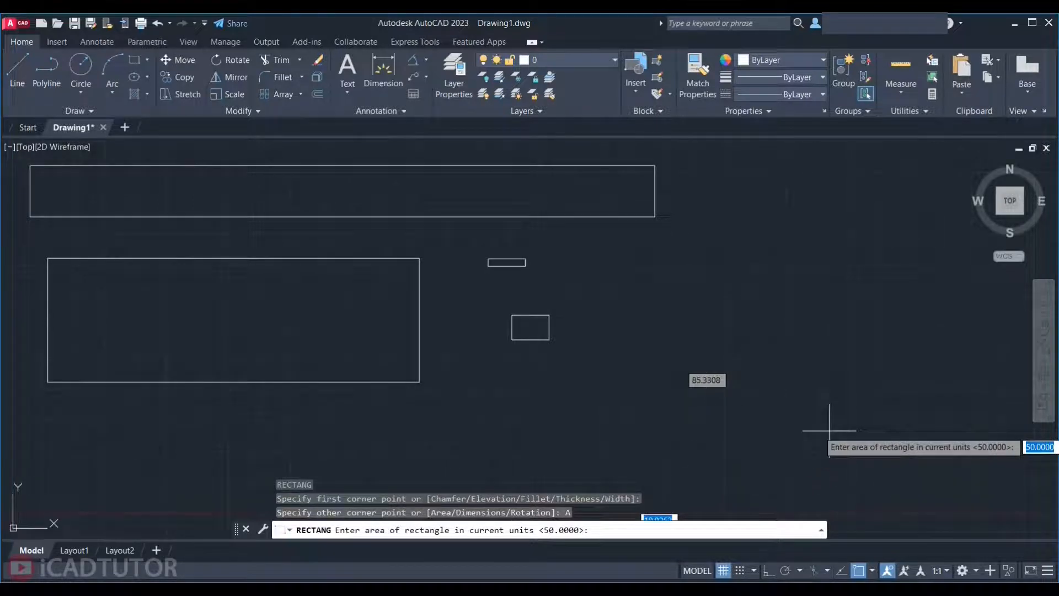
text(100)
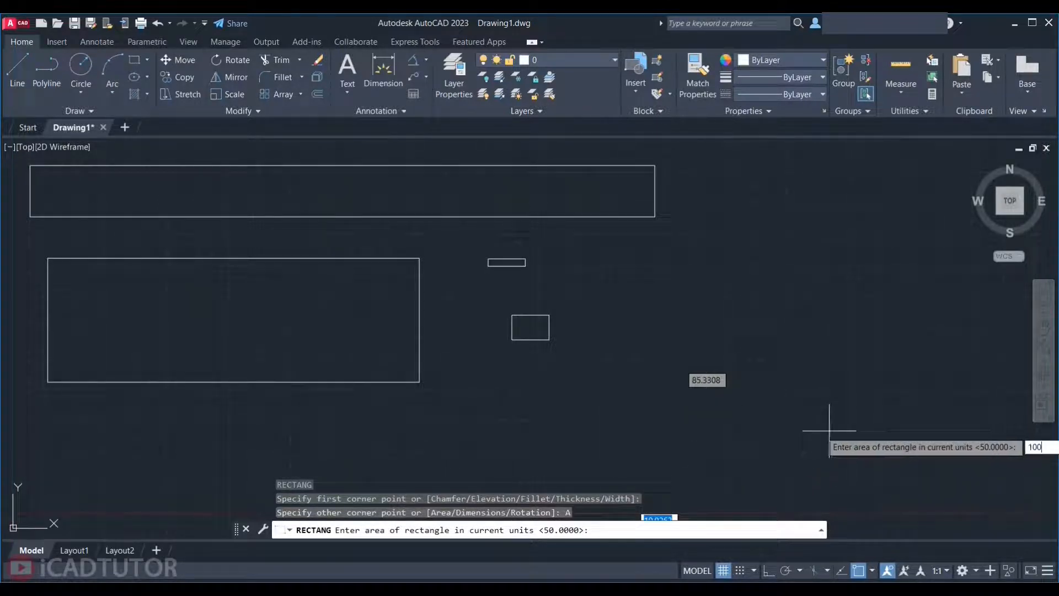
key(Return)
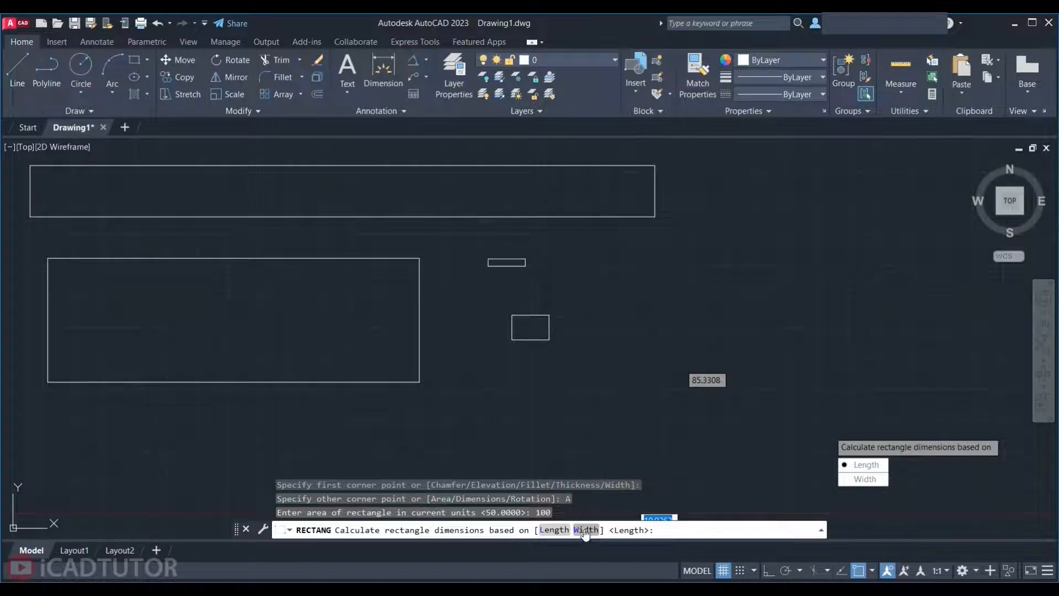
key(Return)
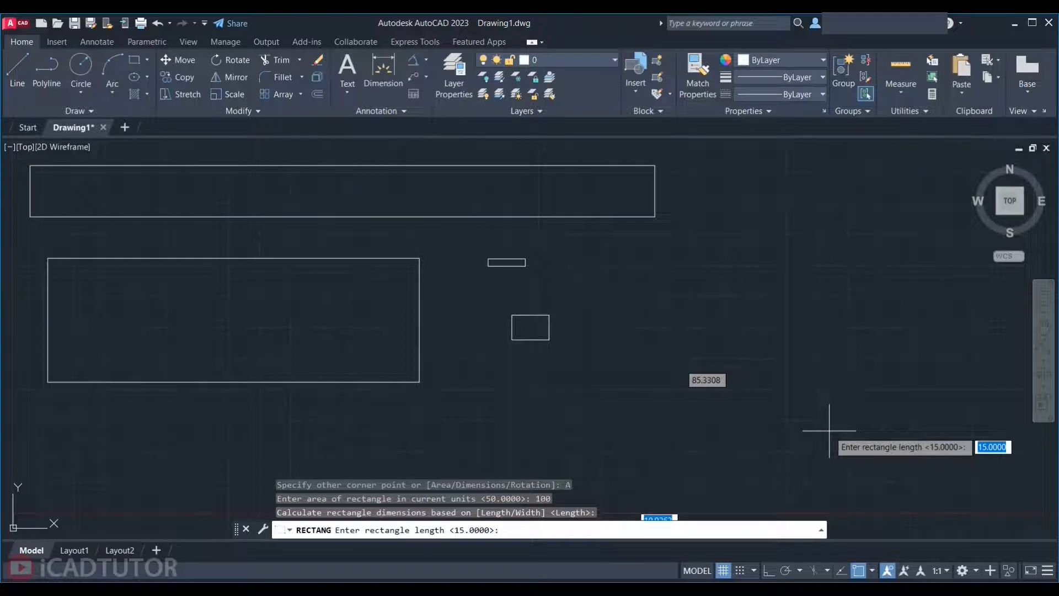
text(20)
key(Return)
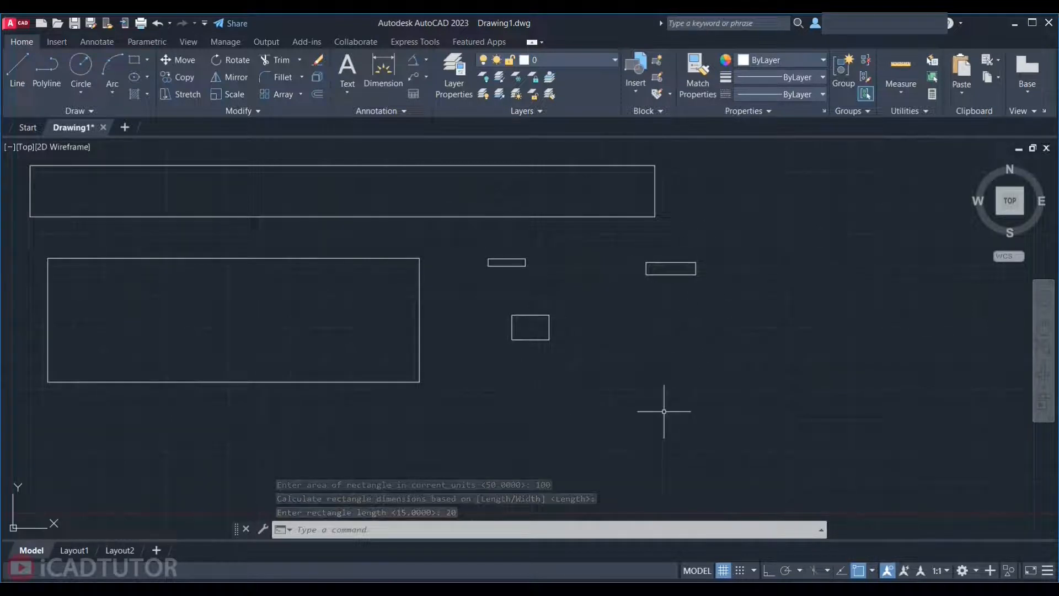
- Examine the sample pentagons: their equal sides and angles, and how the inscribed and circumscribed versions relate to the circle's radius
scroll(664, 411, down, 2)
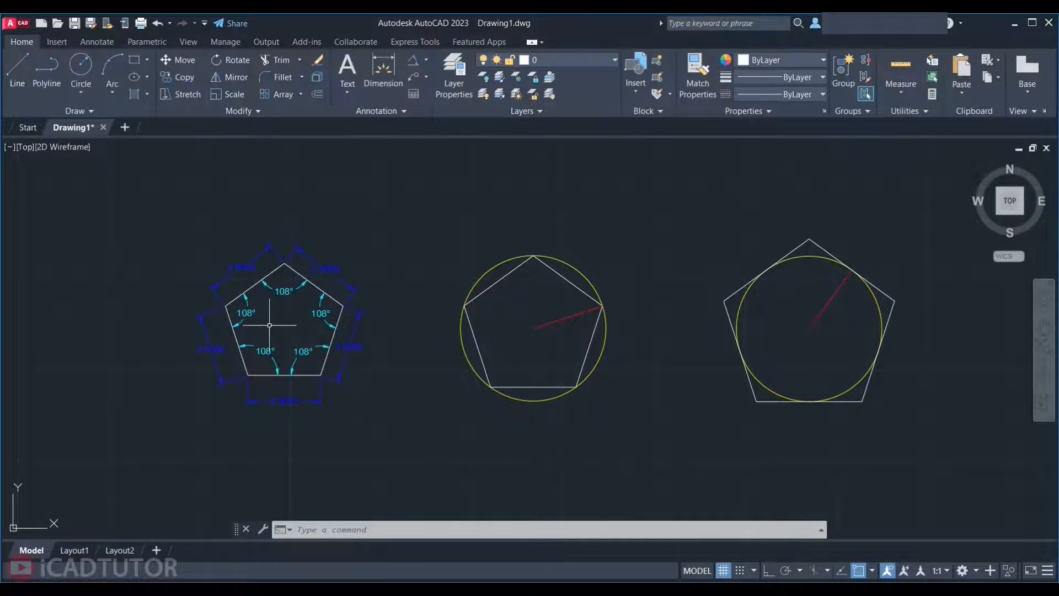
scroll(270, 323, up, 2)
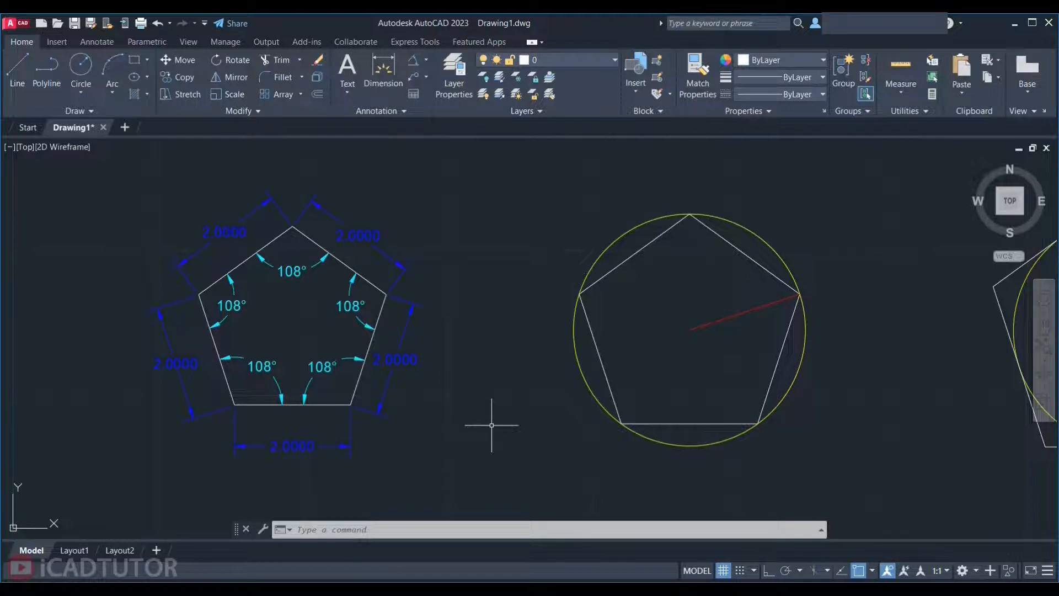
mouse_move(813, 437)
middle_down()
mouse_move(678, 447)
mouse_move(466, 428)
middle_up()
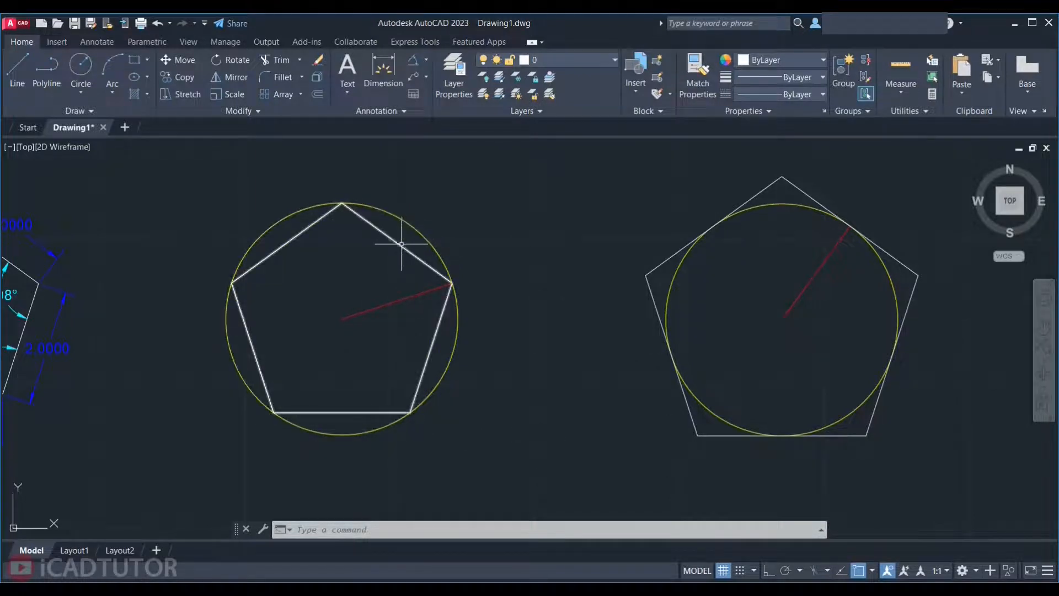
mouse_move(400, 246)
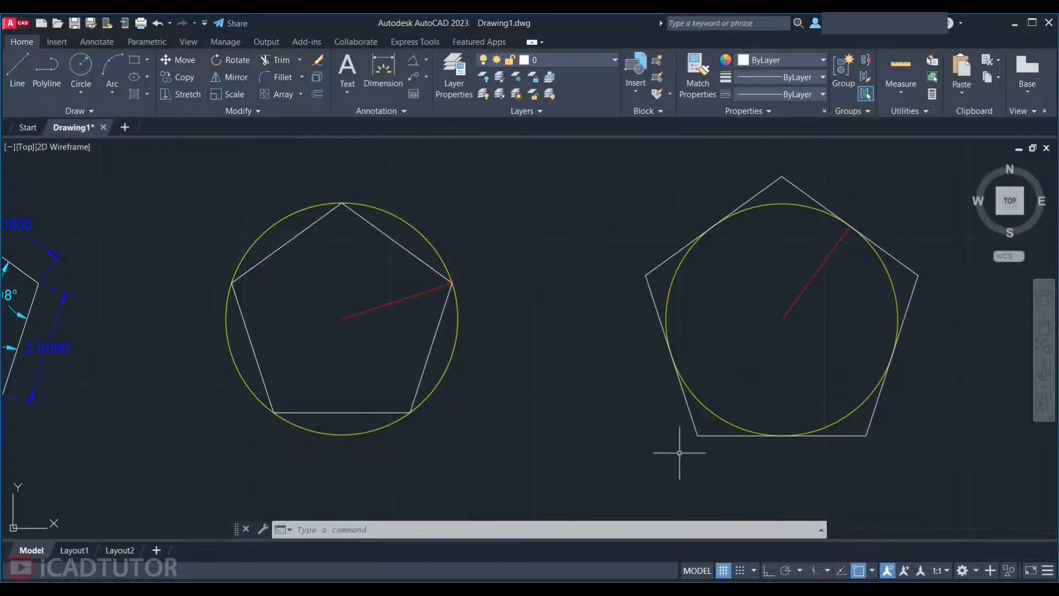
mouse_move(435, 337)
mouse_move(803, 473)
middle_down()
mouse_move(780, 291)
mouse_move(787, 147)
middle_up()
middle_drag(729, 434, 744, 255)
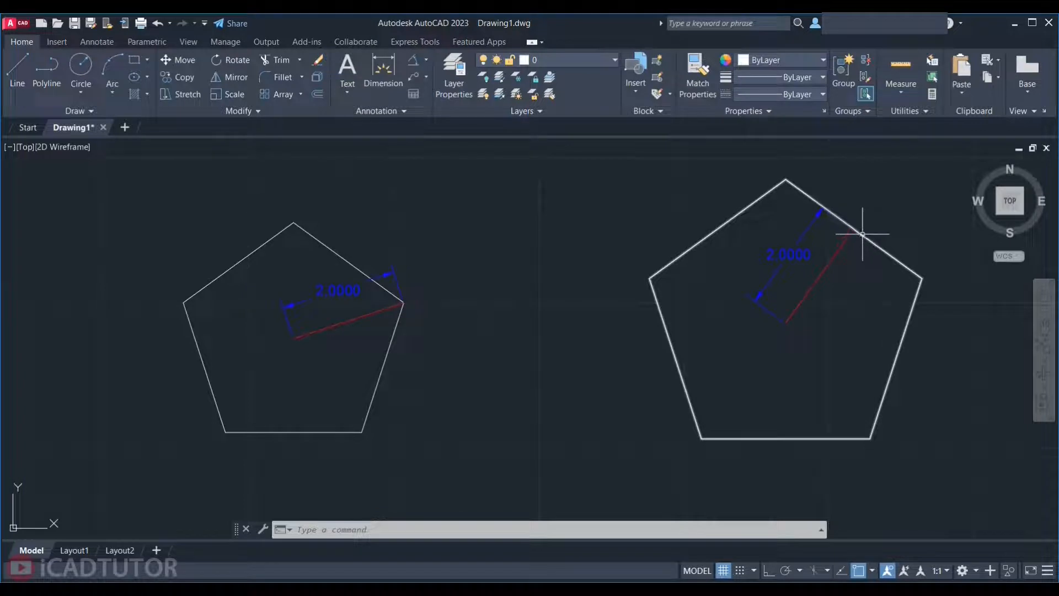
mouse_move(875, 243)
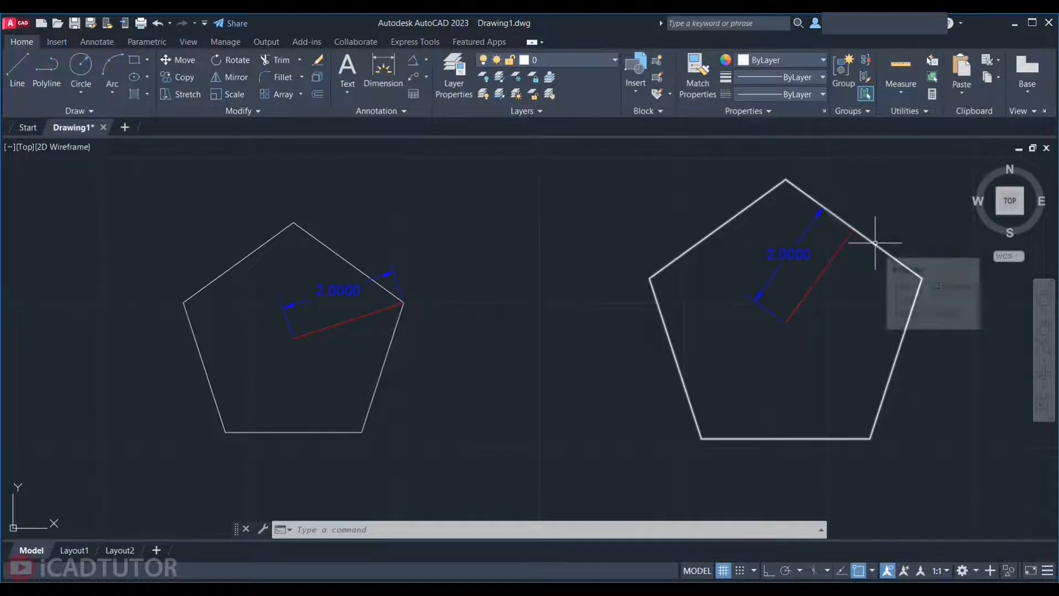
scroll(498, 440, down, 2)
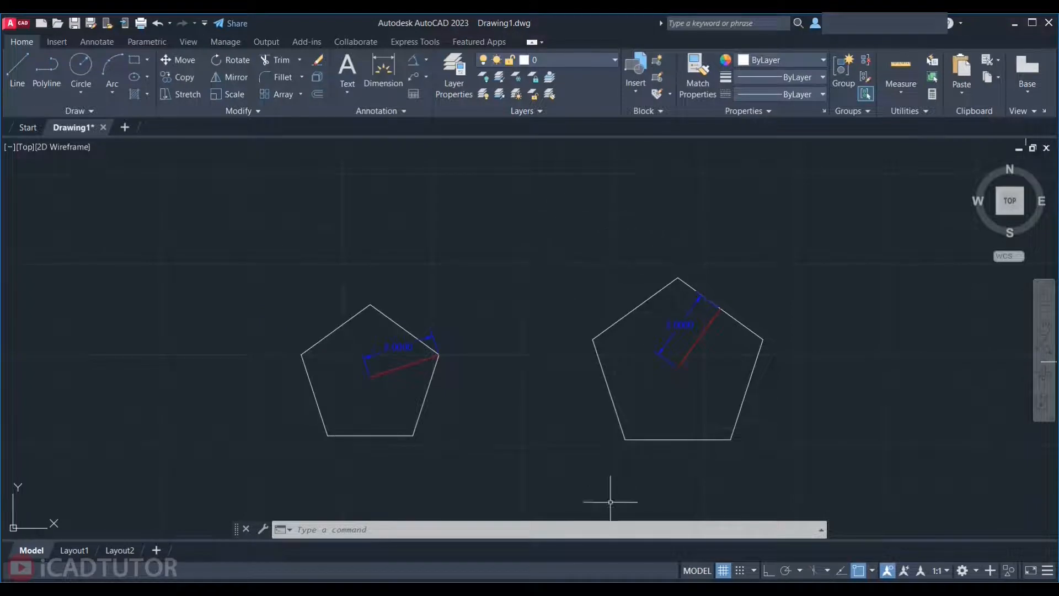
scroll(442, 402, down, 4)
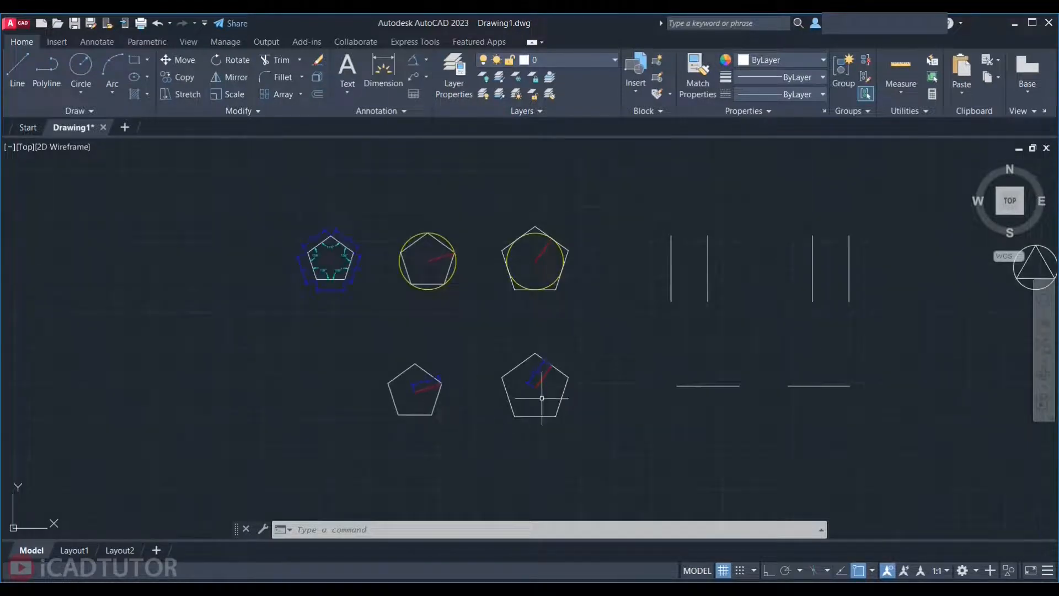
- Draw a 5-sided polygon inscribed in a circle of radius 2, centred on the left horizontal line's midpoint, with grid snap turned on
scroll(543, 395, up, 2)
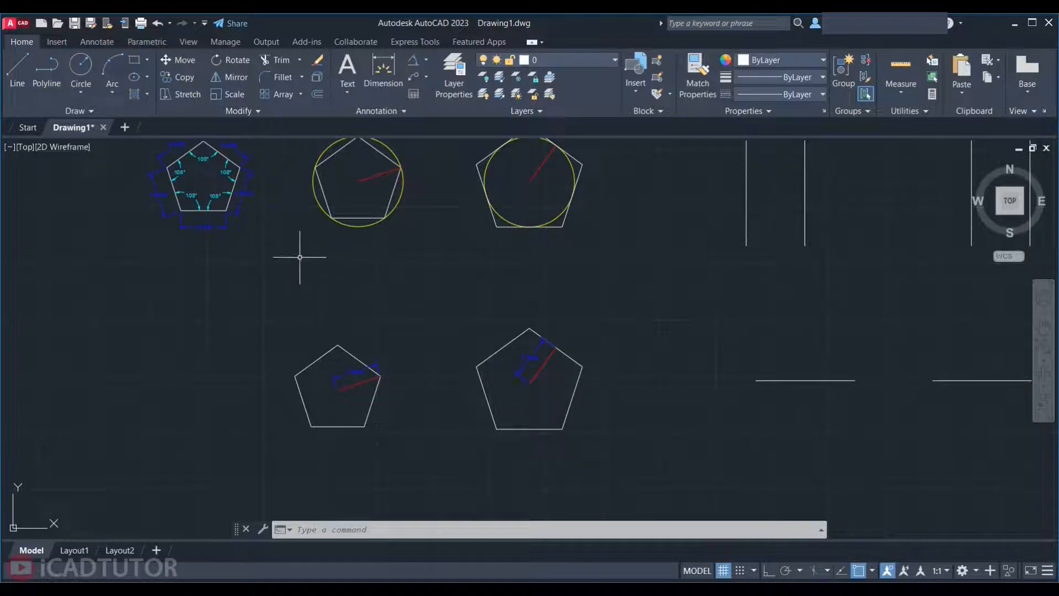
click(146, 60)
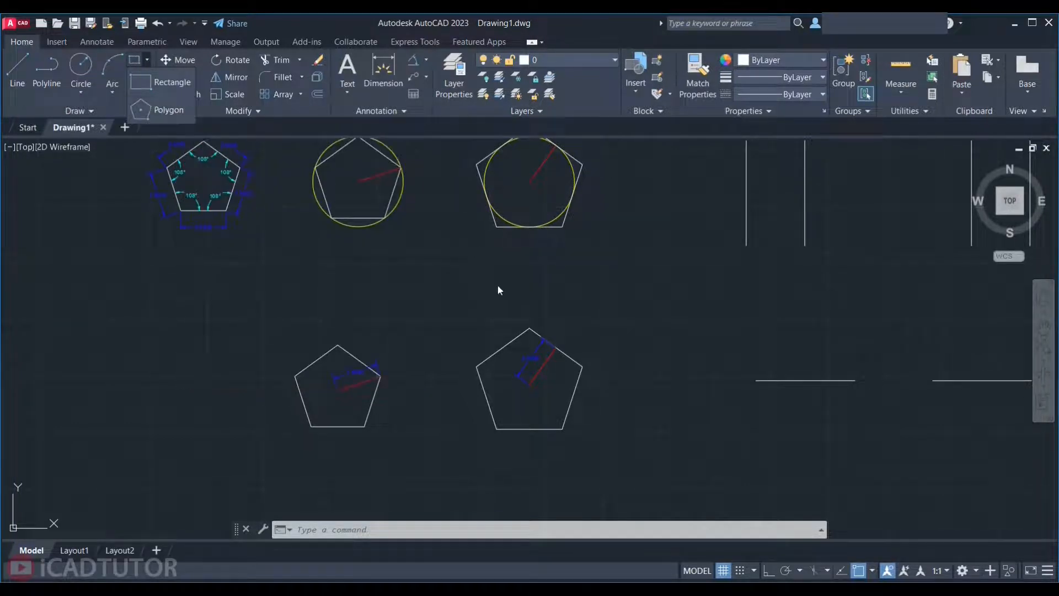
text(p)
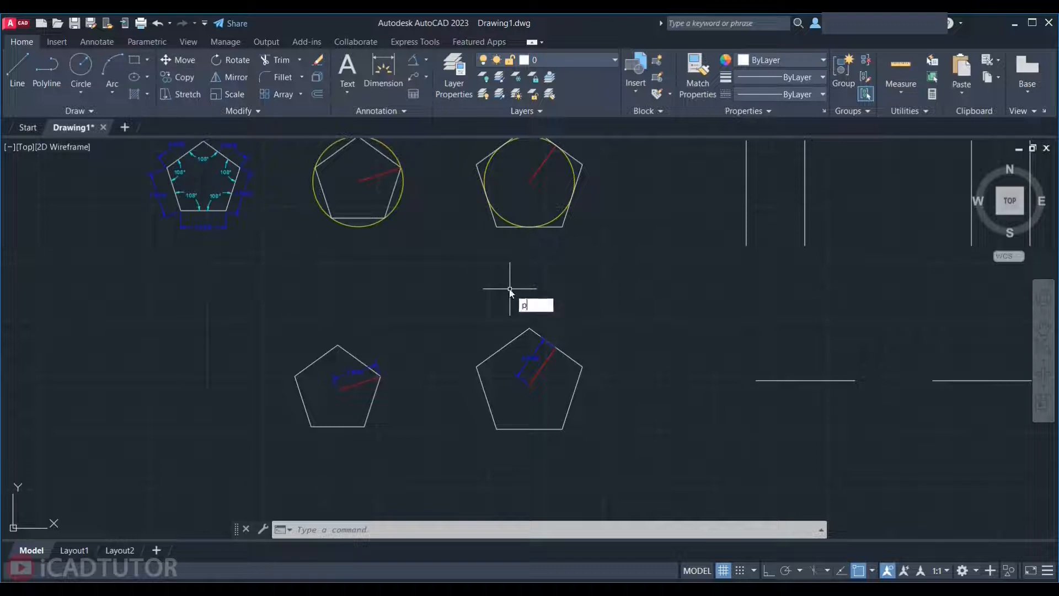
key(Return)
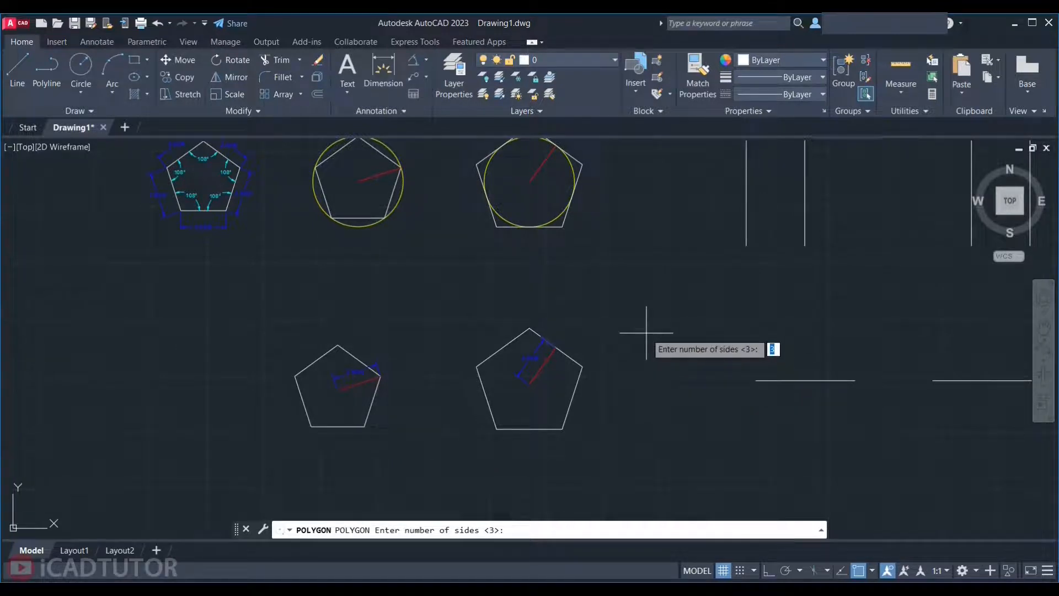
text(5)
key(Return)
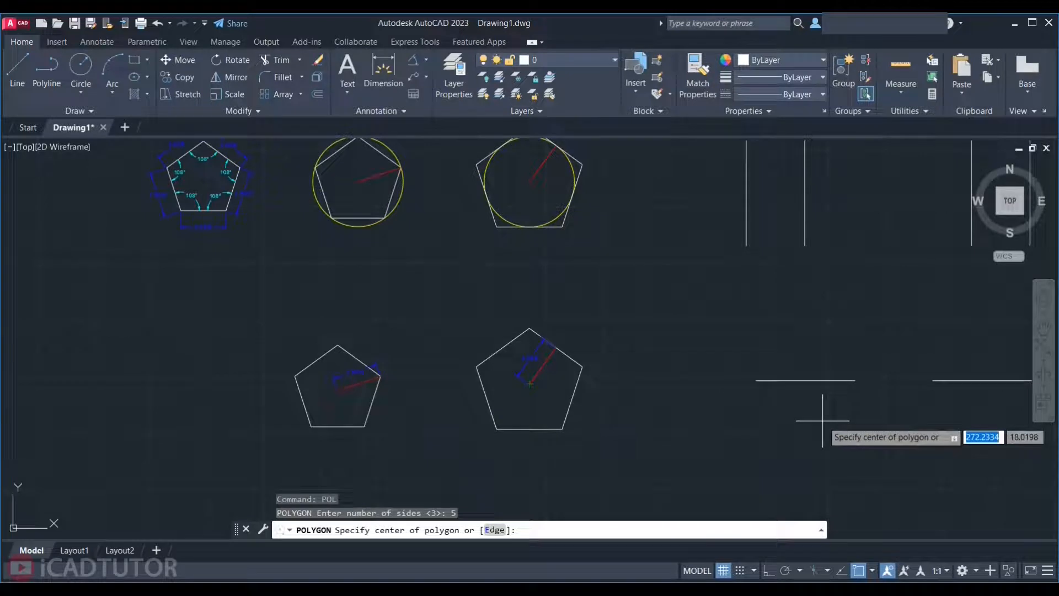
click(806, 380)
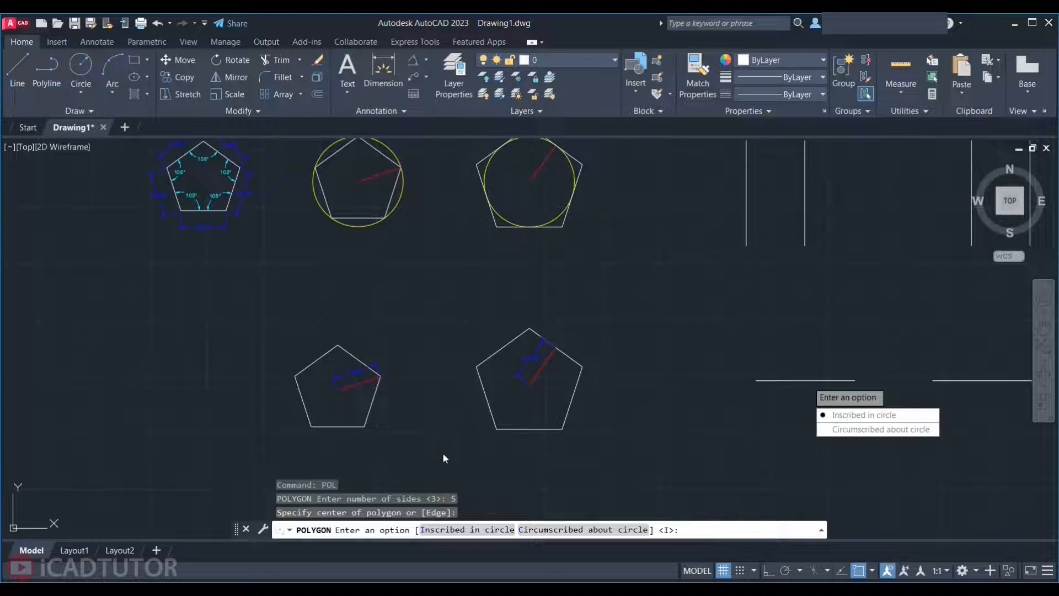
key(Return)
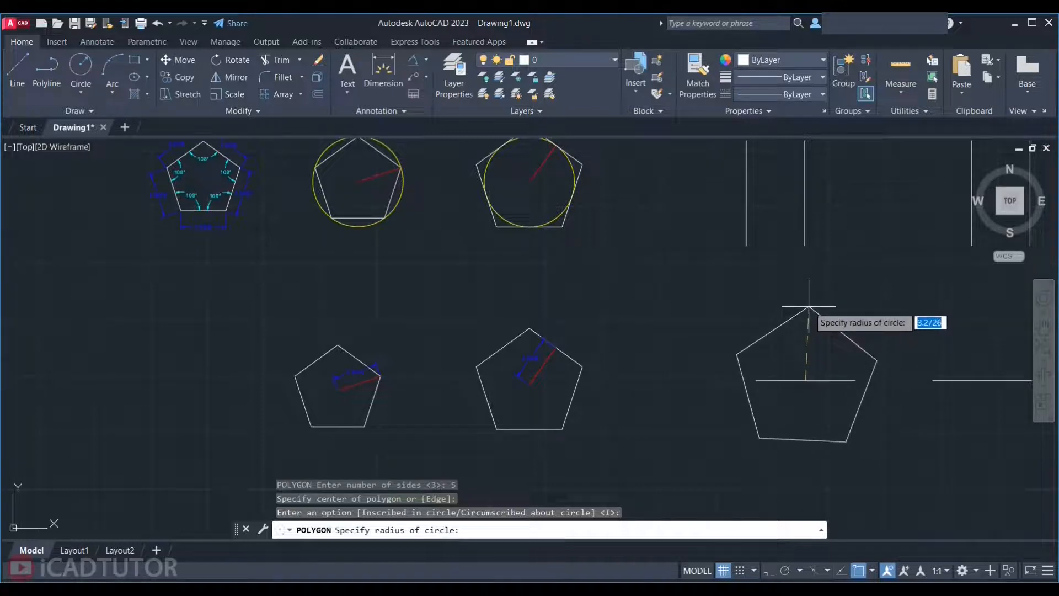
key(F9)
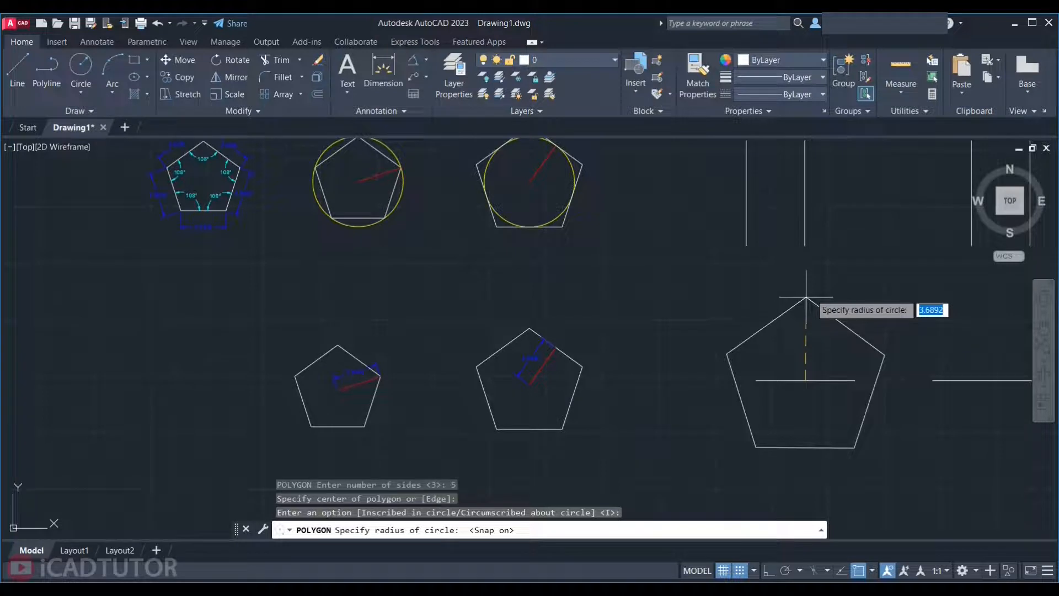
text(2)
key(Return)
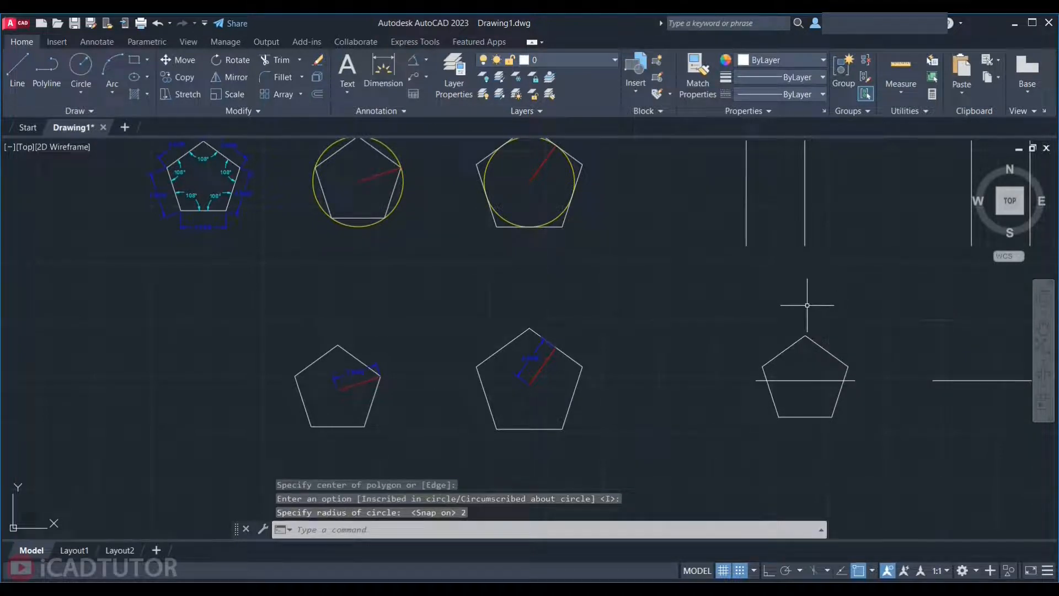
- Draw a 5-sided polygon circumscribed about a circle of radius 2, centred on the right horizontal line's midpoint, with grid snap off and Ortho on
middle_drag(714, 438, 494, 464)
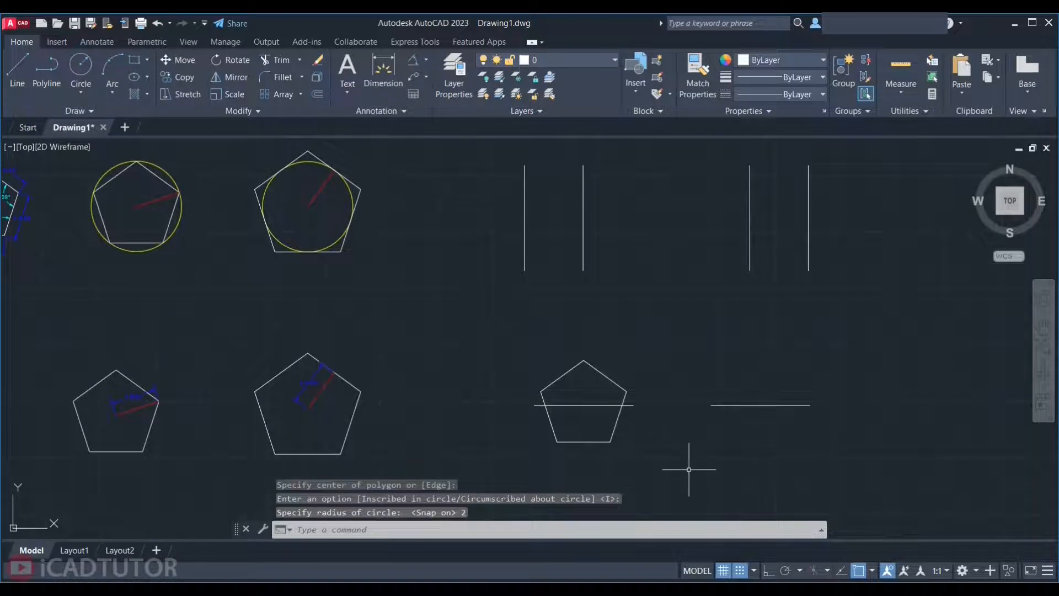
text(pol)
key(Return)
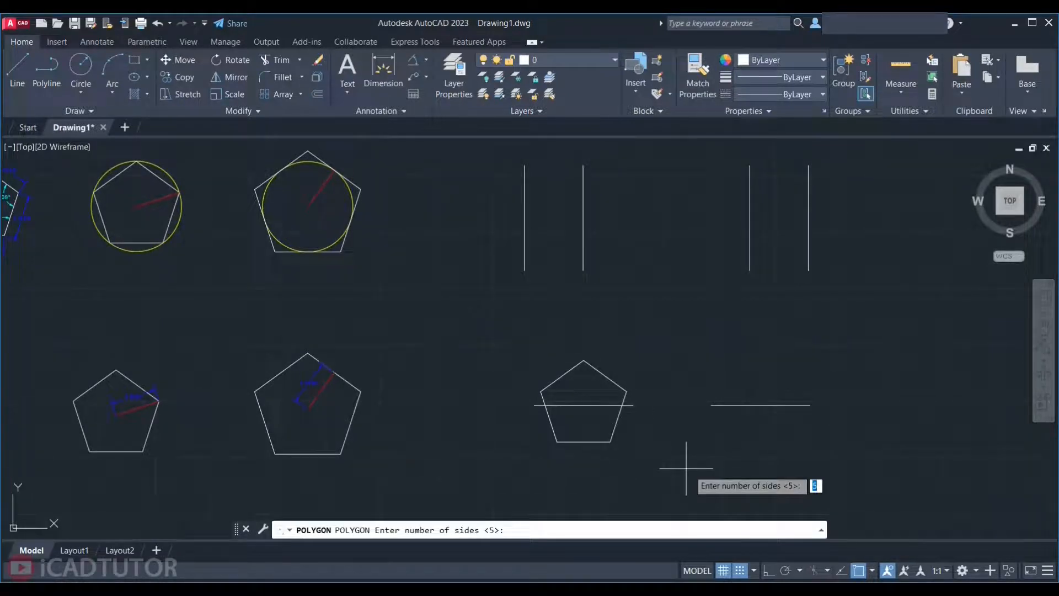
key(Return)
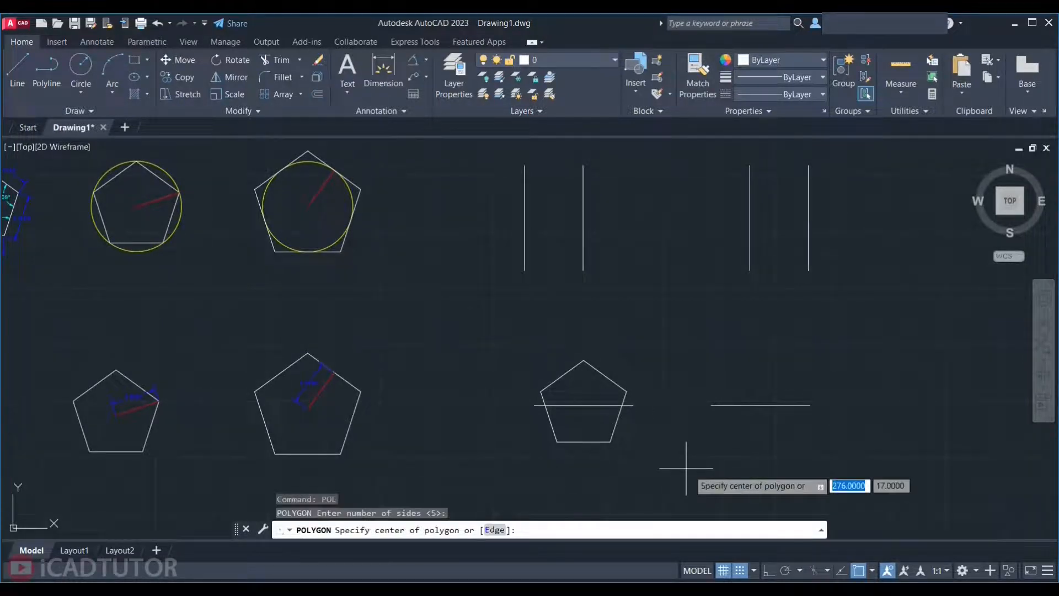
click(760, 405)
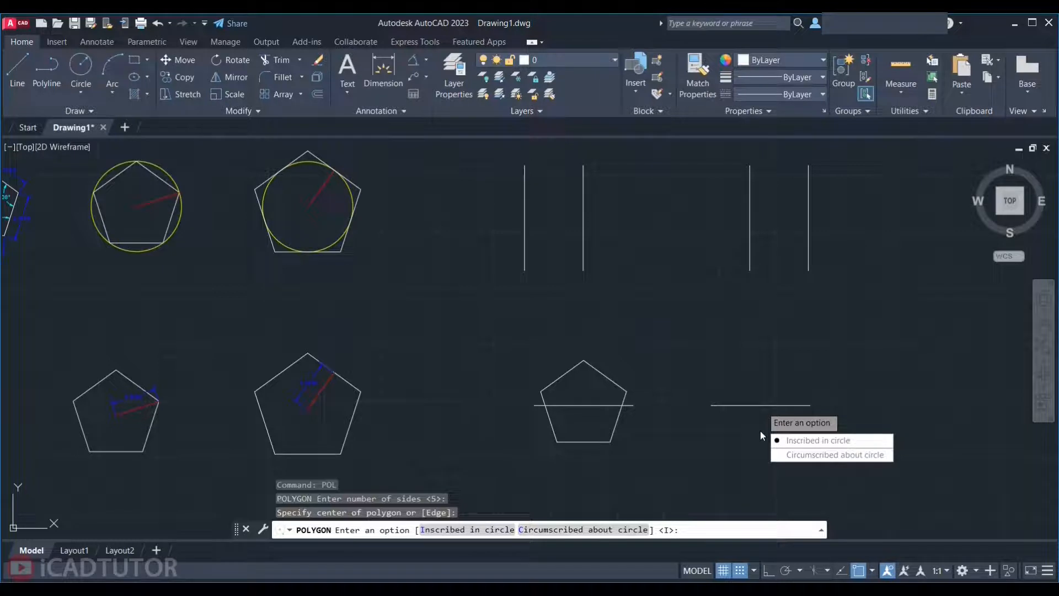
text(c)
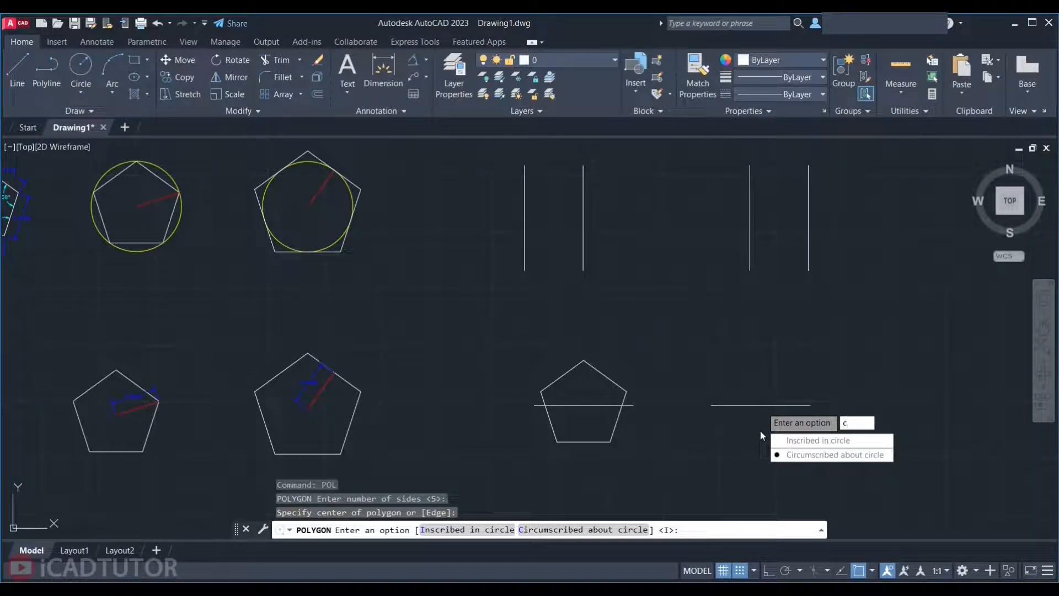
key(Return)
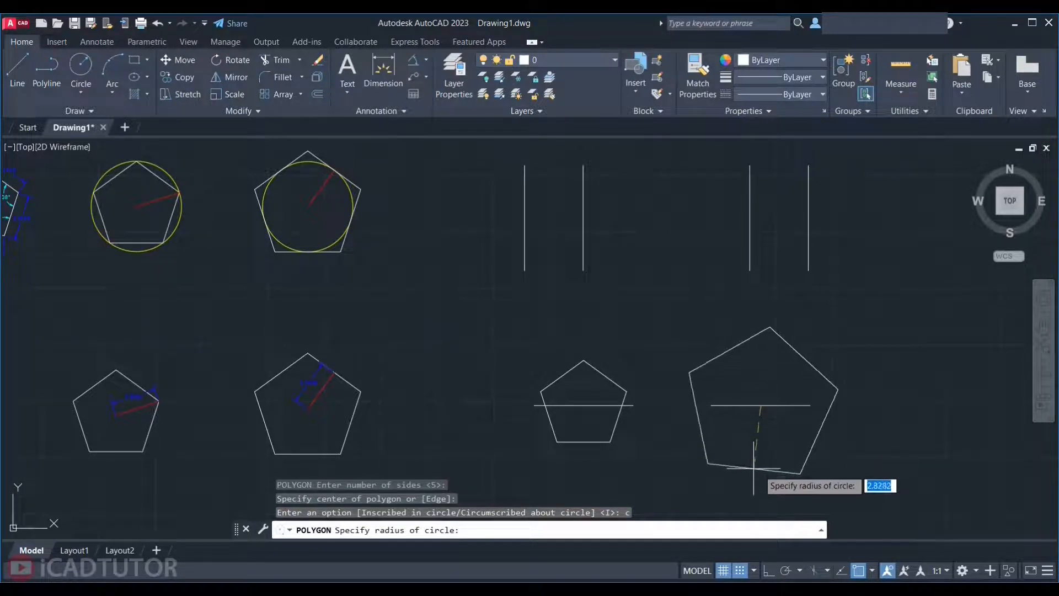
key(F9)
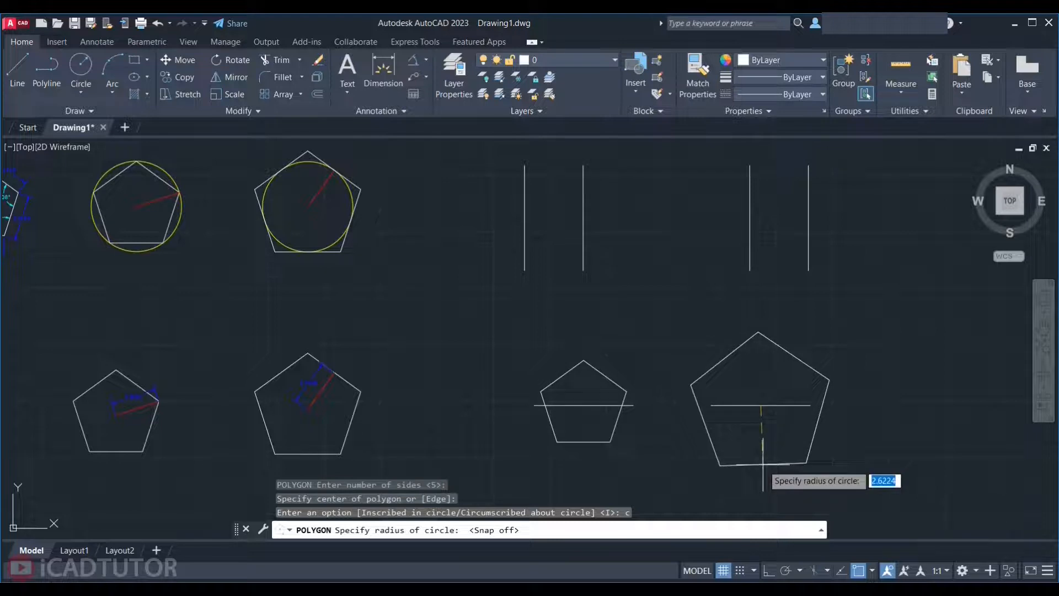
key(F9)
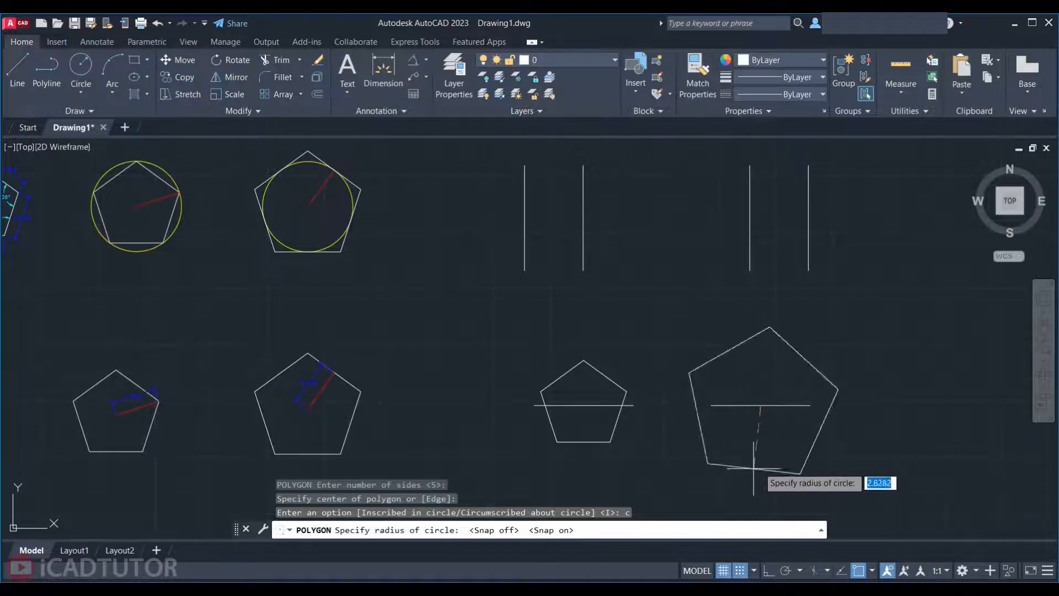
key(F9)
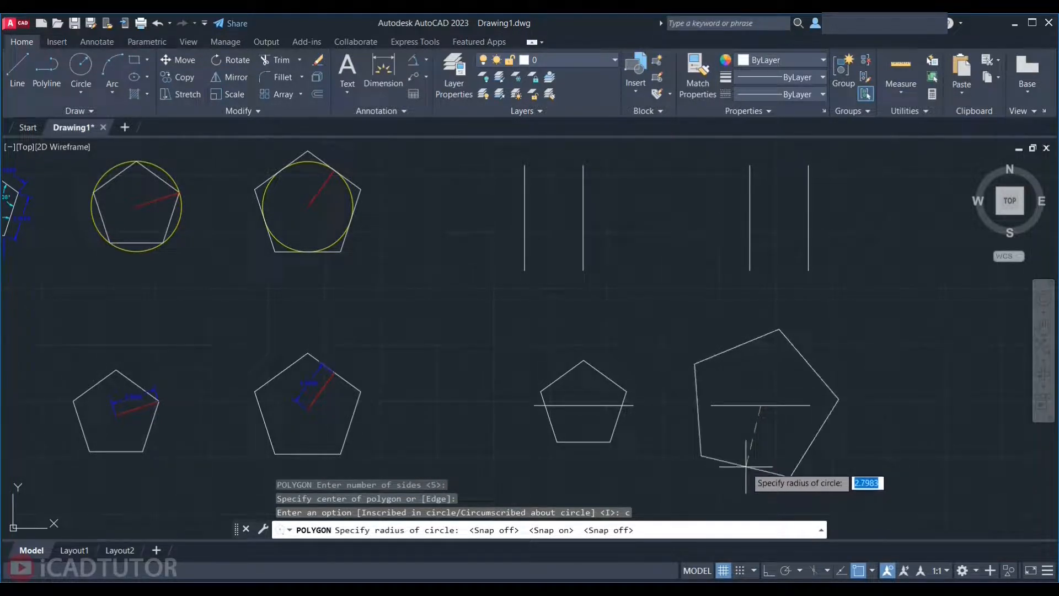
key(F8)
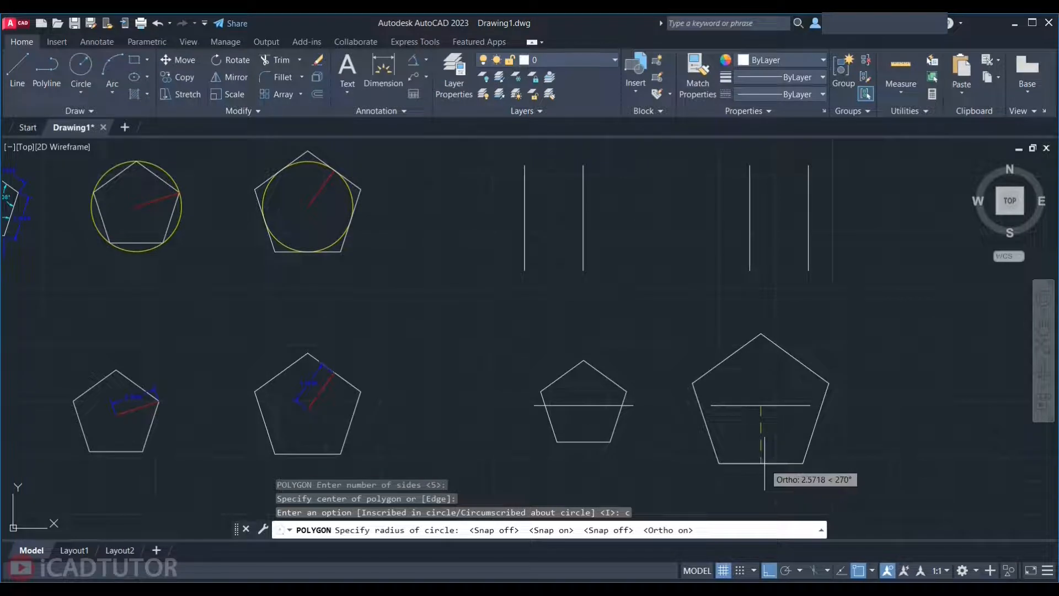
text(2)
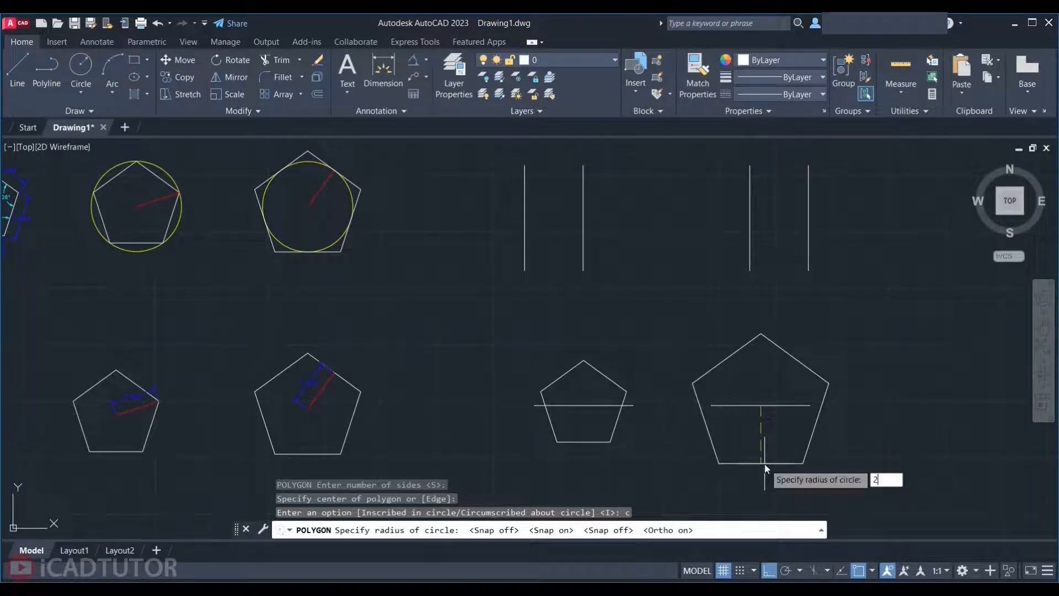
key(Return)
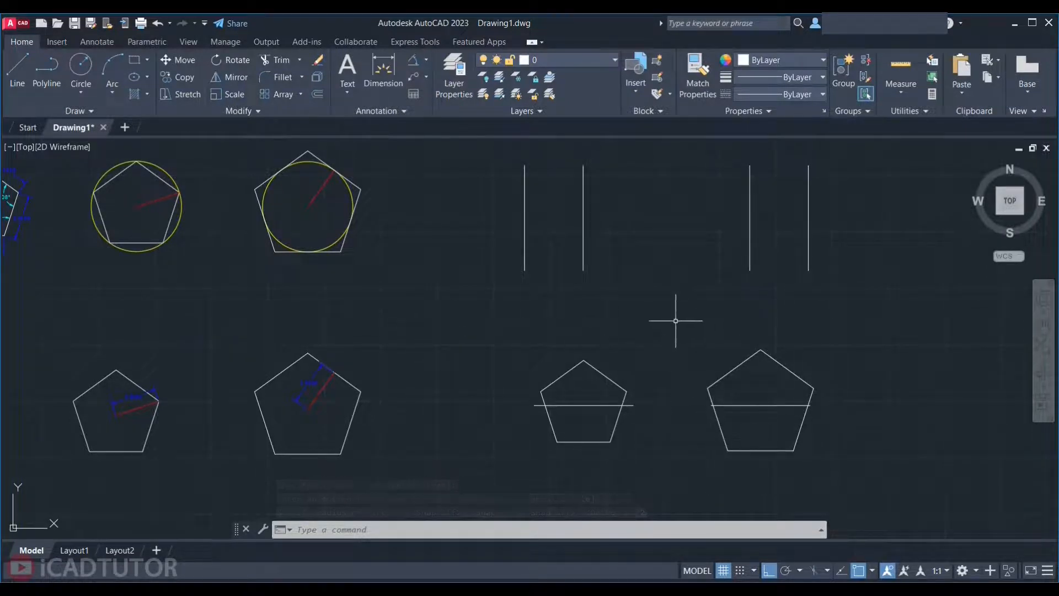
- Draw a 5-sided polygon with the Edge option, its 5-unit edge running right from the upper end of the leftmost vertical line
middle_drag(682, 402, 666, 476)
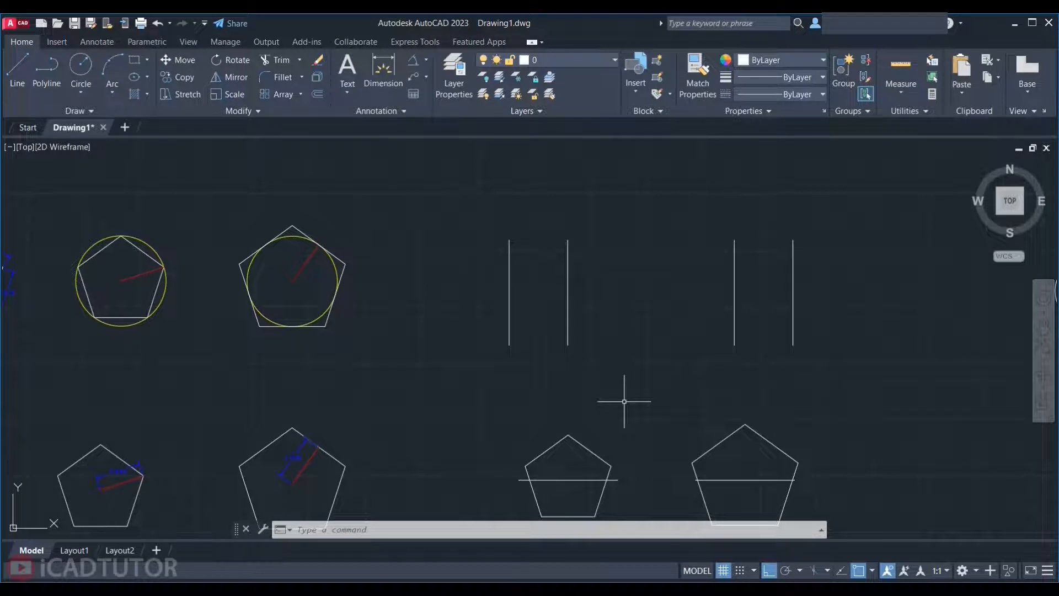
key(Return)
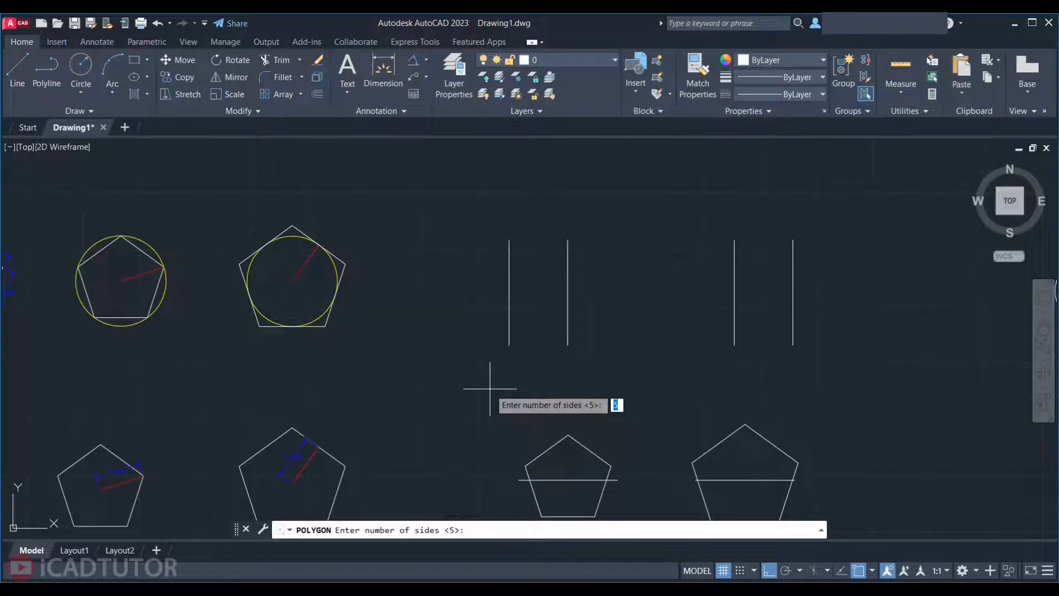
key(Return)
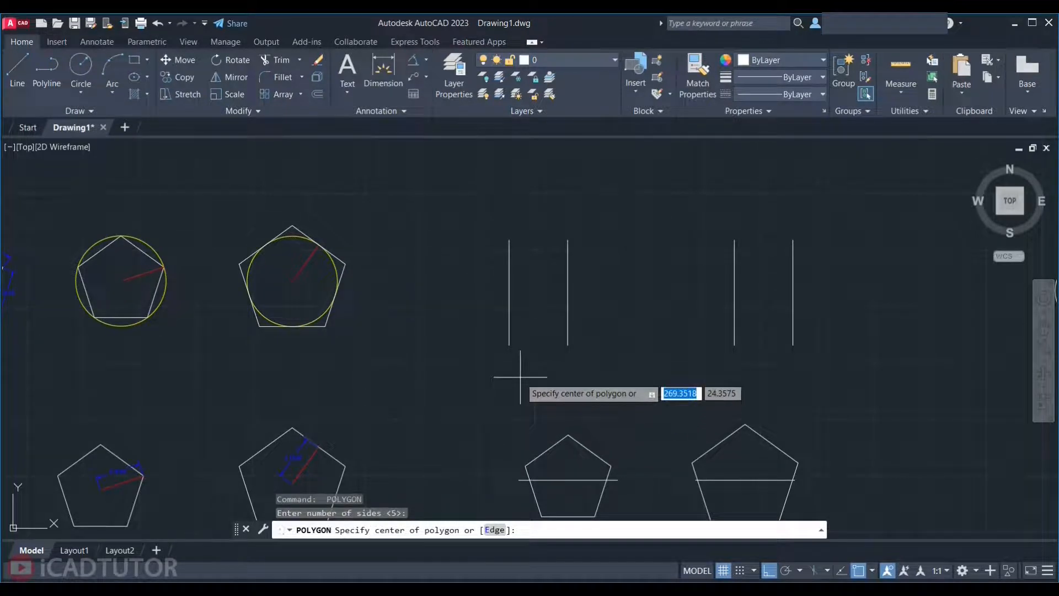
text(e)
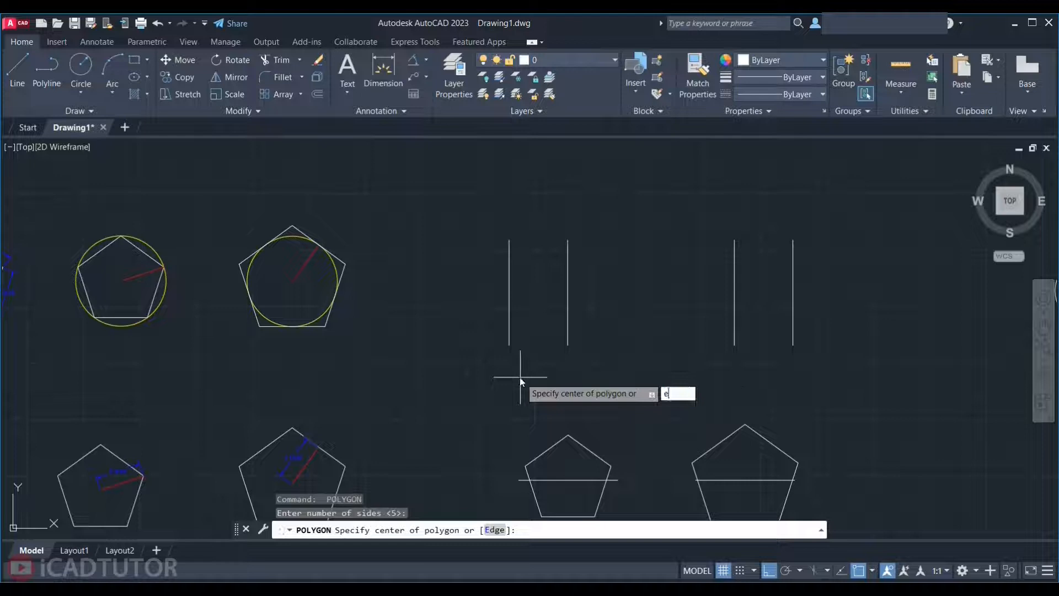
key(Return)
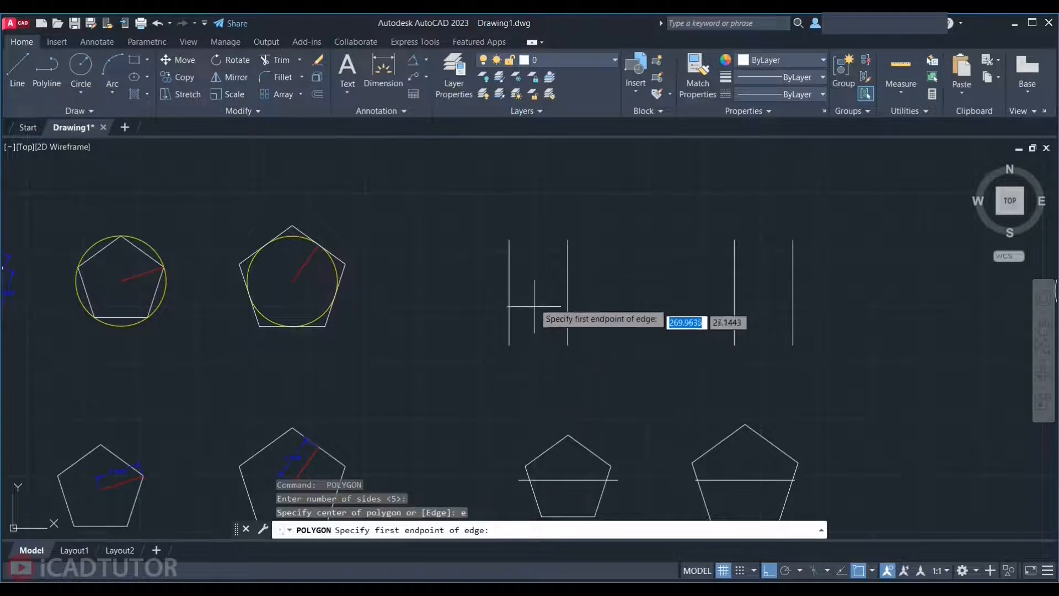
click(509, 240)
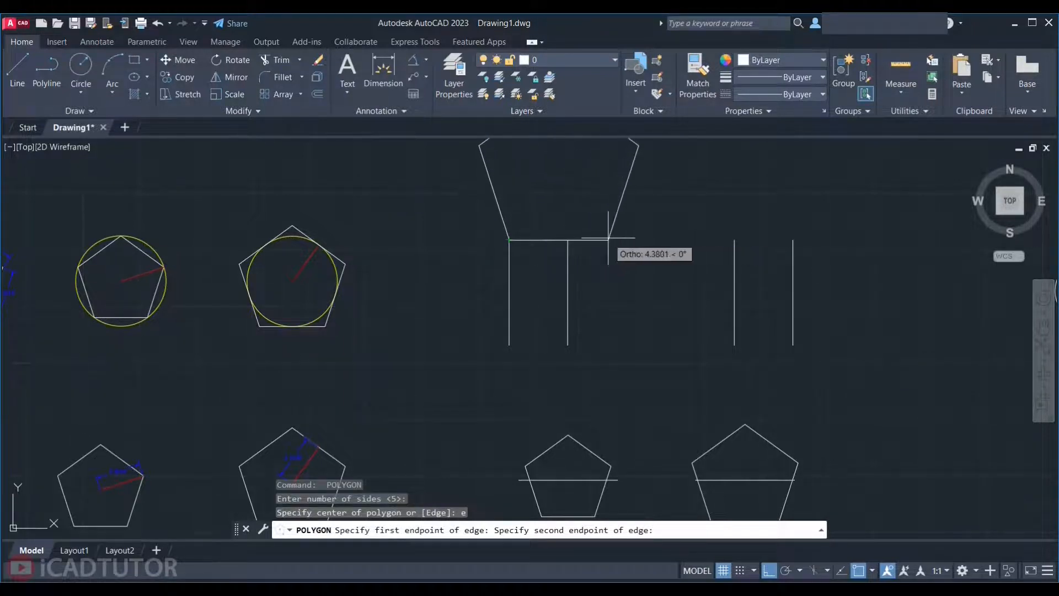
text(5)
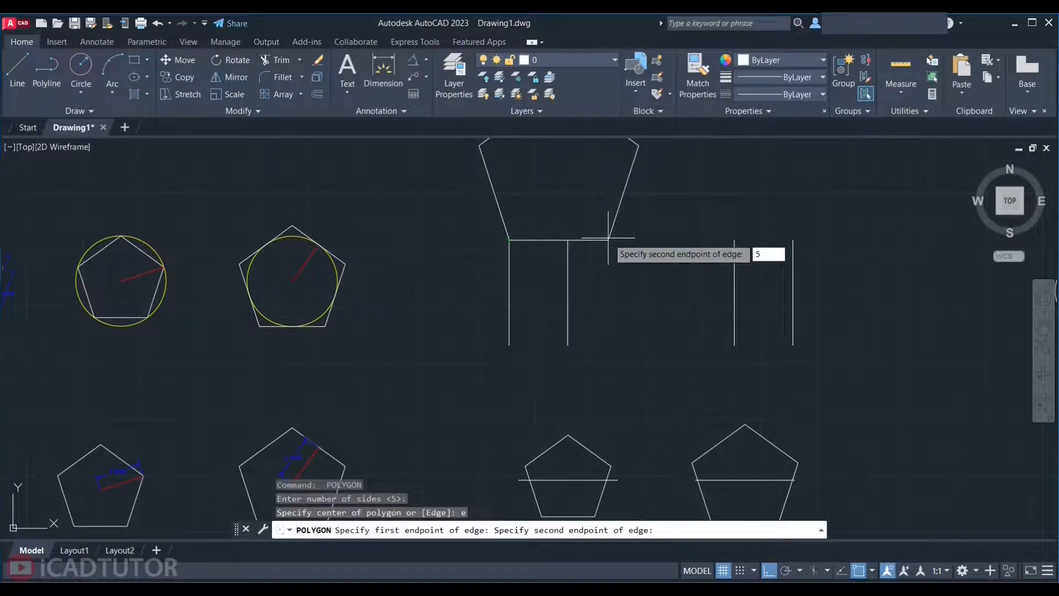
key(Return)
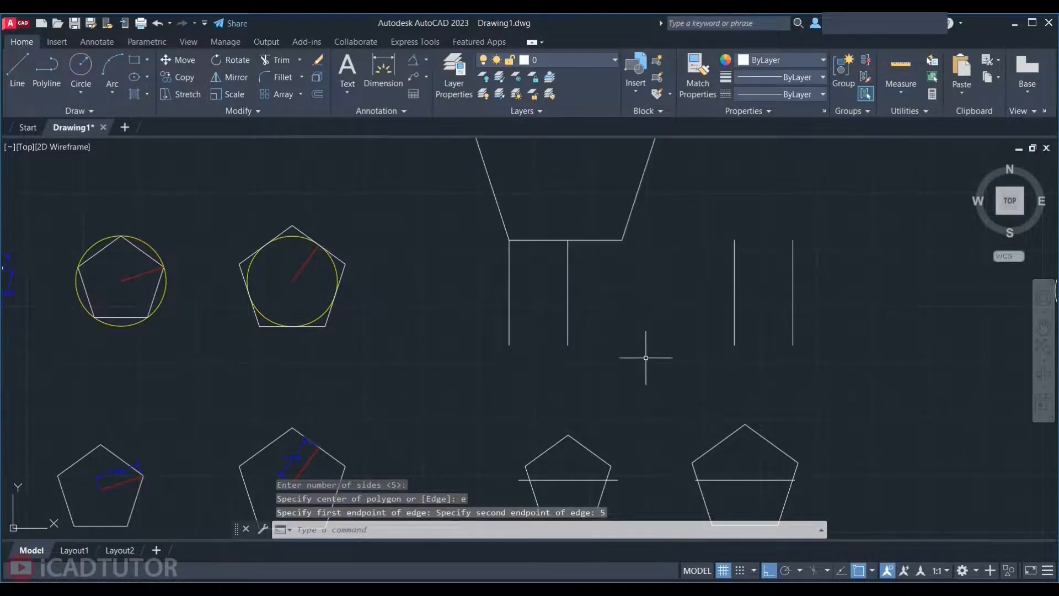
- Draw a 4-sided polygon with the Edge option between the upper endpoints of the right pair of vertical lines
text(POL)
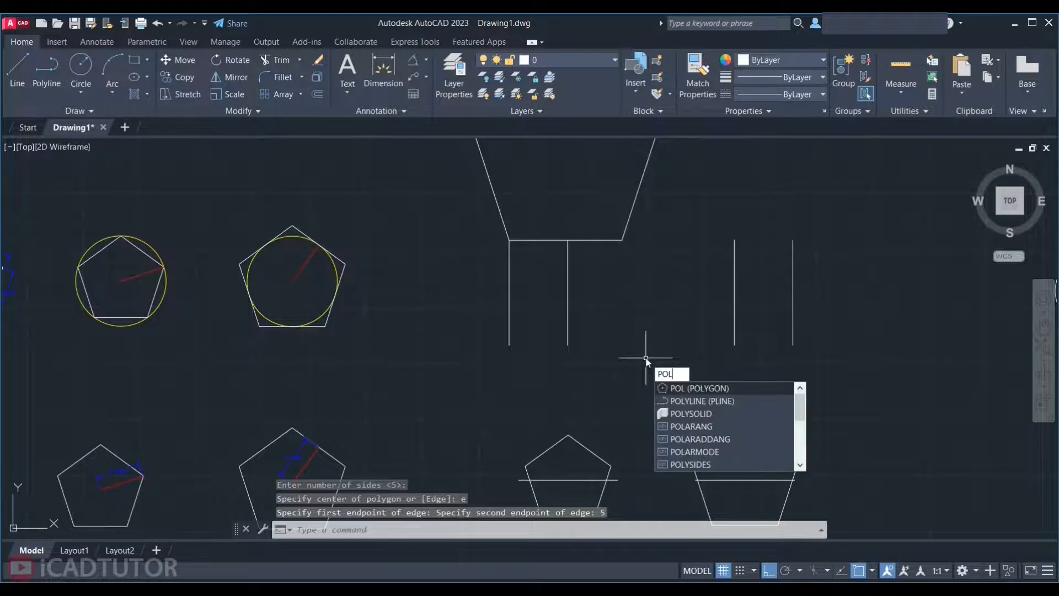
key(Return)
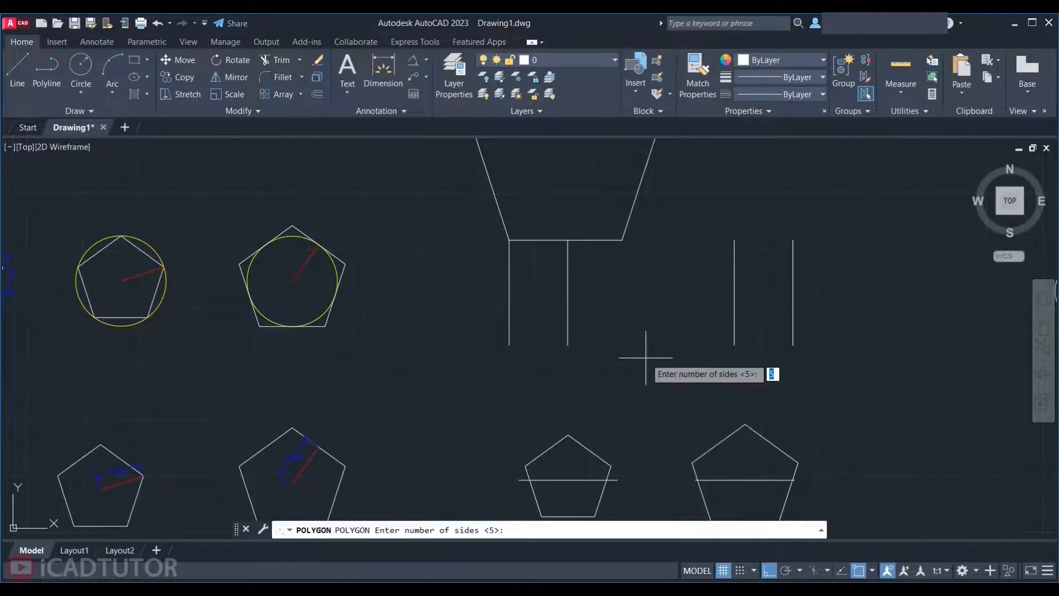
text(4)
key(Return)
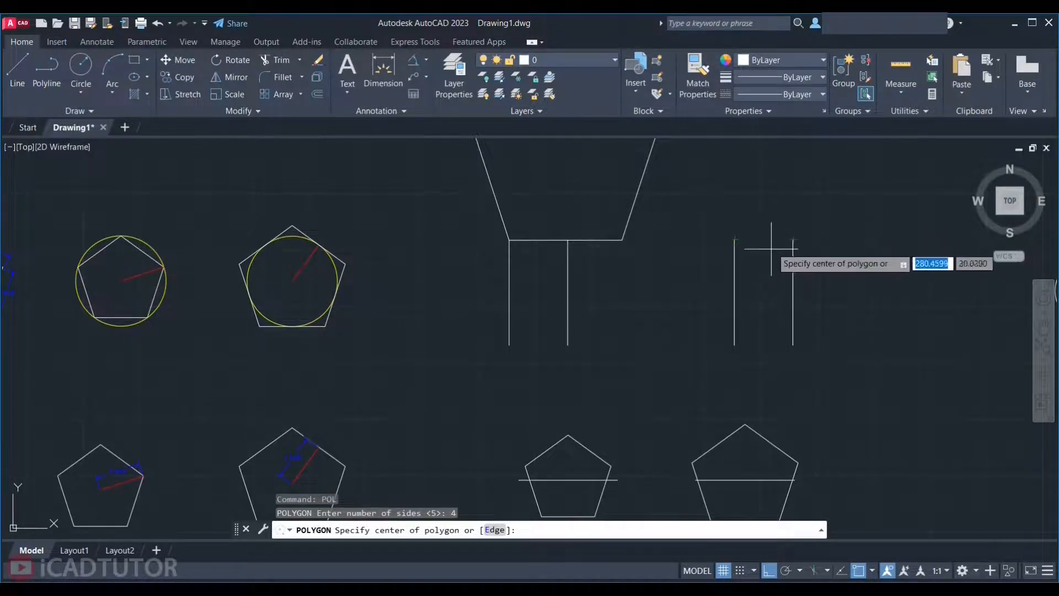
text(e)
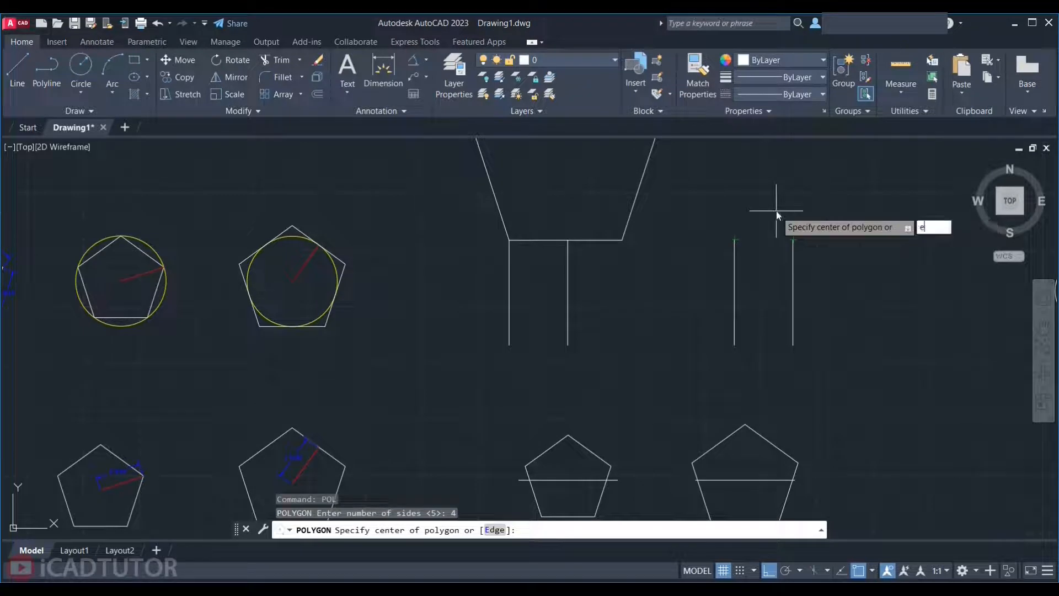
key(Return)
click(734, 240)
click(792, 240)
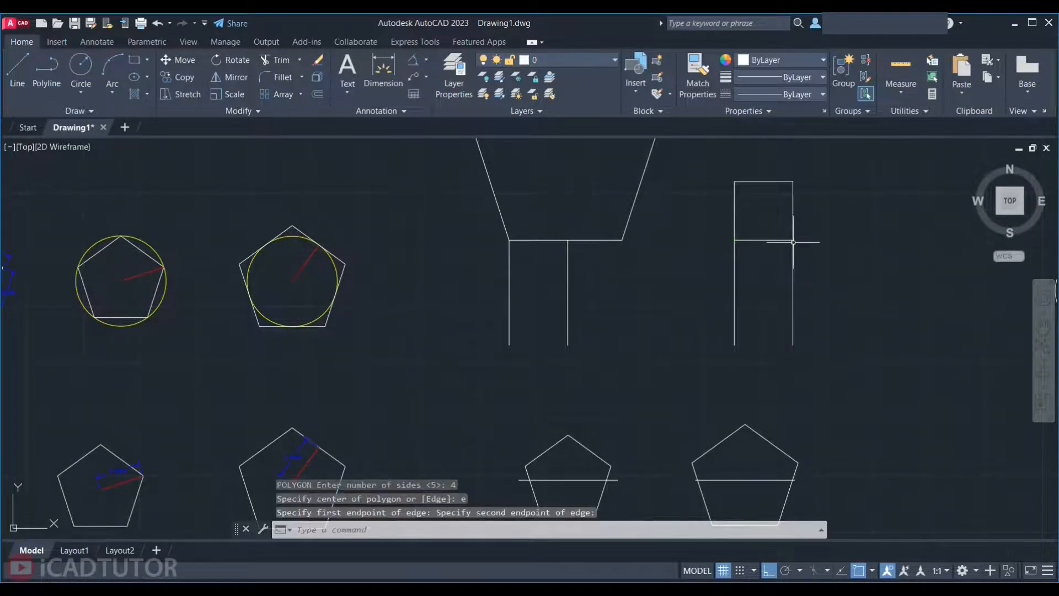
- Draw a circle of radius 1 below the sample circle that contains a triangle
scroll(709, 356, down, 2)
mouse_move(709, 360)
middle_down()
mouse_move(563, 355)
mouse_move(453, 314)
middle_up()
scroll(623, 301, up, 2)
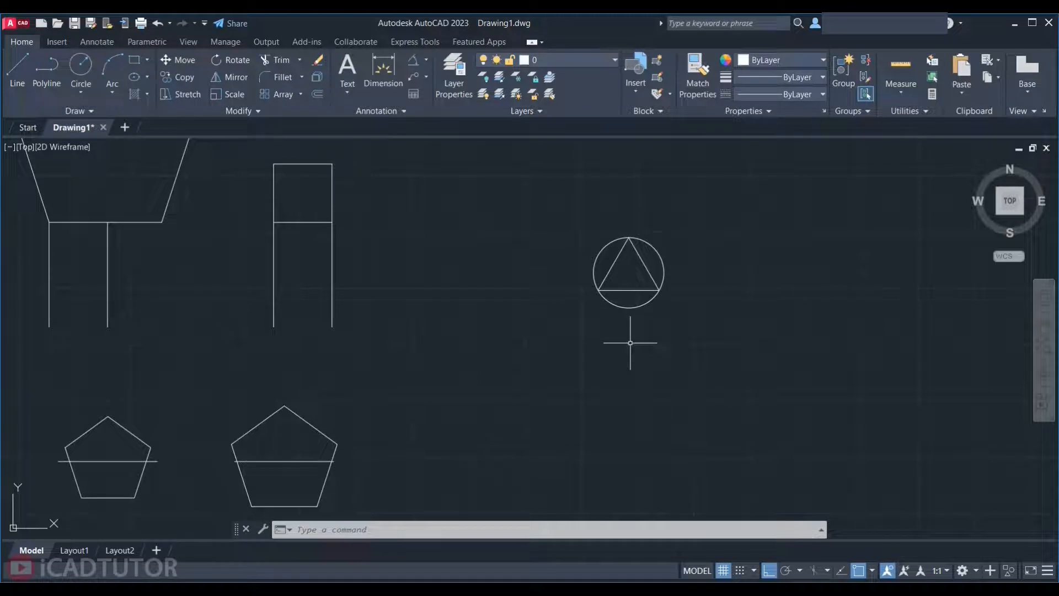
text(C)
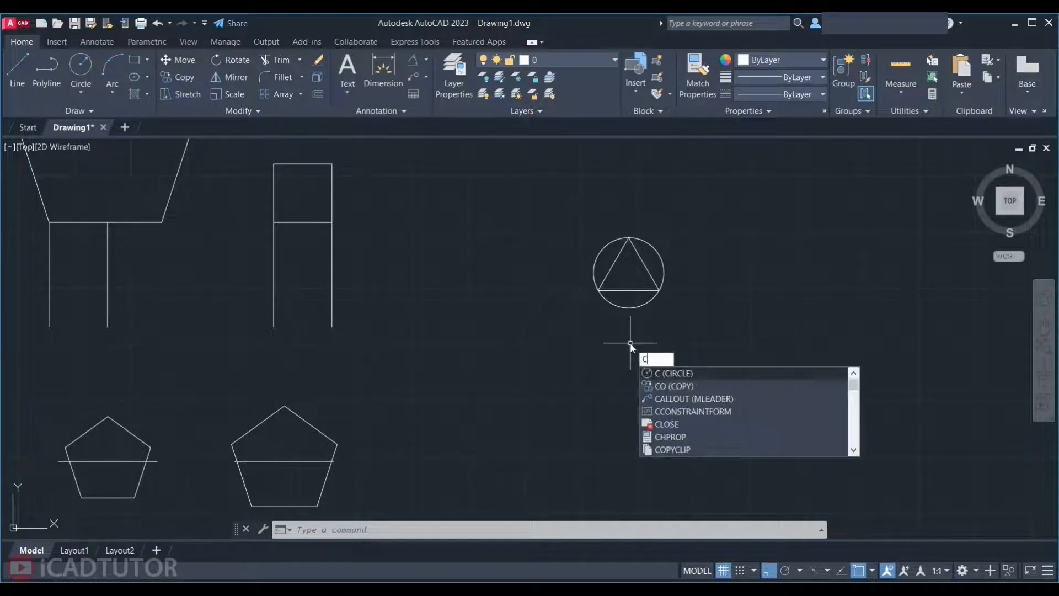
key(Return)
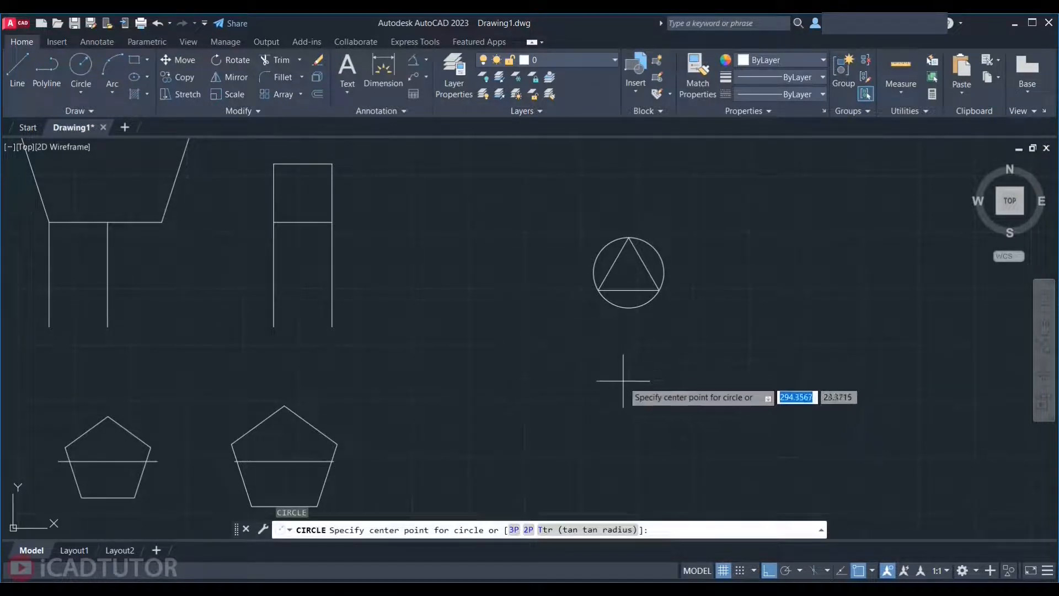
click(623, 380)
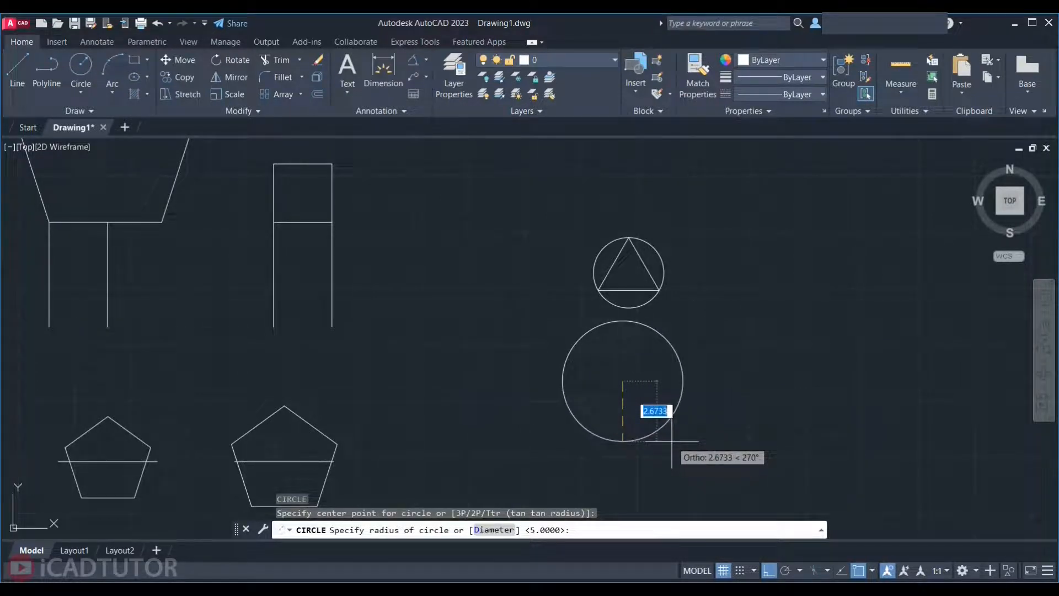
text(1)
key(Return)
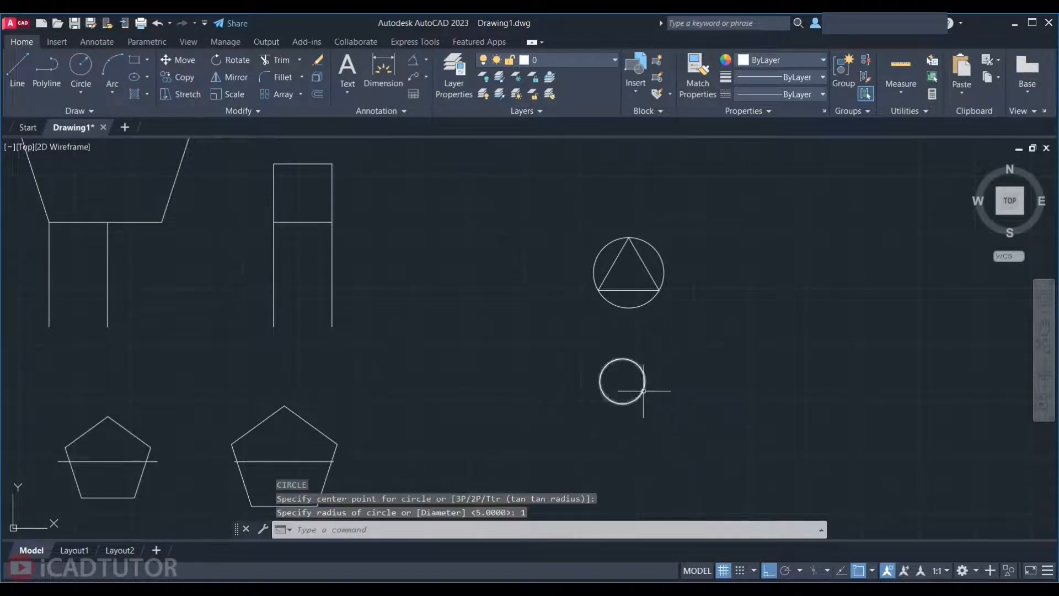
- Begin a 3-sided polygon centred on the radius-1 circle below the sample, using the Inscribed in circle option
scroll(642, 387, up, 2)
middle_drag(648, 356, 594, 383)
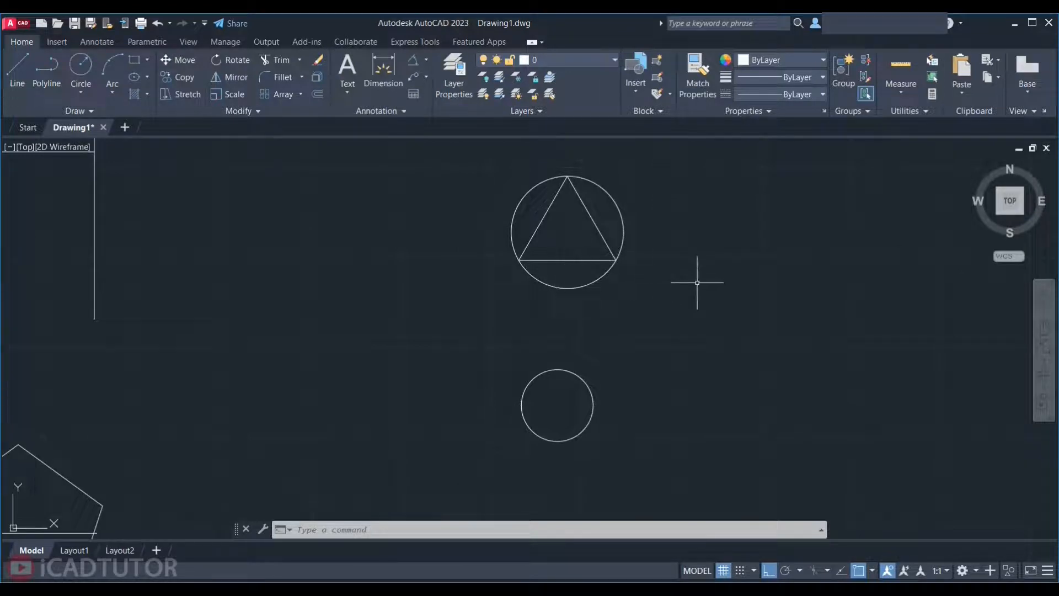
text(POL)
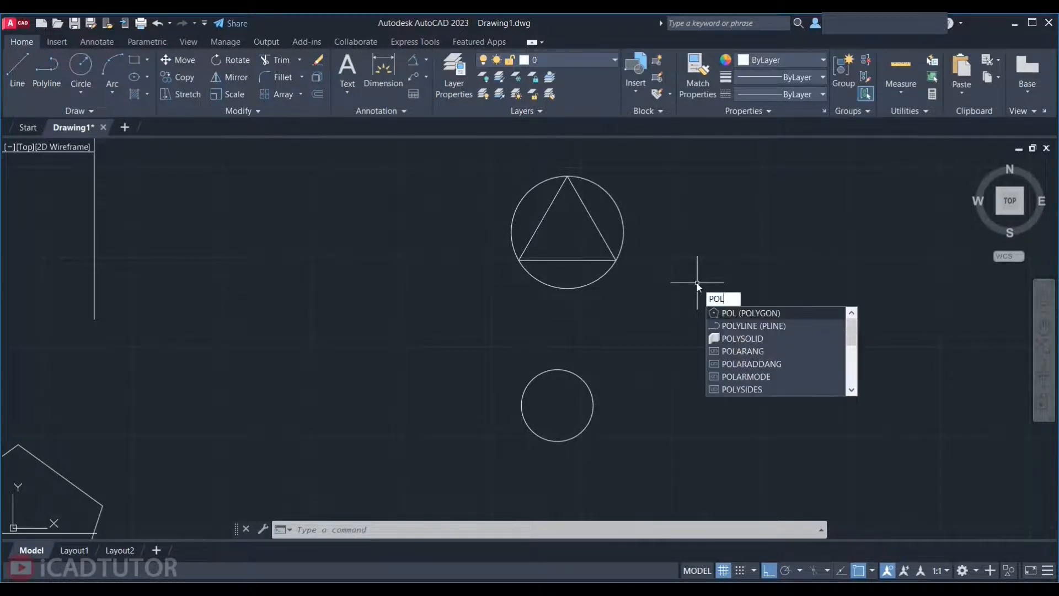
key(Return)
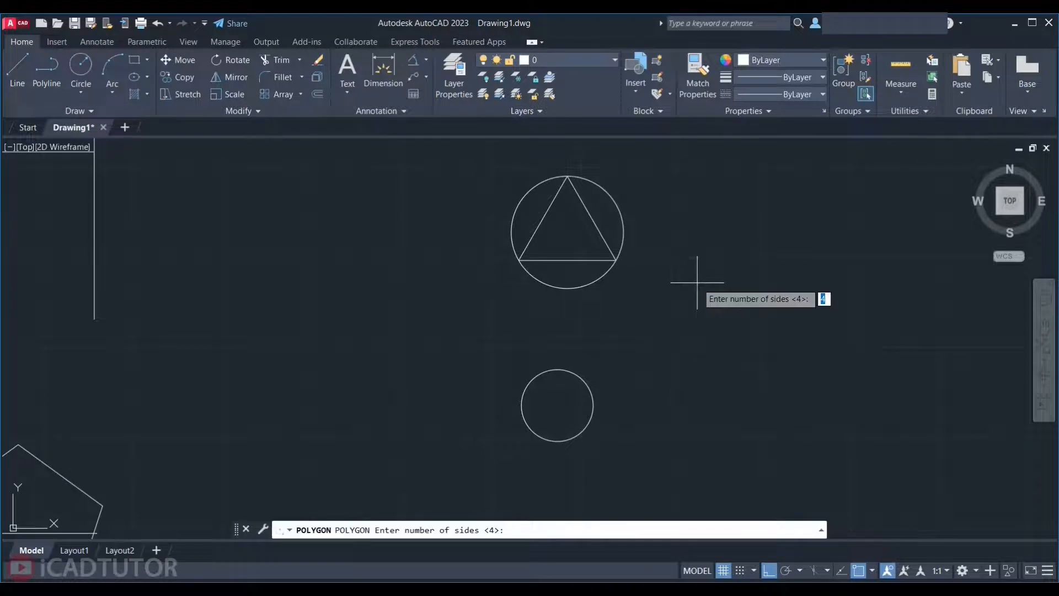
text(3)
key(Return)
scroll(564, 430, up, 2)
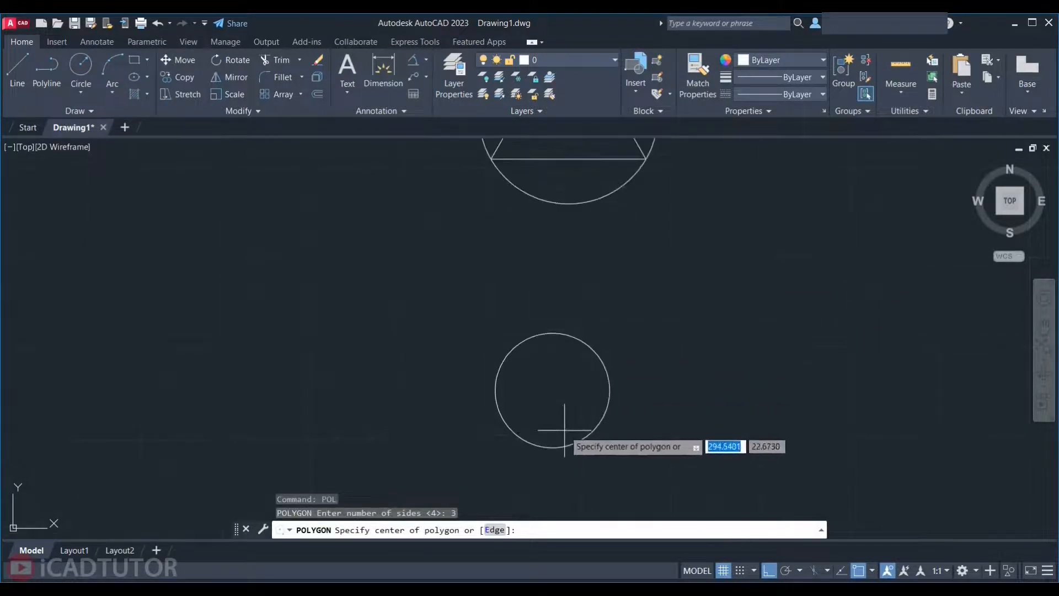
scroll(566, 428, down, 2)
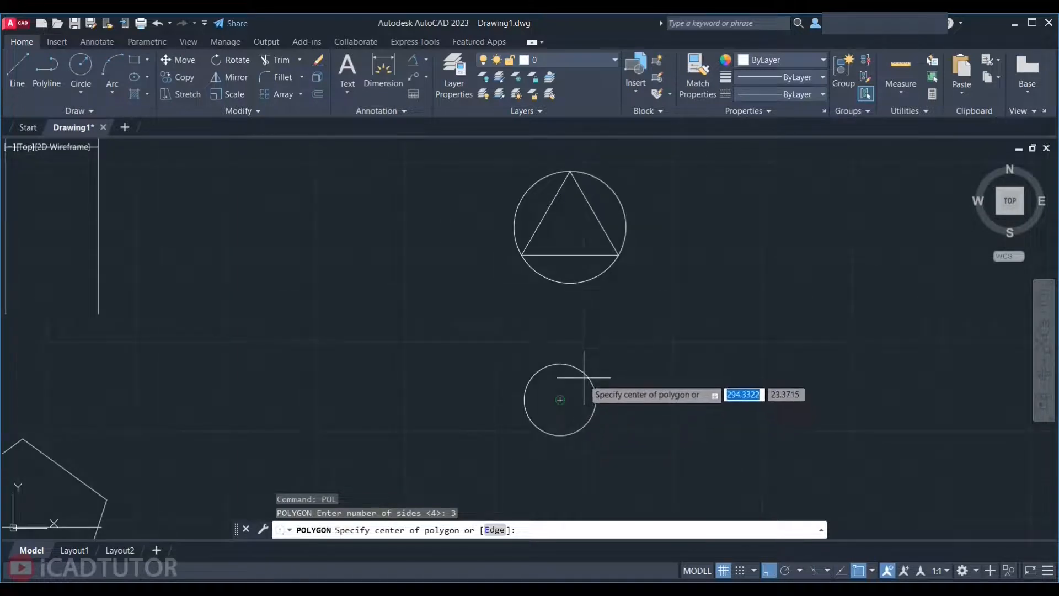
click(559, 399)
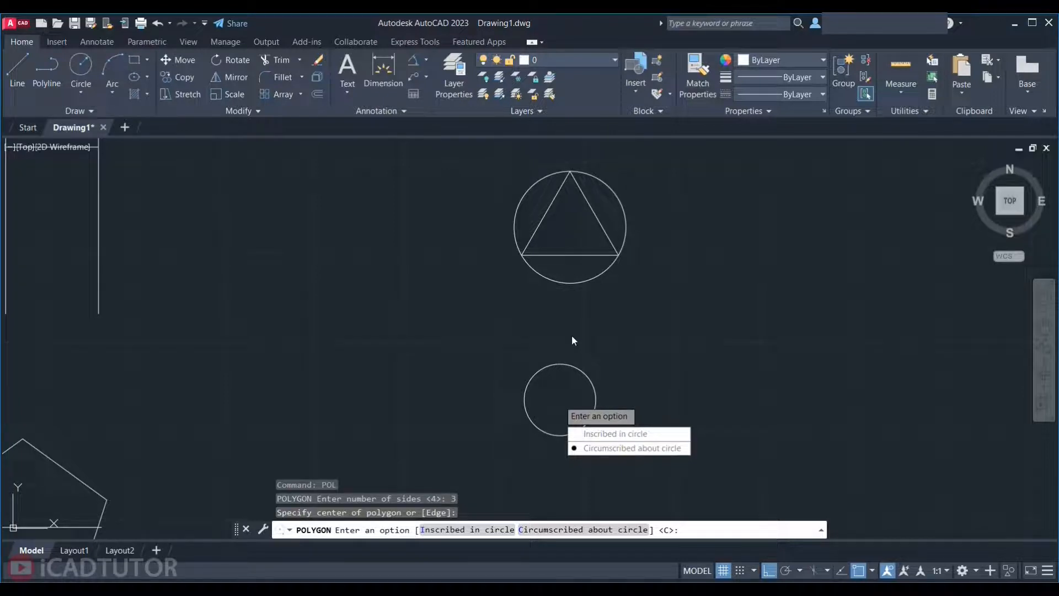
text(i)
key(Return)
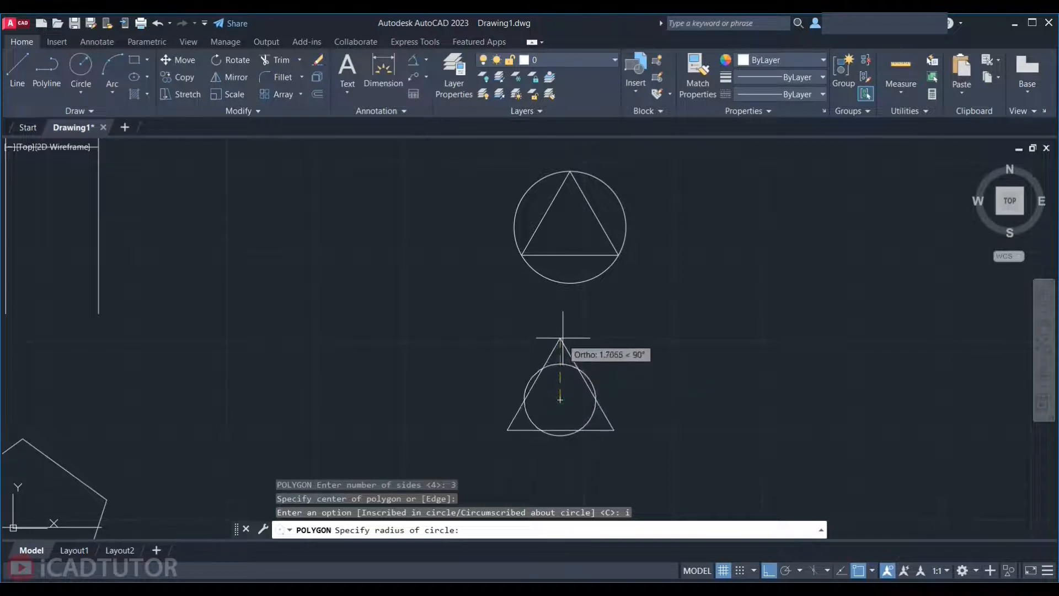
scroll(561, 342, up, 2)
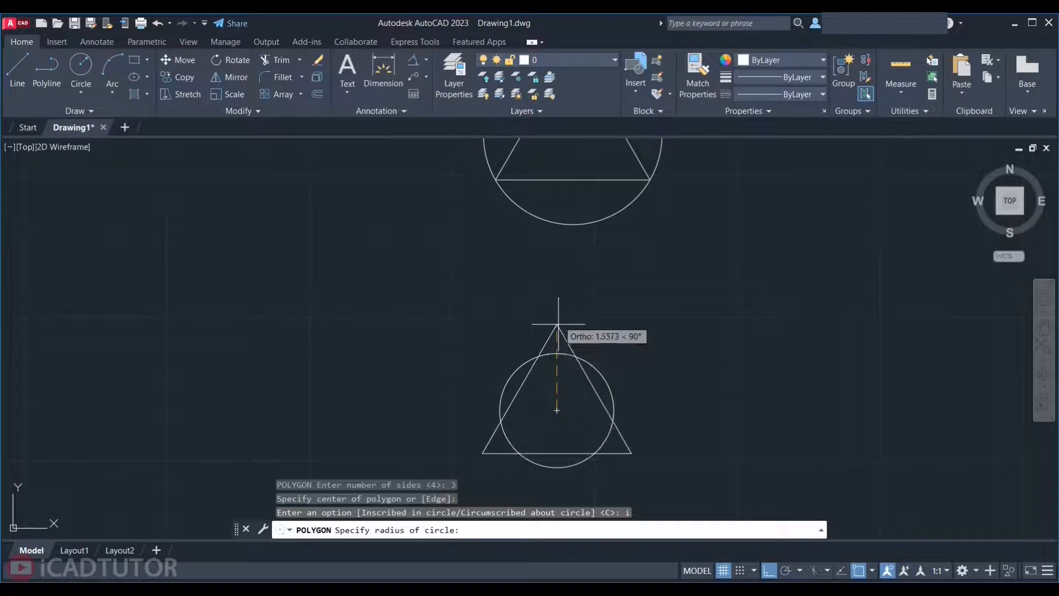
- Turn the Quadrant running object snap on and back off during the polygon's radius prompt
click(873, 571)
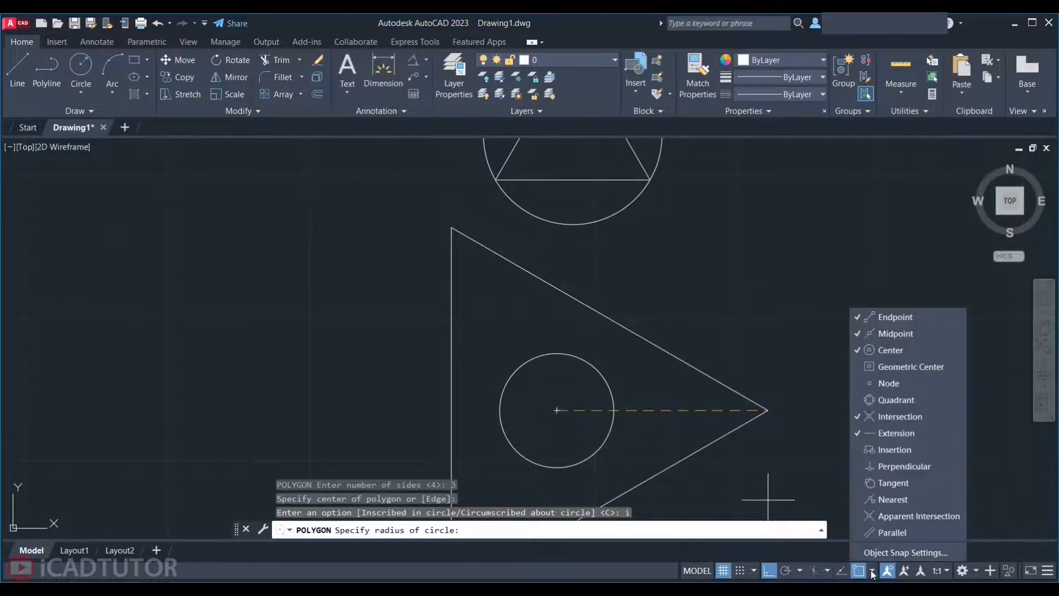
click(879, 400)
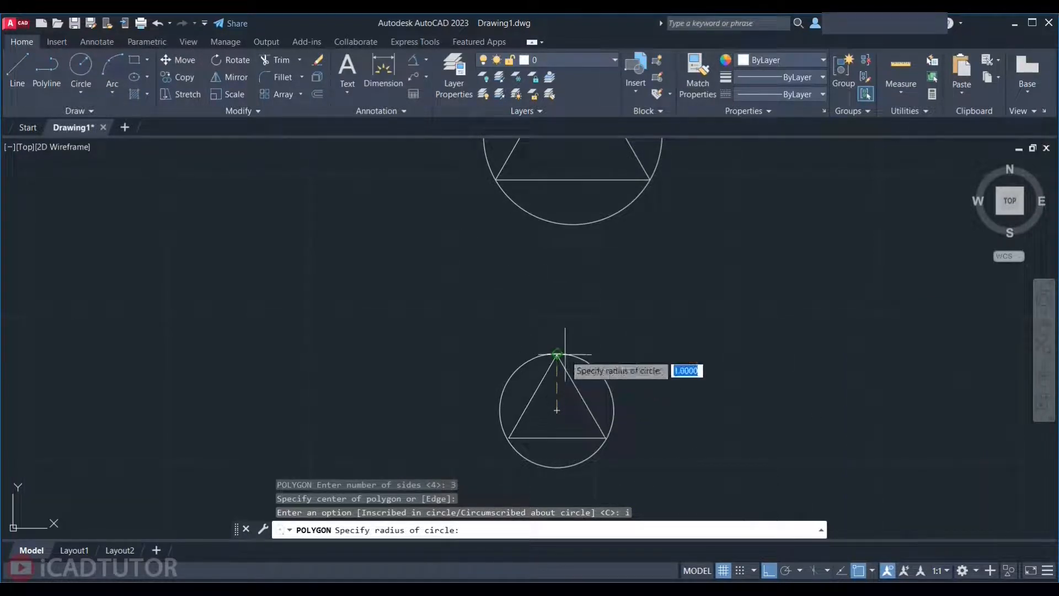
click(872, 572)
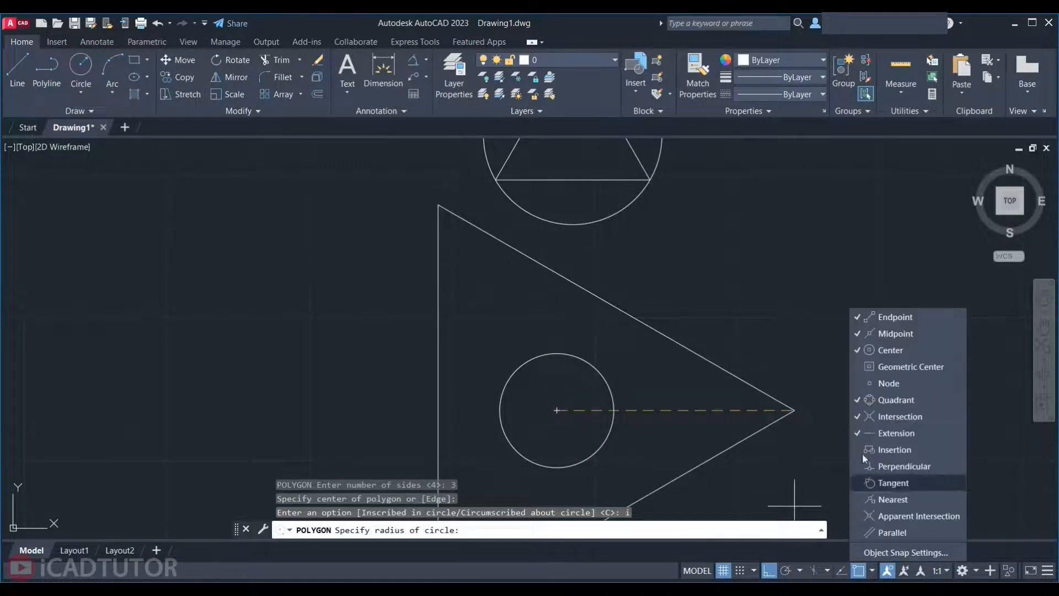
click(860, 399)
click(554, 389)
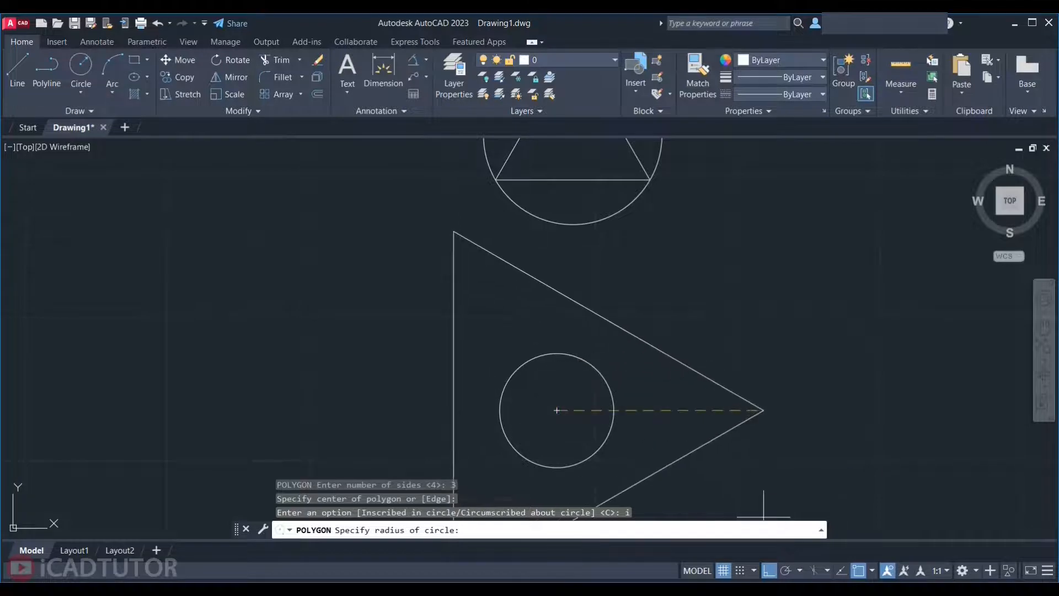
click(873, 572)
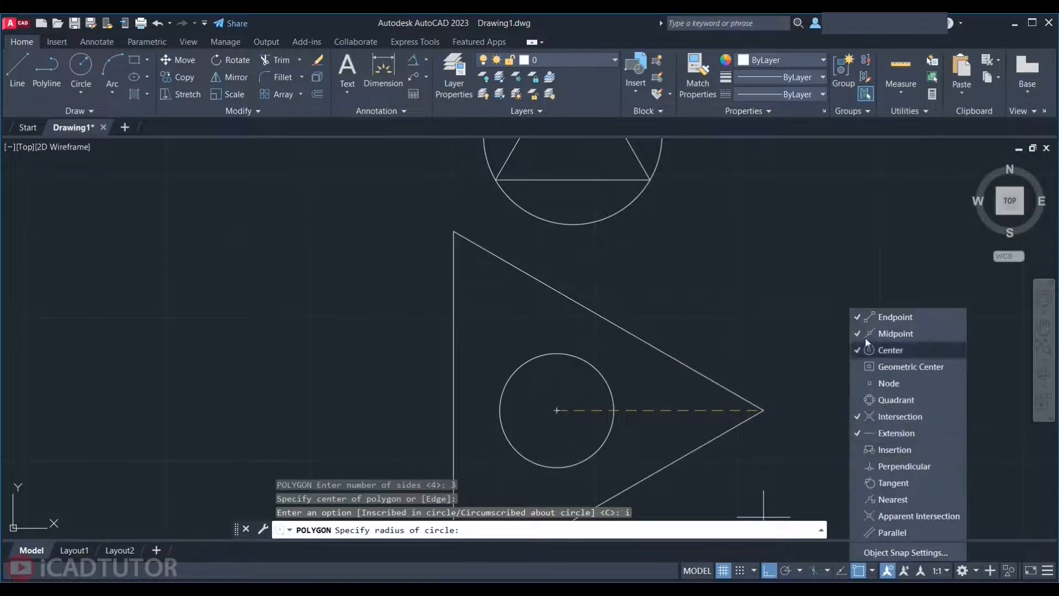
click(622, 335)
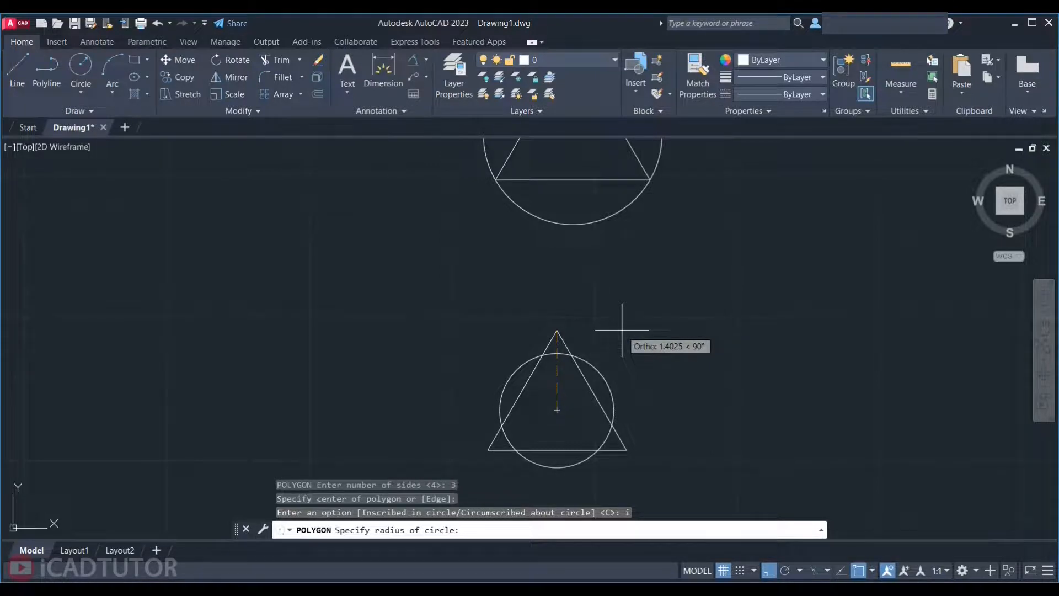
- Set the triangle's radius at the circle's upper quadrant point with a one-time Quadrant snap override
shift+right_click(622, 333)
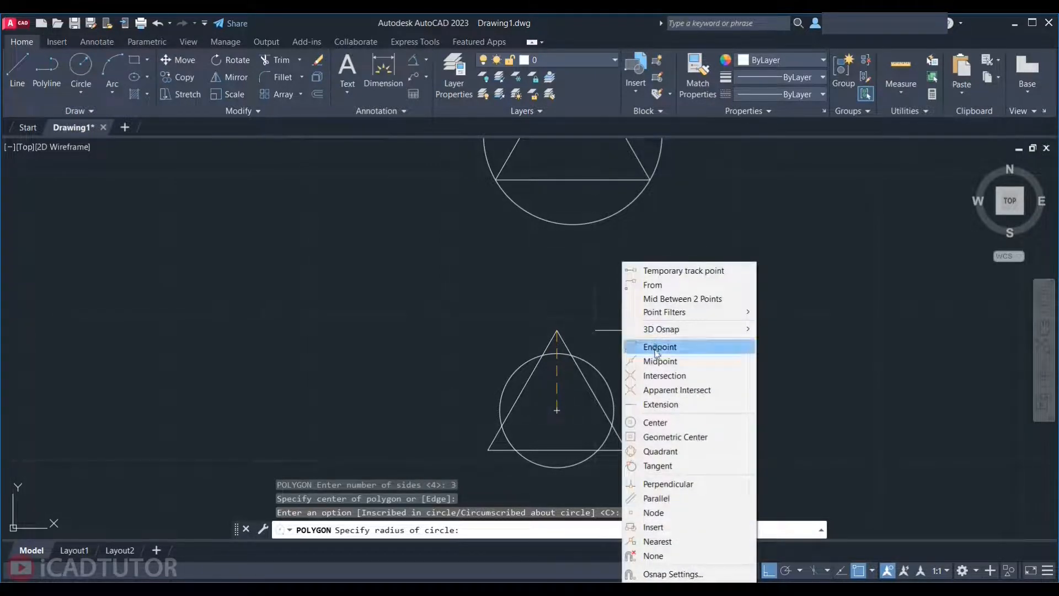
click(659, 451)
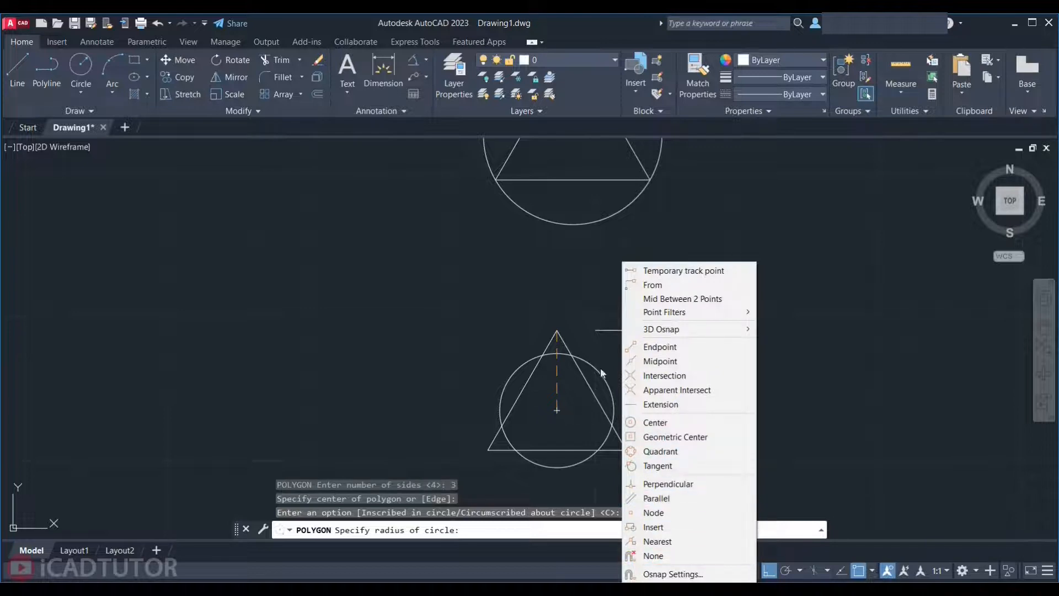
click(660, 452)
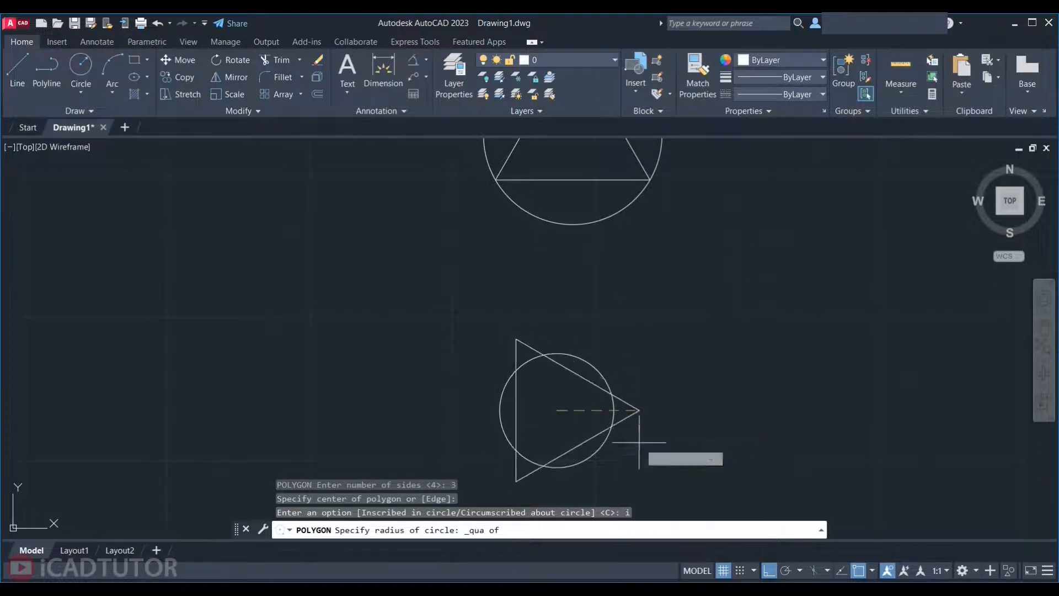
click(557, 353)
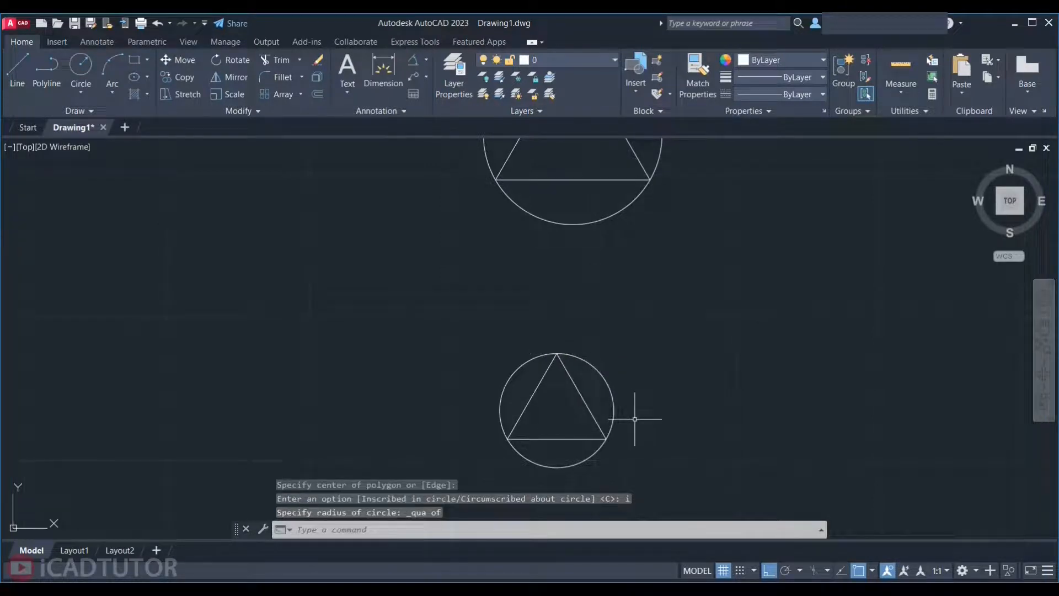
- Draw a second inscribed 3-sided polygon from the same centre, with a vertex on the circle's right quadrant using a one-time Quadrant snap
text(polygon)
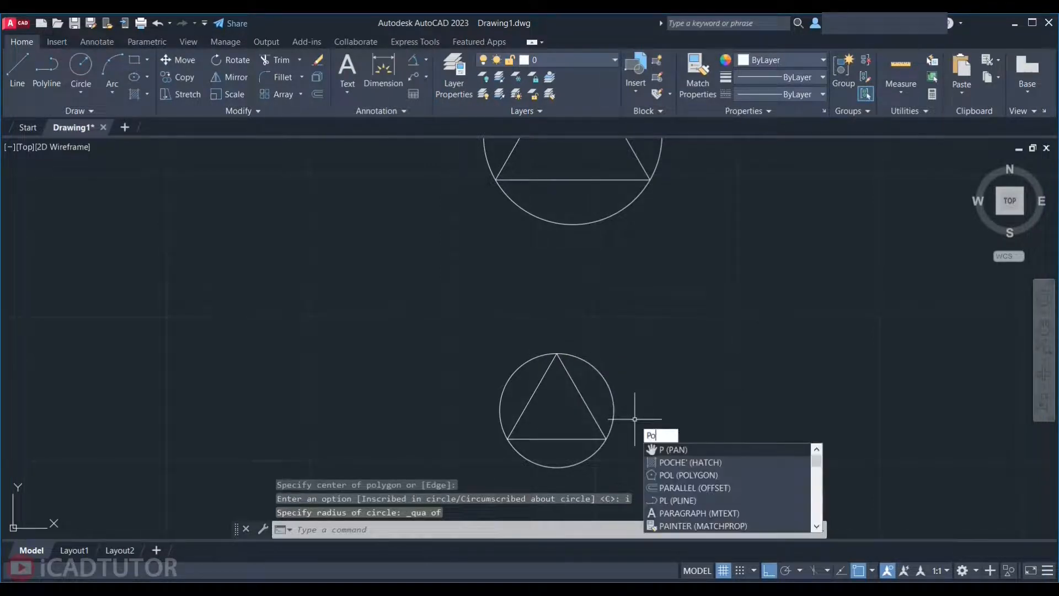
key(Return)
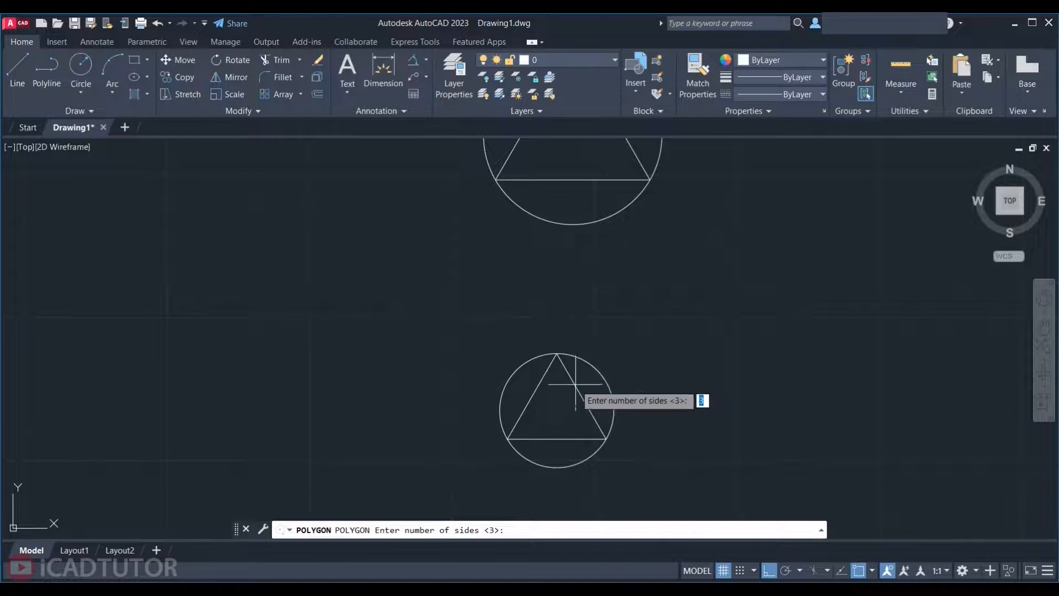
key(Return)
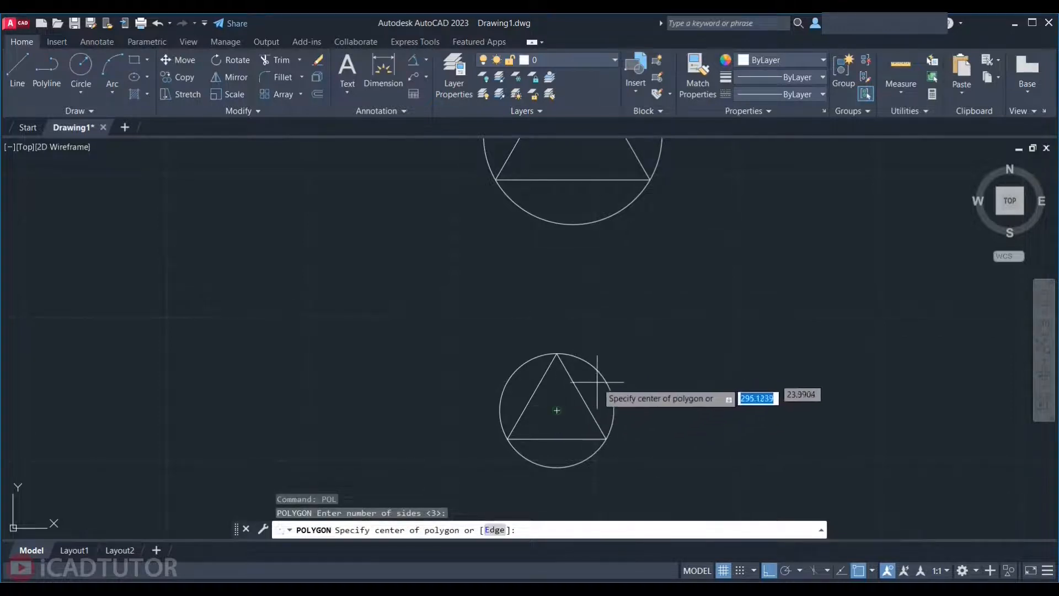
click(557, 410)
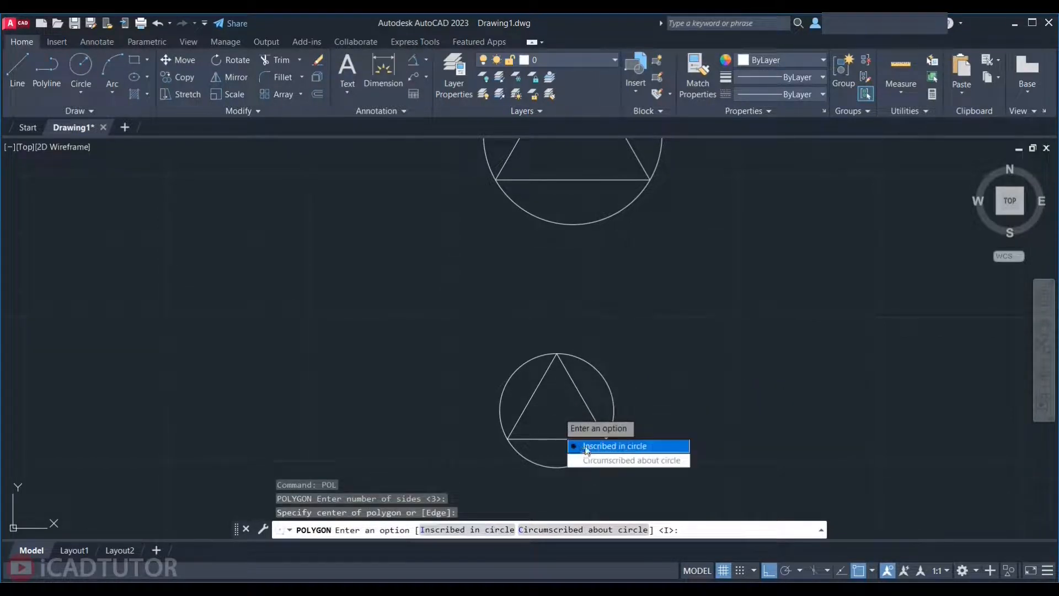
key(Return)
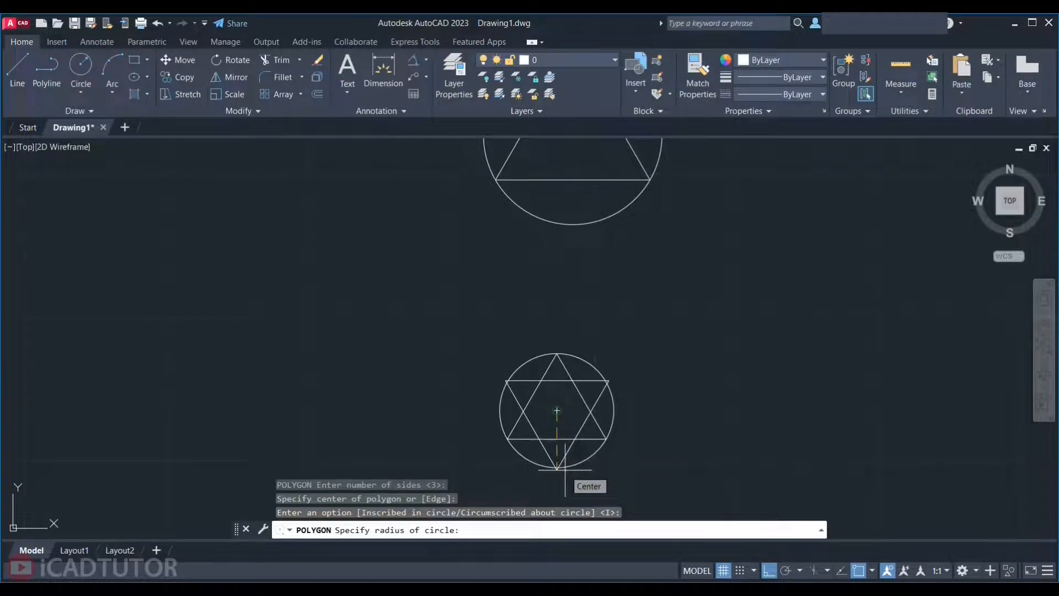
shift+right_click(565, 470)
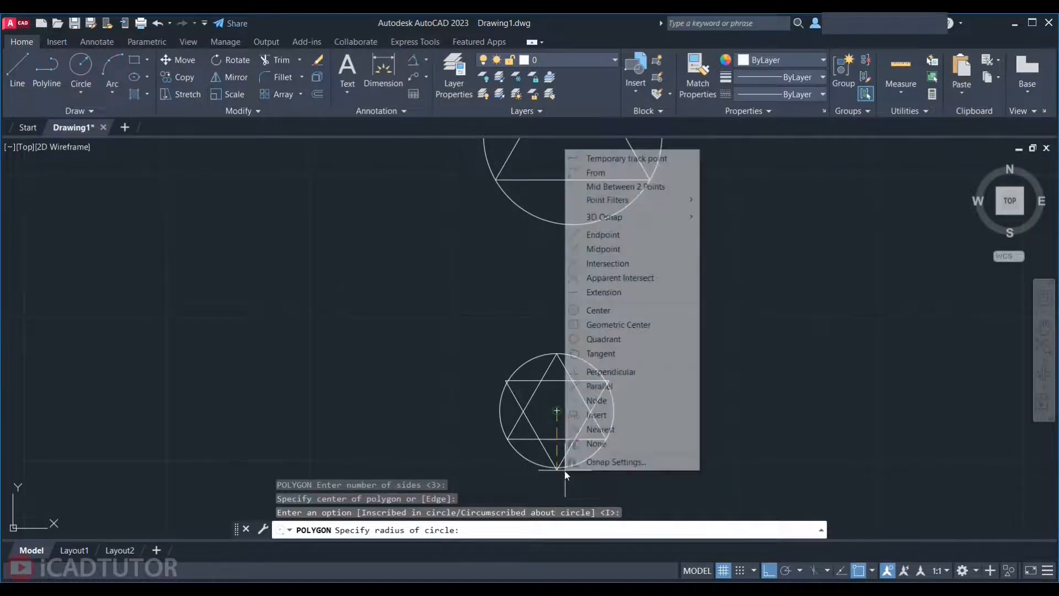
click(601, 339)
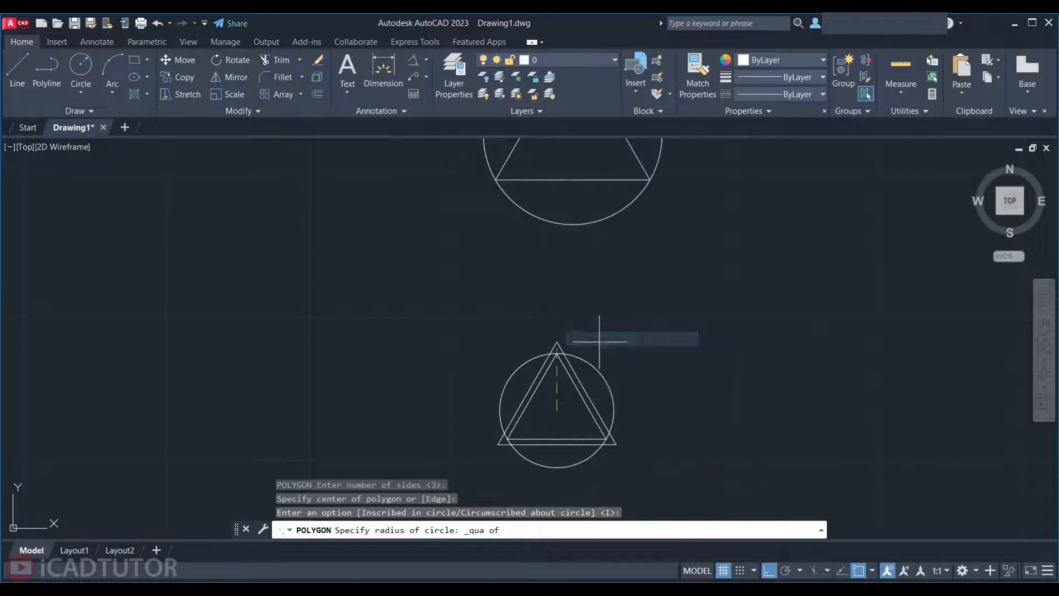
click(614, 411)
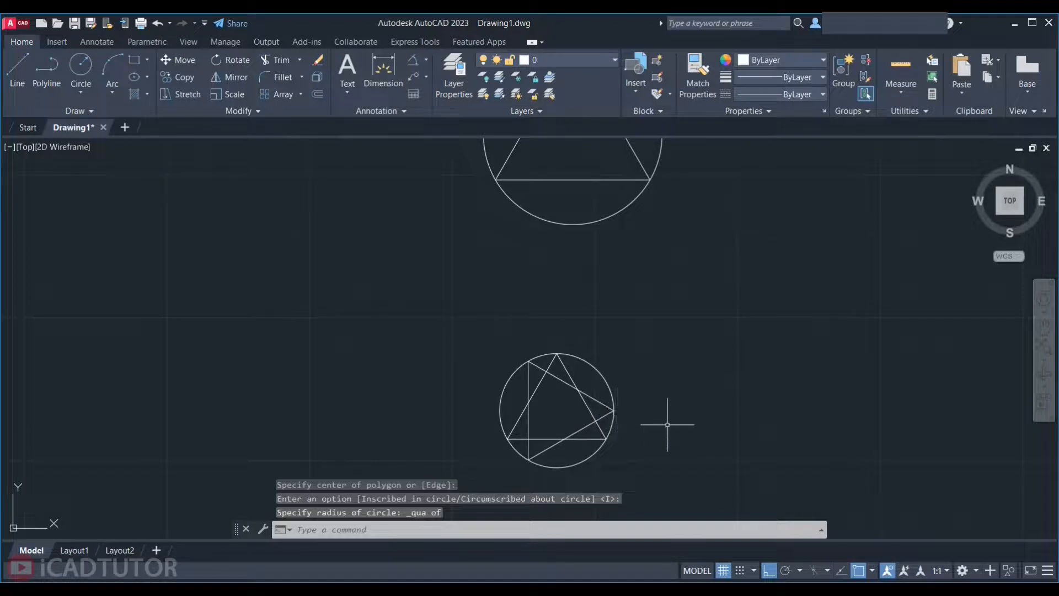
- Examine the available ellipse creation options and the three sample ellipses with their marked centre and axis points
scroll(662, 395, down, 4)
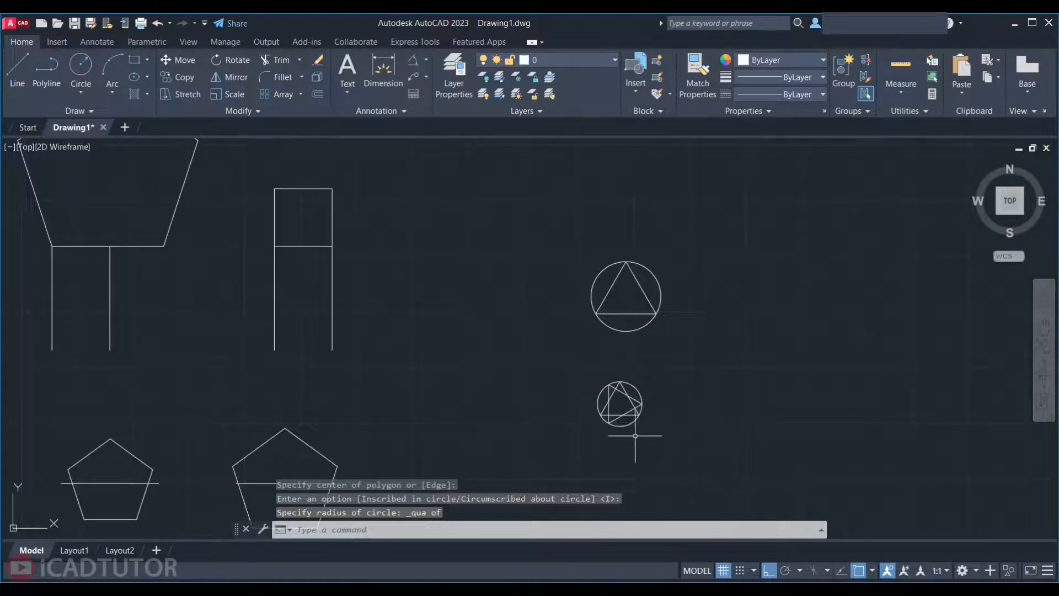
middle_drag(492, 421, 685, 378)
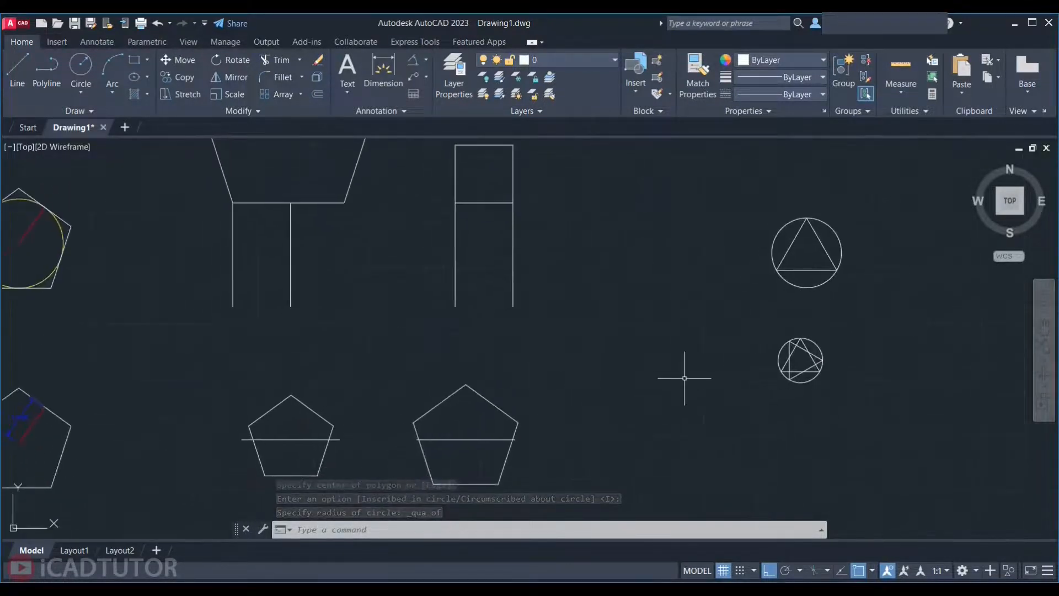
scroll(684, 378, down, 4)
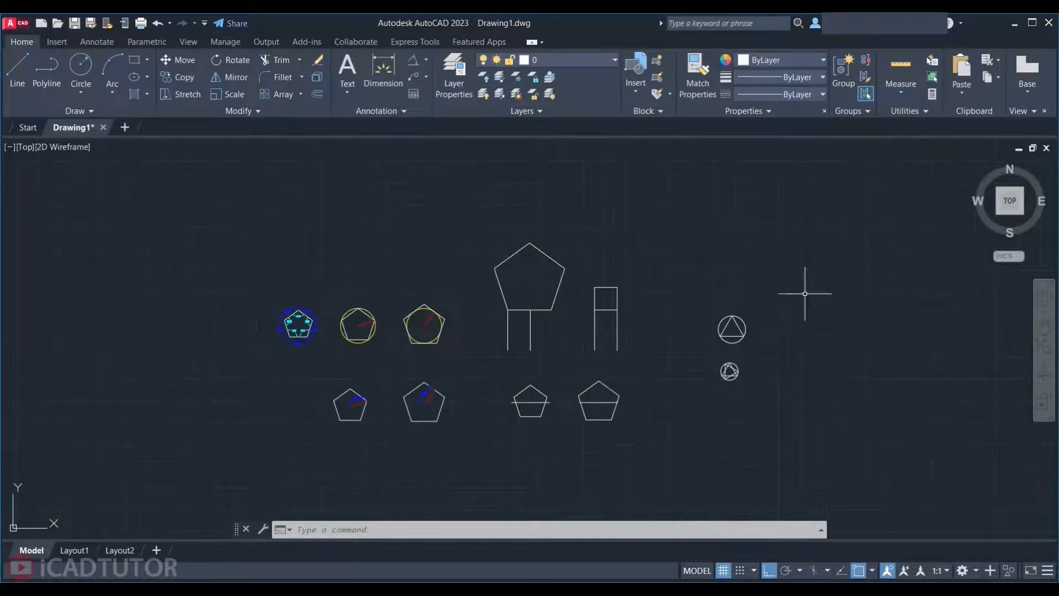
scroll(421, 384, up, 2)
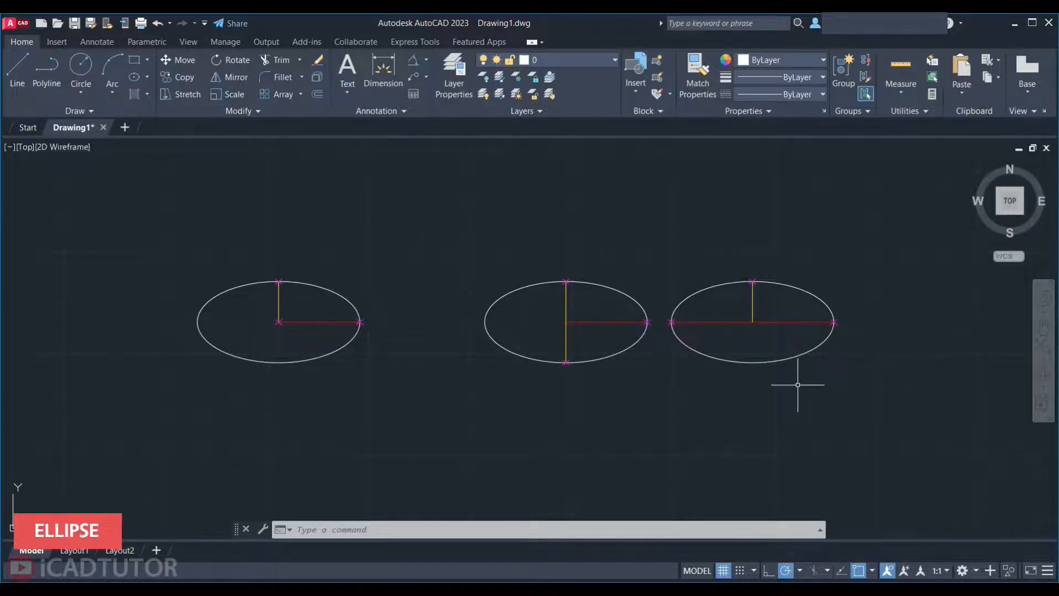
click(147, 76)
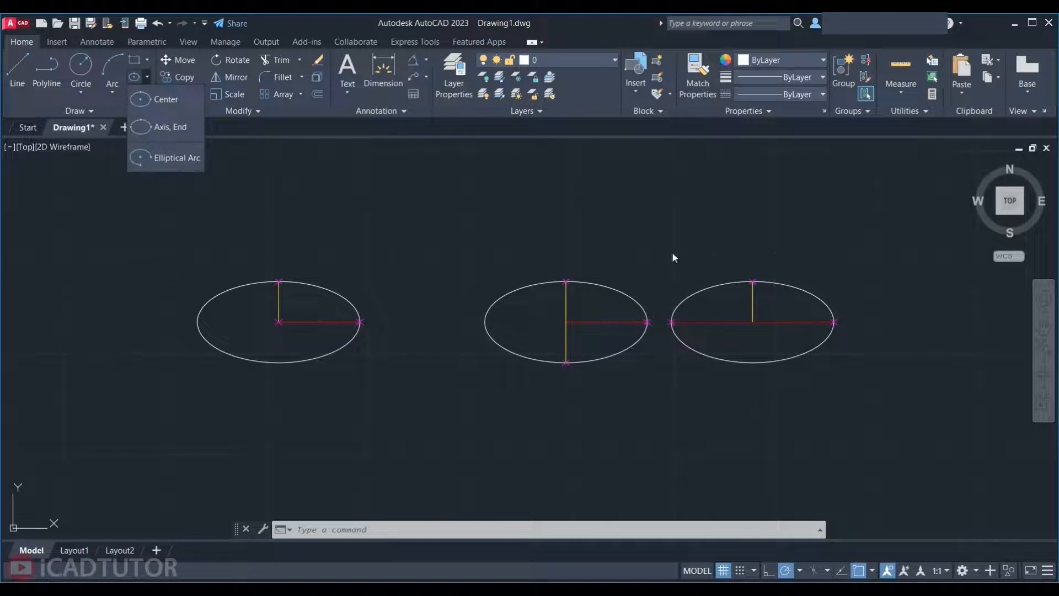
click(449, 392)
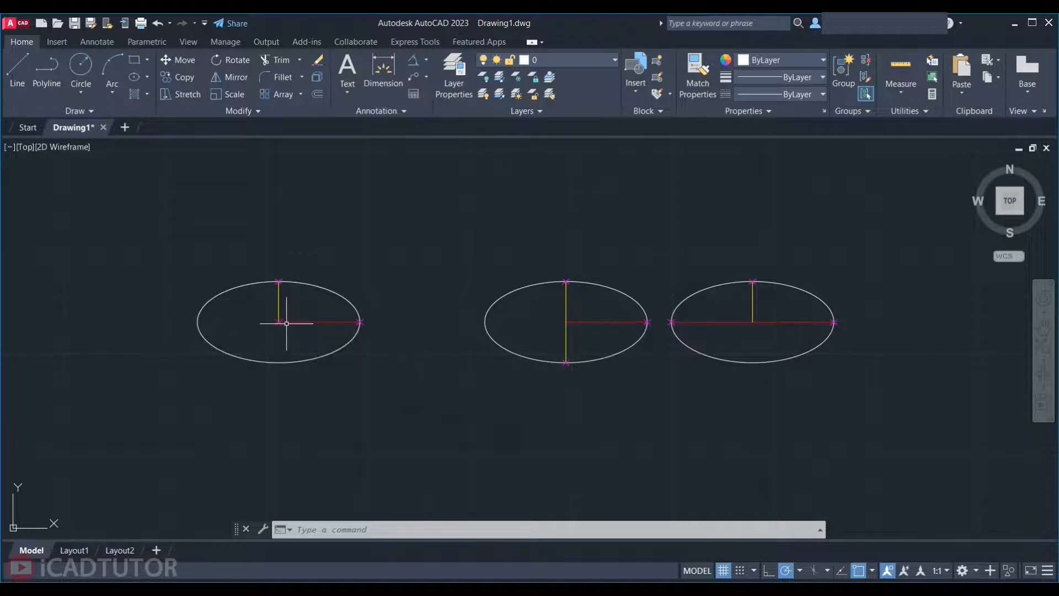
scroll(284, 314, up, 2)
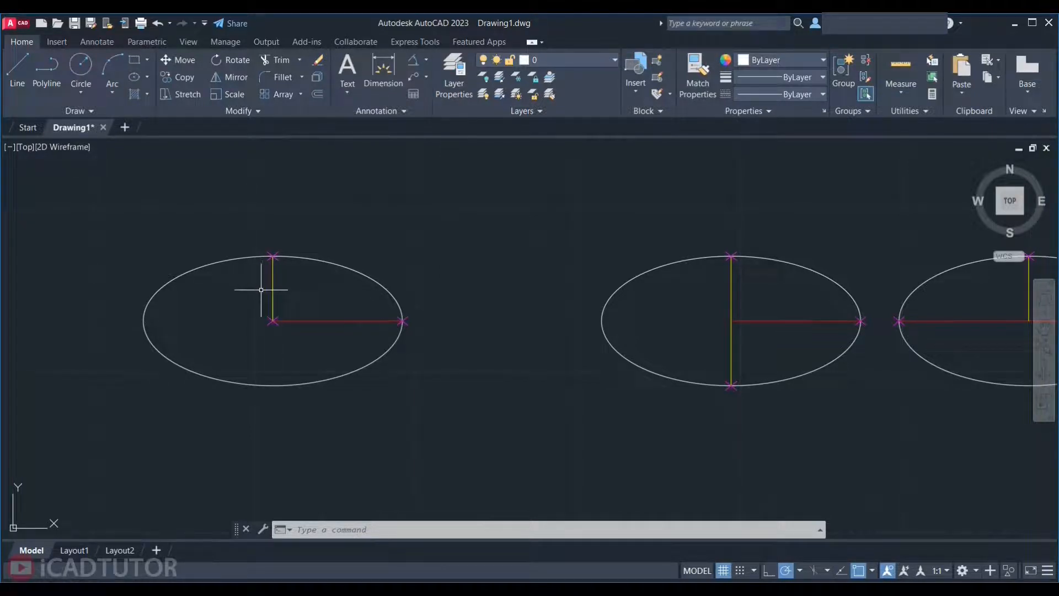
scroll(334, 334, down, 2)
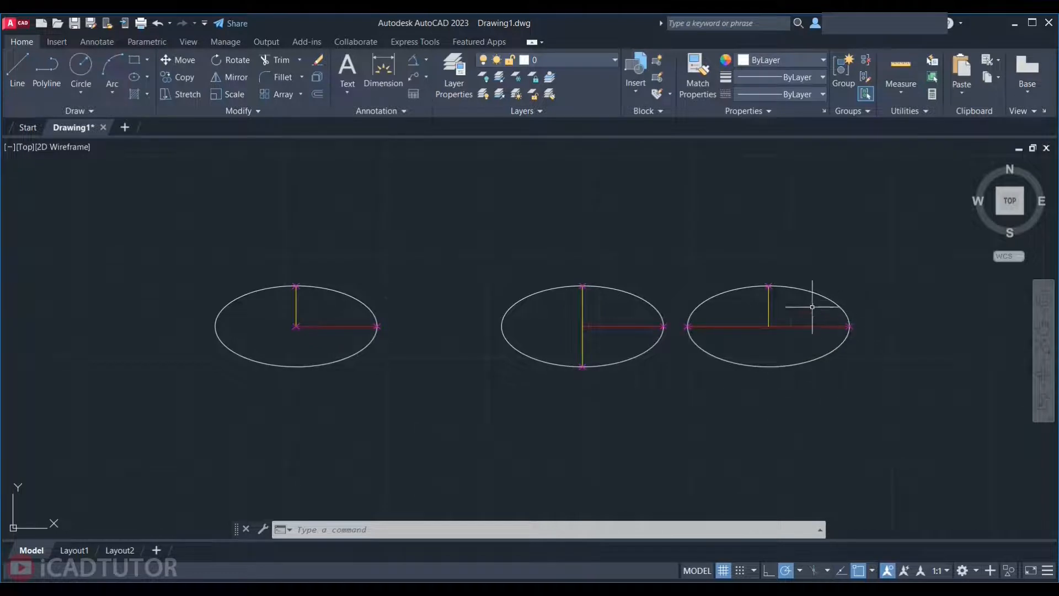
scroll(812, 305, up, 2)
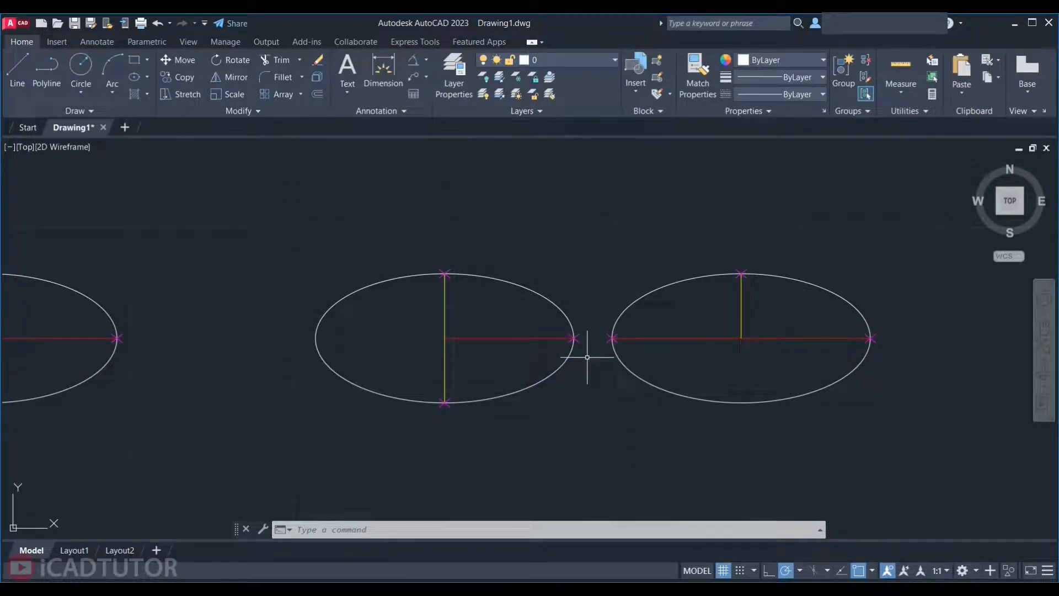
- Draw a centre-defined ellipse on the midpoint of the horizontal line, with the horizontal axis endpoint at distance 2 and the other axis distance 1
scroll(680, 279, down, 4)
middle_drag(508, 410, 484, 309)
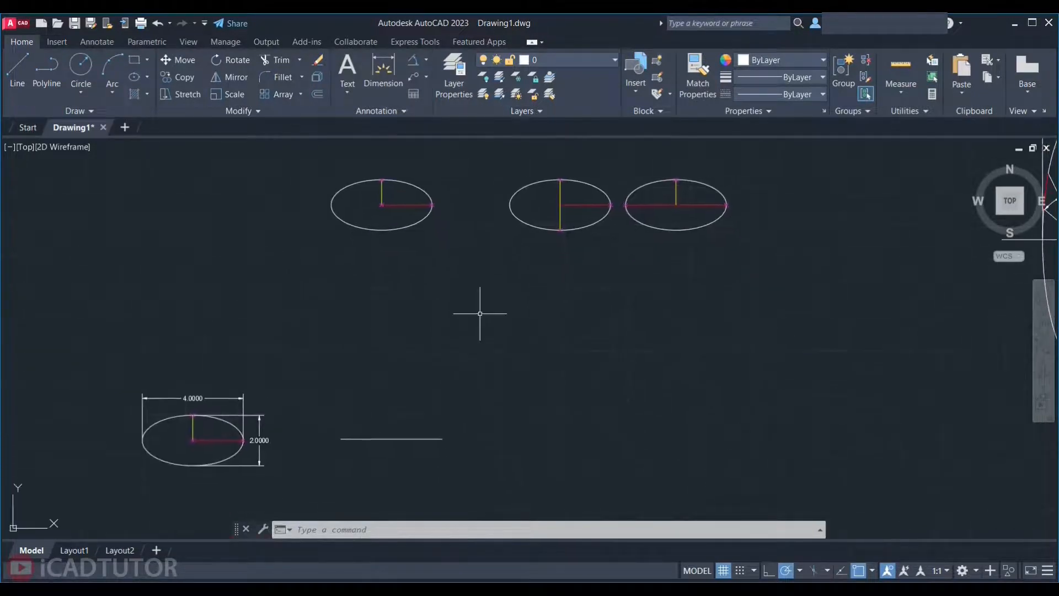
click(147, 78)
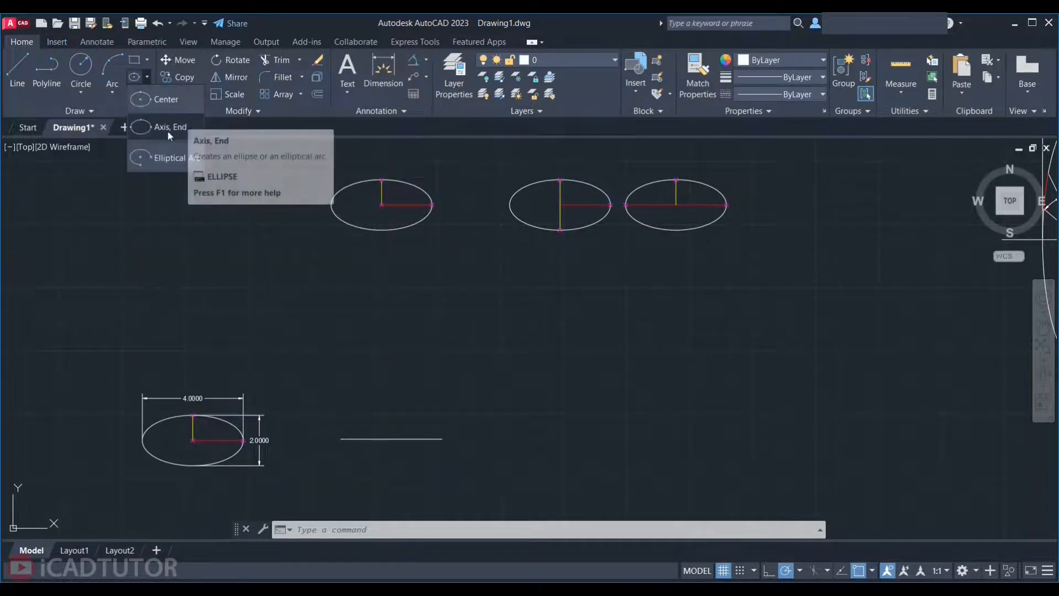
click(462, 355)
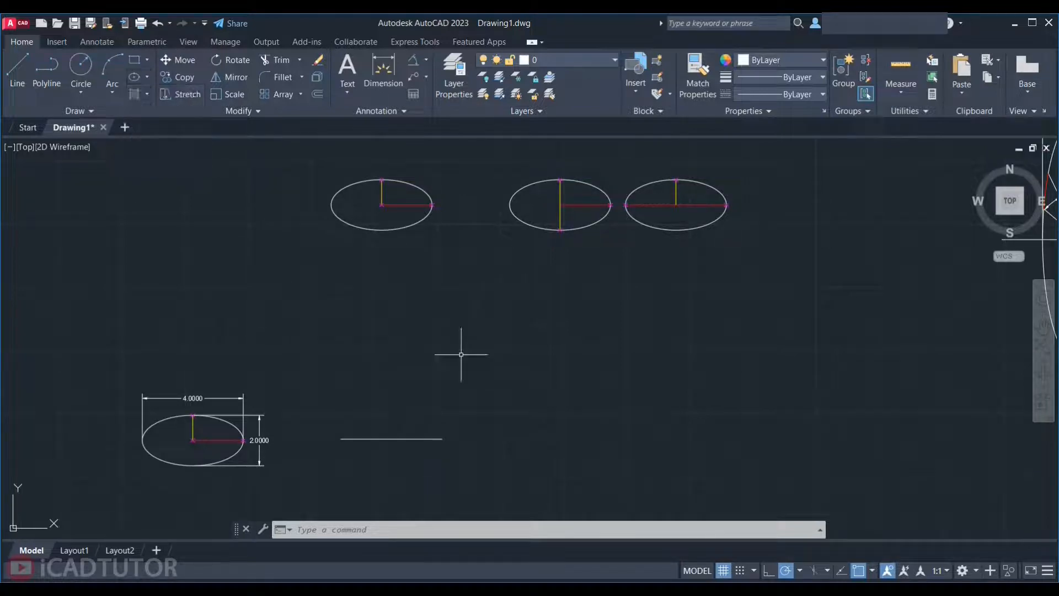
text(el)
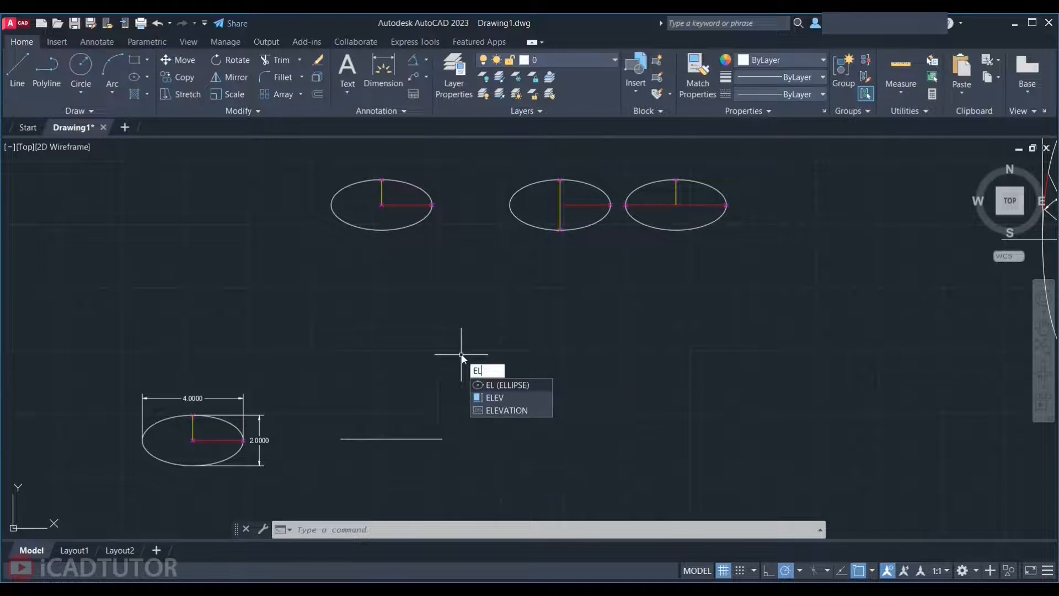
key(Return)
scroll(261, 478, up, 2)
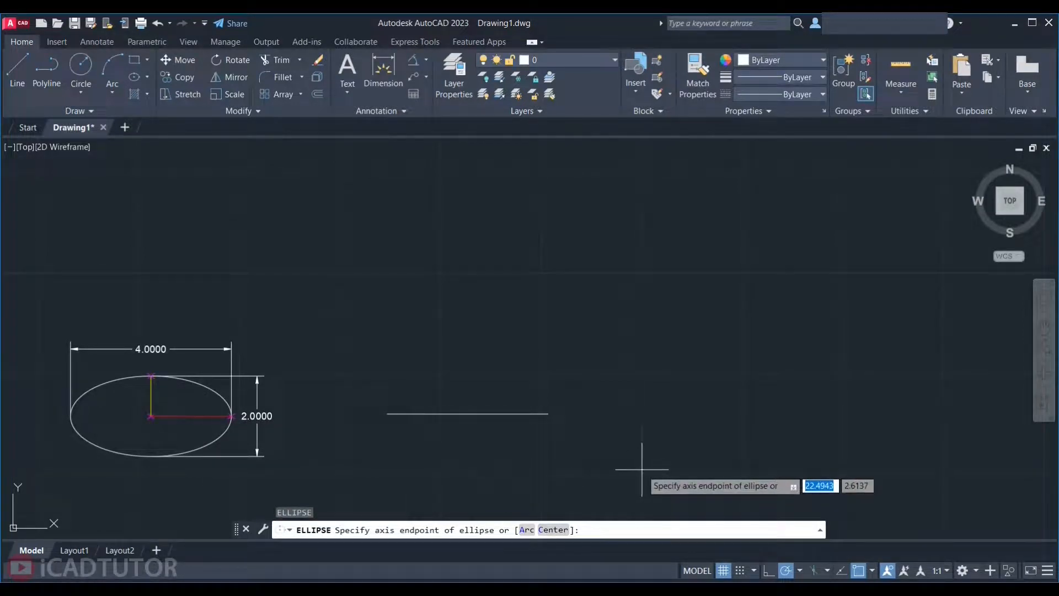
text(c)
key(Return)
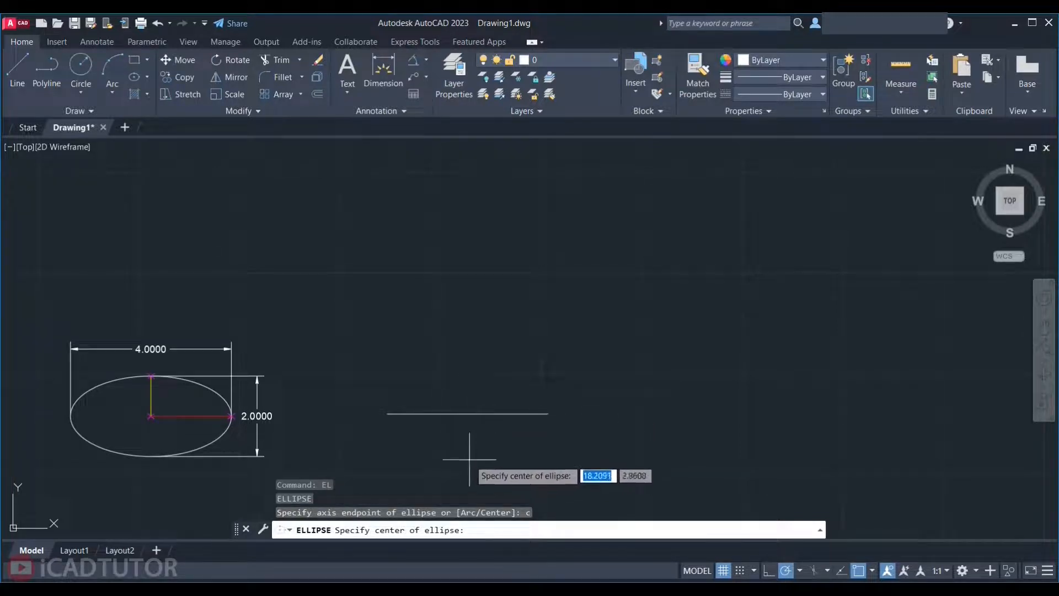
click(467, 413)
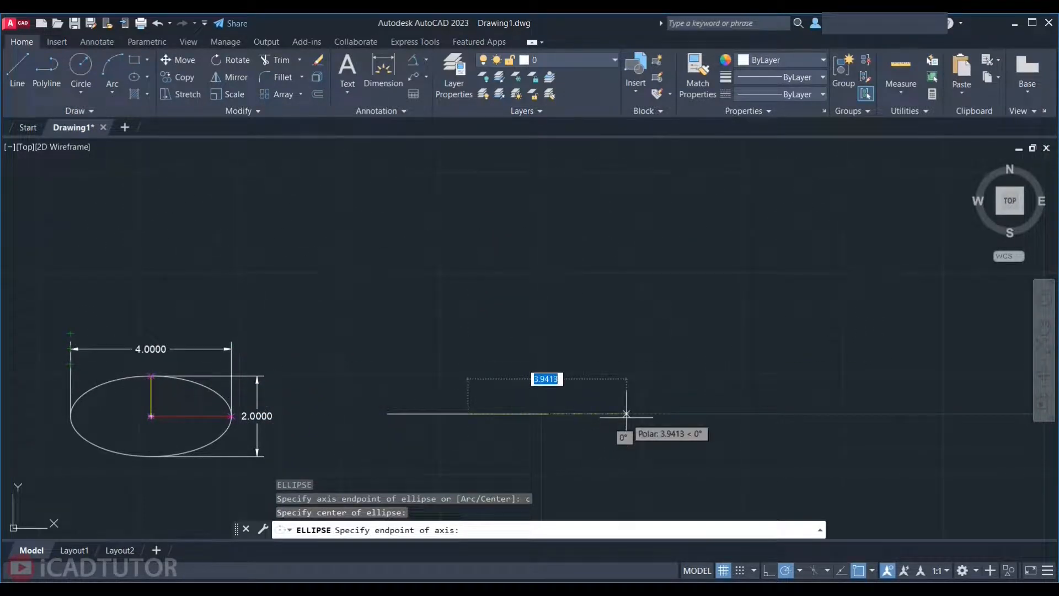
text(2)
key(Return)
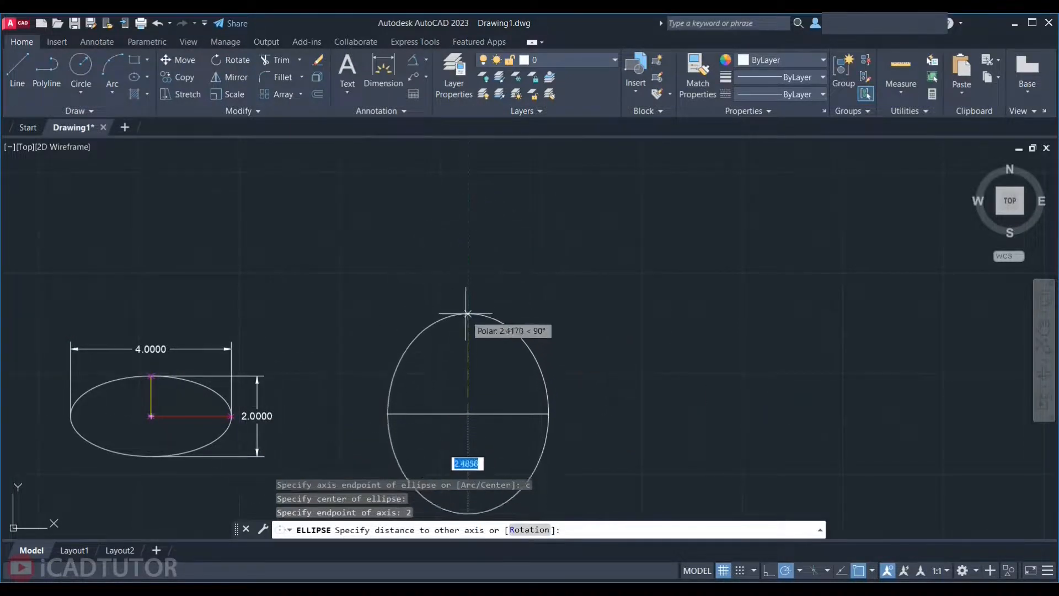
text(1)
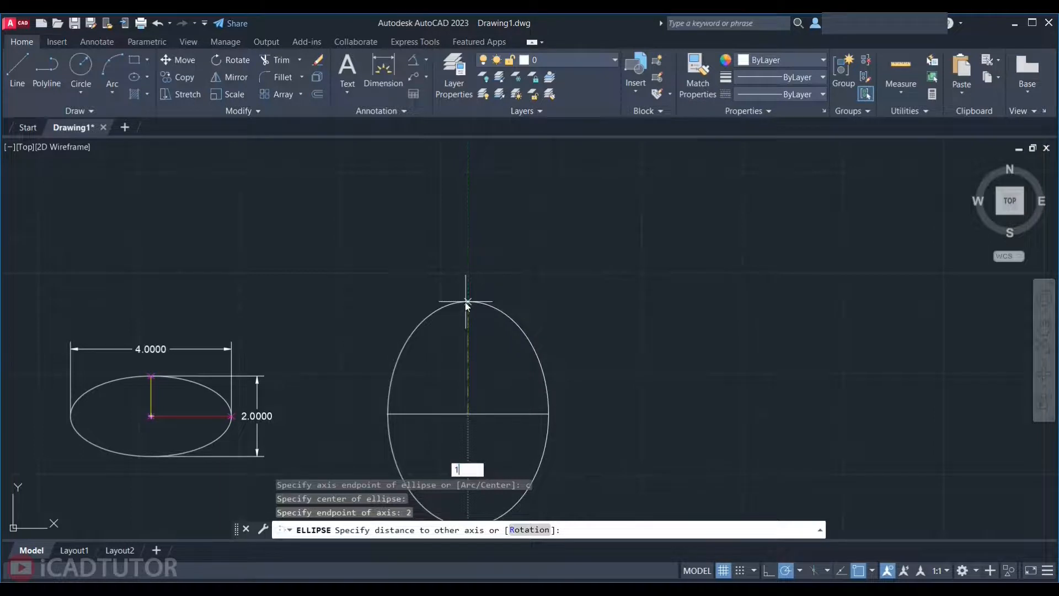
key(Return)
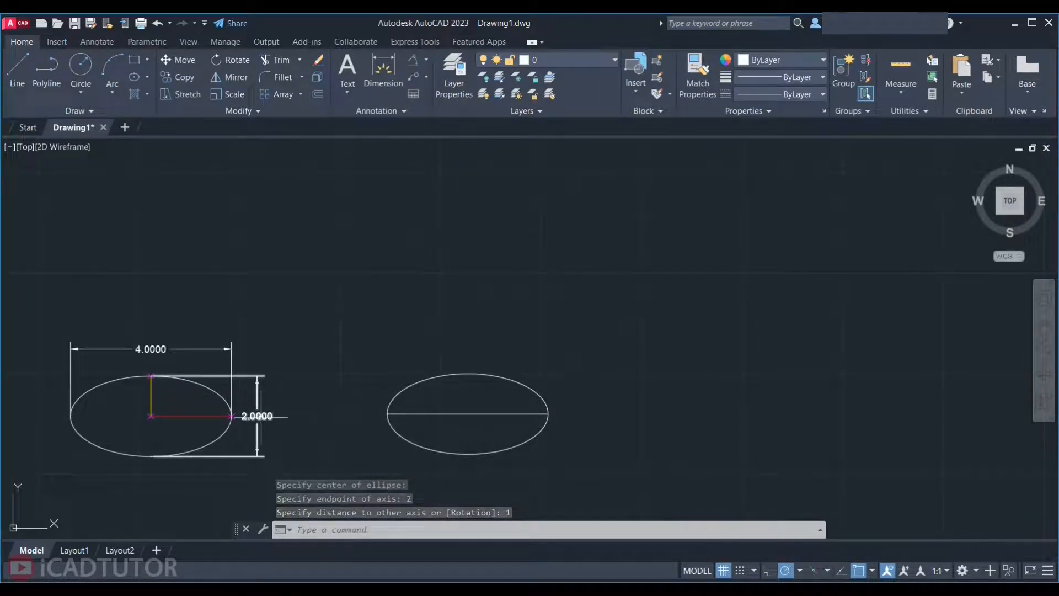
- Delete the ellipse drawn around the horizontal line, keeping the line
click(454, 386)
click(436, 361)
key(Delete)
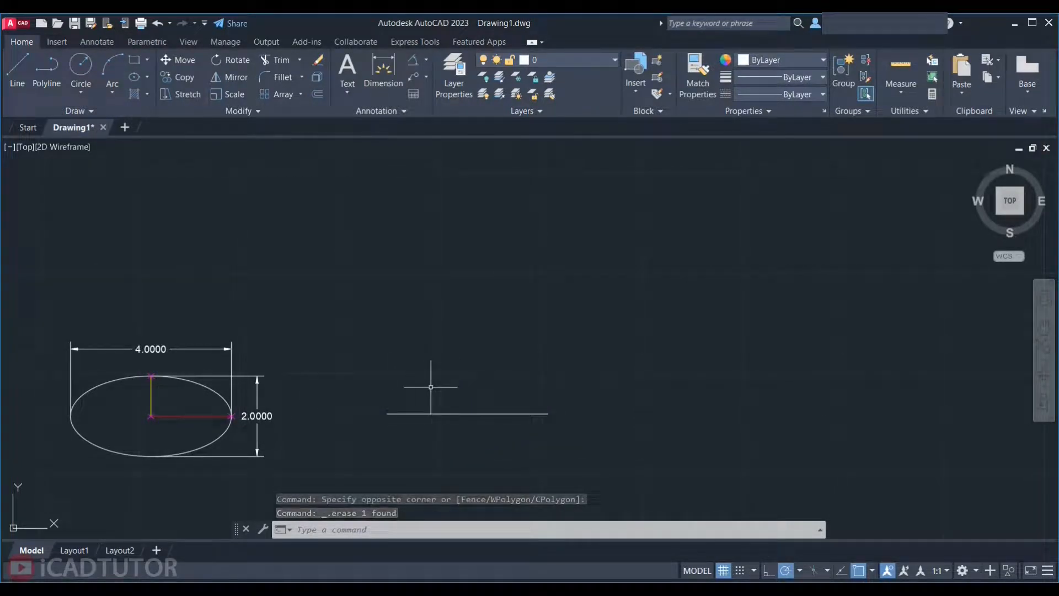
- Draw a centre-defined ellipse on the line's midpoint, specifying the vertical axis endpoint first at distance 1 and the horizontal axis distance as 2
text(El)
key(Return)
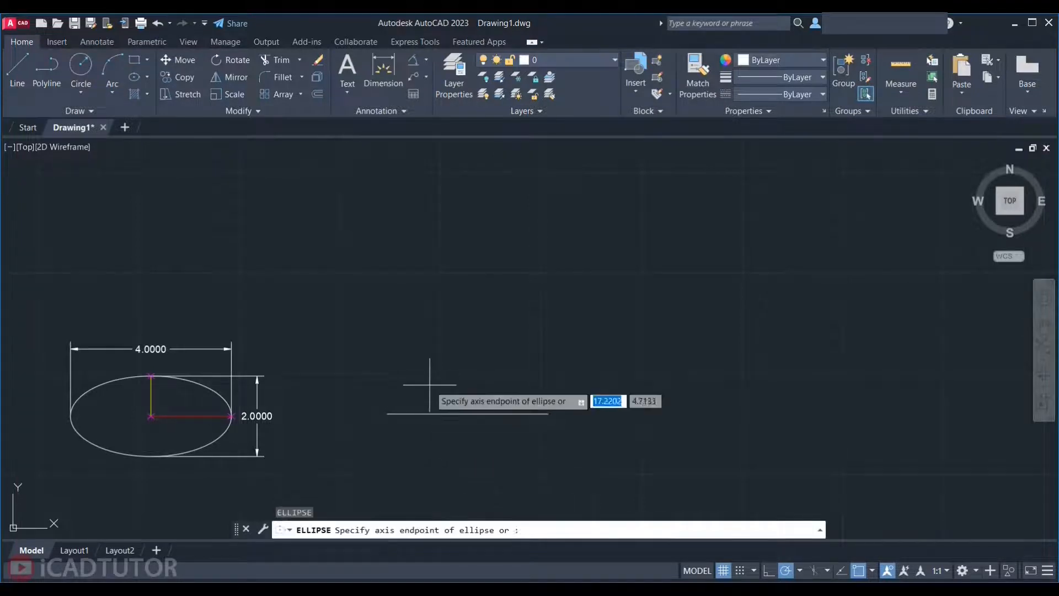
text(c)
key(Return)
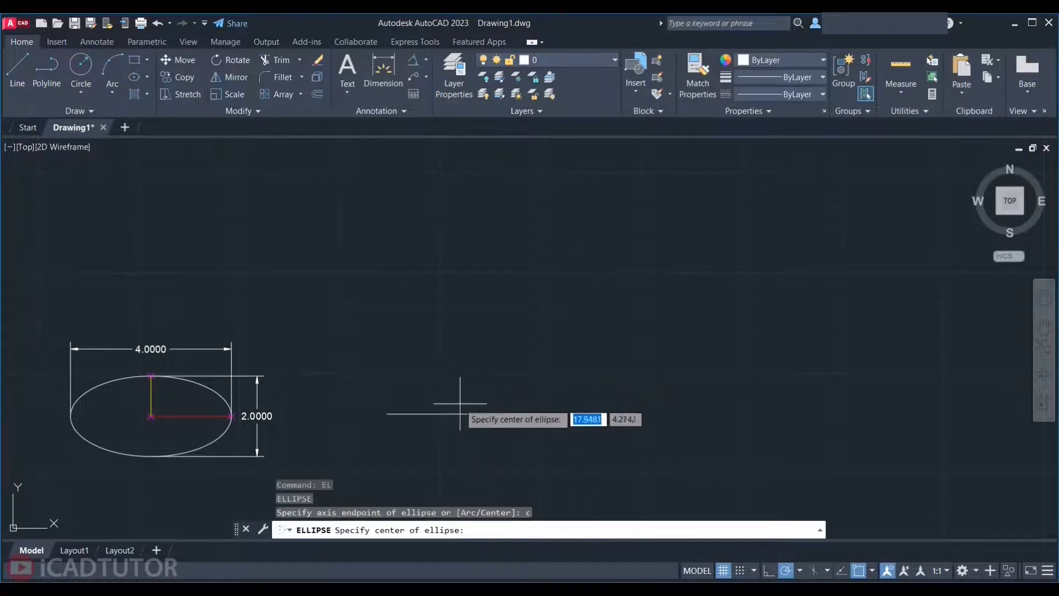
click(467, 413)
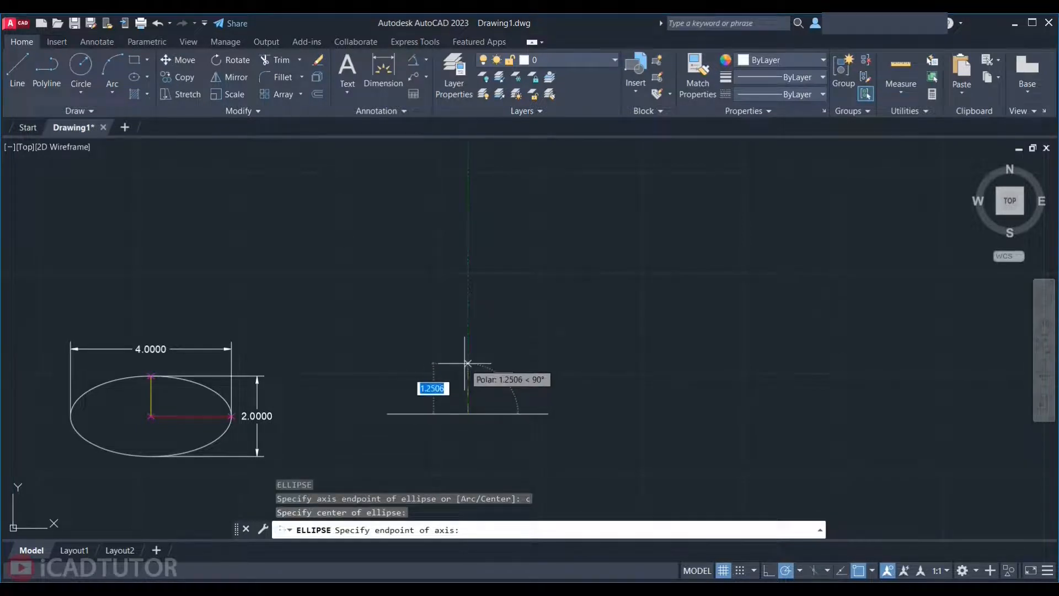
text(1)
key(Return)
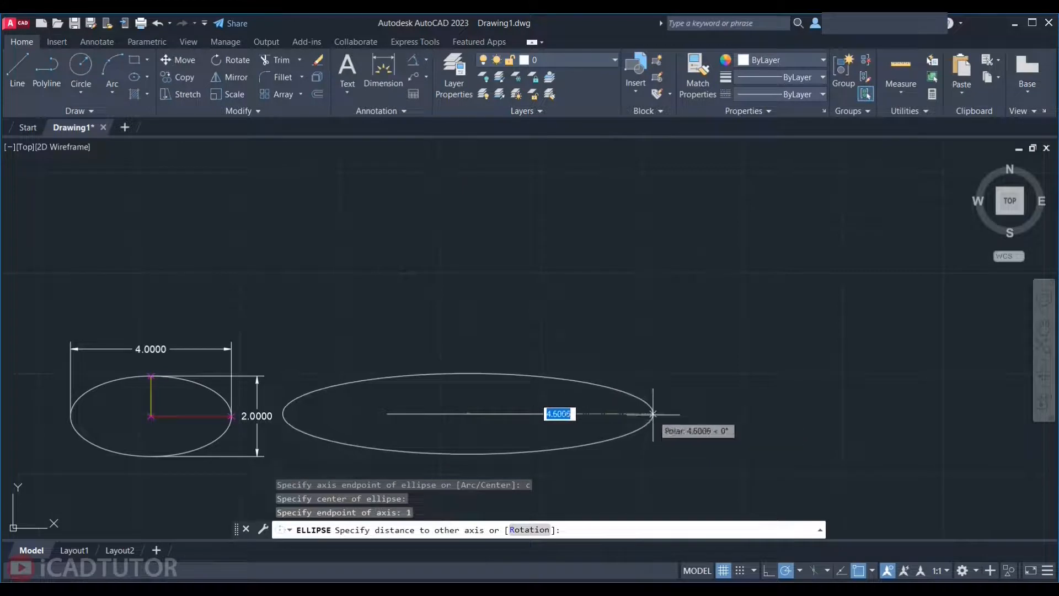
text(2)
key(Return)
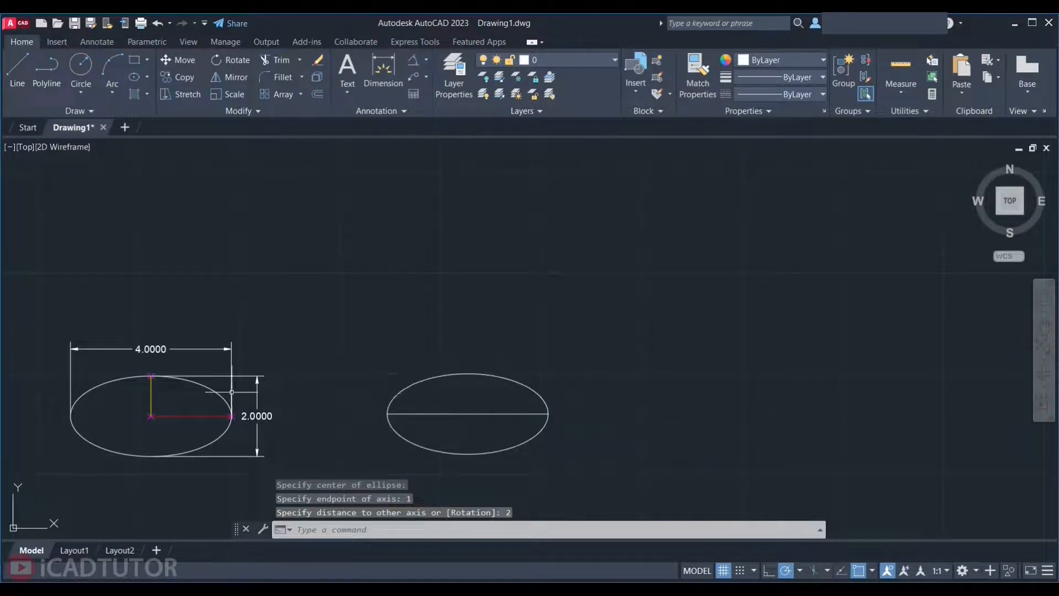
- Draw an ellipse below the middle example from two axis endpoints, with a vertical axis of 2 and a distance of 2 to the other axis
scroll(208, 396, down, 2)
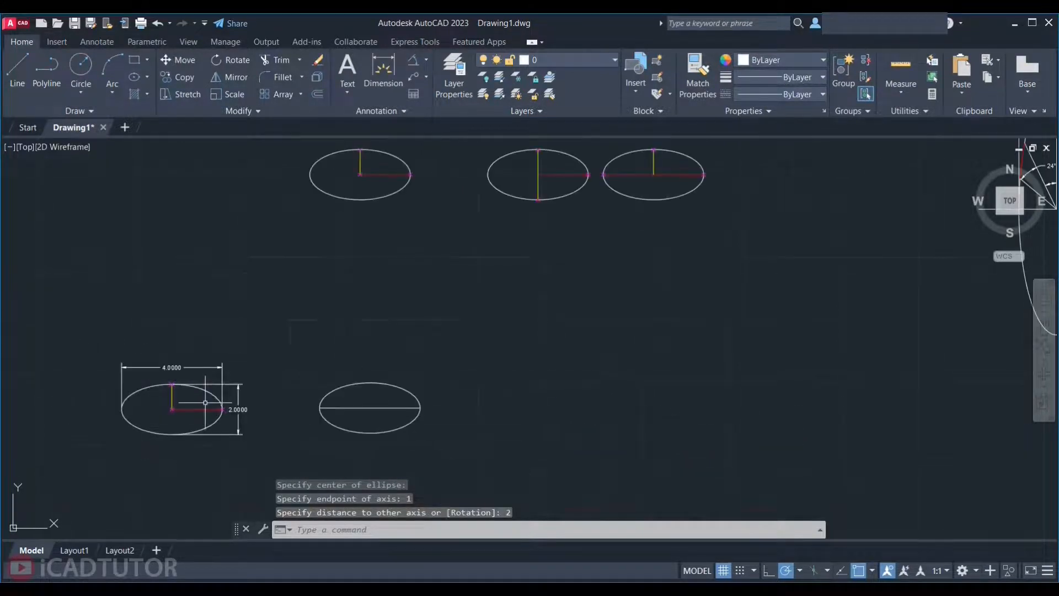
scroll(576, 166, up, 4)
mouse_move(574, 163)
middle_down()
mouse_move(546, 236)
mouse_move(514, 251)
middle_up()
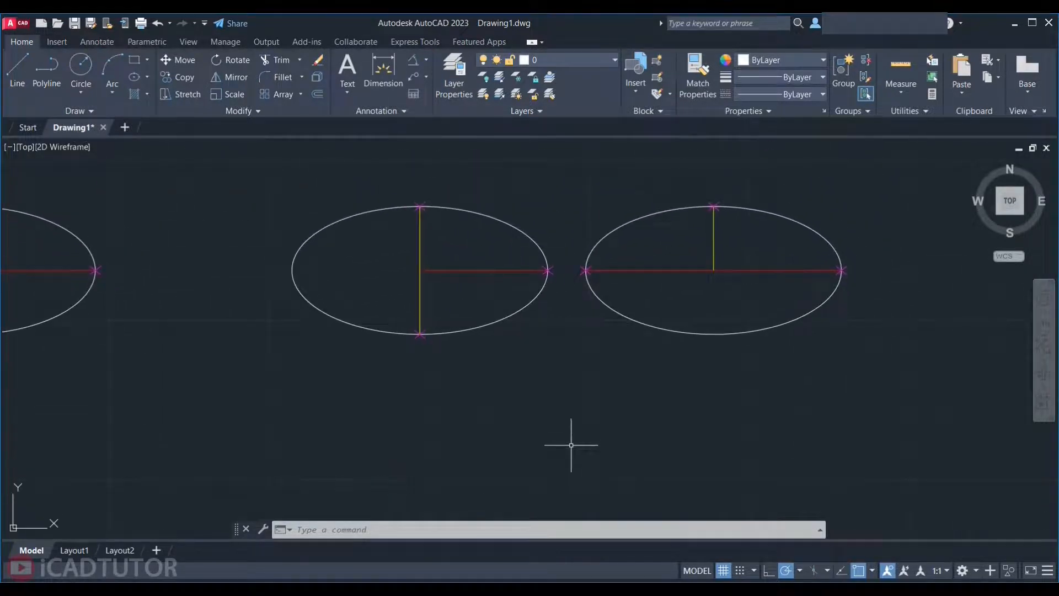
key(Return)
middle_drag(496, 441, 524, 373)
scroll(525, 374, down, 2)
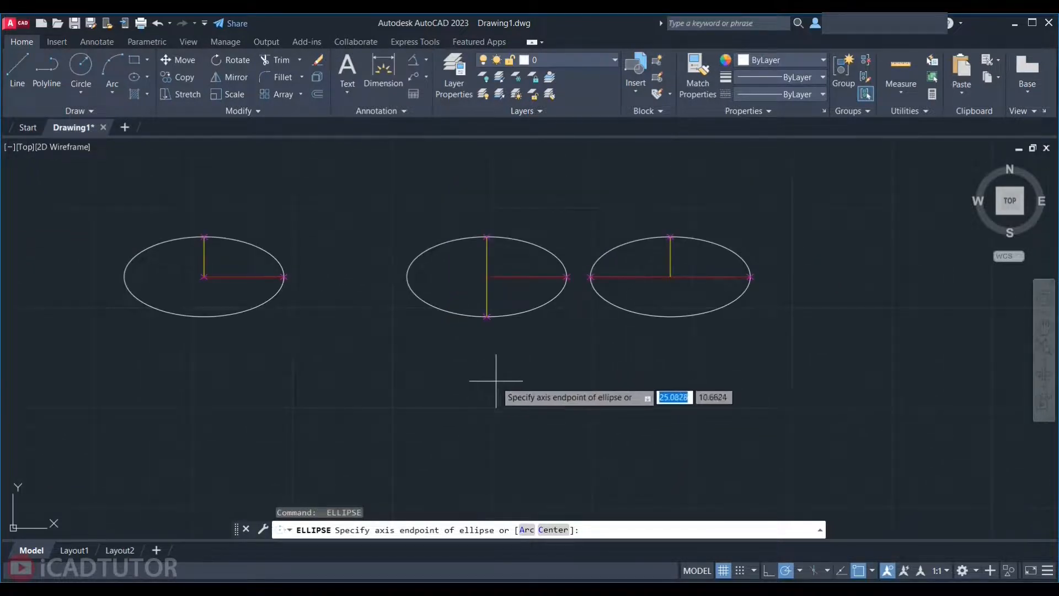
click(496, 381)
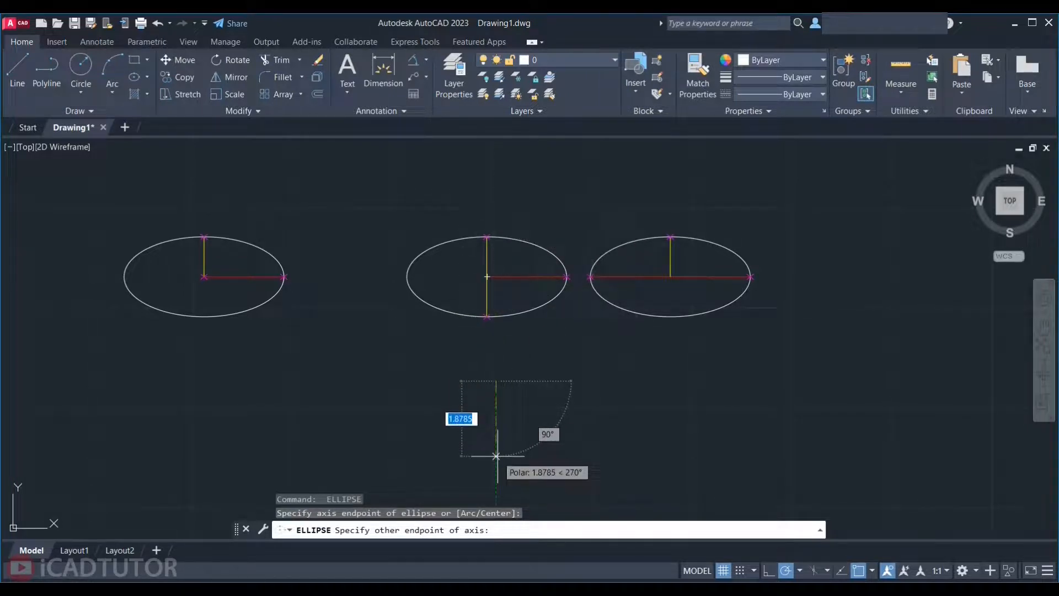
text(2)
key(Return)
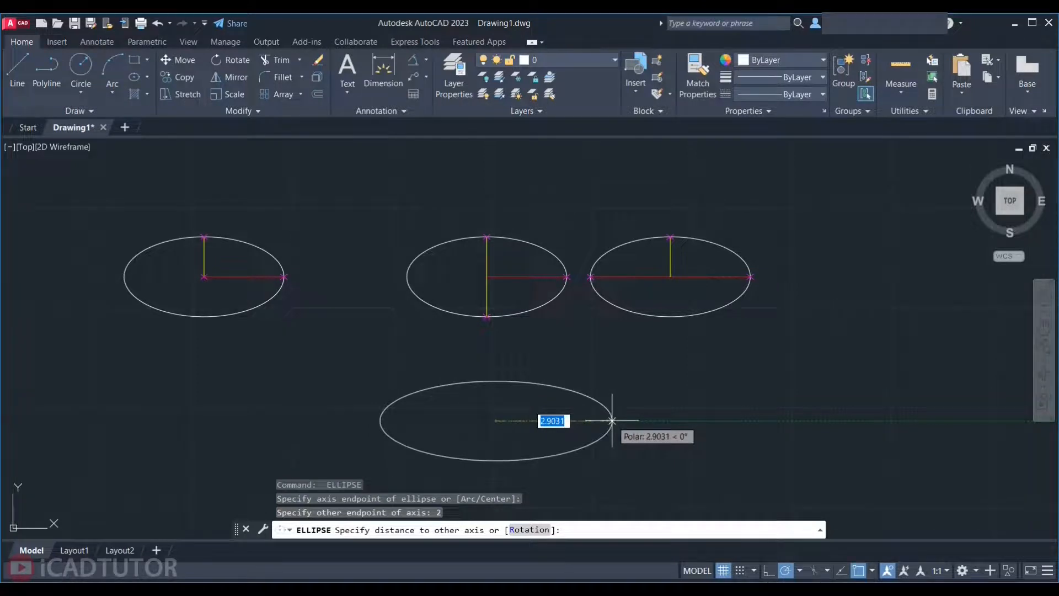
text(2)
key(Return)
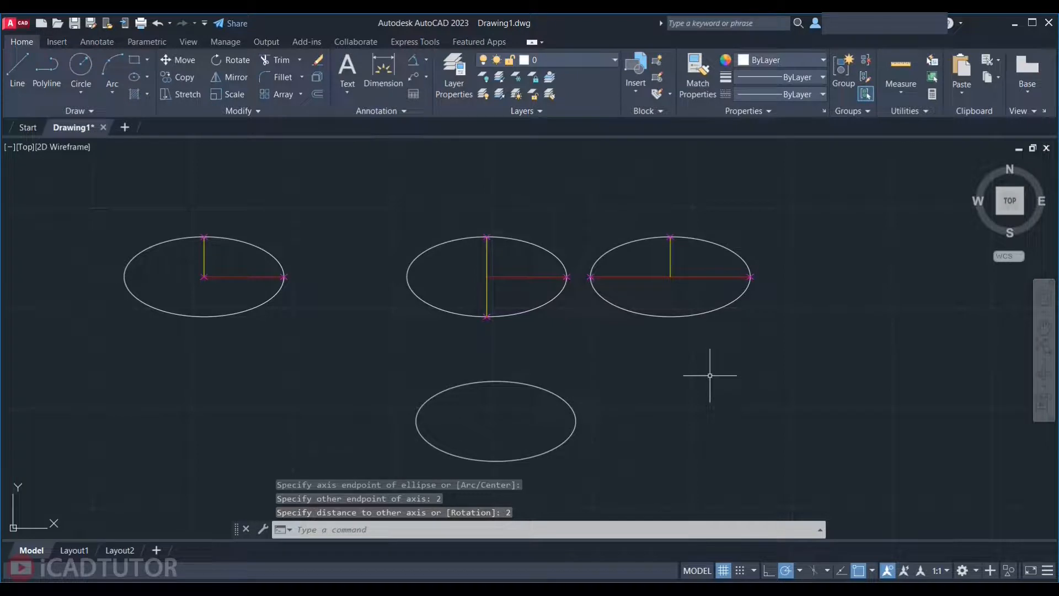
- Draw a second ellipse beside the new one, with a horizontal first axis of 4 and a distance of 1 to the other axis
key(Return)
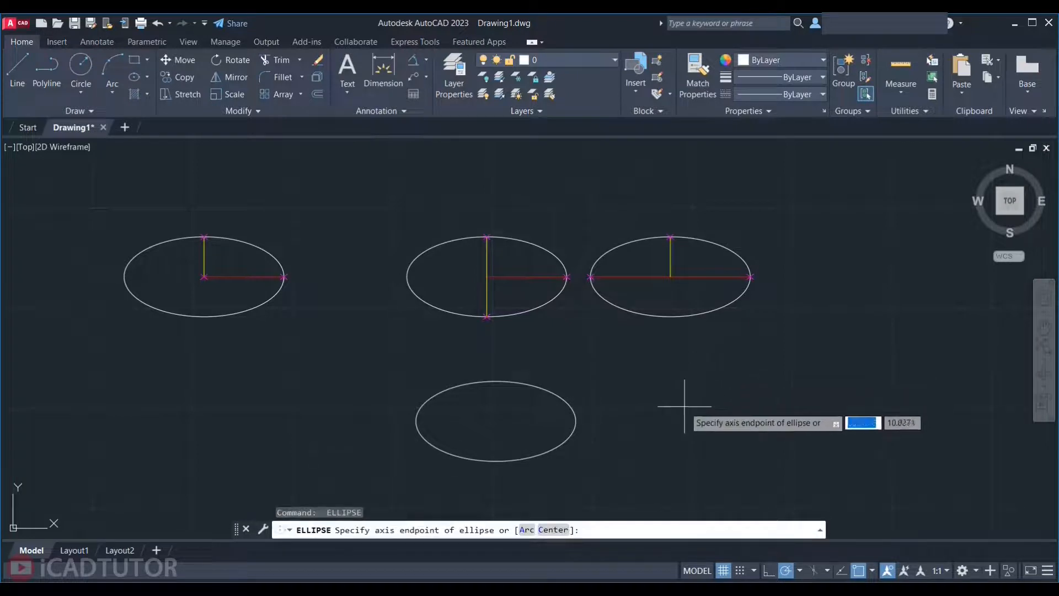
click(649, 430)
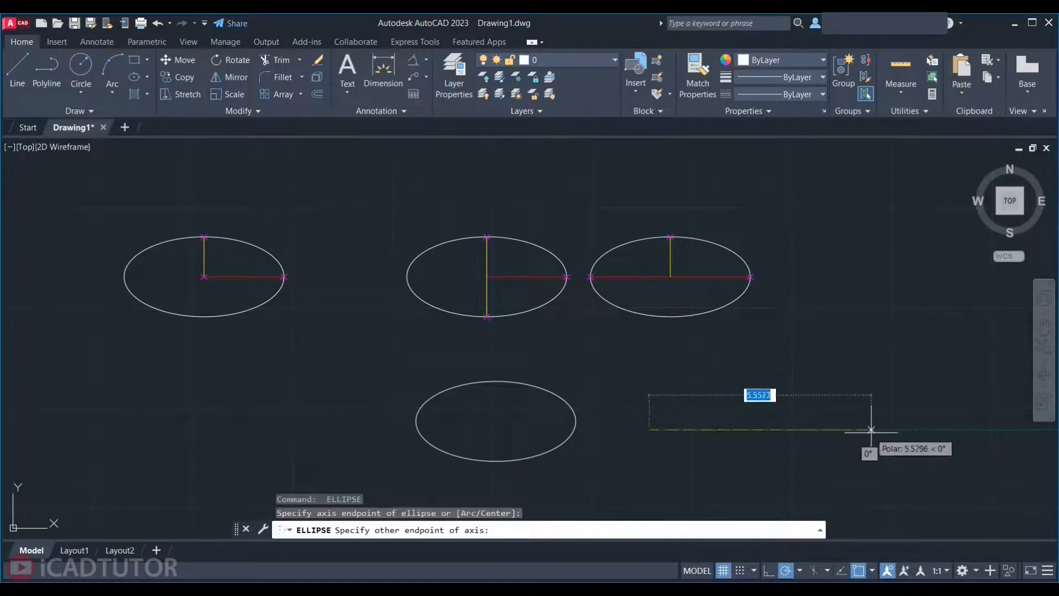
text(4)
key(Return)
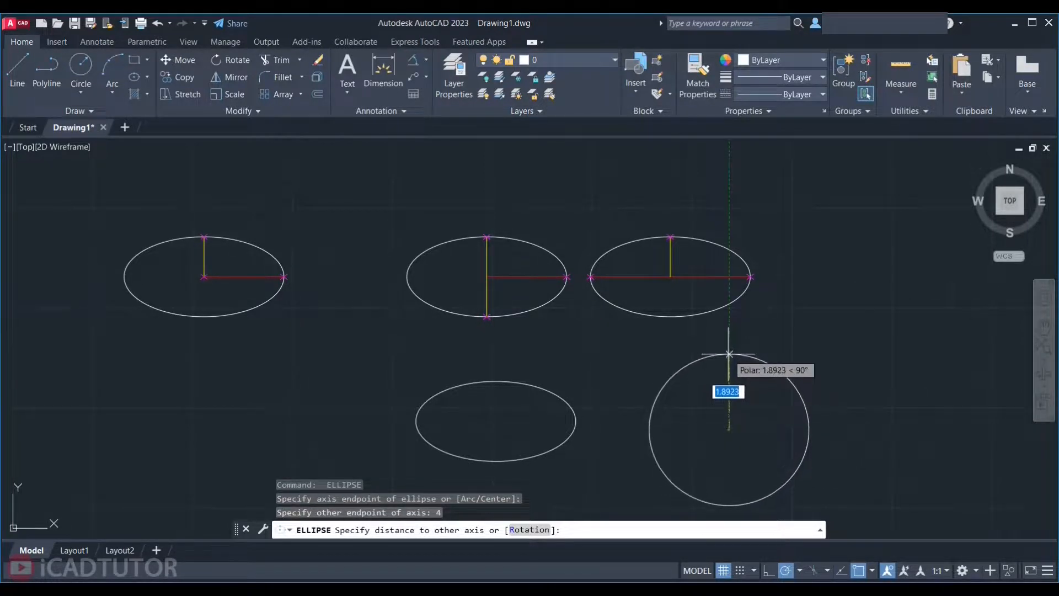
text(1)
key(Return)
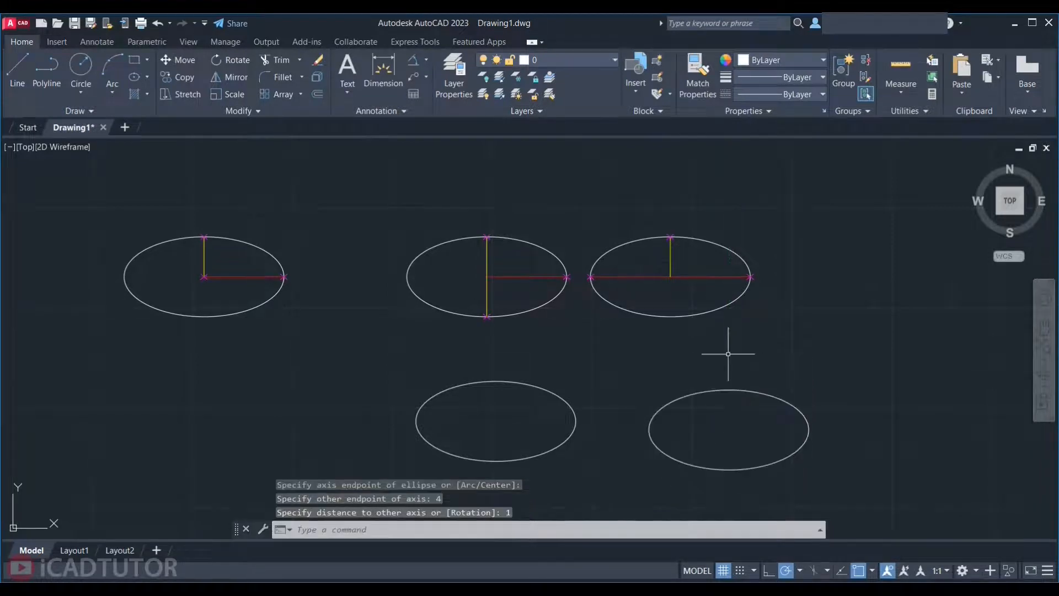
- Define a center-based elliptical arc in the empty area below the new ellipses, with a horizontal half-axis of 2 and other half-axis of 1
scroll(348, 321, down, 2)
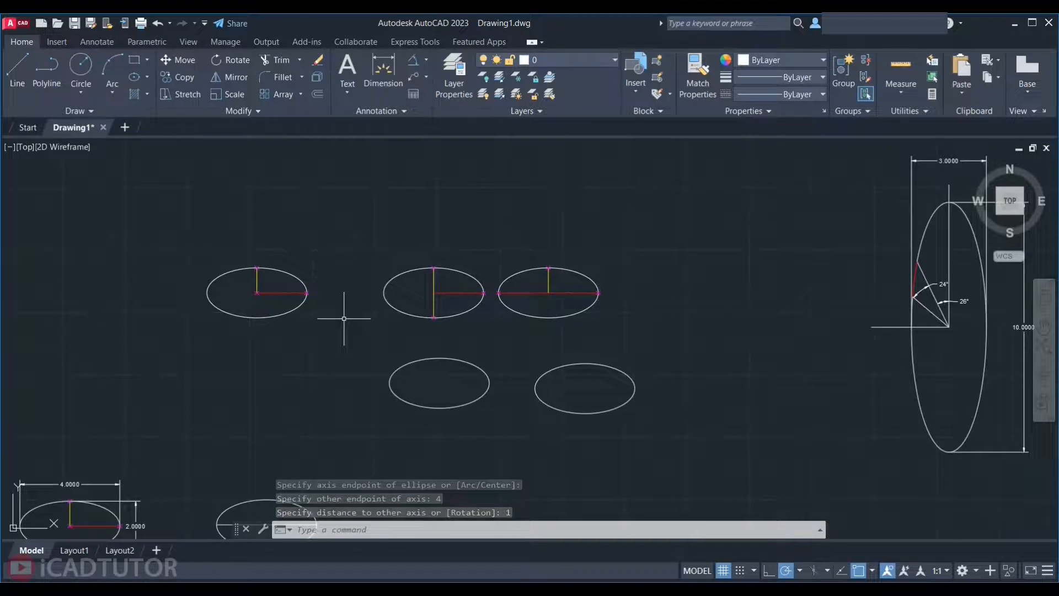
text(El)
key(Return)
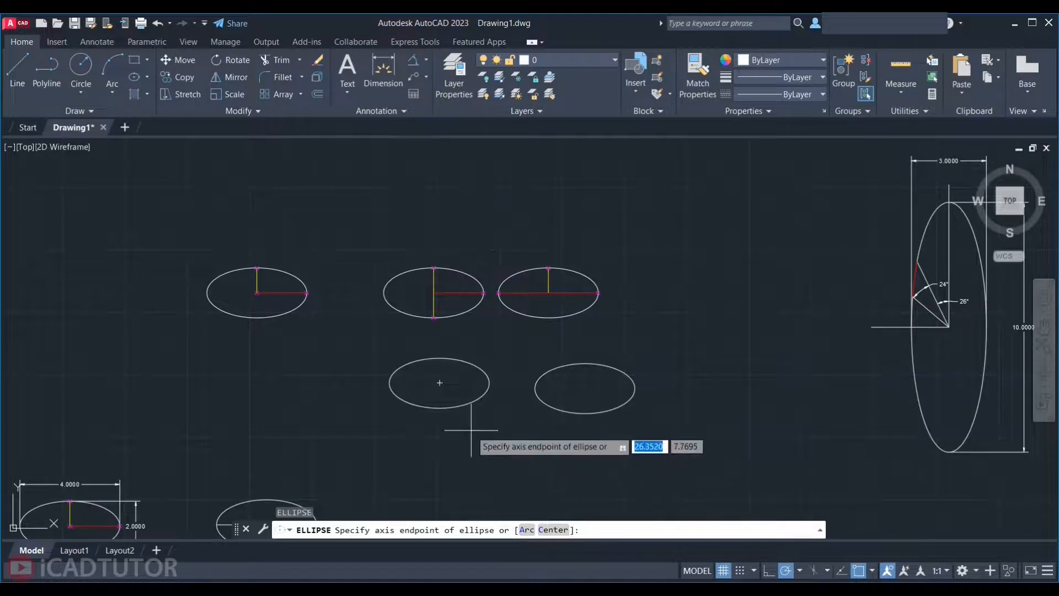
middle_drag(473, 460, 409, 335)
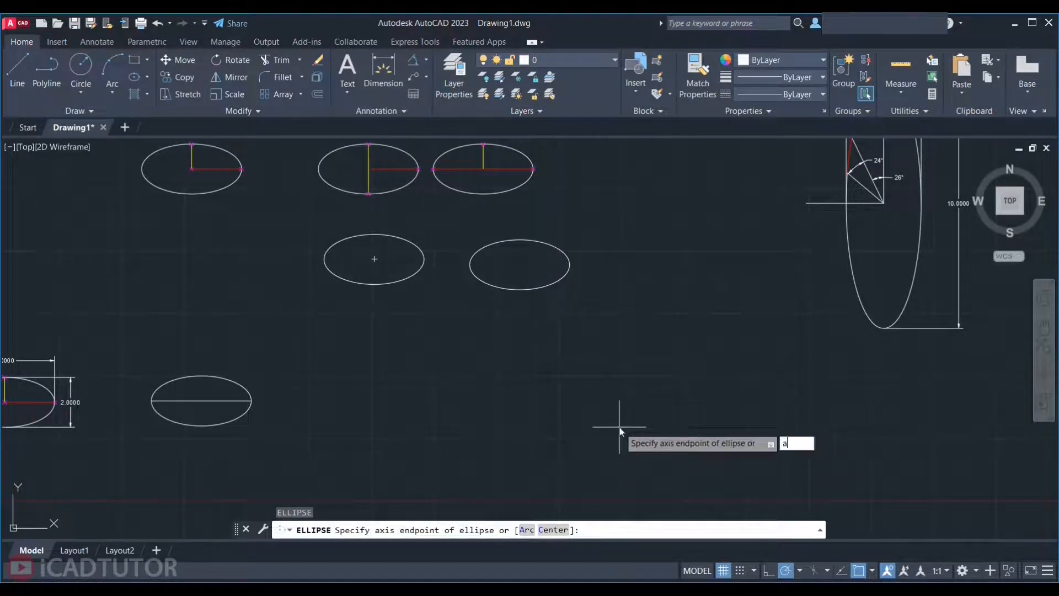
key(Return)
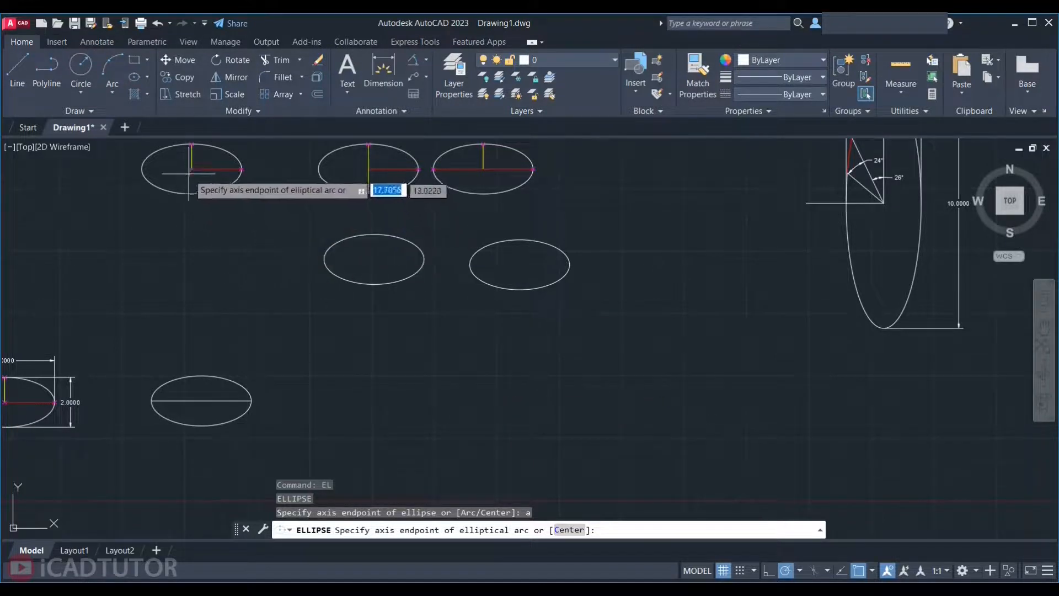
key(Return)
click(456, 398)
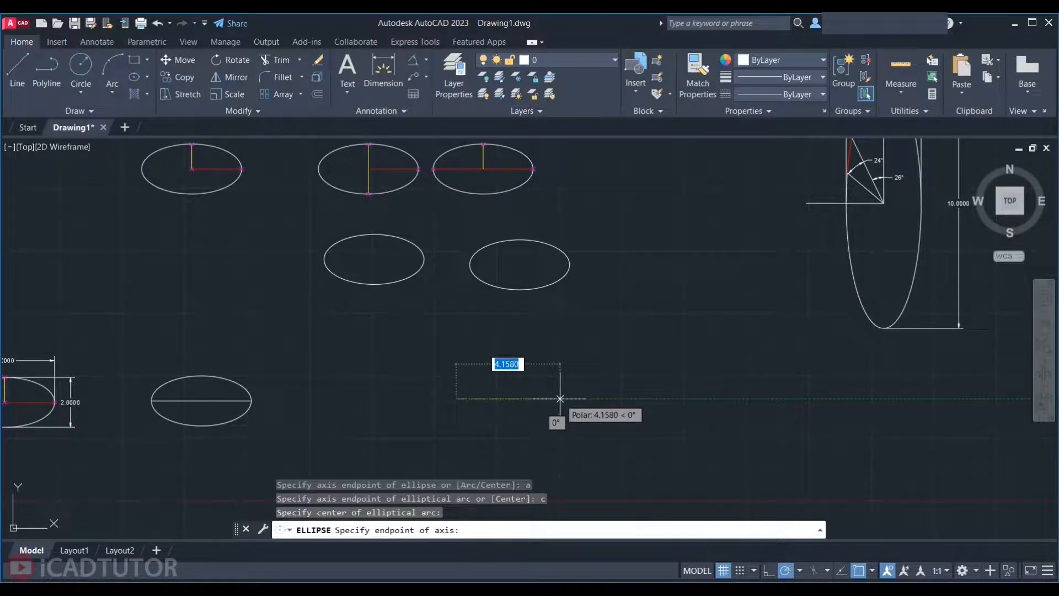
text(2)
key(Return)
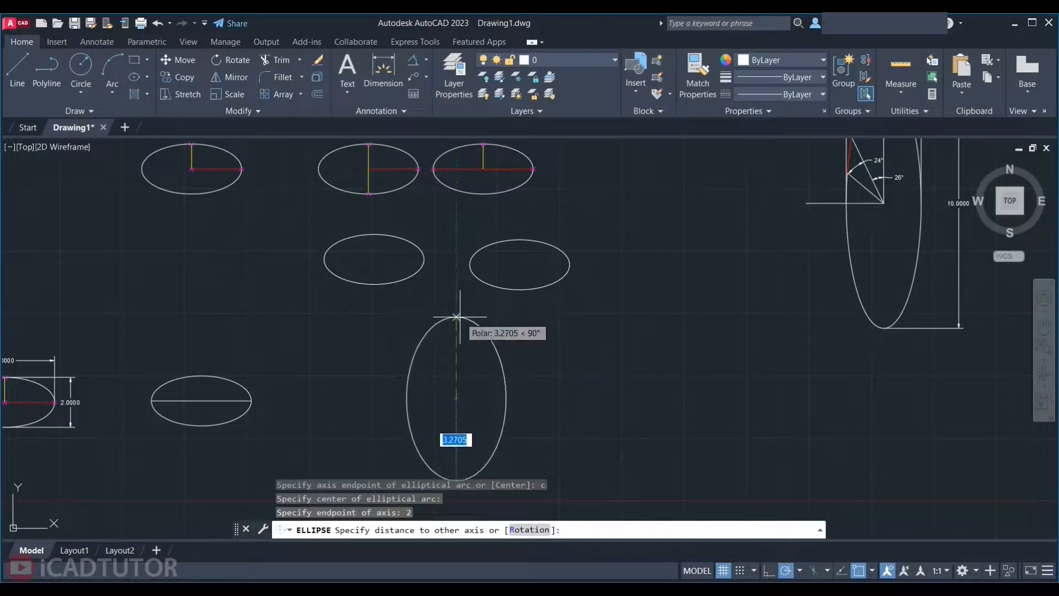
text(1)
key(Return)
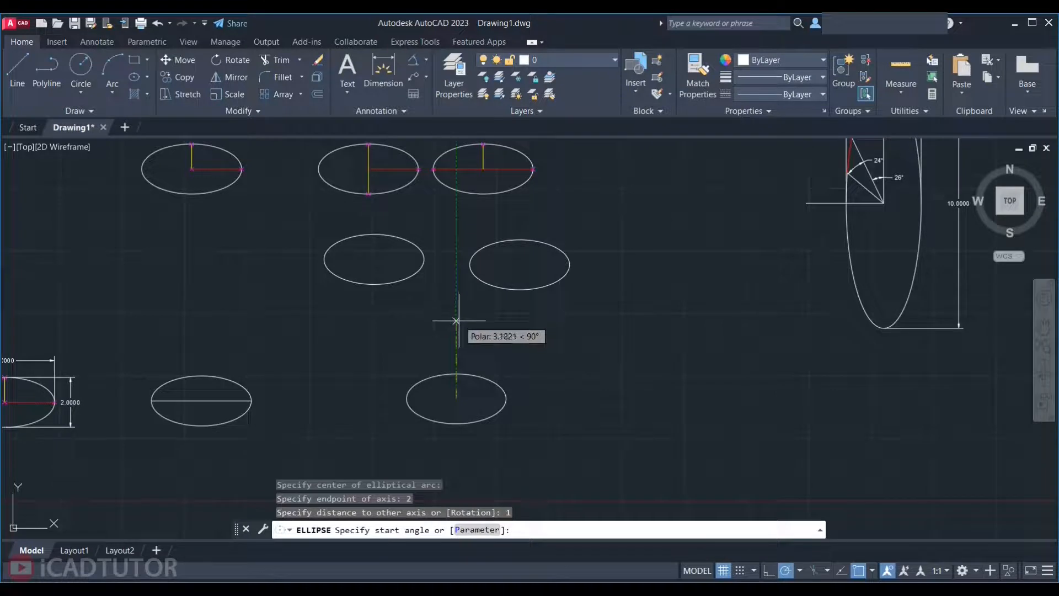
- Start the elliptical arc on the horizontal axis right of its center and set the end angle to 180 degrees
scroll(457, 412, up, 4)
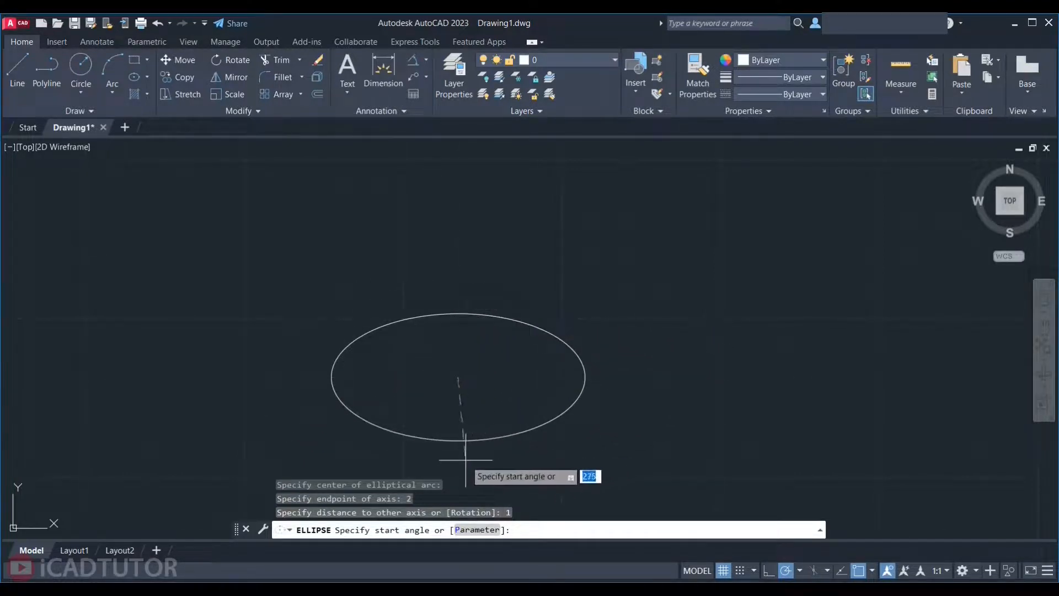
click(613, 377)
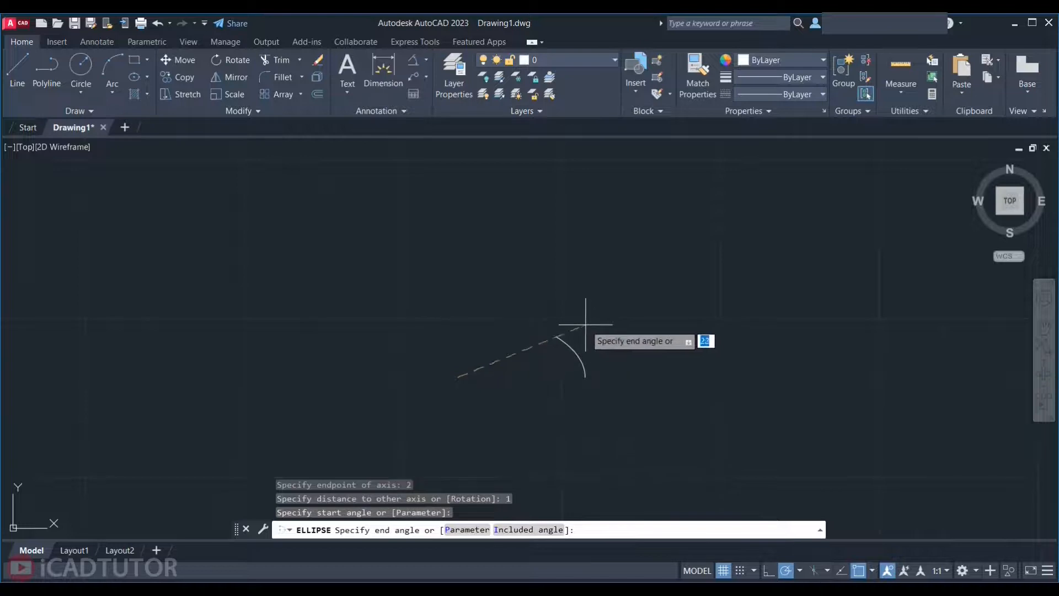
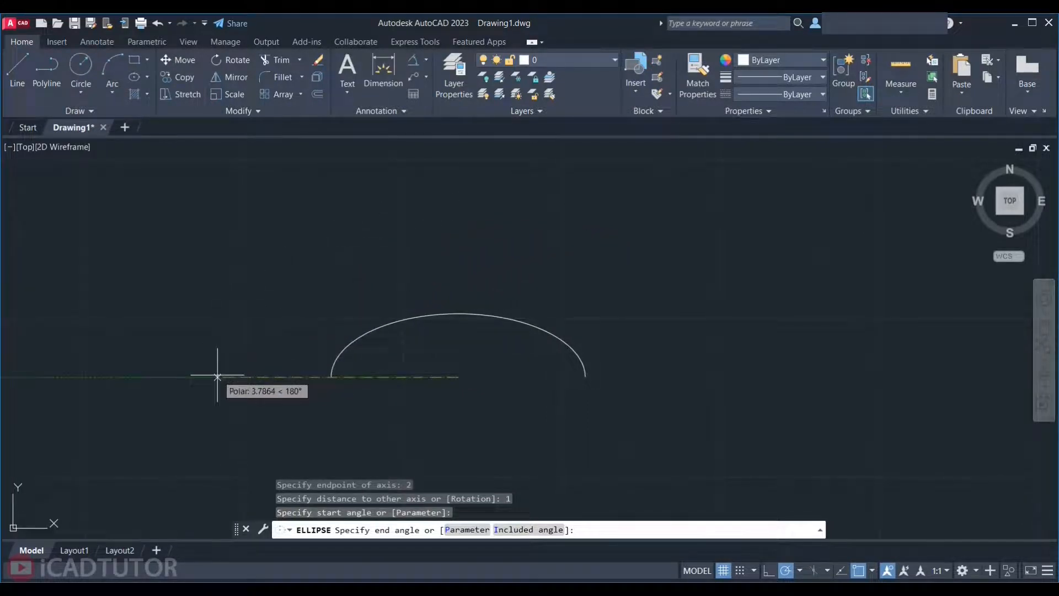
key(Return)
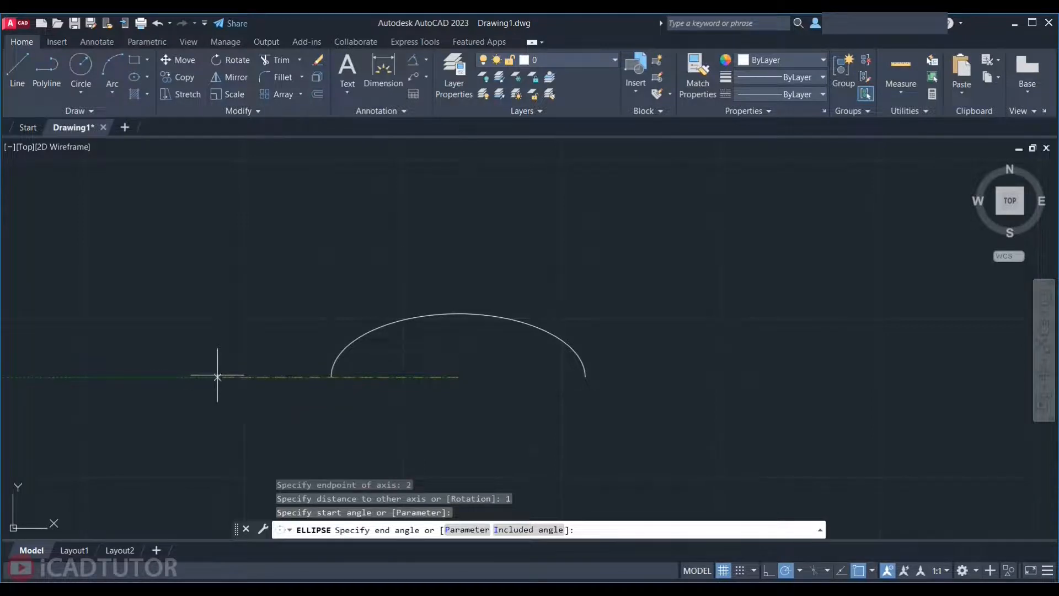
- Define a center-based elliptical arc beside the dimensioned tall ellipse, with a horizontal half-axis of 1.5 and a vertical half-axis of 5
scroll(184, 405, down, 8)
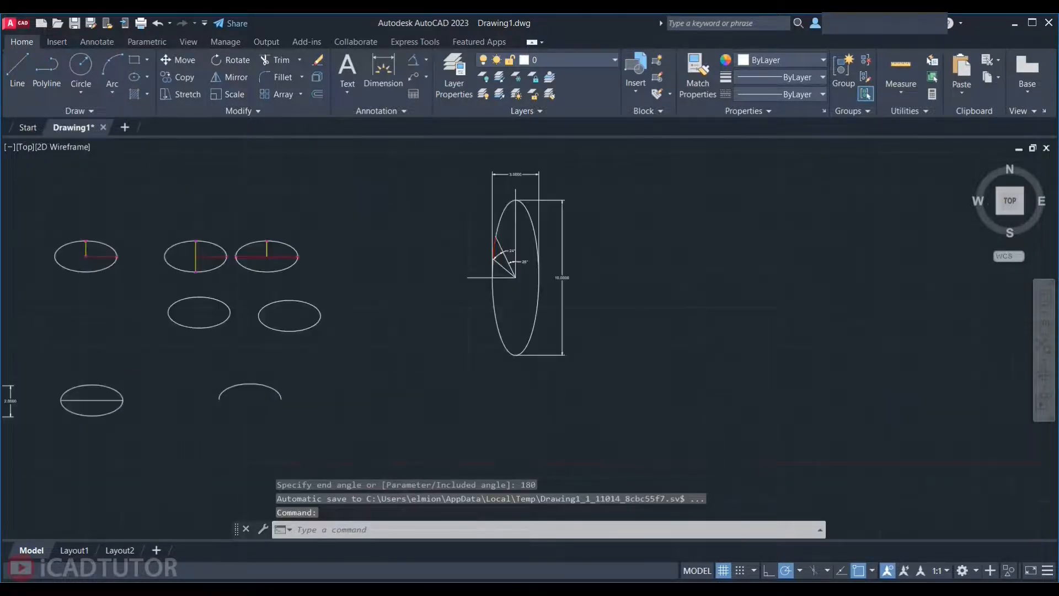
scroll(397, 312, up, 5)
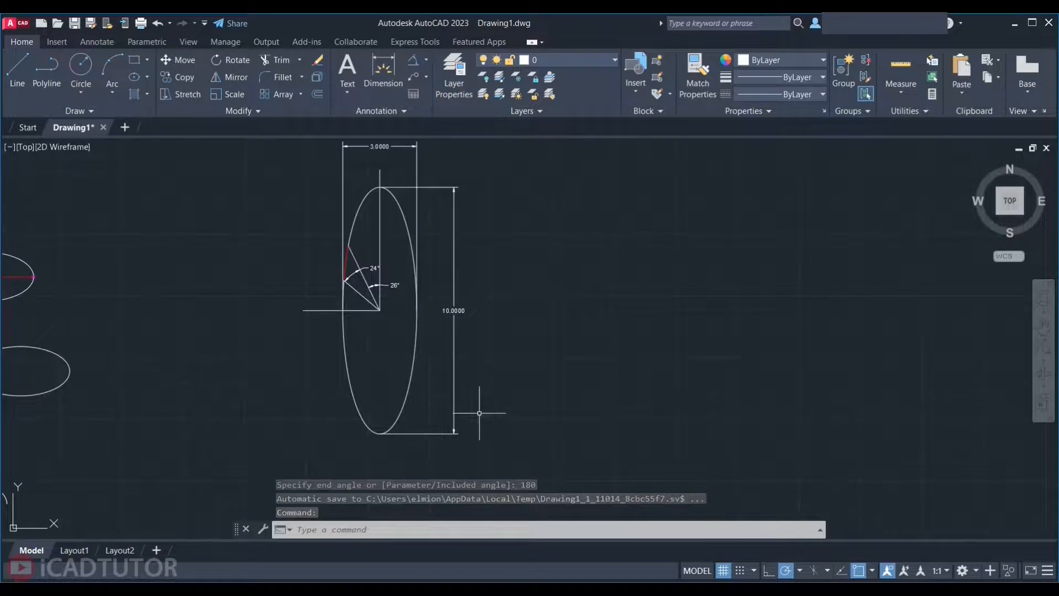
scroll(353, 276, up, 6)
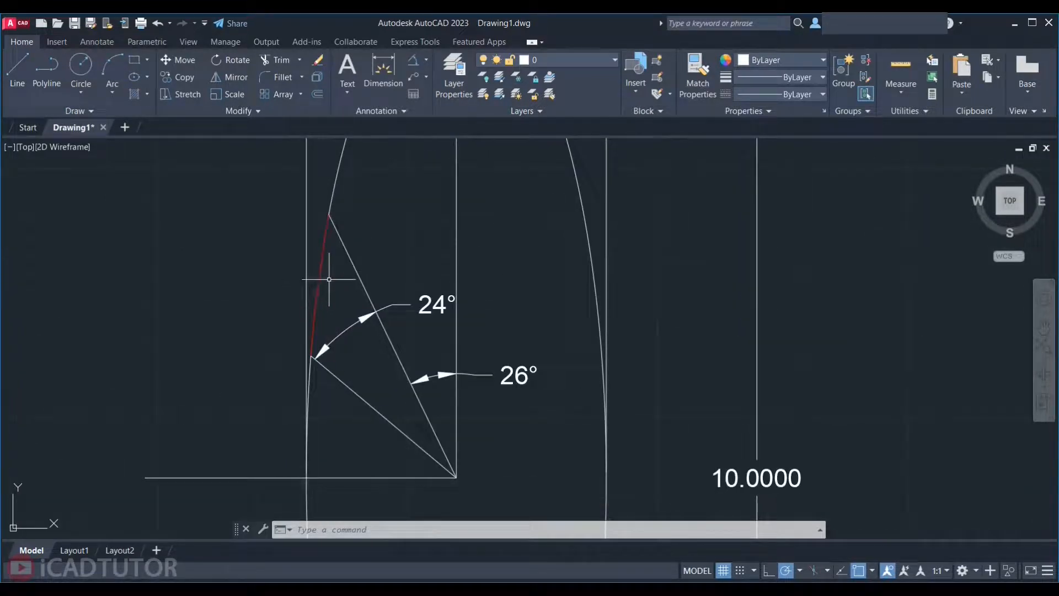
scroll(329, 279, down, 6)
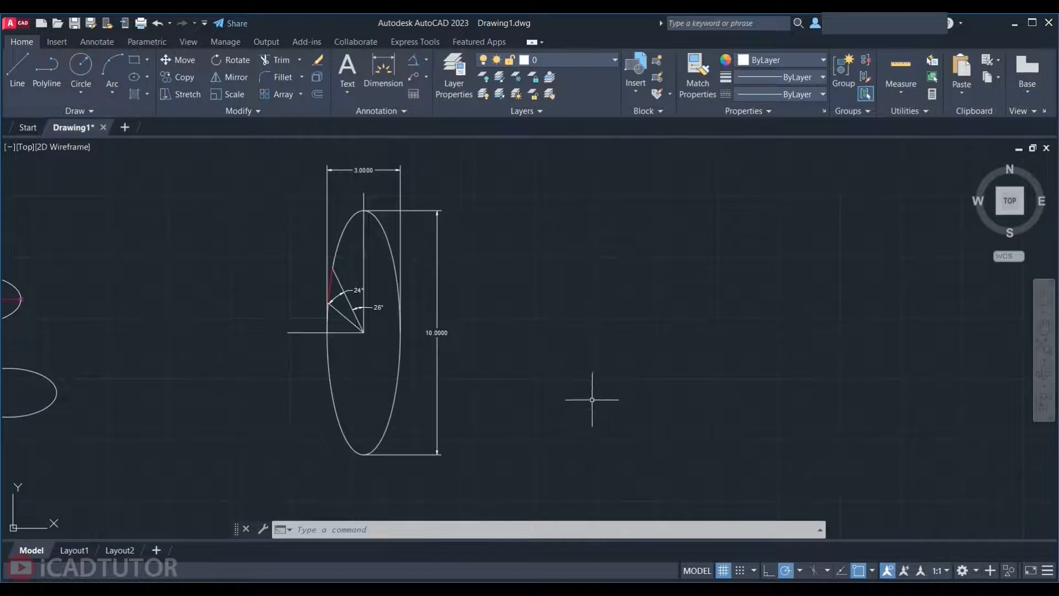
text(l)
key(Return)
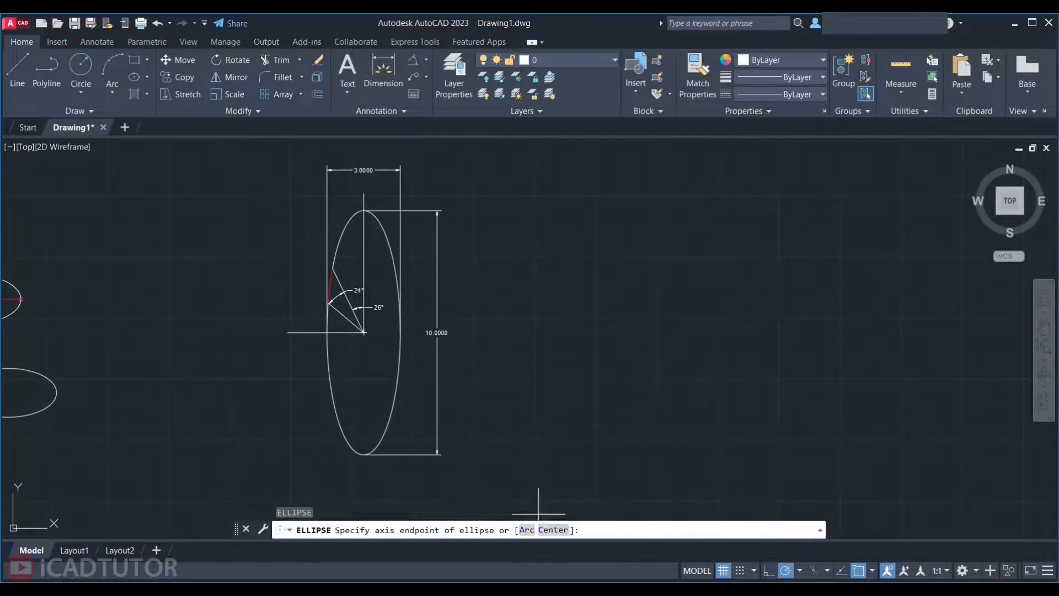
key(Return)
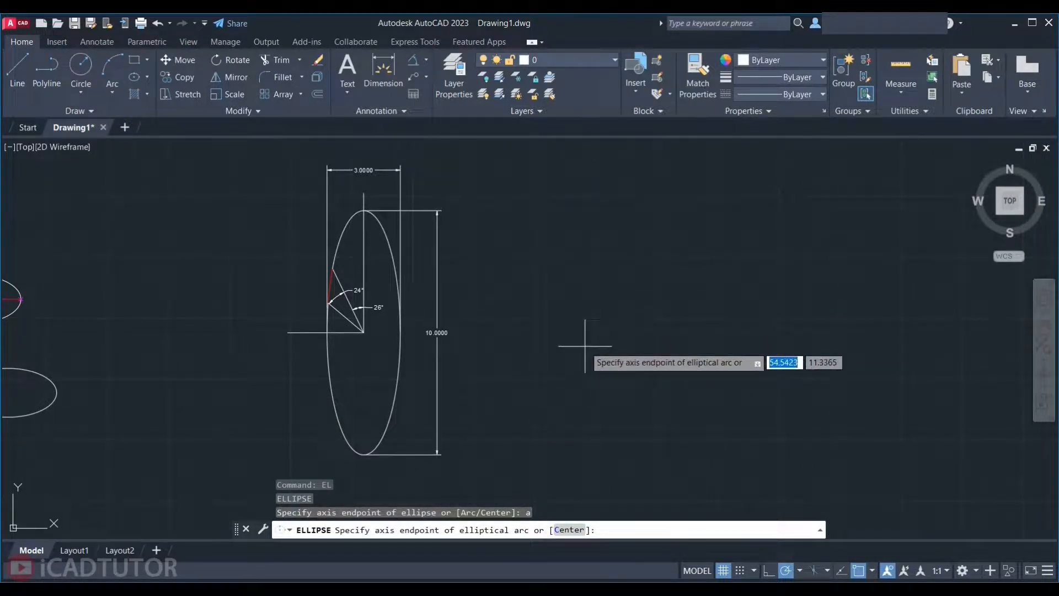
key(Return)
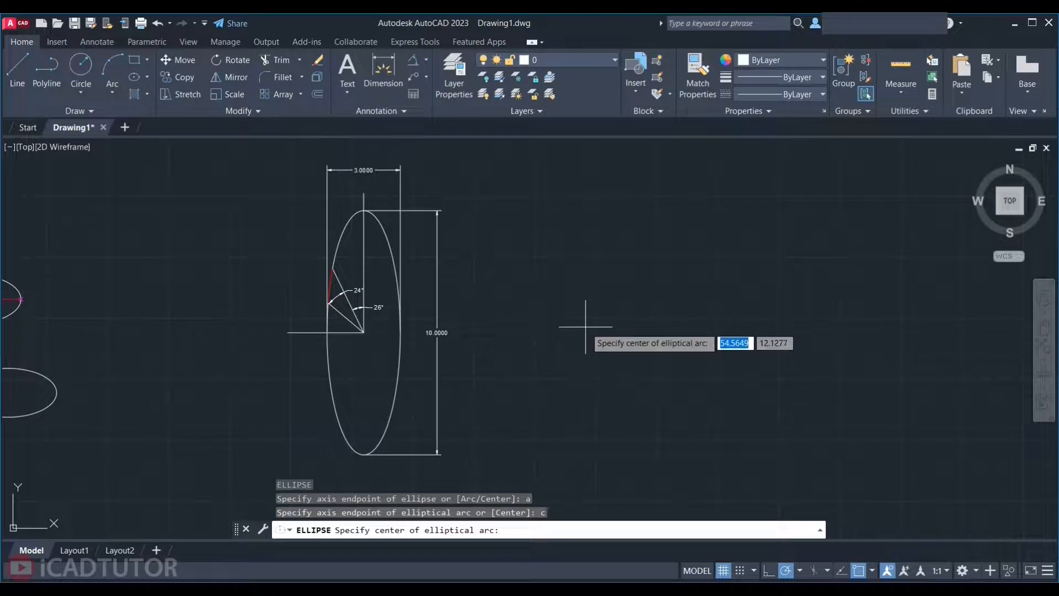
click(586, 327)
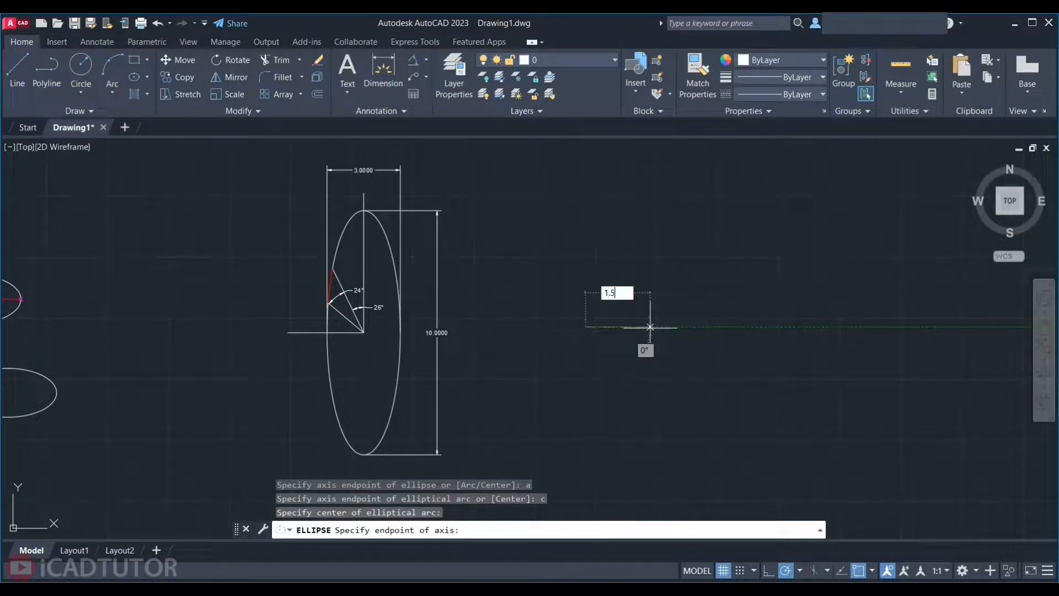
key(Return)
text(5)
key(Return)
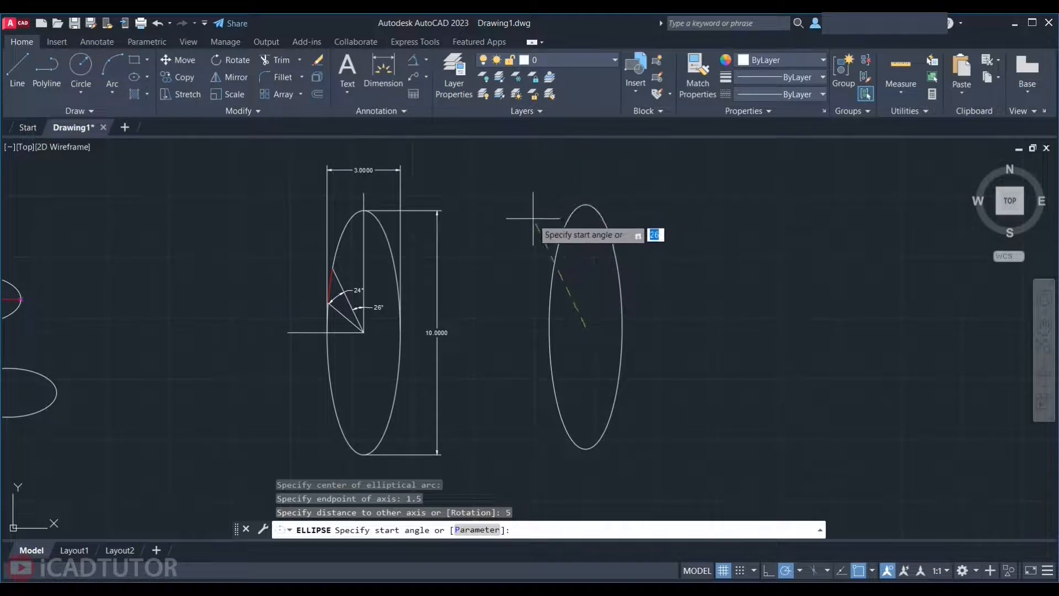
- Complete the elliptical arc beside the dimensioned tall ellipse with a start angle of 26 degrees and an included angle of 24 degrees
scroll(367, 327, up, 4)
scroll(366, 326, down, 2)
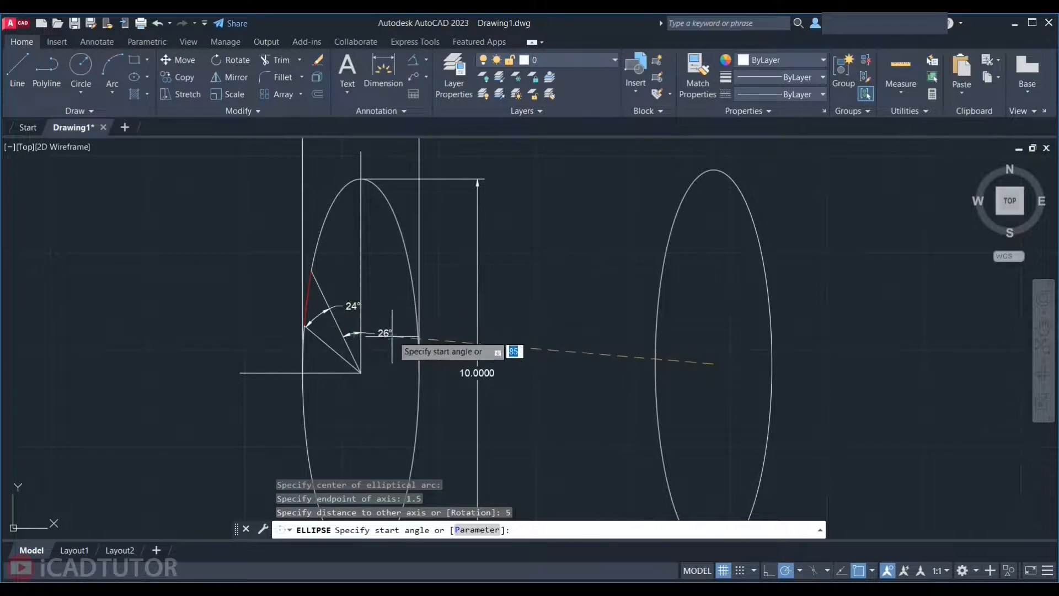
scroll(378, 331, down, 2)
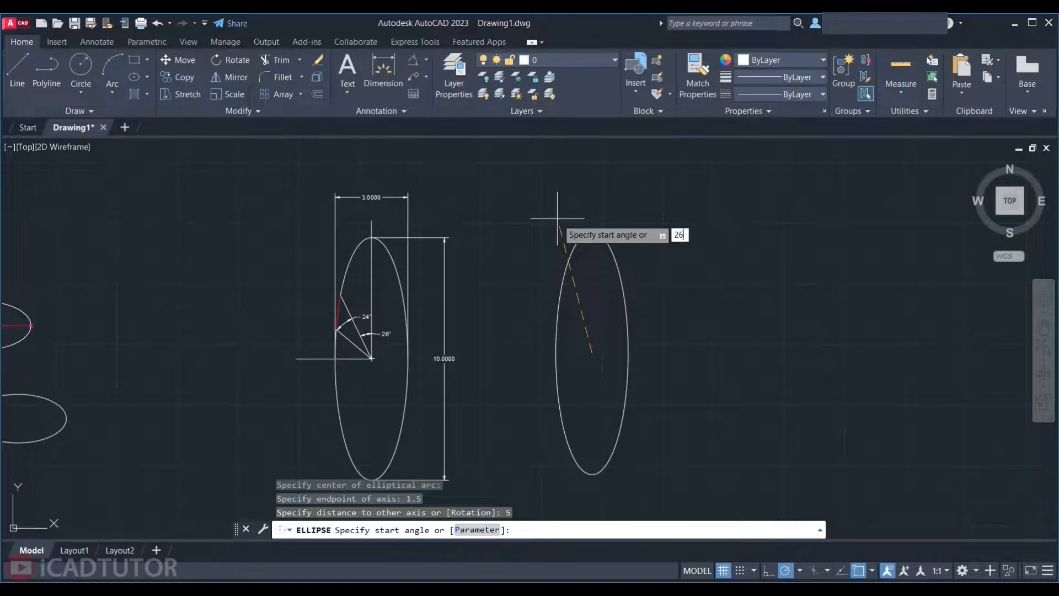
key(Return)
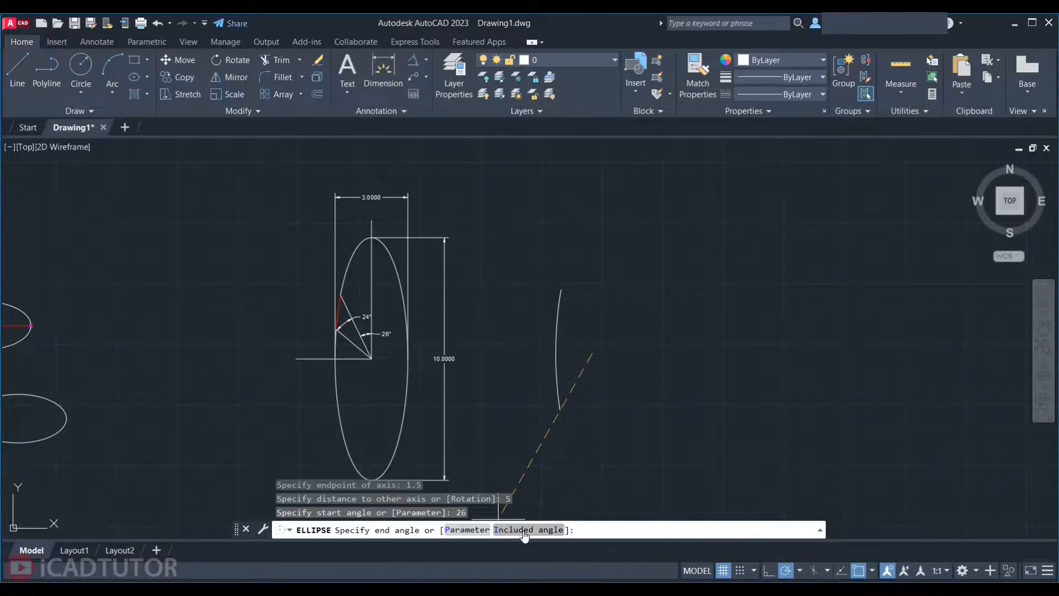
scroll(390, 352, up, 2)
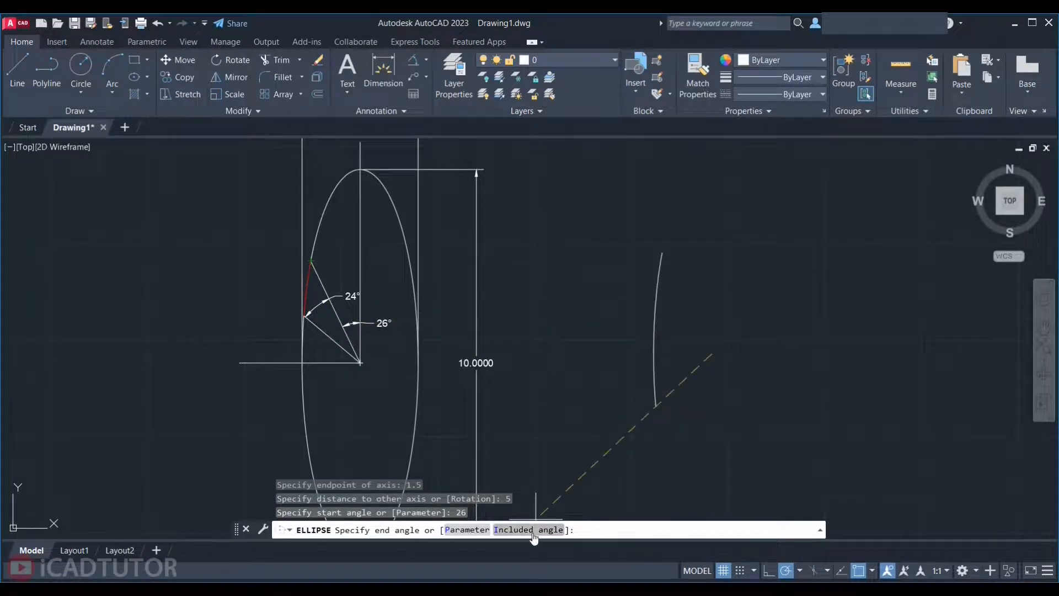
text(i)
key(Return)
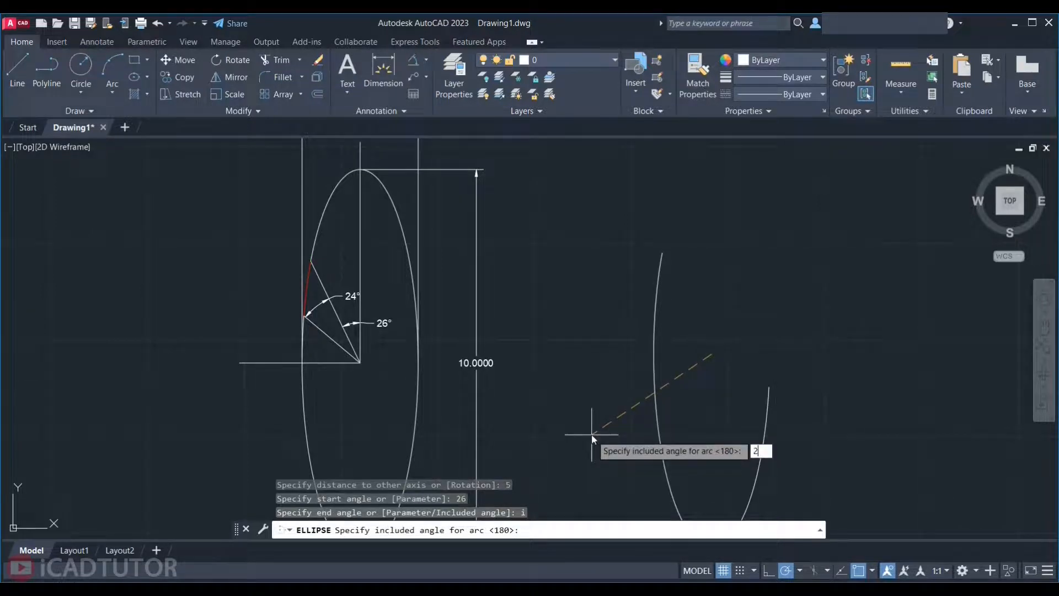
text(24)
key(Return)
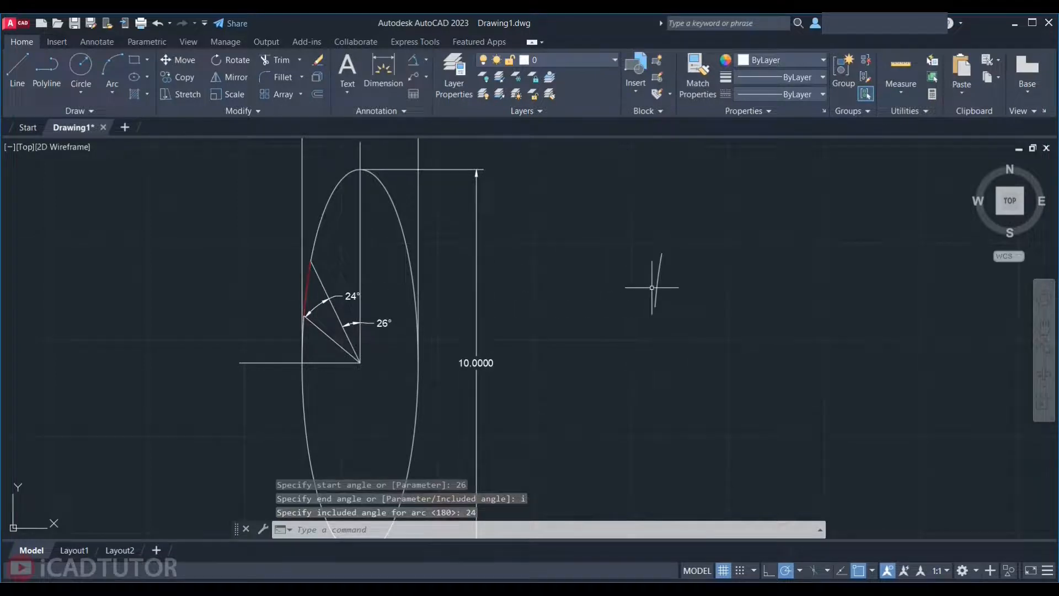
scroll(652, 288, down, 4)
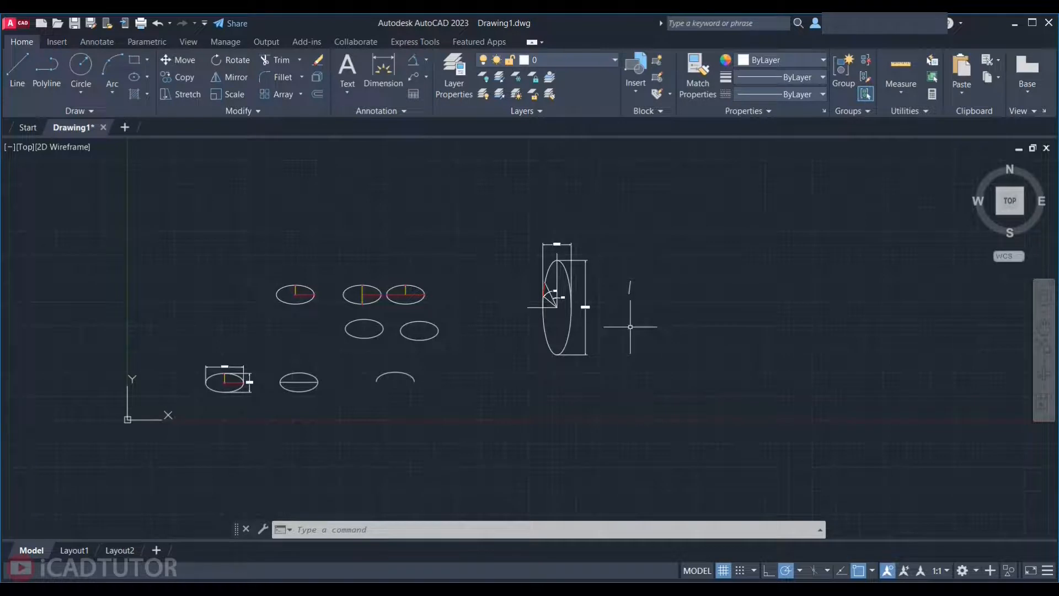
scroll(297, 350, up, 2)
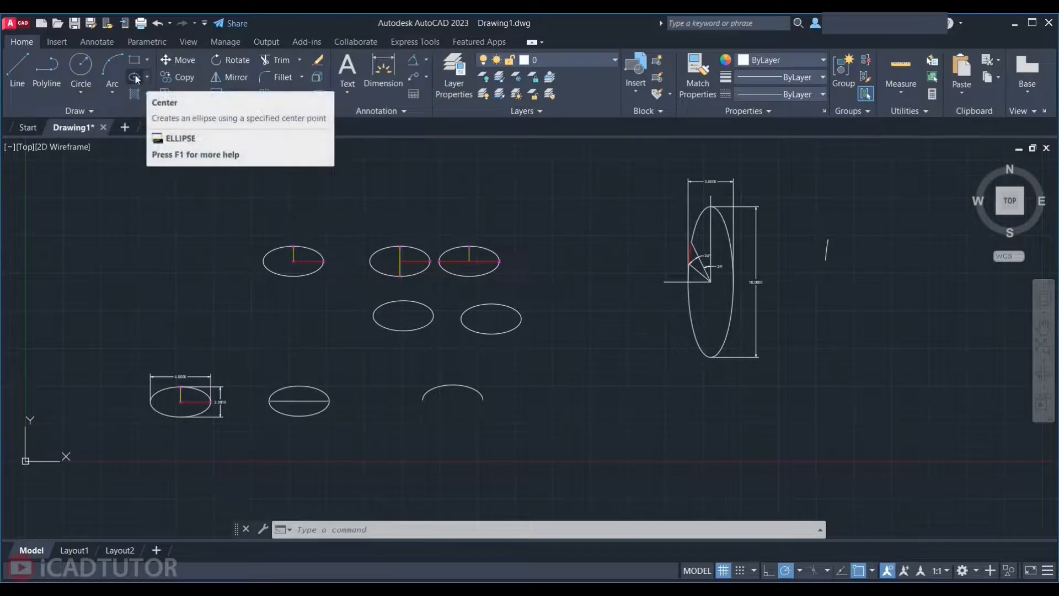
click(147, 78)
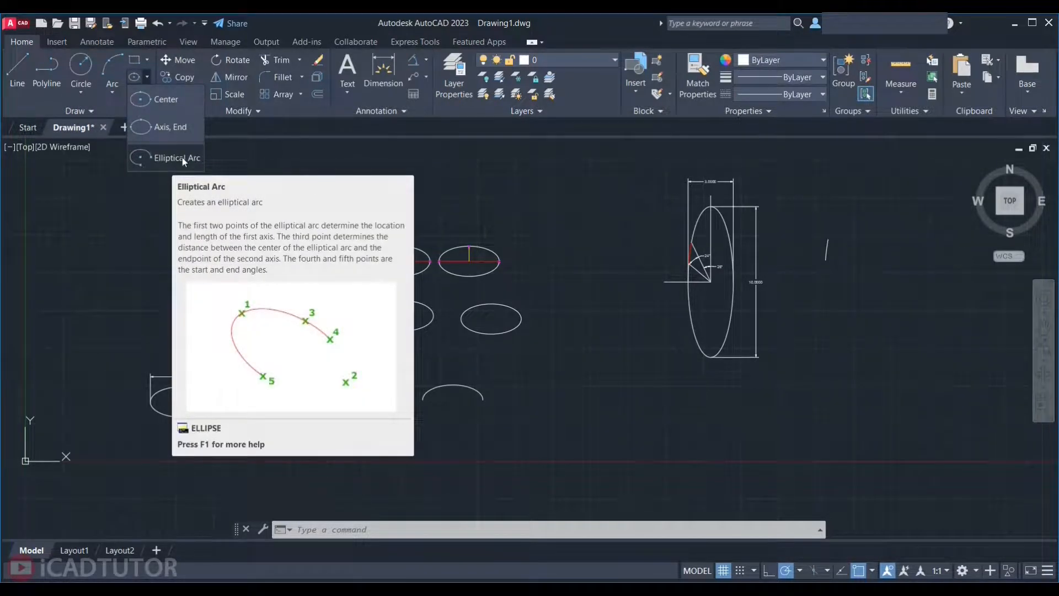
click(543, 205)
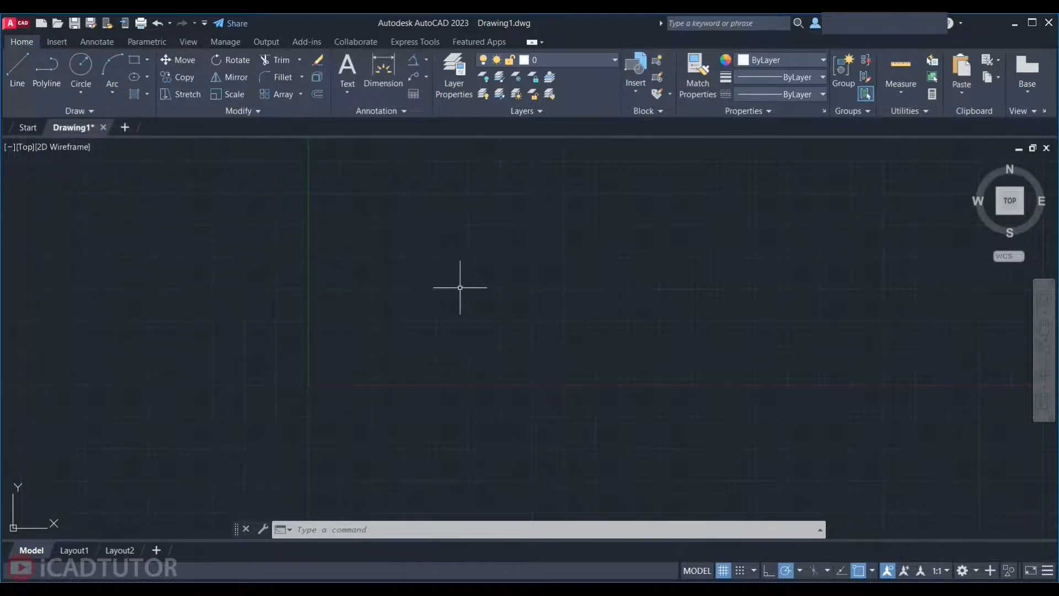
- Draw an open eight-segment polyline across the vertical axis, starting with a rising diagonal and ending in a narrow U shape at its lower end
text(pl)
key(Return)
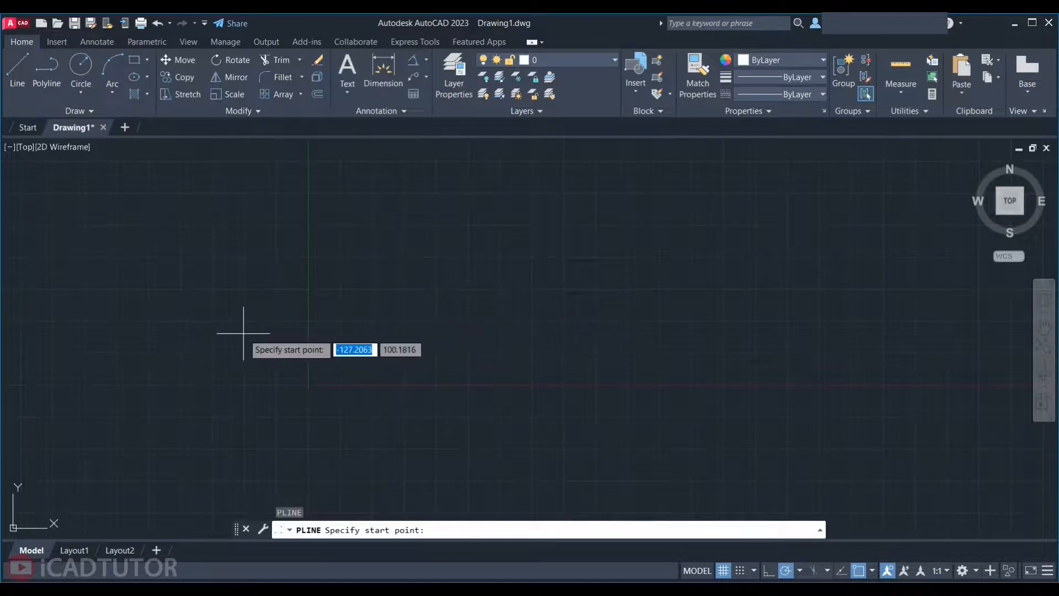
click(245, 305)
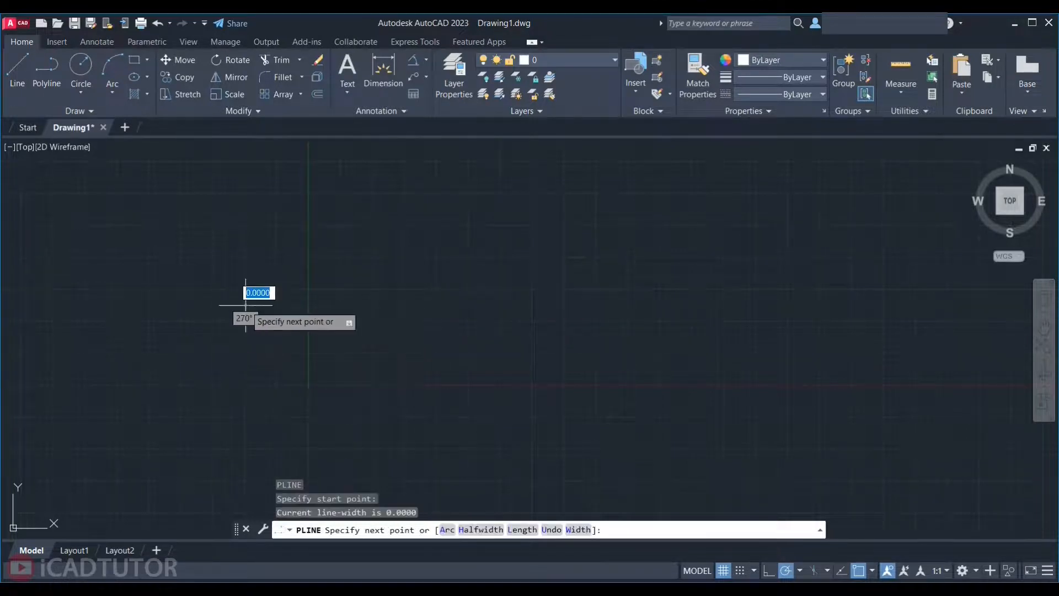
click(411, 197)
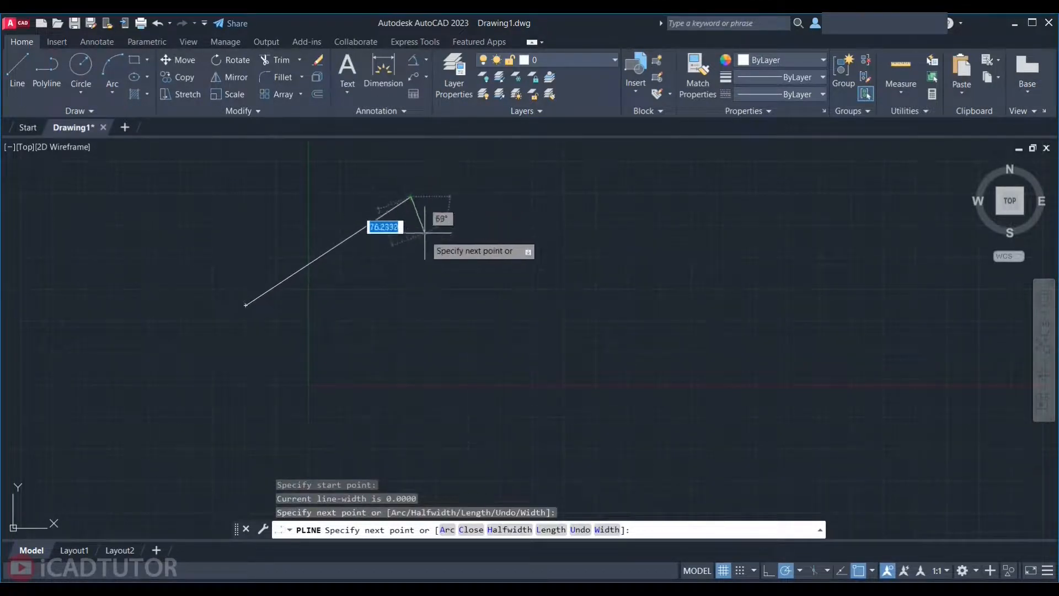
click(425, 253)
click(398, 326)
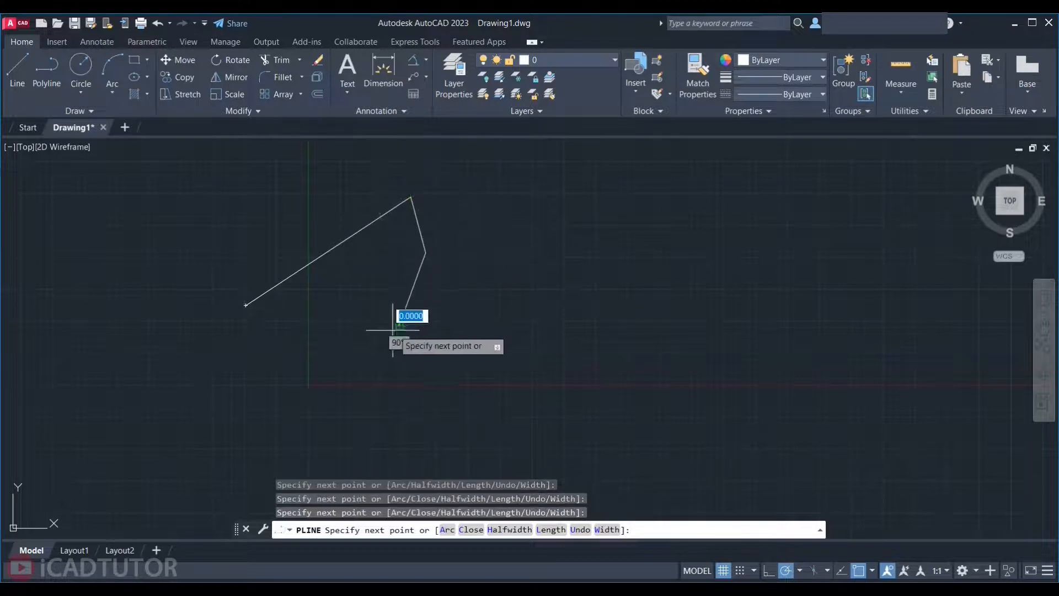
click(333, 348)
click(265, 391)
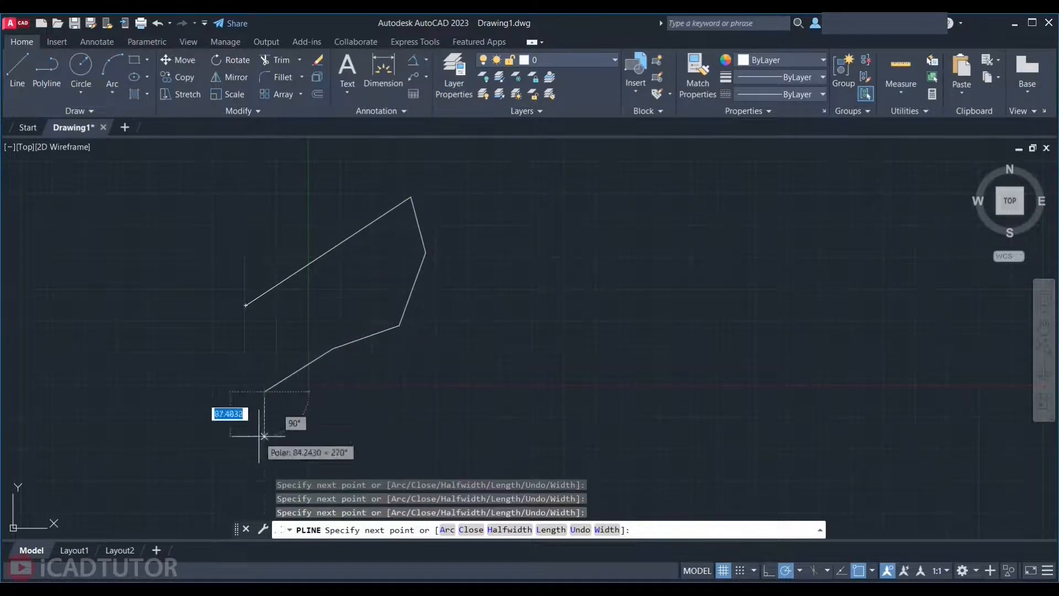
click(264, 459)
click(205, 459)
click(205, 370)
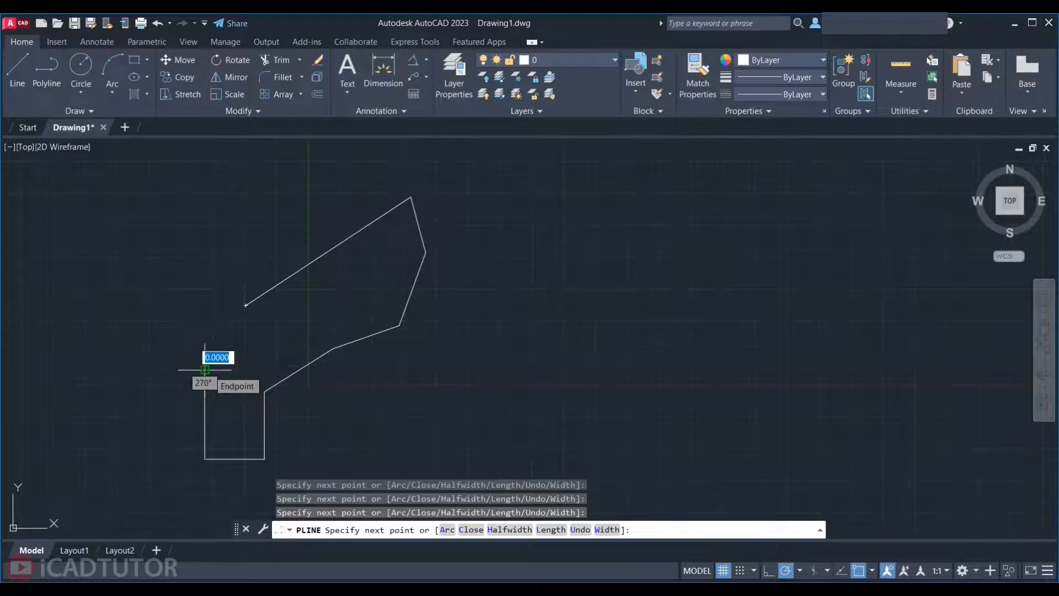
key(Return)
- Draw a similar open eight-segment outline beside the polyline with the Line command, ending in the same narrow U shape
text(L)
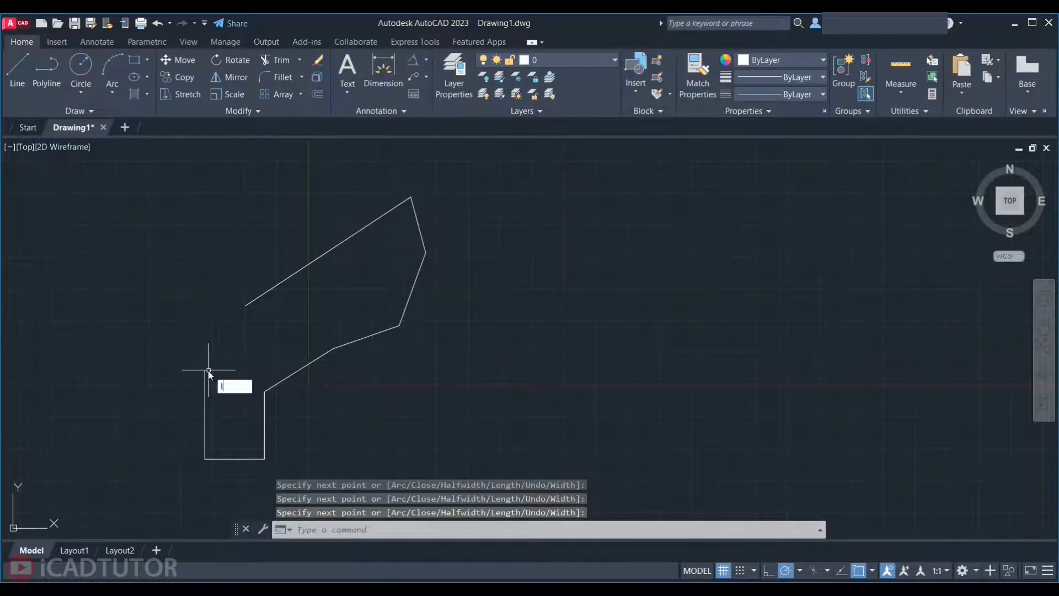
key(Return)
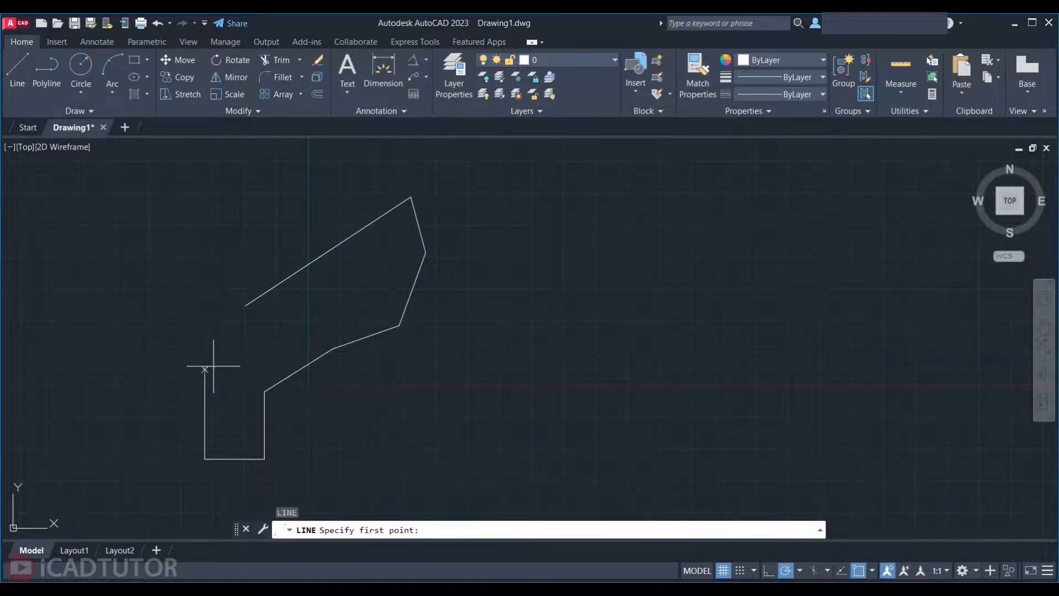
click(547, 304)
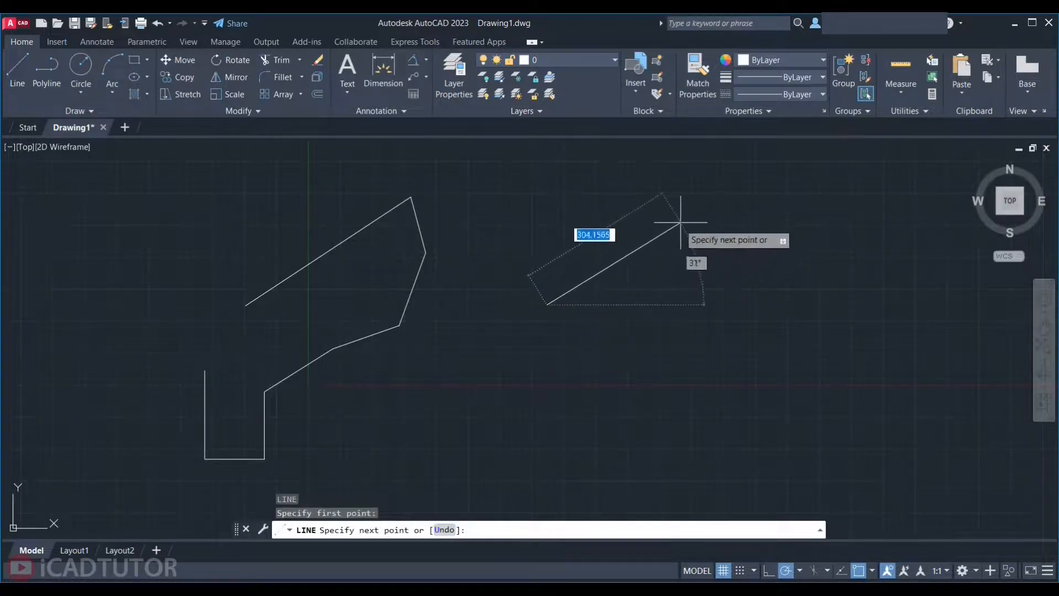
click(733, 255)
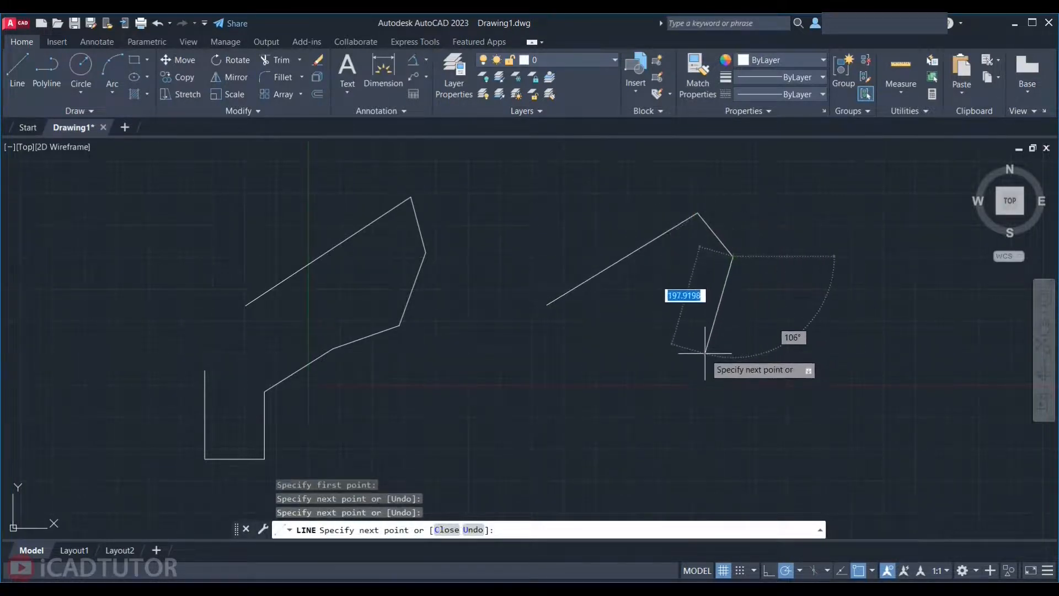
click(716, 316)
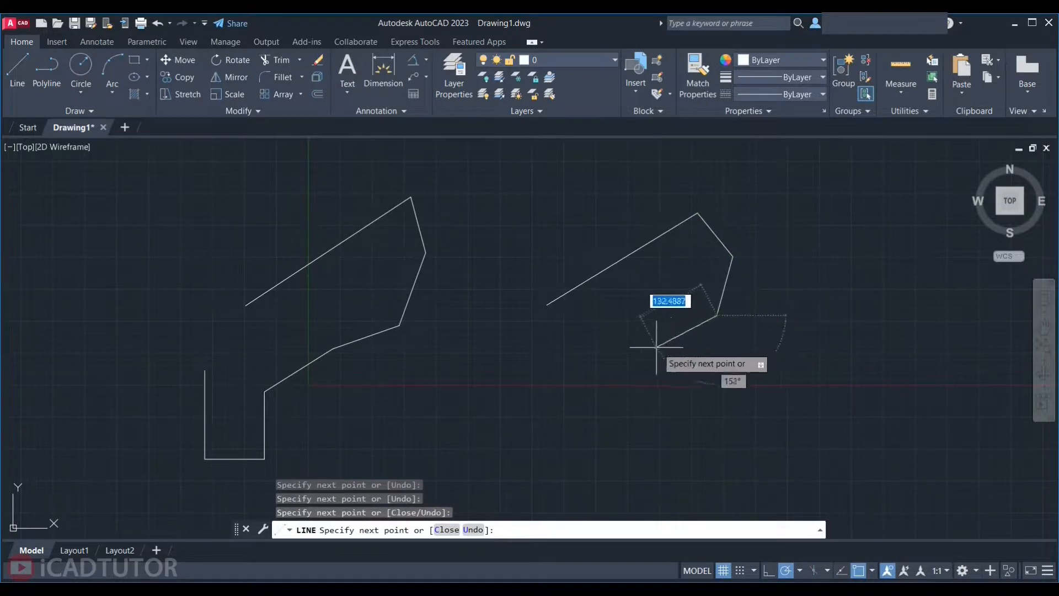
click(645, 349)
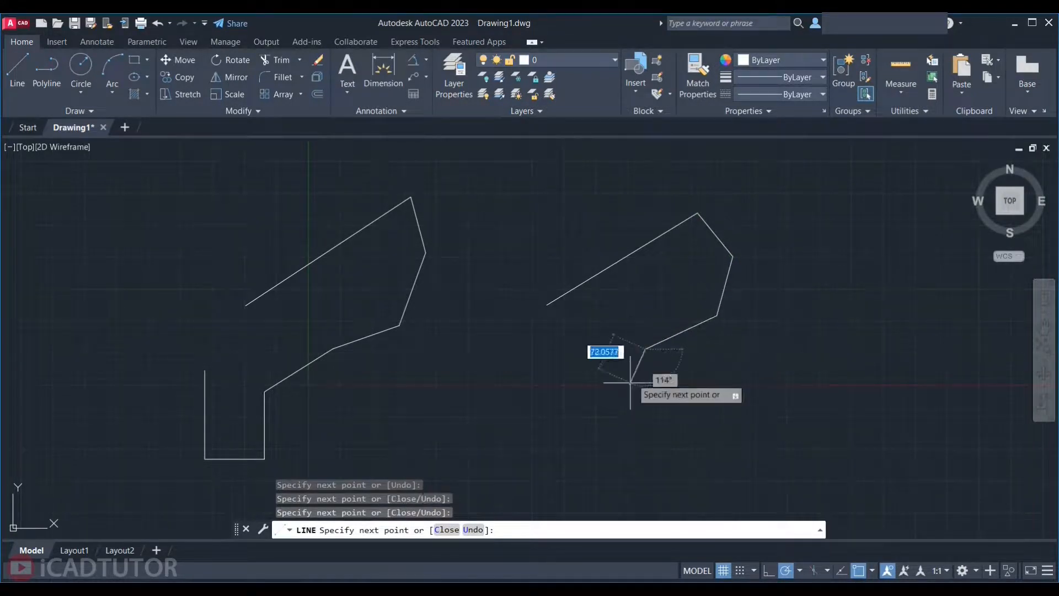
click(579, 405)
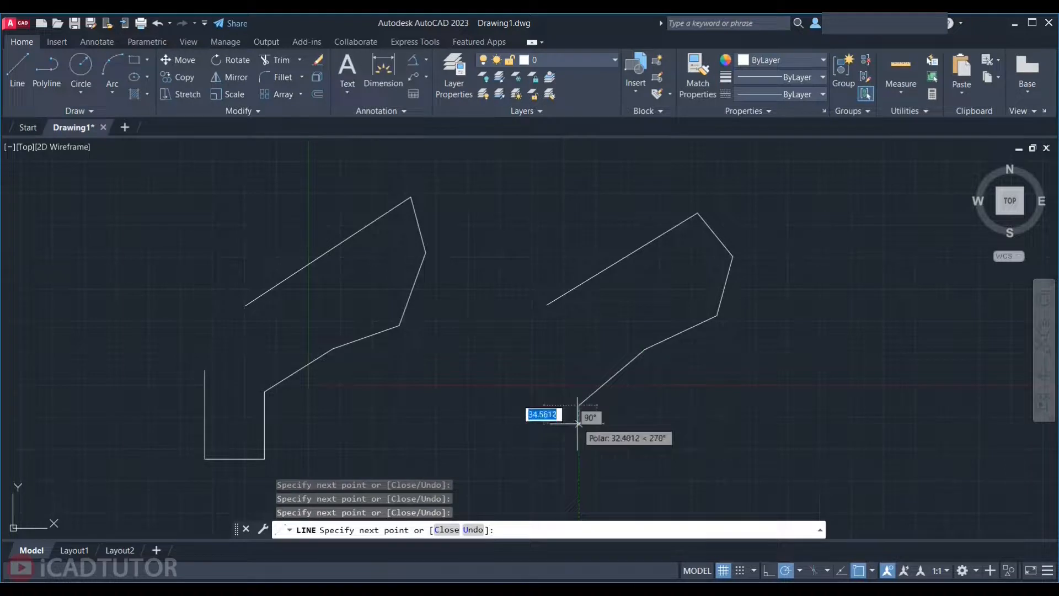
click(578, 462)
click(519, 462)
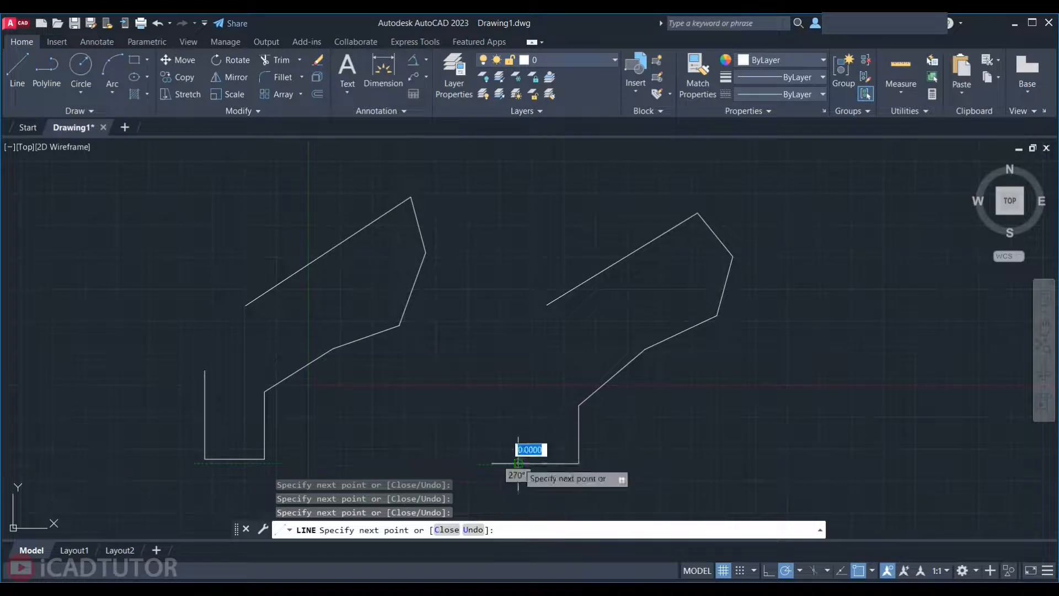
click(519, 373)
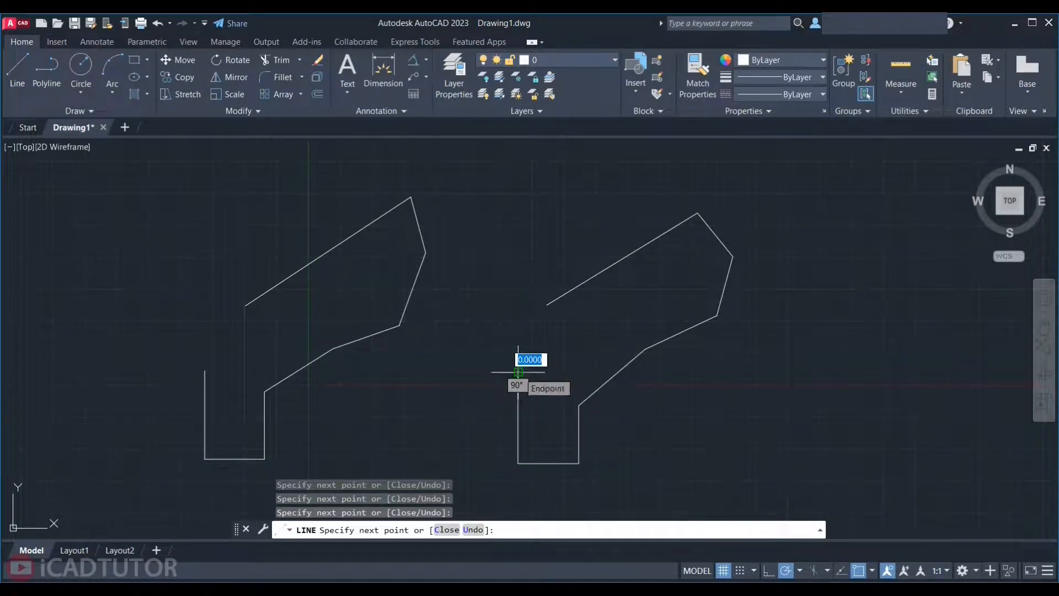
key(Return)
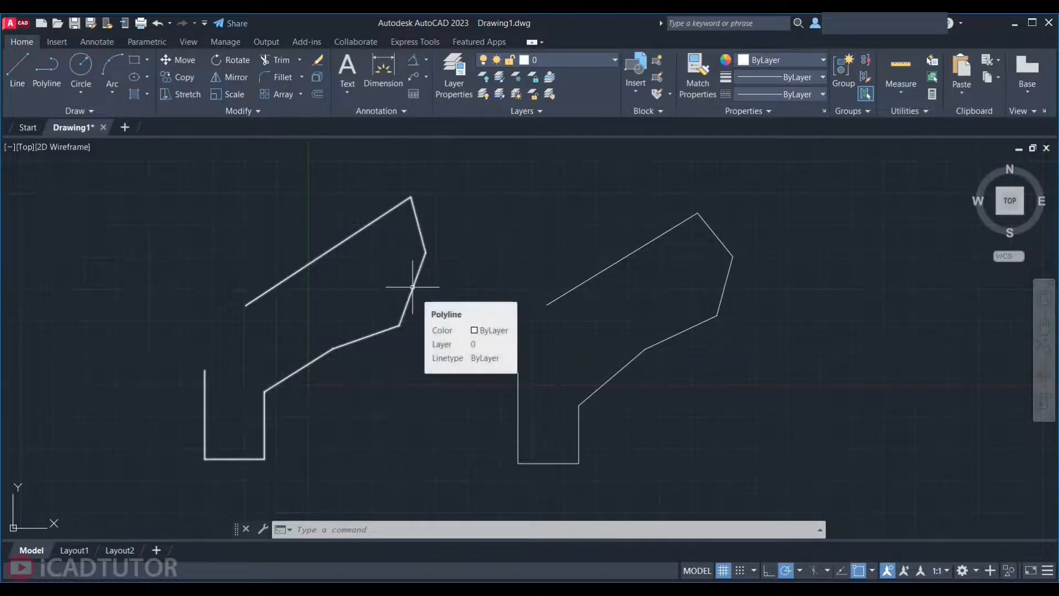
- Select the polyline and individual segments of the Line-drawn outline in turn to compare how each object is selected
click(413, 287)
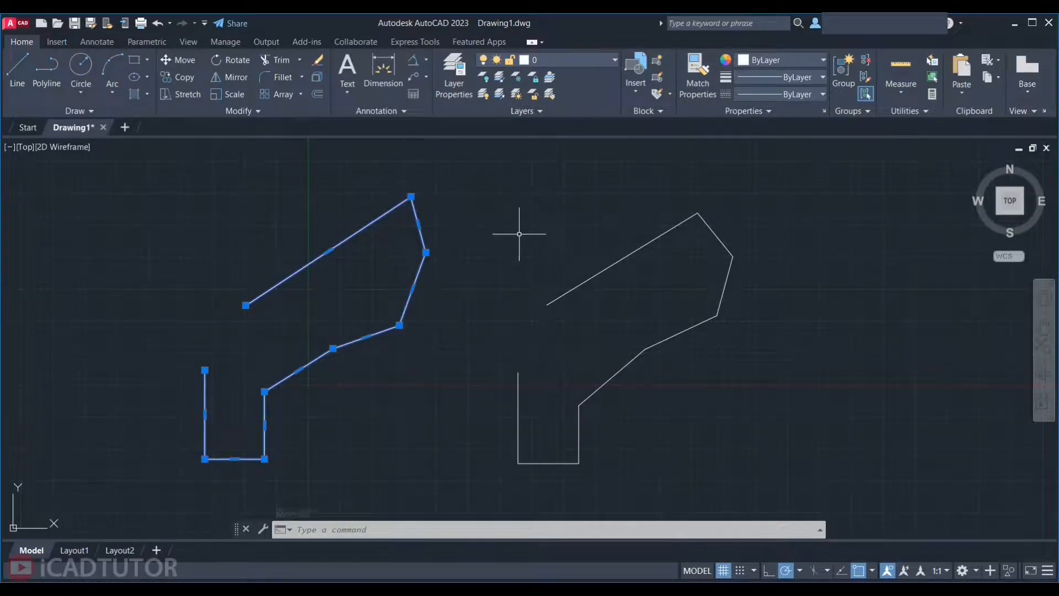
key(Escape)
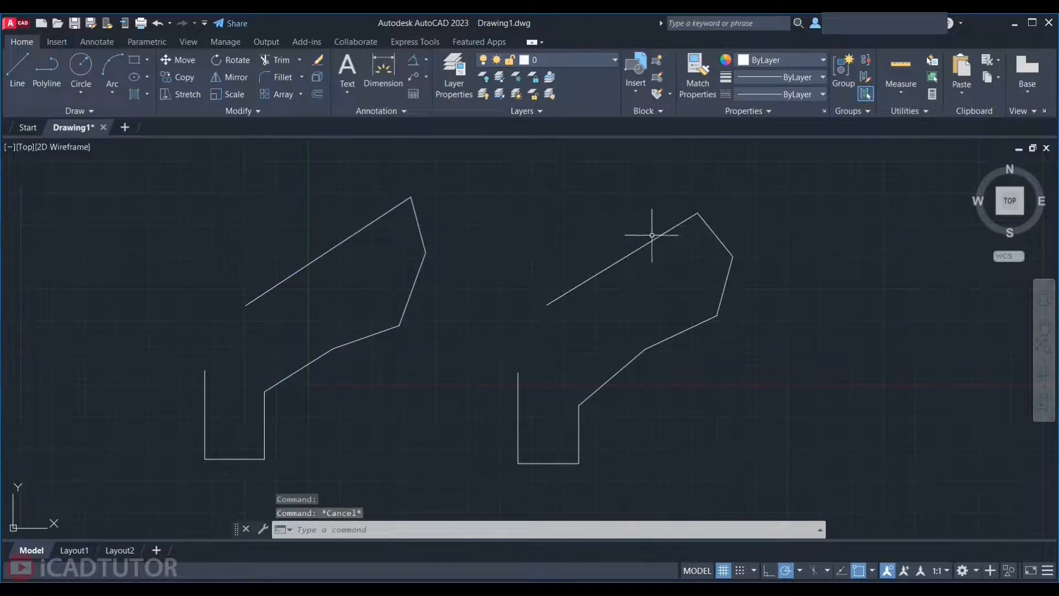
mouse_move(660, 234)
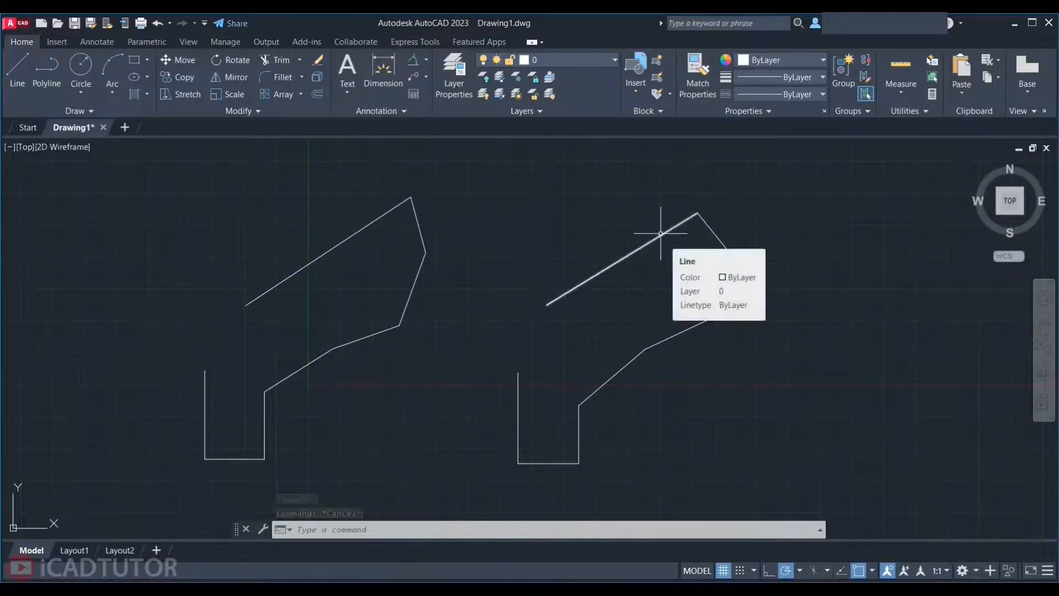
click(723, 243)
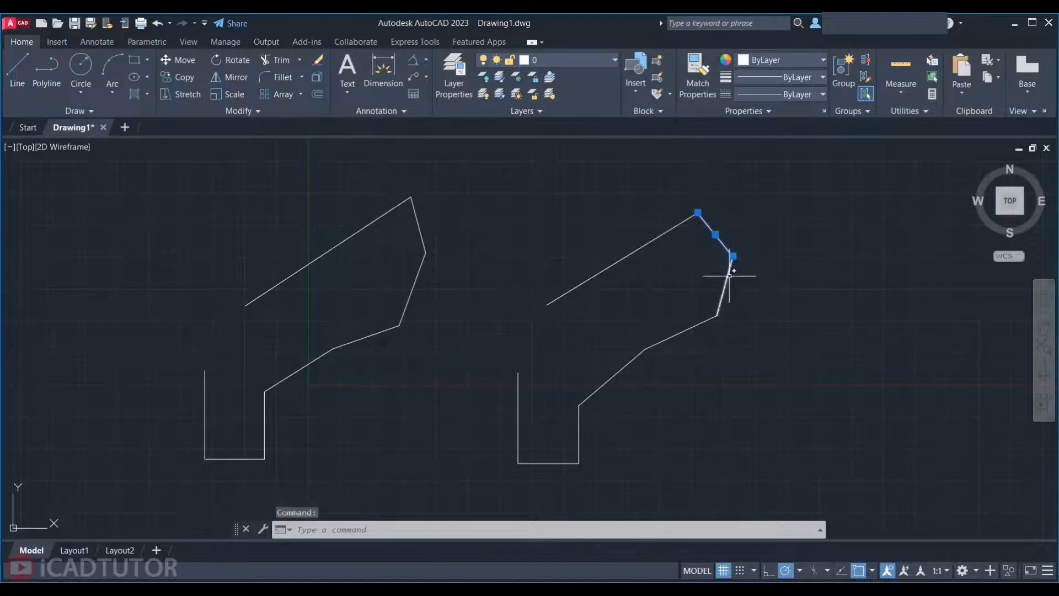
key(Escape)
click(676, 334)
key(Escape)
click(622, 356)
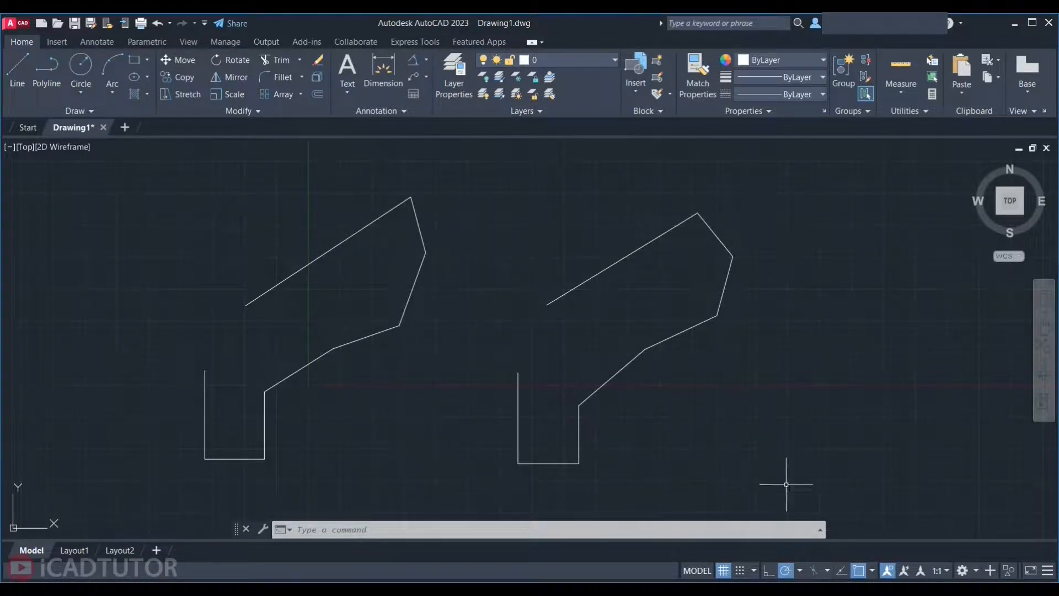
- Start a new polyline below the two outlines with a rising diagonal first segment
middle_drag(567, 410, 596, 276)
scroll(413, 345, down, 2)
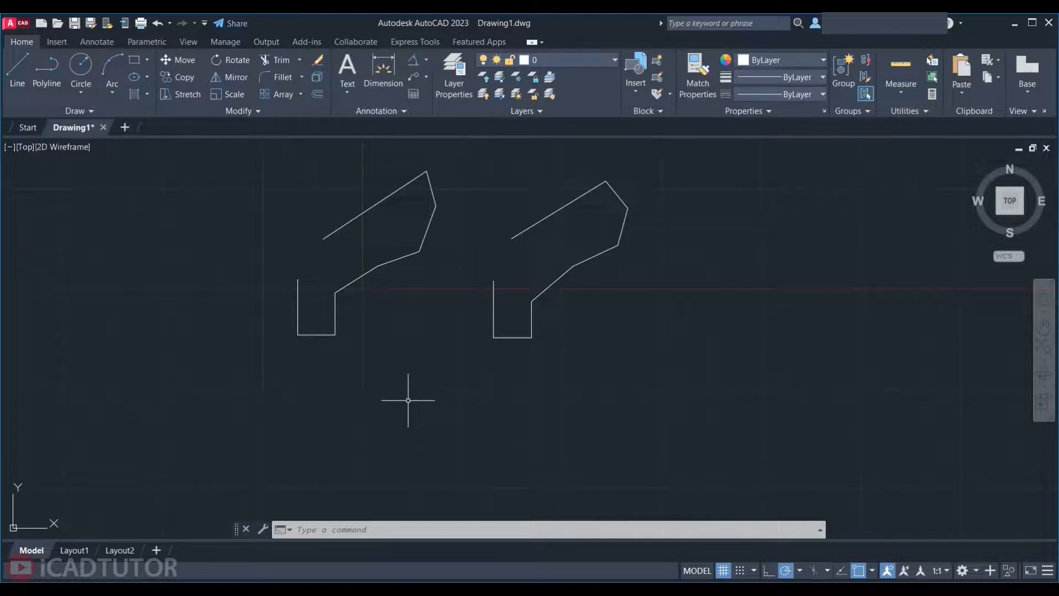
text(pl)
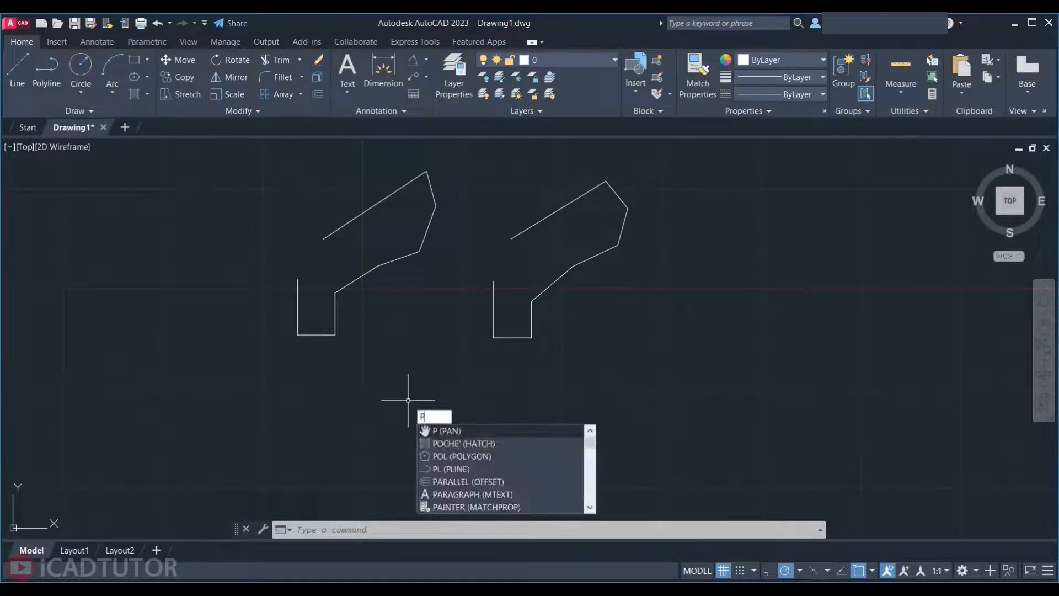
key(Return)
click(317, 480)
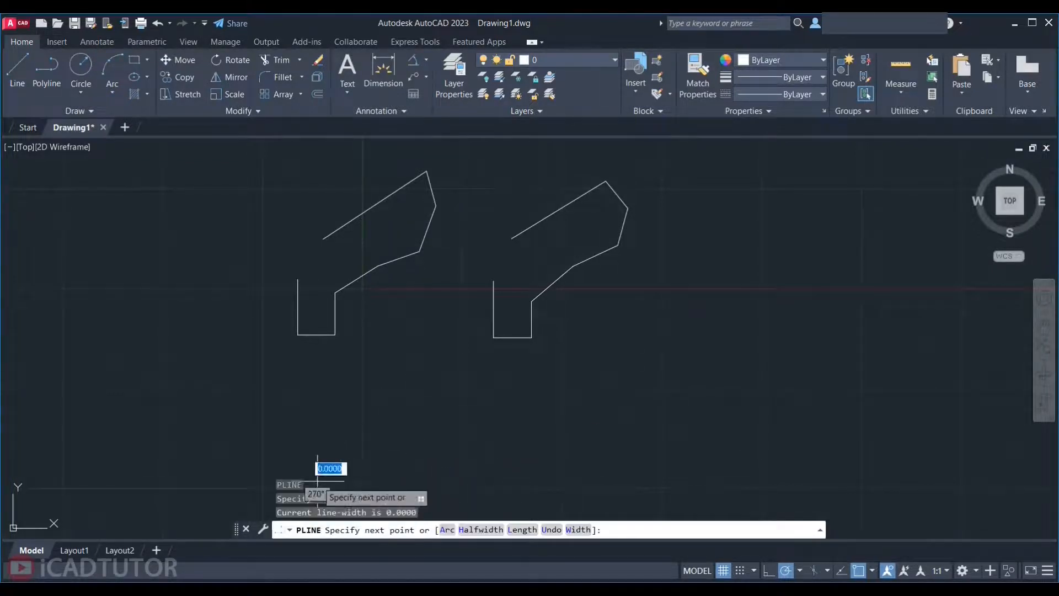
click(461, 382)
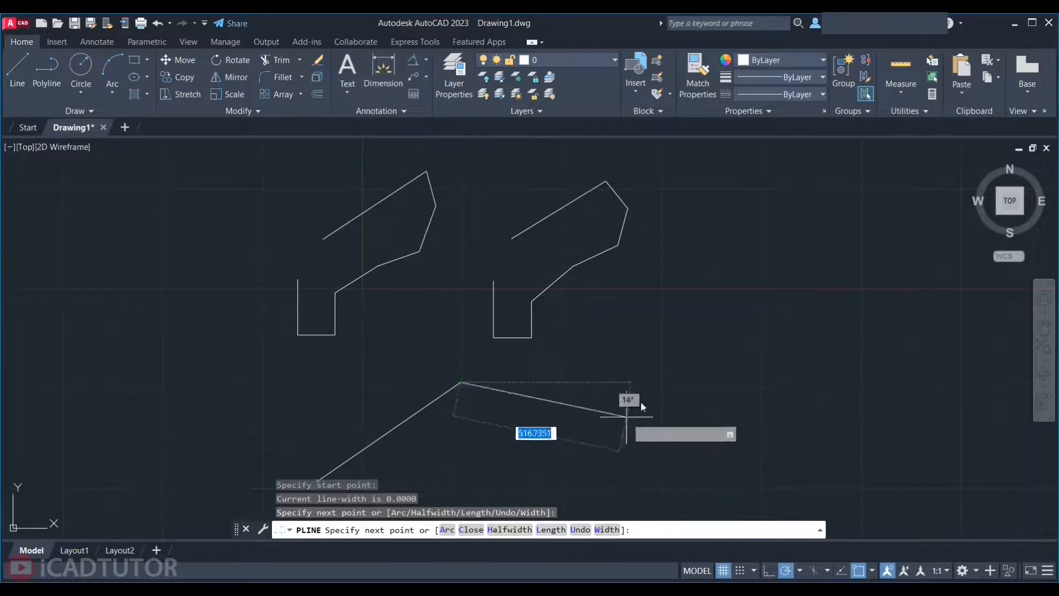
- Extend the polyline with a 300-unit horizontal segment, followed by a 300-unit segment descending at 50 degrees
middle_drag(548, 438, 562, 333)
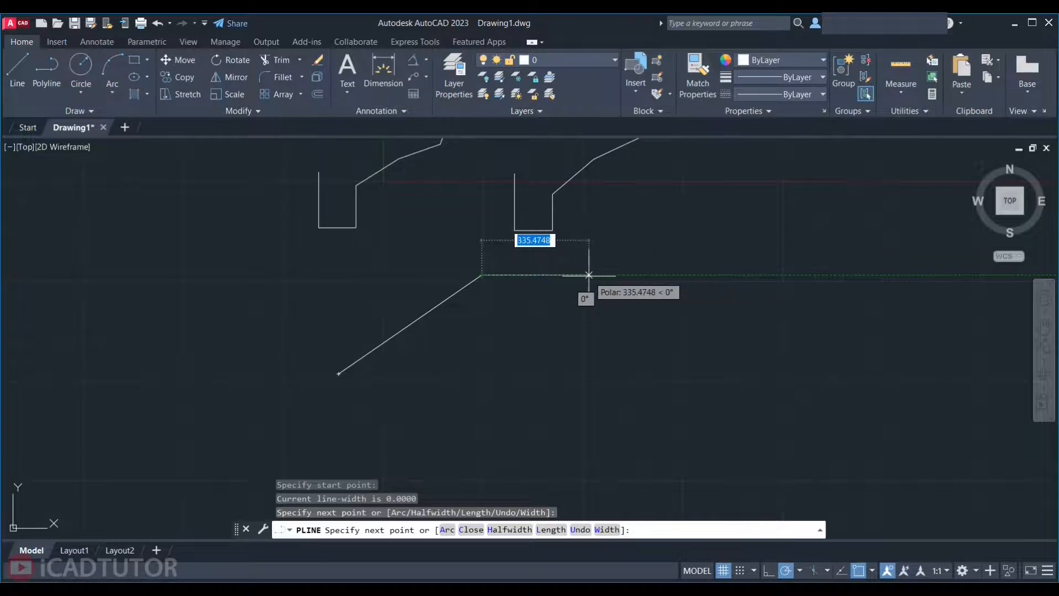
text(300)
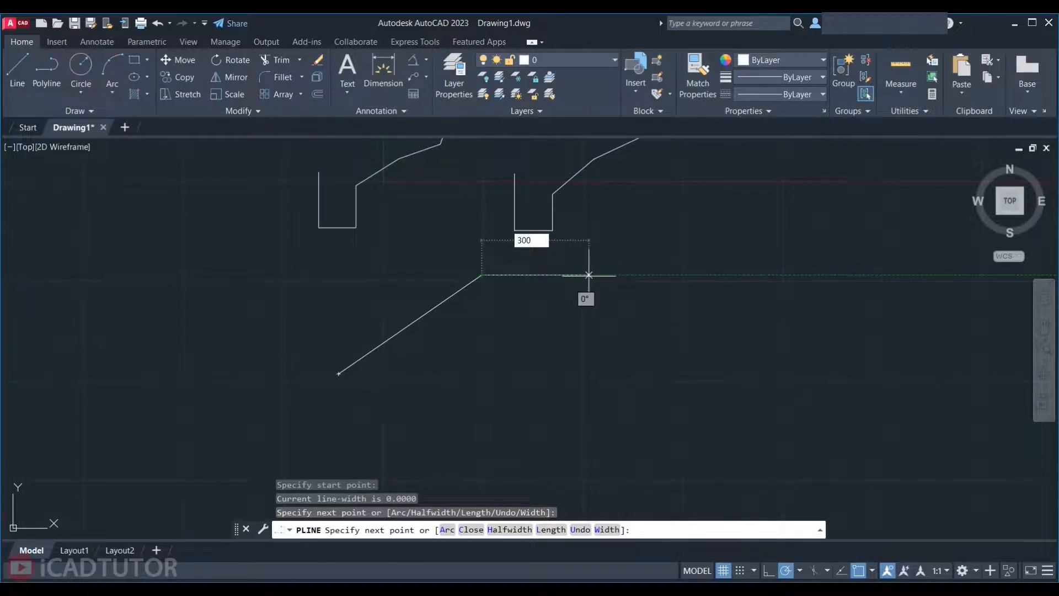
key(Return)
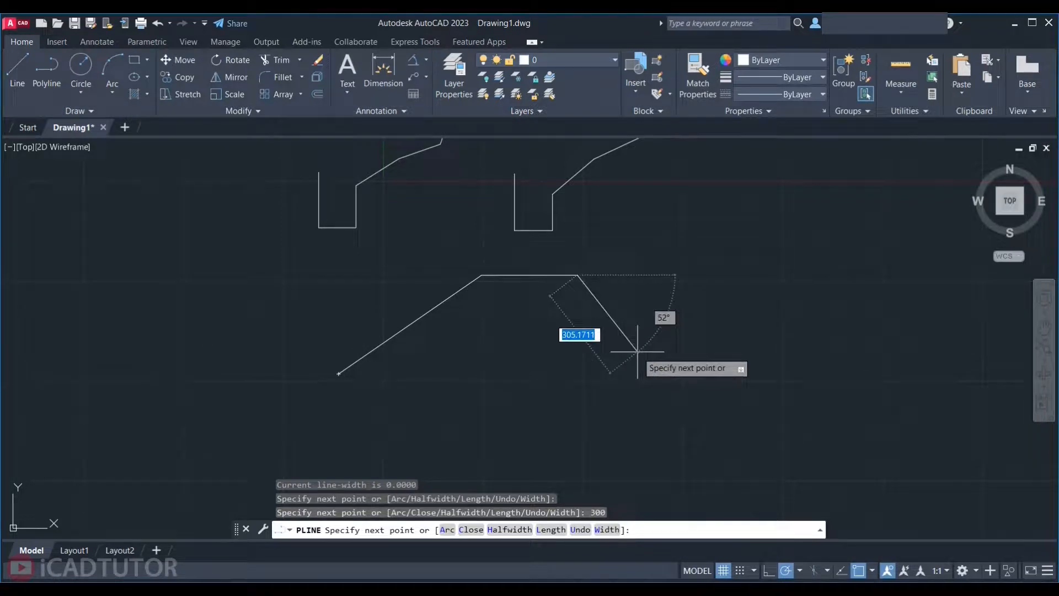
text(300)
key(Tab)
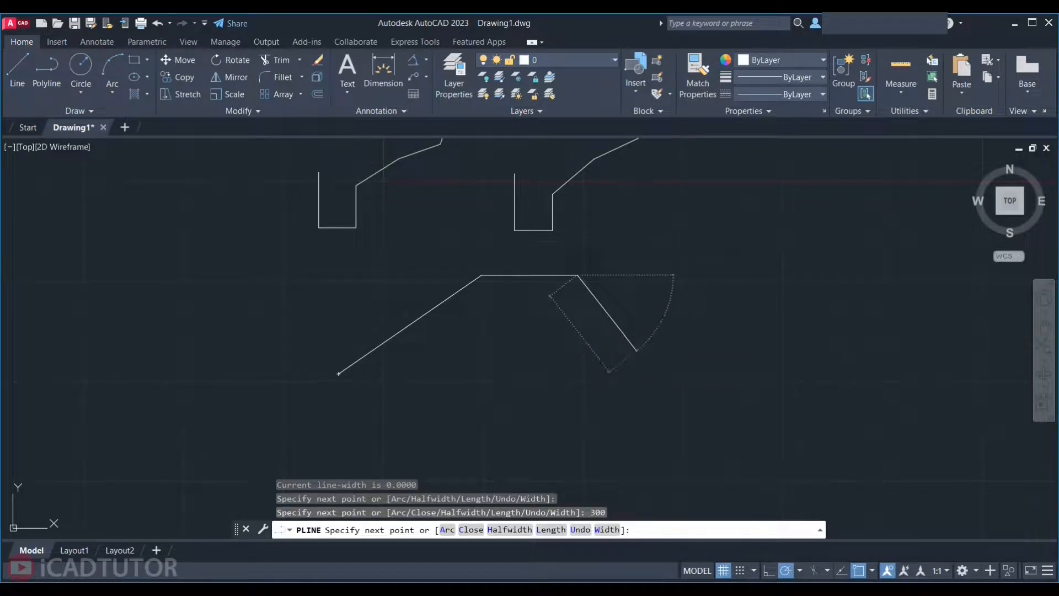
text(50)
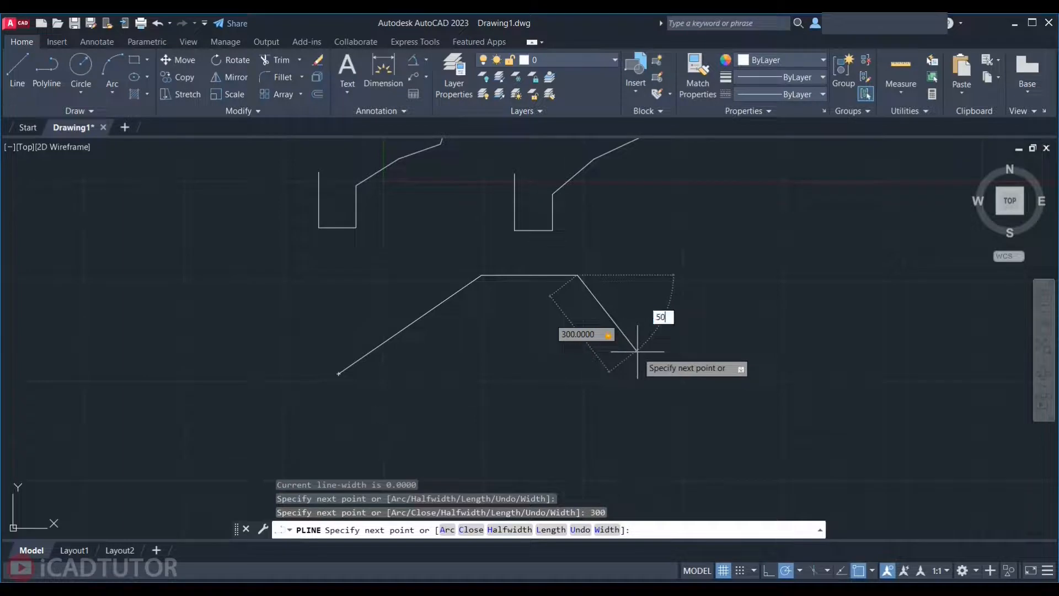
key(Return)
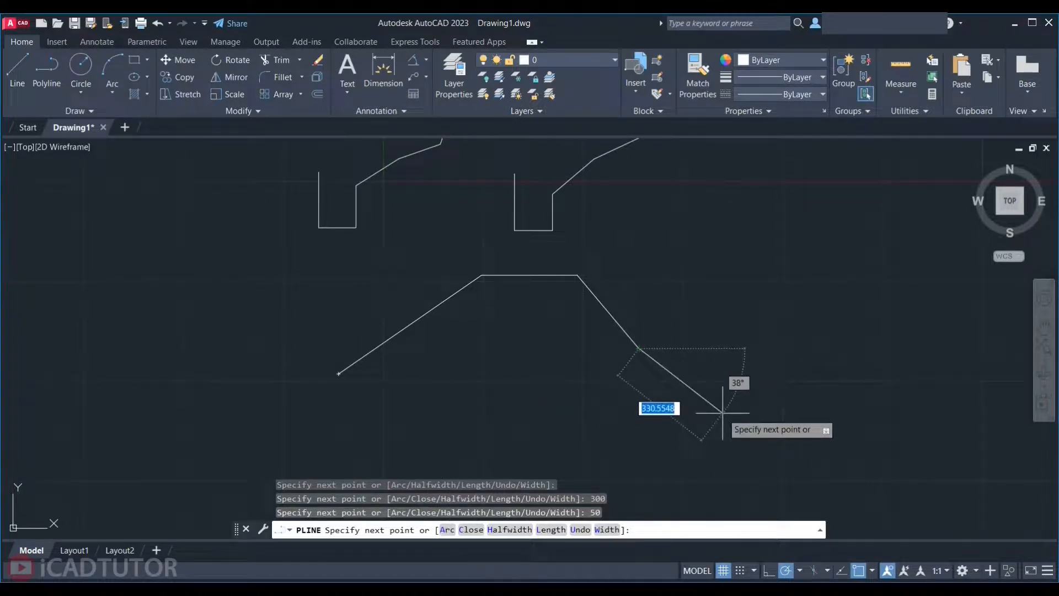
- Continue the polyline with a tangent arc that curves under and back up from the descending segment
text(a)
key(Return)
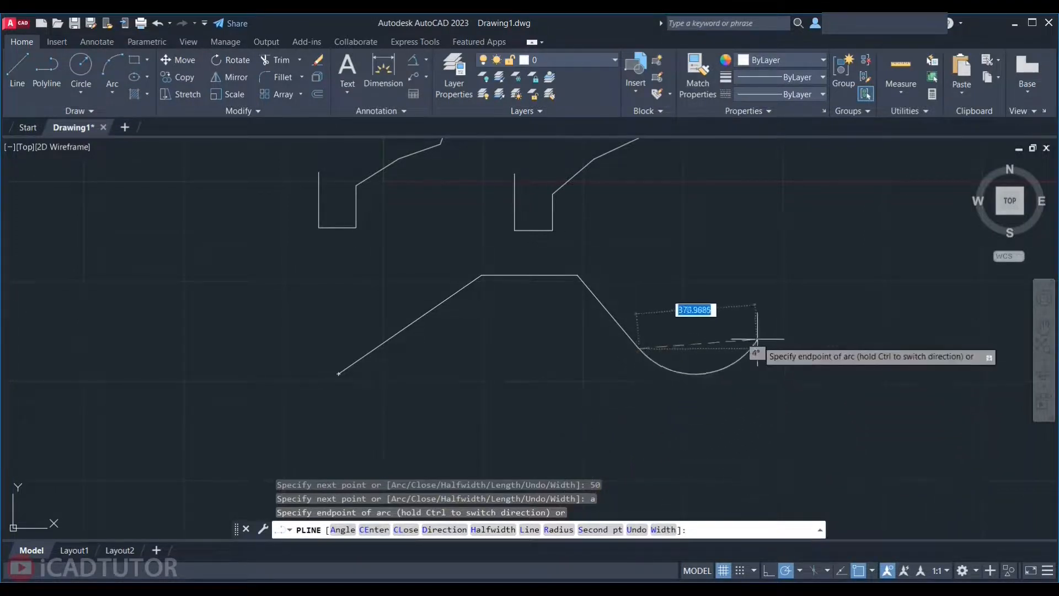
click(740, 306)
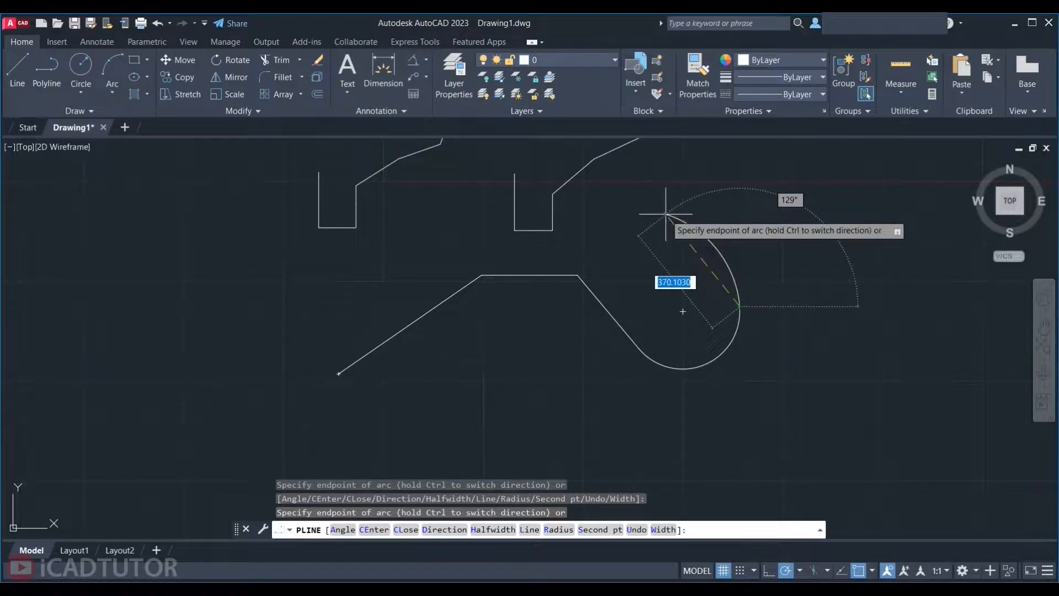
- Enable the Parallel object snap, add a straight polyline segment about 309 units long parallel to the 50-degree segment, and end the polyline
text(l)
key(Return)
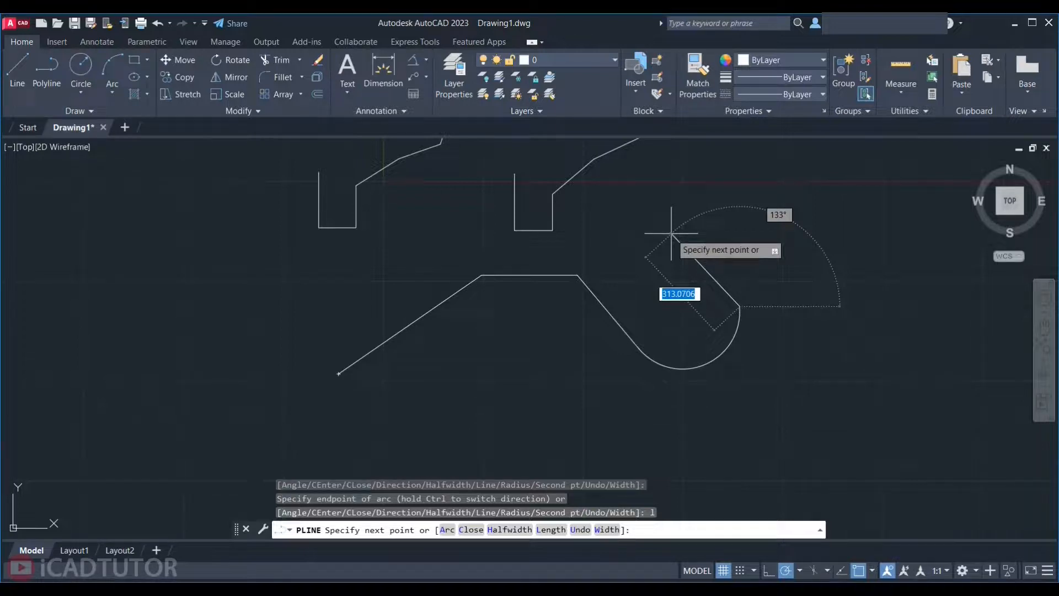
click(872, 572)
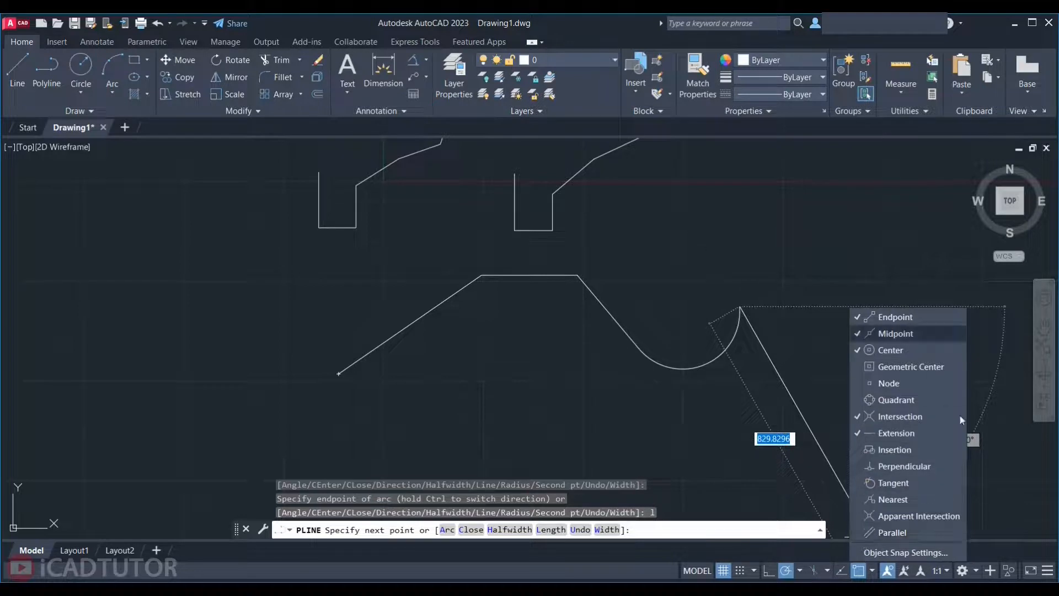
click(898, 533)
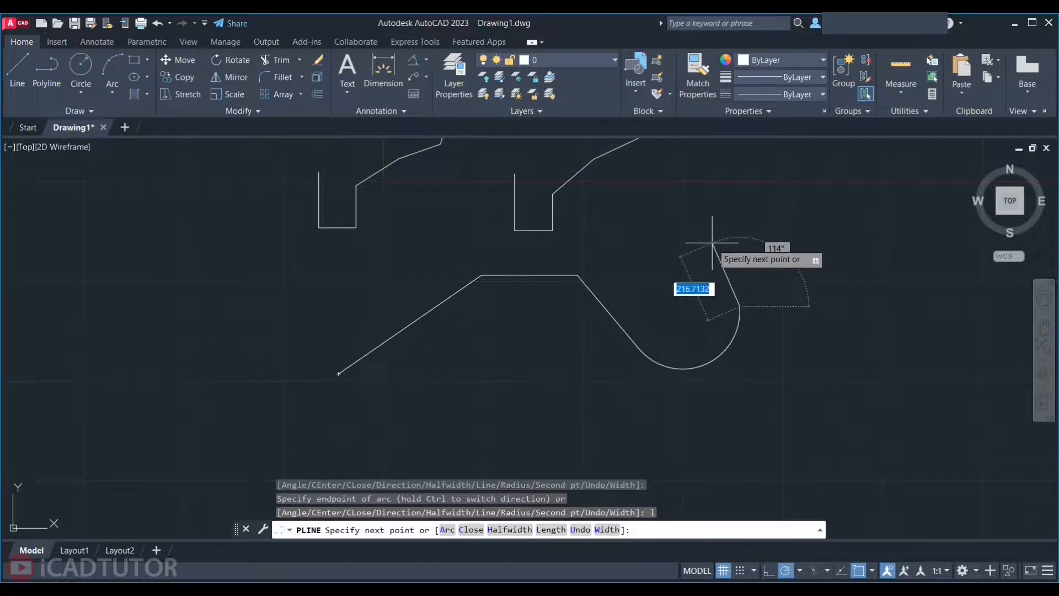
shift+right_click(712, 242)
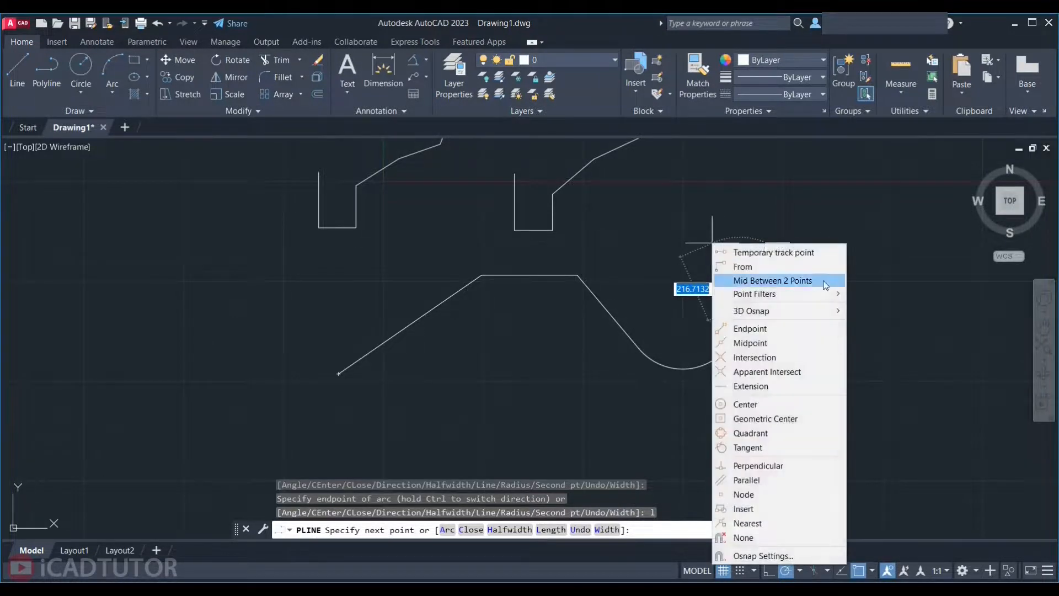
click(759, 481)
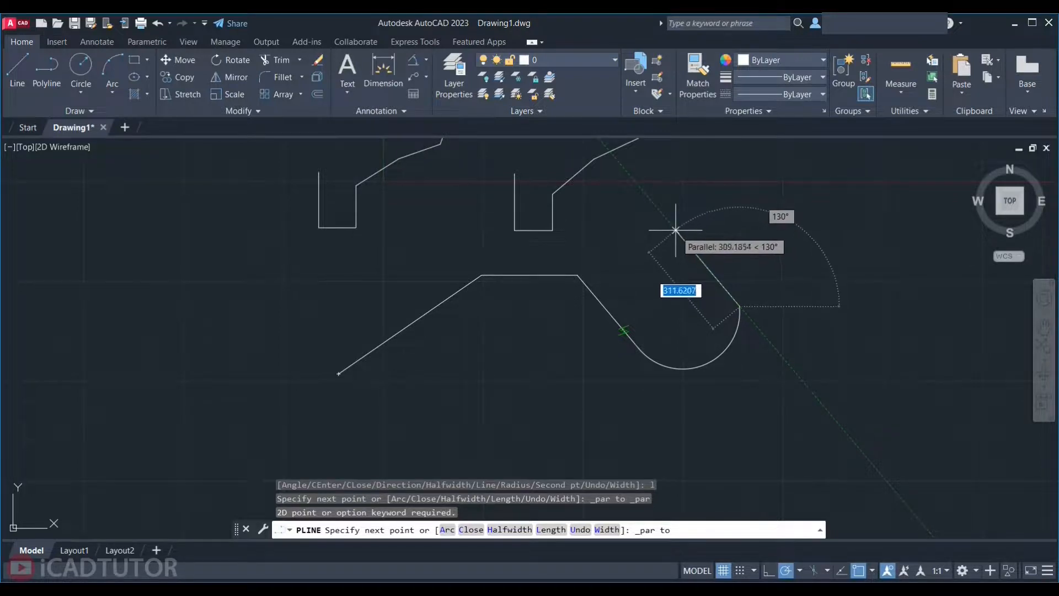
click(675, 228)
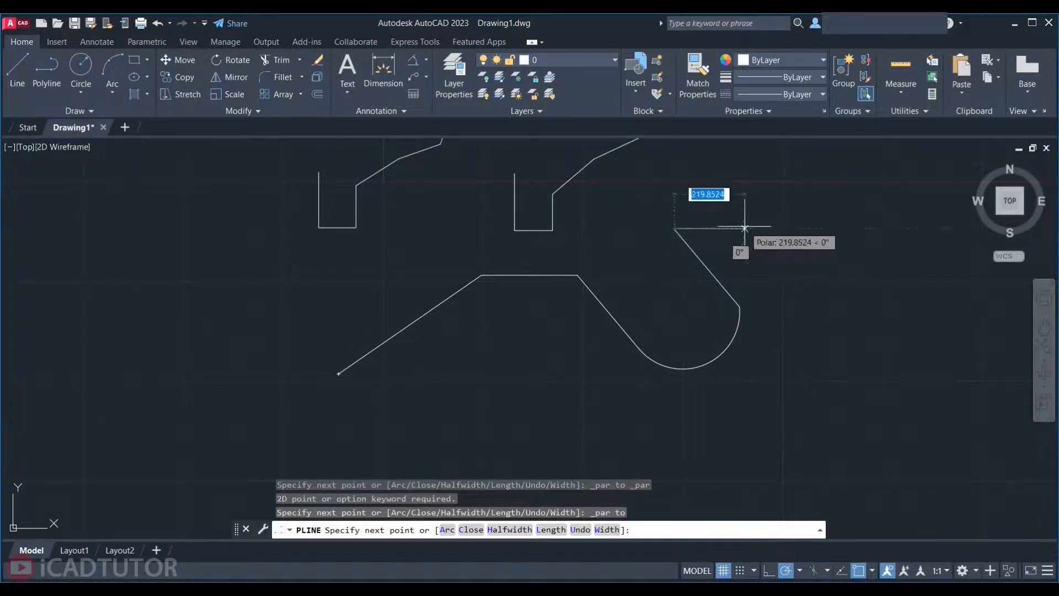
key(Escape)
click(704, 265)
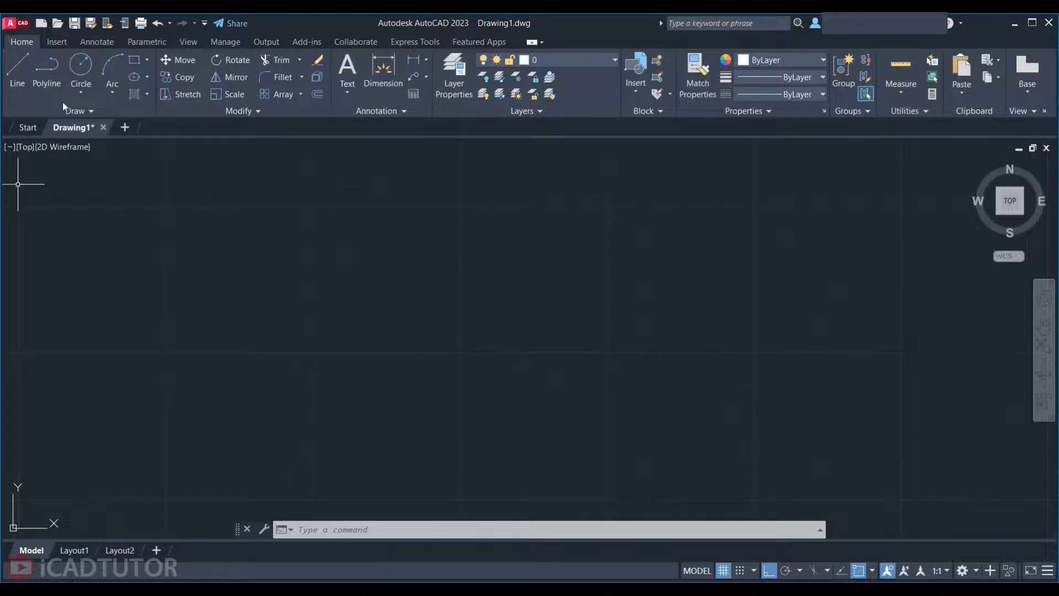
- Draw a horizontal construction line across the empty drawing area with Ortho mode turned off
click(91, 110)
text(X)
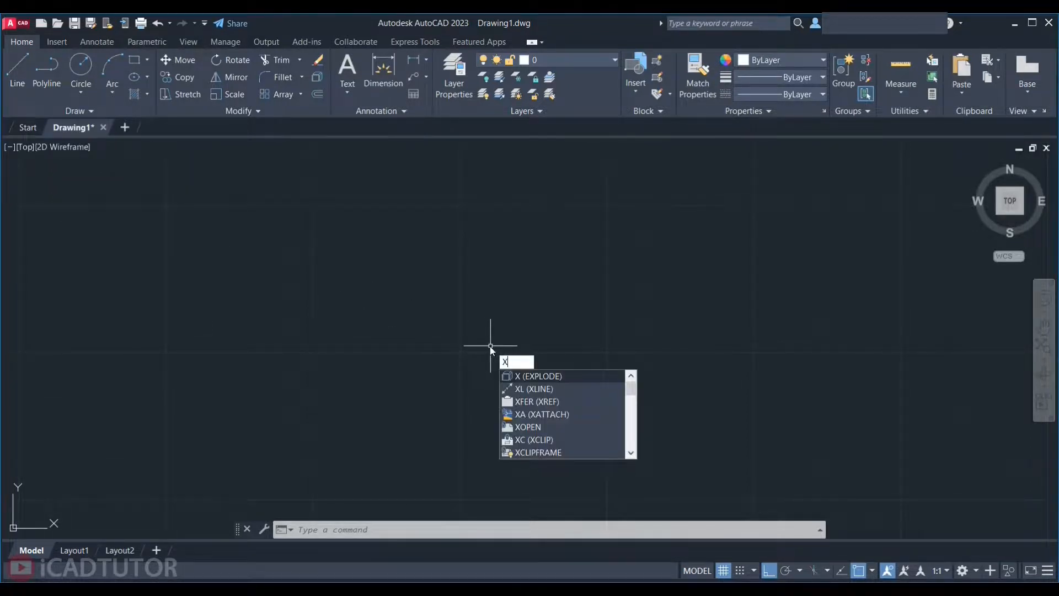
text(L)
key(Return)
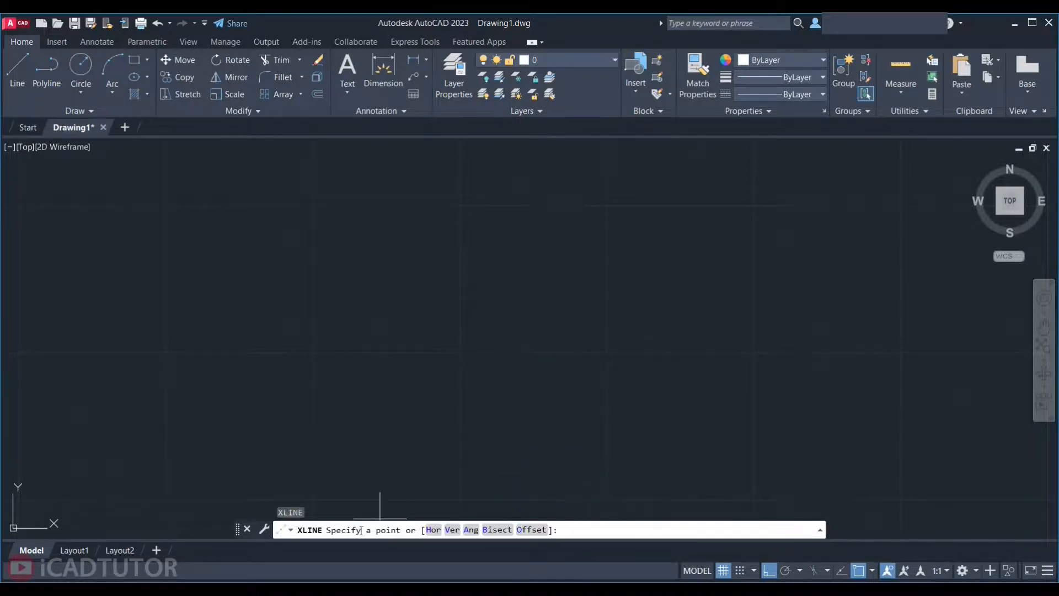
click(505, 285)
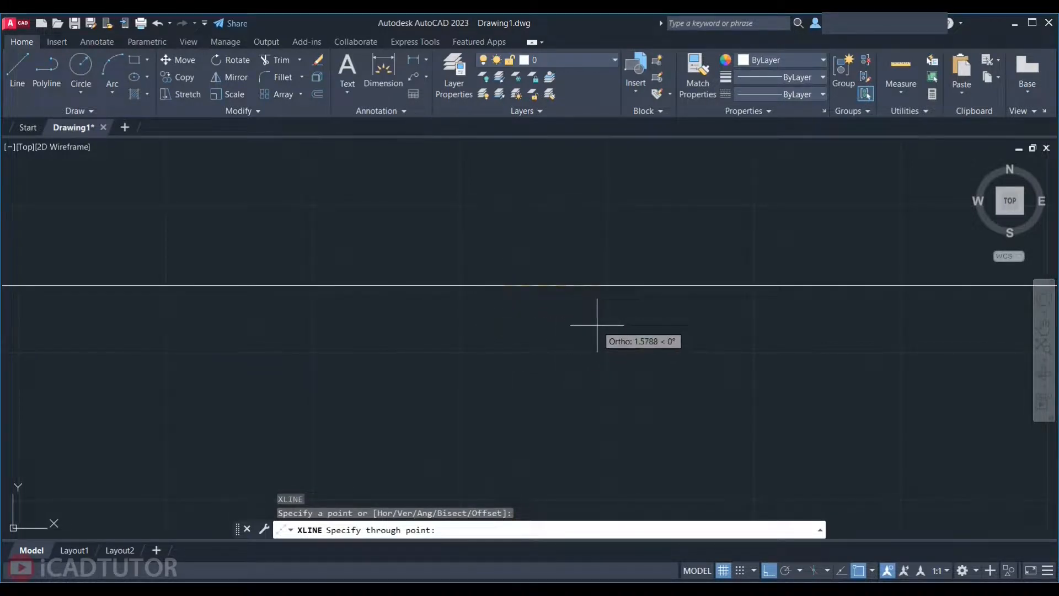
key(F8)
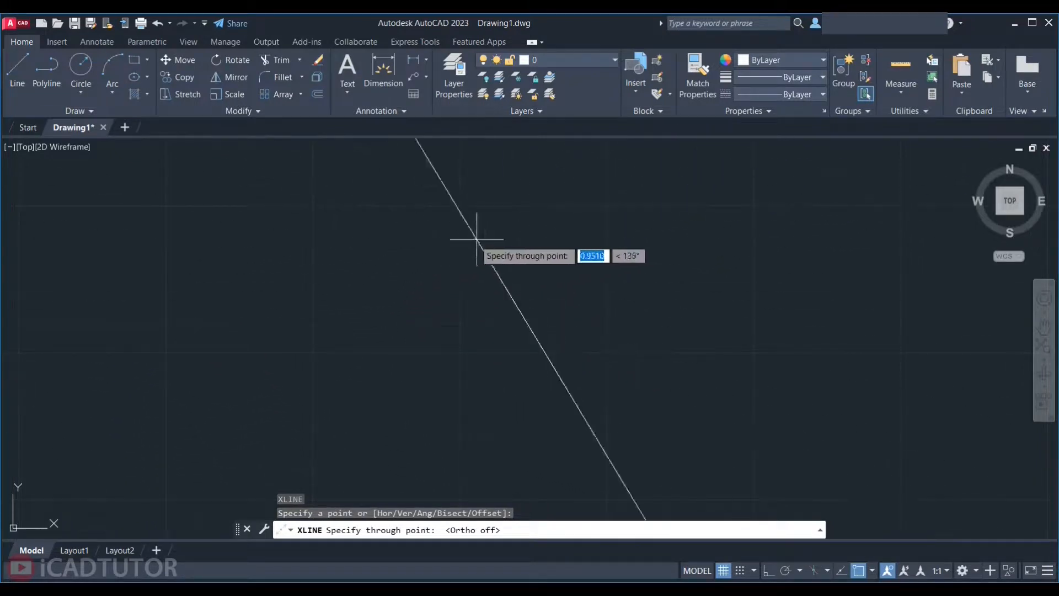
click(609, 285)
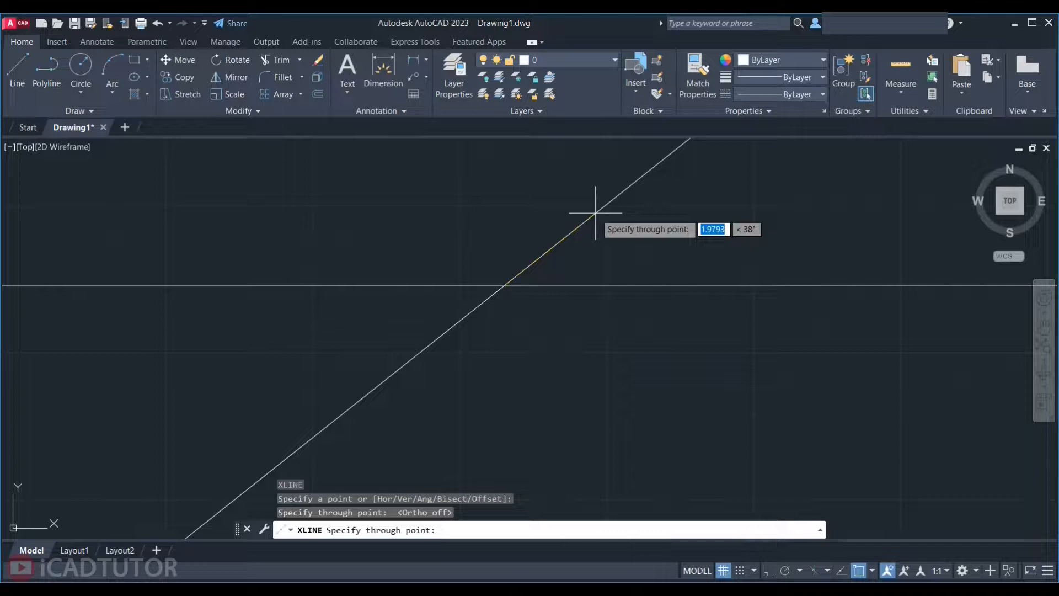
- Add construction lines at 45 and 90 degrees plus one falling diagonal through the same base point
key(Tab)
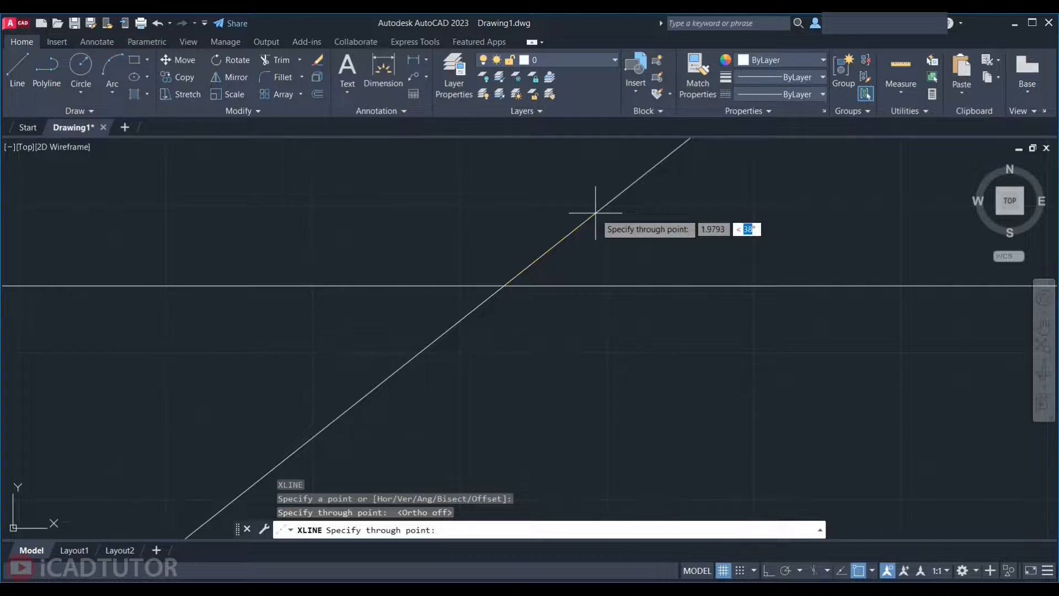
text(45)
key(Return)
key(Tab)
text(90)
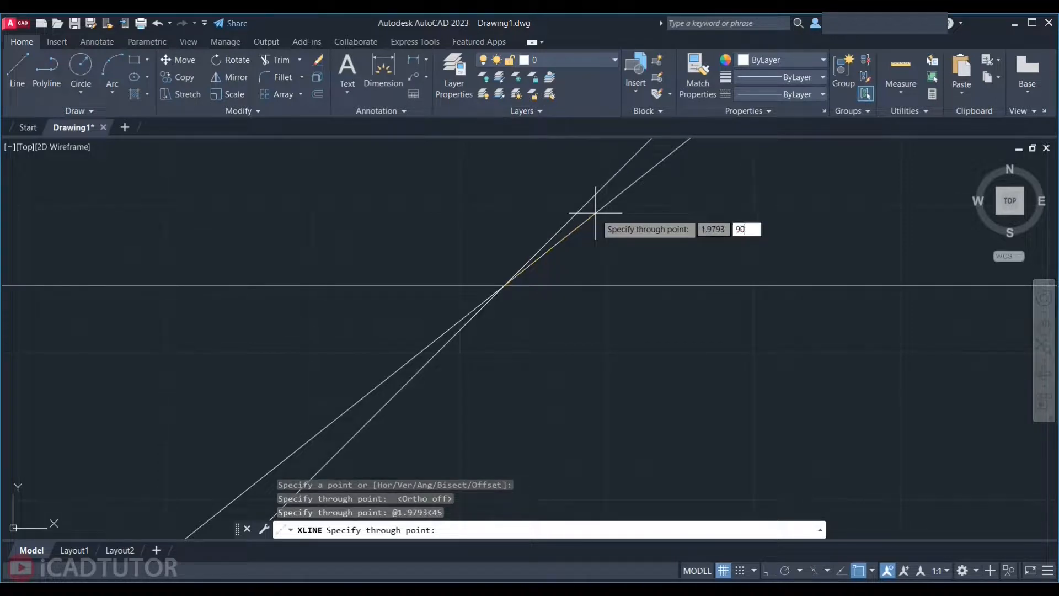
key(Return)
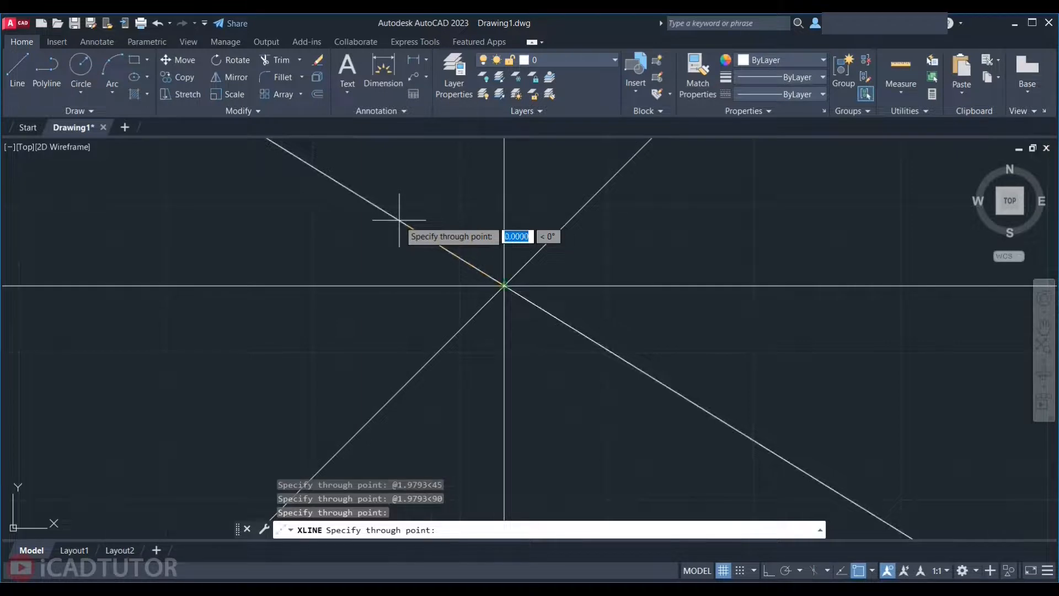
key(Escape)
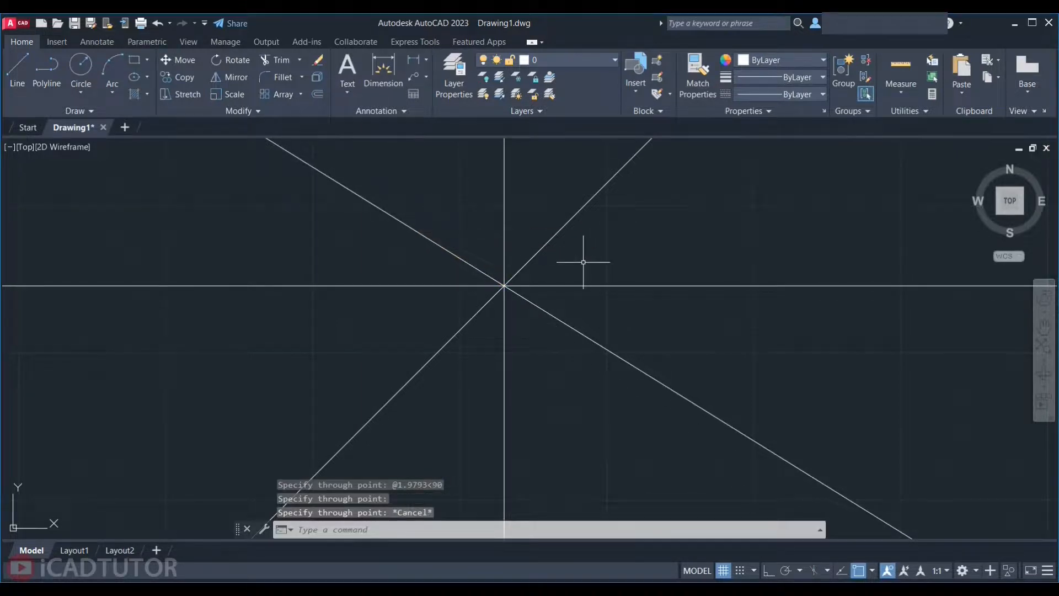
- Delete all four construction lines
click(661, 201)
click(361, 353)
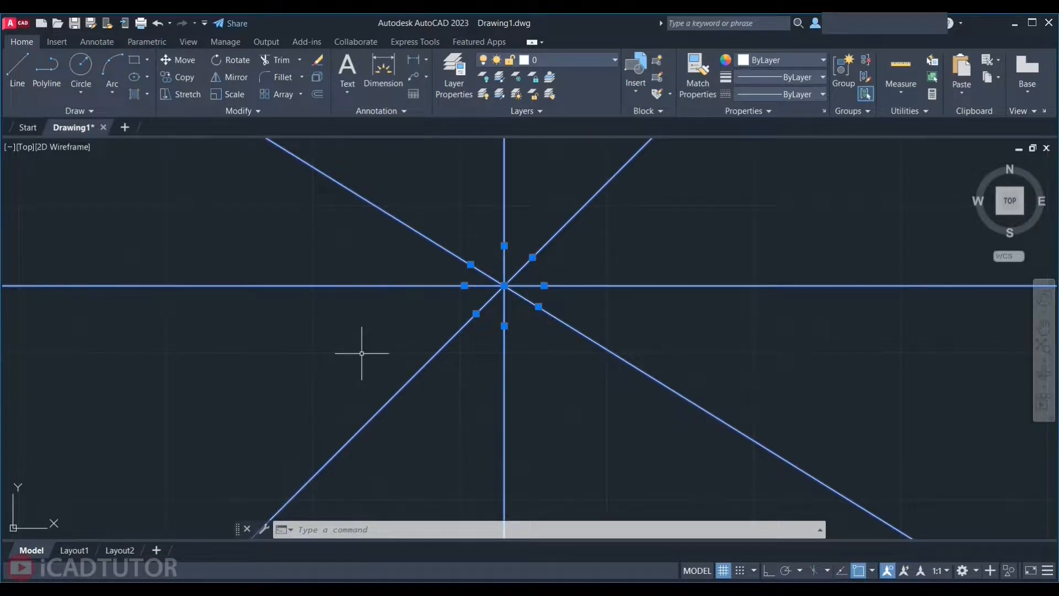
key(Delete)
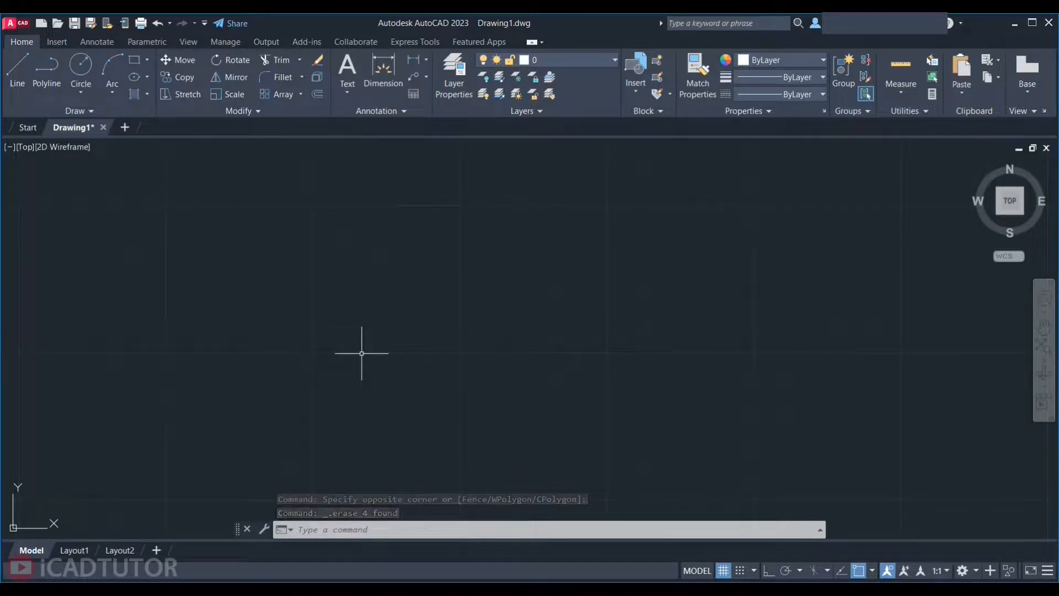
- Draw twelve horizontal construction lines stacked at uneven spacing down the drawing area with the XLINE Hor option
text(XL)
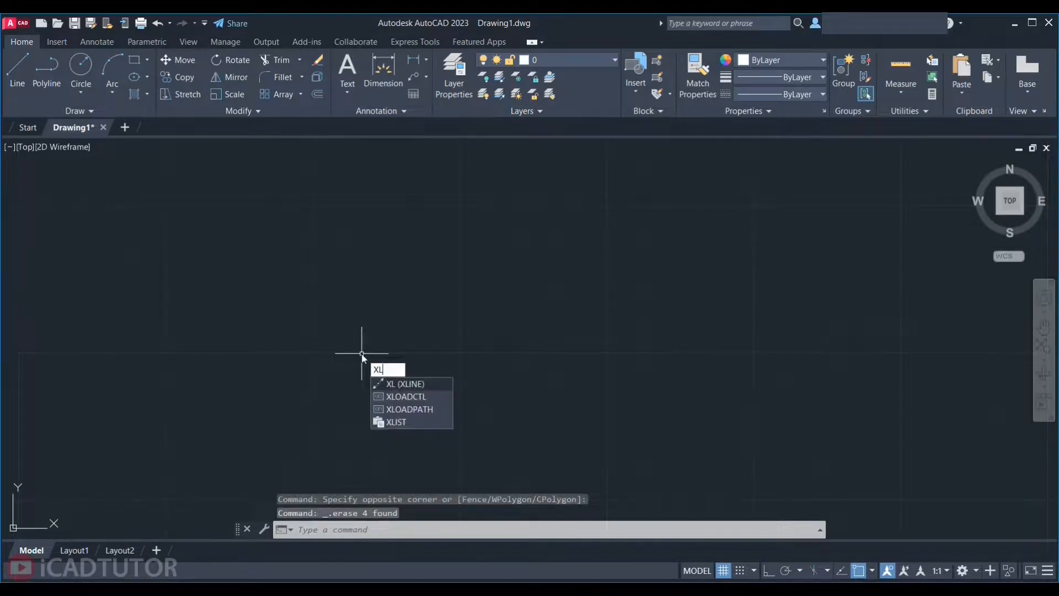
key(Return)
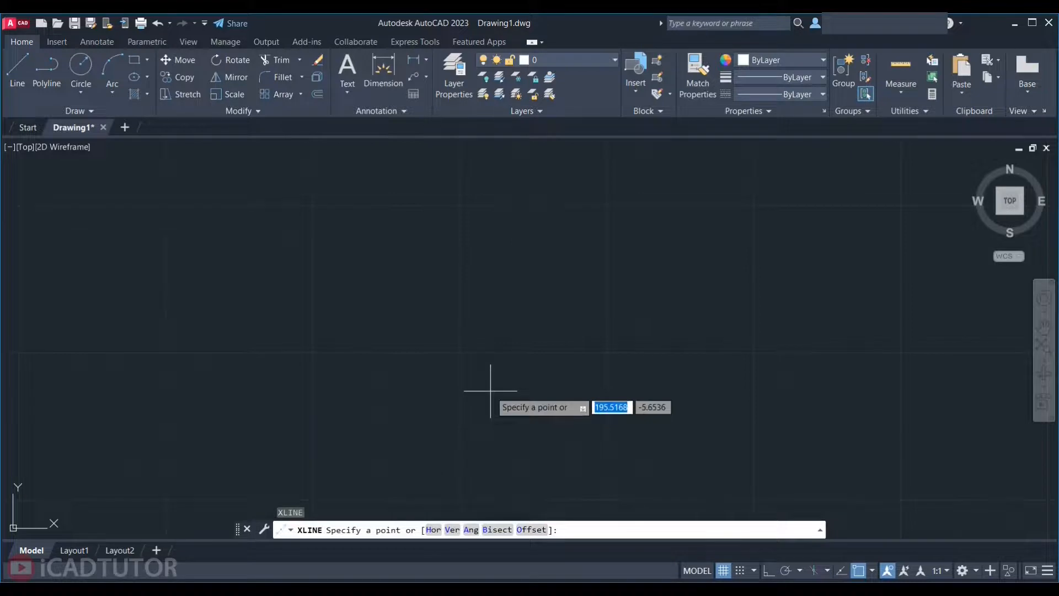
text(h)
key(Return)
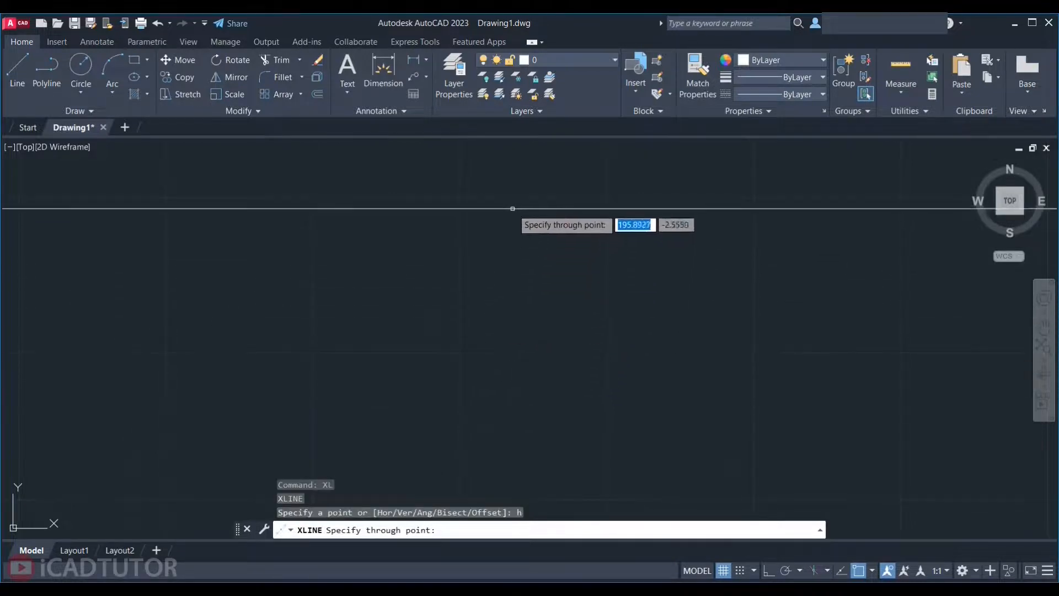
click(517, 196)
click(517, 220)
click(518, 251)
click(521, 282)
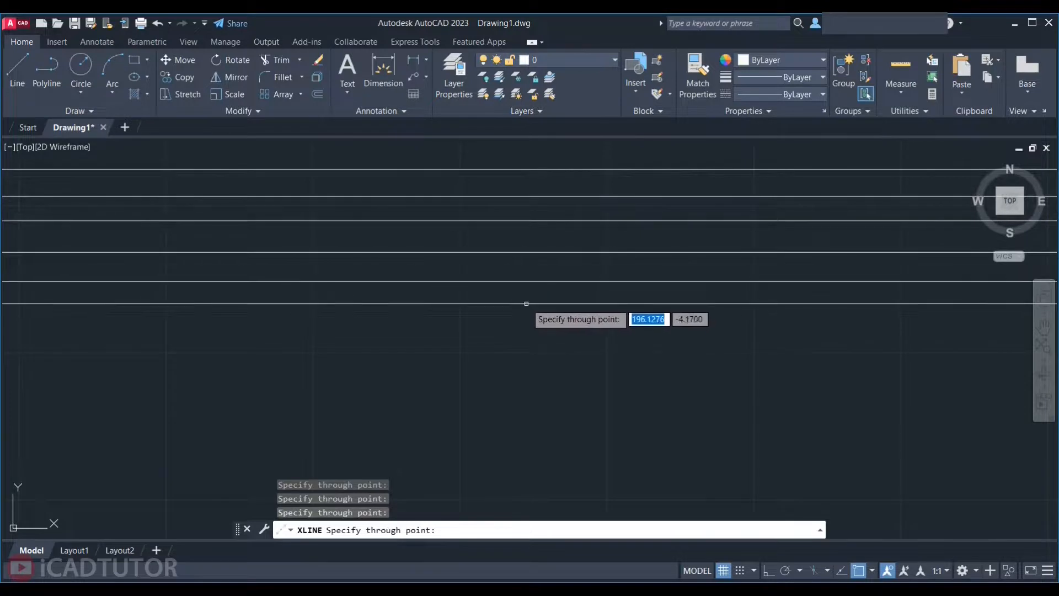
click(524, 306)
click(528, 326)
click(532, 350)
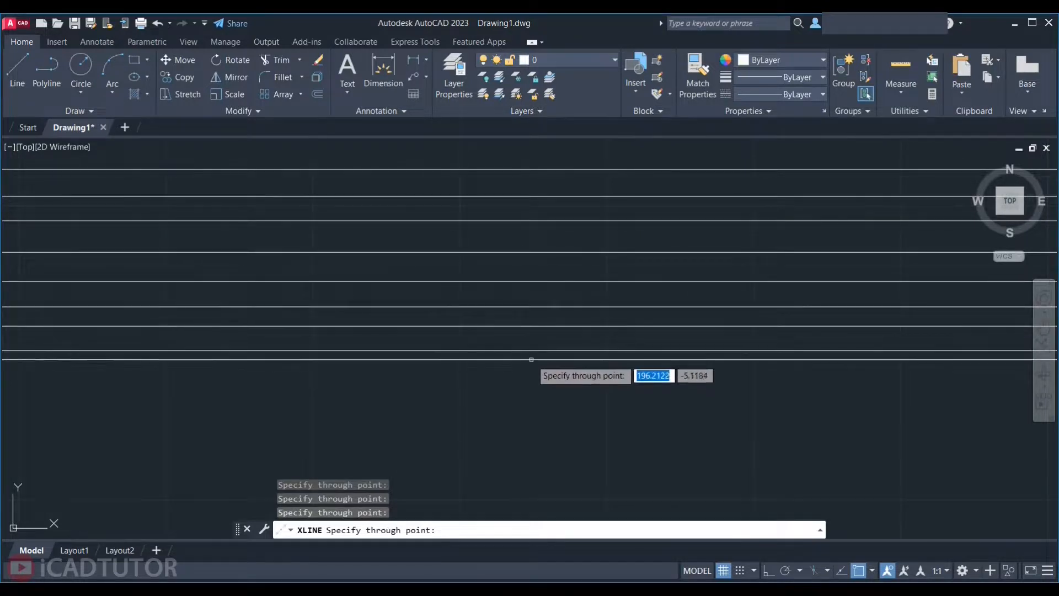
click(532, 375)
click(534, 407)
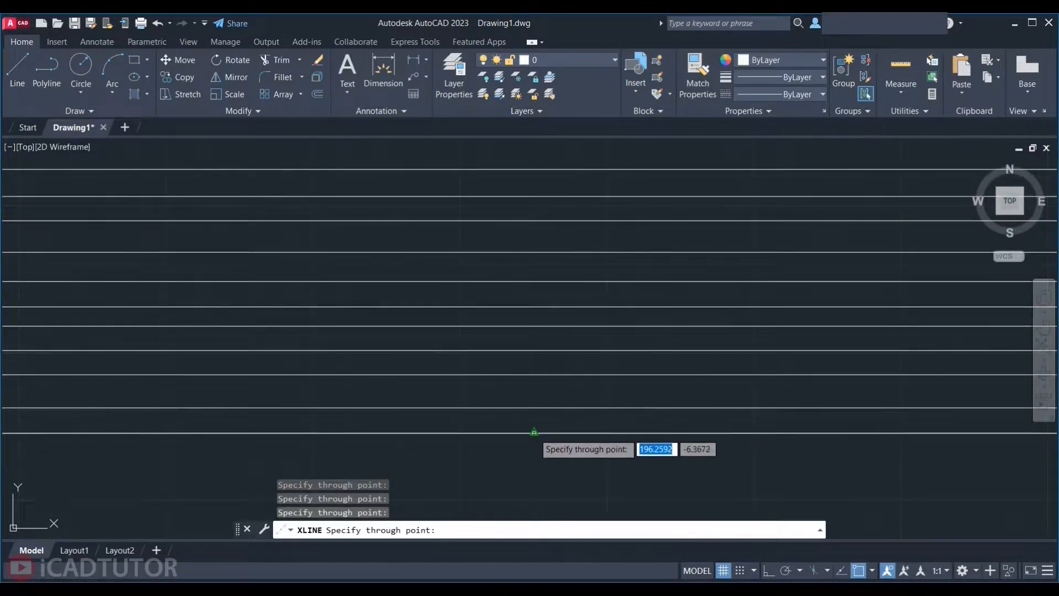
click(533, 433)
click(532, 466)
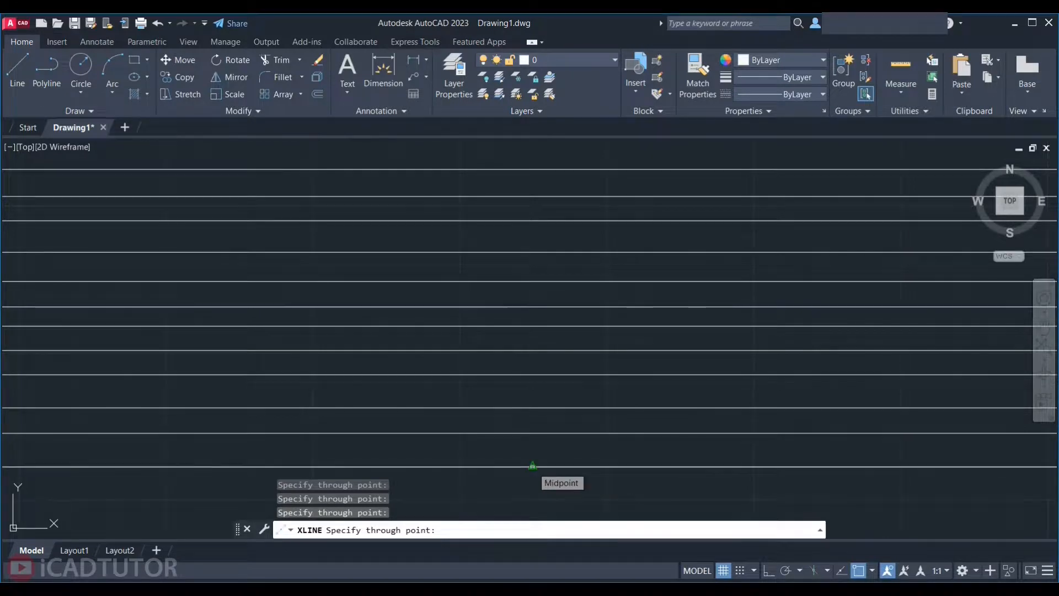
key(Return)
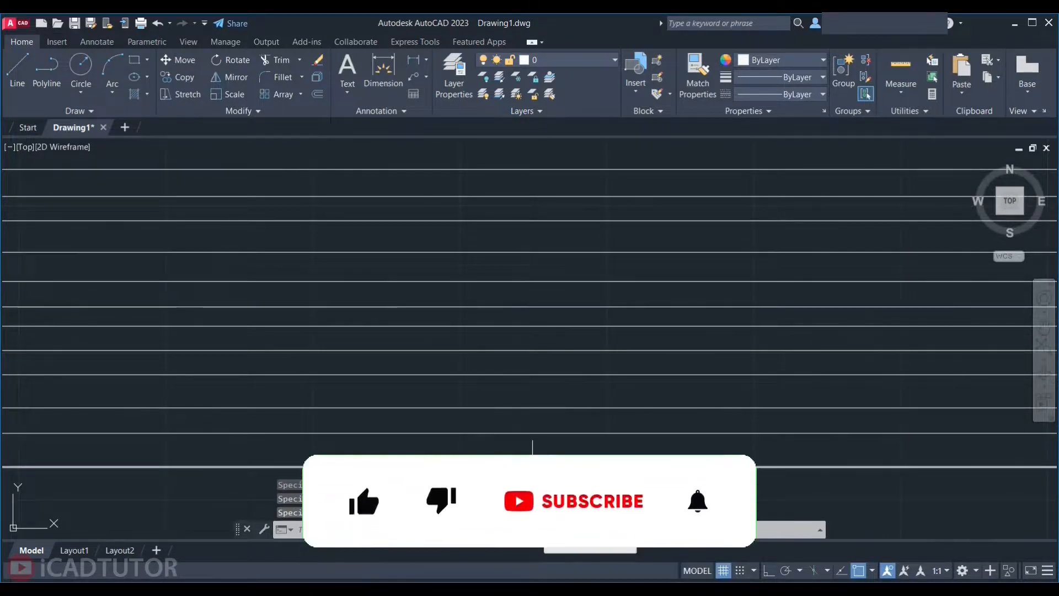
- Draw ten vertical construction lines crossing the western part of the horizontal ones with the XLINE Ver option
key(Return)
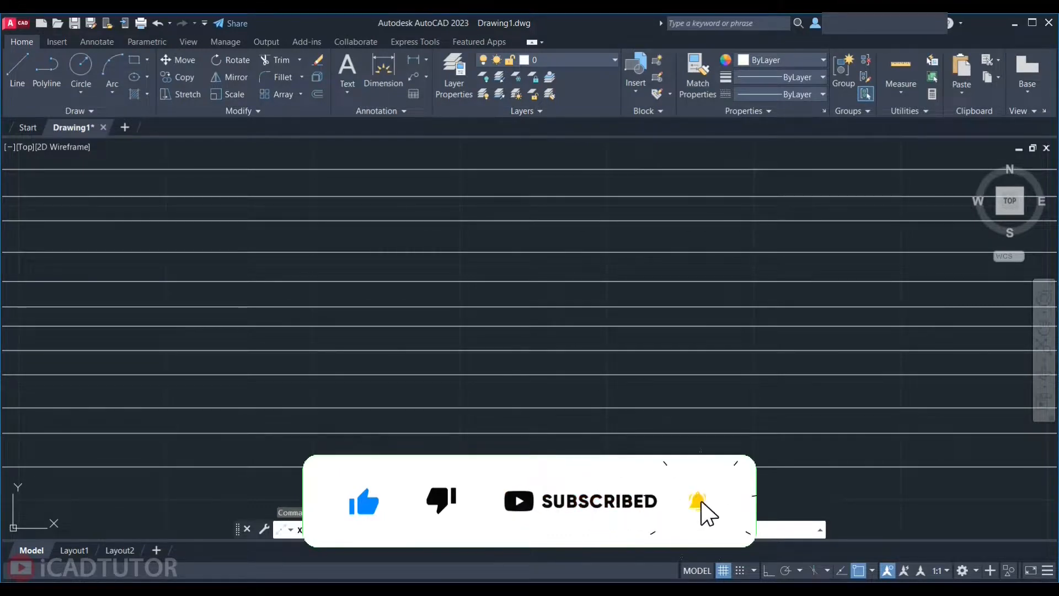
text(v)
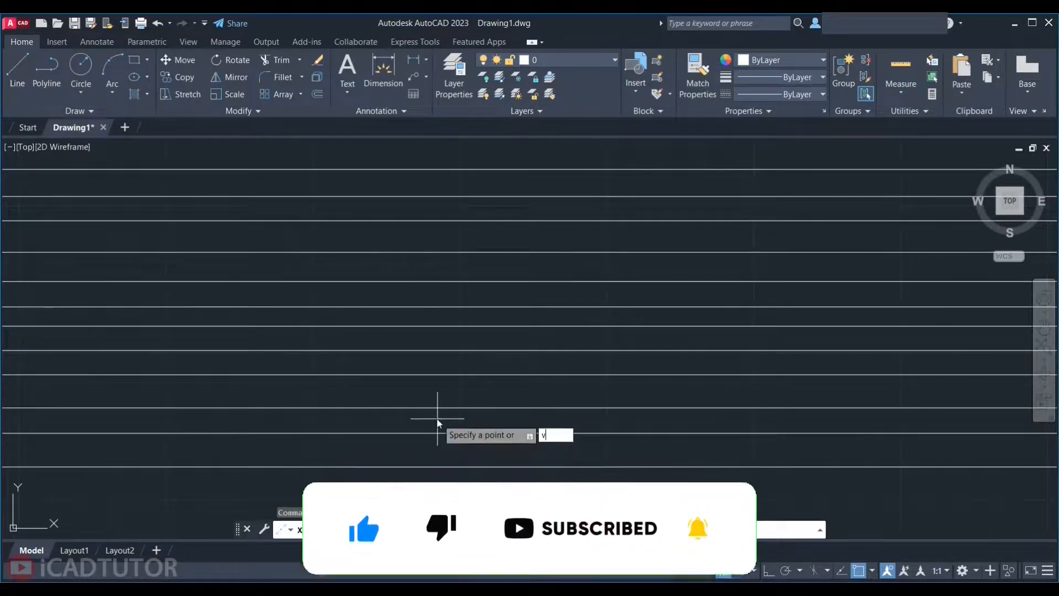
key(Return)
click(48, 264)
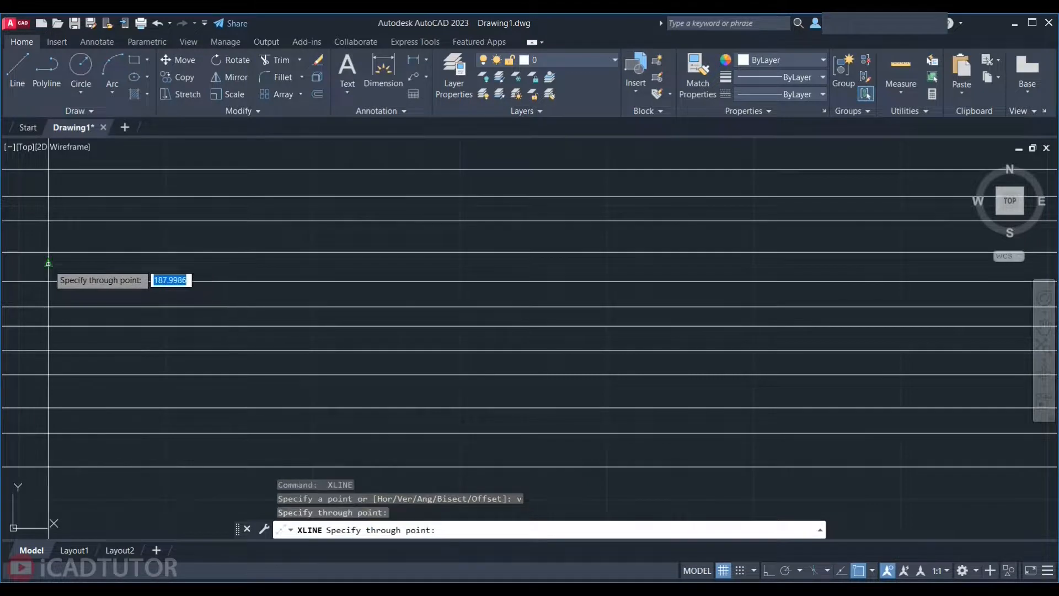
click(76, 264)
click(106, 263)
click(144, 264)
click(185, 263)
click(219, 264)
click(254, 263)
click(286, 263)
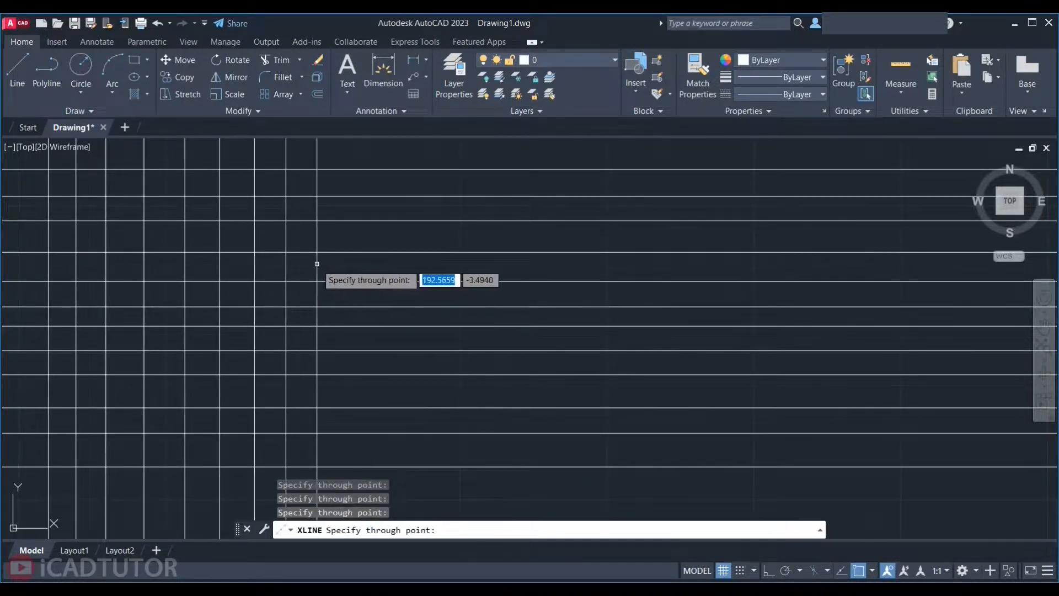
click(317, 263)
click(361, 263)
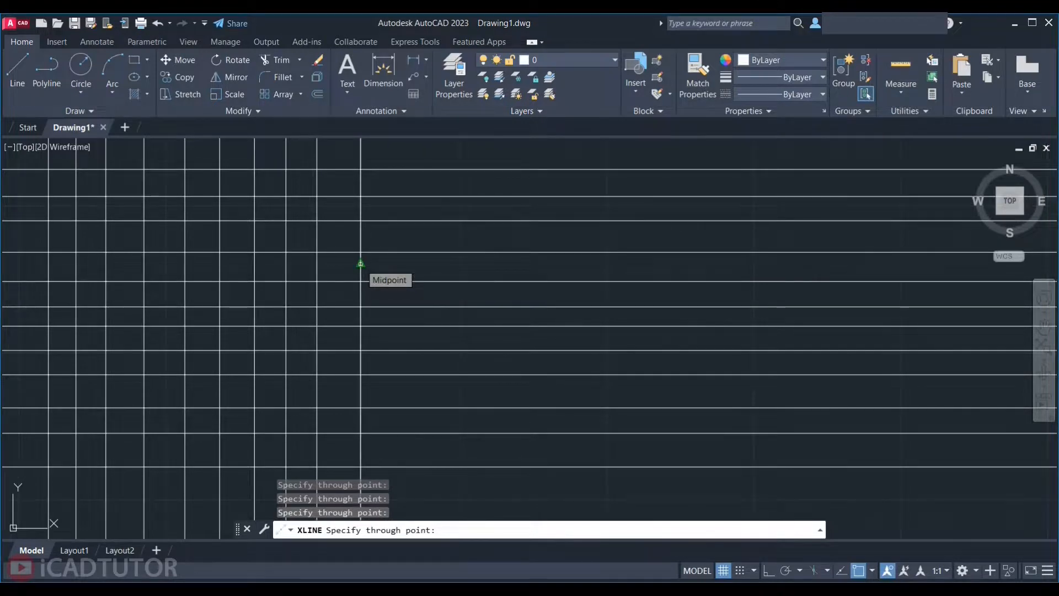
key(Return)
- Draw eight parallel construction lines at a 60-degree angle just east of the vertical ones with the XLINE Ang option
text(XL)
key(Return)
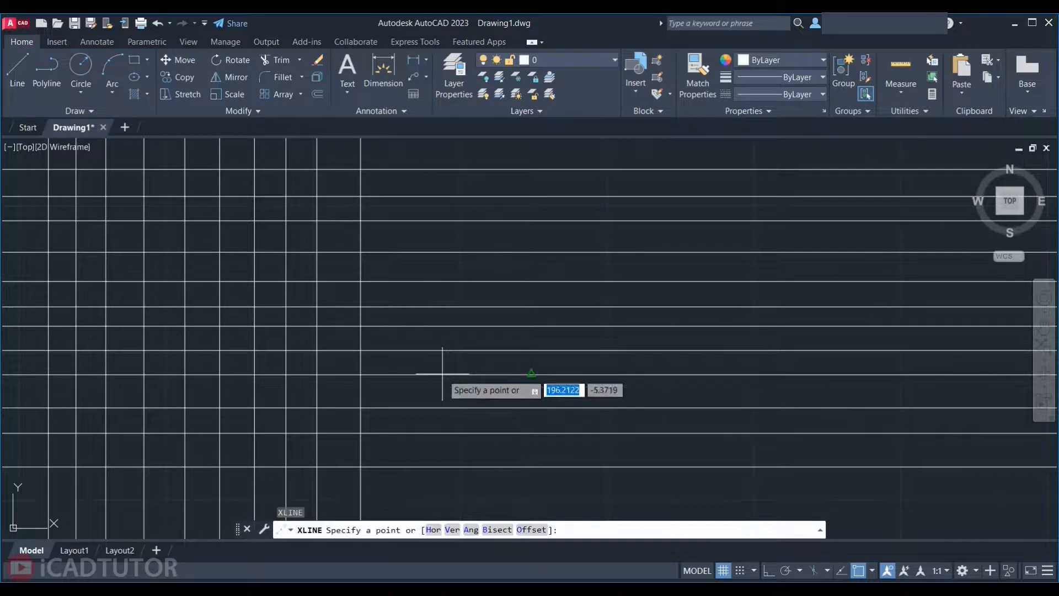
scroll(440, 295, down, 5)
scroll(509, 355, up, 3)
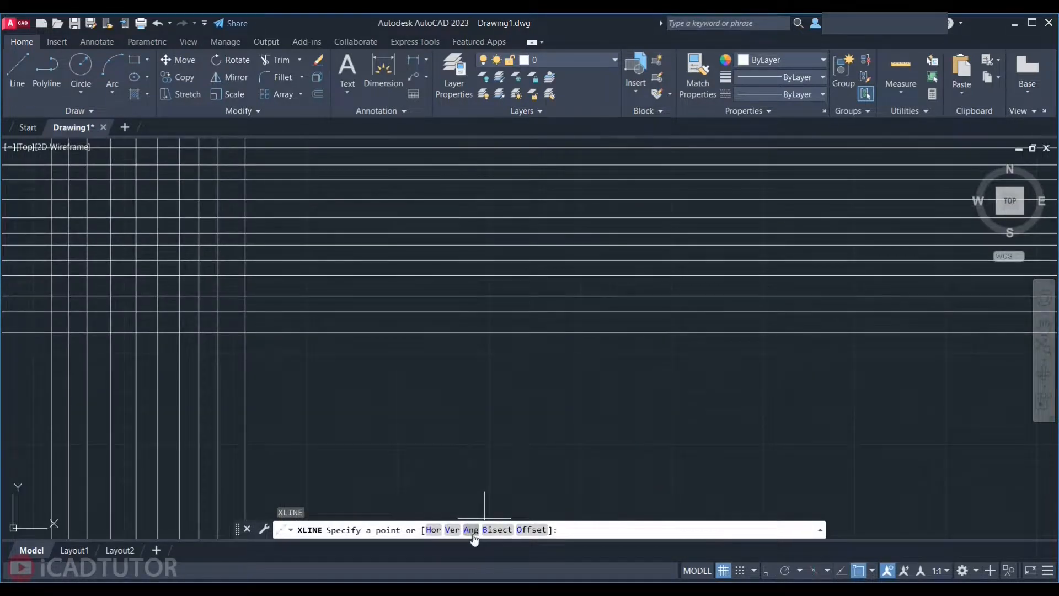
text(a)
key(Return)
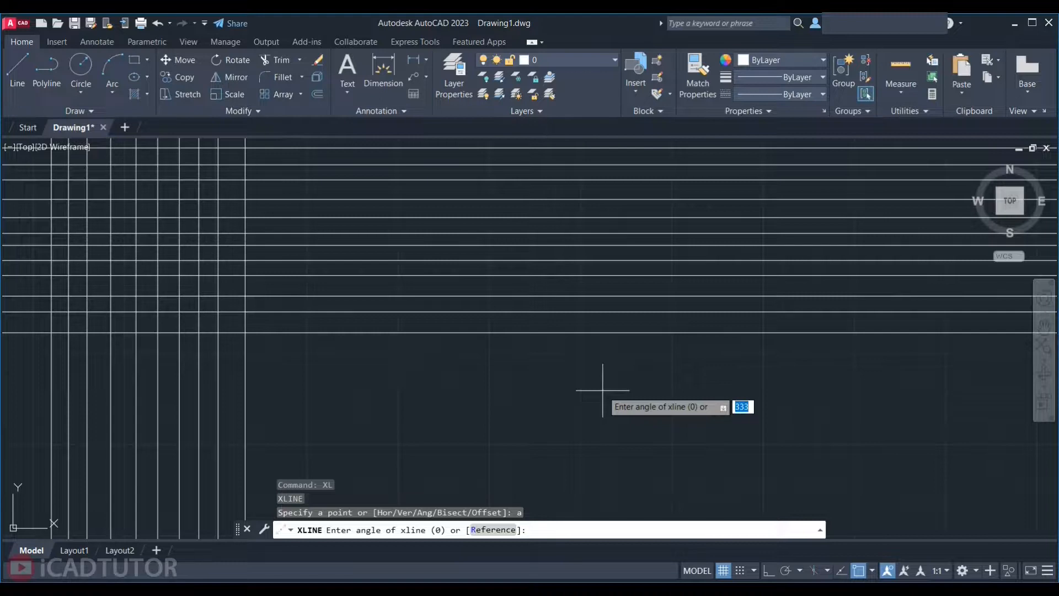
text(60)
key(Return)
click(581, 376)
click(517, 356)
click(473, 351)
click(425, 352)
click(373, 351)
click(335, 352)
click(314, 353)
click(279, 354)
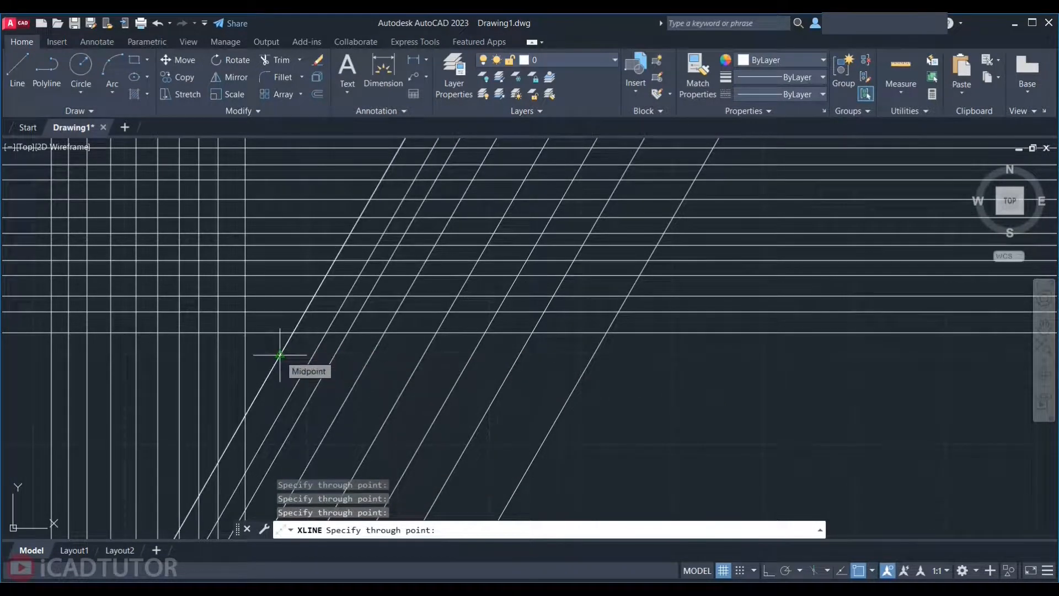
key(Return)
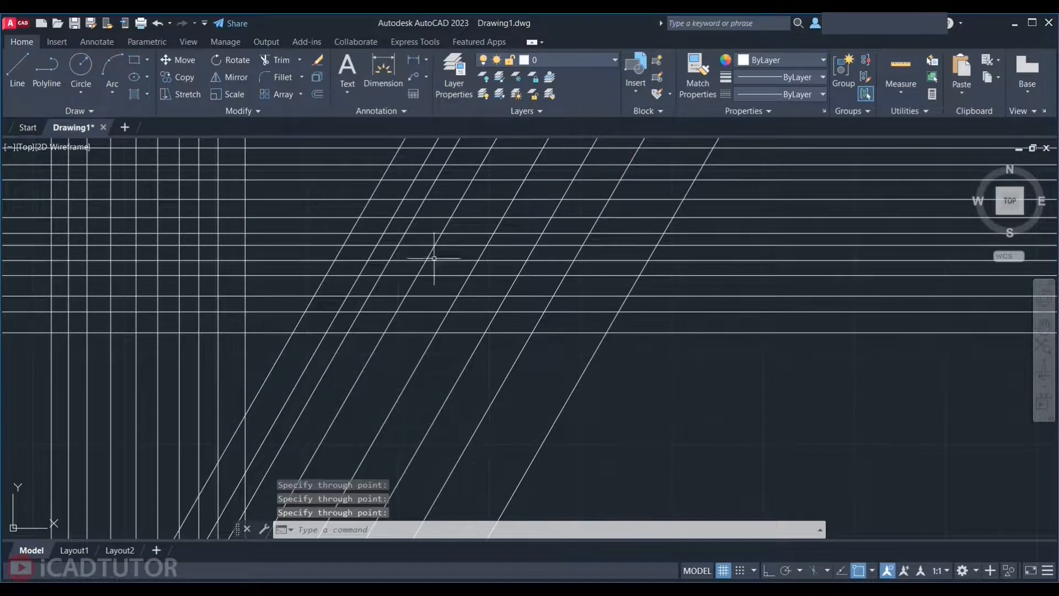
- Draw a short single line rising to the east in the empty area southeast of the construction lines
scroll(414, 249, down, 5)
scroll(726, 317, up, 2)
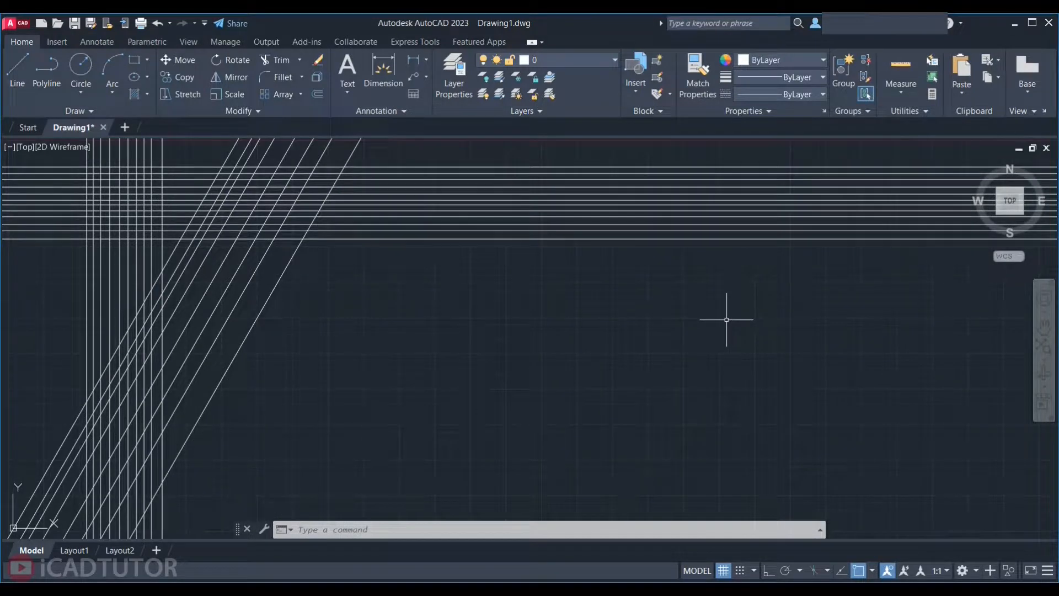
text(l)
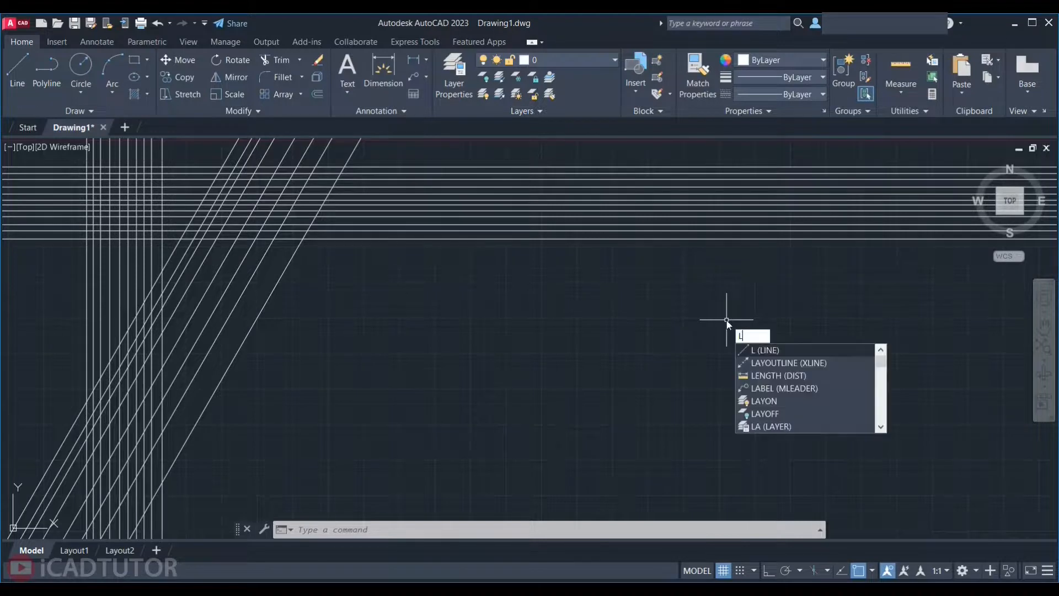
key(Return)
click(808, 458)
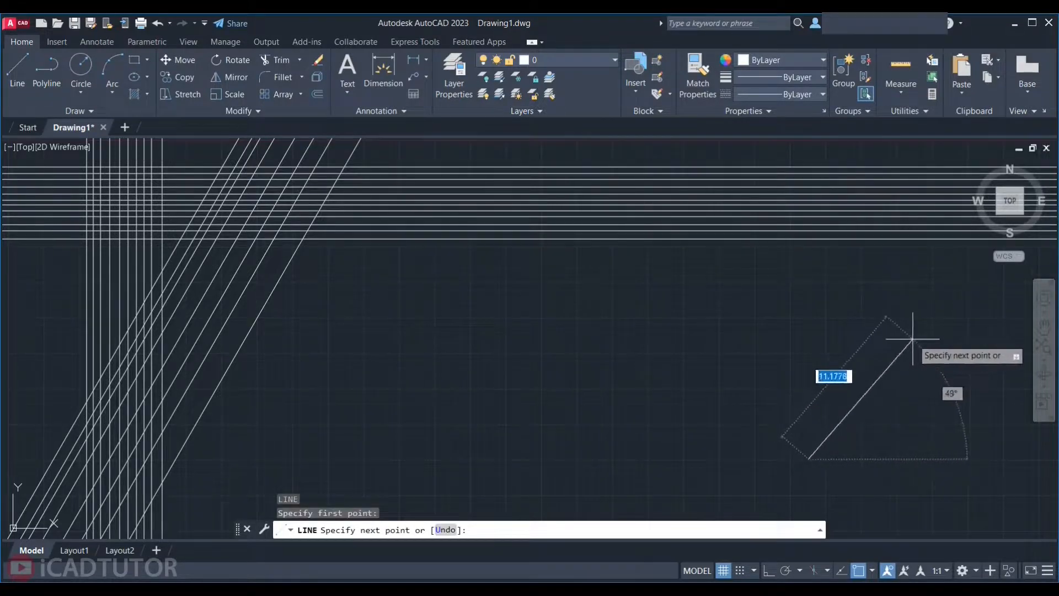
click(960, 373)
key(Escape)
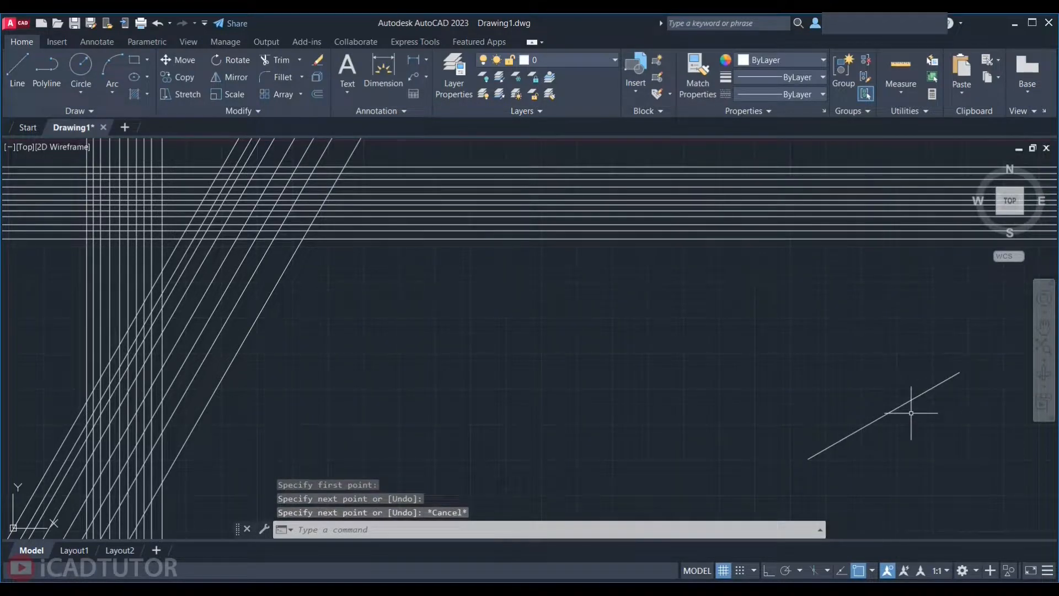
- Draw seven construction lines parallel to the short slanted line, using it as the angle reference with an angle of 0
text(xl)
key(Return)
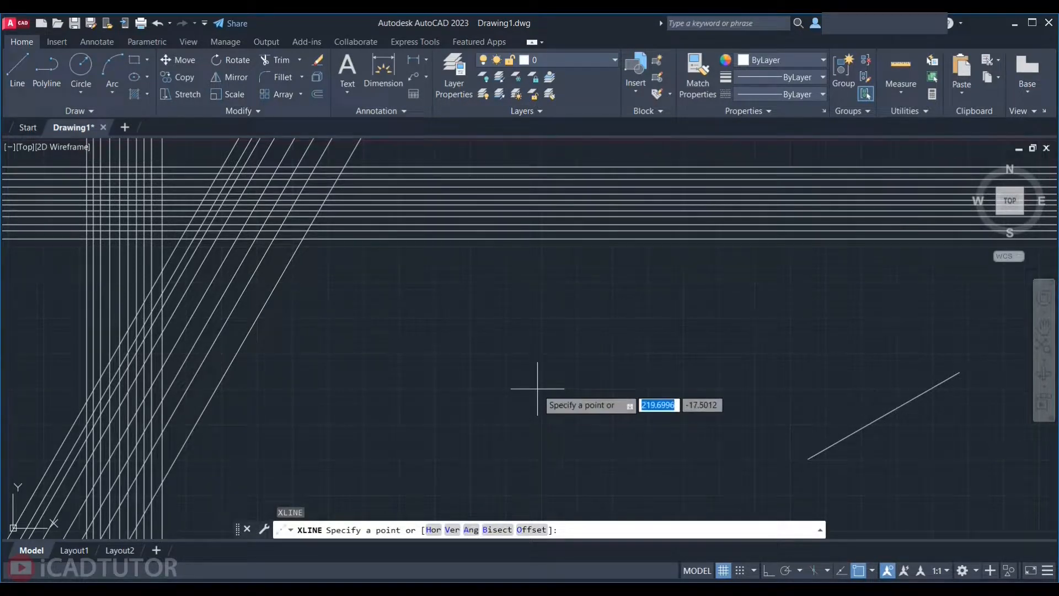
text(a)
key(Return)
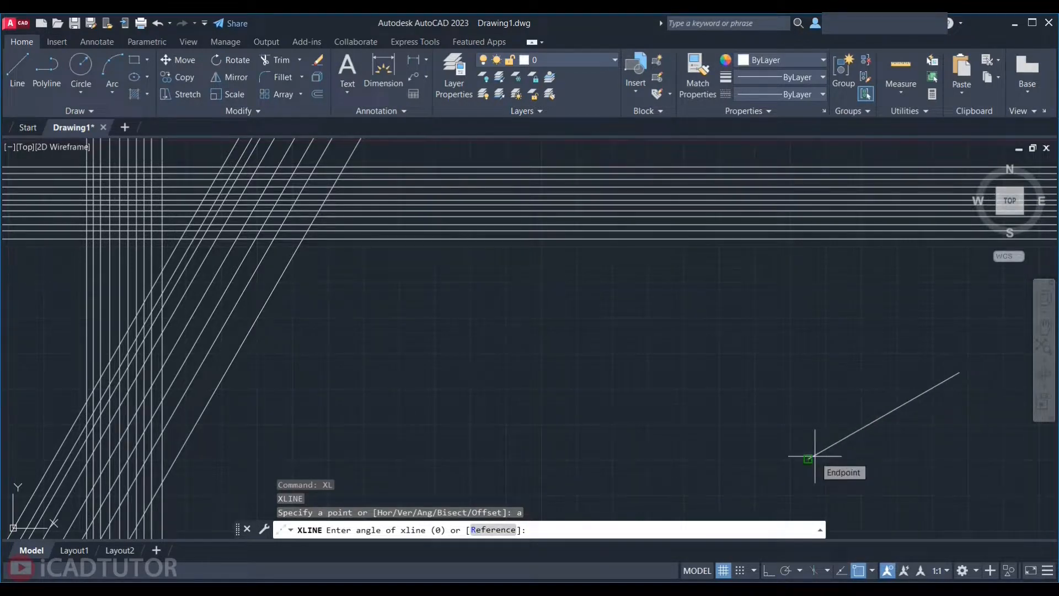
key(Return)
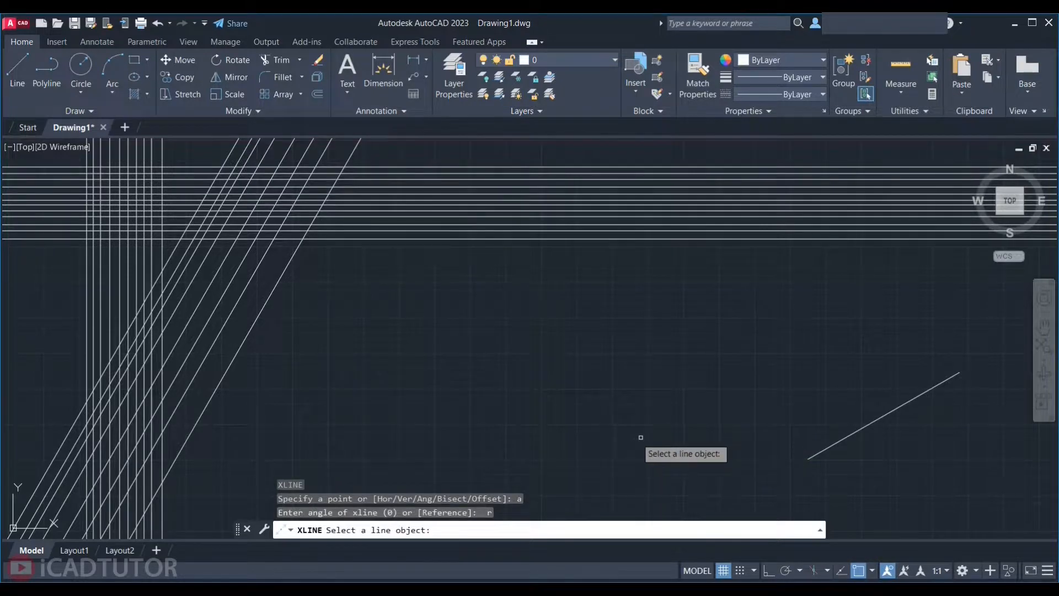
click(885, 419)
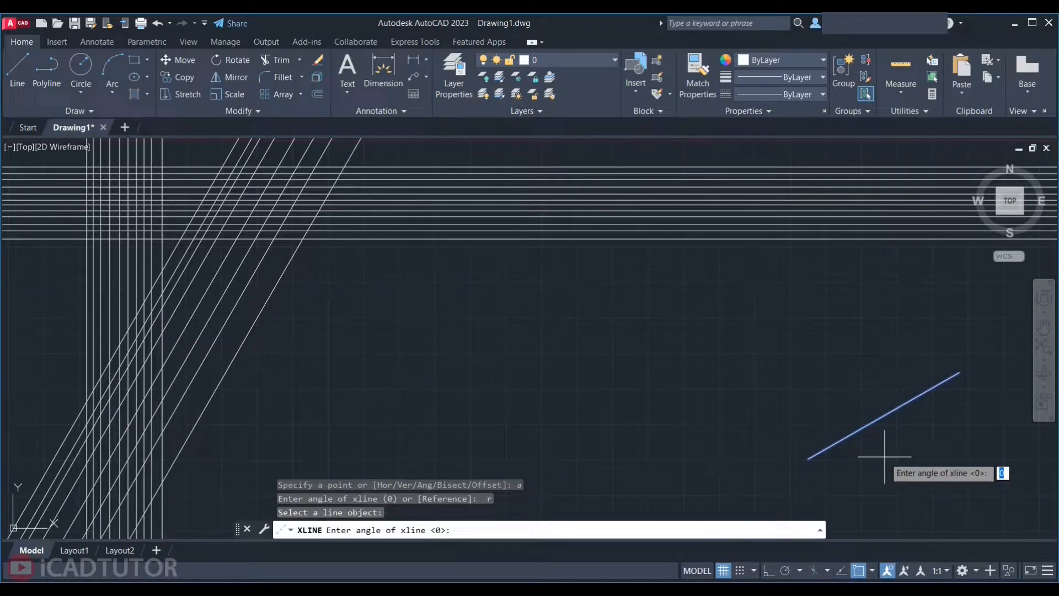
key(Return)
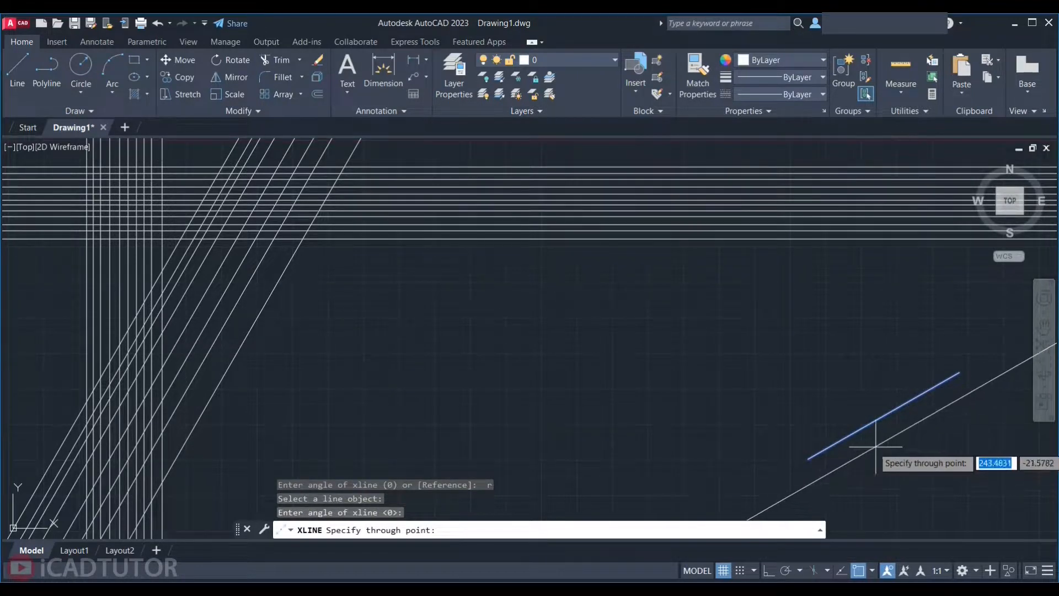
click(854, 395)
click(827, 360)
click(803, 308)
click(754, 287)
click(735, 263)
click(690, 255)
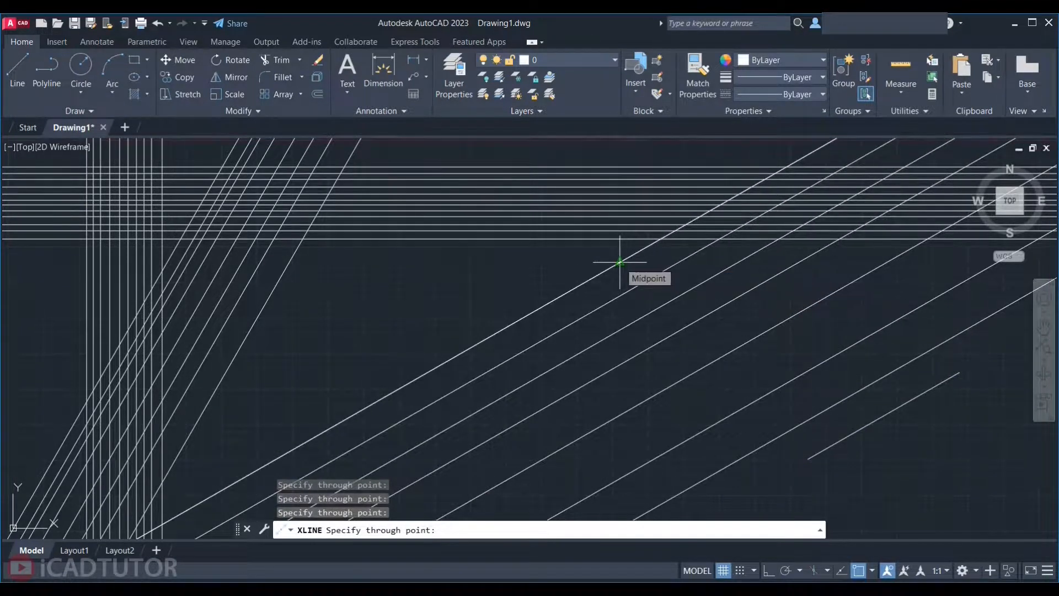
key(Return)
- Delete all construction lines and the short slanted line
scroll(620, 265, down, 5)
click(700, 203)
click(458, 381)
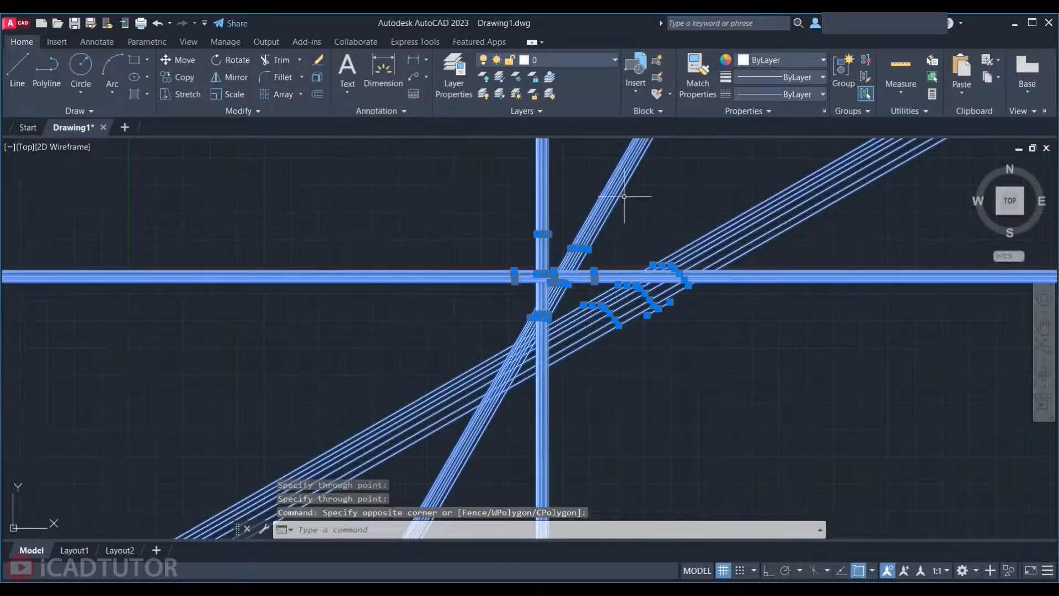
key(Delete)
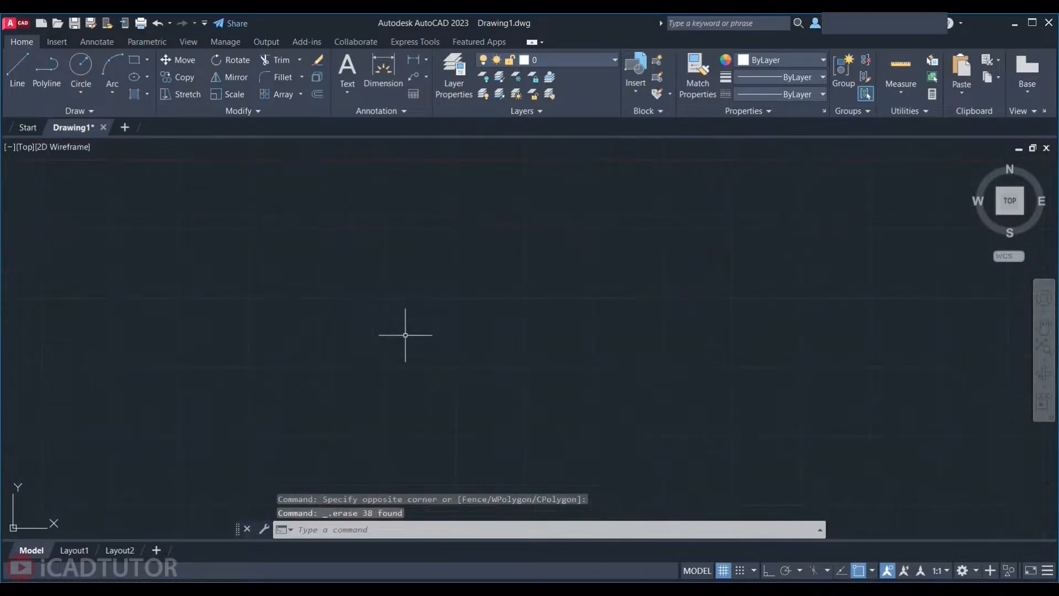
- Draw two connected lines forming an open acute angle with its vertex to the west
text(l)
key(Return)
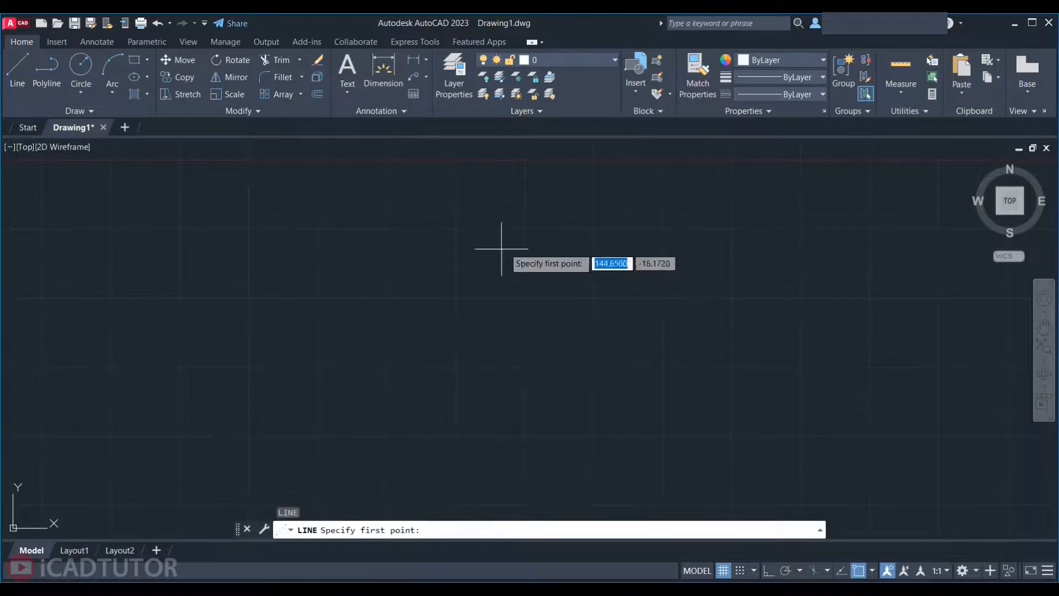
click(554, 219)
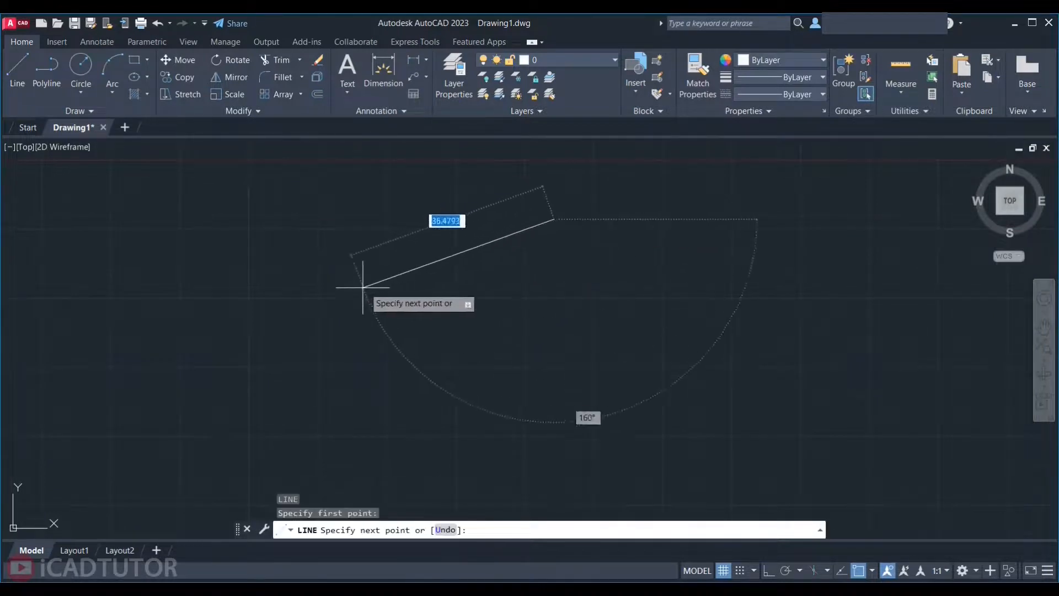
click(312, 312)
click(754, 419)
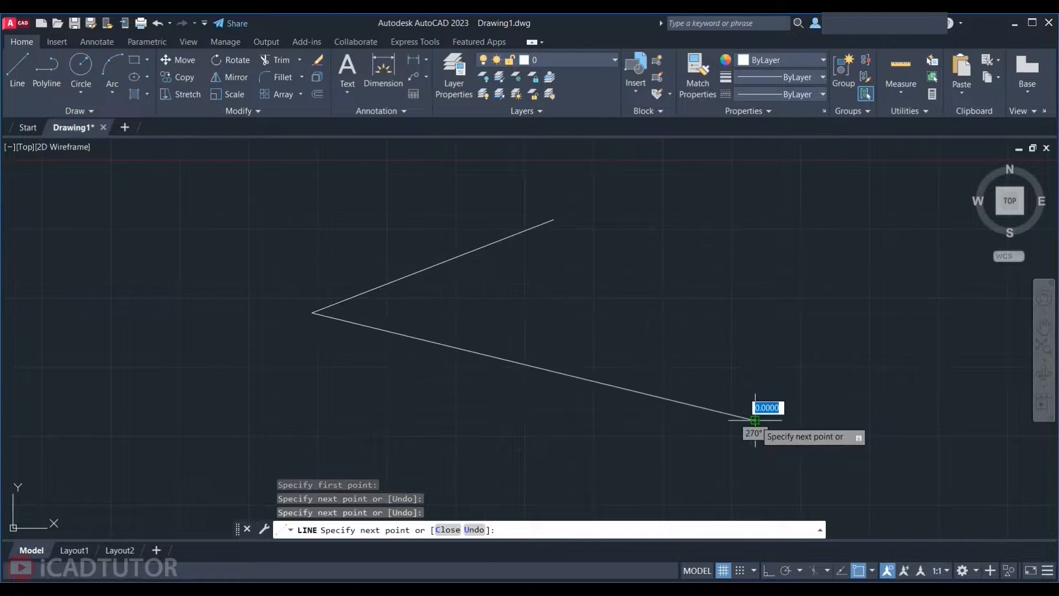
key(Return)
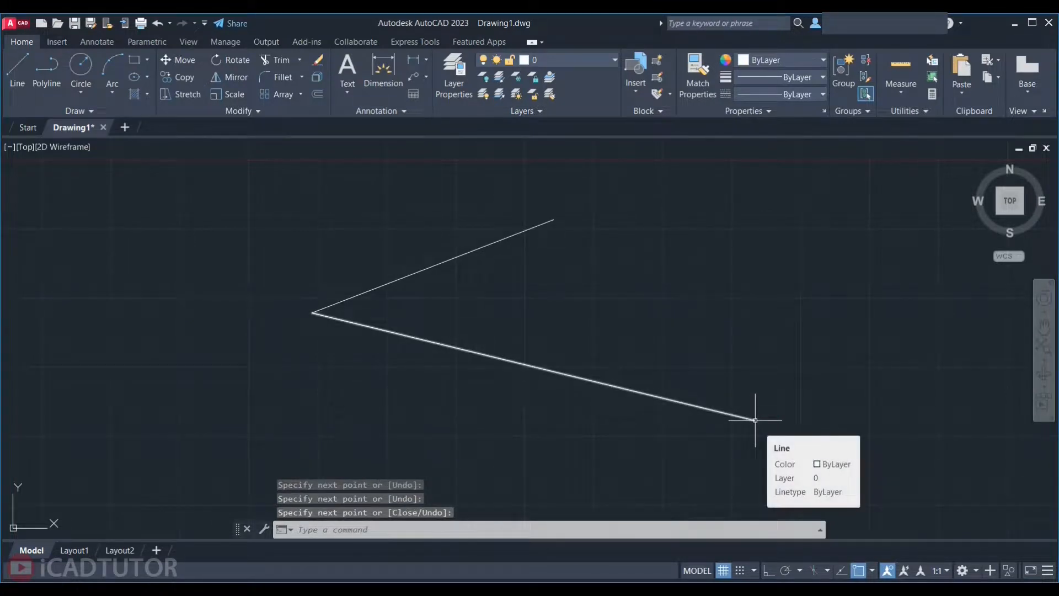
- Draw a construction line bisecting the acute angle, using its vertex and the far endpoints of its two lines
text(xl)
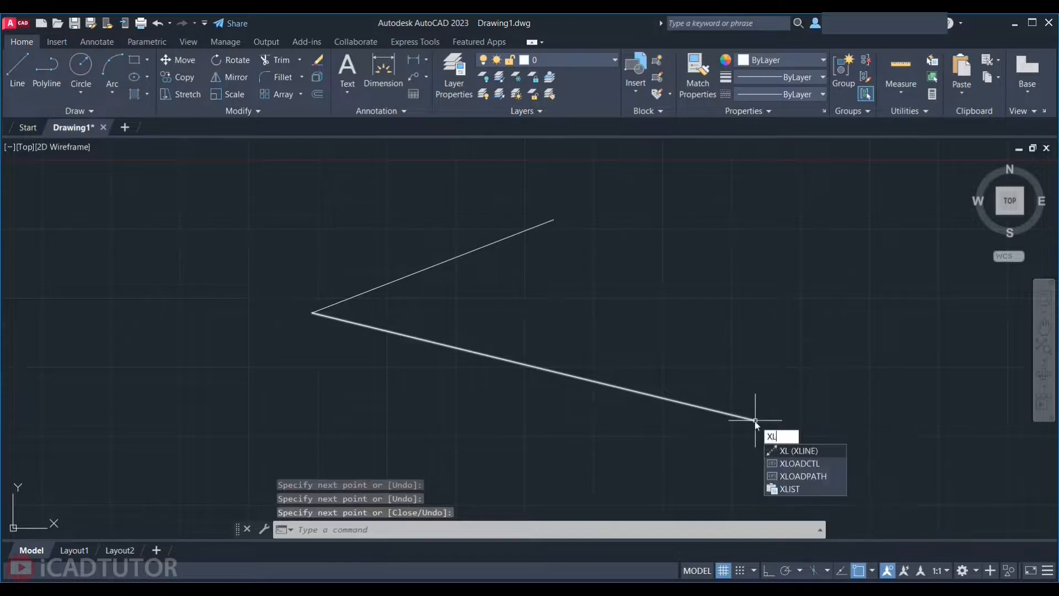
key(Return)
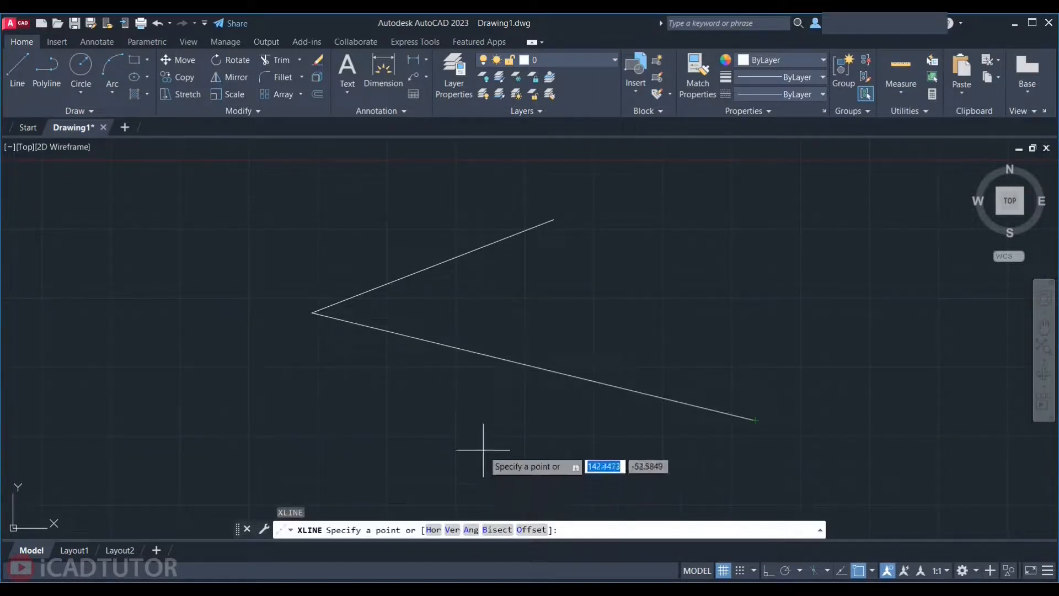
text(b)
key(Return)
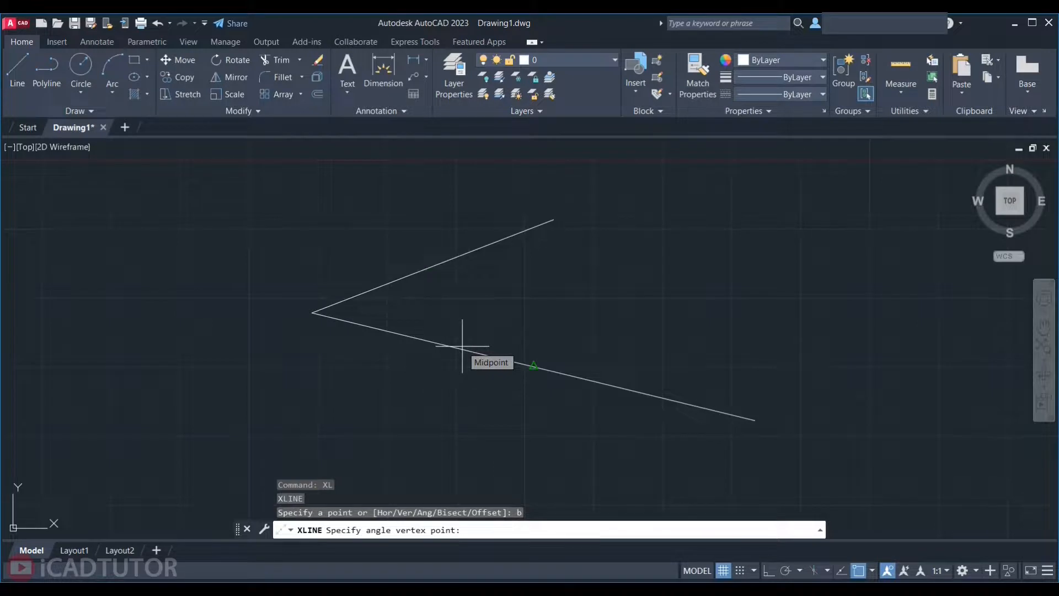
click(312, 313)
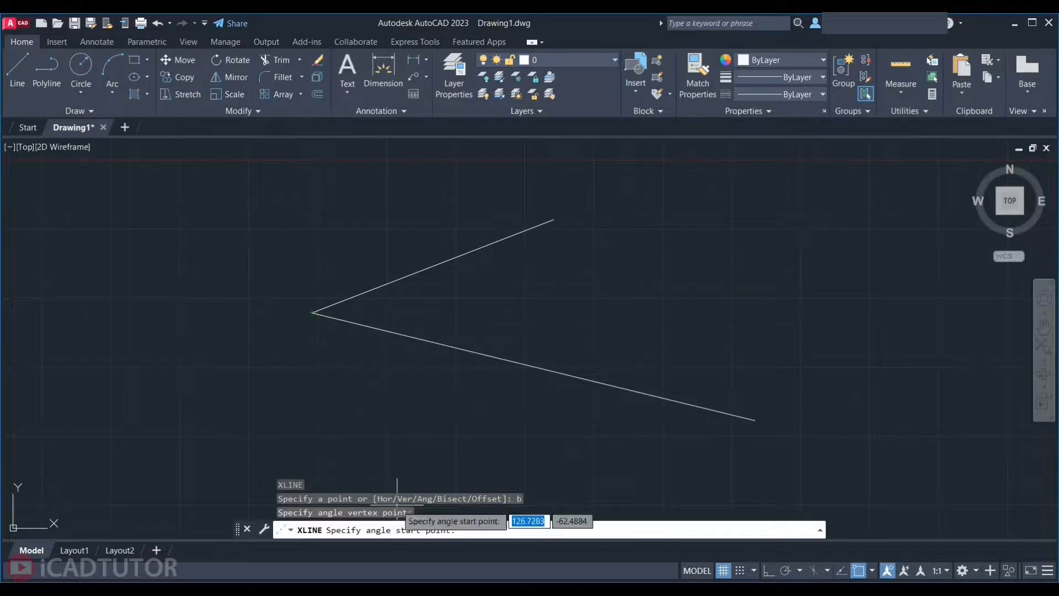
click(554, 219)
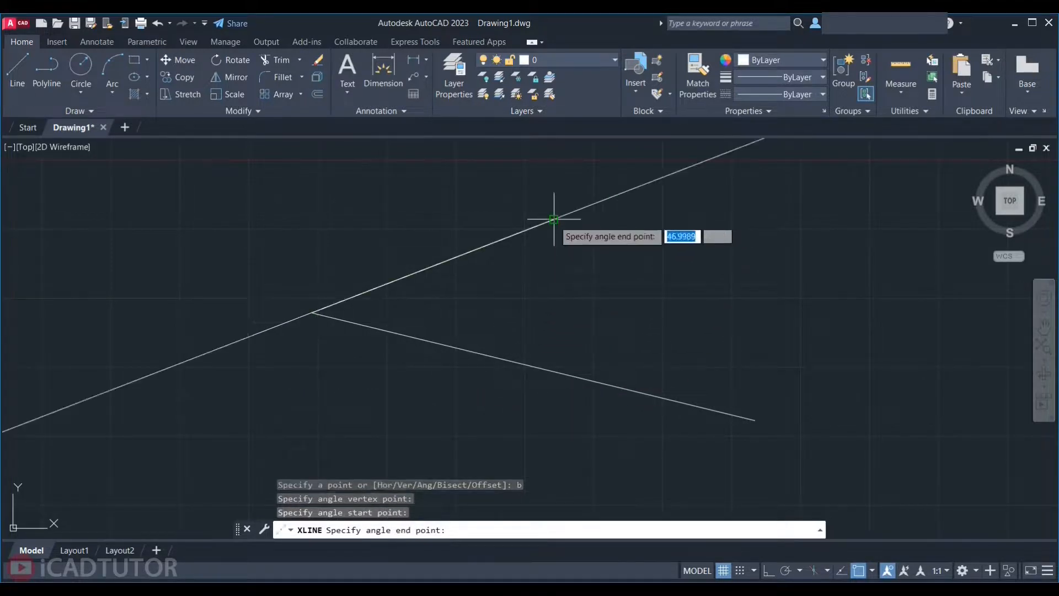
click(754, 420)
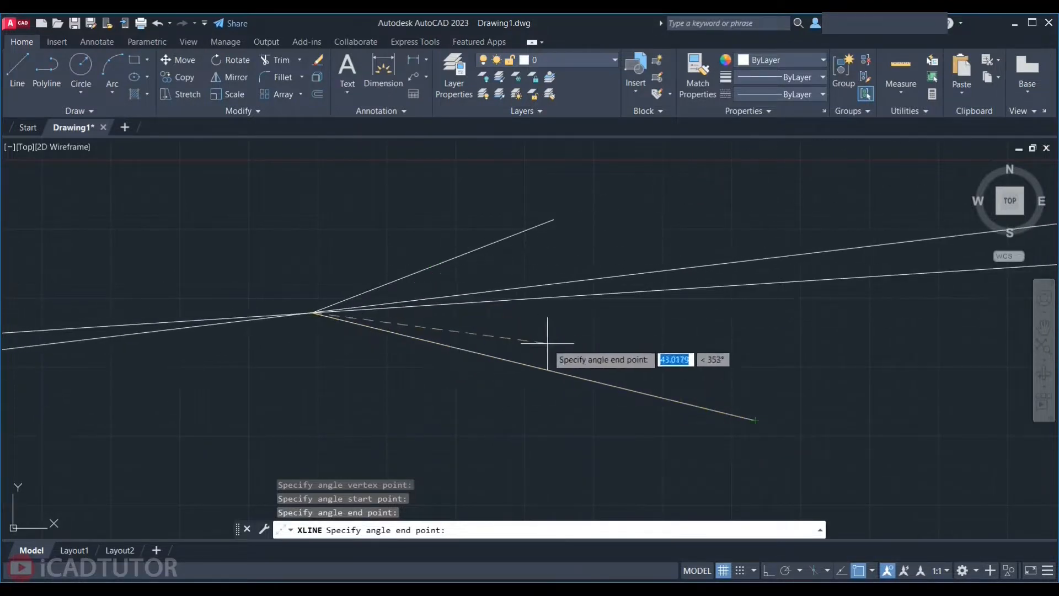
key(Return)
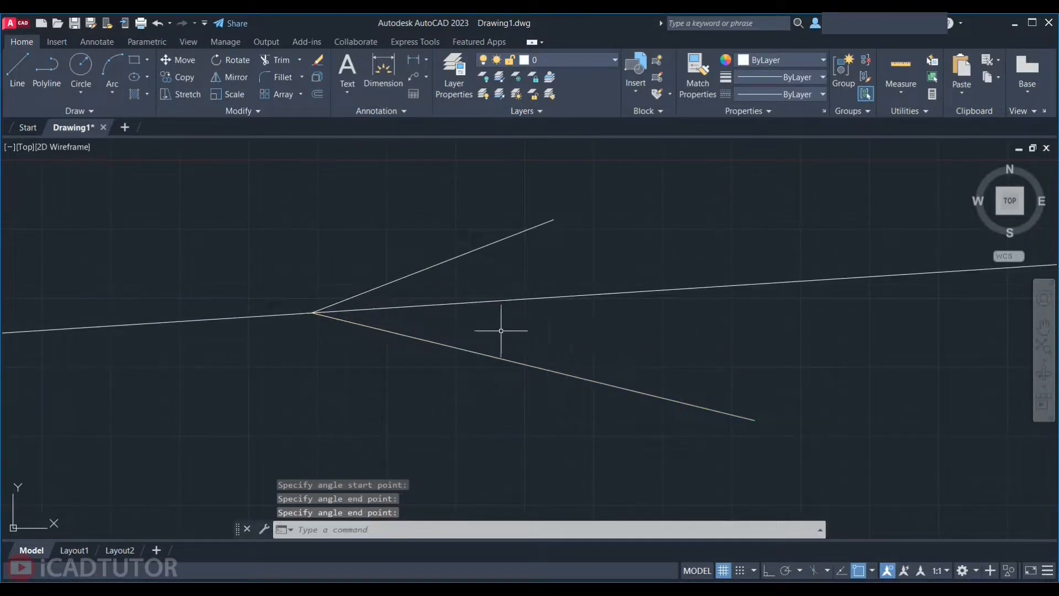
- Delete the two angle lines and the bisecting construction line
scroll(401, 312, down, 3)
click(466, 256)
click(331, 369)
key(Delete)
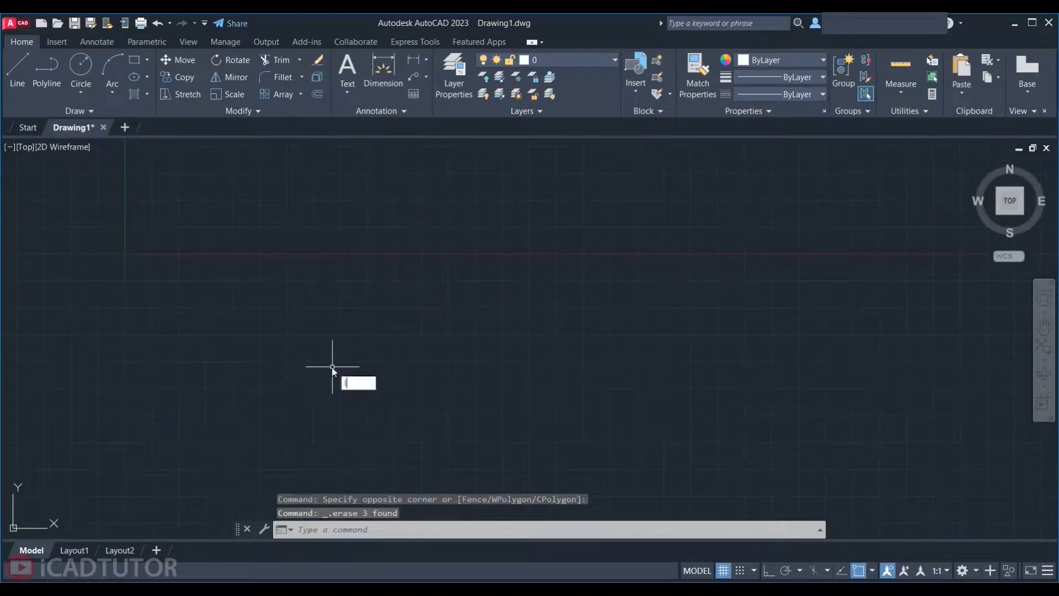
- Draw a single nearly horizontal line along the X axis, east of the Y axis
text(l)
key(Return)
click(412, 254)
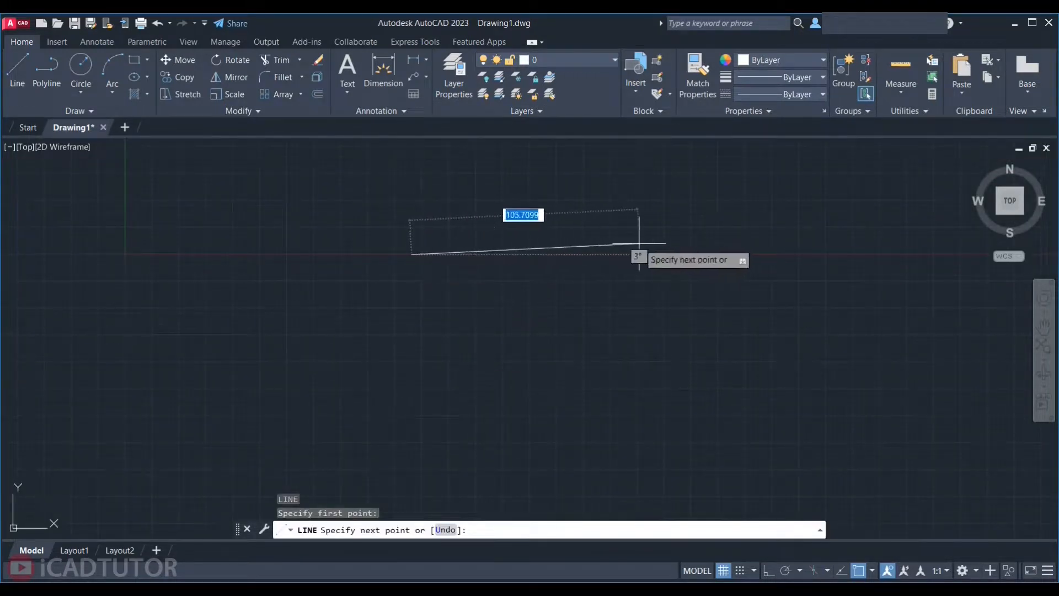
click(665, 253)
key(Escape)
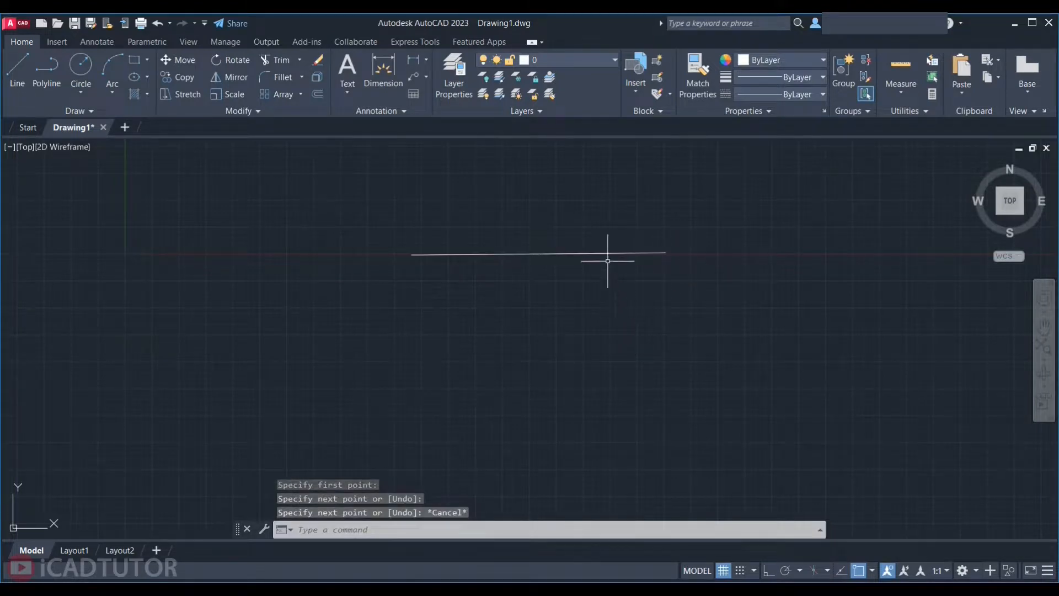
- Create a construction line offset 100 to the south of the short line
scroll(591, 245, up, 2)
text(xl)
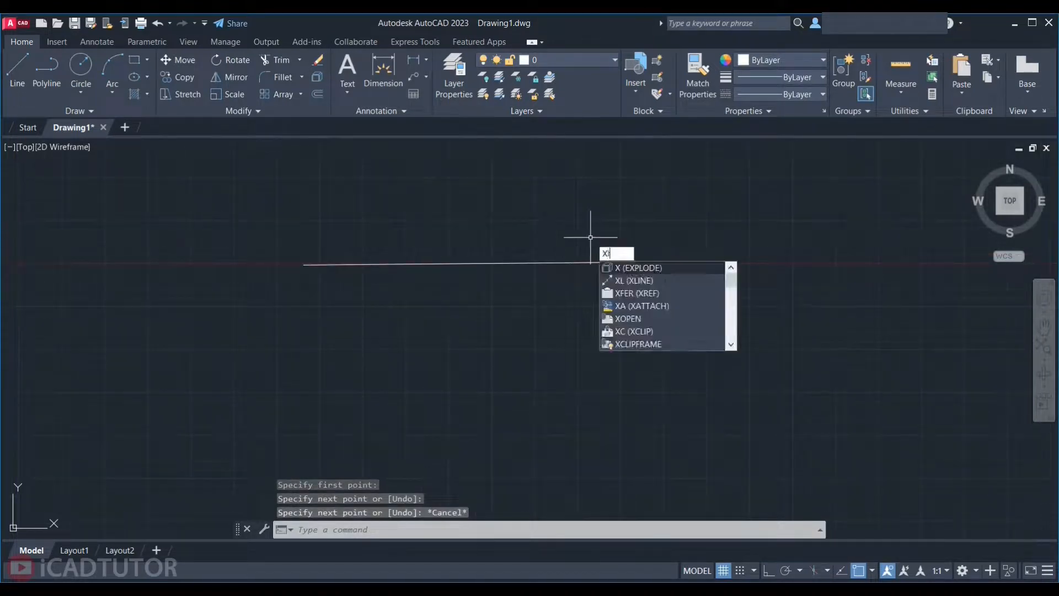
key(Return)
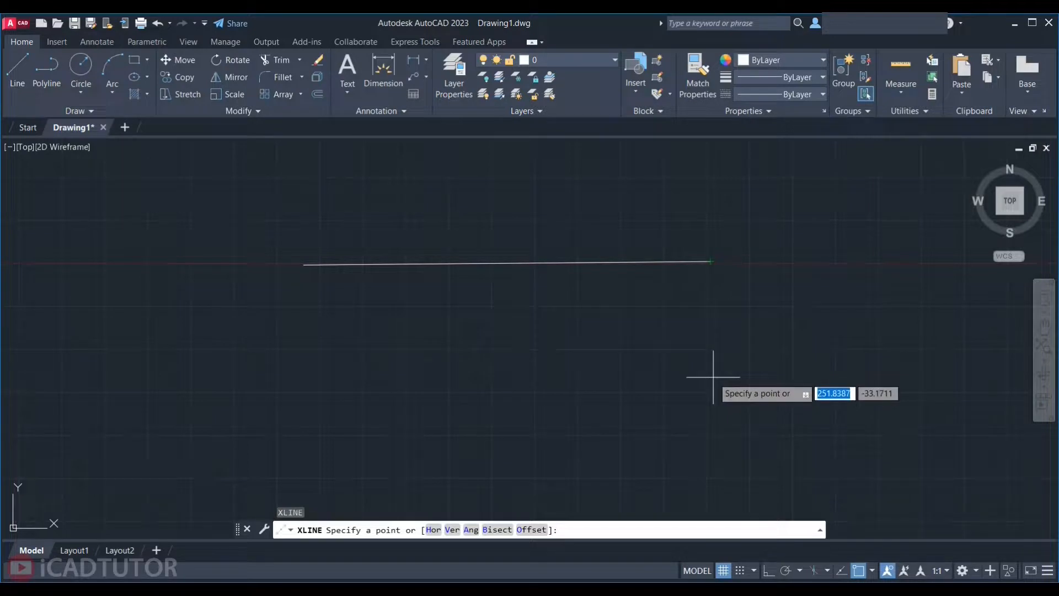
text(o)
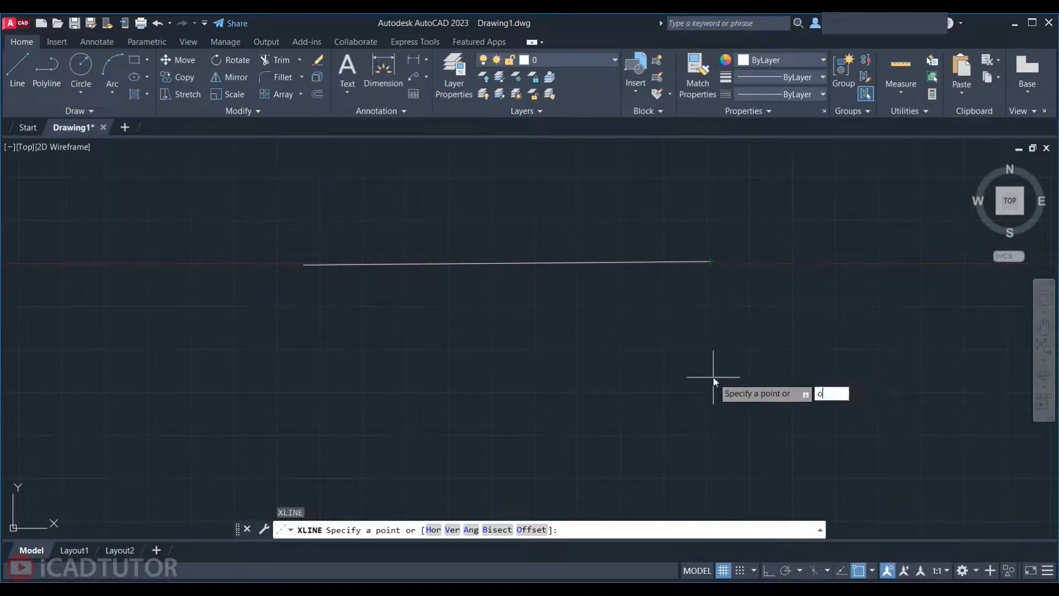
key(Return)
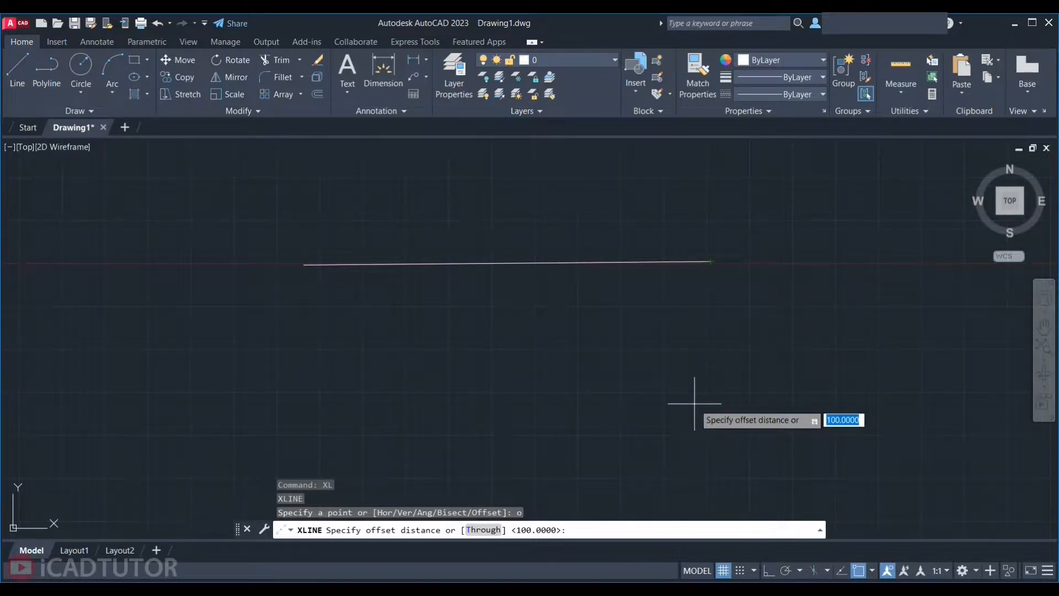
key(Return)
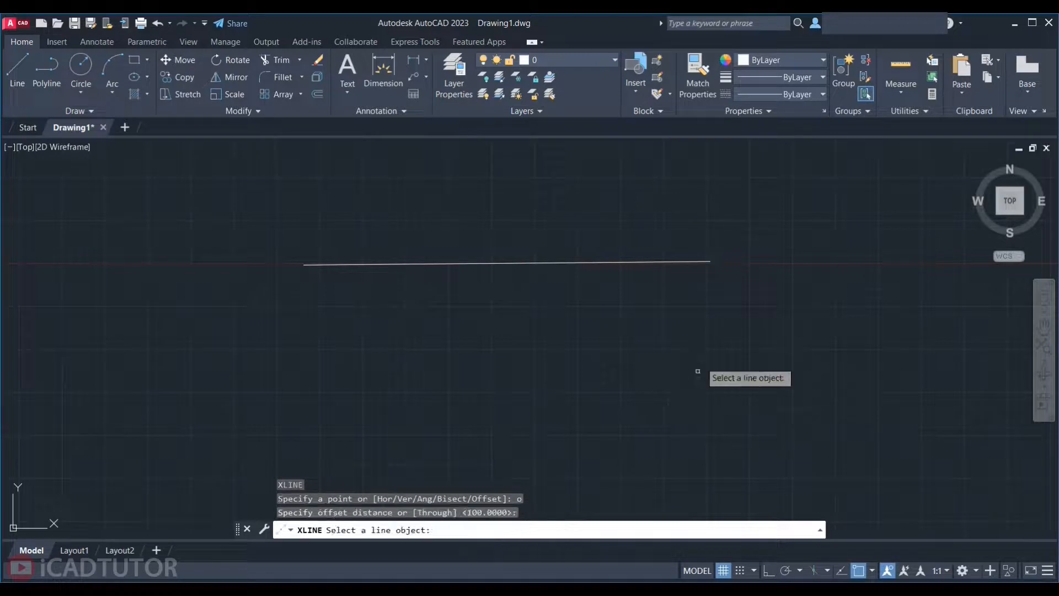
click(701, 262)
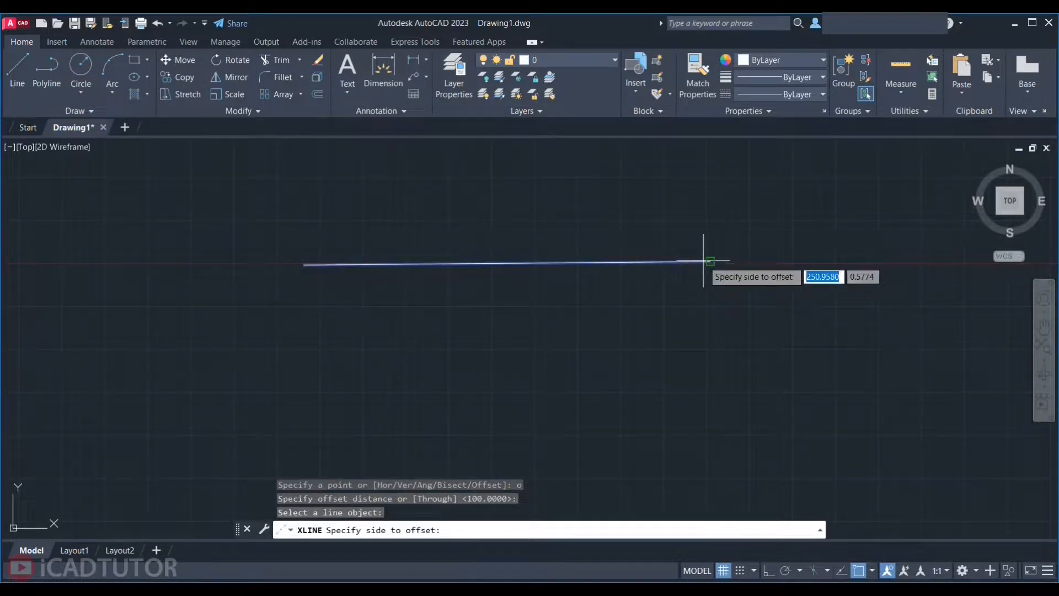
click(694, 370)
- Add two more construction lines to the south, each offset 100 from the previous southernmost one
scroll(621, 293, down, 3)
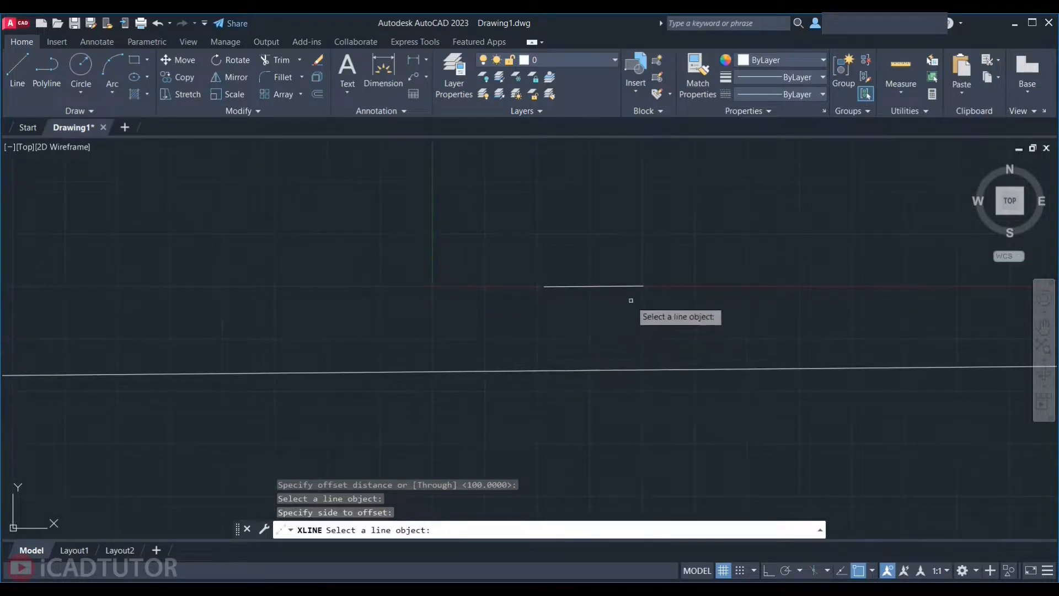
click(639, 368)
click(612, 410)
scroll(612, 410, down, 2)
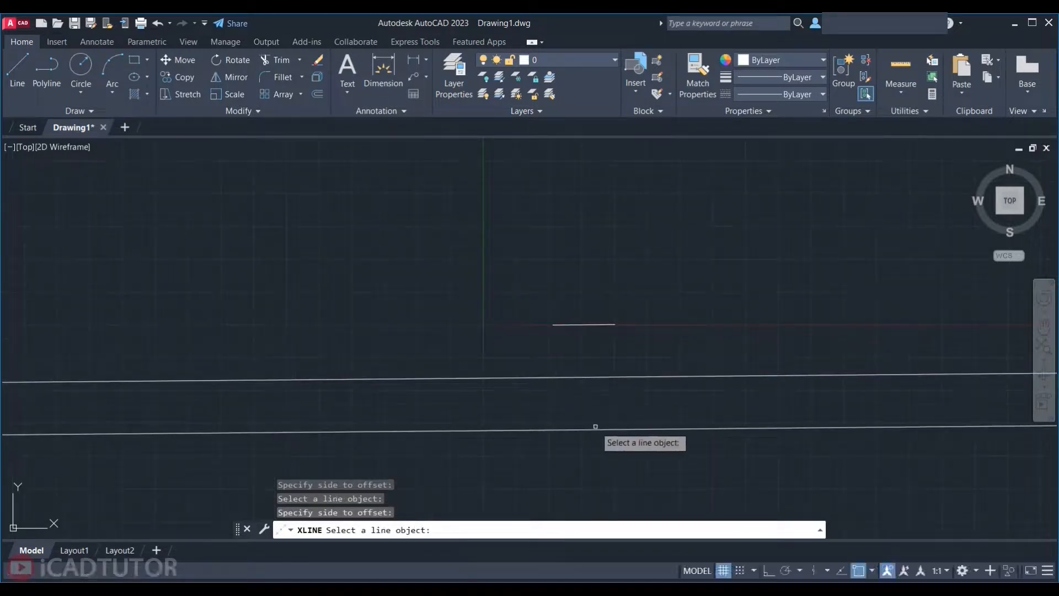
click(597, 427)
click(602, 481)
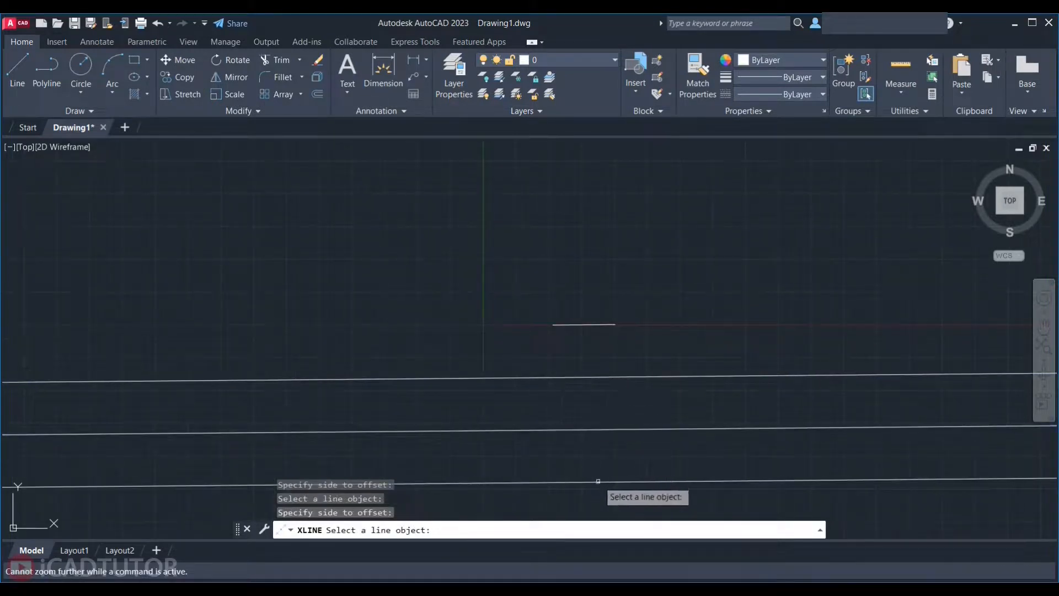
- Add four construction lines to the north, each offset 100 from the previous northernmost one, and finish the command
click(605, 380)
click(587, 331)
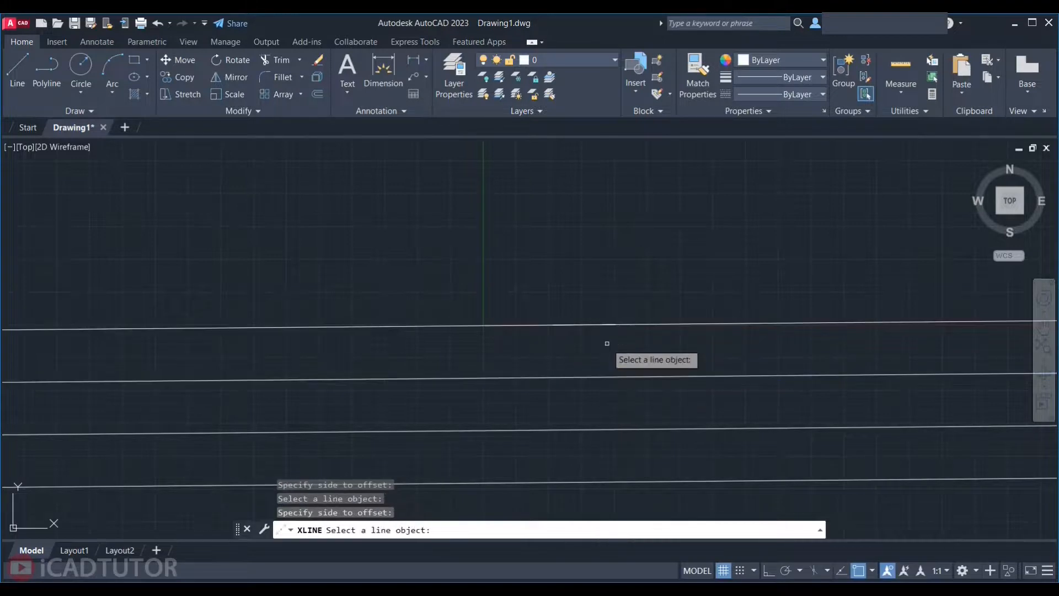
click(653, 324)
click(654, 287)
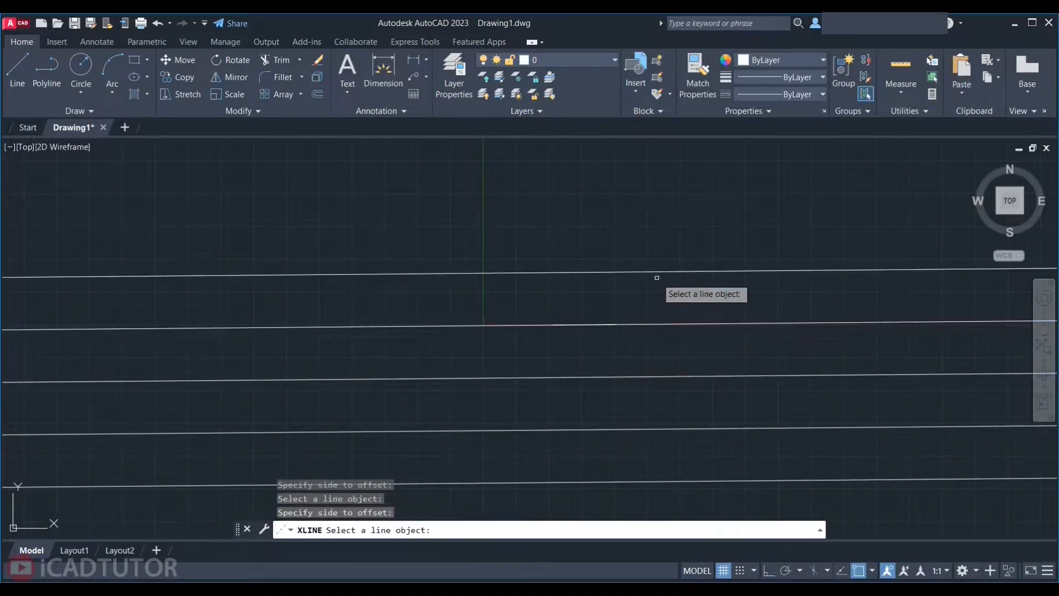
click(653, 272)
click(654, 226)
click(654, 218)
click(657, 176)
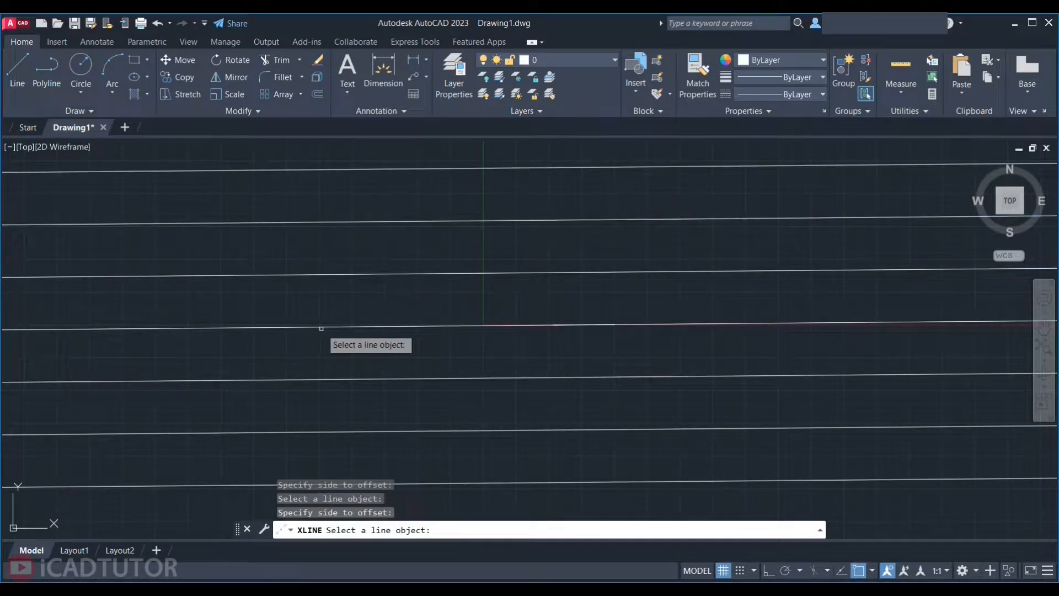
key(Return)
- Delete all seven offset construction lines
scroll(336, 323, down, 6)
click(534, 267)
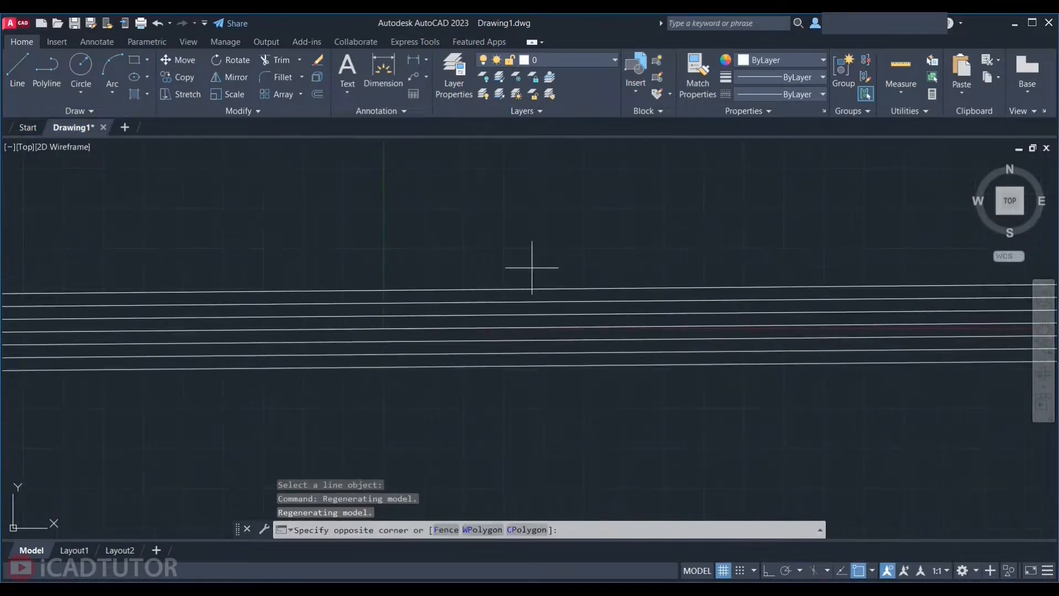
click(444, 371)
key(Delete)
click(101, 109)
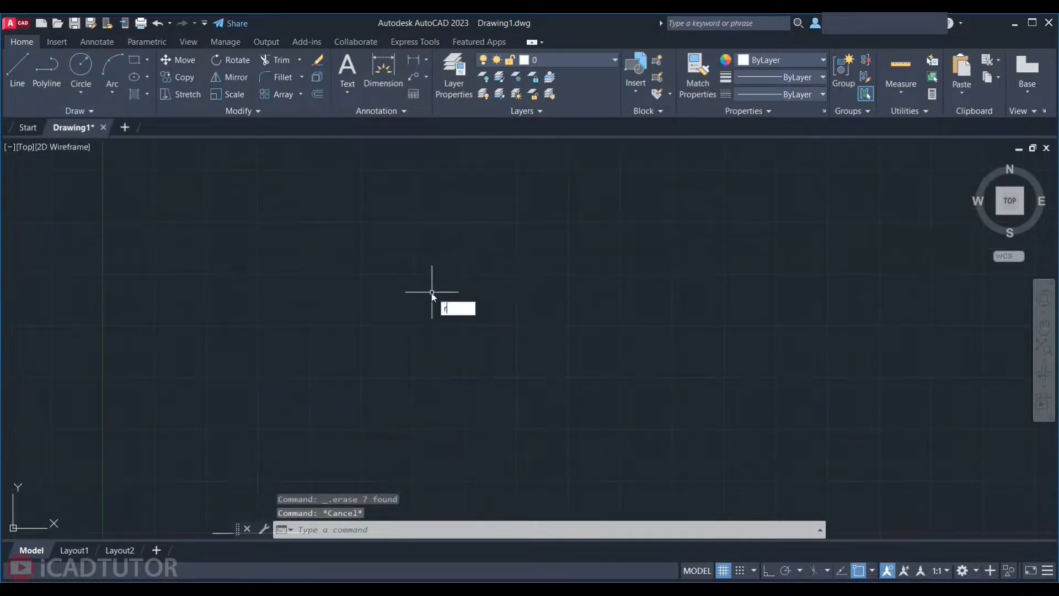
- Draw three rays from one start point, heading northeast, nearly straight north and northwest
text(ay)
key(Return)
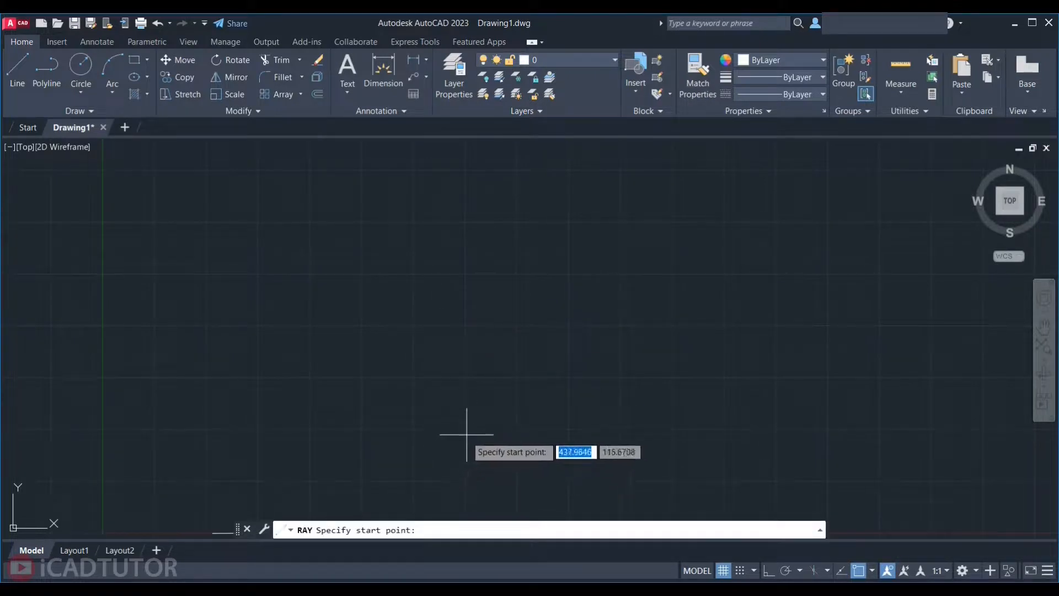
click(472, 417)
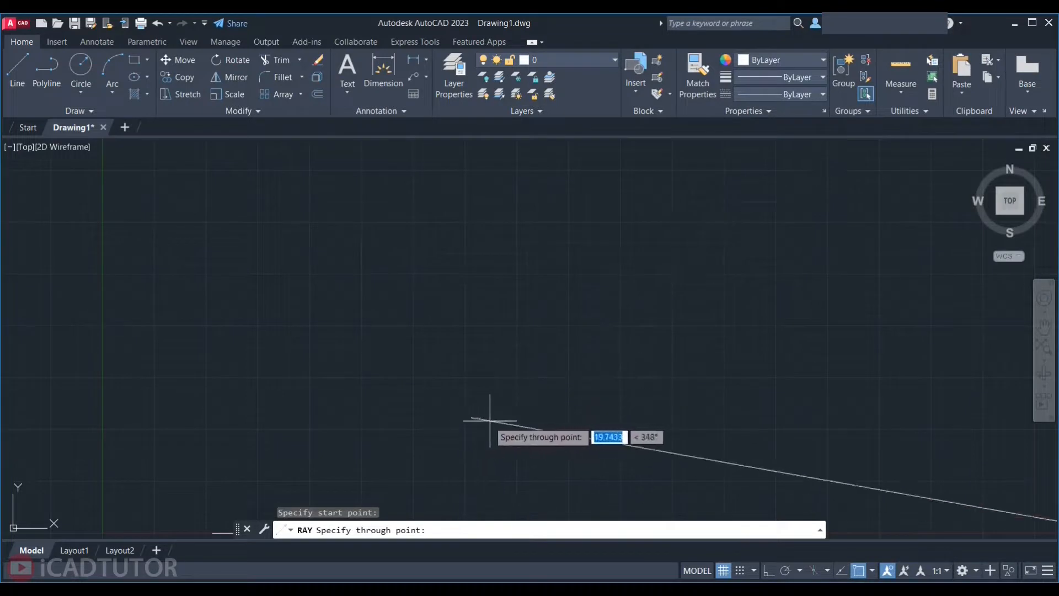
click(602, 362)
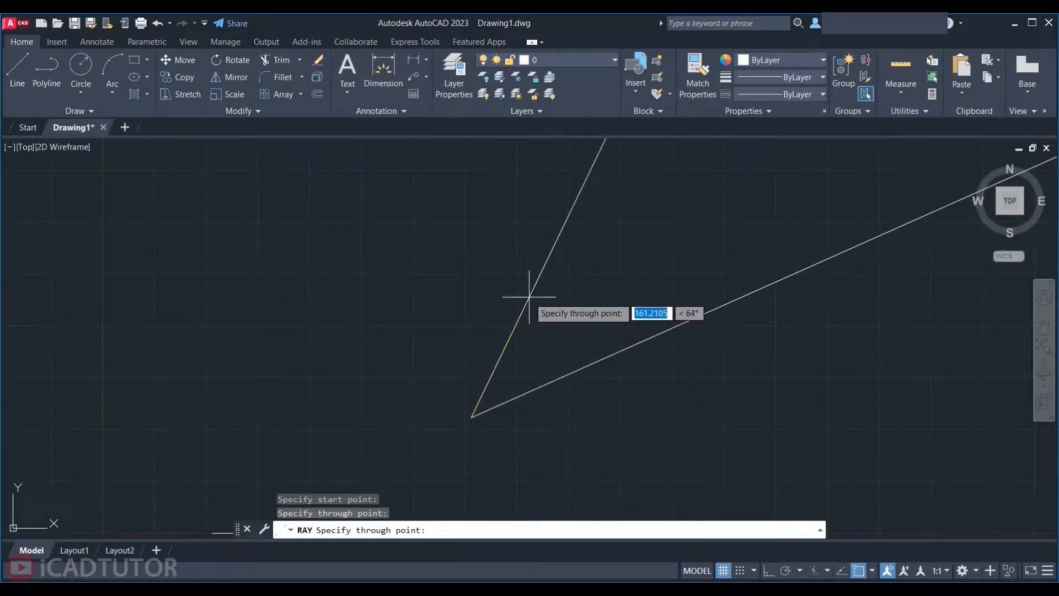
click(470, 266)
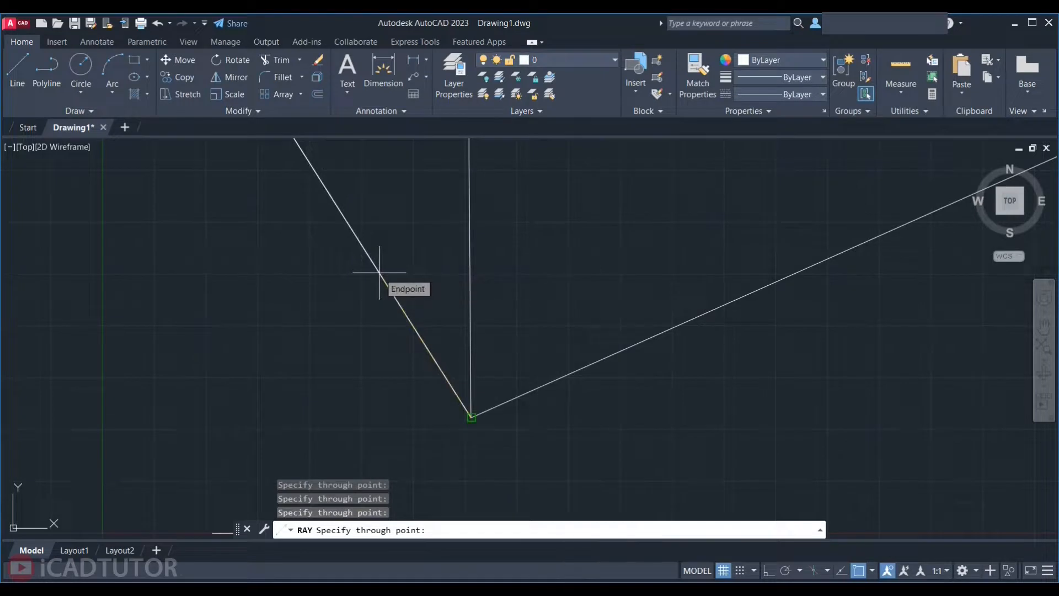
- Turn on Ortho mode and add rays from the same start point heading east, west and south
key(F8)
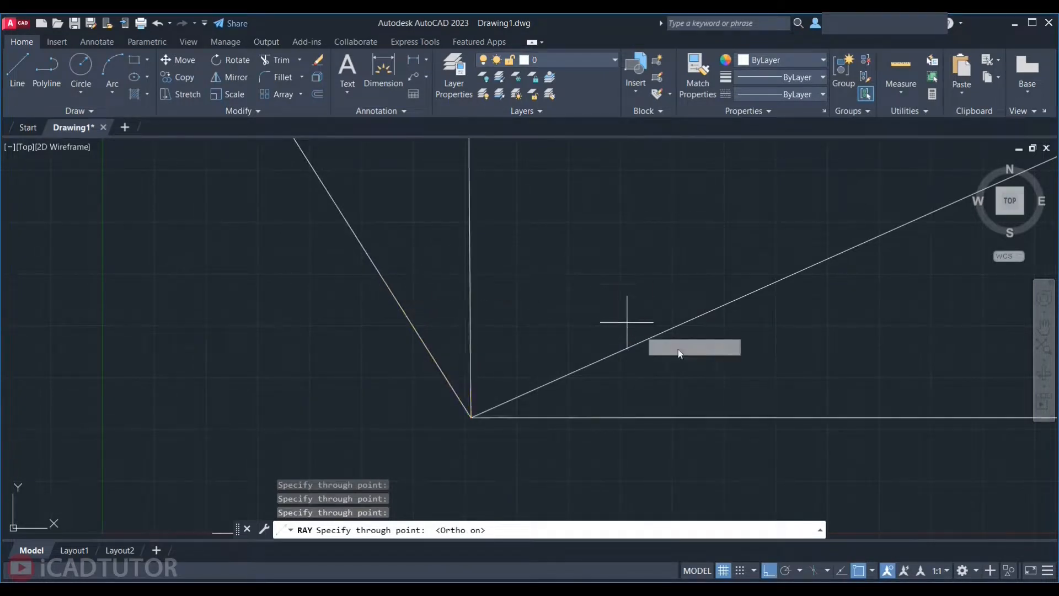
click(243, 375)
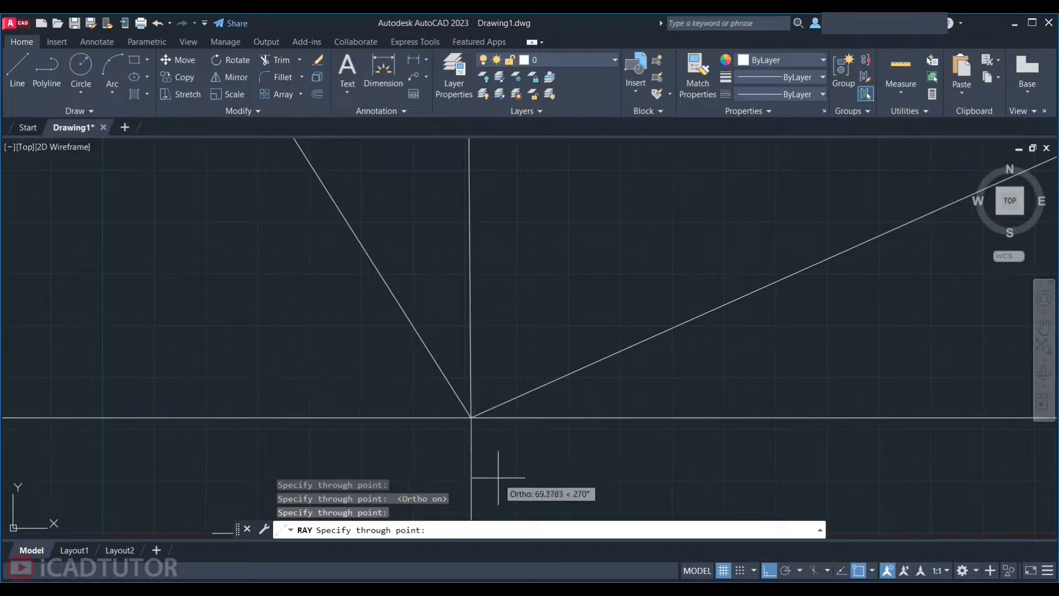
click(473, 482)
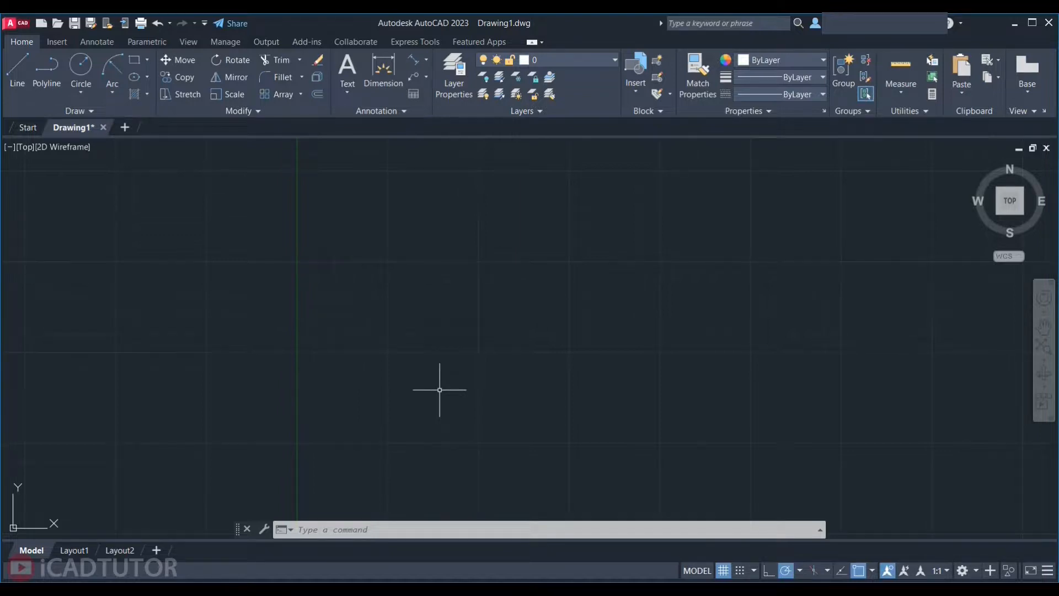
- Draw five connected lines heading south, southeast, southwest, east and north, ending the last one higher than the start point
text(L)
key(Return)
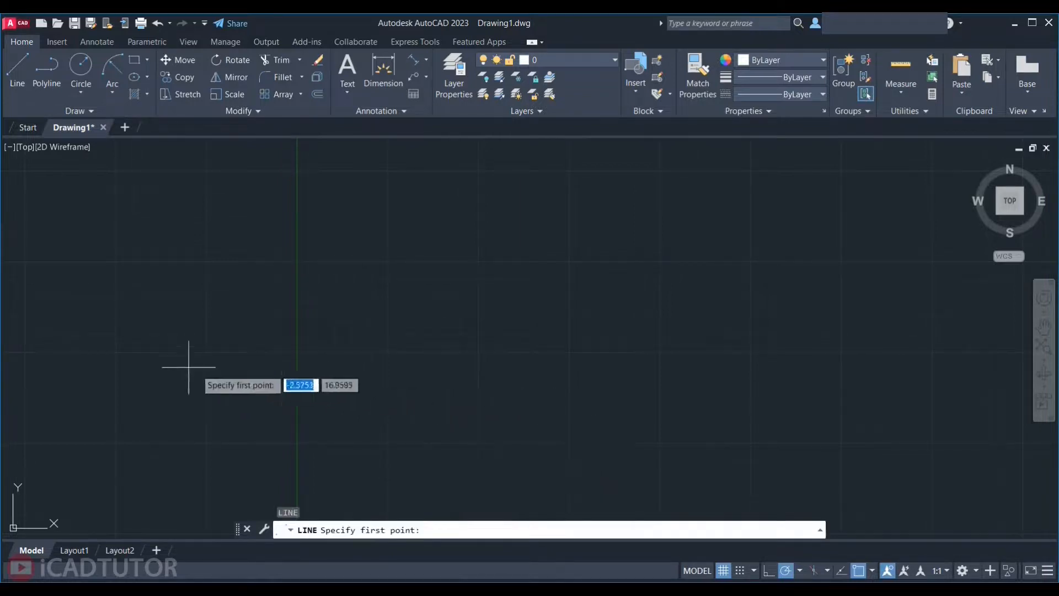
click(102, 230)
click(100, 304)
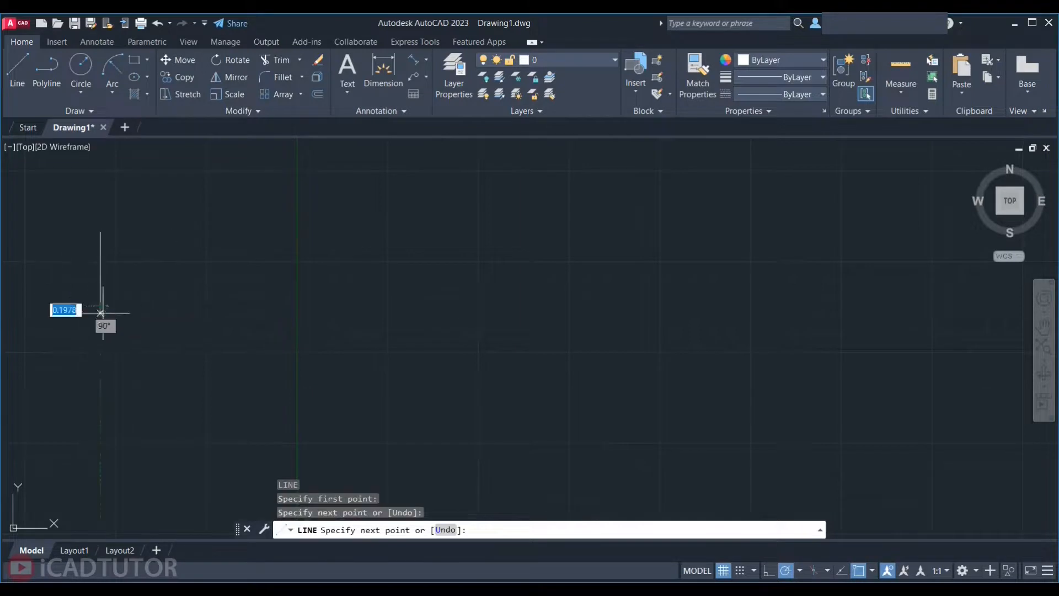
click(159, 364)
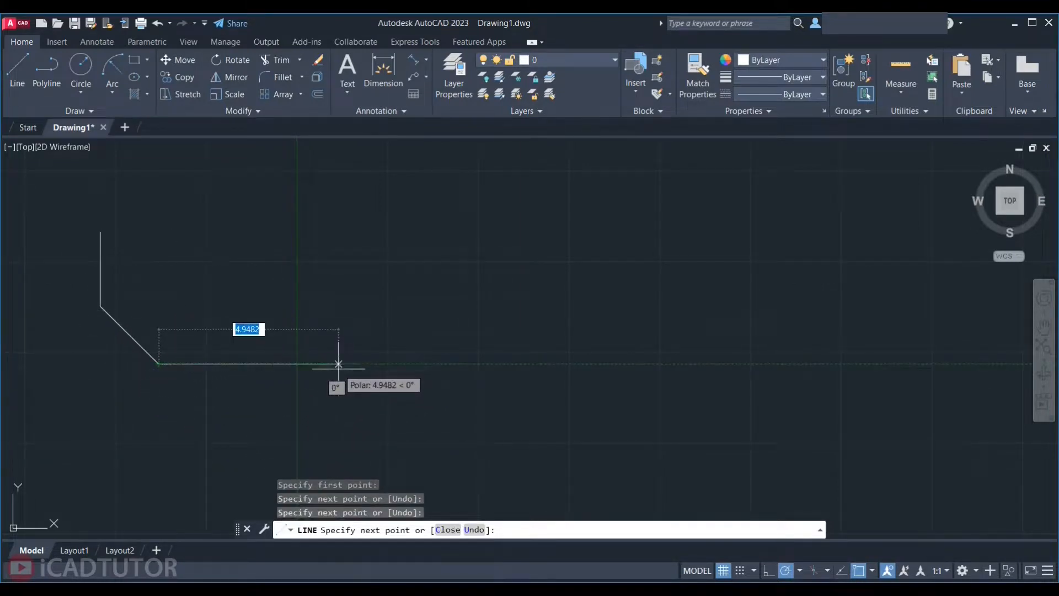
click(114, 420)
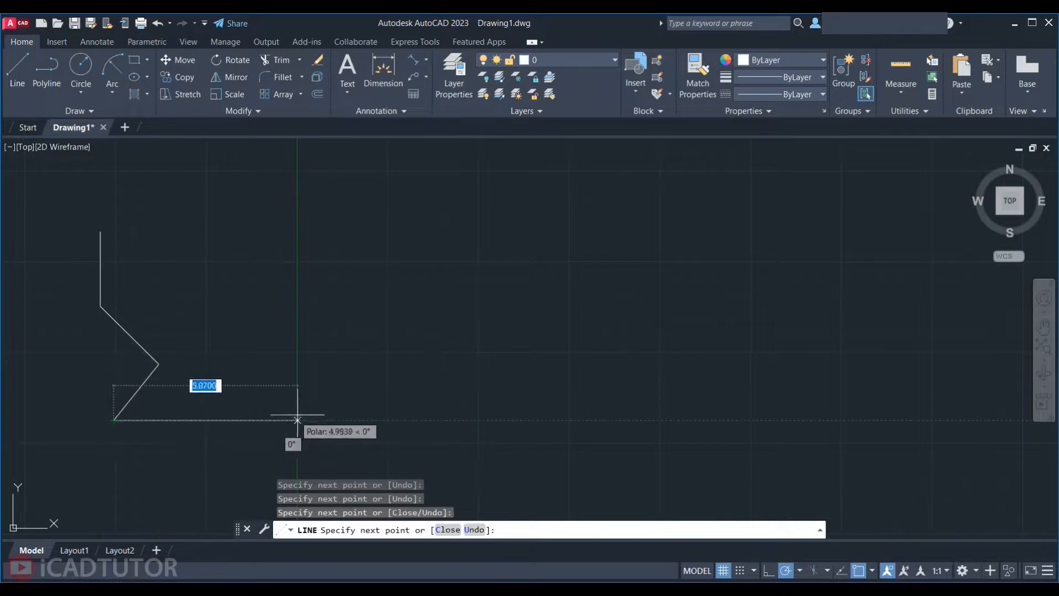
click(337, 420)
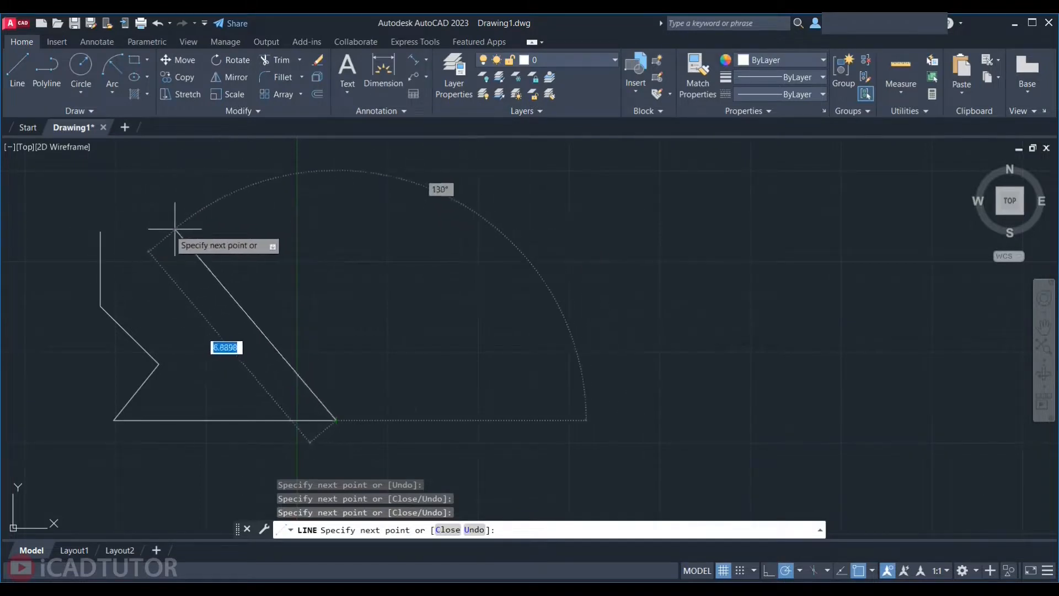
click(336, 170)
key(Return)
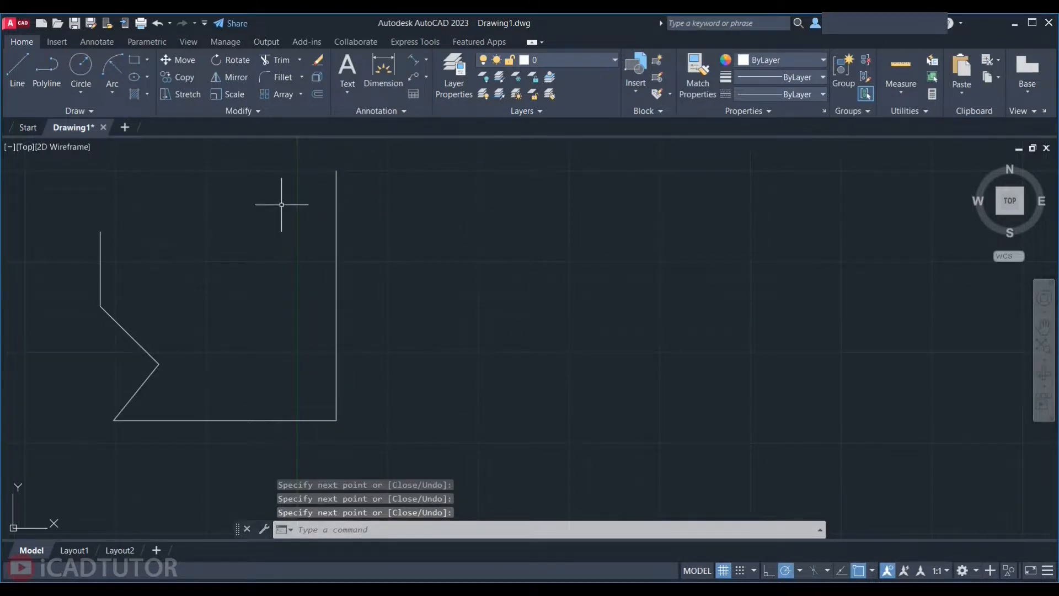
text(l)
key(Return)
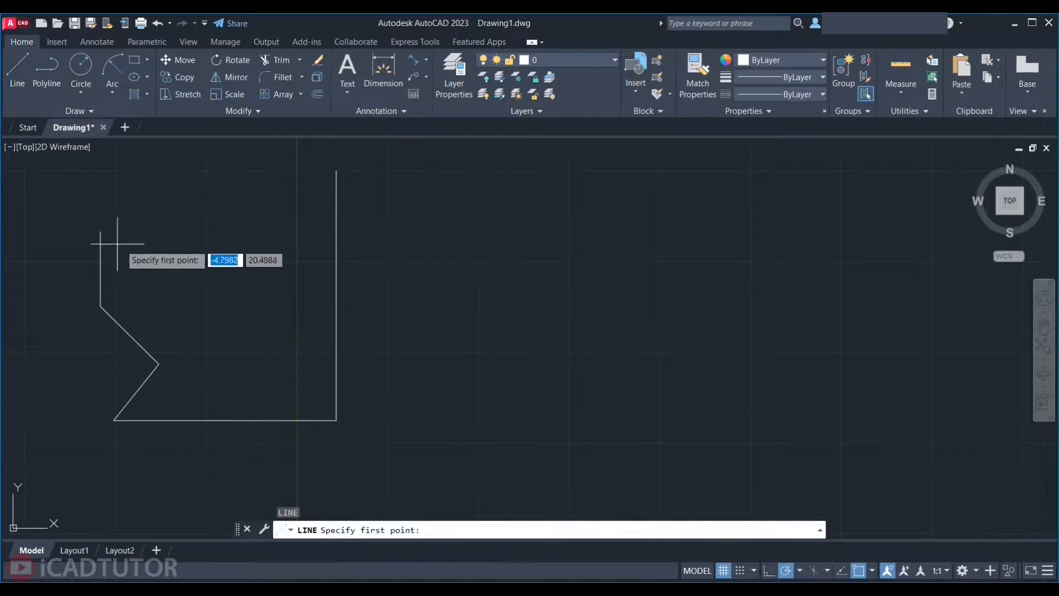
click(100, 231)
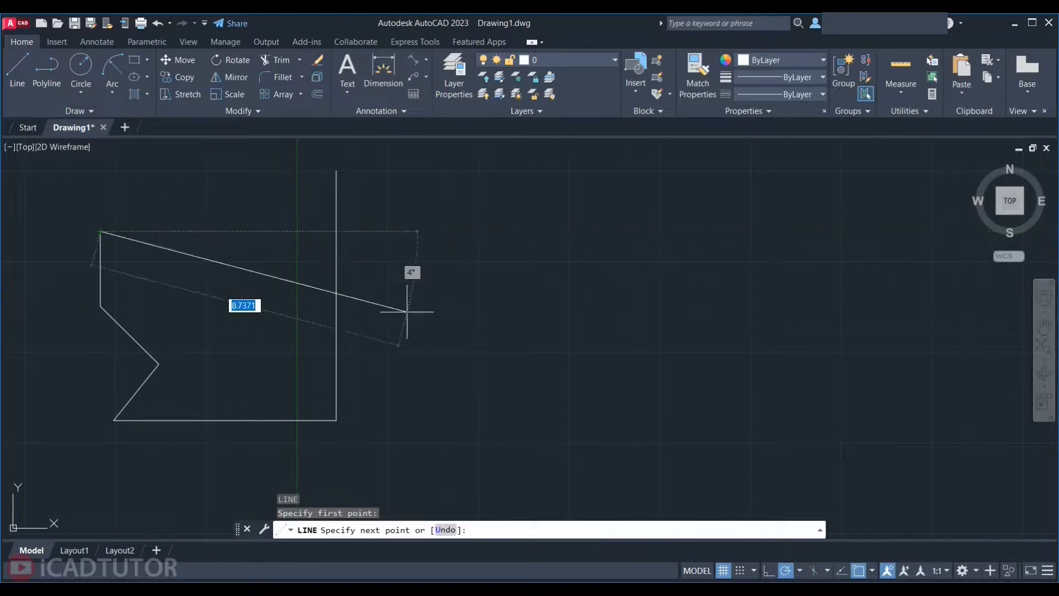
click(872, 570)
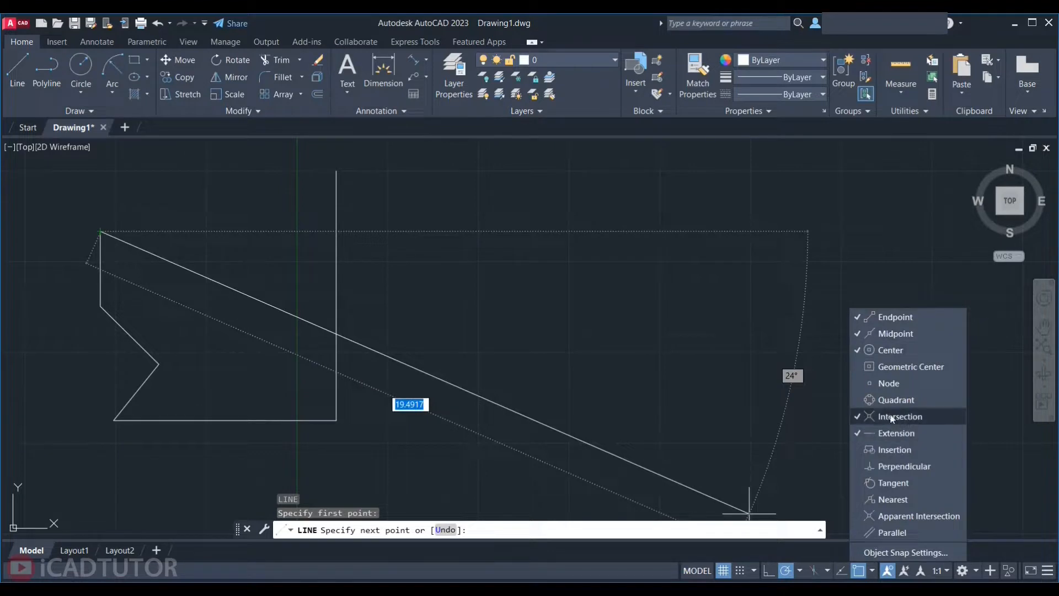
click(336, 233)
key(Return)
- Close the outline with a horizontal line about 6.5 long from its start point to the long vertical edge
text(l)
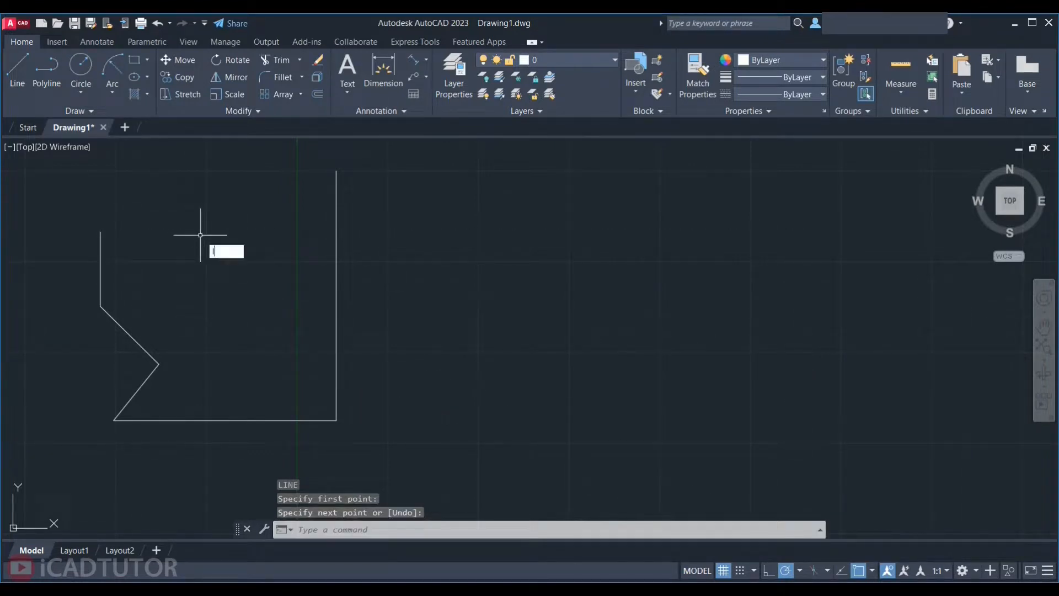
key(Return)
click(99, 231)
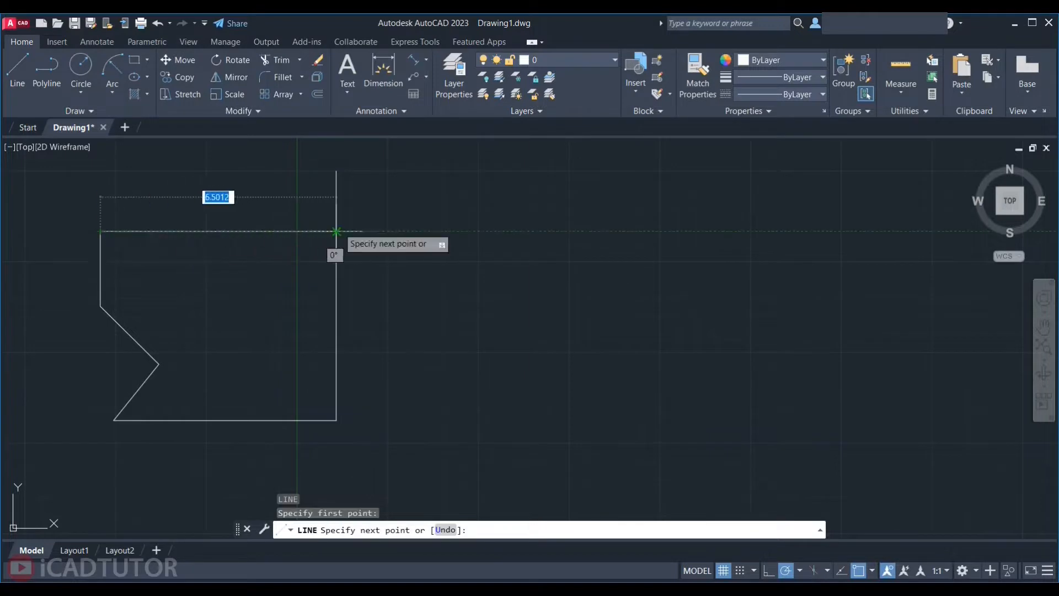
click(336, 231)
key(Escape)
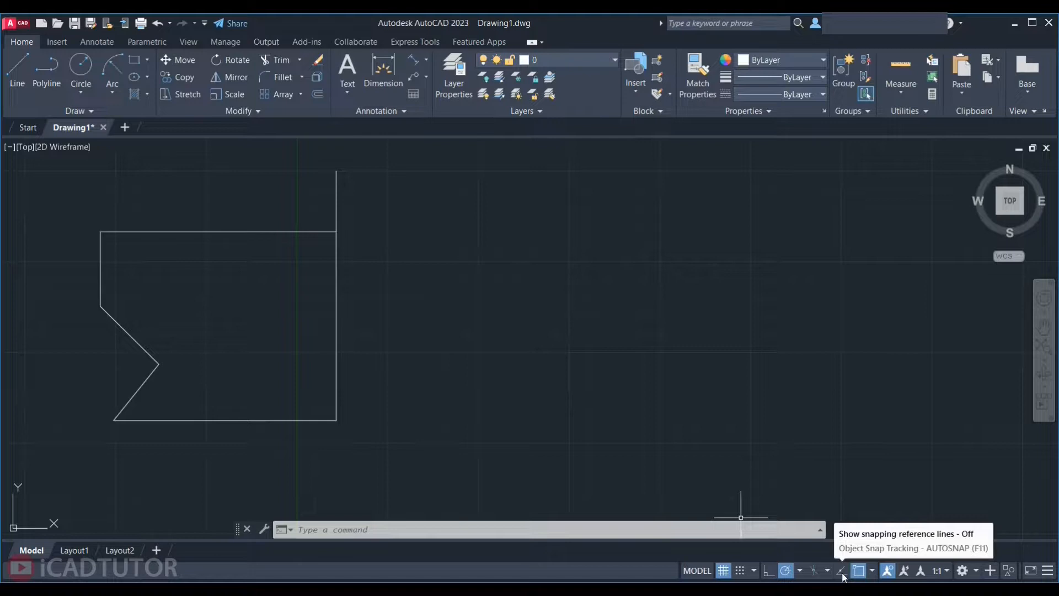
- Turn on Object Snap Tracking and draw four connected lines east of the first outline, heading south about 2.16, southeast, southwest and east
key(F10)
text(l)
key(Return)
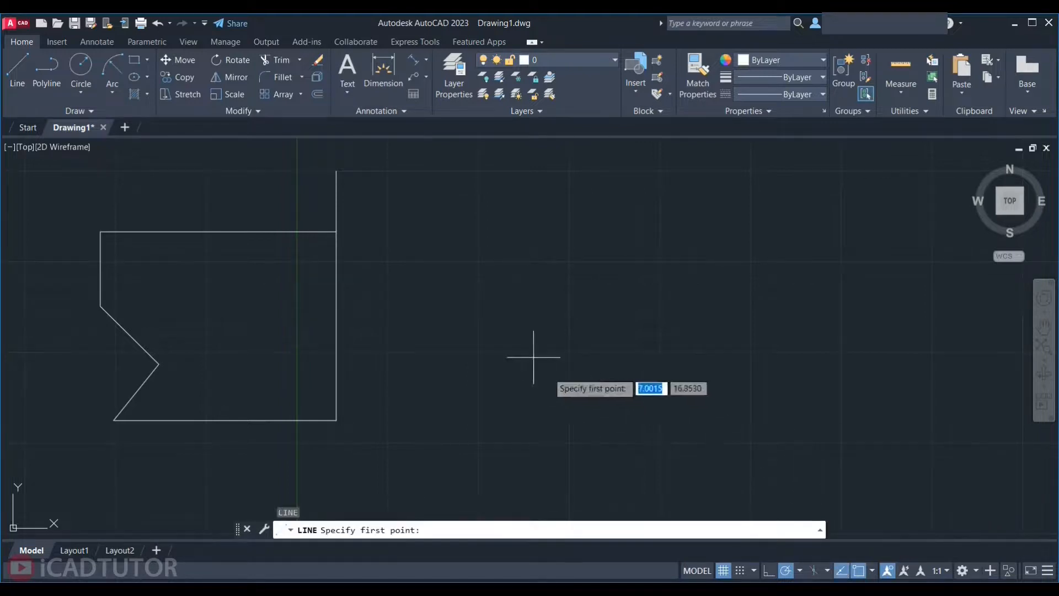
click(466, 230)
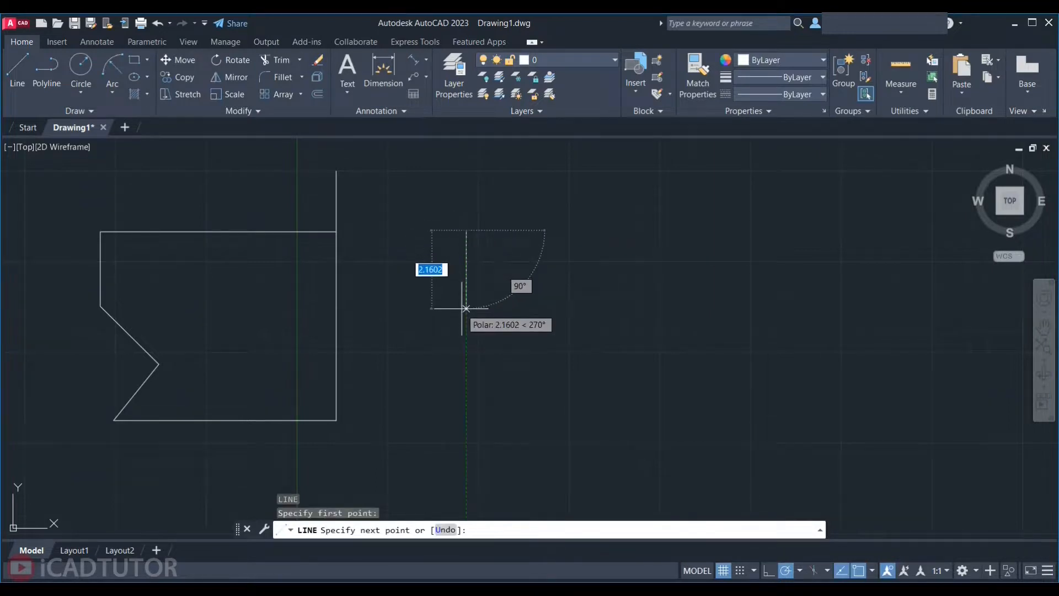
click(466, 308)
click(517, 358)
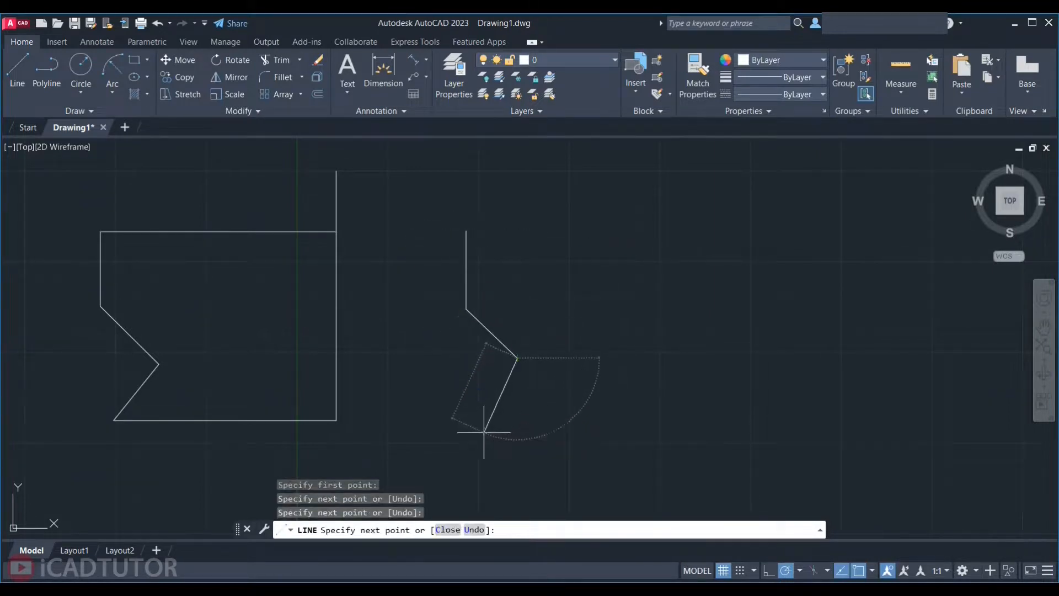
click(483, 432)
click(724, 432)
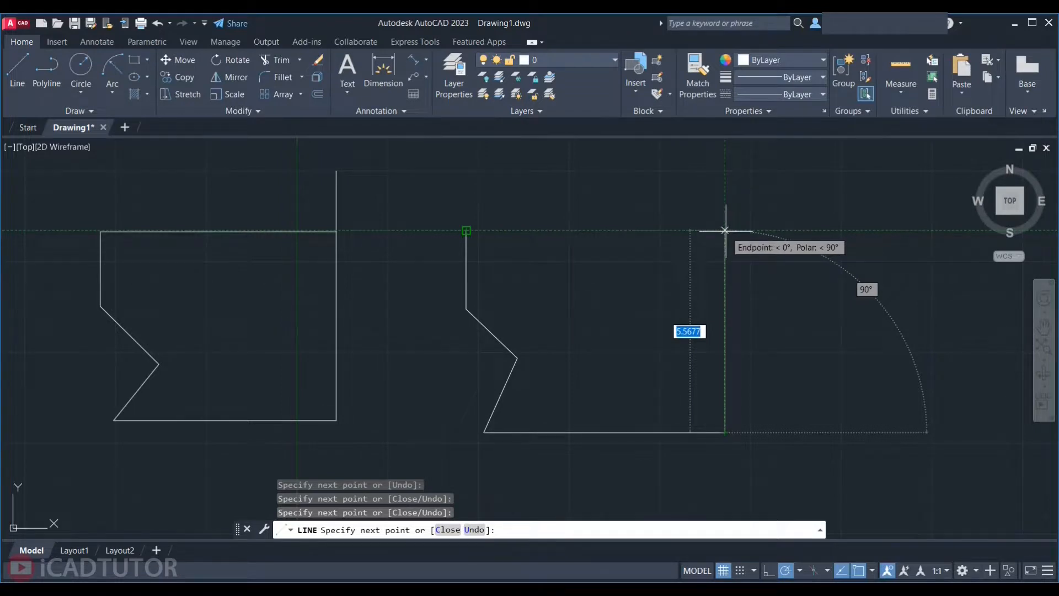
- Close the second outline with a vertical edge about 5.57 high, level with the start point, and a horizontal line back to it
click(724, 230)
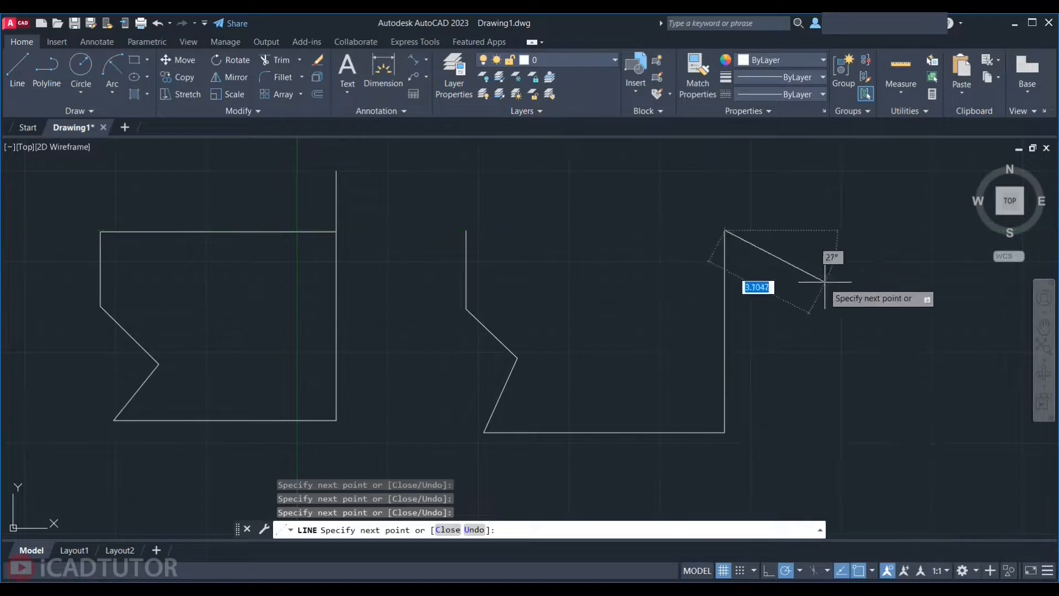
click(466, 230)
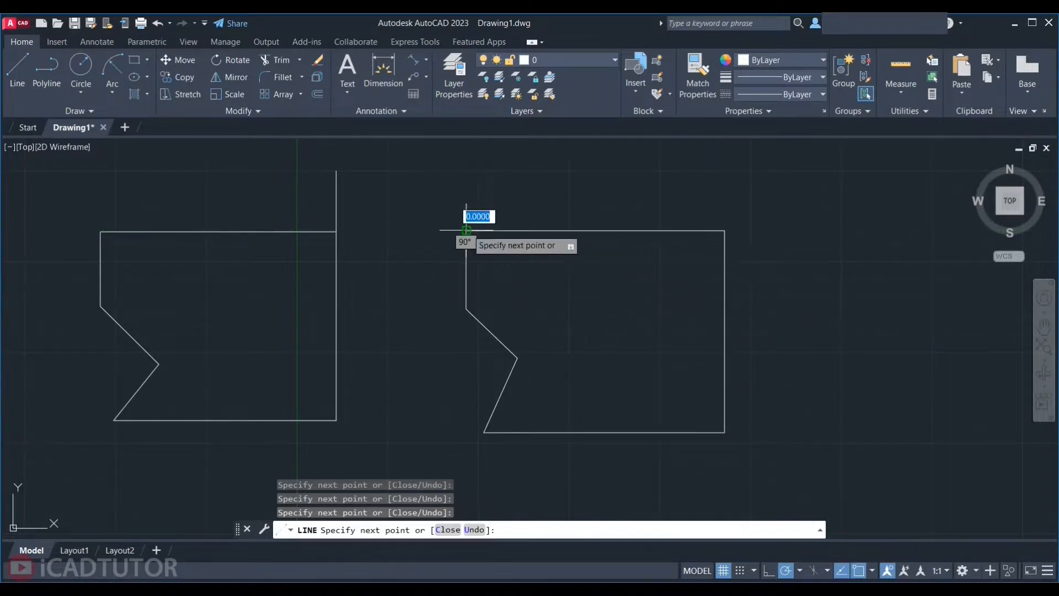
key(Escape)
- Turn off Object Snap Tracking while the Line command is running and leave the command without drawing a line
scroll(466, 230, down, 3)
scroll(469, 362, up, 3)
scroll(485, 432, down, 2)
scroll(576, 315, up, 2)
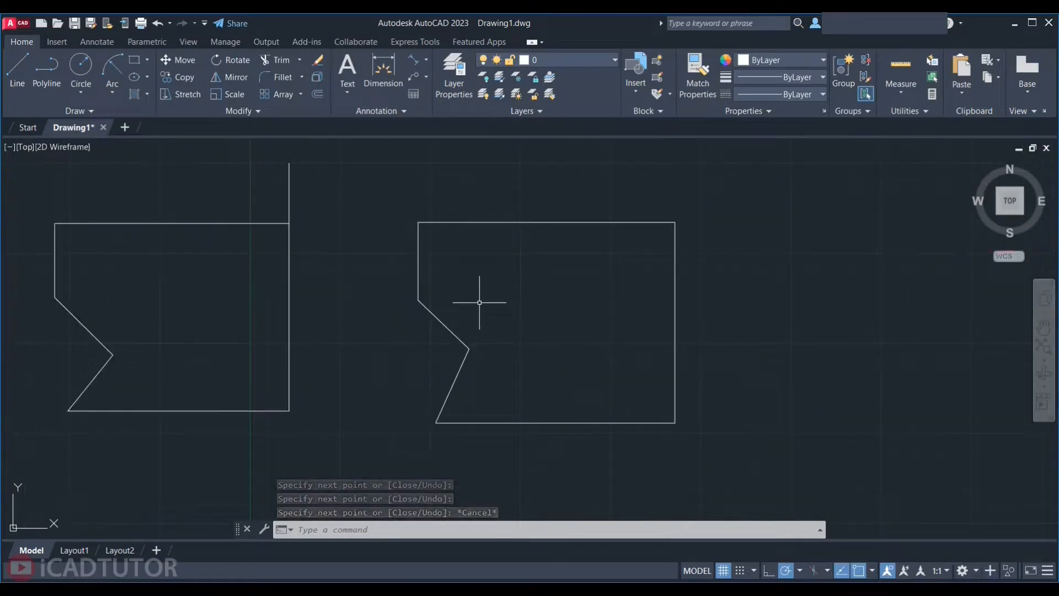
text(l)
key(Return)
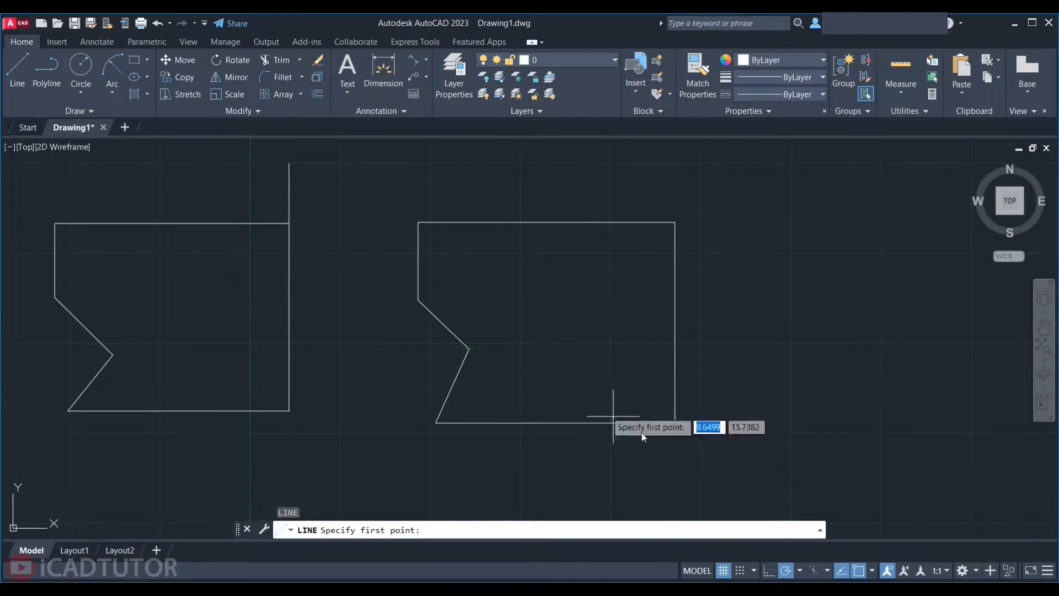
click(842, 570)
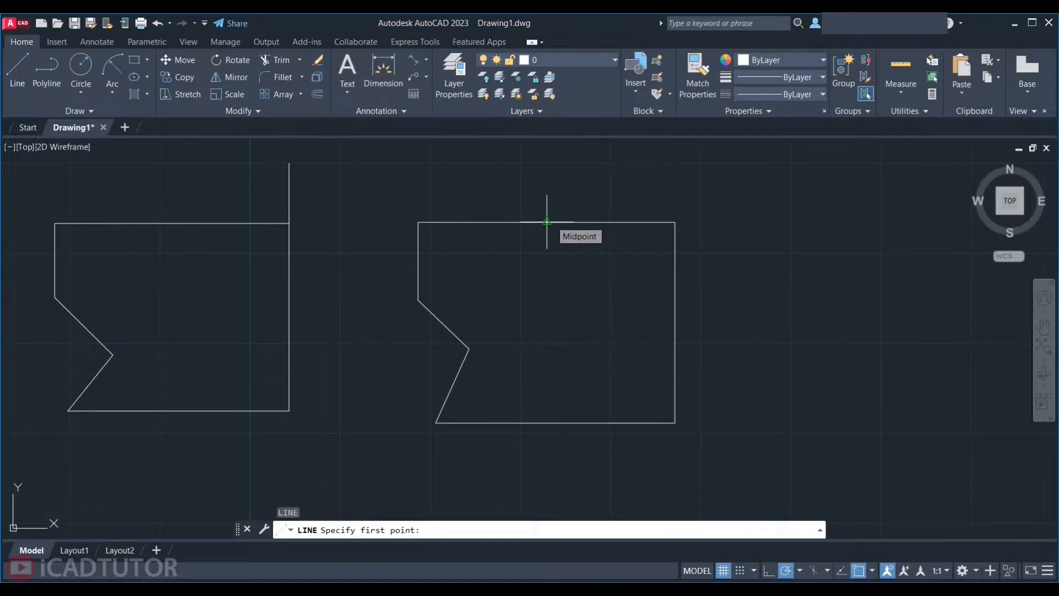
key(Escape)
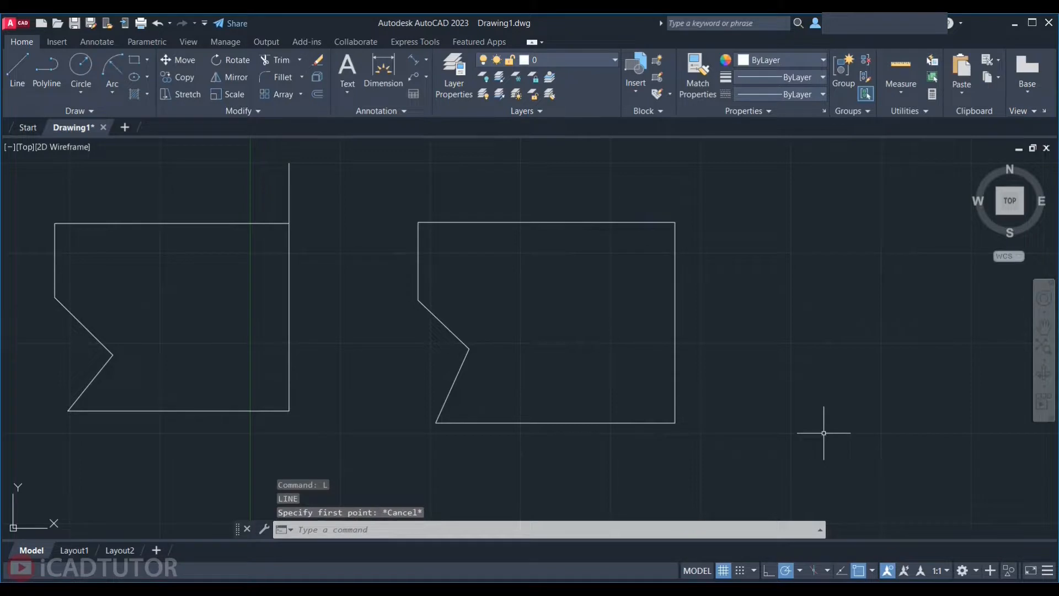
- Turn Object Snap off to try the Line command on the second outline's upper edge without snapping, and turn Object Snap back on
key(F3)
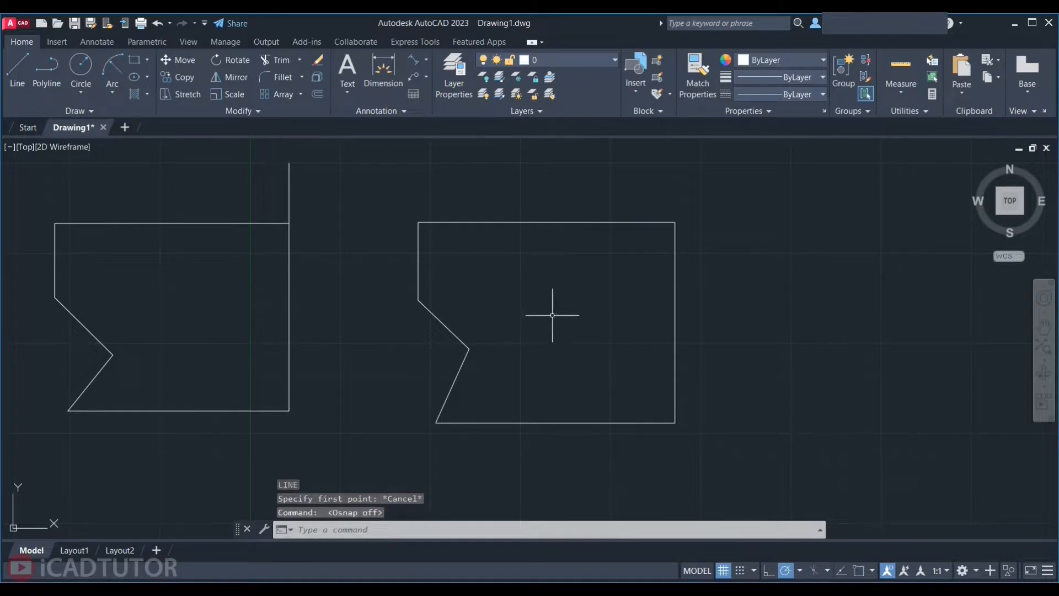
text(l)
key(Return)
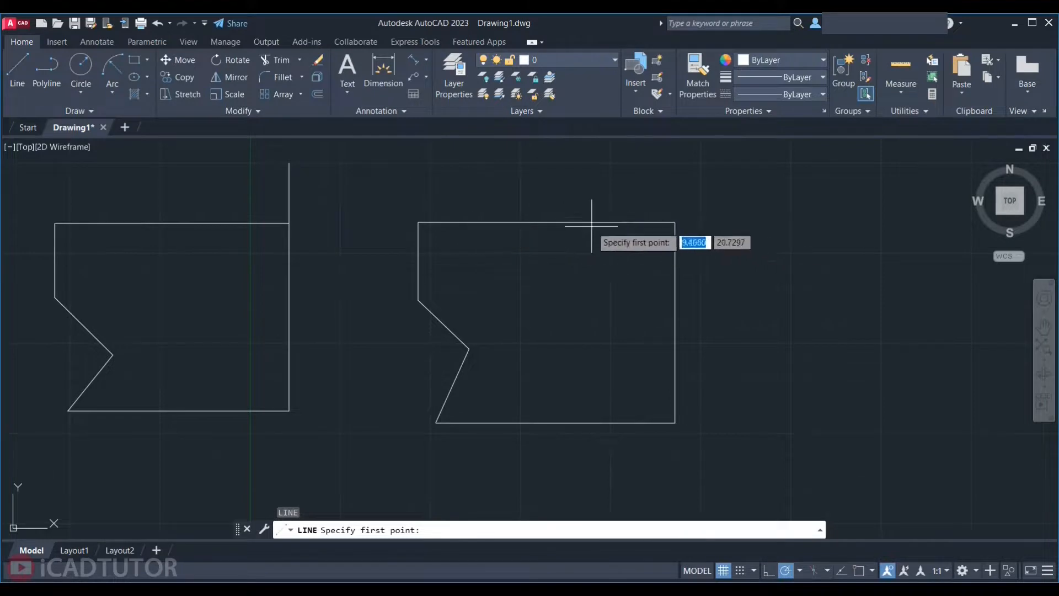
key(Escape)
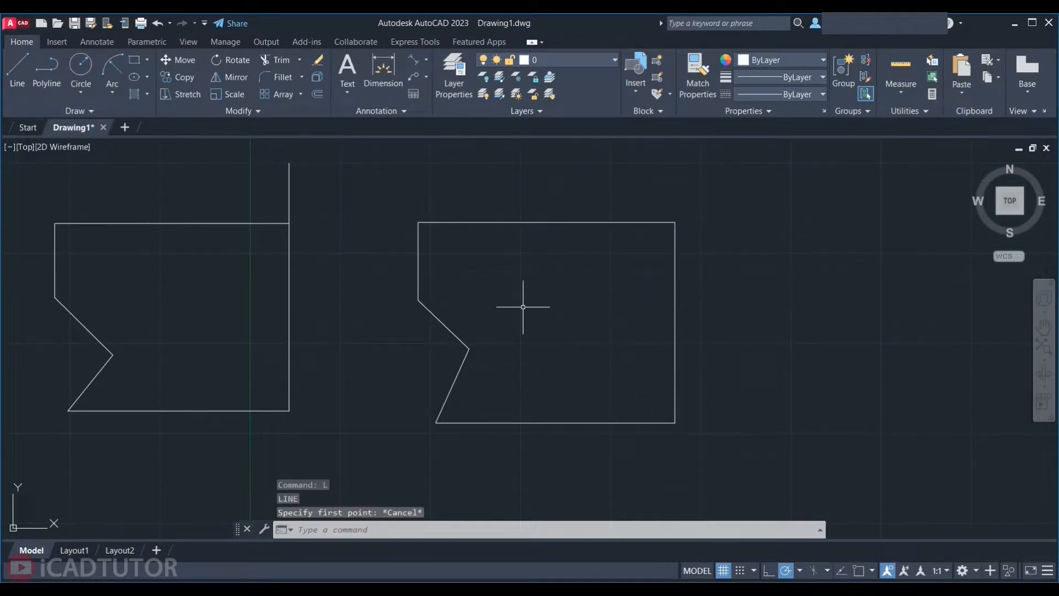
text(l)
key(Return)
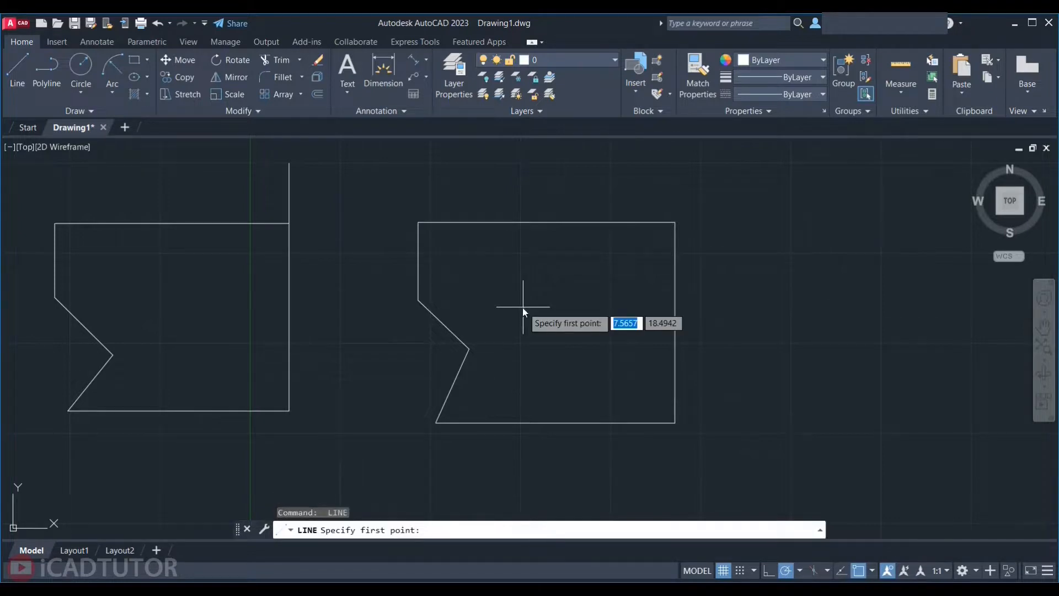
key(BackSpace)
key(Escape)
- Draw a vertical line from the midpoint of the second outline's upper edge down to about three quarters of the outline's height
text(l)
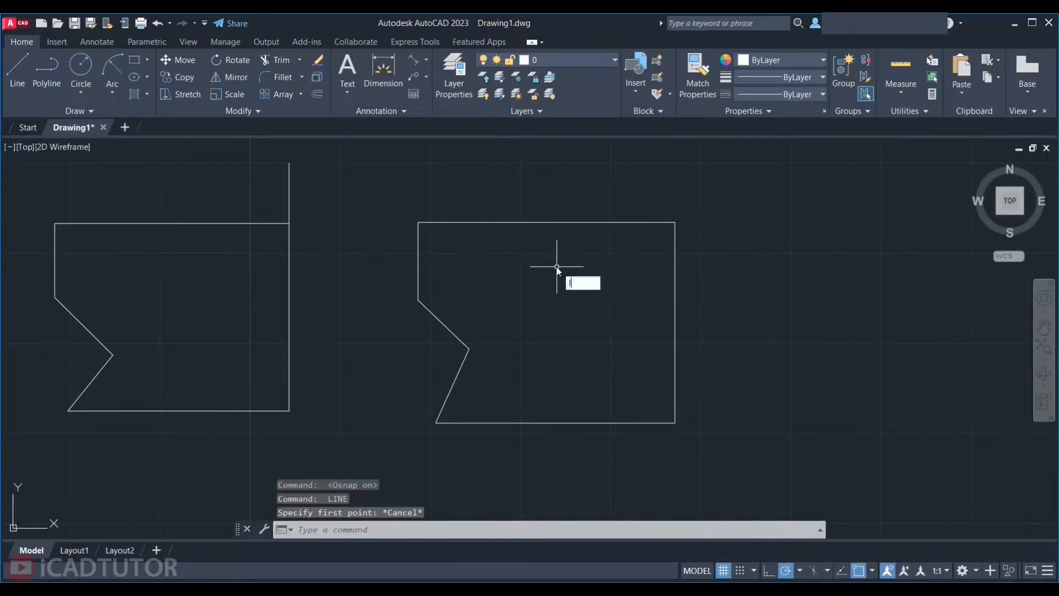
key(Return)
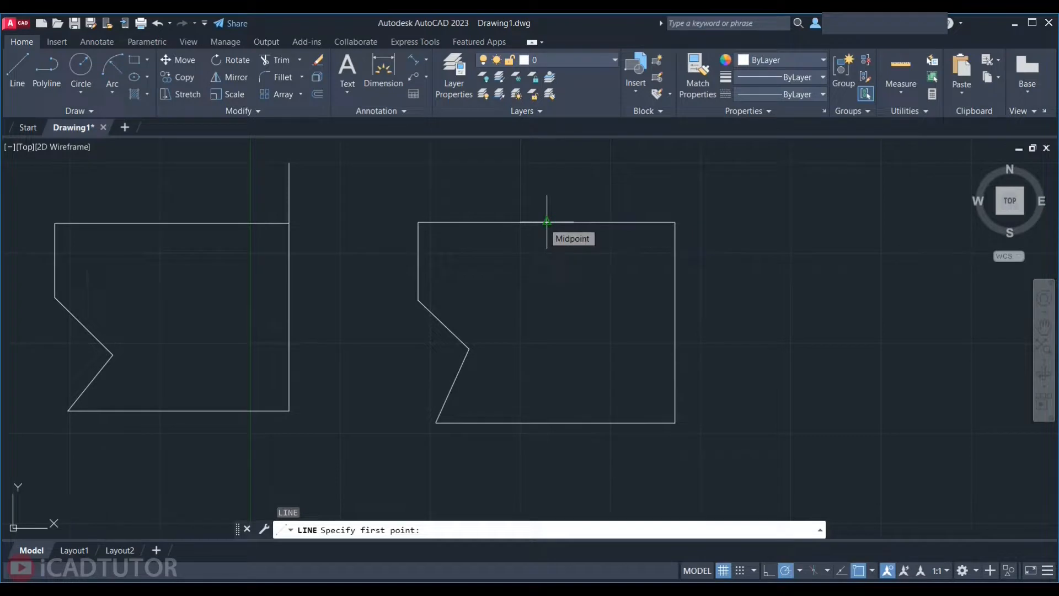
click(547, 222)
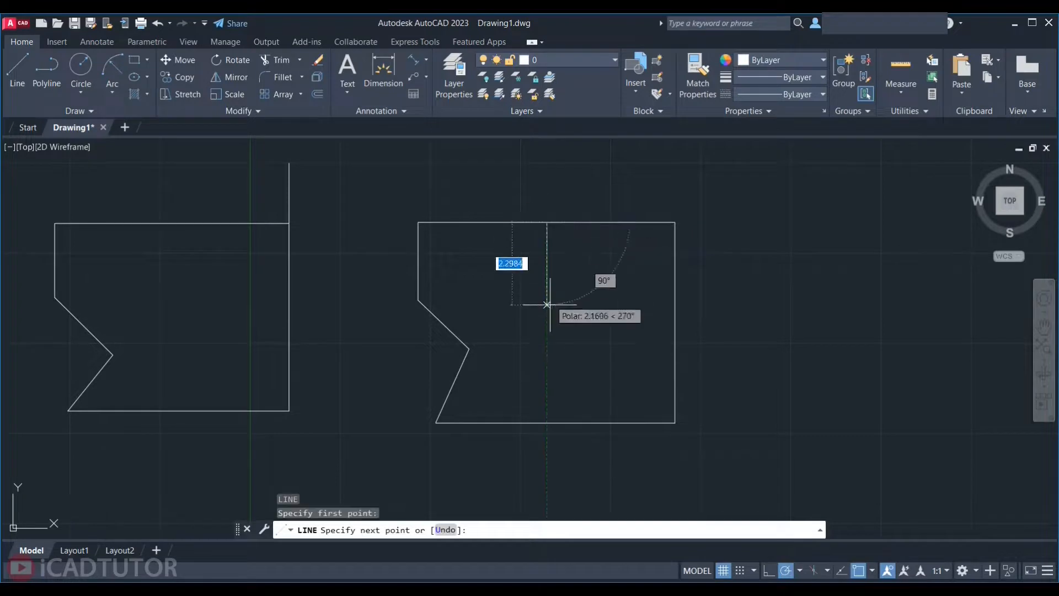
click(547, 370)
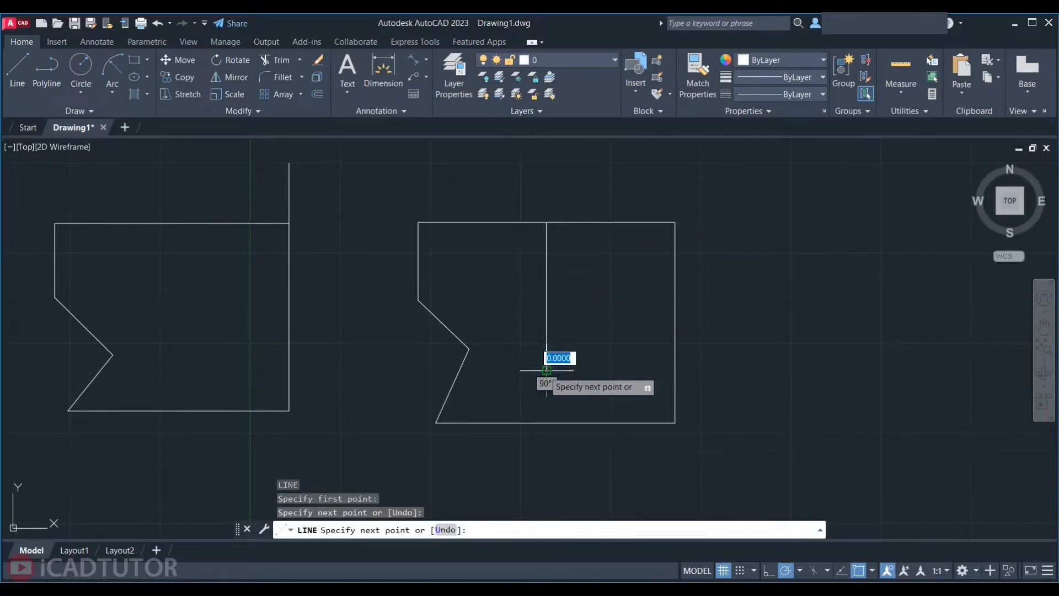
key(Return)
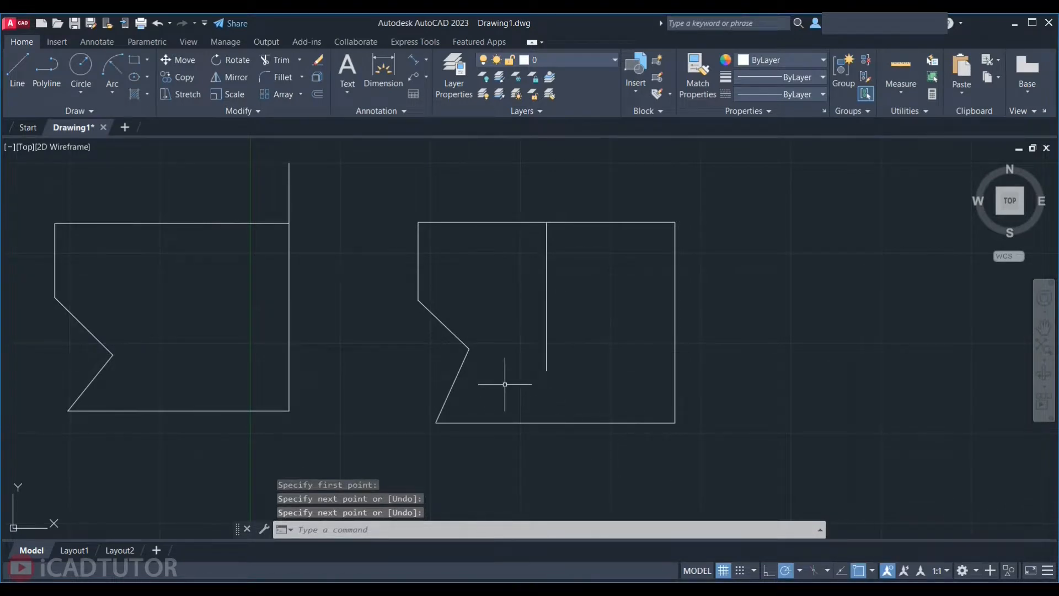
- Draw a horizontal line about 2.15 long from the second outline's notch vertex to the inner vertical line
text(l)
key(Return)
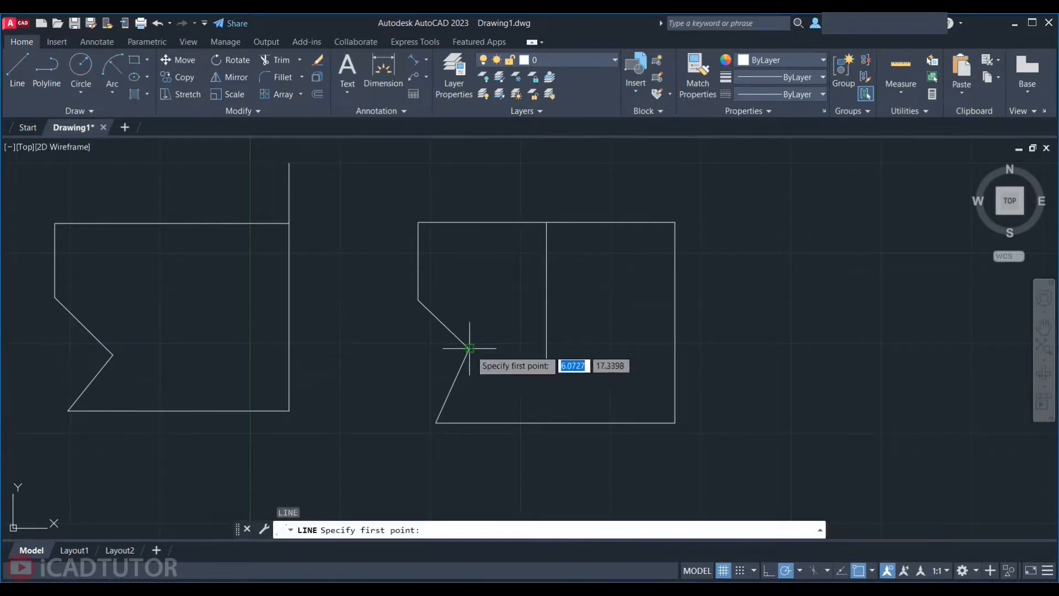
click(469, 349)
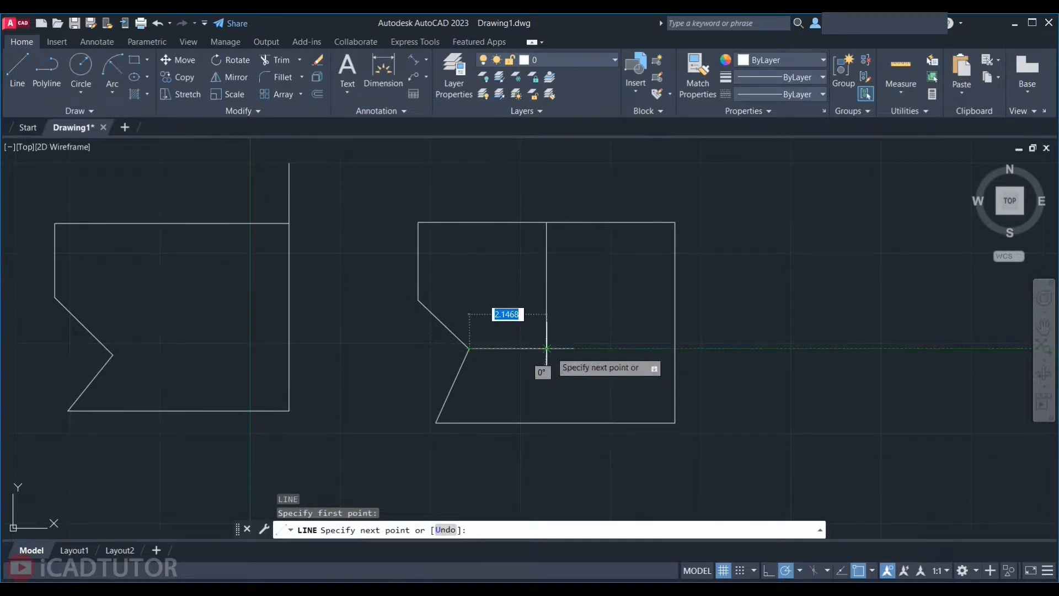
click(547, 349)
key(Escape)
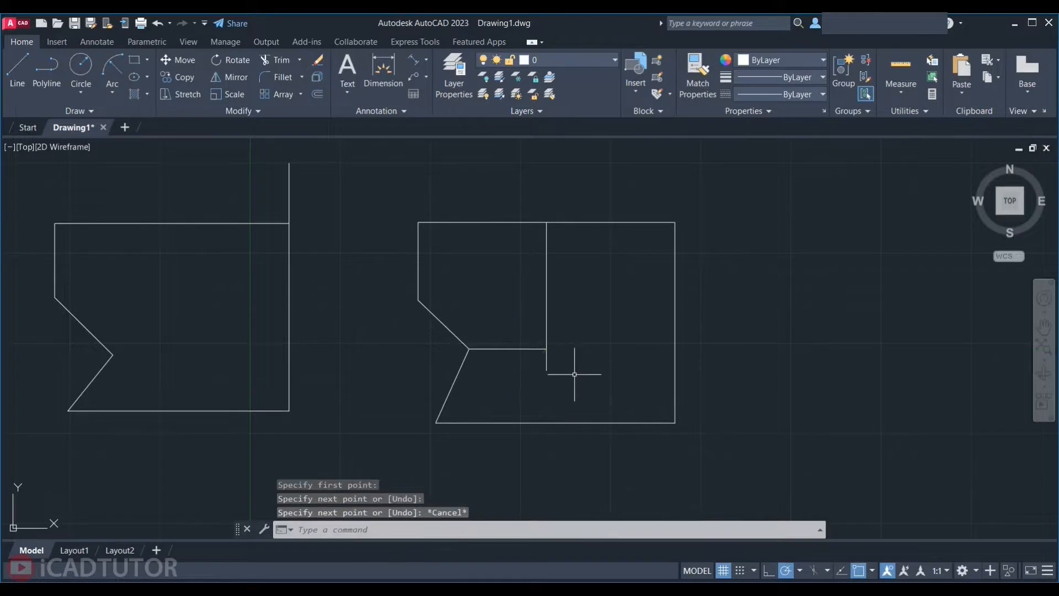
- Delete the vertical and horizontal lines inside the second outline
click(585, 400)
click(529, 325)
key(Delete)
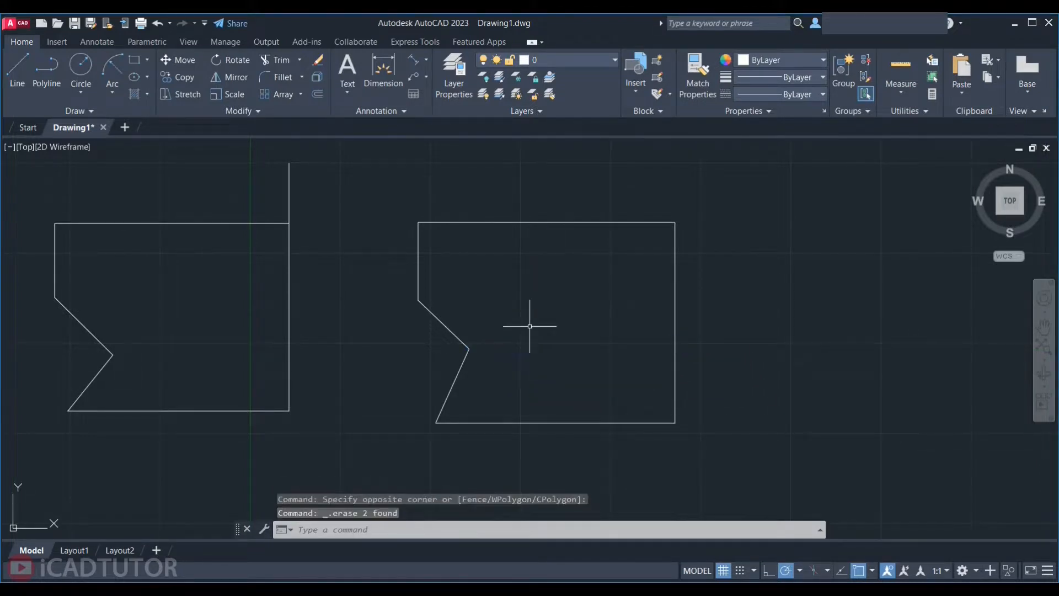
- Turn Object Snap Tracking on and draw a horizontal line from the second outline's notch vertex to the point below its upper edge's midpoint
text(l)
key(Return)
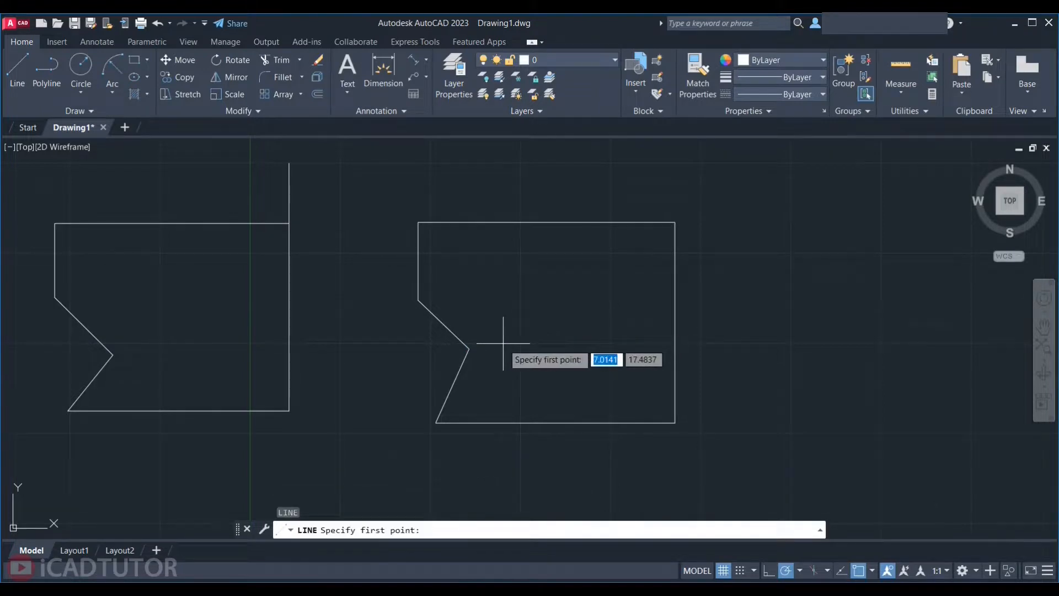
key(F11)
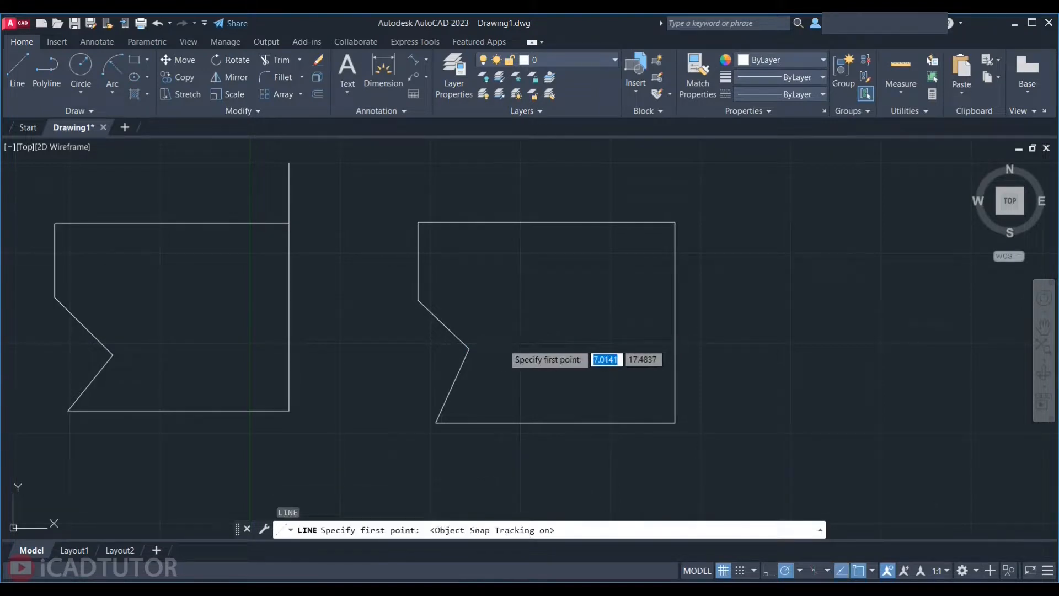
click(469, 348)
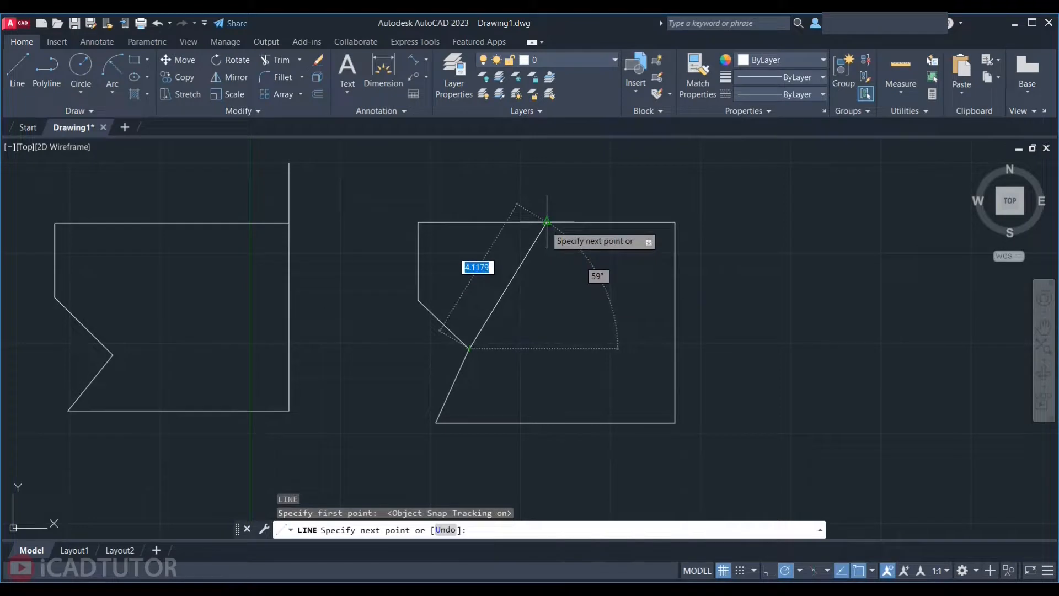
click(546, 348)
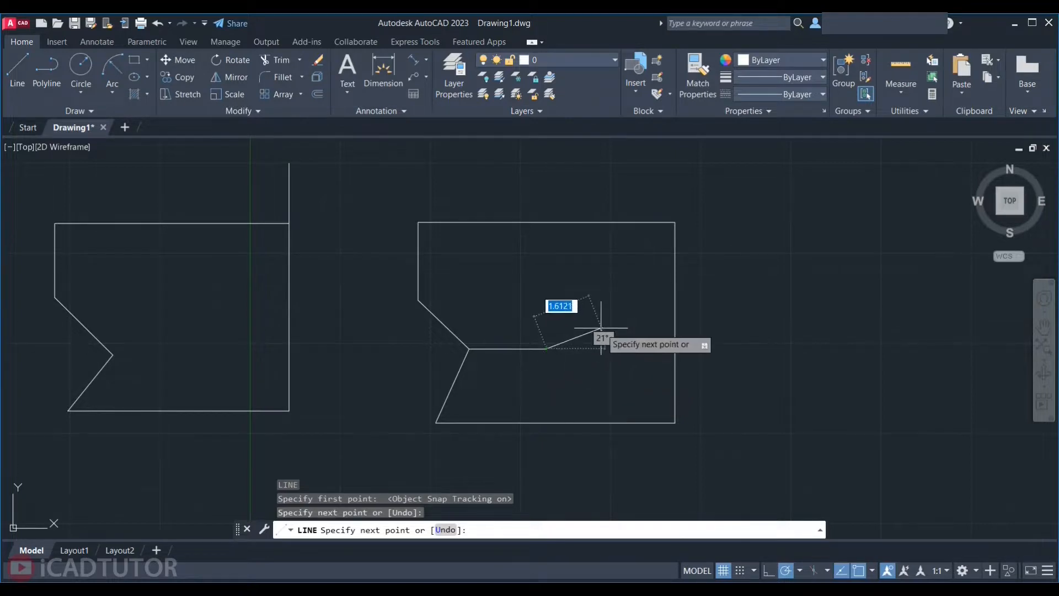
key(Escape)
- Draw a freehand slanted line in the empty area below the two outlines, descending from upper right to lower left
scroll(603, 289, down, 2)
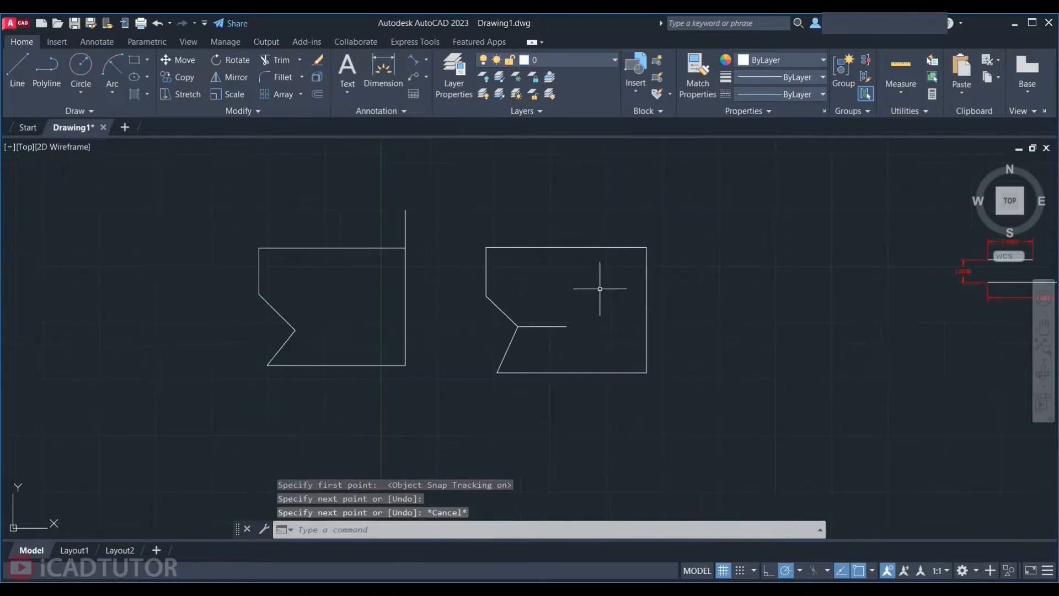
middle_drag(473, 421, 437, 331)
scroll(441, 324, up, 2)
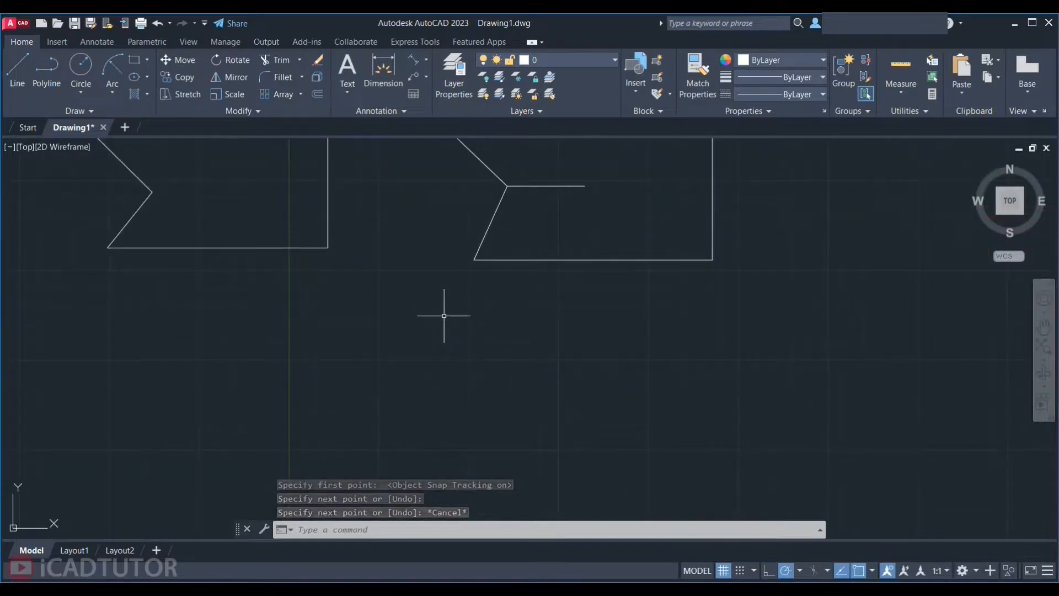
key(Return)
click(409, 296)
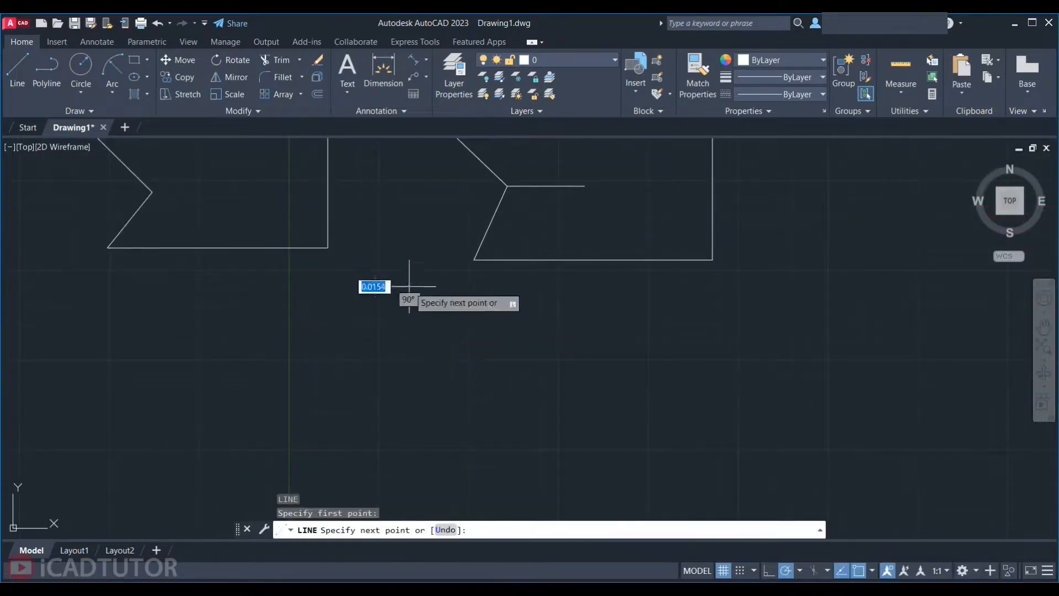
click(209, 428)
key(Escape)
- Draw a line from the second outline's lower-right corner at a -125° angle override, ending level with the slanted line's lower end
key(Return)
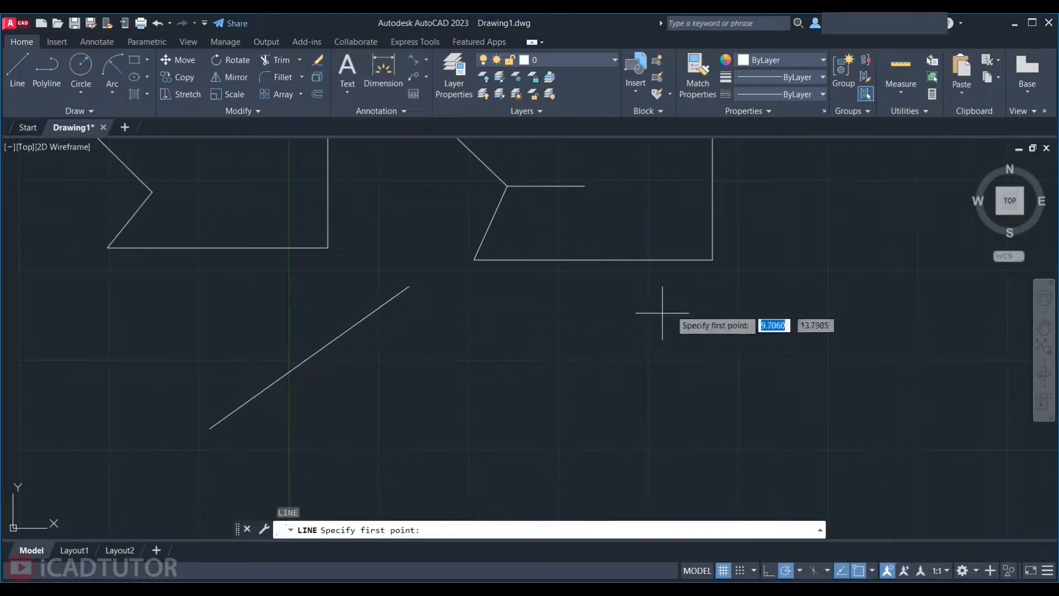
click(712, 259)
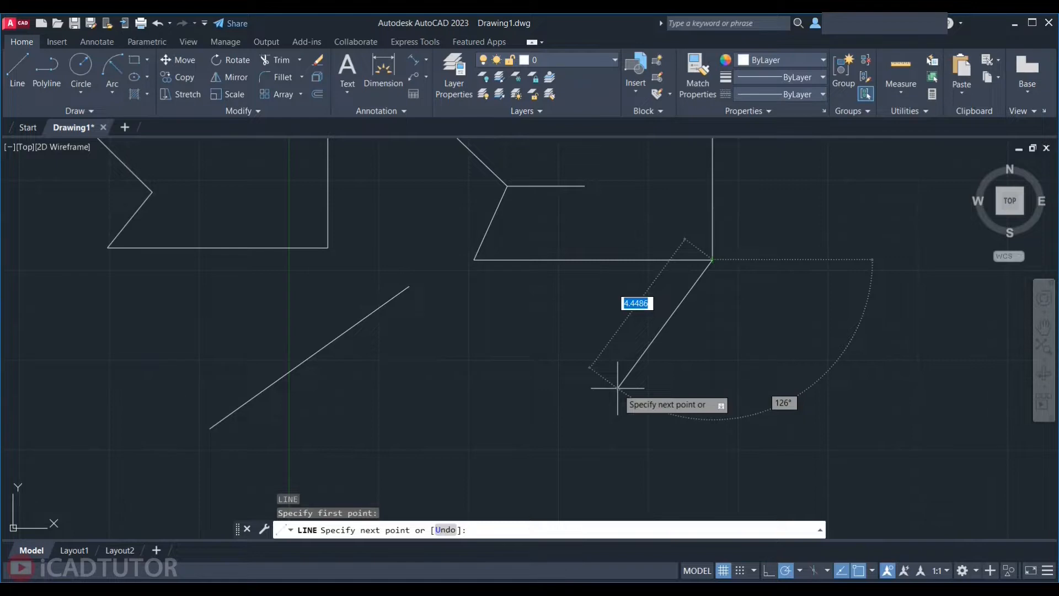
text(<)
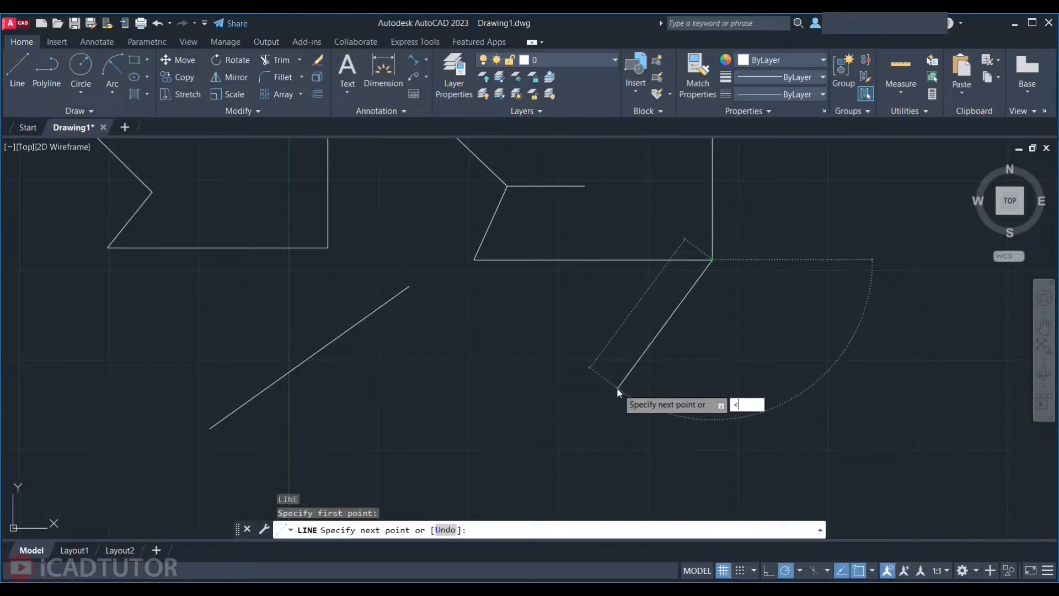
text(-125)
key(Return)
scroll(600, 387, down, 1)
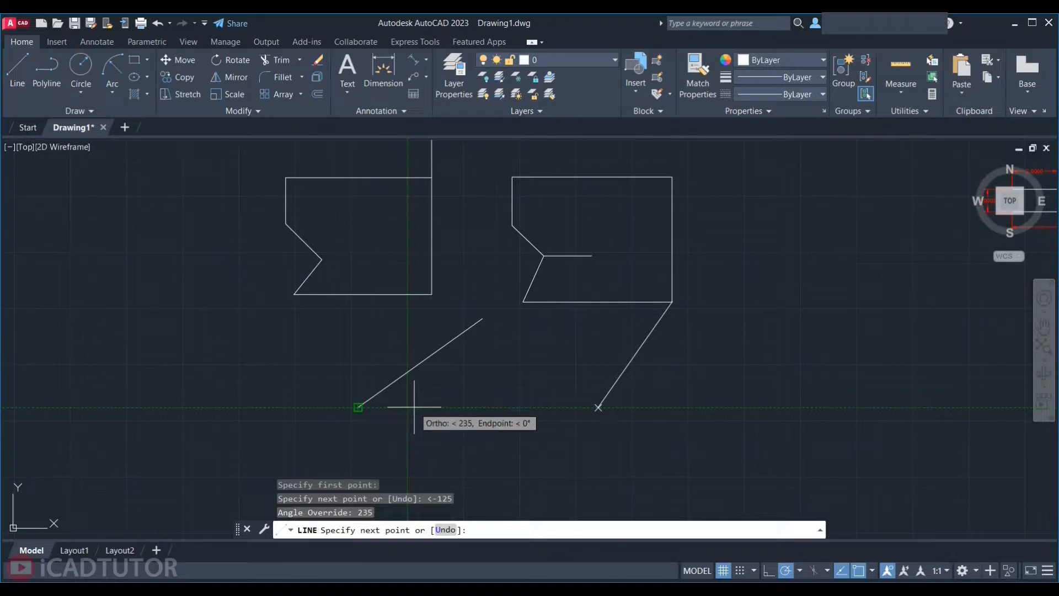
click(414, 407)
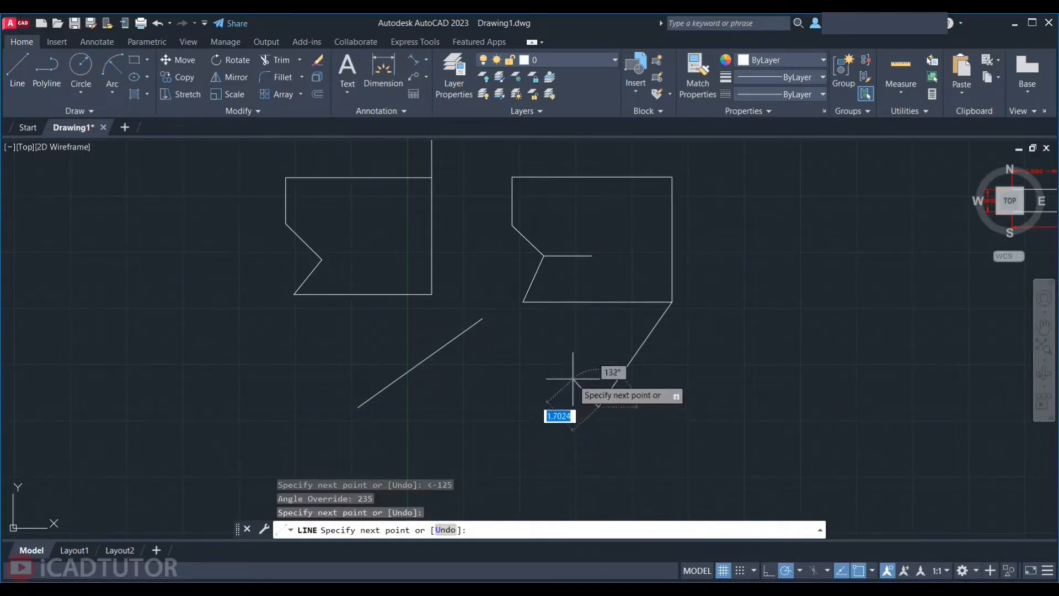
- Continue the line to the point level with the slanted line's upper end and directly below the second outline's lower-left corner
scroll(562, 348, up, 2)
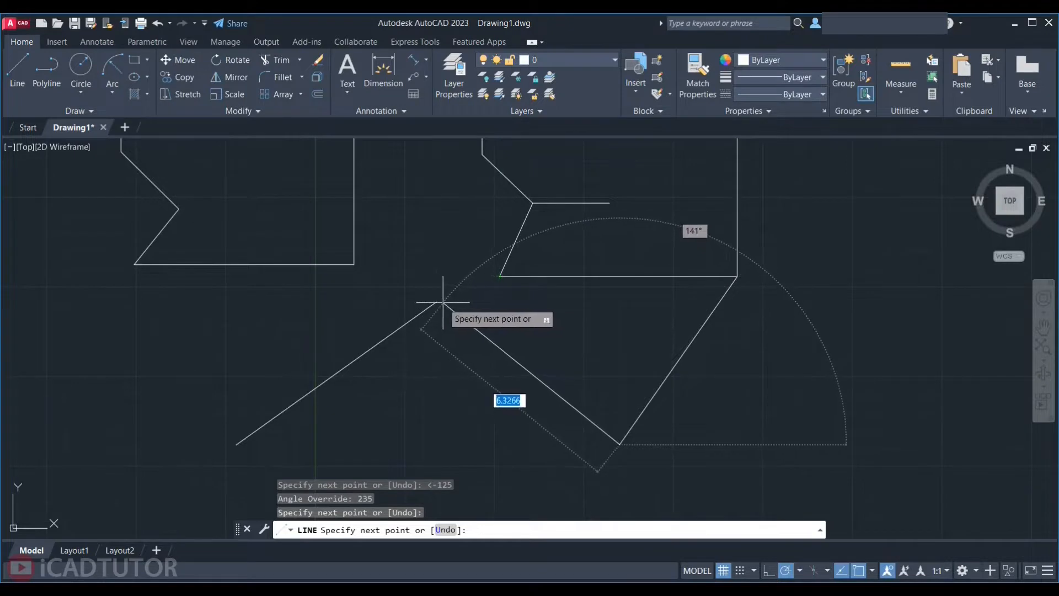
click(500, 303)
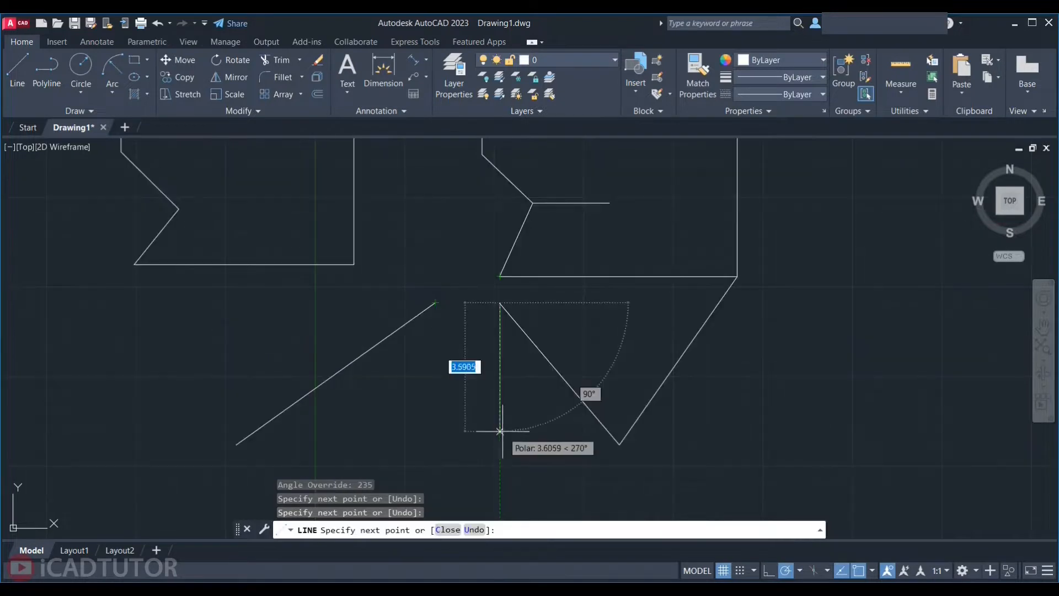
key(Escape)
- Draw a horizontal line 2 units long below the dimensioned pair of parallel lines
scroll(296, 331, down, 4)
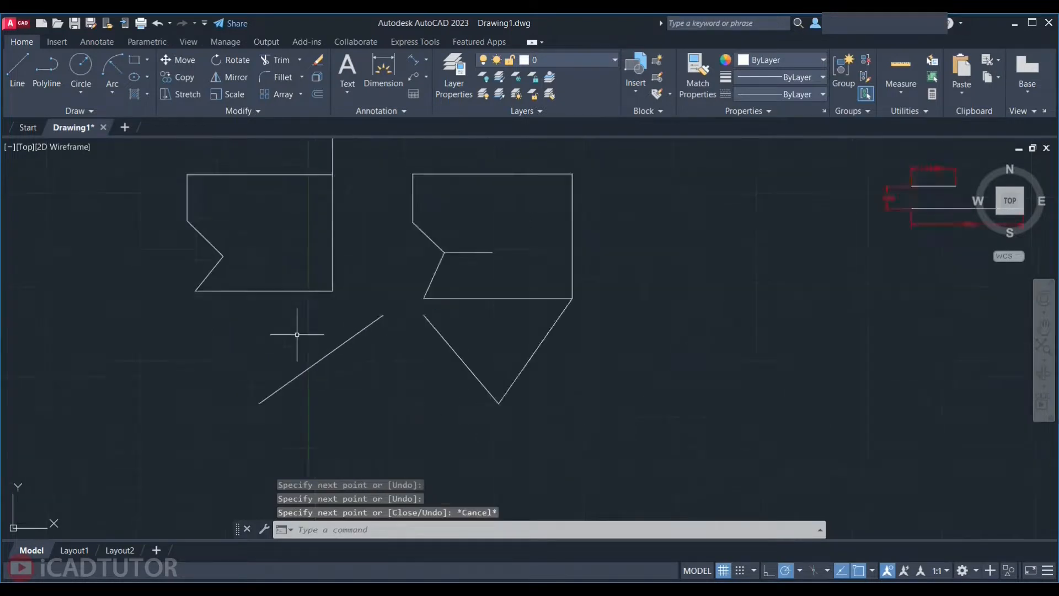
scroll(386, 303, up, 3)
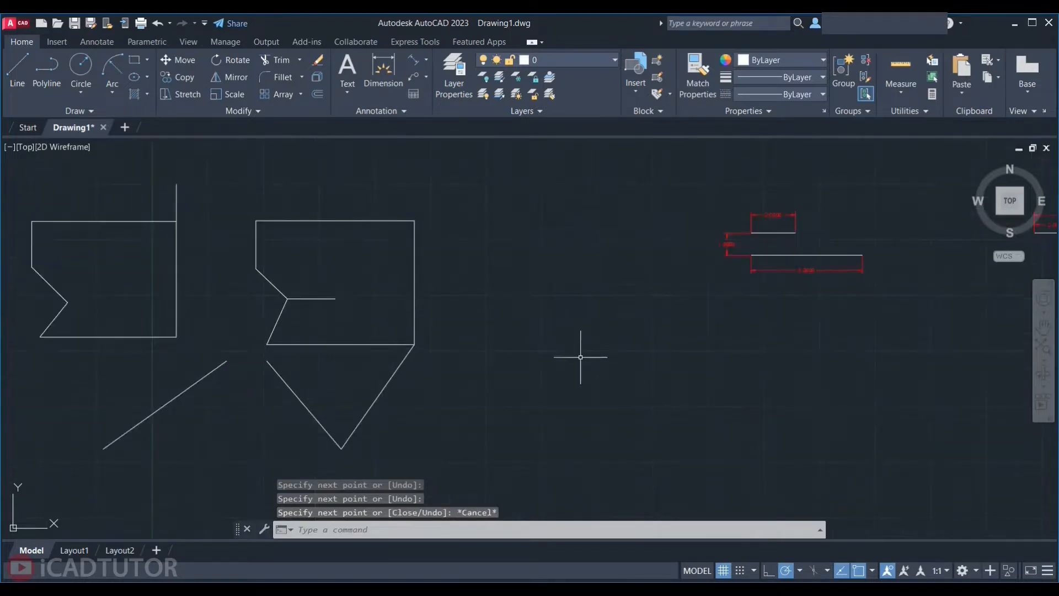
middle_drag(752, 359, 488, 374)
scroll(545, 259, up, 3)
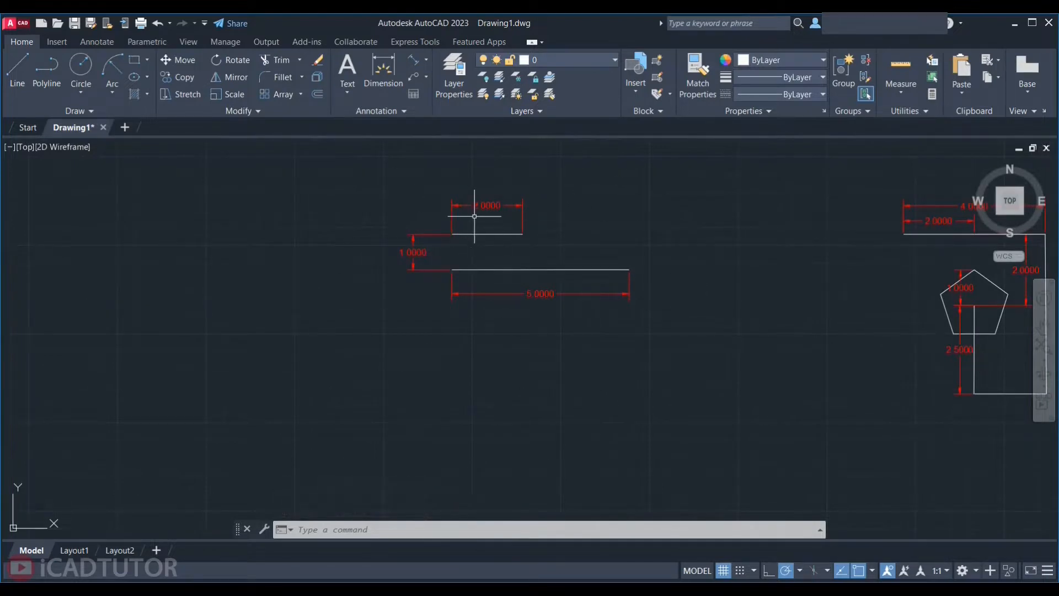
key(l)
key(Return)
click(478, 363)
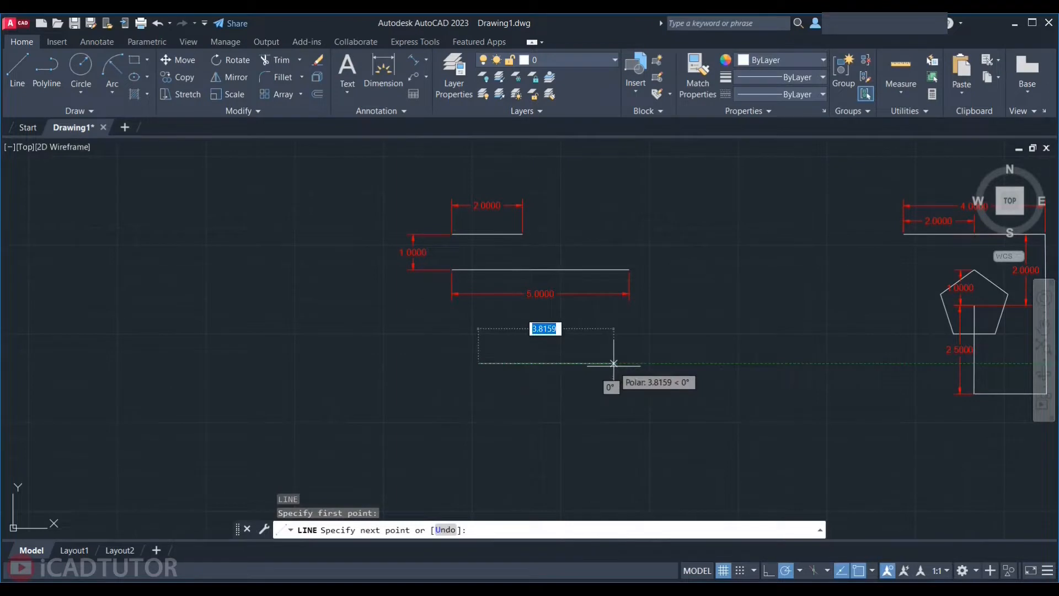
text(2)
key(Return)
key(Return)
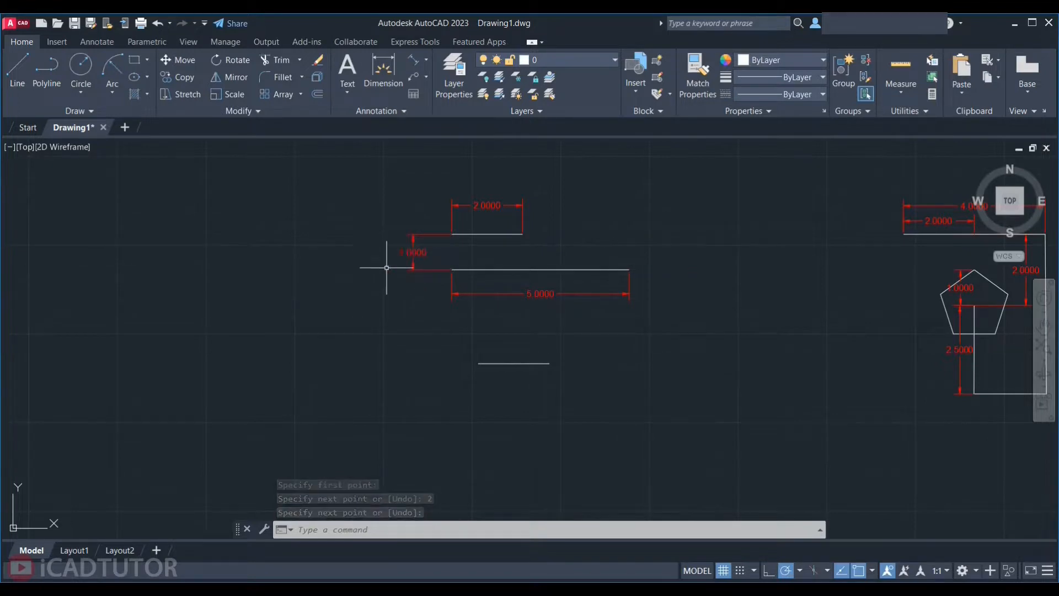
- From the new line's left end, draw a vertical line 1 unit down and a horizontal line 5 units to the right
text(l)
key(Return)
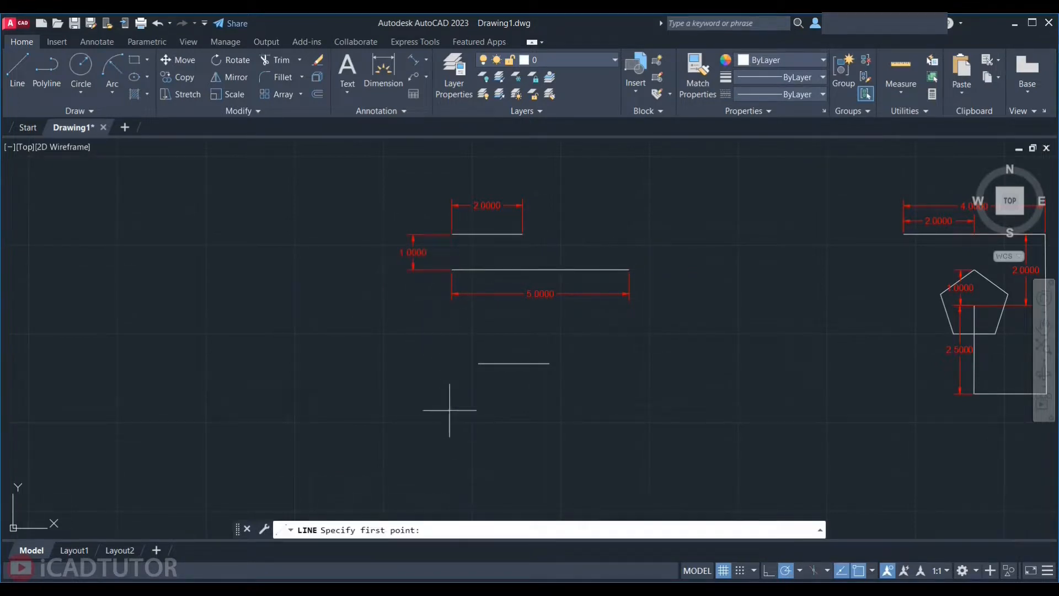
click(478, 364)
text(1)
key(Return)
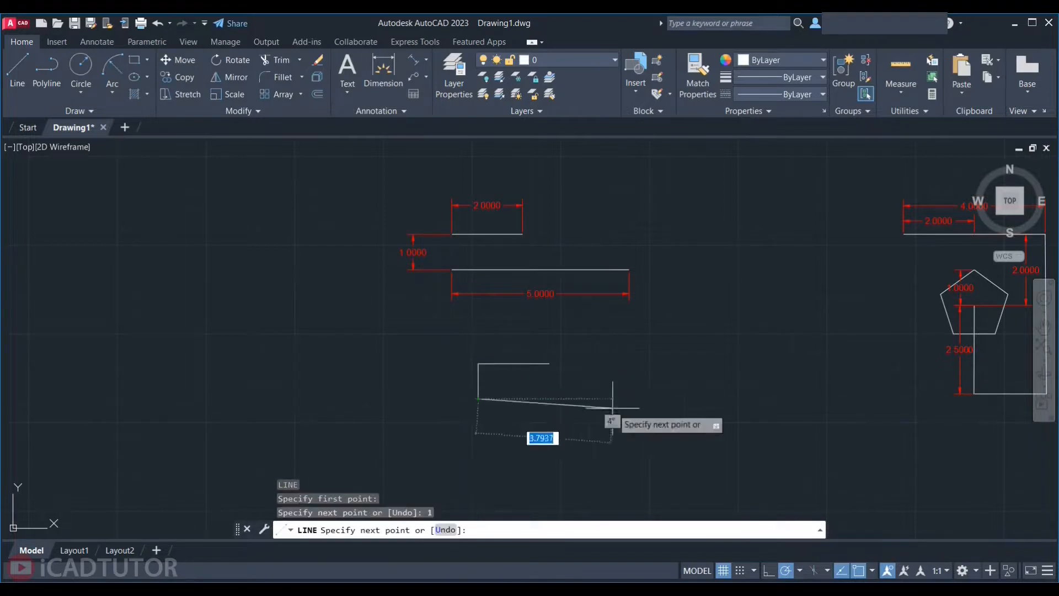
text(5)
key(Return)
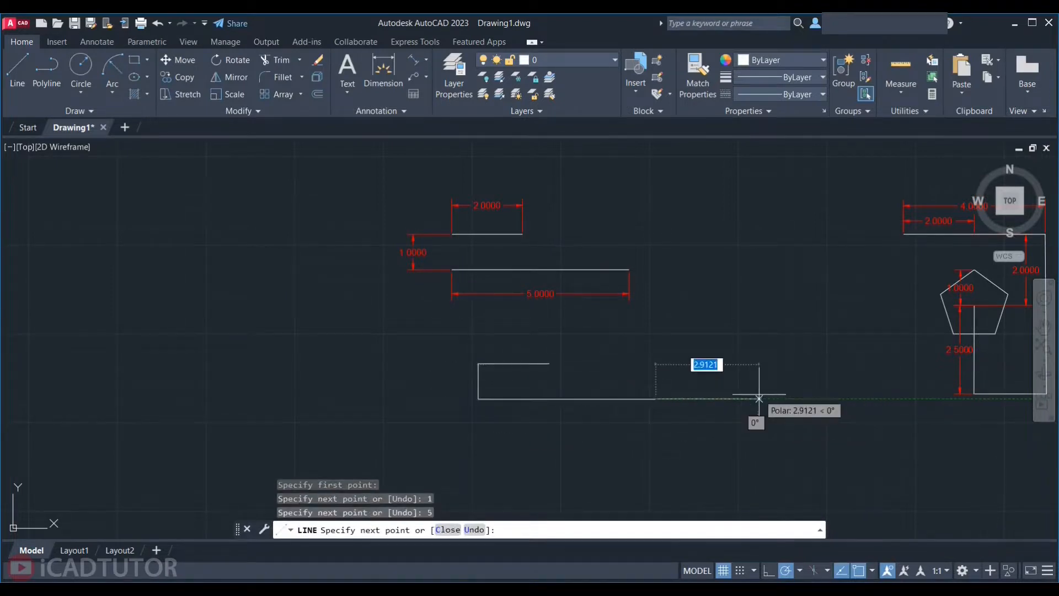
key(Return)
- Delete the 1-unit vertical connector and the two horizontal lines just drawn below the dimensioned pair
click(494, 380)
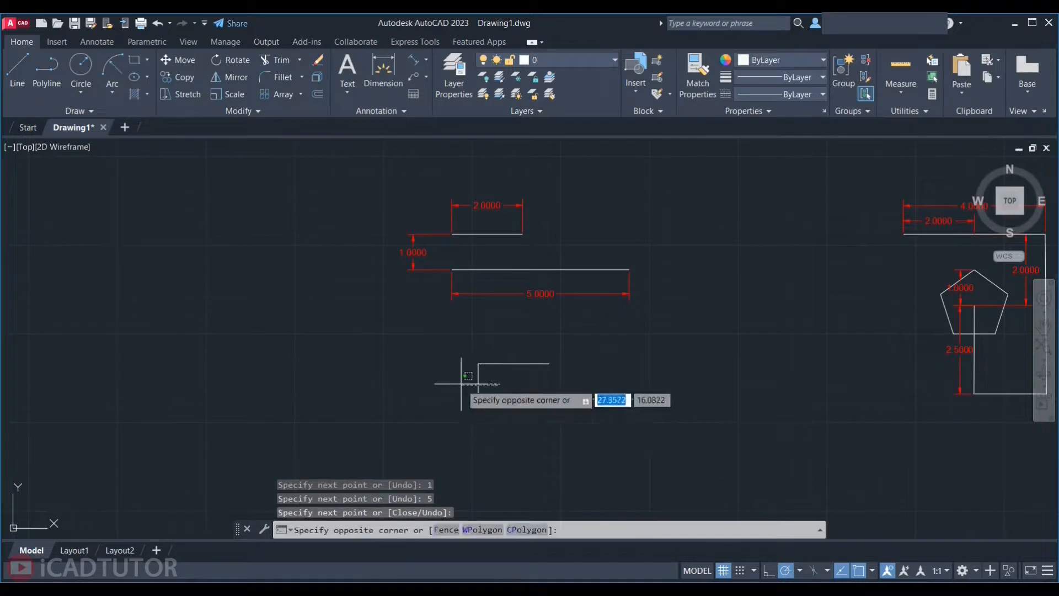
click(429, 383)
key(Delete)
click(574, 428)
click(500, 356)
key(Delete)
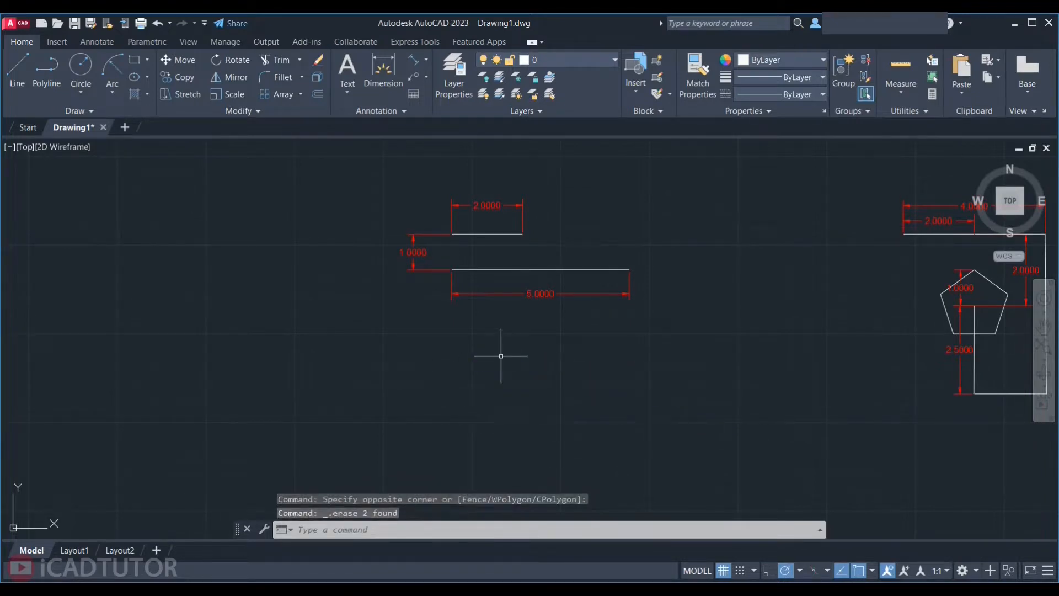
- Draw a new 2-unit horizontal line below the dimensioned pair of parallel lines
text(l)
key(Return)
click(448, 365)
text(2)
key(Return)
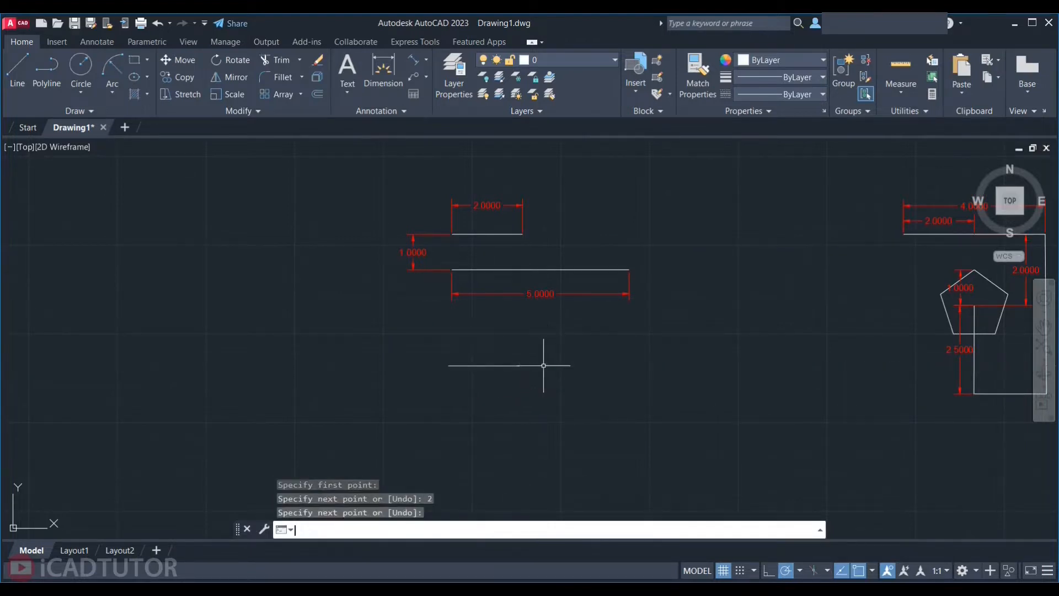
key(Return)
- Draw a 5-unit horizontal line starting 1 unit below the new line's left endpoint, using object snap tracking
key(Return)
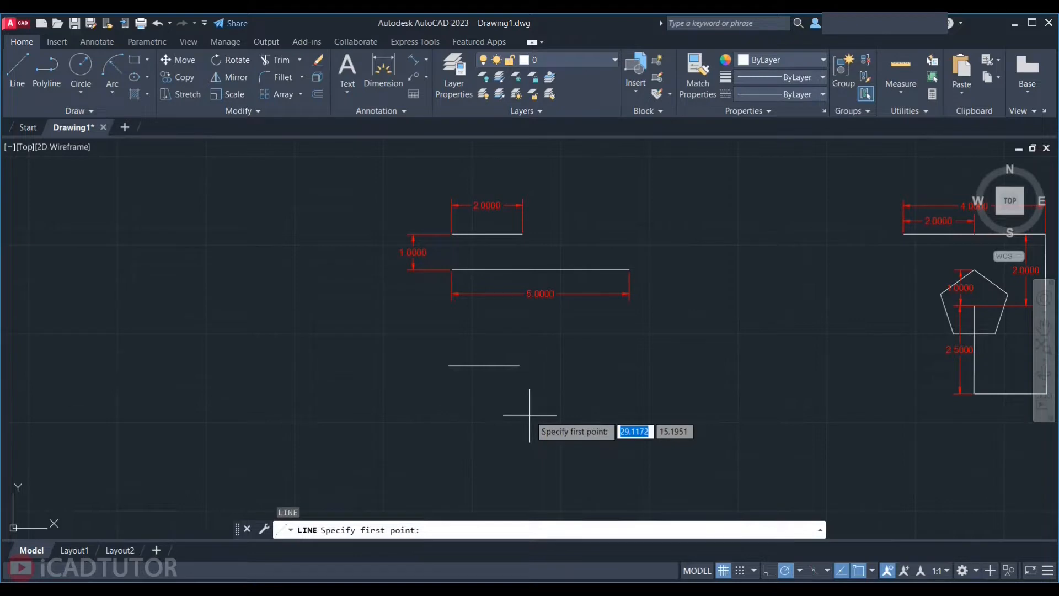
scroll(449, 371, up, 2)
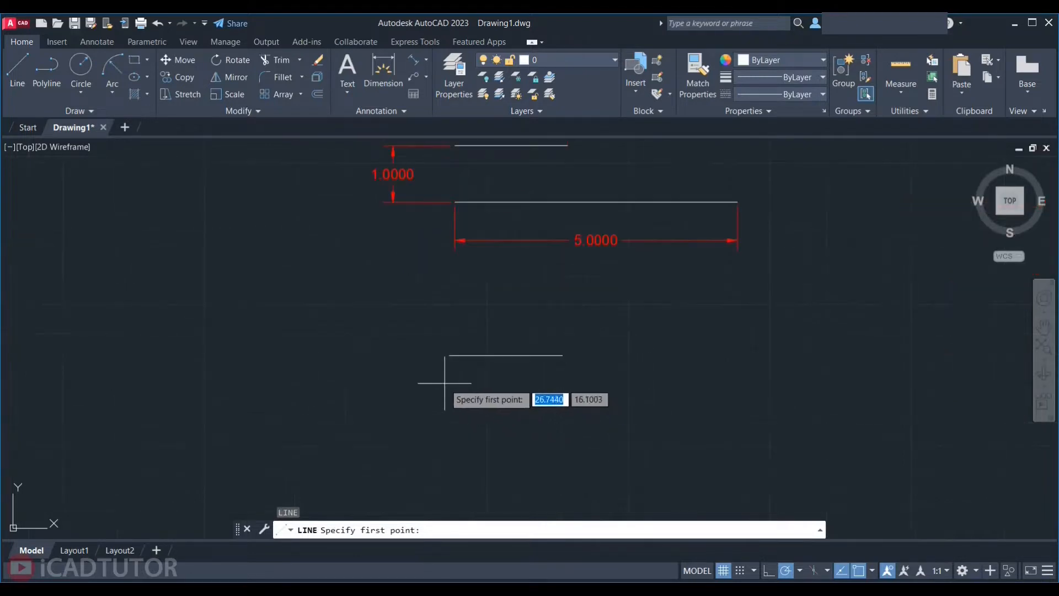
scroll(451, 406, down, 2)
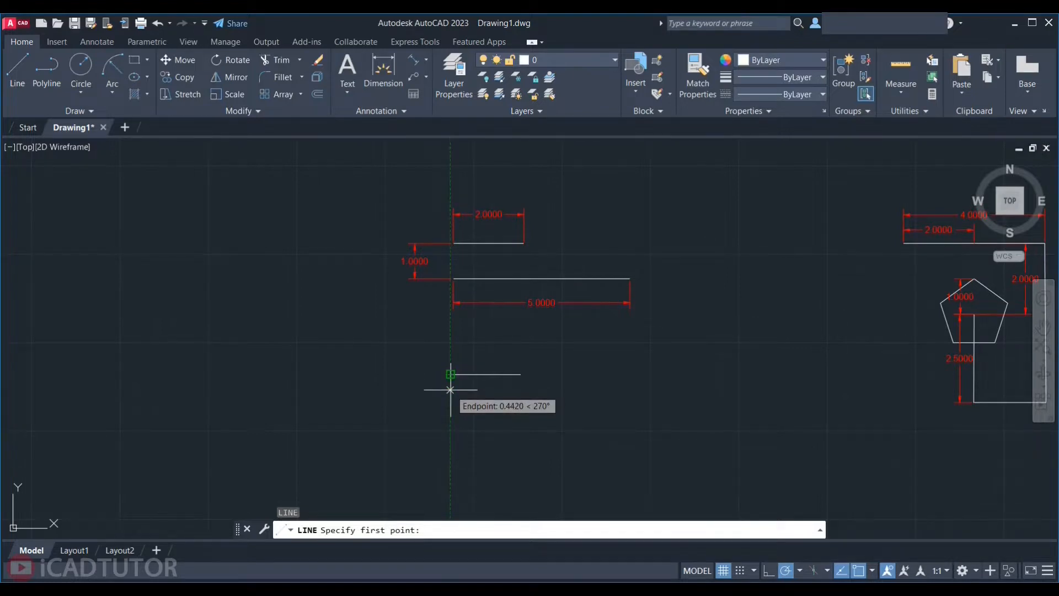
text(1)
key(Return)
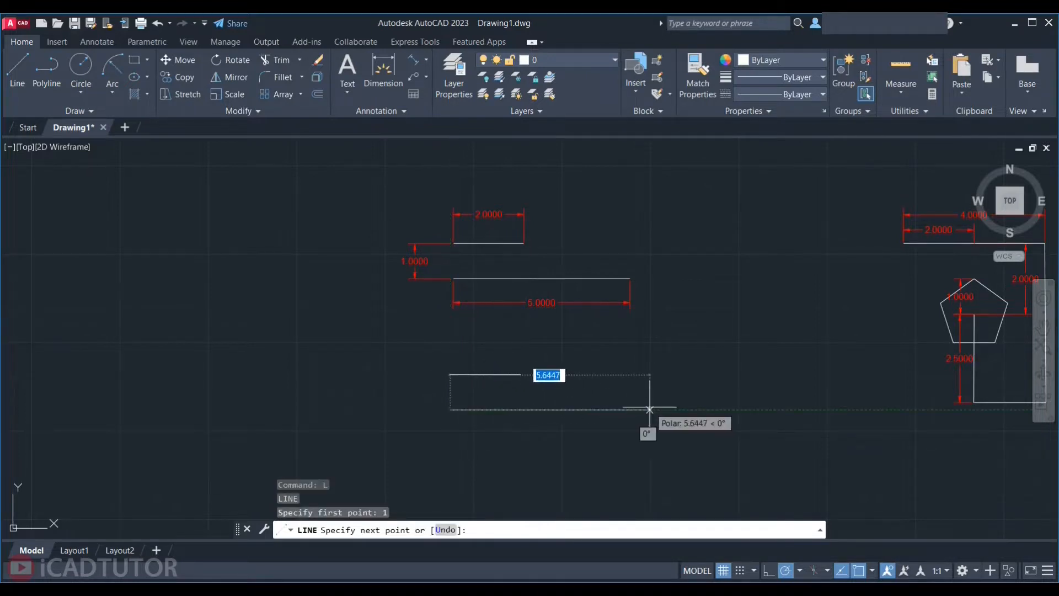
text(5)
key(Return)
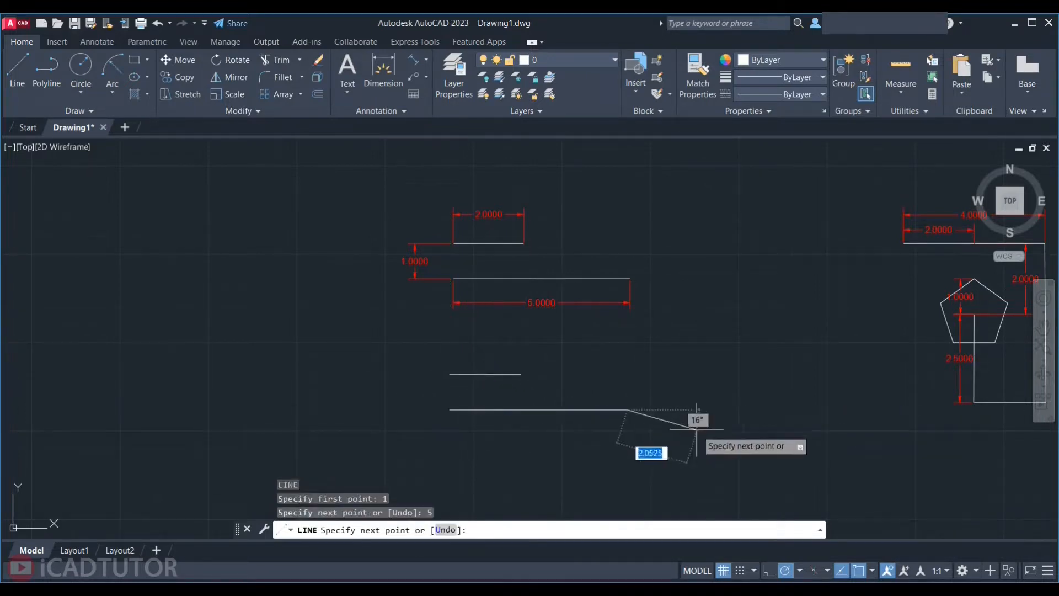
key(Return)
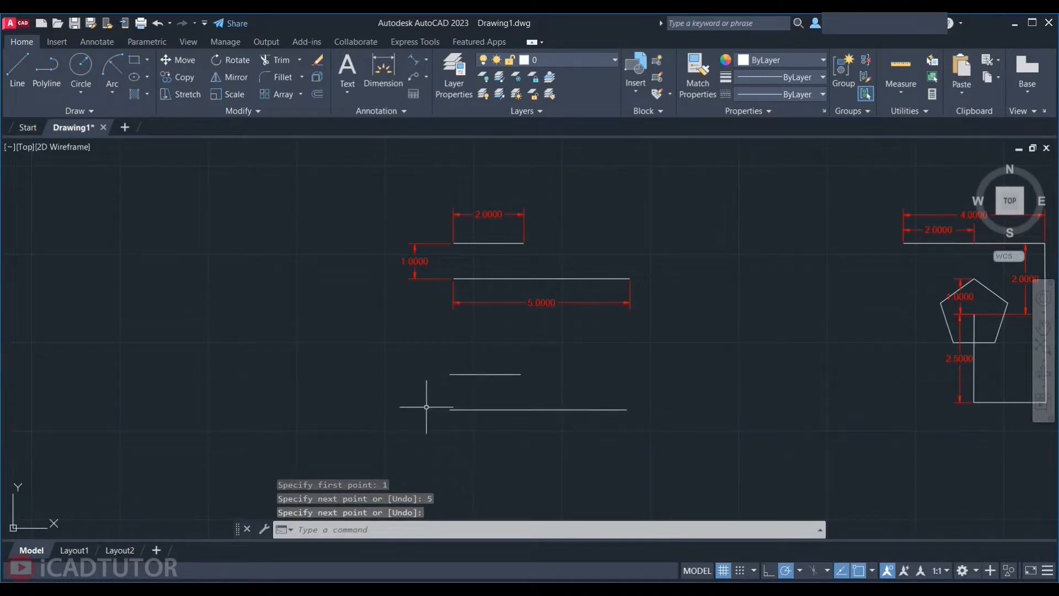
- Draw a horizontal line 4 units long to the right of the two pentagon figures
middle_drag(622, 420, 246, 379)
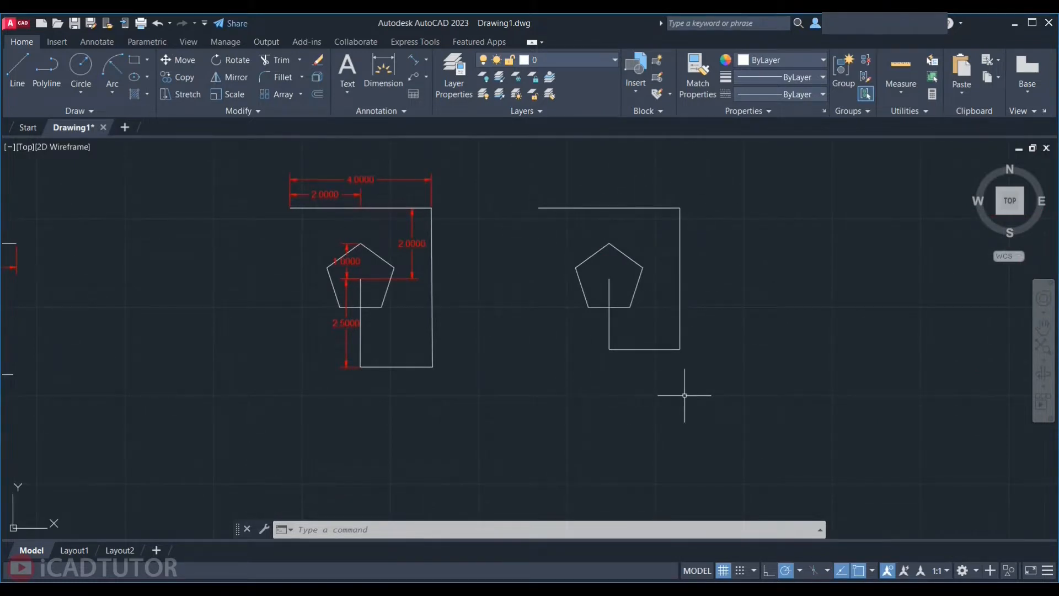
middle_drag(624, 381, 504, 393)
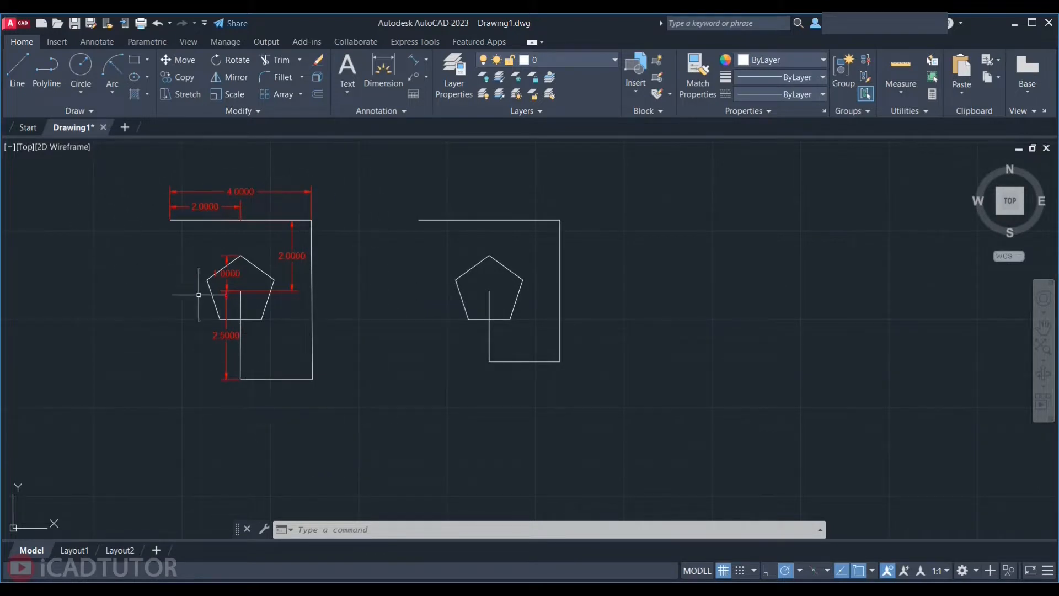
text(l)
key(Return)
click(675, 245)
text(4)
key(Return)
key(Return)
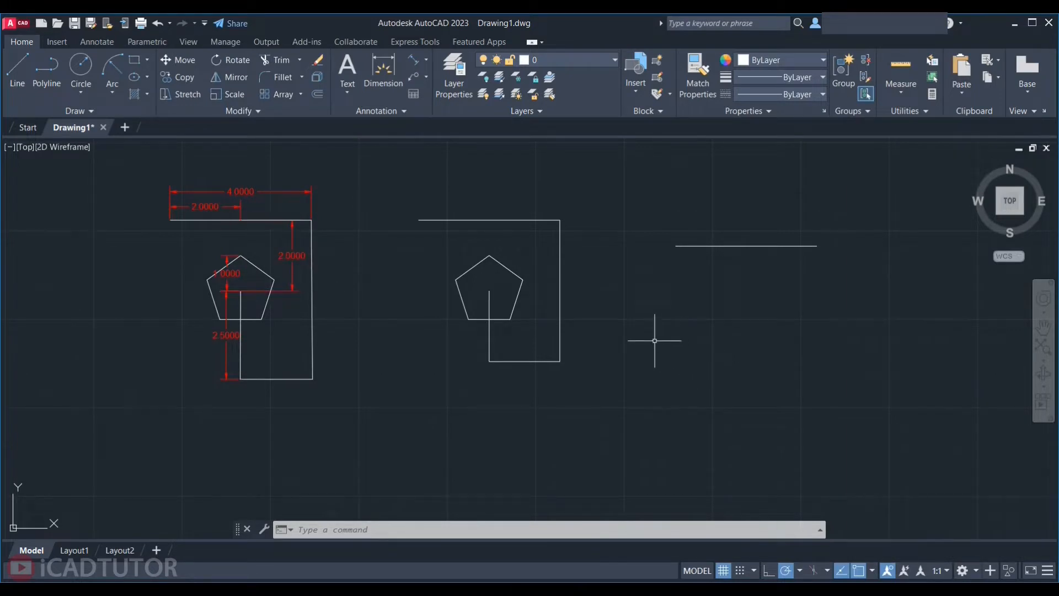
- Draw a five-sided polygon inscribed in a circle of radius 1, centred 2 units below the 4-unit line's midpoint using object snap tracking
text(pol)
key(Return)
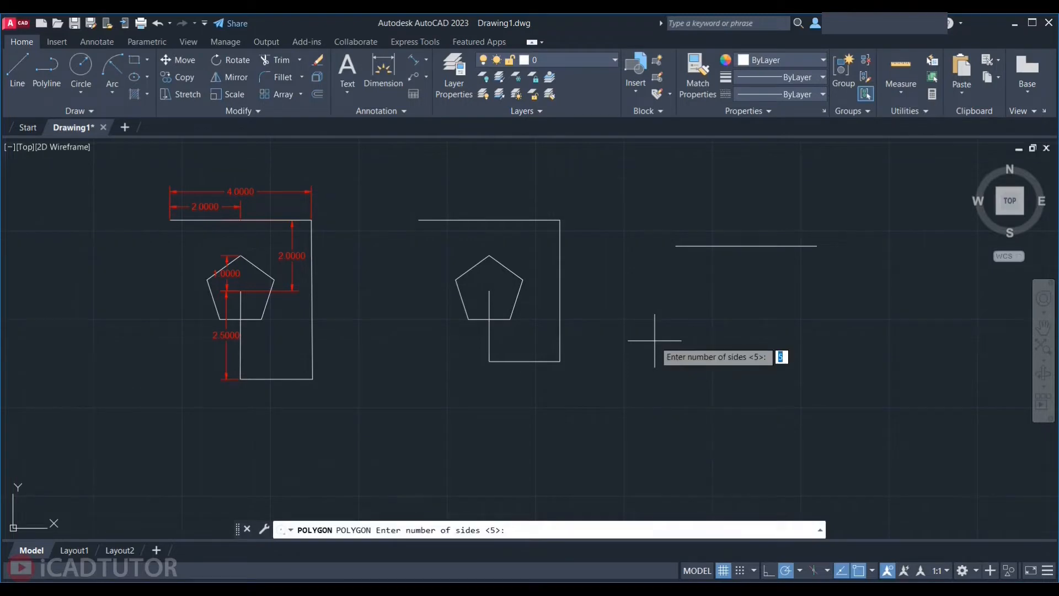
key(Return)
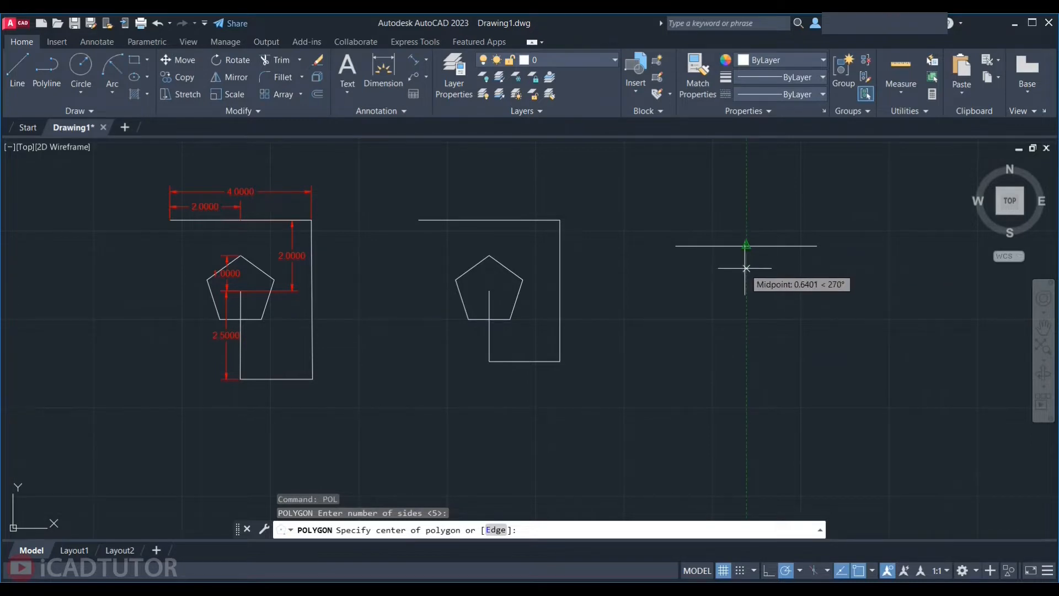
text(2)
key(Return)
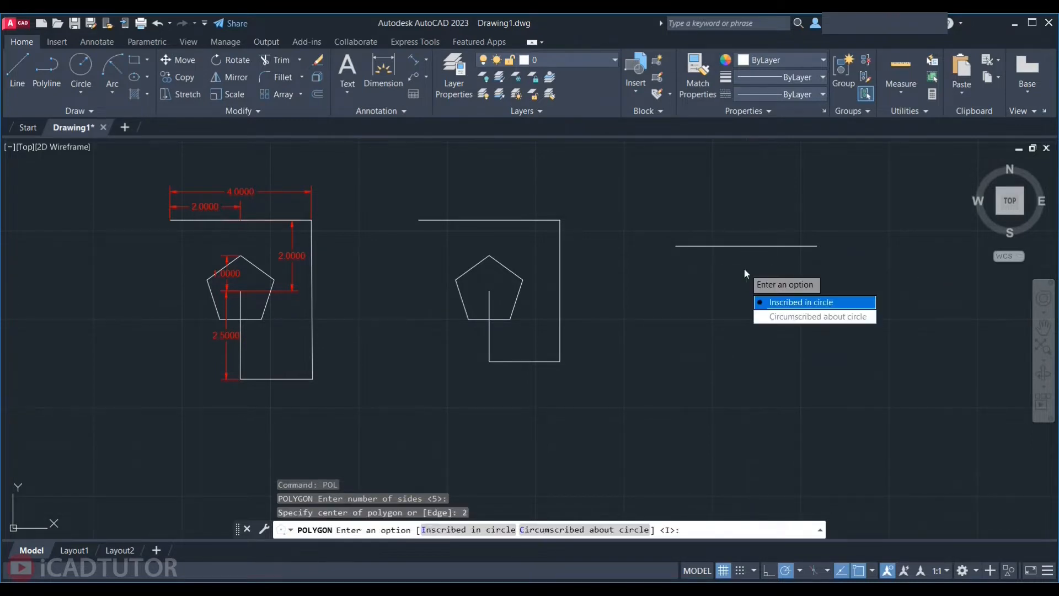
click(766, 303)
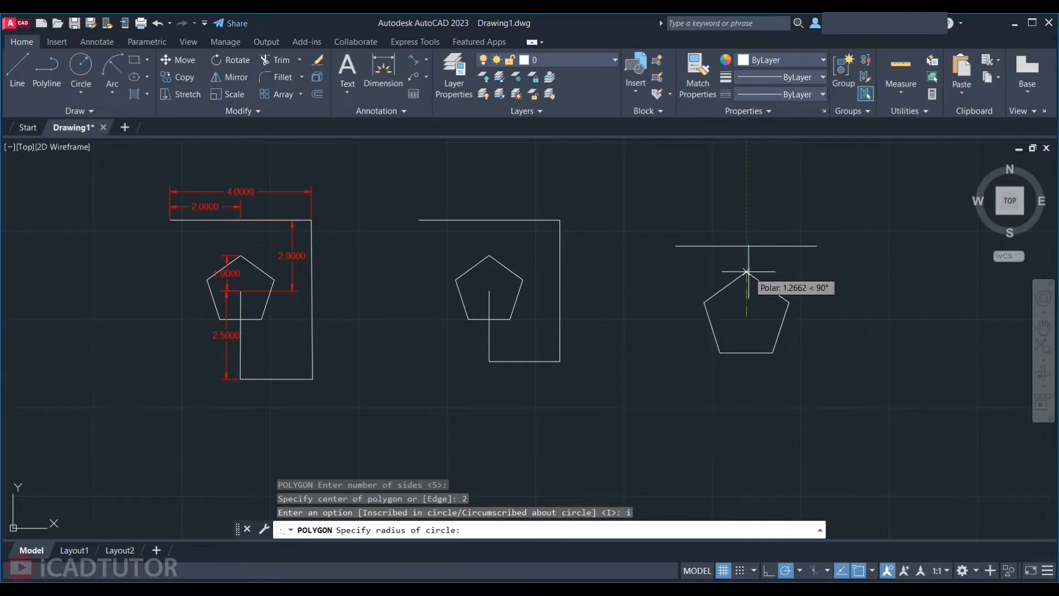
text(1)
key(Return)
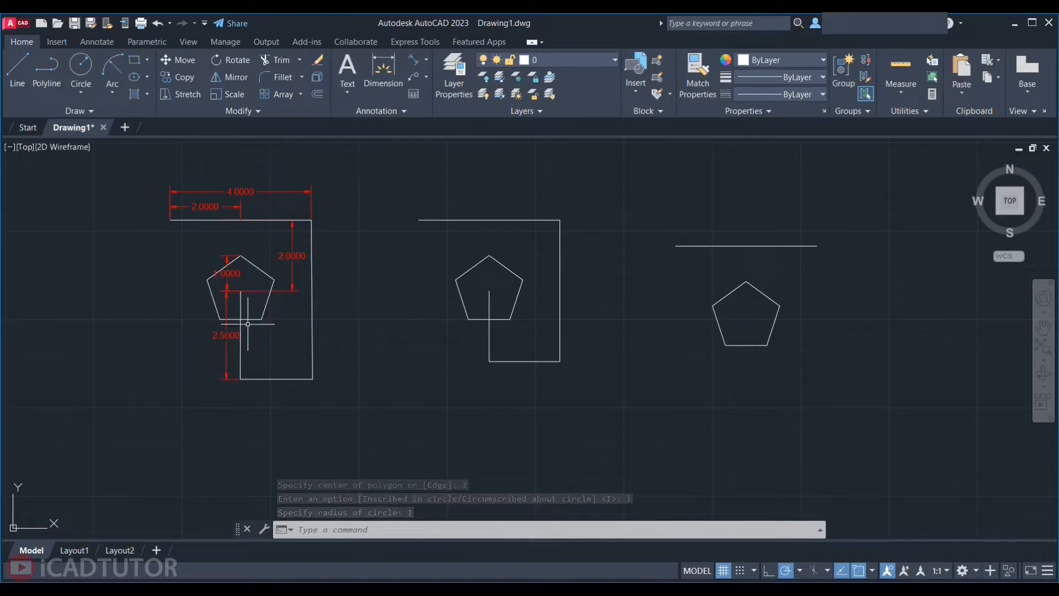
- Draw a 2.5-unit line straight down from the new pentagon's geometric center
text(l)
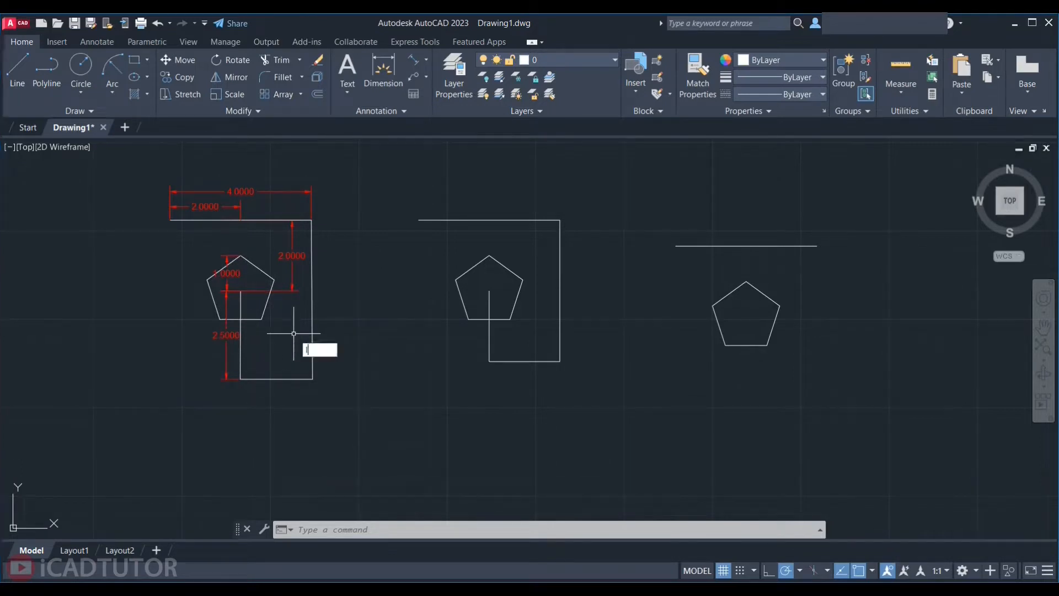
key(Return)
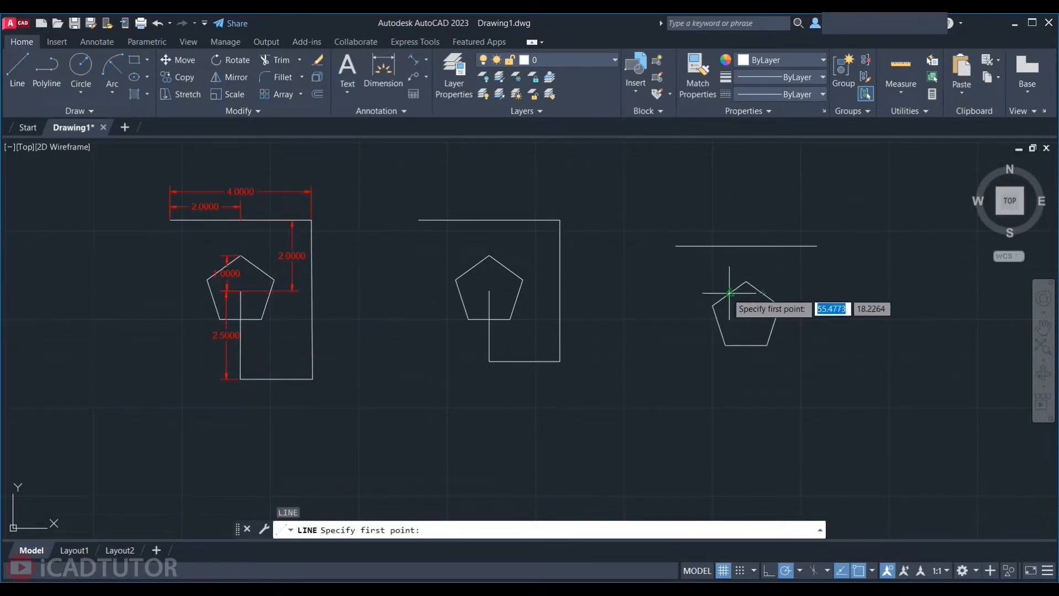
click(872, 572)
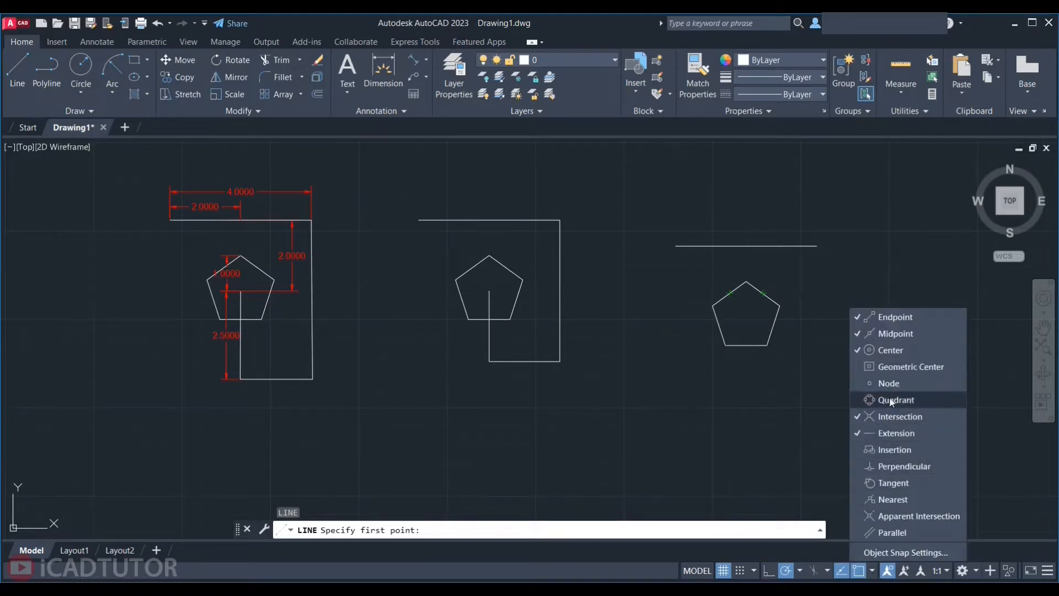
click(852, 367)
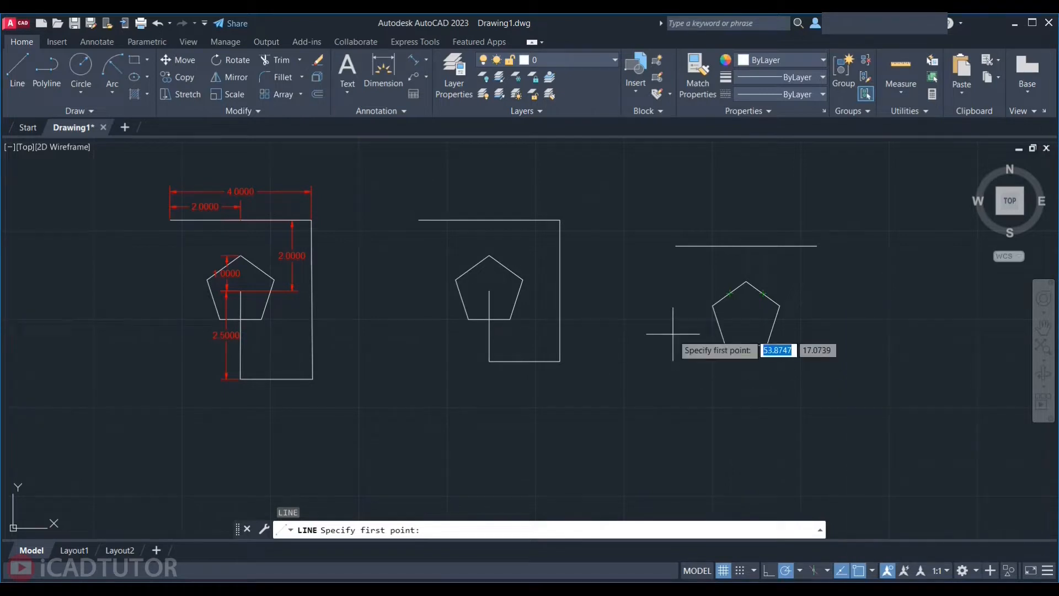
shift+right_click(701, 371)
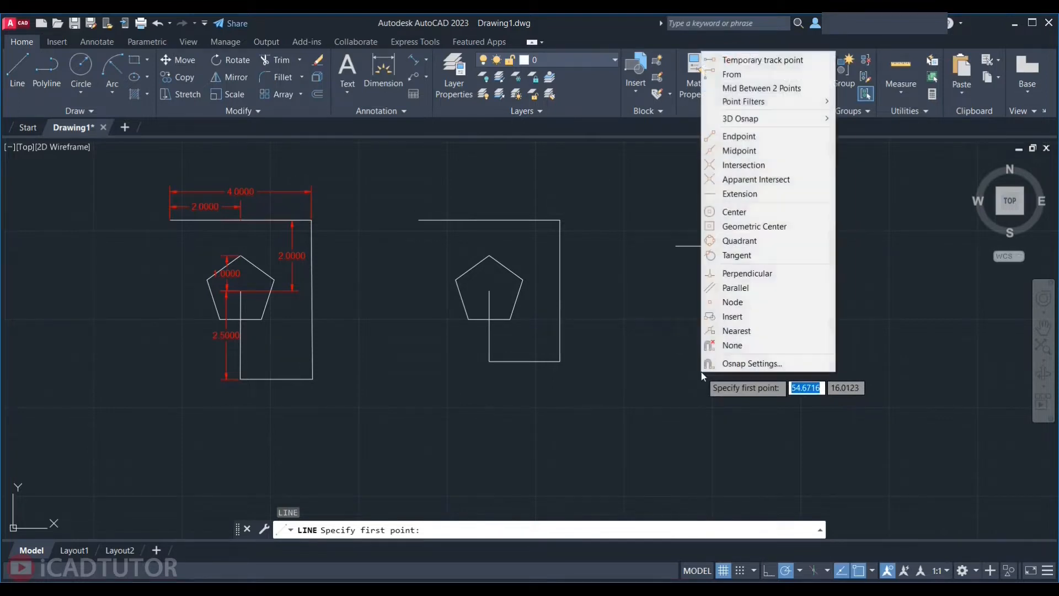
click(753, 228)
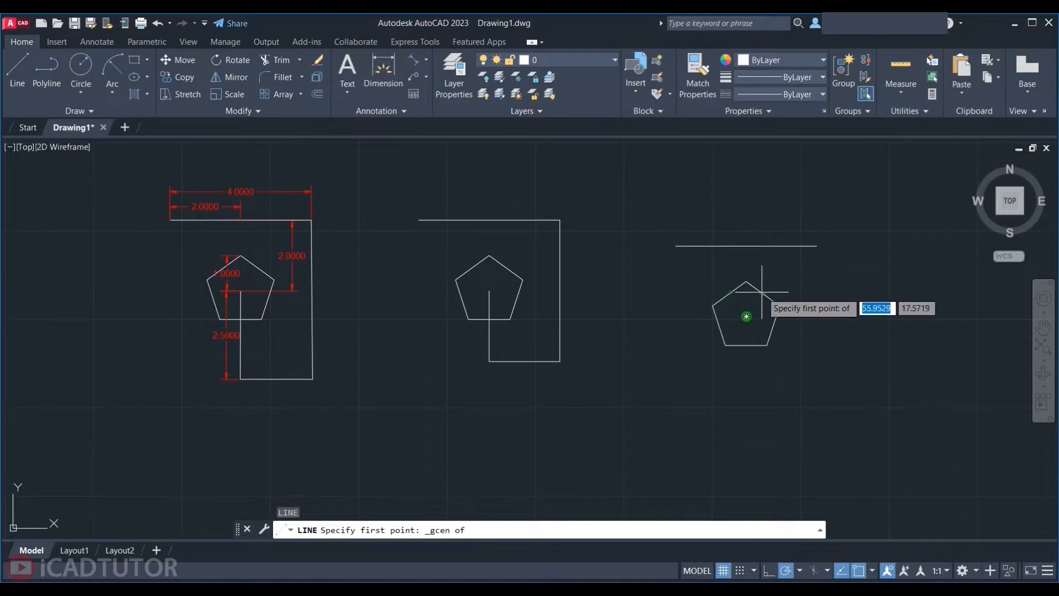
click(746, 316)
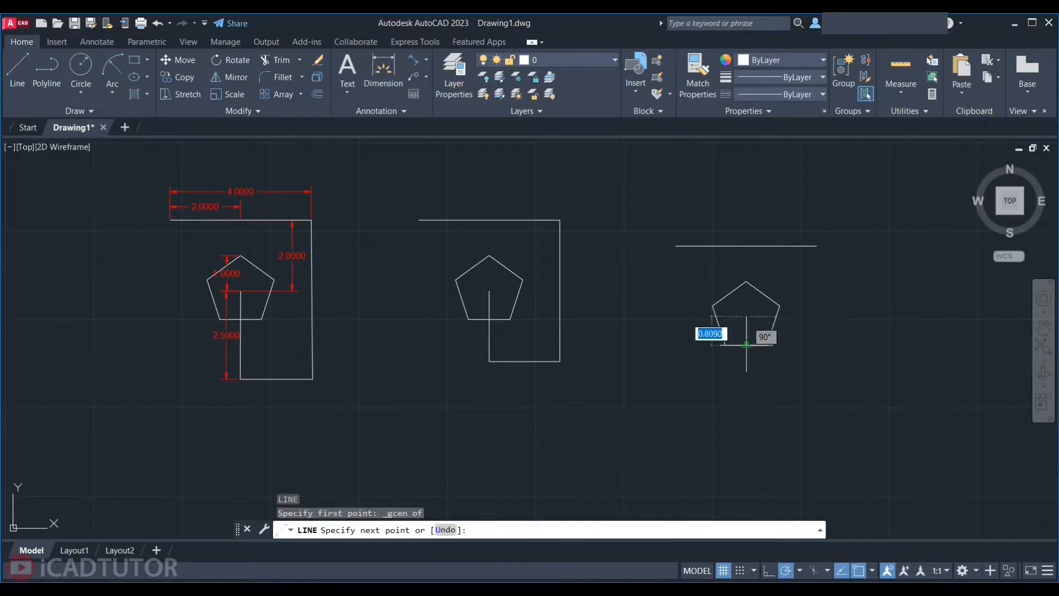
text(2.5)
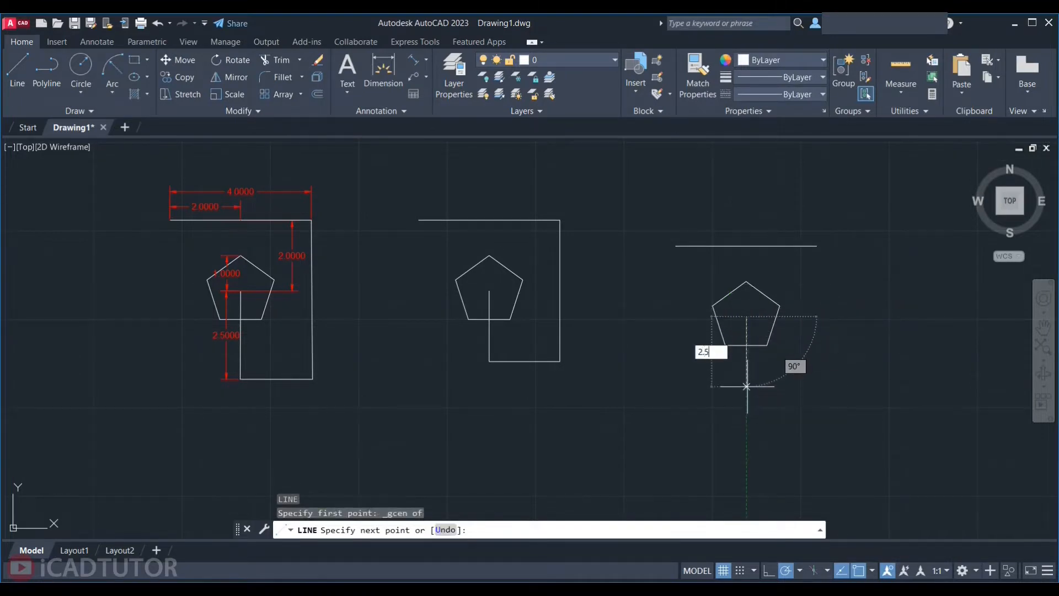
key(Return)
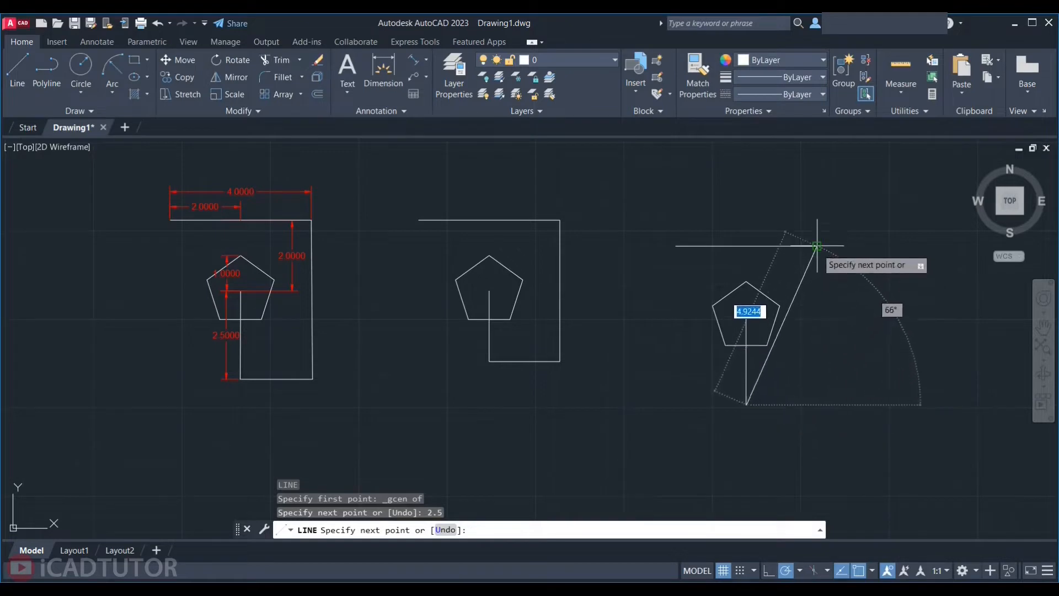
- Continue the line horizontally to below the upper line's right endpoint, and connect it vertically up to that endpoint
click(817, 404)
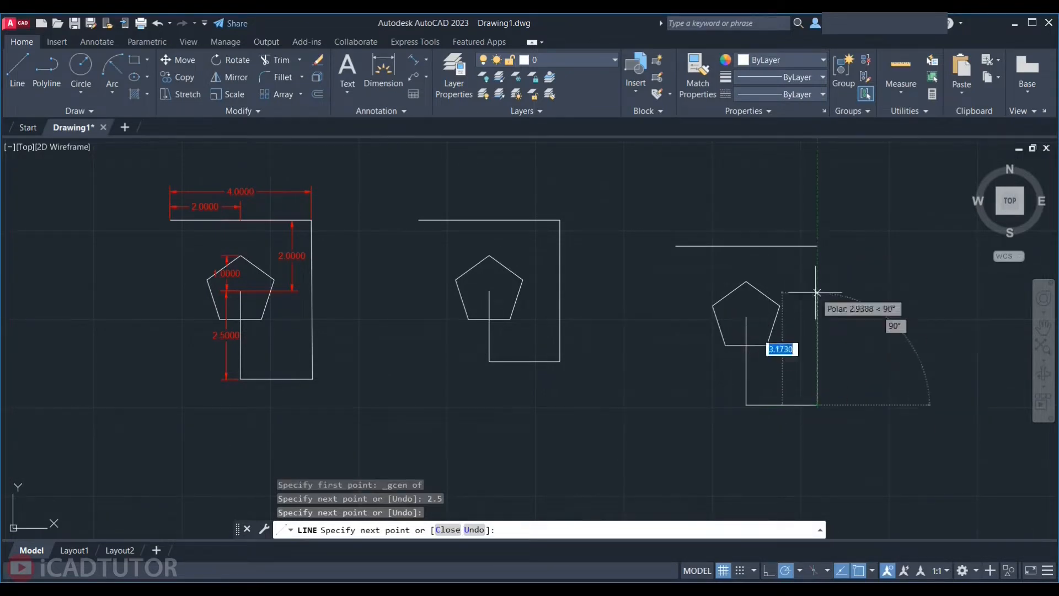
click(817, 246)
key(Escape)
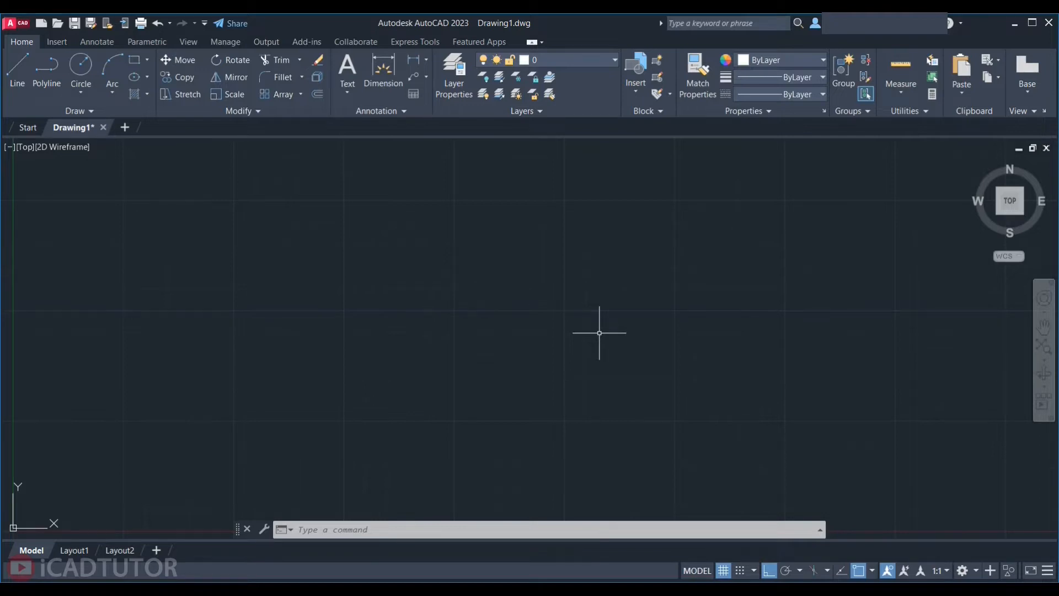
- Look through the drawing utilities for the Units command, and open the Drawing Units settings
click(14, 26)
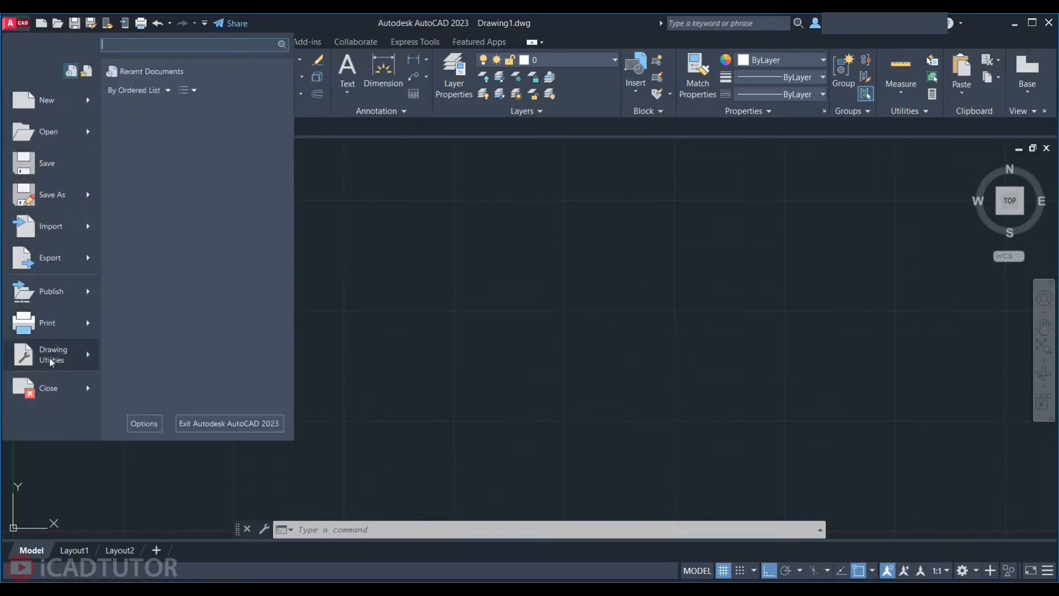
mouse_move(50, 361)
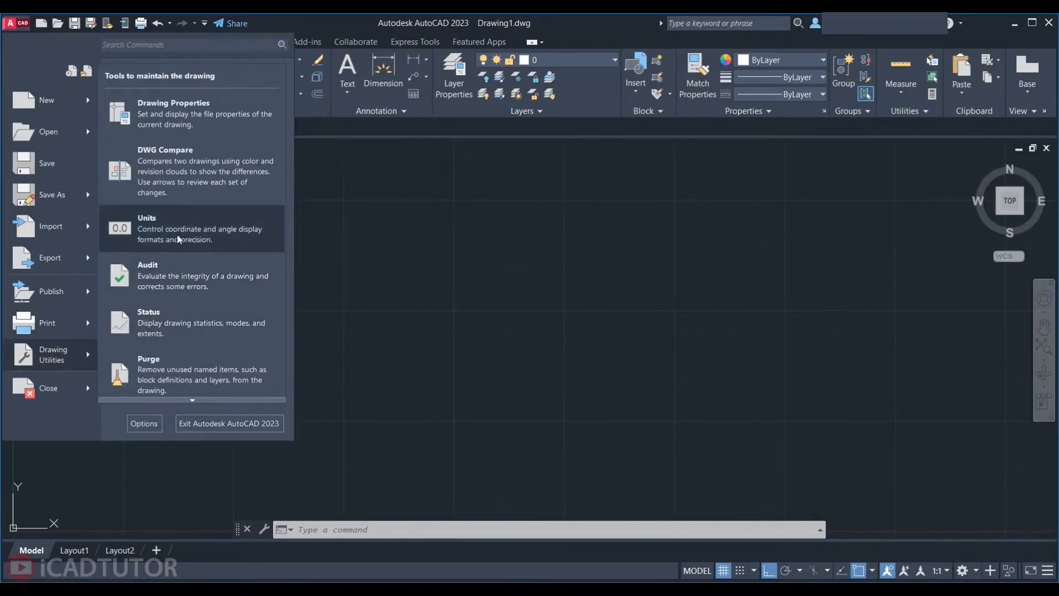
click(568, 315)
text(UN)
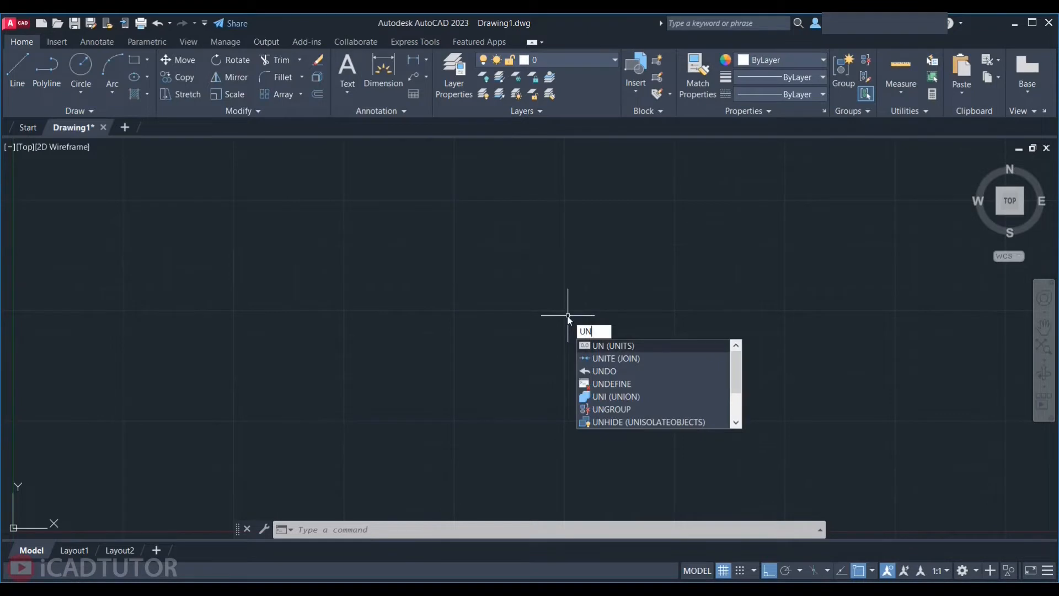
key(Return)
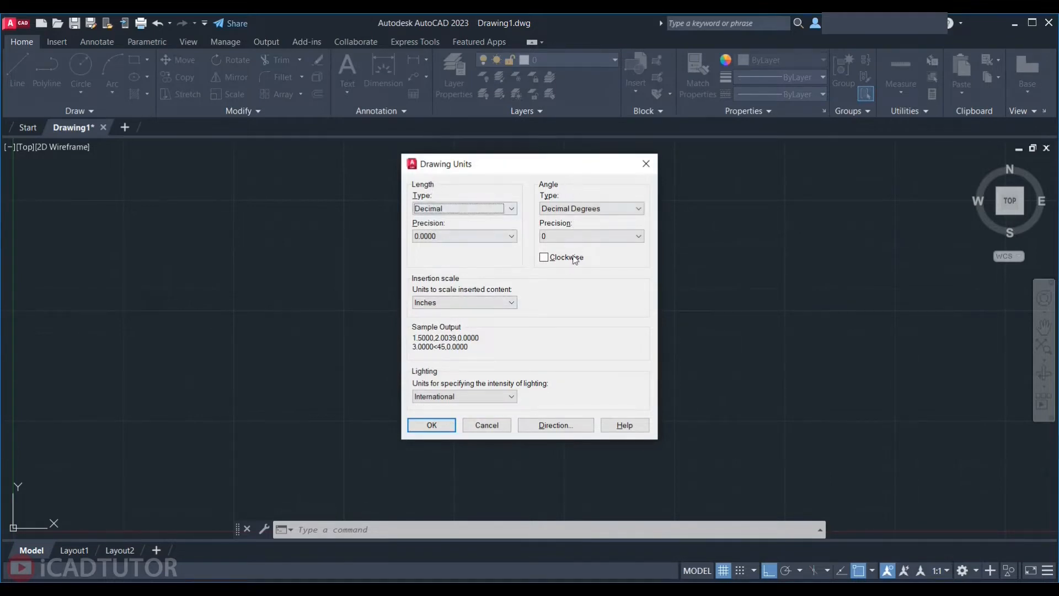
- Examine the available length types, length precision, insertion scale units and angle precision, and accept the drawing units
click(475, 214)
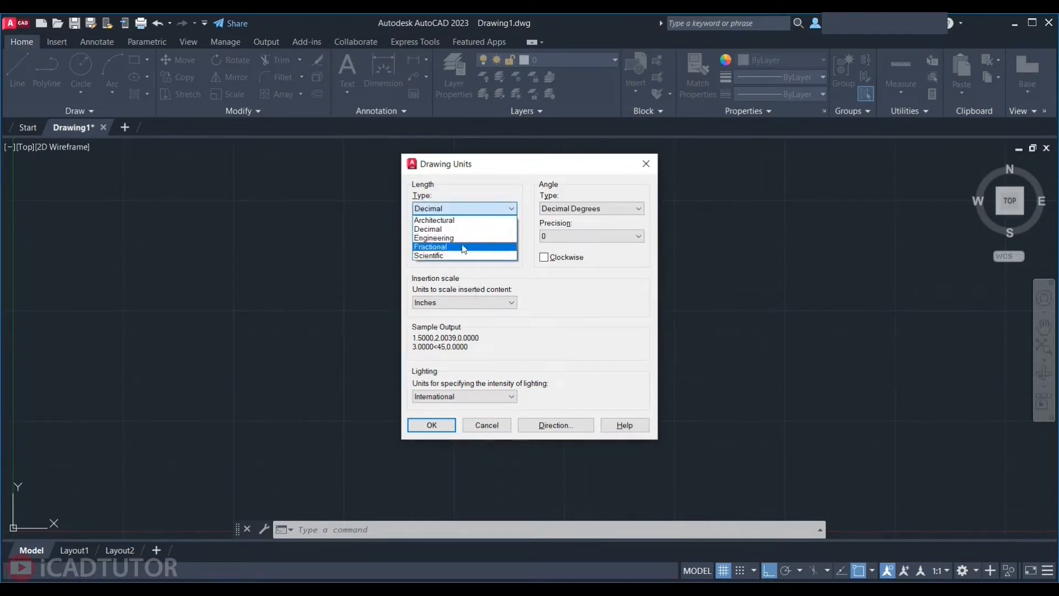
click(547, 294)
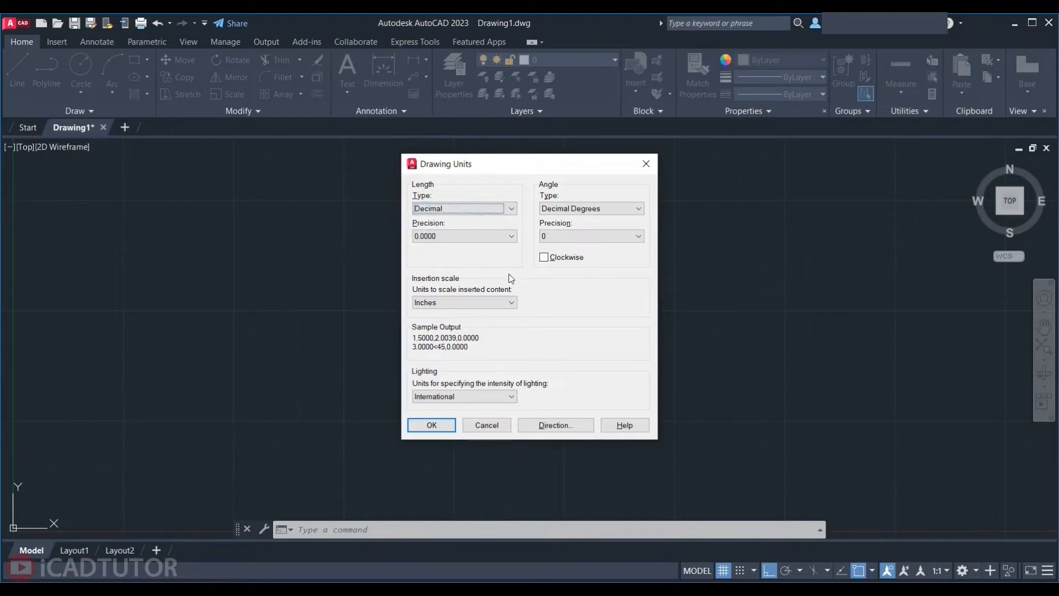
click(439, 237)
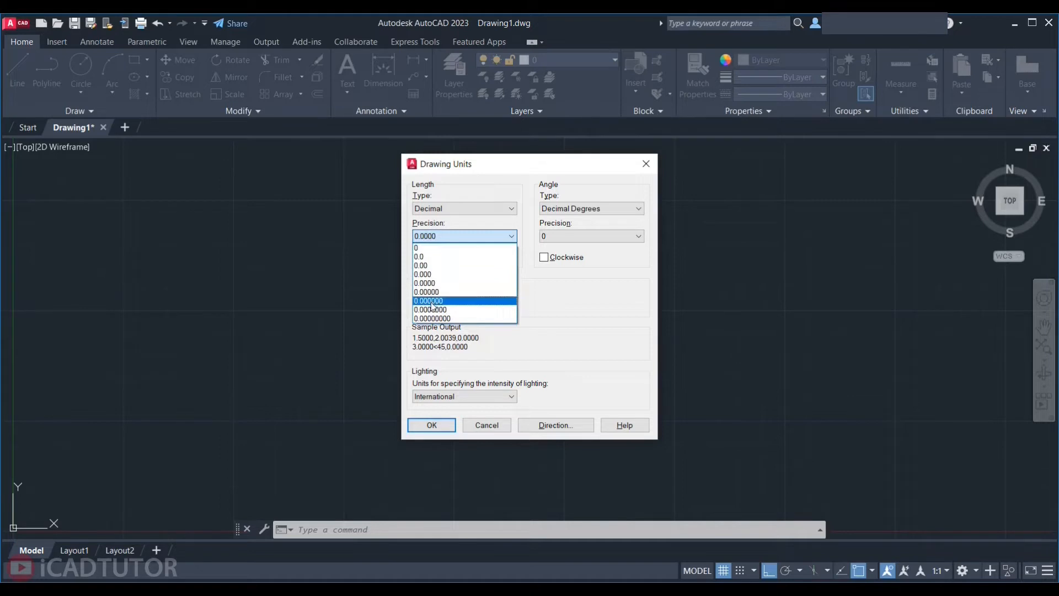
click(572, 307)
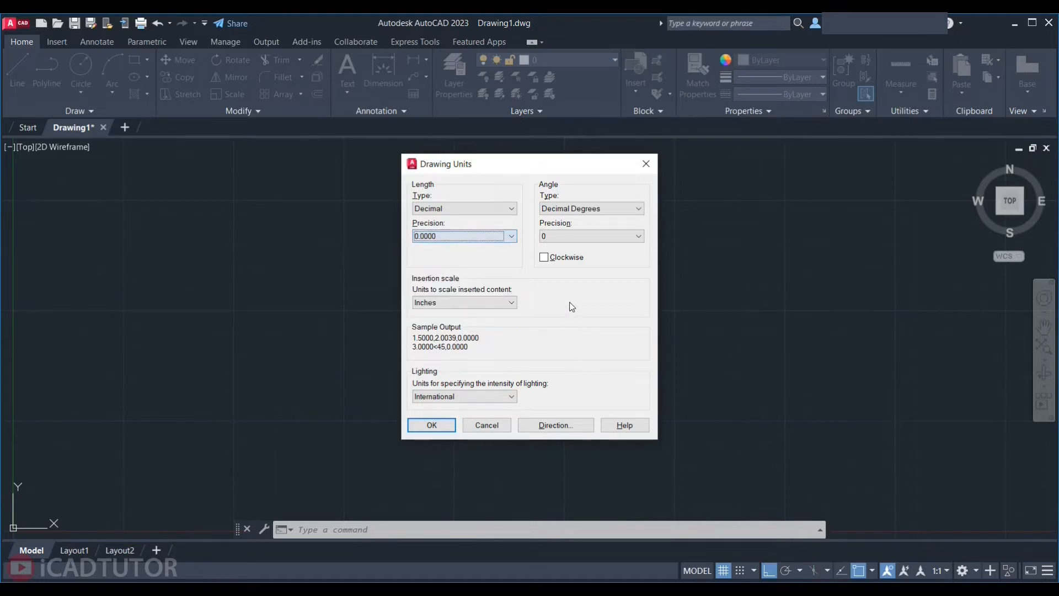
click(471, 304)
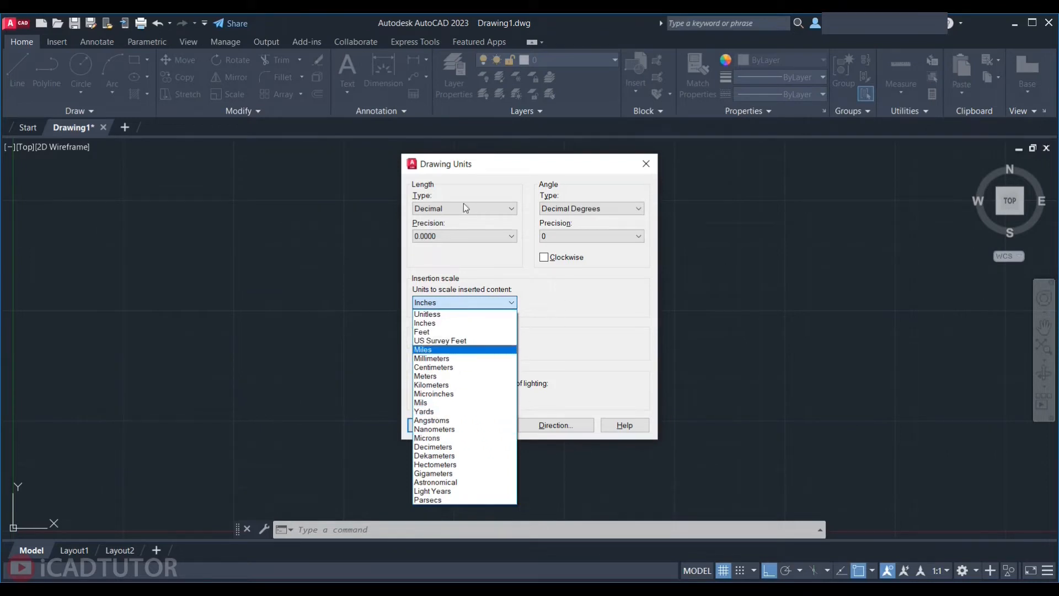
click(565, 294)
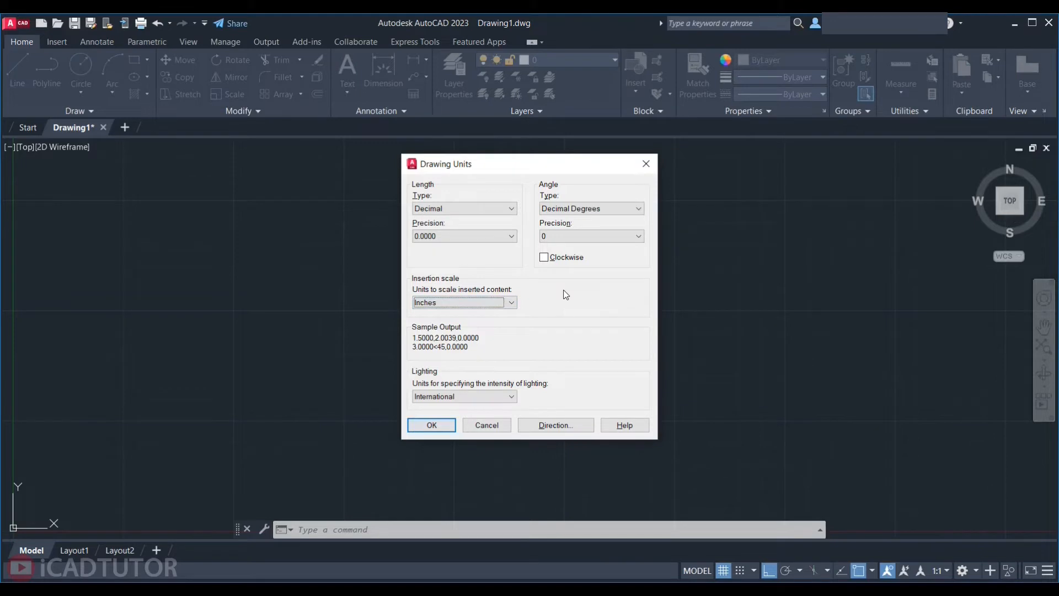
click(462, 209)
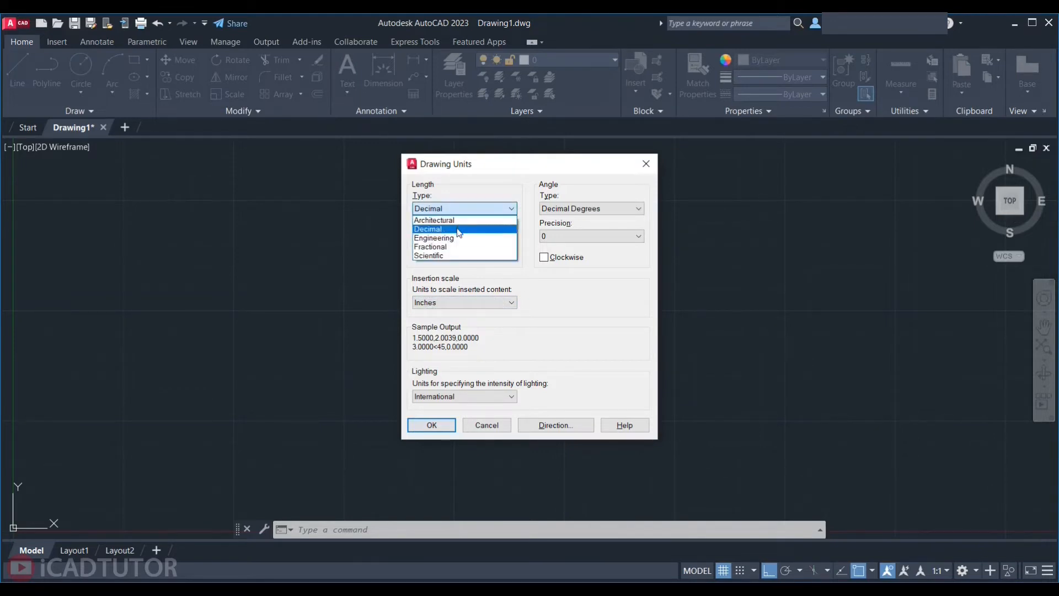
click(539, 293)
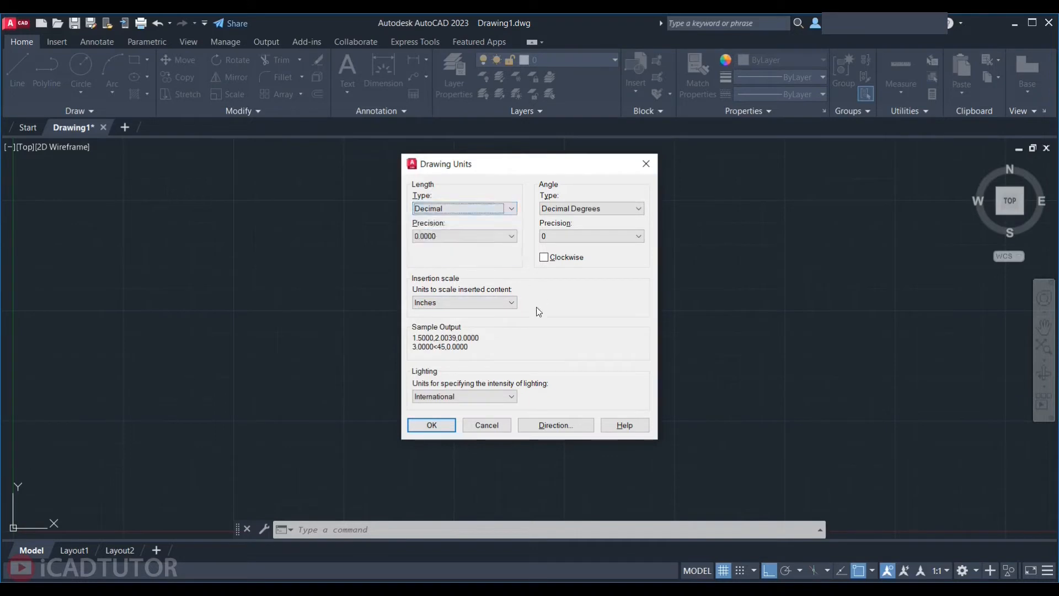
click(513, 209)
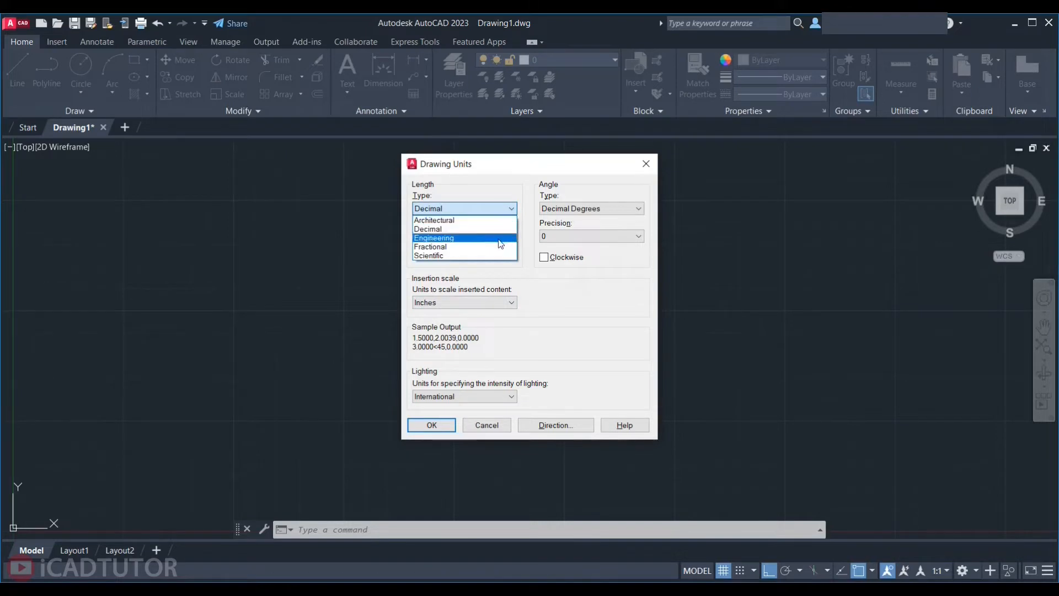
click(574, 309)
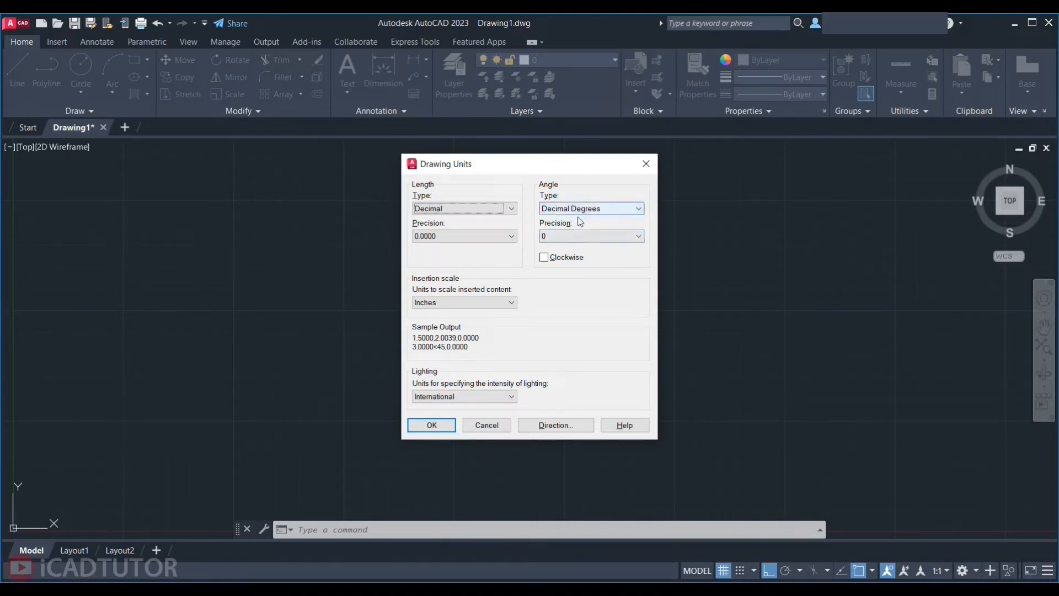
click(579, 237)
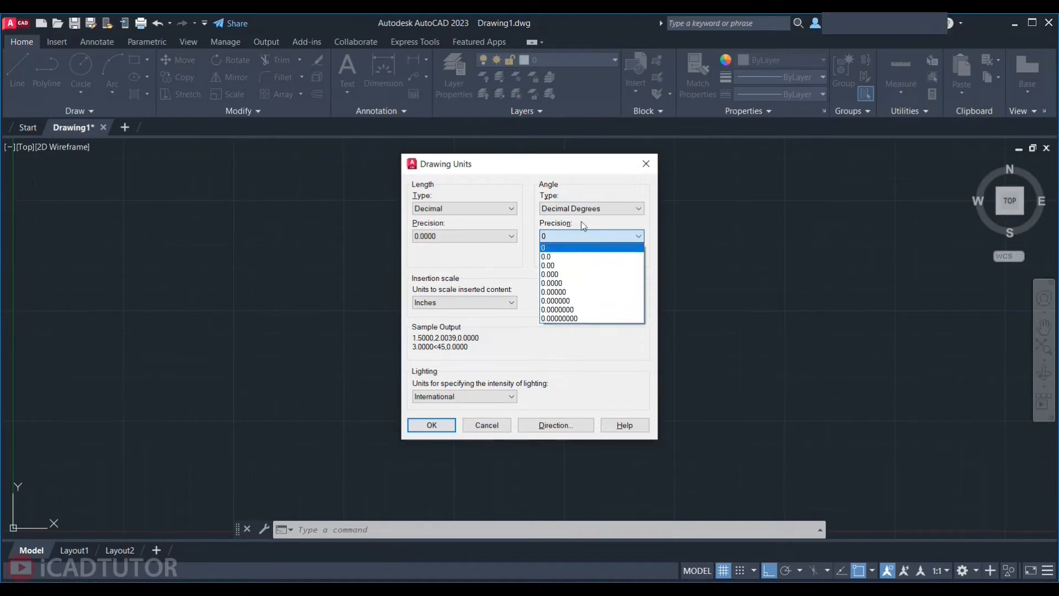
click(592, 348)
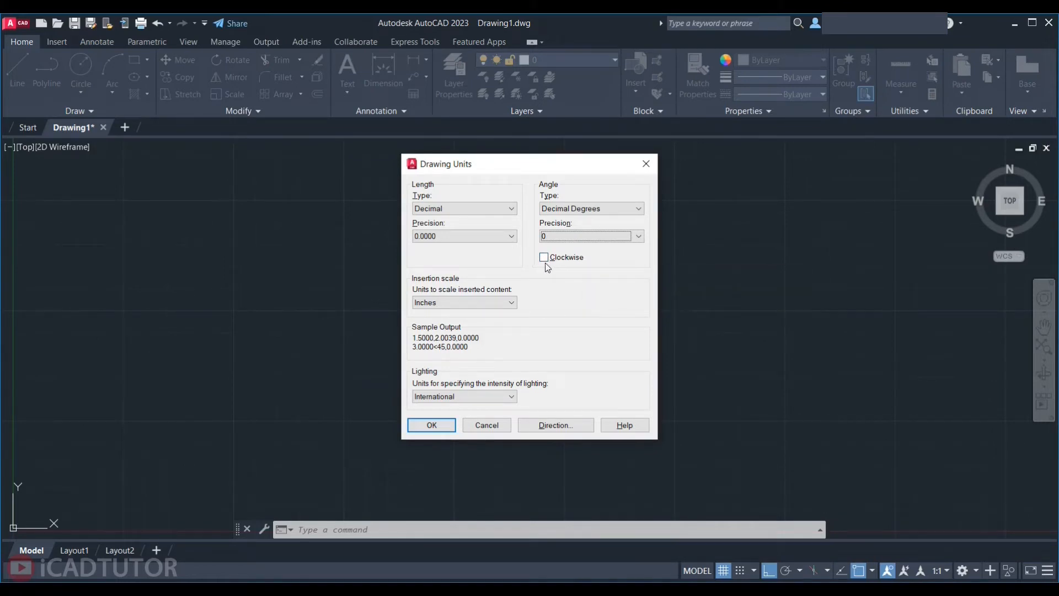
click(442, 425)
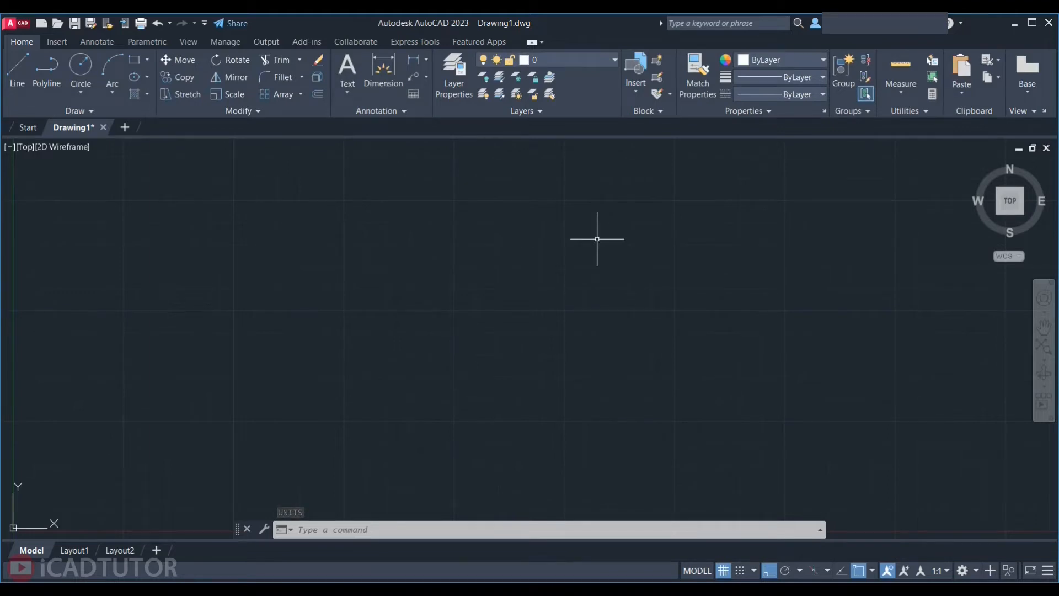
text(l)
key(Return)
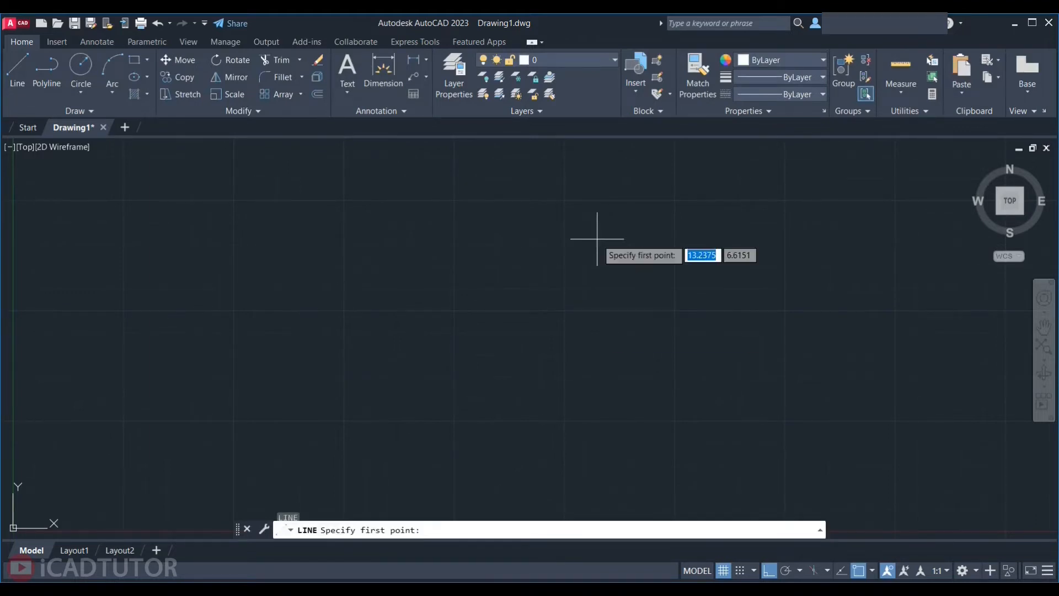
click(365, 269)
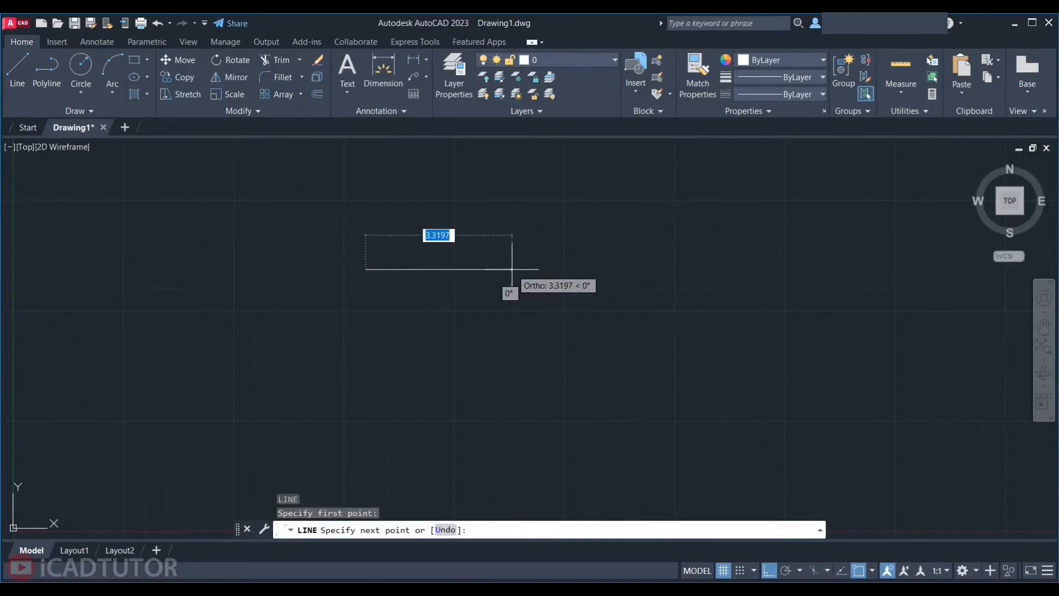
key(Escape)
- Set the drawing's insertion scale units to Centimeters and accept the drawing units
text(un)
key(Return)
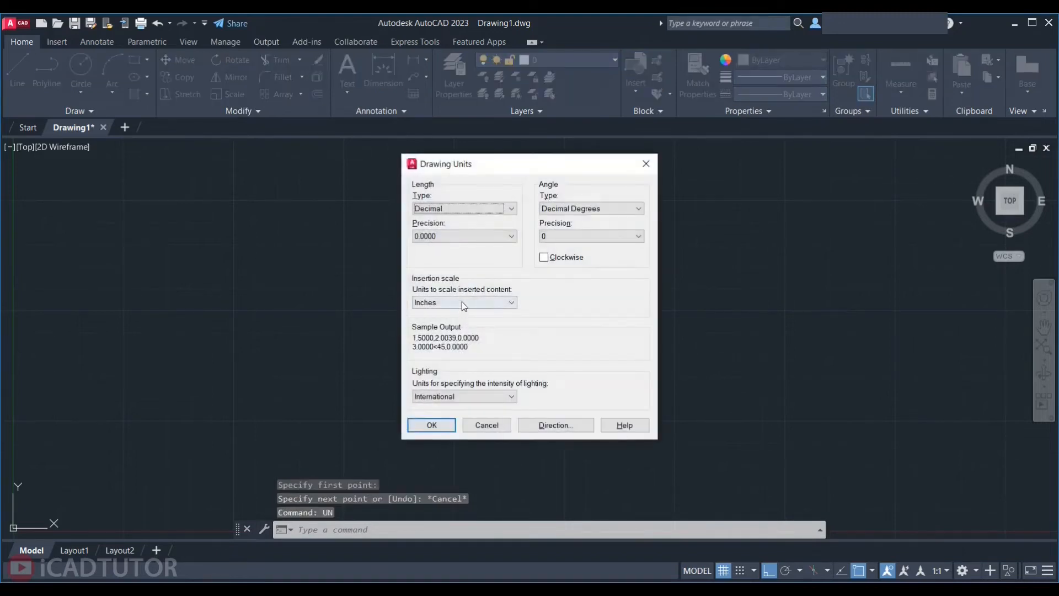
click(461, 301)
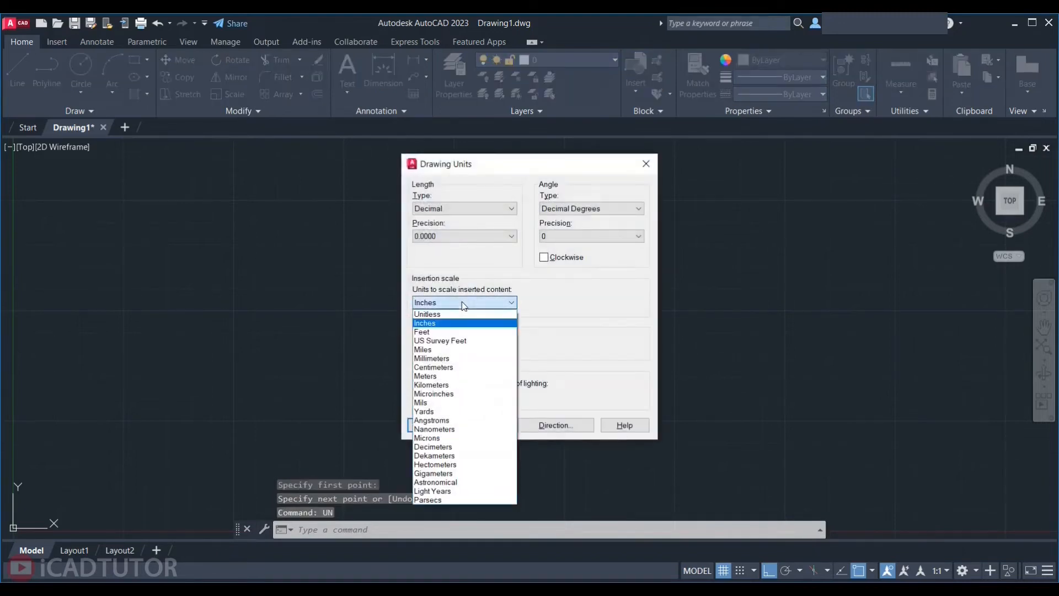
click(447, 368)
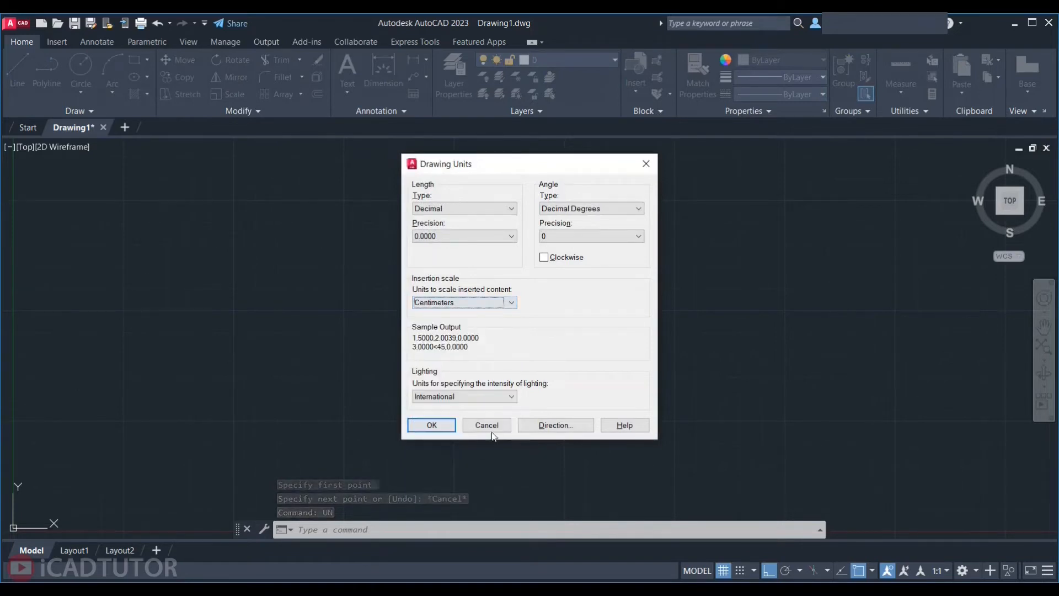
click(432, 428)
- Draw a horizontal line 1 unit long in the empty drawing area
text(l)
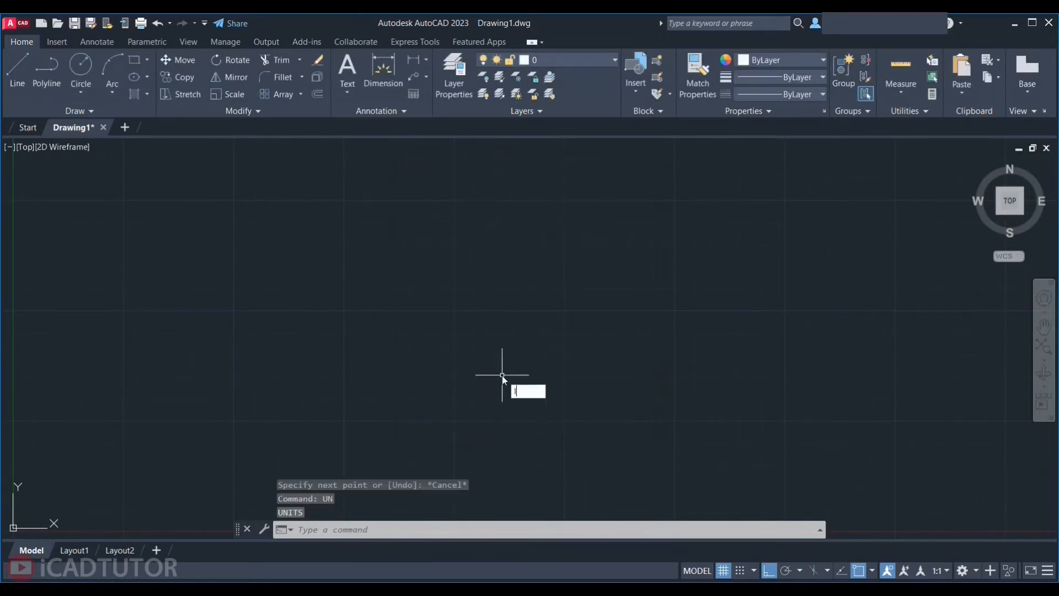
key(Return)
click(365, 341)
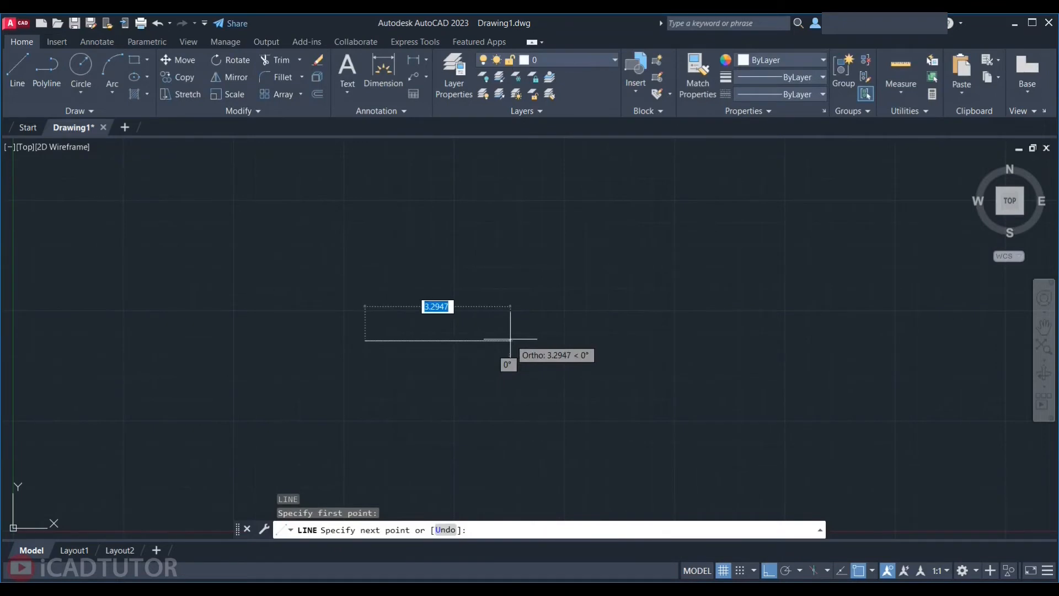
text(1)
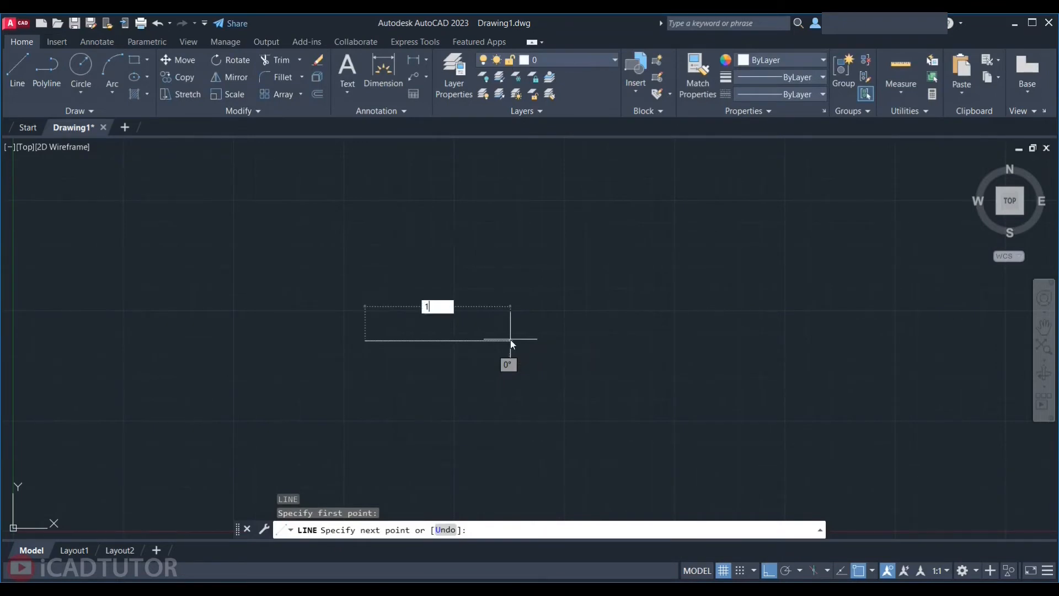
key(Return)
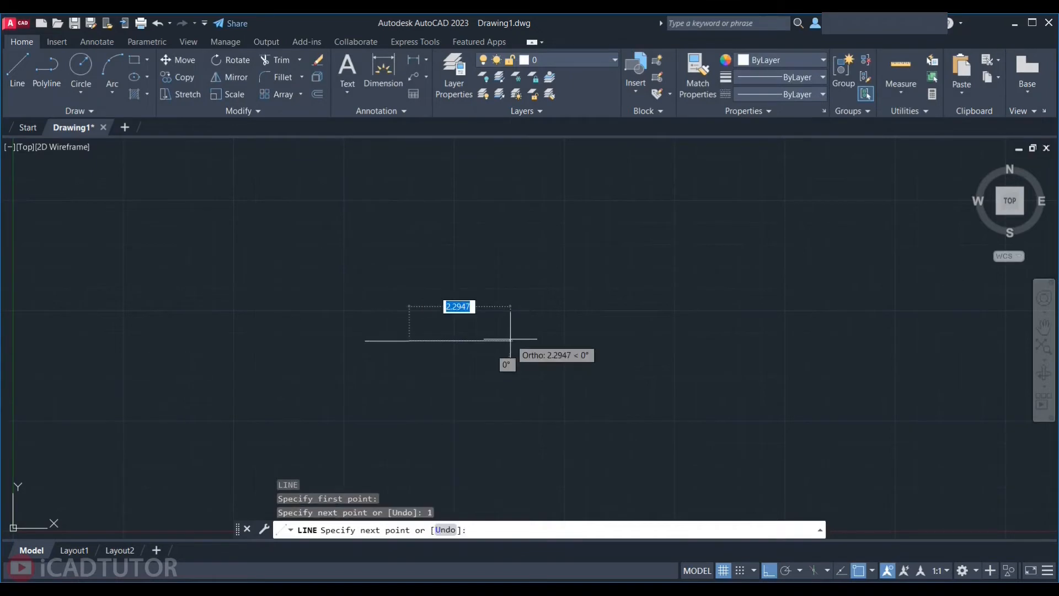
key(Return)
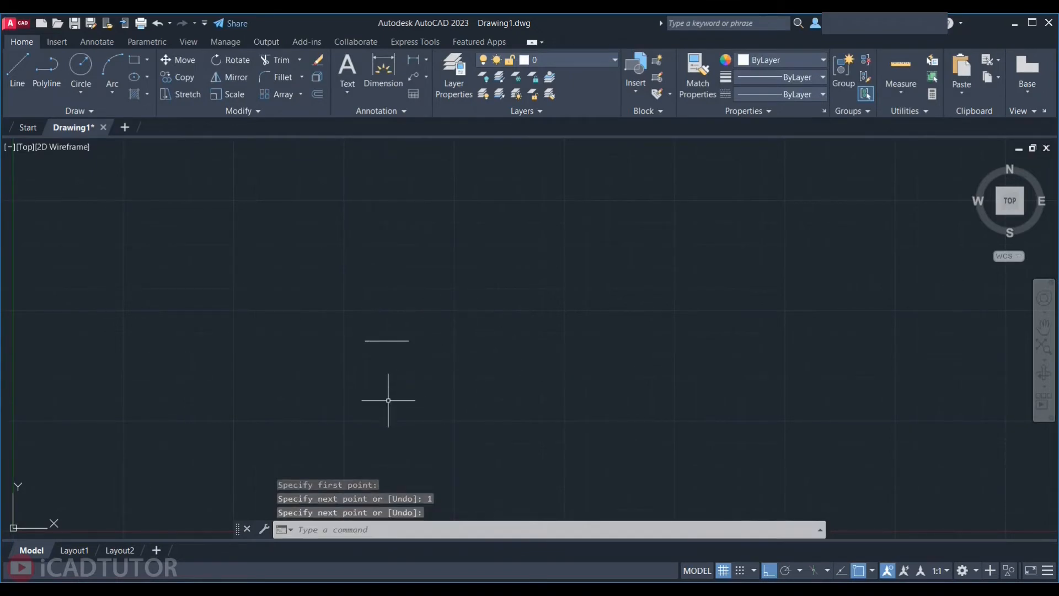
- Draw a horizontal line 100 units long, starting below and to the right of the 1-unit line
text(l)
key(Return)
click(483, 382)
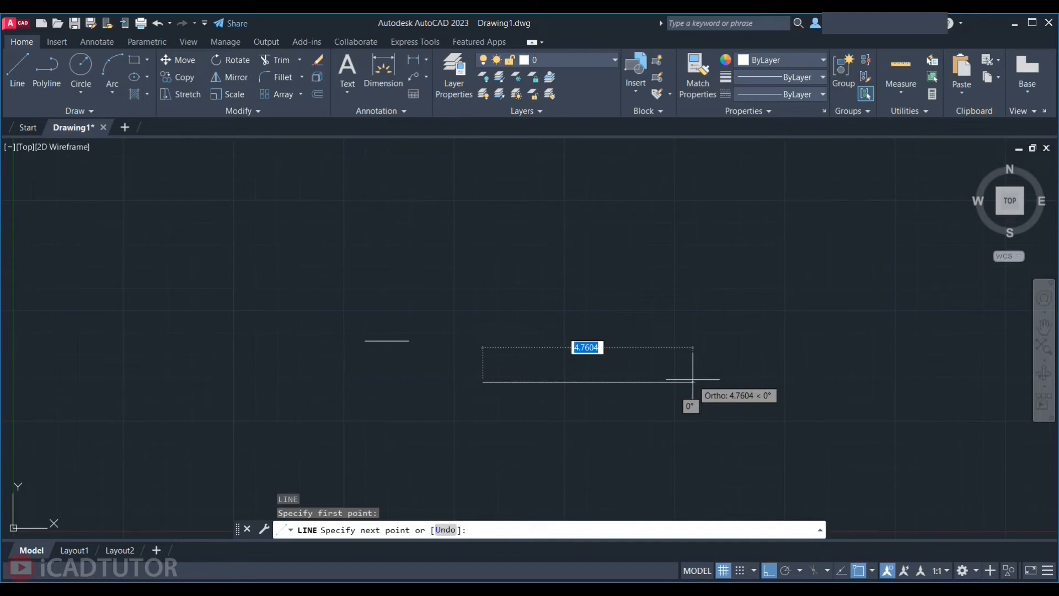
text(100)
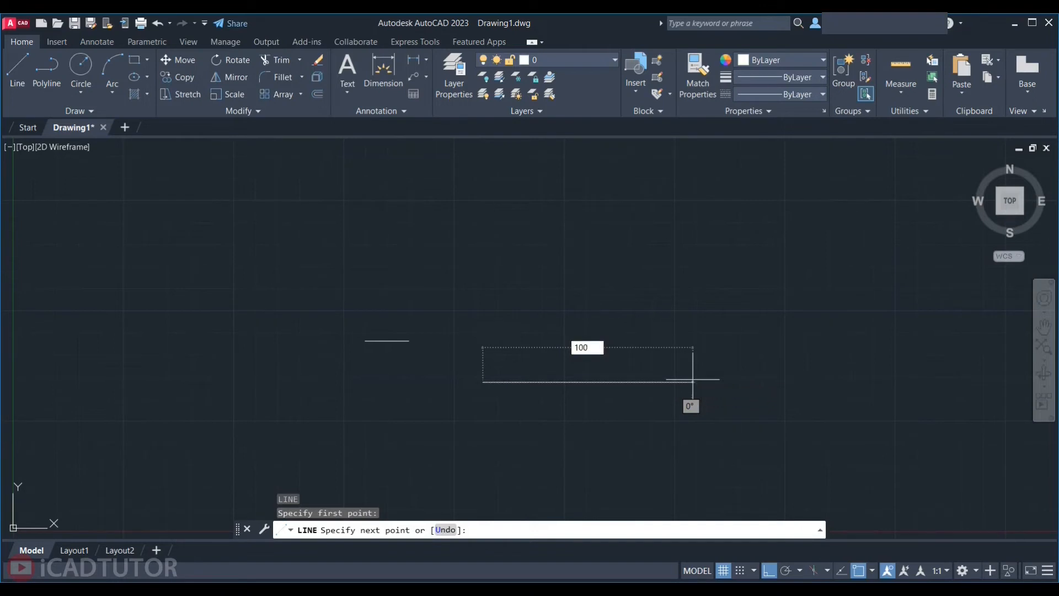
key(Return)
scroll(485, 386, up, 5)
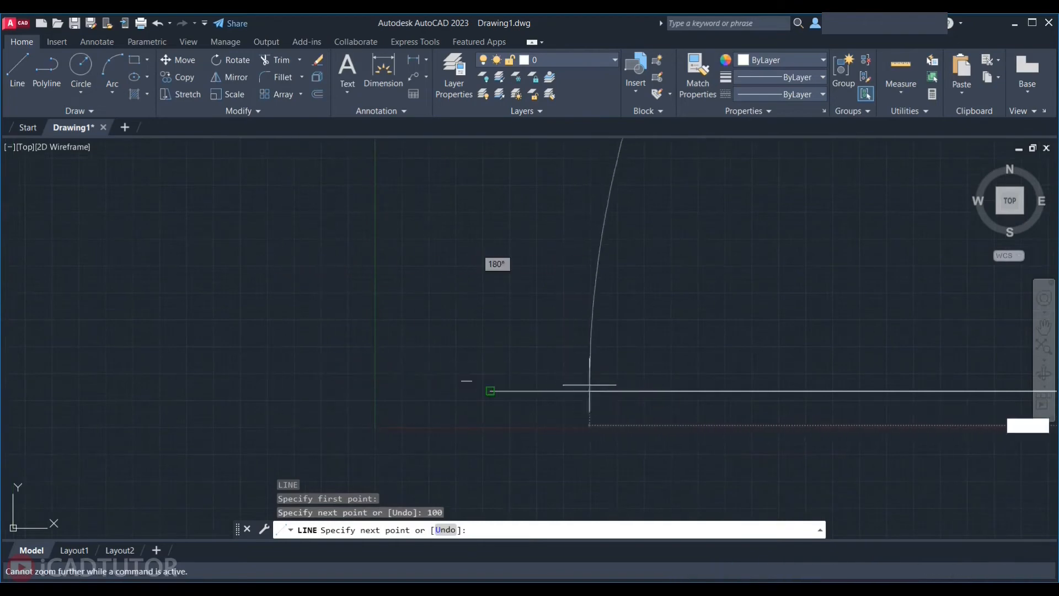
key(Escape)
scroll(288, 315, down, 5)
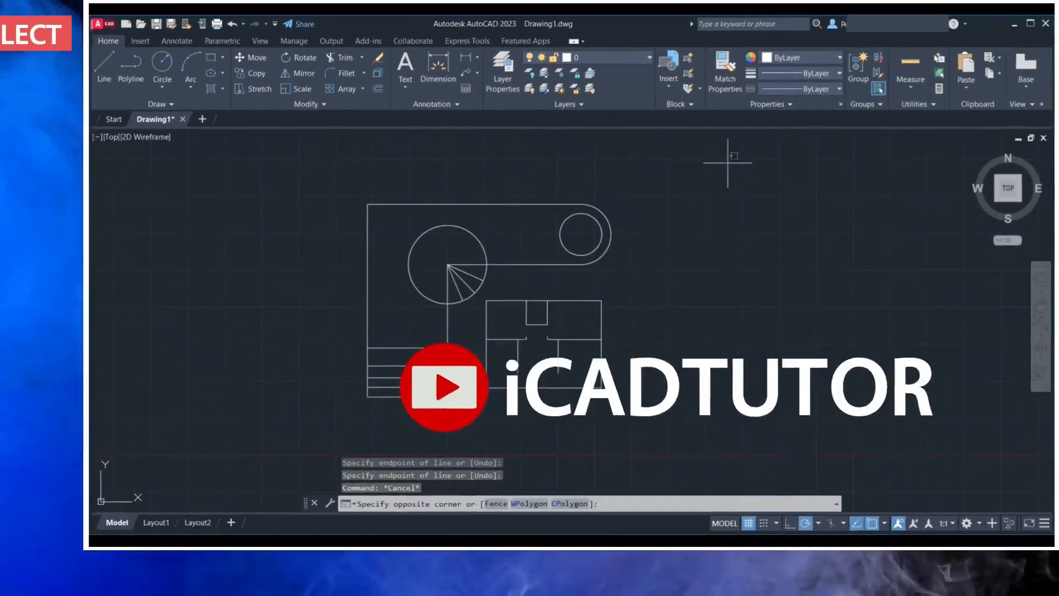
- Select the rounded end of the outline and its inner circle with a crossing window, clear the selection, and try another selection there
click(752, 156)
click(586, 265)
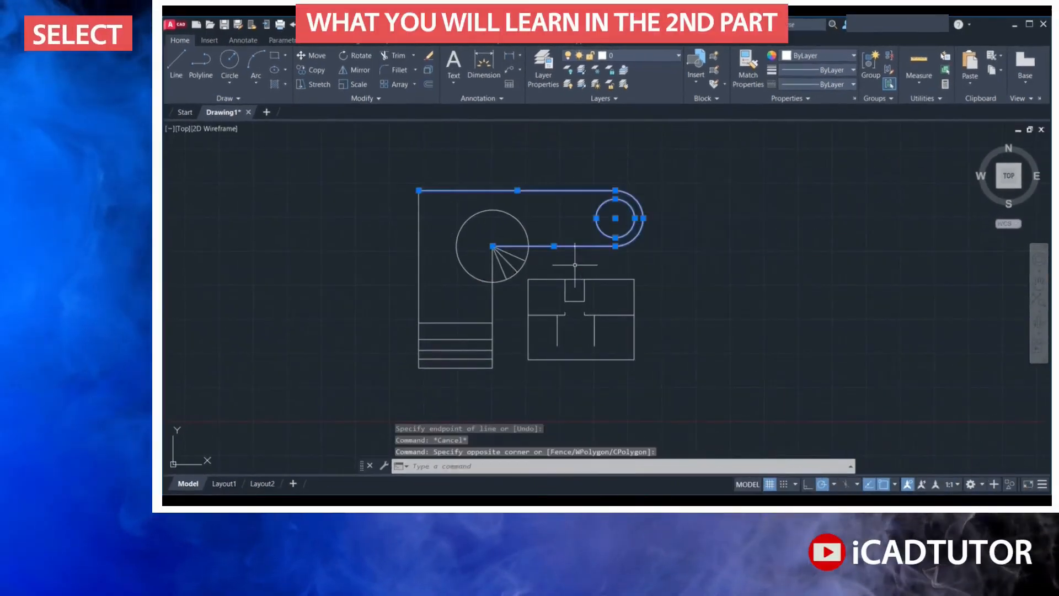
key(Escape)
click(713, 179)
mouse_move(711, 185)
mouse_down()
mouse_move(623, 140)
mouse_move(710, 267)
mouse_move(618, 265)
mouse_move(590, 249)
mouse_up()
- Select the five horizontal stair lines with a crossing window, deselect the second from the top, and erase the rest
click(532, 396)
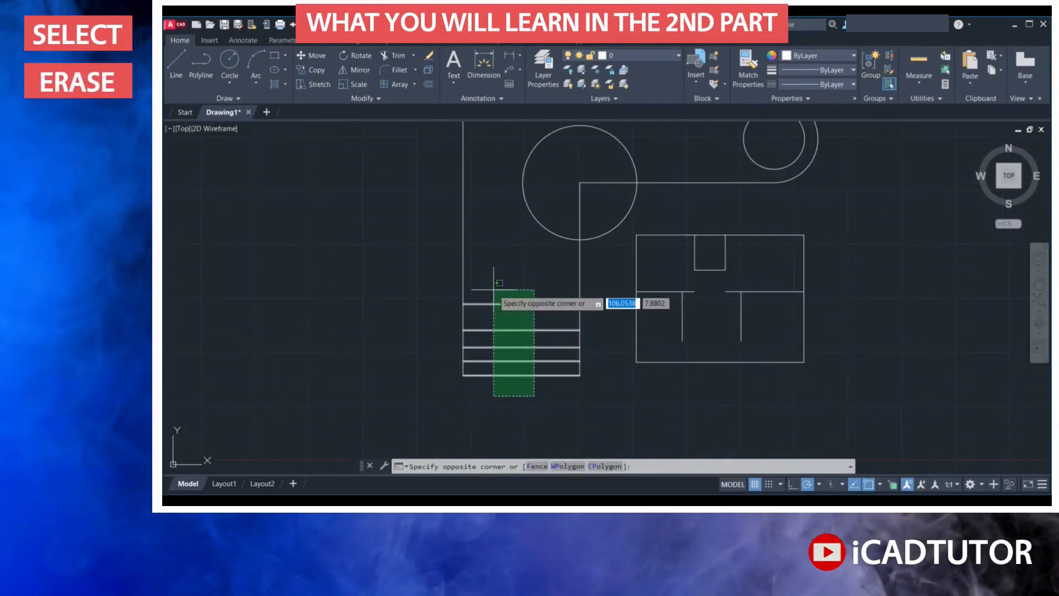
click(494, 289)
shift+click(494, 330)
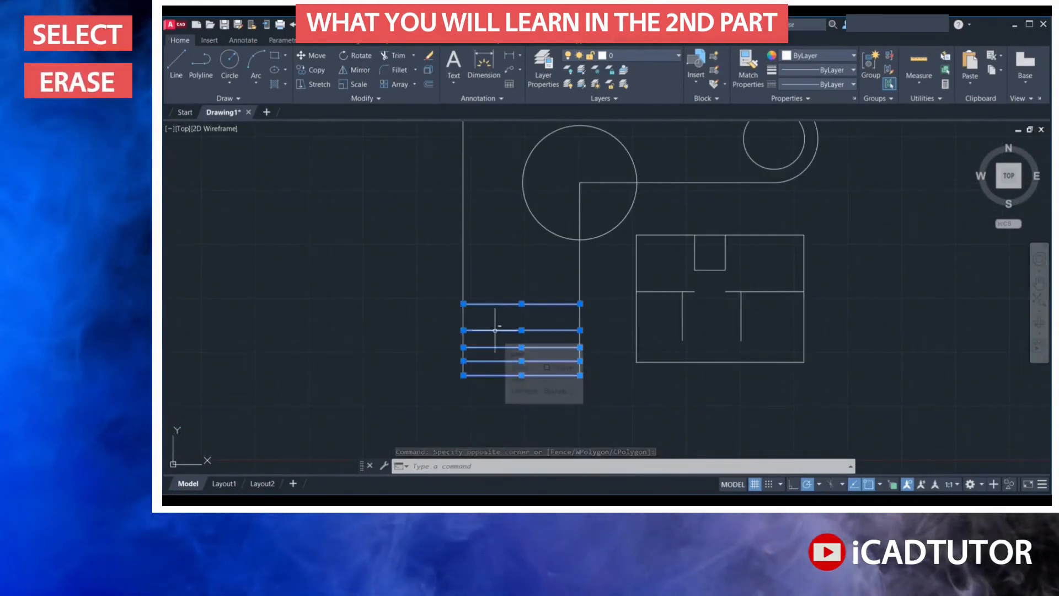
text(e)
key(Return)
scroll(546, 389, down, 2)
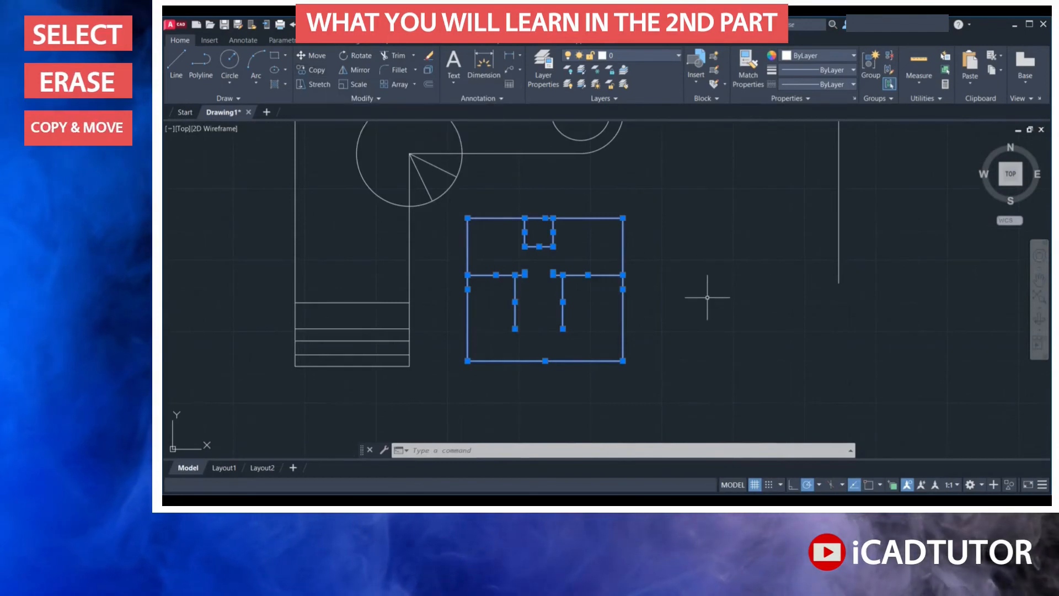
- Copy the selected floor plan, and start rotating one of the plans about the midpoint of its bottom edge
text(co)
key(Return)
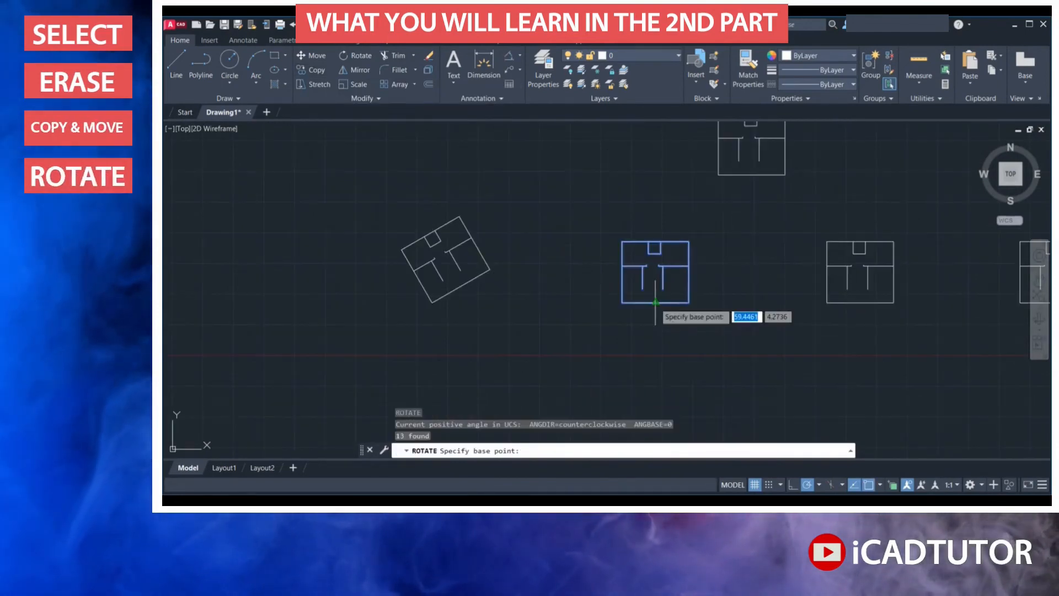
click(662, 303)
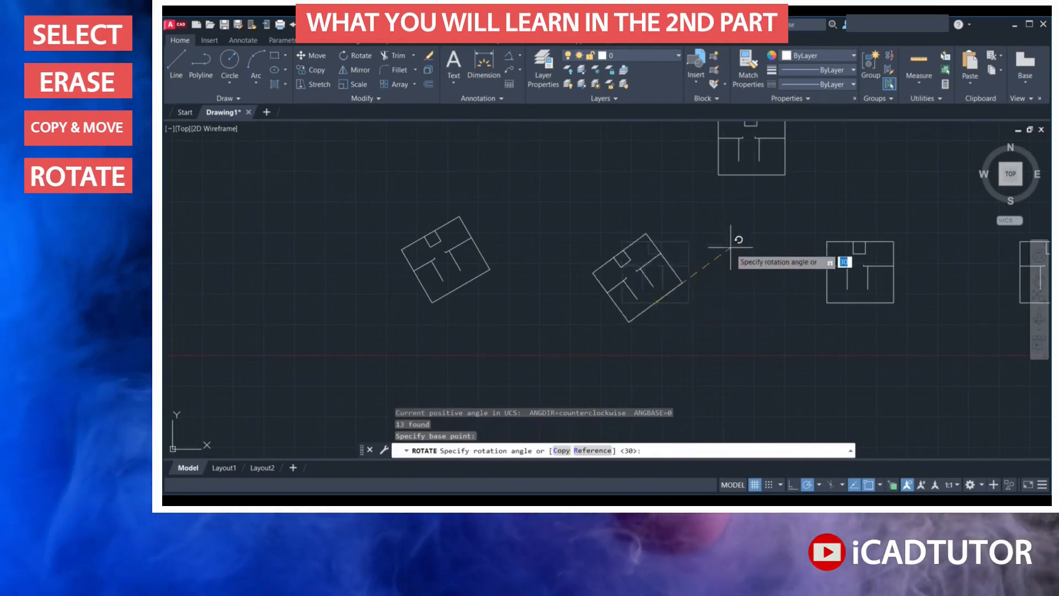